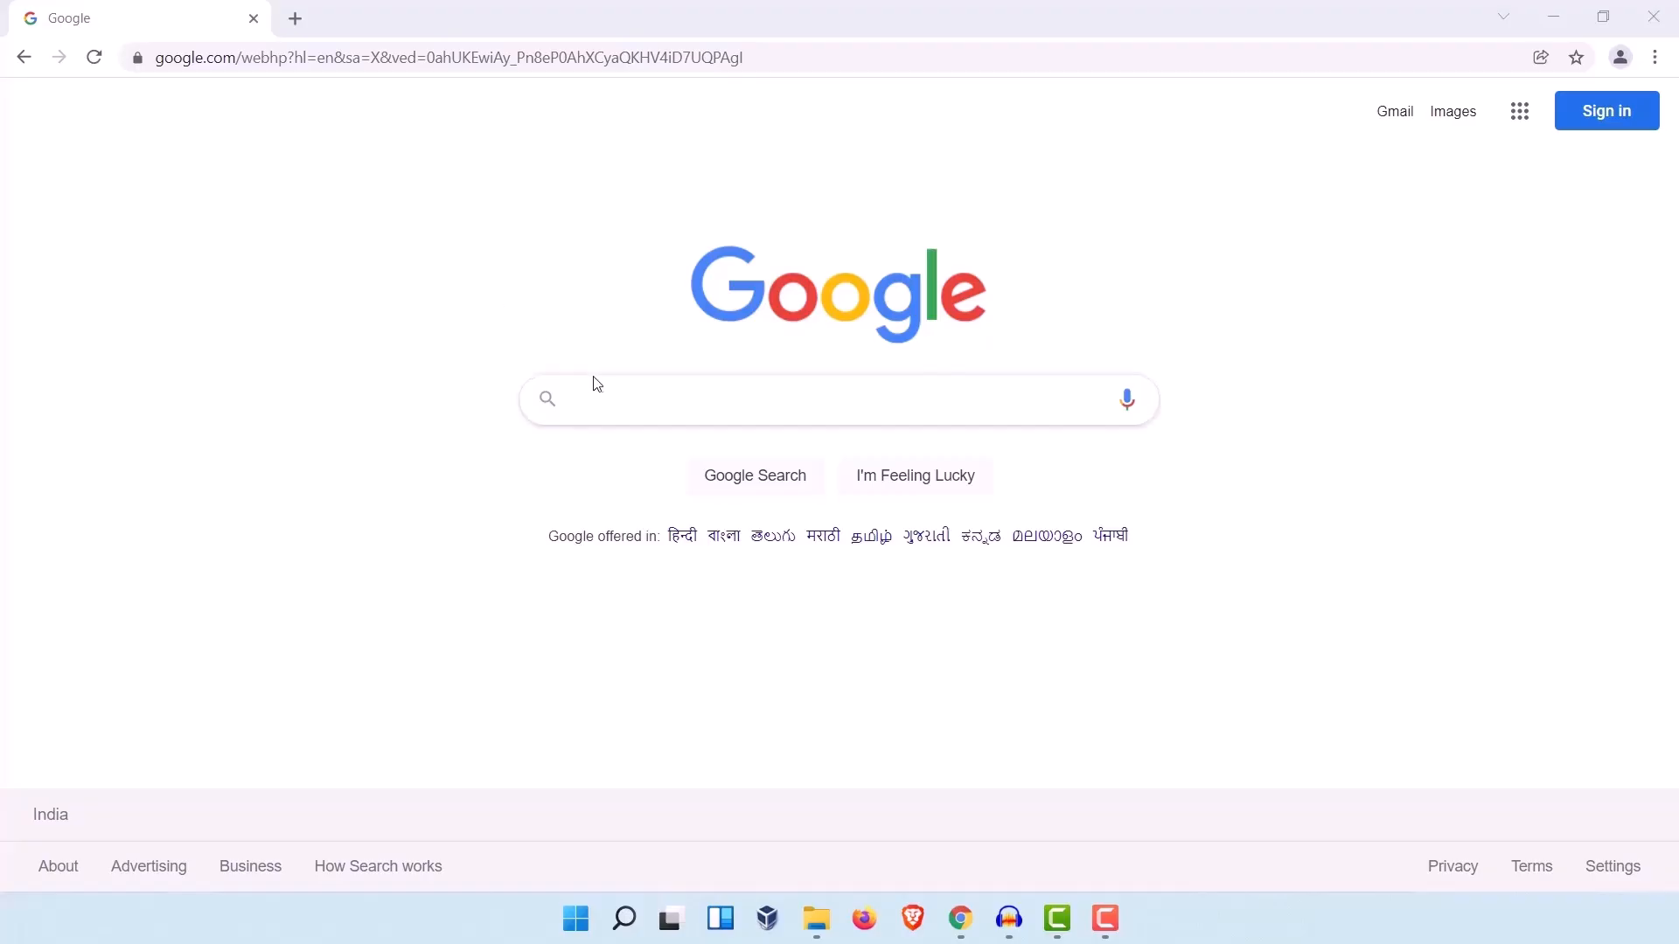
Step: Search Google for "blackarch linux" and open the official blackarch.org site from the results
{"action": "left_click", "coordinate": [630, 400]}
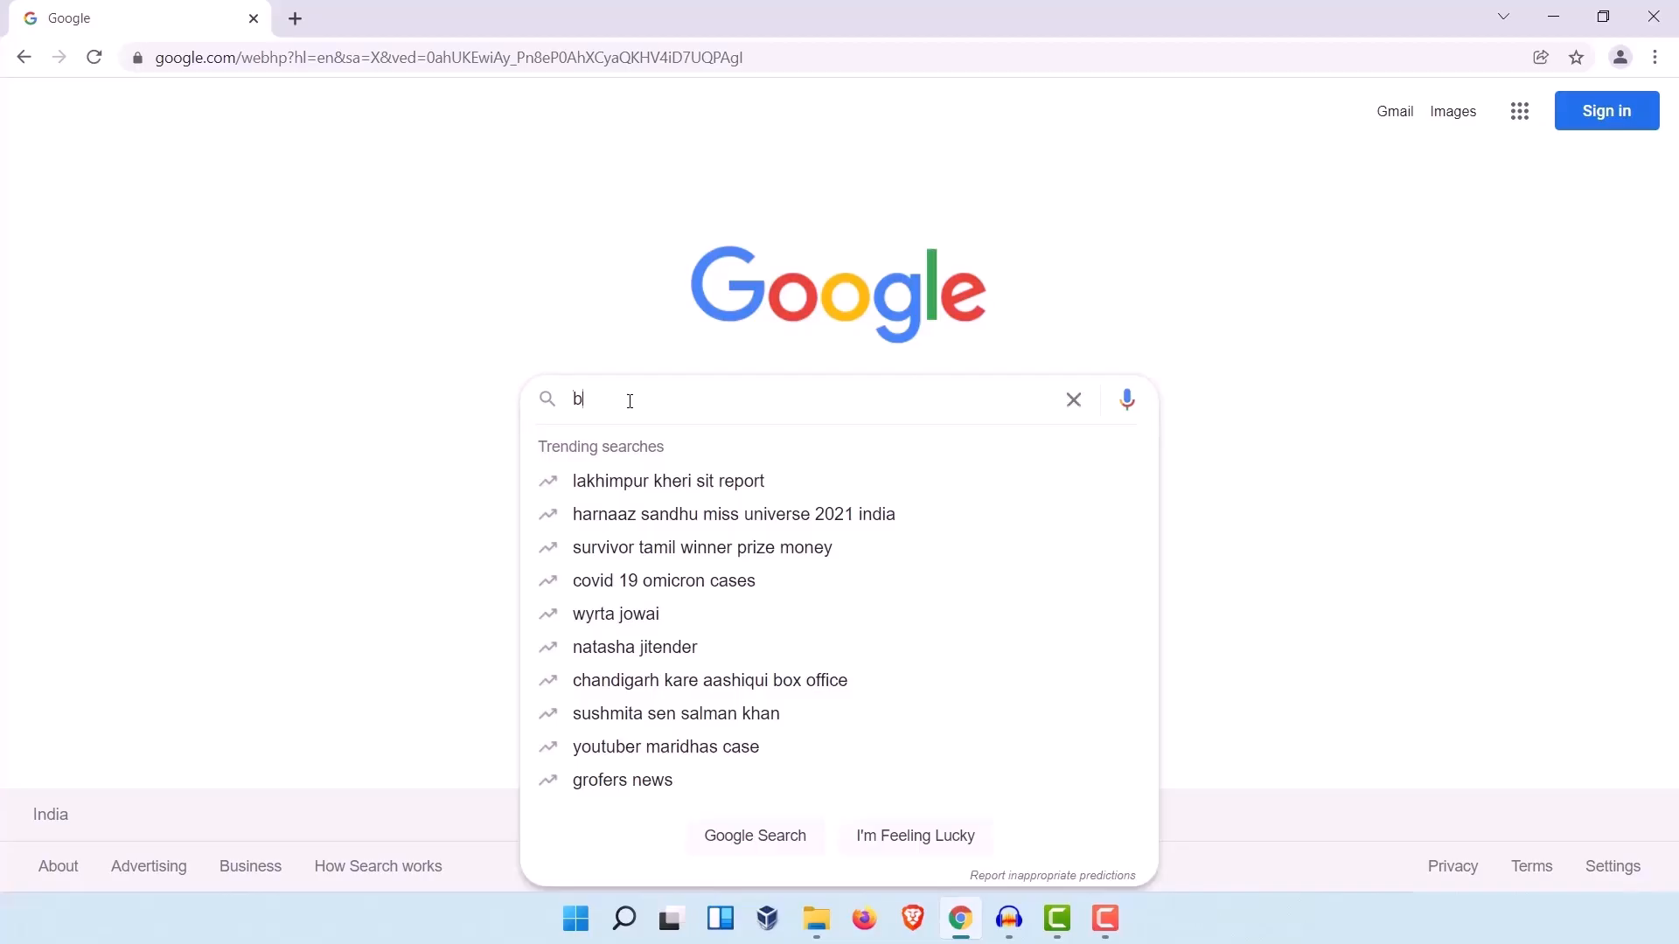
{"action": "type", "text": "blackarch"}
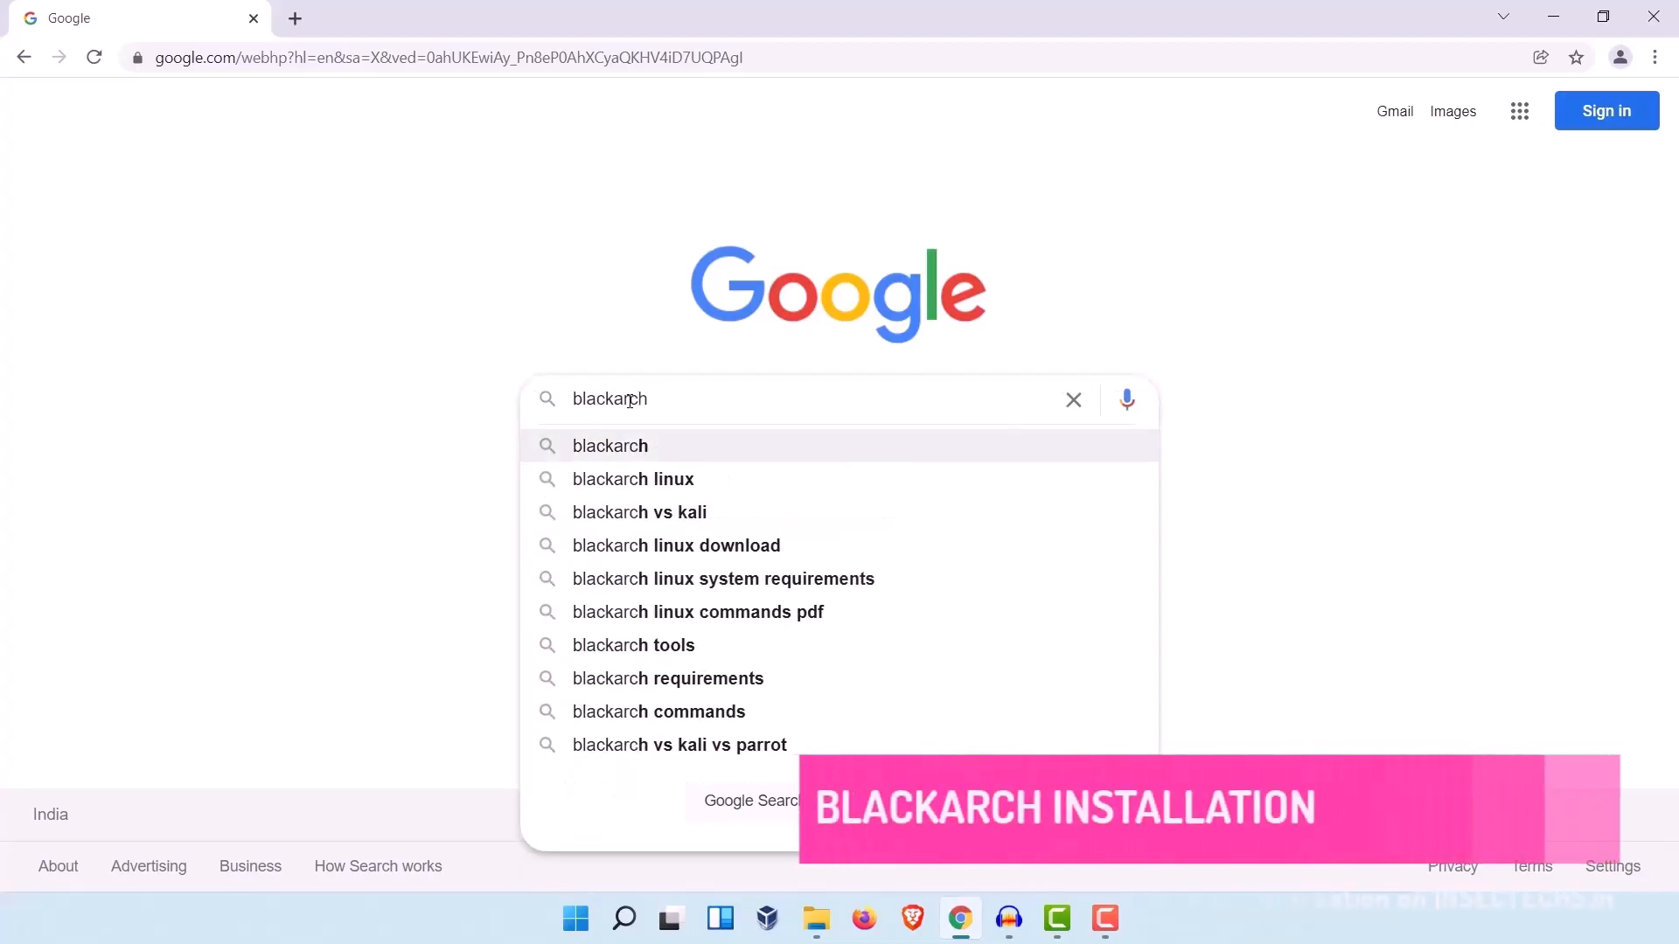
{"action": "key", "text": "Down"}
{"action": "key", "text": "Return"}
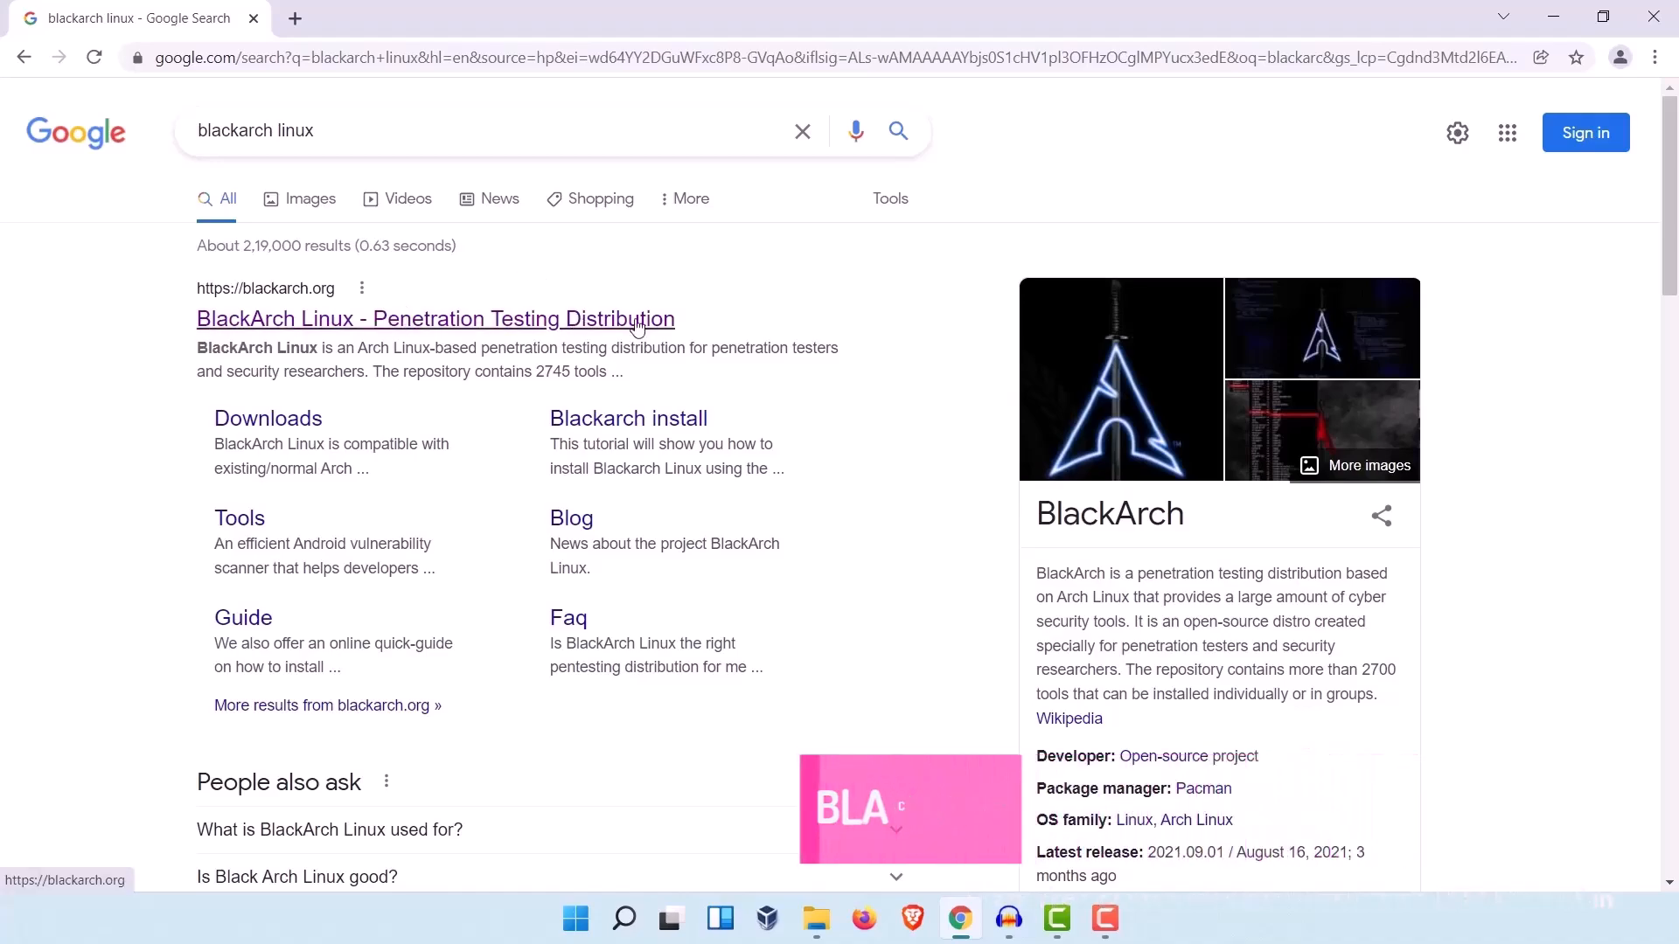
{"action": "left_click", "coordinate": [295, 325]}
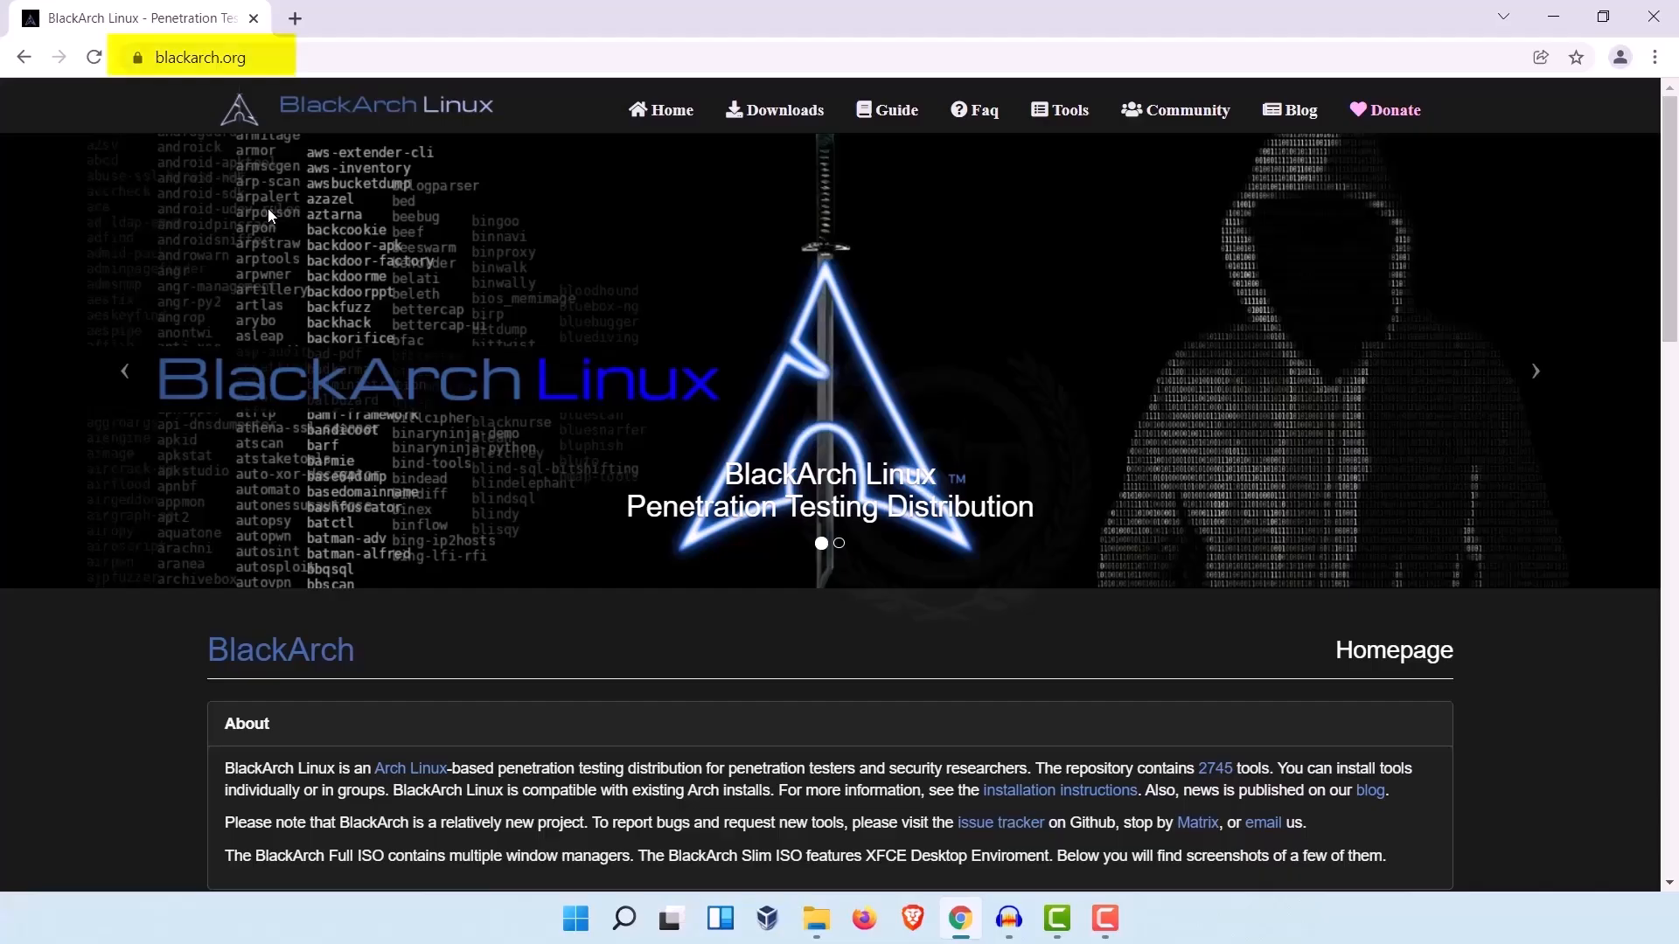
Step: Read the About section on the BlackArch homepage and look over the page's screenshots
{"action": "scroll", "coordinate": [415, 374], "scroll_direction": "down", "scroll_amount": 3}
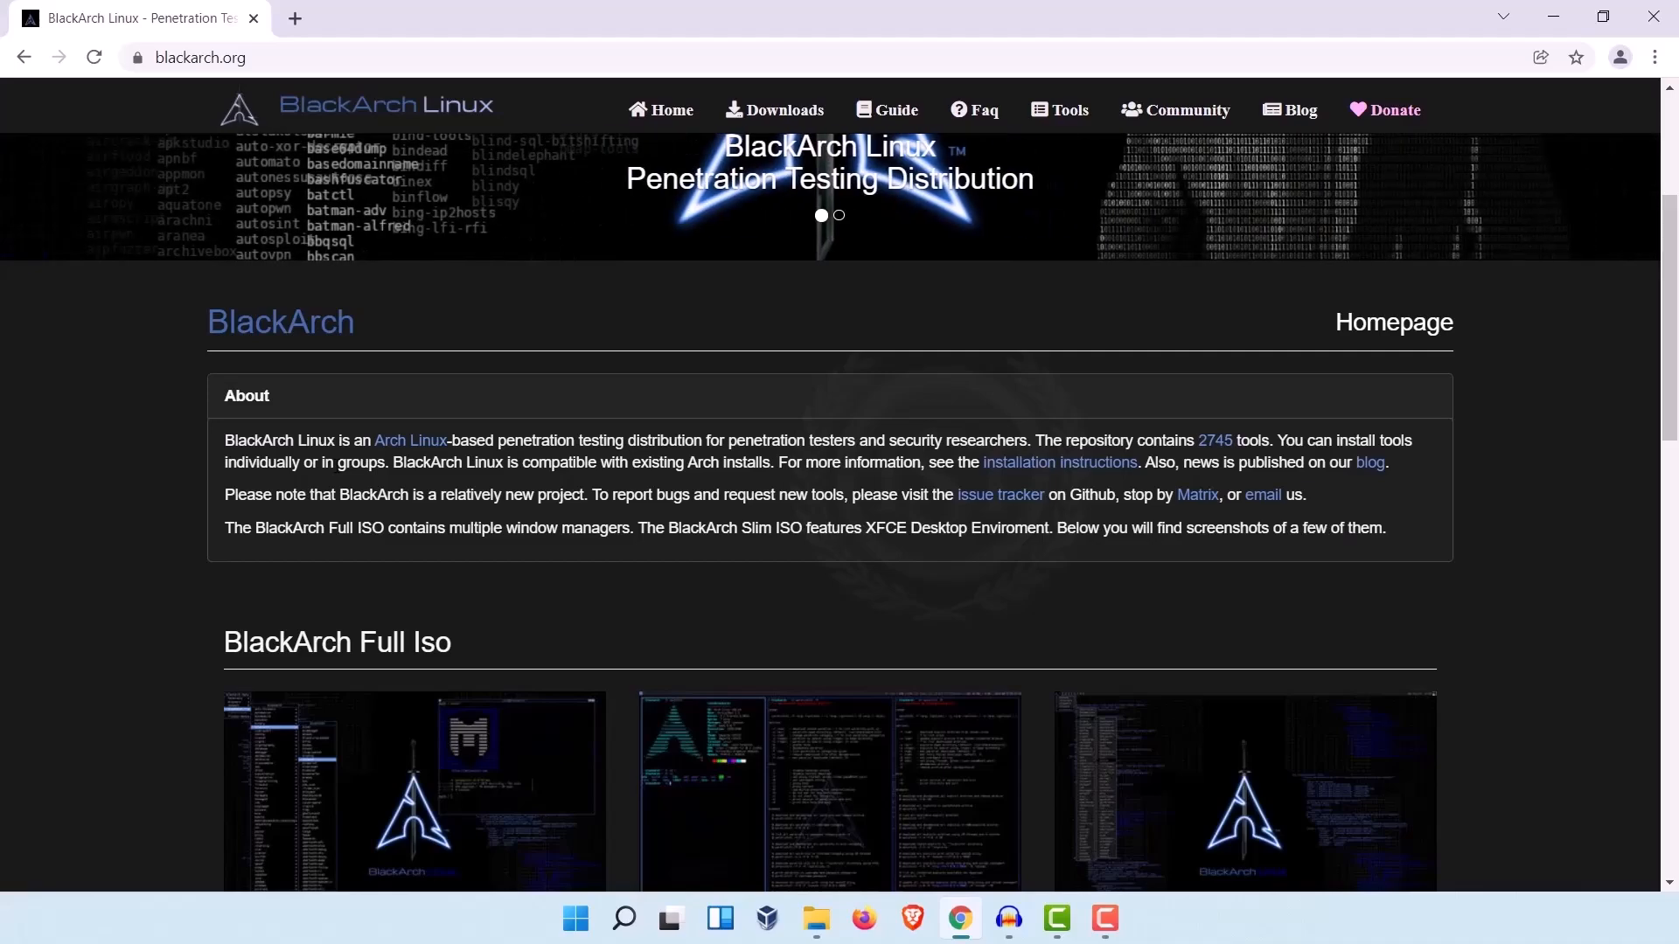
{"action": "triple_click", "coordinate": [336, 466]}
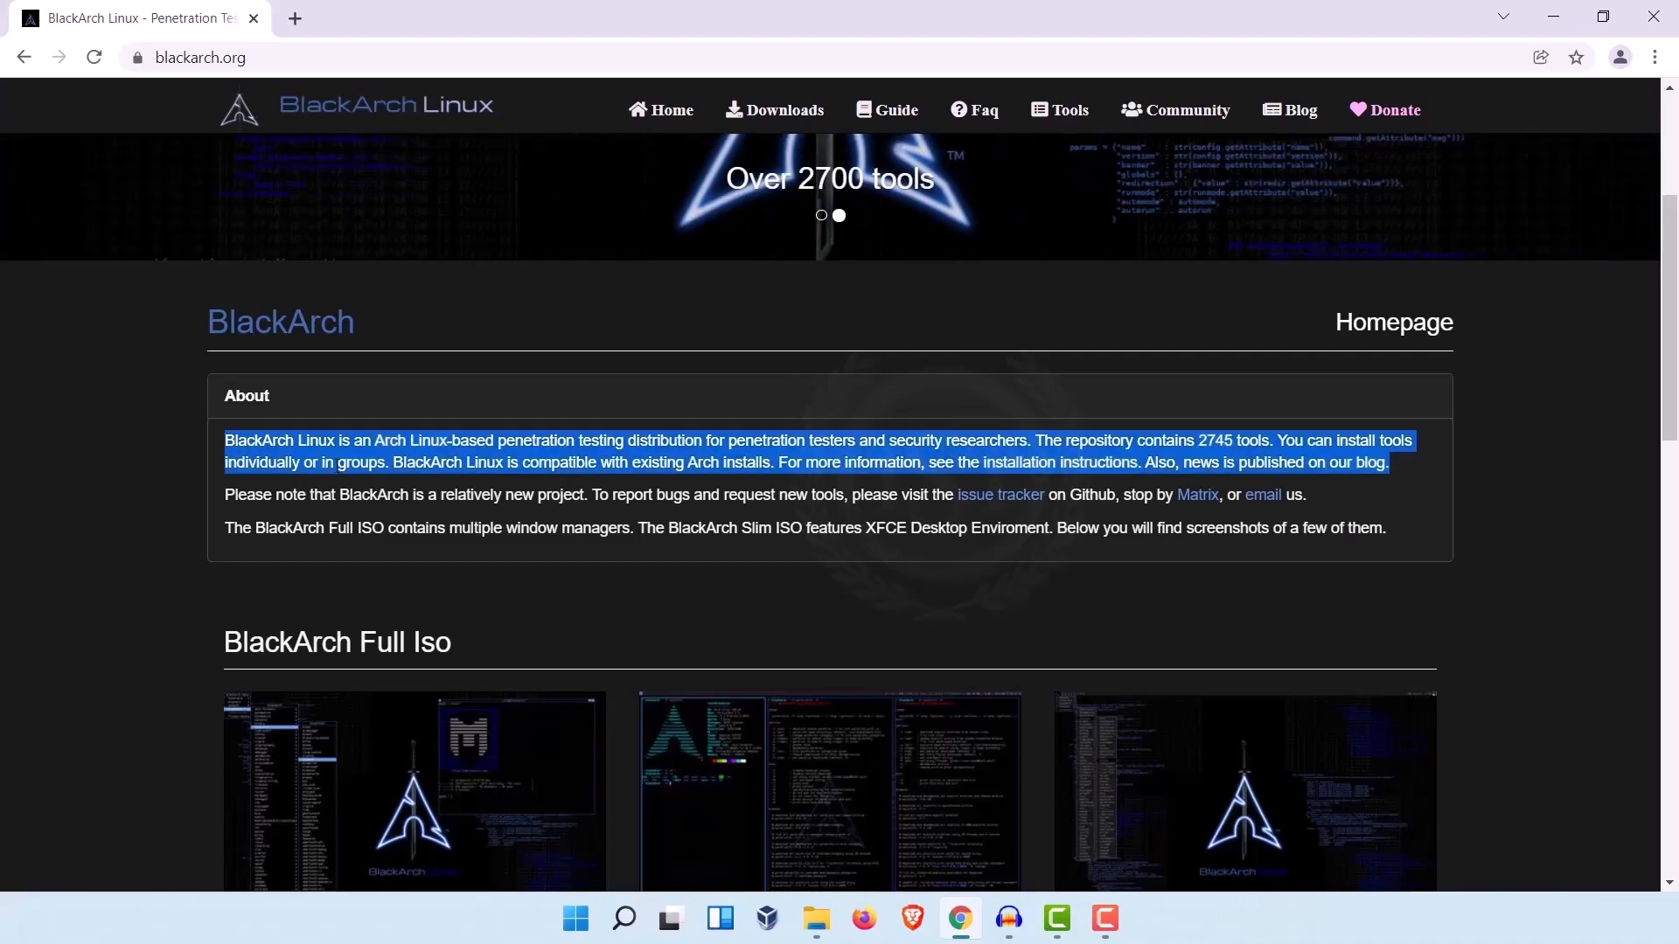
{"action": "scroll", "coordinate": [336, 594], "scroll_direction": "up", "scroll_amount": 3}
{"action": "scroll", "coordinate": [839, 507], "scroll_direction": "down", "scroll_amount": 4}
{"action": "scroll", "coordinate": [839, 507], "scroll_direction": "down", "scroll_amount": 2}
{"action": "scroll", "coordinate": [385, 524], "scroll_direction": "up", "scroll_amount": 1}
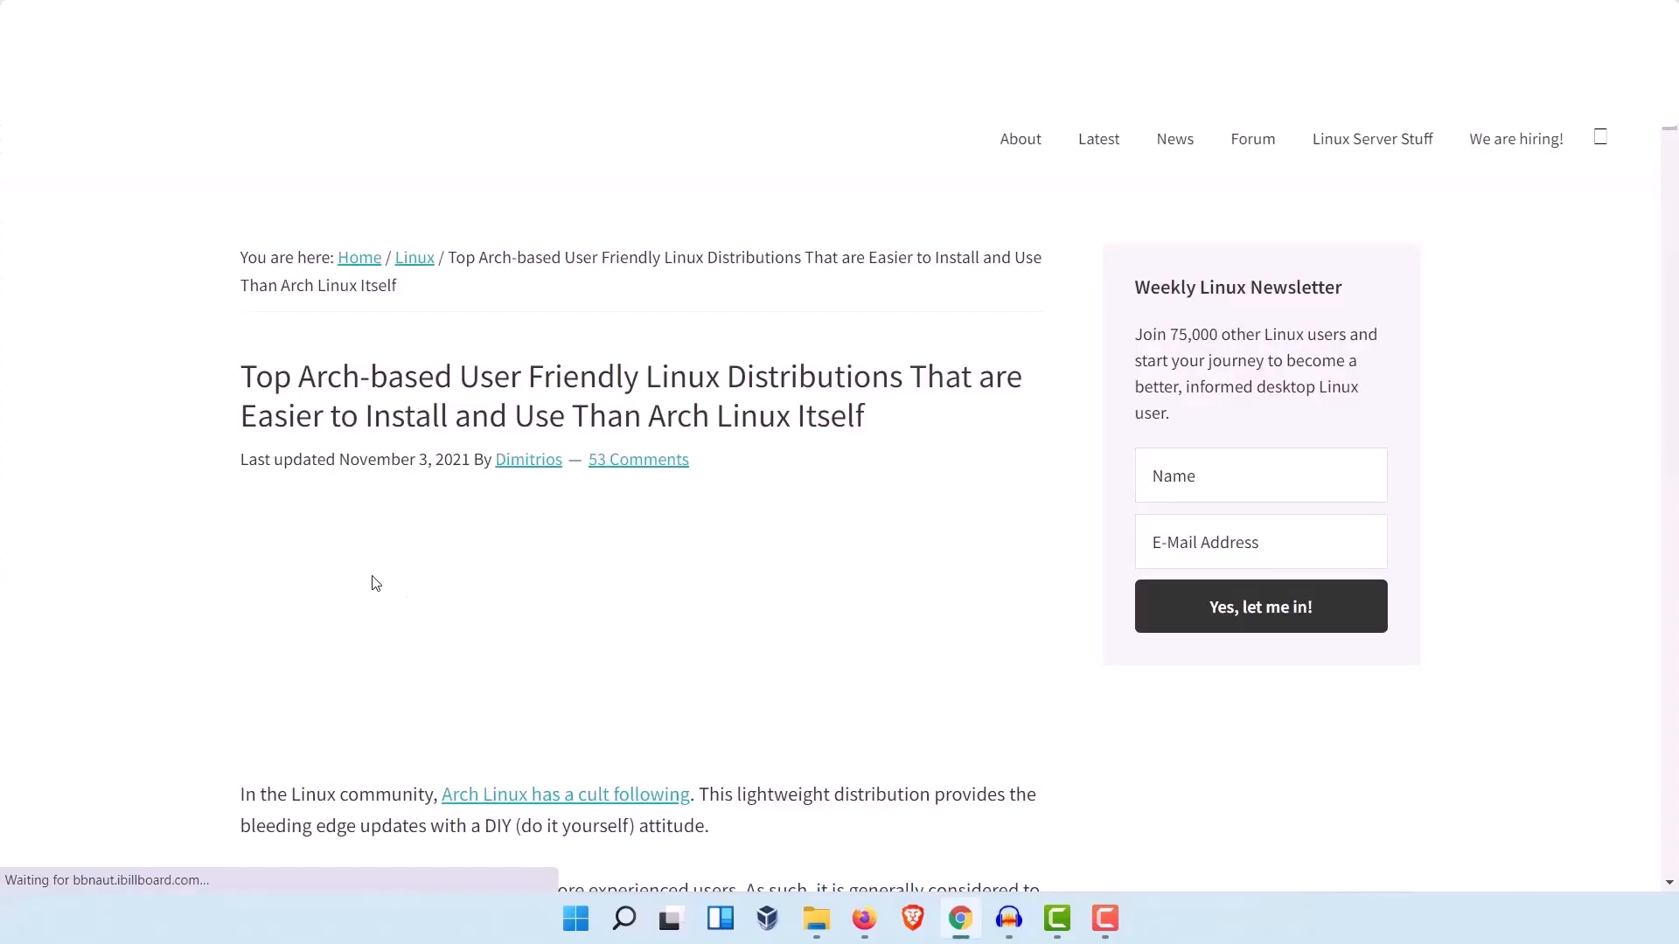
Step: Examine the article's list of user-friendly Arch-based distributions from Manjaro Linux to EndeavourOS, closing the floating video
{"action": "scroll", "coordinate": [329, 211], "scroll_direction": "down", "scroll_amount": 7}
{"action": "scroll", "coordinate": [450, 437], "scroll_direction": "down", "scroll_amount": 10}
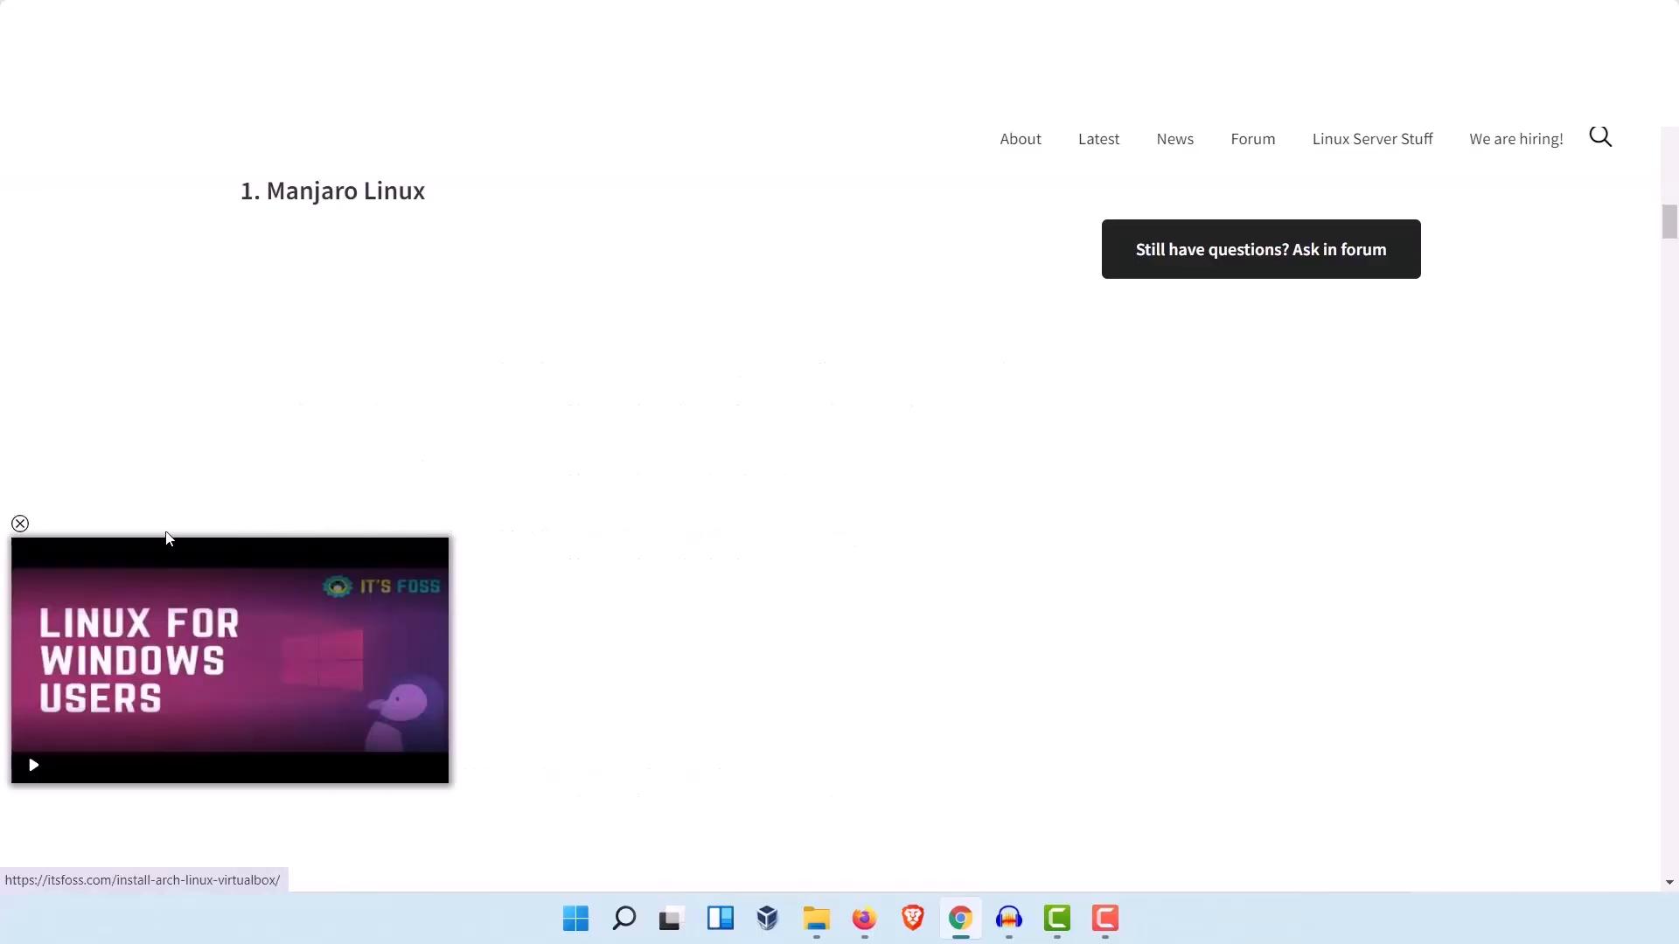
{"action": "left_click", "coordinate": [20, 523]}
{"action": "scroll", "coordinate": [612, 622], "scroll_direction": "down", "scroll_amount": 8}
{"action": "scroll", "coordinate": [612, 621], "scroll_direction": "up", "scroll_amount": 10}
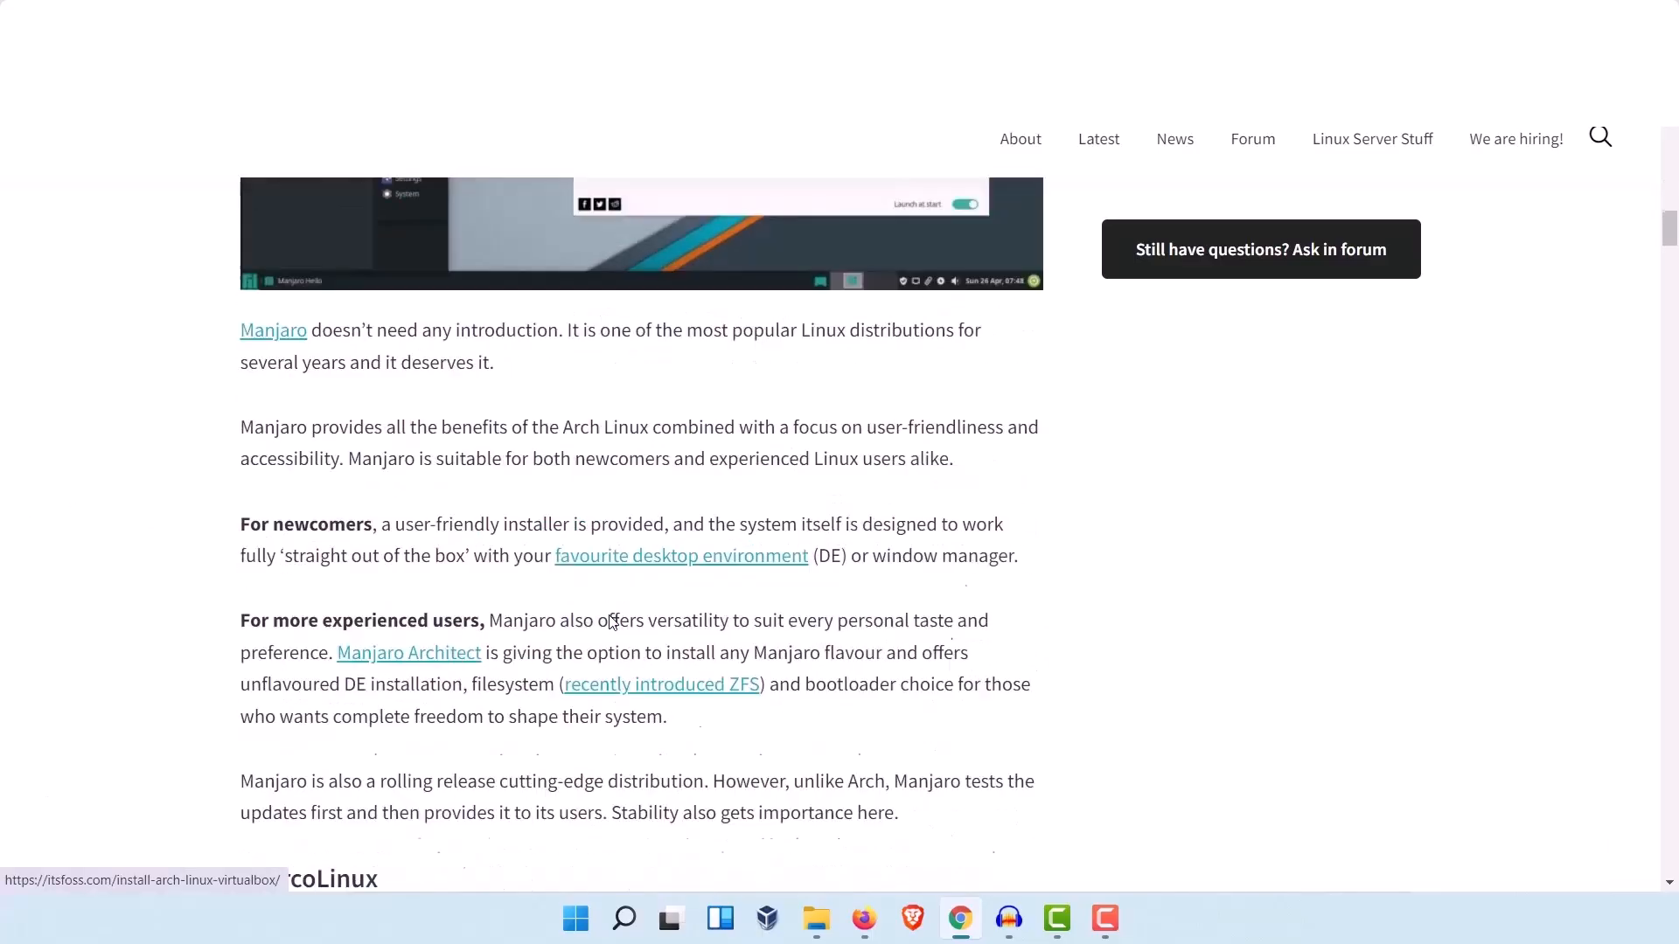
{"action": "left_click_drag", "start_coordinate": [374, 631], "coordinate": [465, 630]}
{"action": "scroll", "coordinate": [464, 634], "scroll_direction": "down", "scroll_amount": 15}
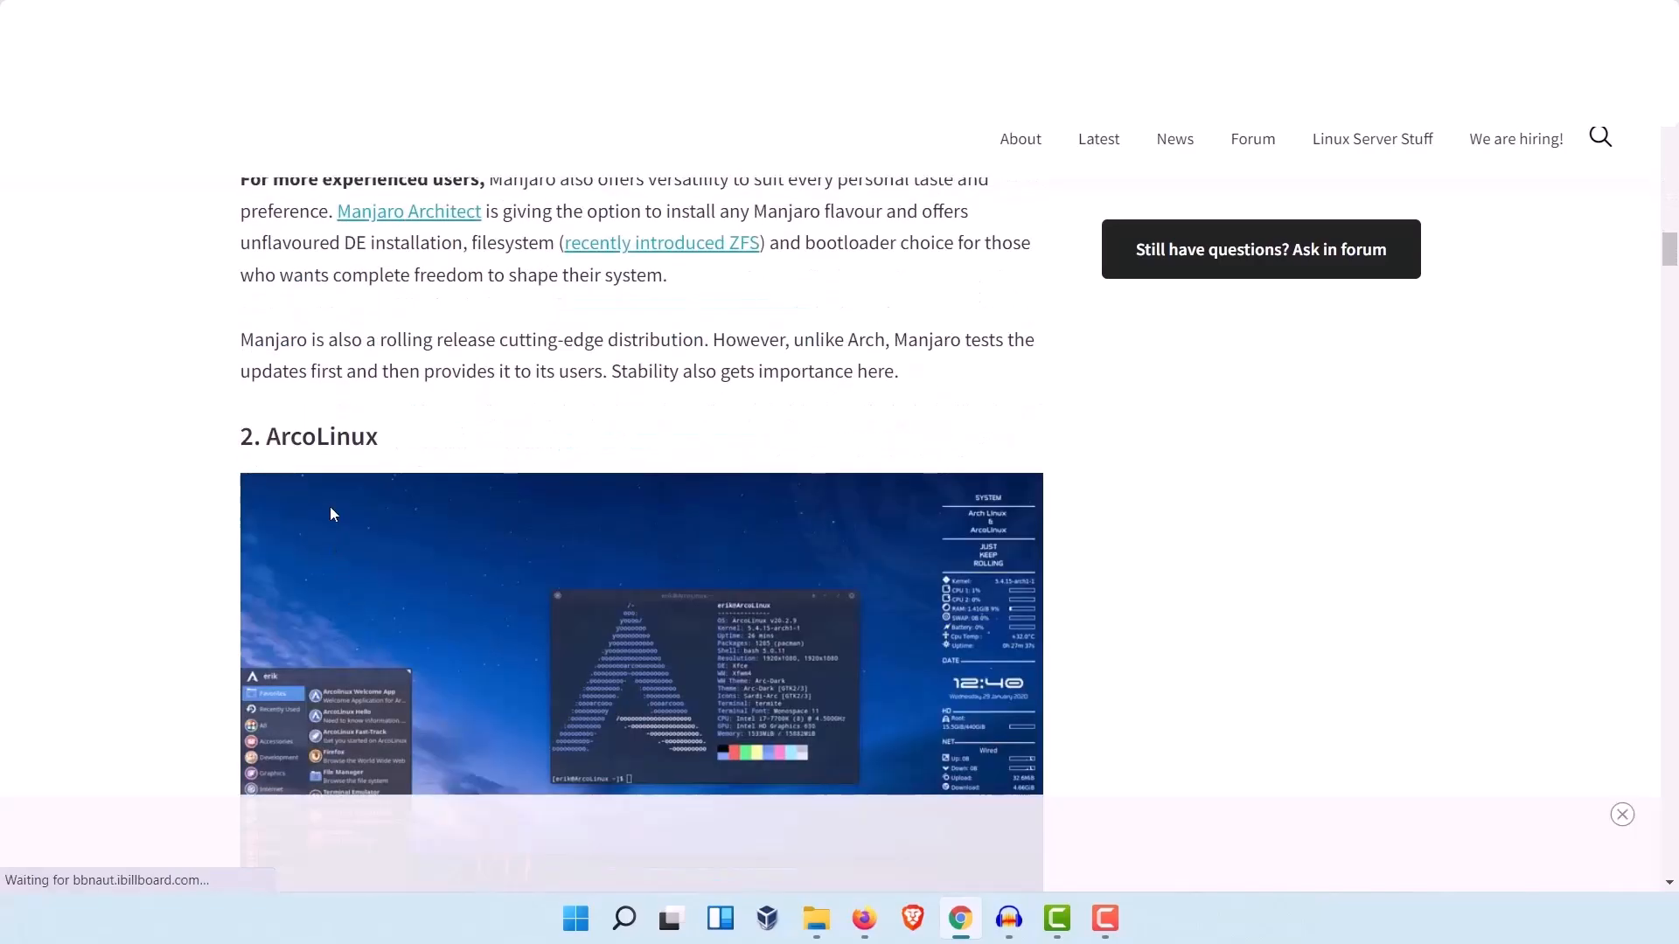
{"action": "scroll", "coordinate": [524, 603], "scroll_direction": "down", "scroll_amount": 12}
{"action": "scroll", "coordinate": [529, 614], "scroll_direction": "down", "scroll_amount": 8}
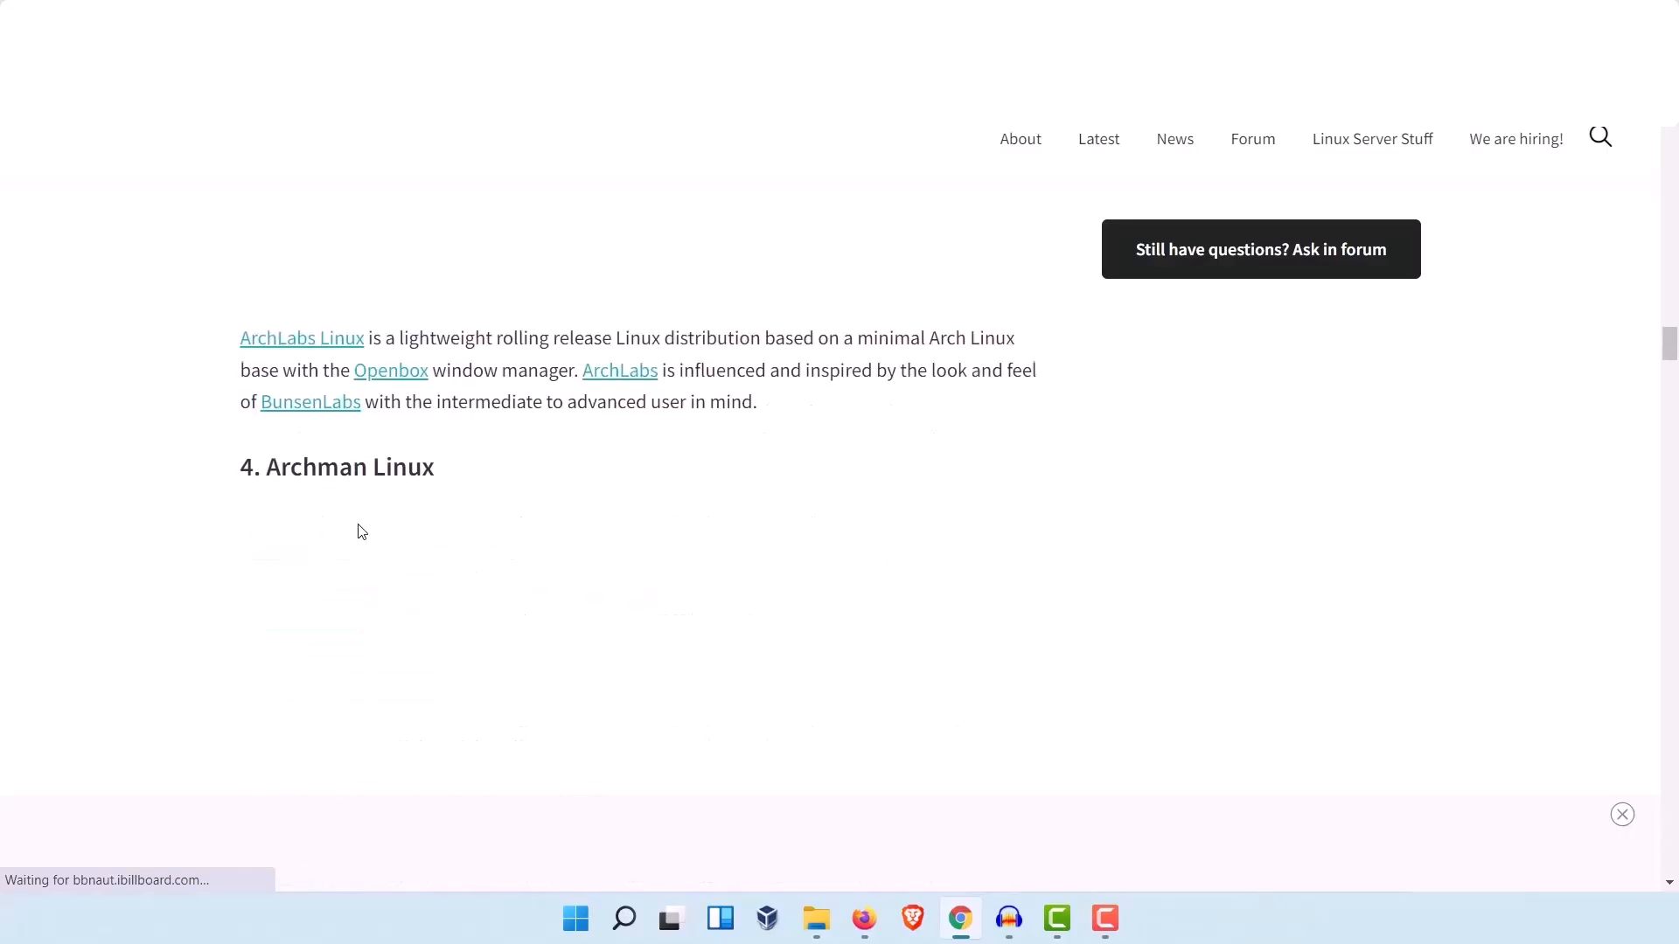
{"action": "scroll", "coordinate": [378, 555], "scroll_direction": "down", "scroll_amount": 10}
{"action": "scroll", "coordinate": [323, 516], "scroll_direction": "up", "scroll_amount": 1}
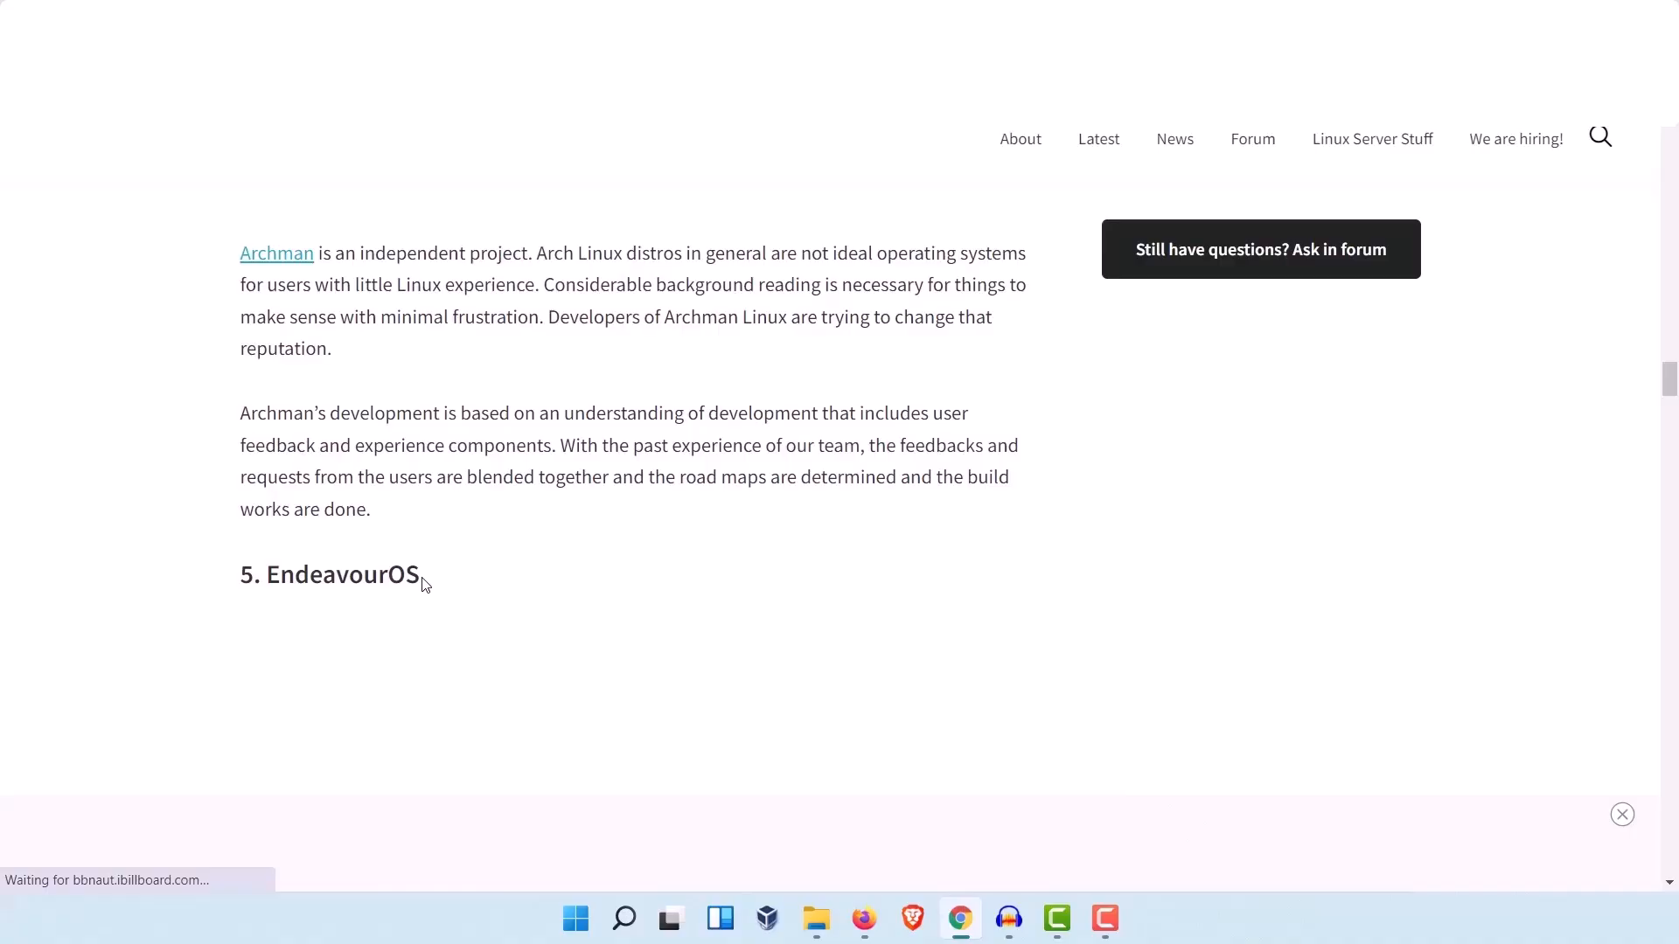
{"action": "scroll", "coordinate": [422, 582], "scroll_direction": "down", "scroll_amount": 4}
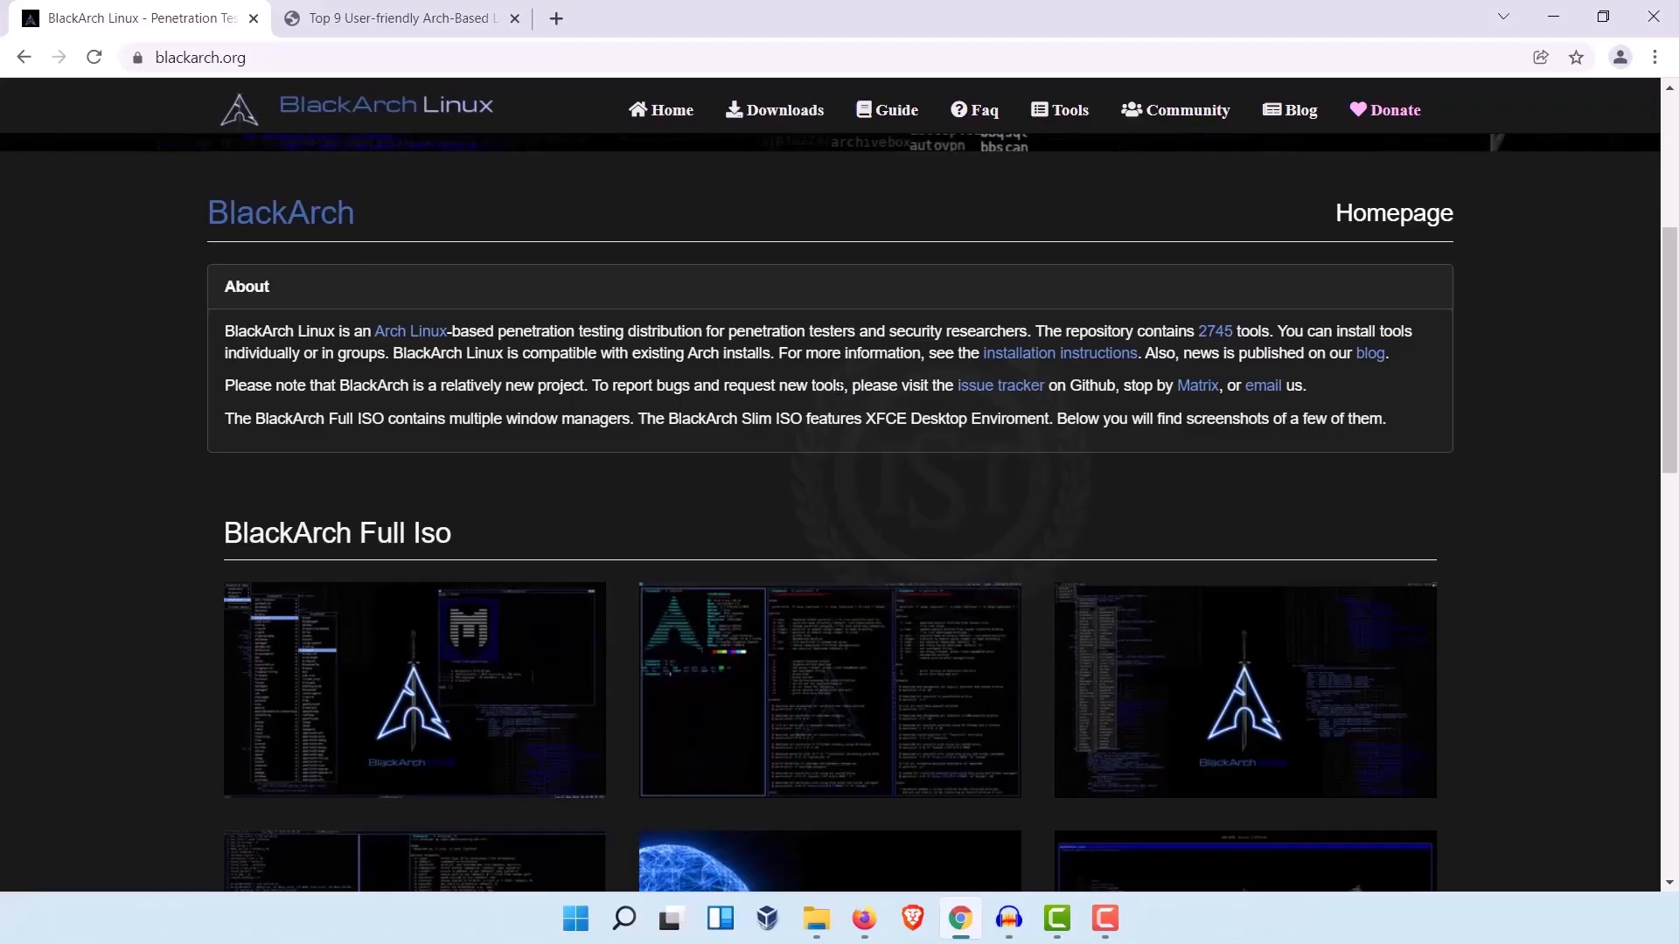
Step: Open the installation instructions link from the About section in a new tab and switch to that tab
{"action": "right_click", "coordinate": [1037, 354]}
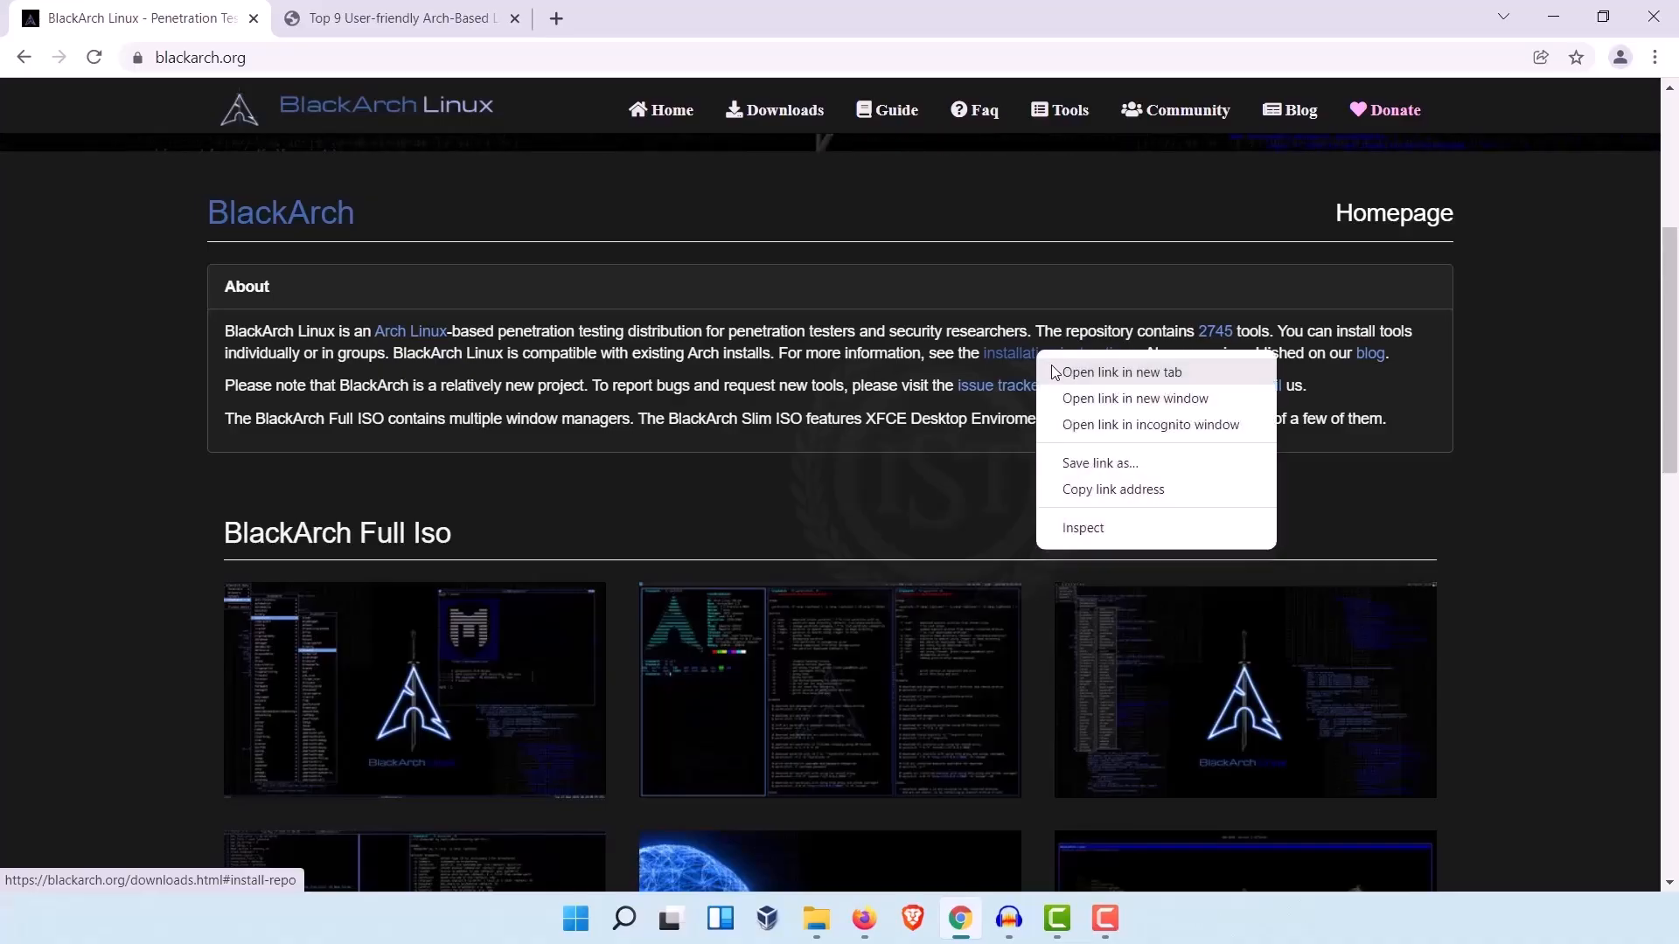
{"action": "left_click", "coordinate": [1122, 372]}
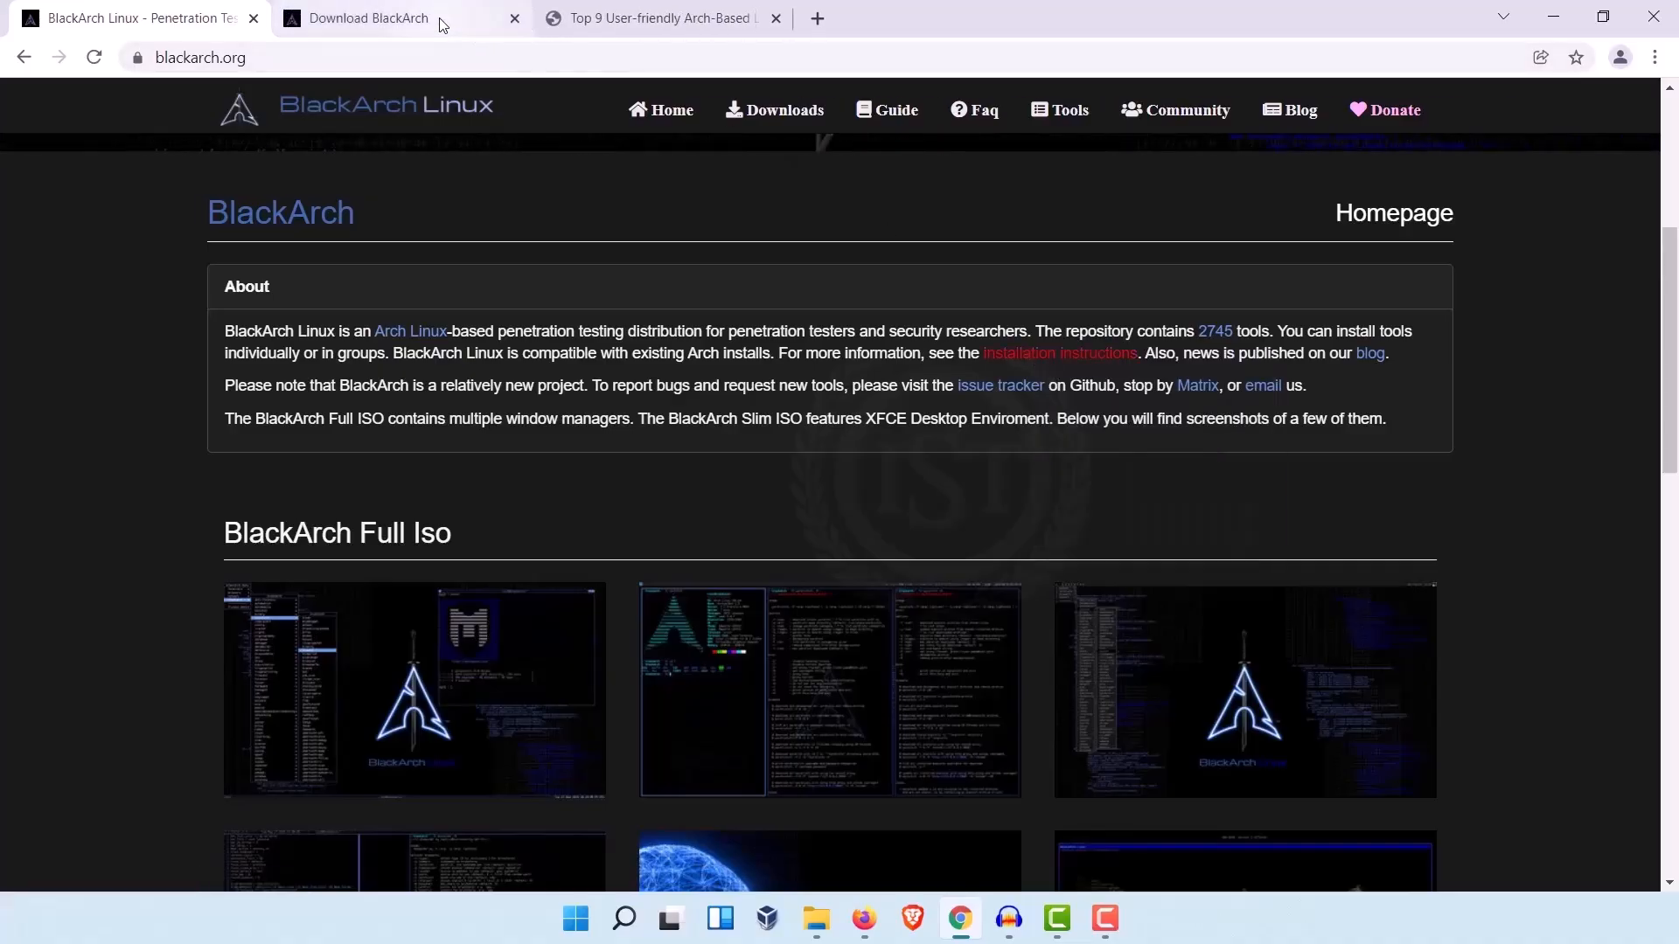
{"action": "left_click", "coordinate": [442, 24]}
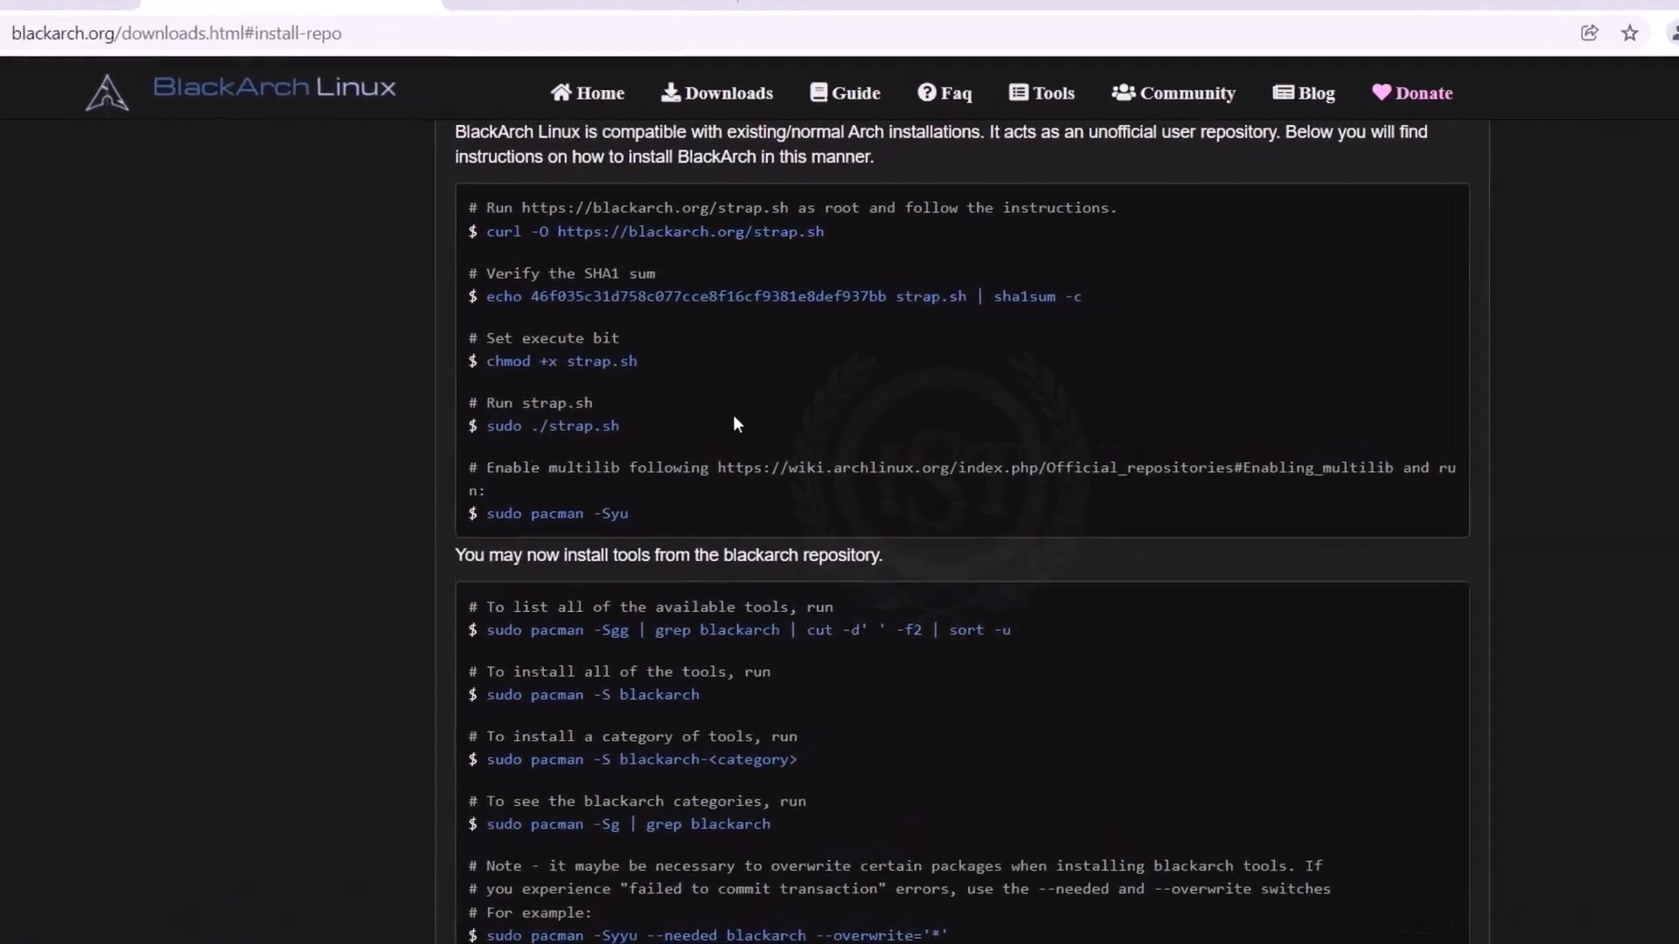
Step: Review the commands for installing BlackArch on top of ArchLinux, highlighting the strap.sh command block and the ArchLinux heading
{"action": "scroll", "coordinate": [700, 429], "scroll_direction": "up", "scroll_amount": 2}
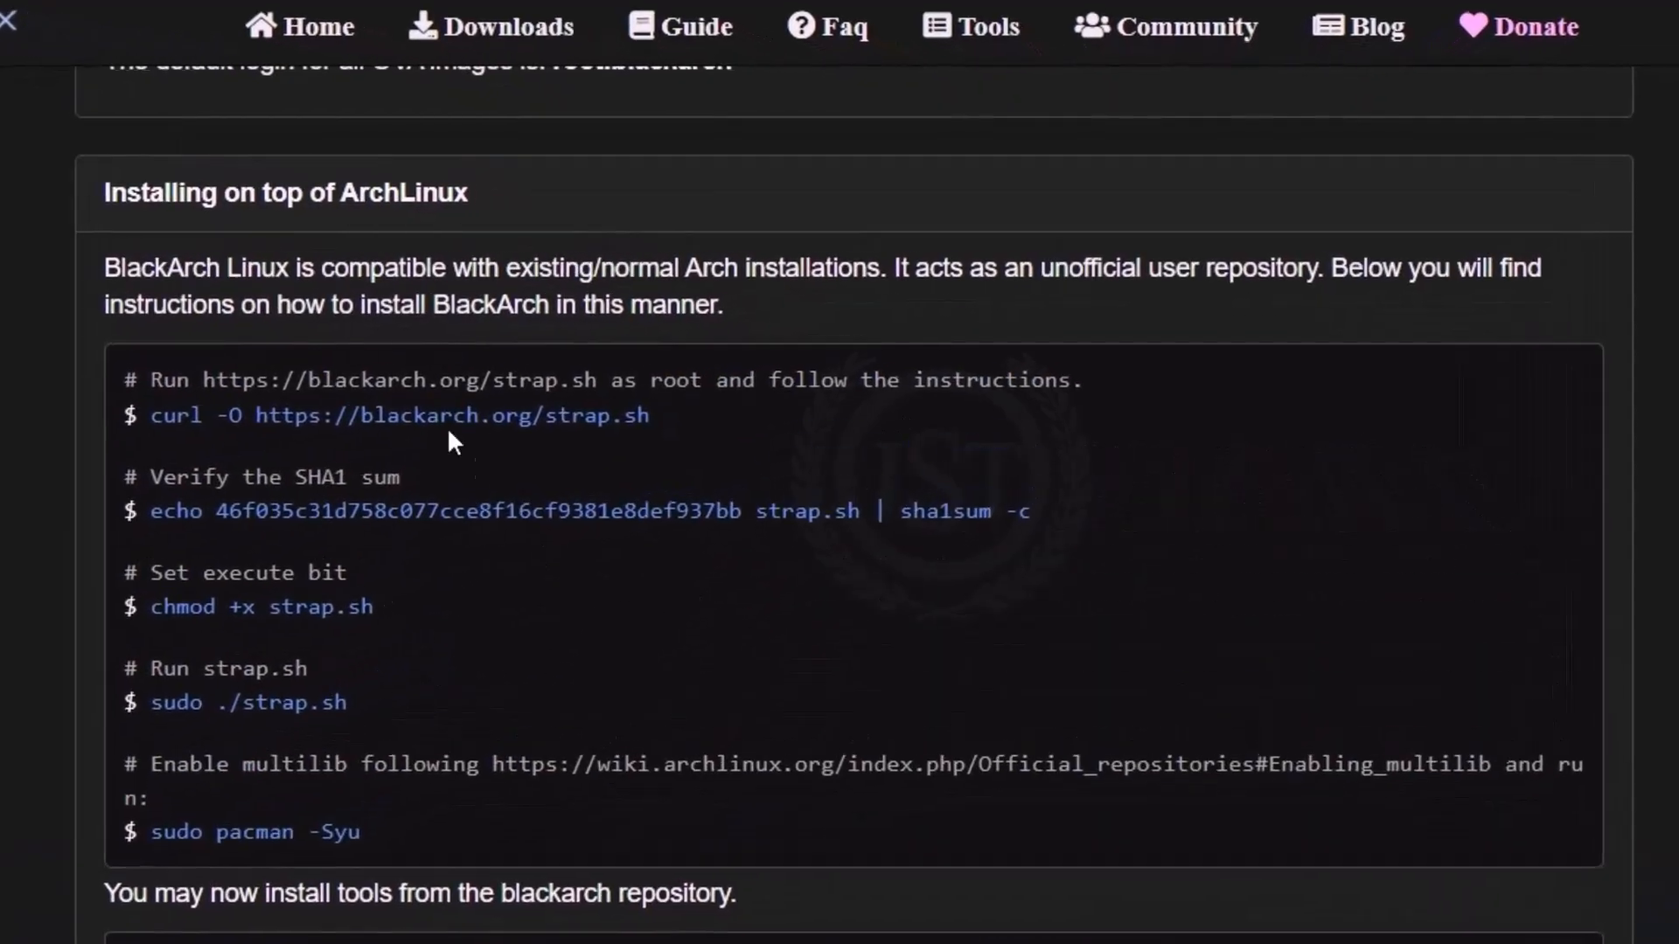
{"action": "left_click_drag", "start_coordinate": [93, 387], "coordinate": [371, 860]}
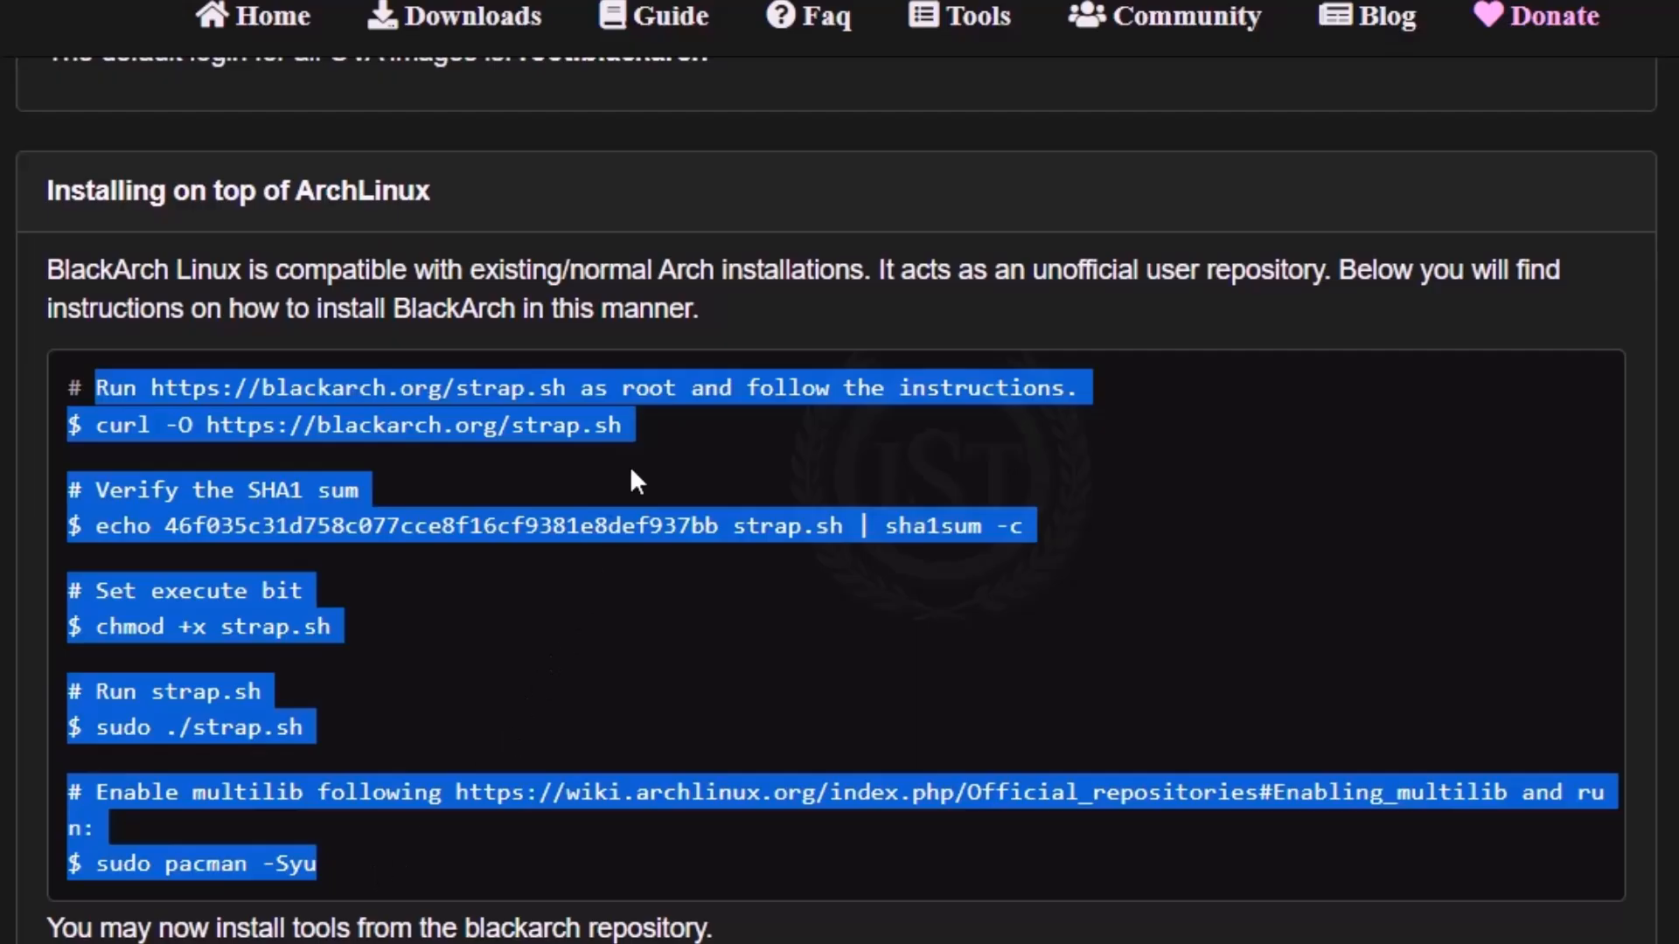
{"action": "left_click", "coordinate": [139, 255]}
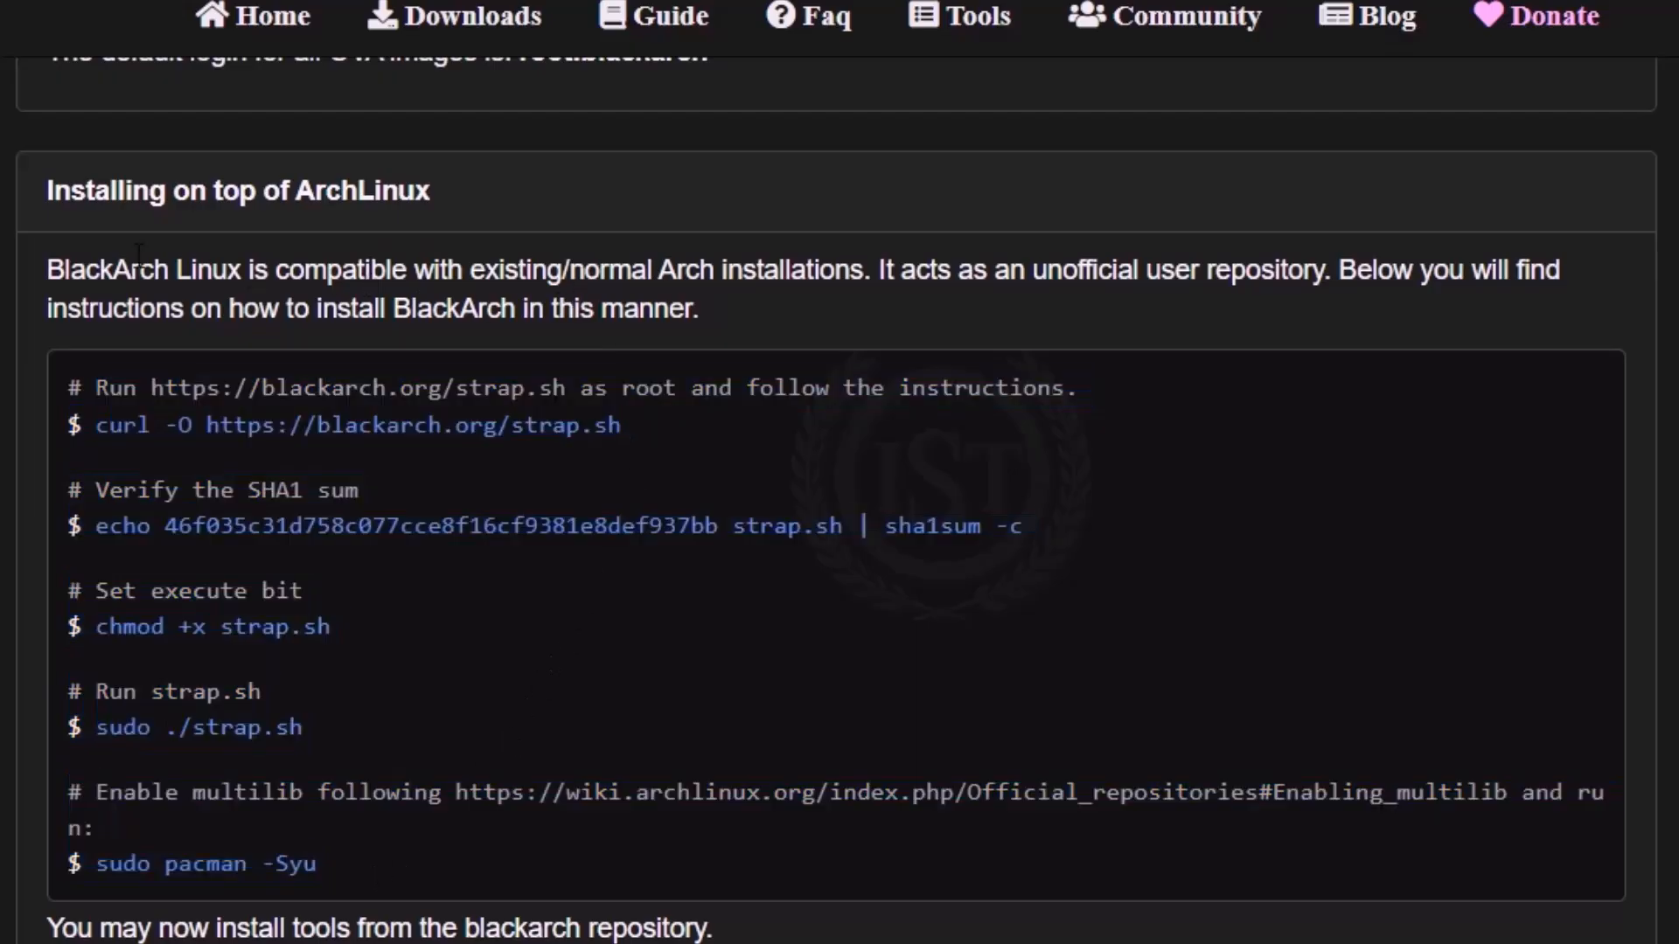
{"action": "left_click_drag", "start_coordinate": [314, 192], "coordinate": [397, 192]}
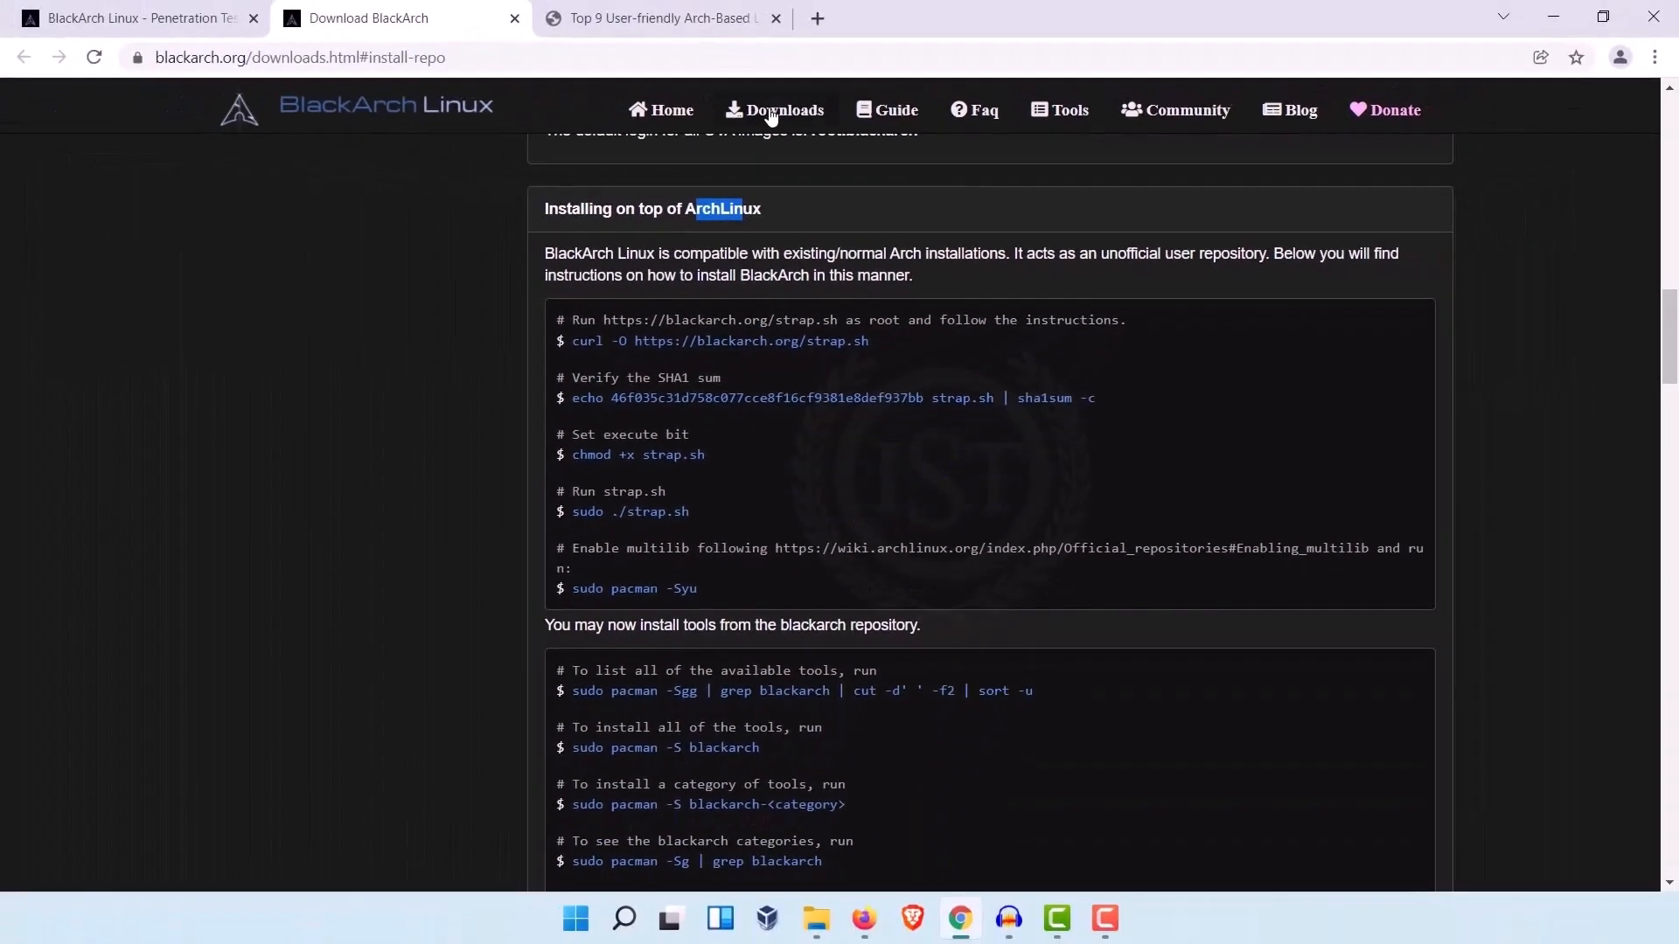
Step: Open the BlackArch Downloads page, check its web address and view the list of ISO images
{"action": "left_click", "coordinate": [453, 16]}
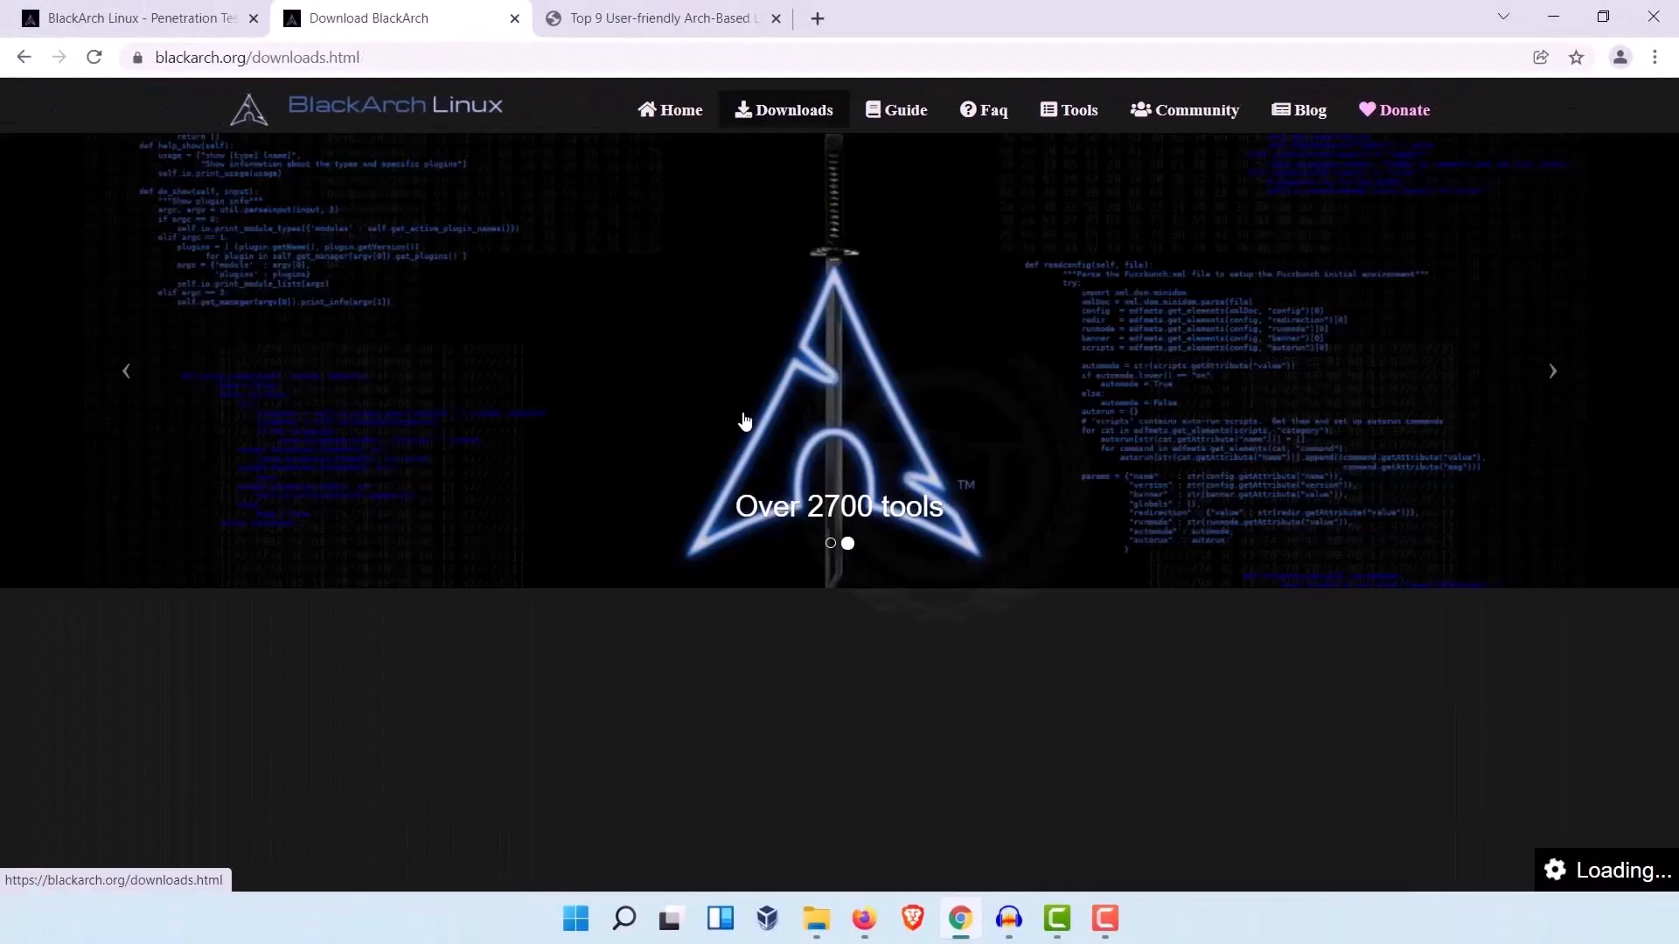
{"action": "scroll", "coordinate": [777, 529], "scroll_direction": "down", "scroll_amount": 3}
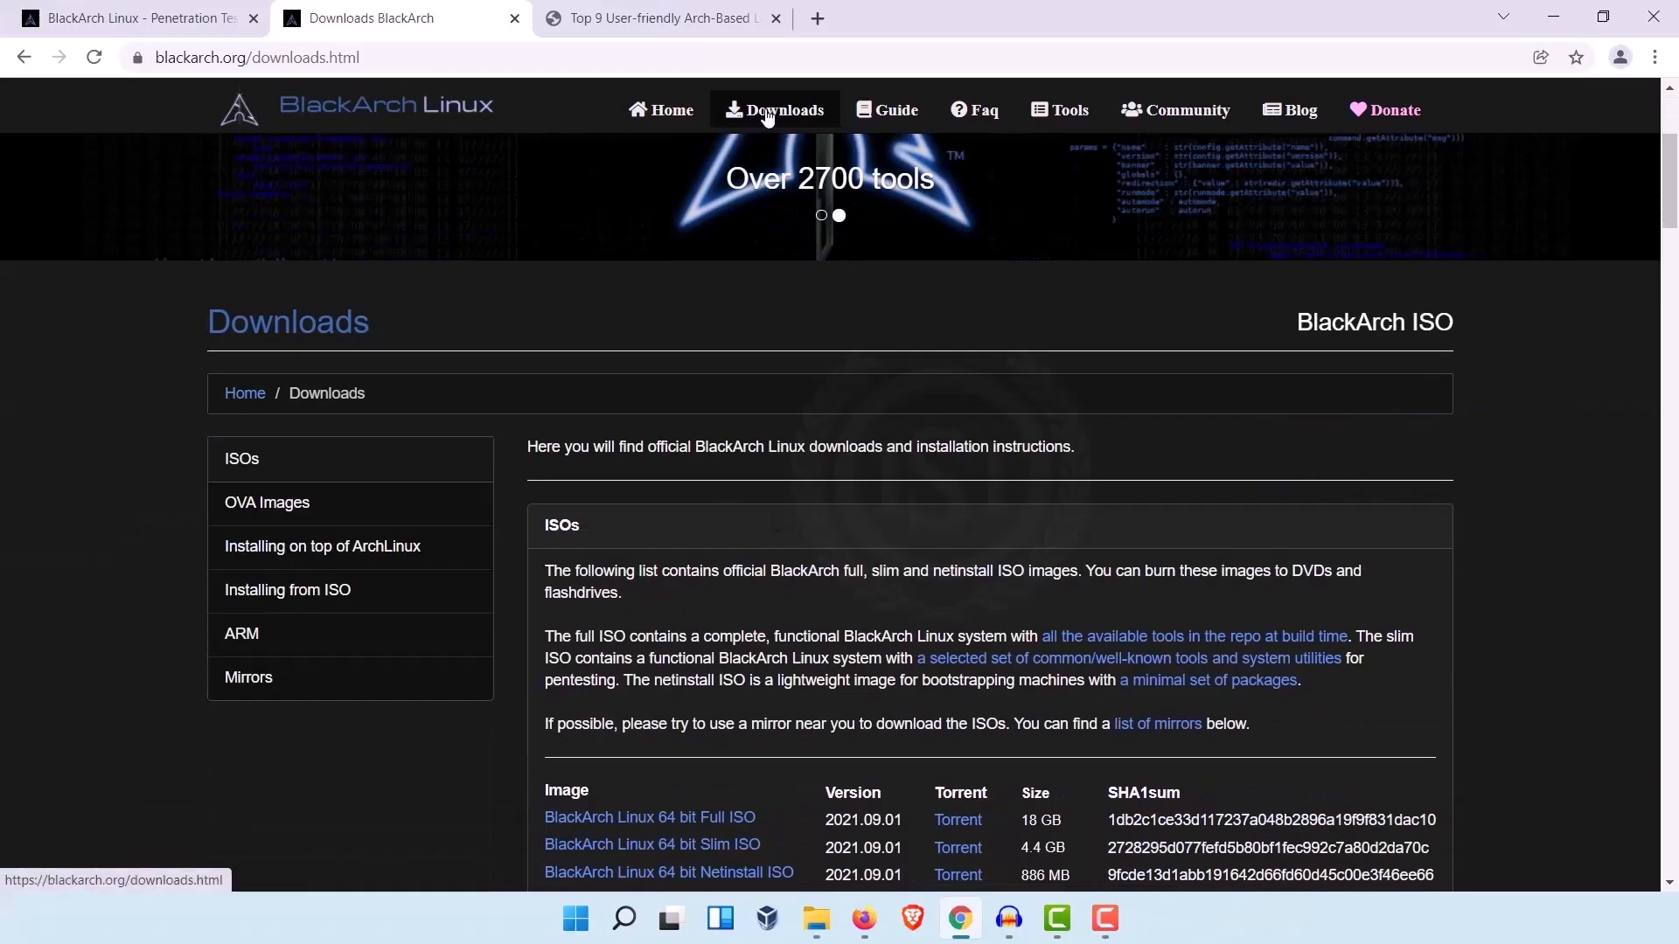
{"action": "left_click", "coordinate": [262, 58]}
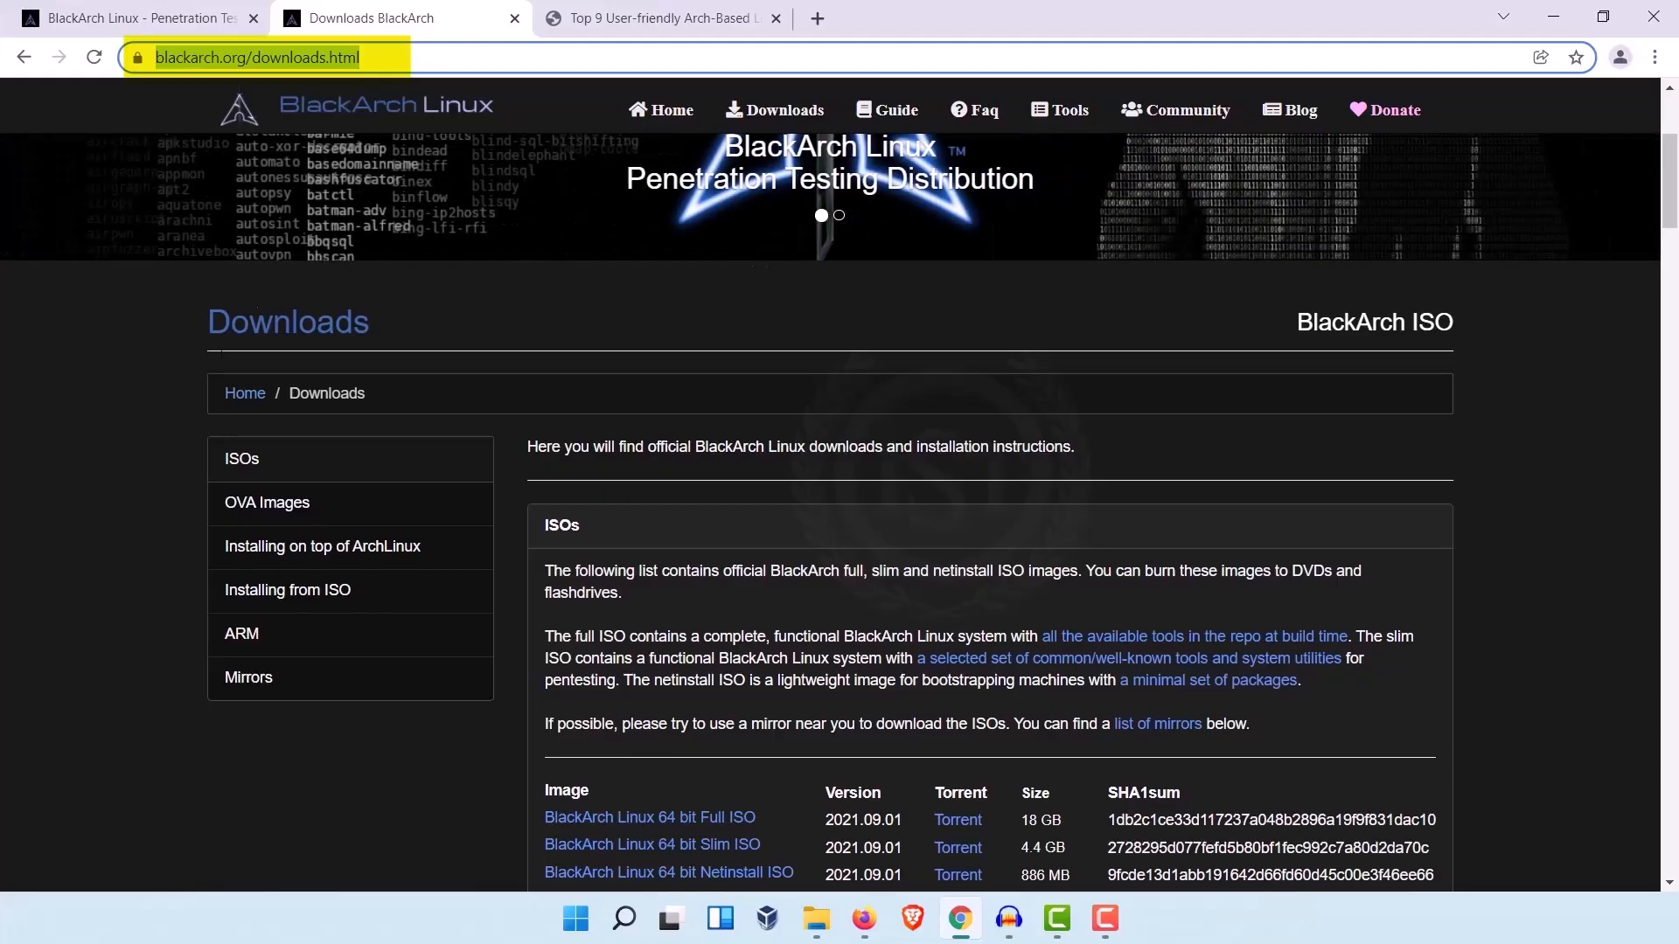
{"action": "left_click", "coordinate": [101, 442]}
{"action": "scroll", "coordinate": [108, 451], "scroll_direction": "down", "scroll_amount": 1}
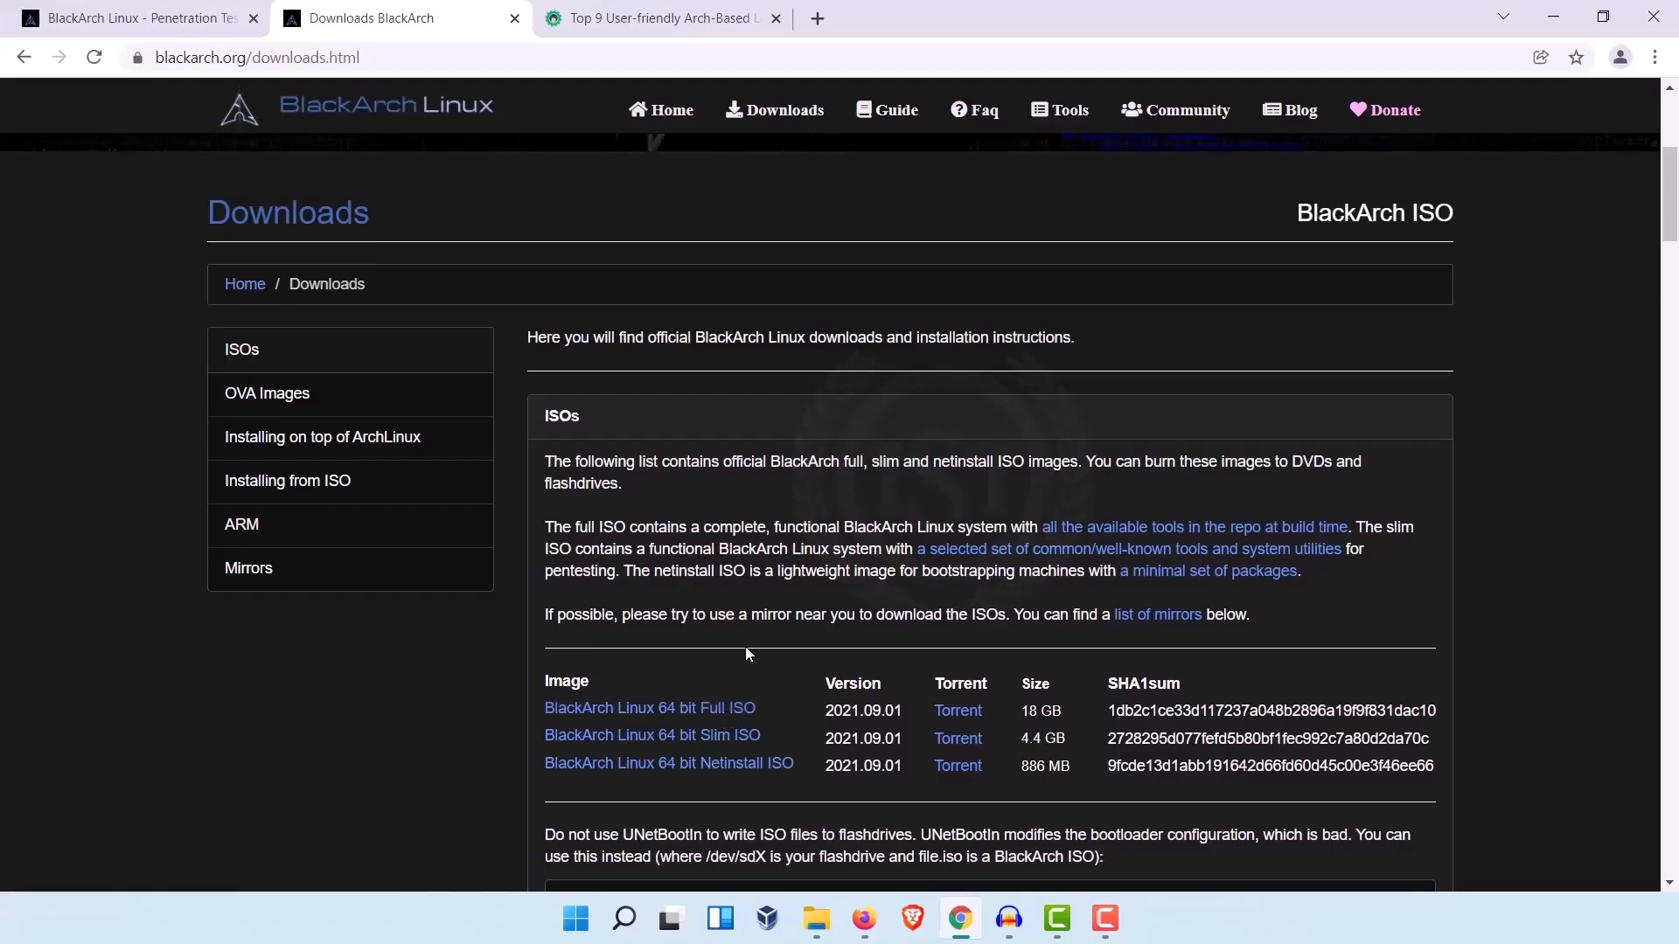
Step: Go to the OVA Images section and check the file size of the BlackArch Linux 64 bit OVA image
{"action": "left_click", "coordinate": [291, 398]}
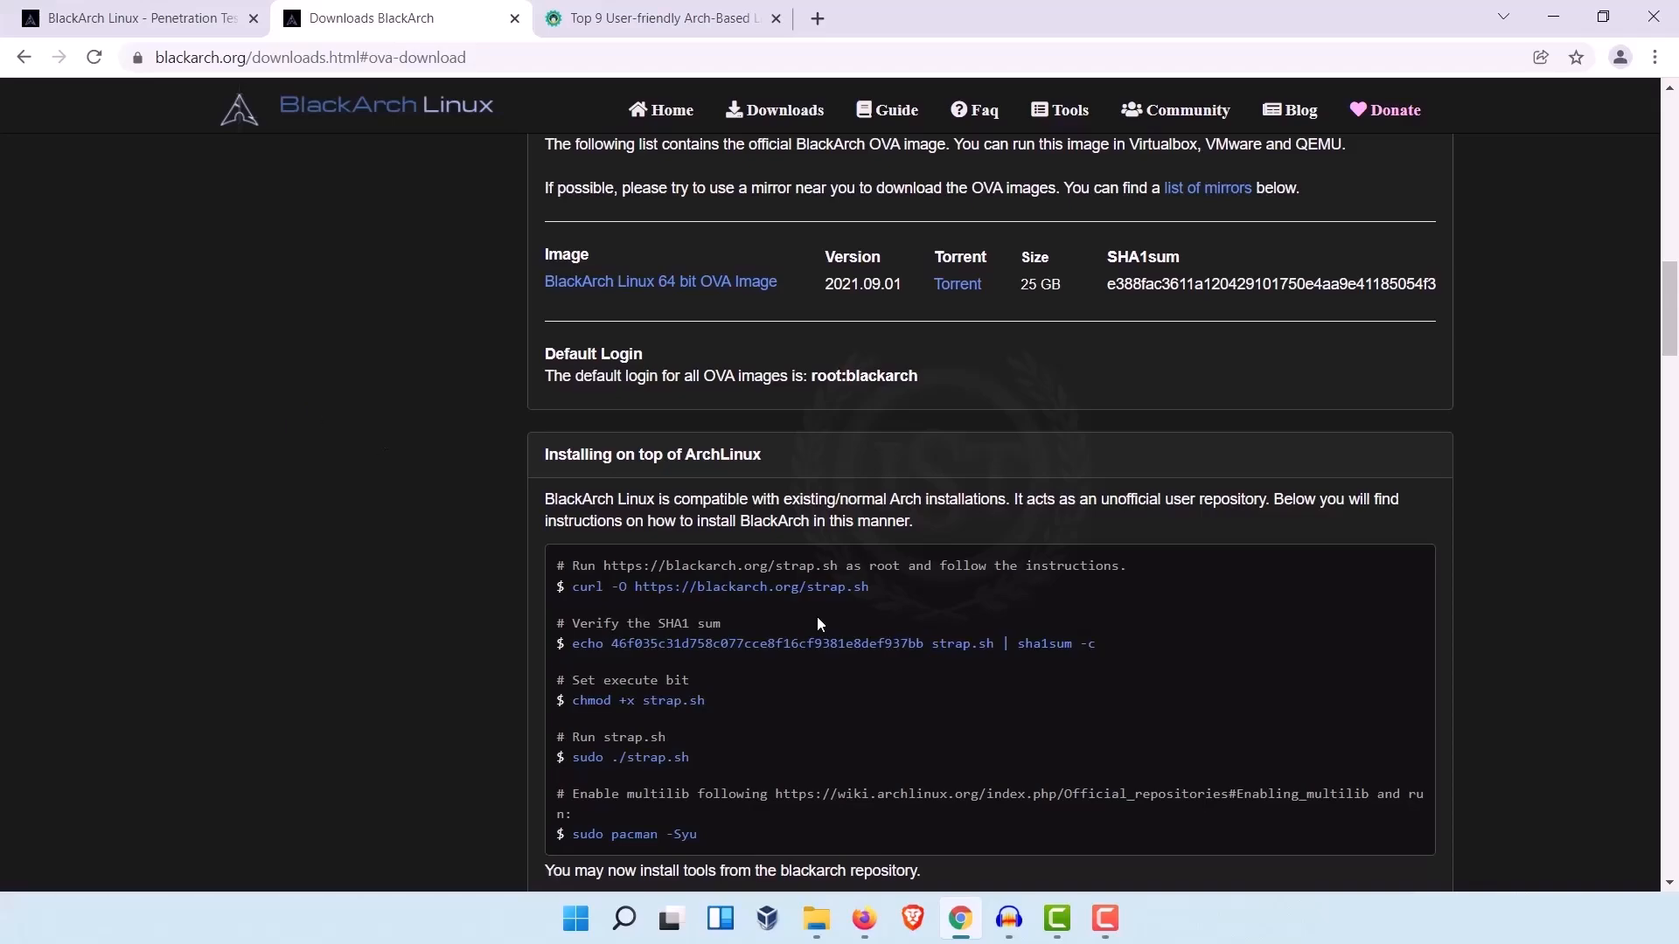
{"action": "scroll", "coordinate": [922, 660], "scroll_direction": "down", "scroll_amount": 8}
{"action": "scroll", "coordinate": [916, 680], "scroll_direction": "up", "scroll_amount": 10}
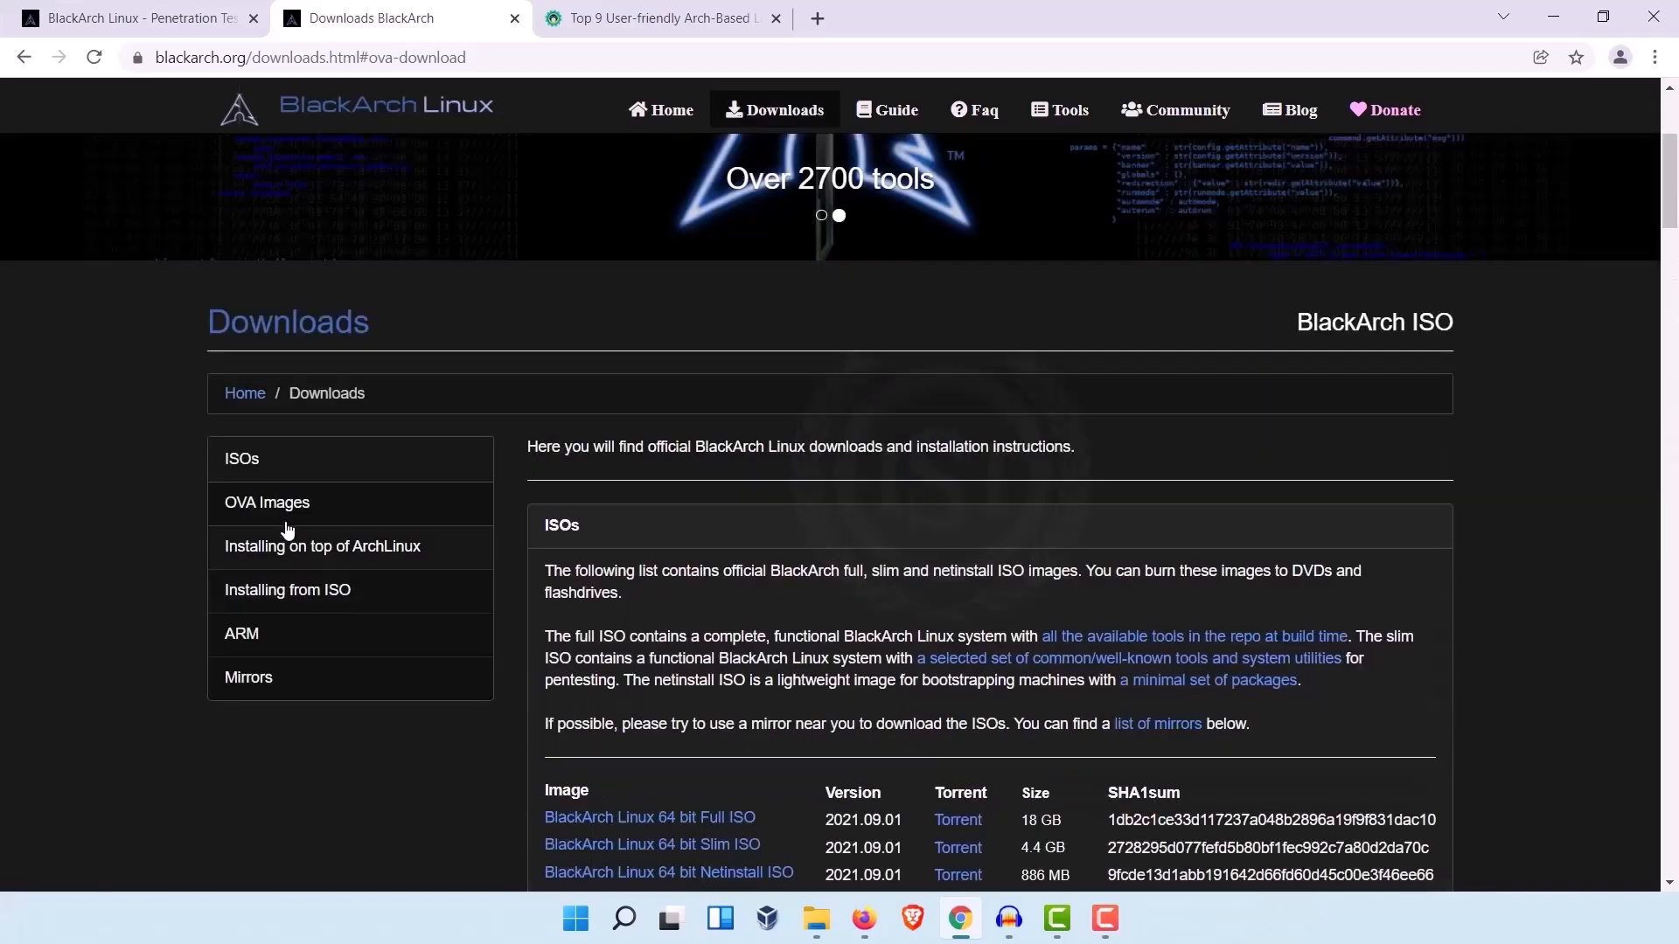
{"action": "left_click", "coordinate": [289, 505]}
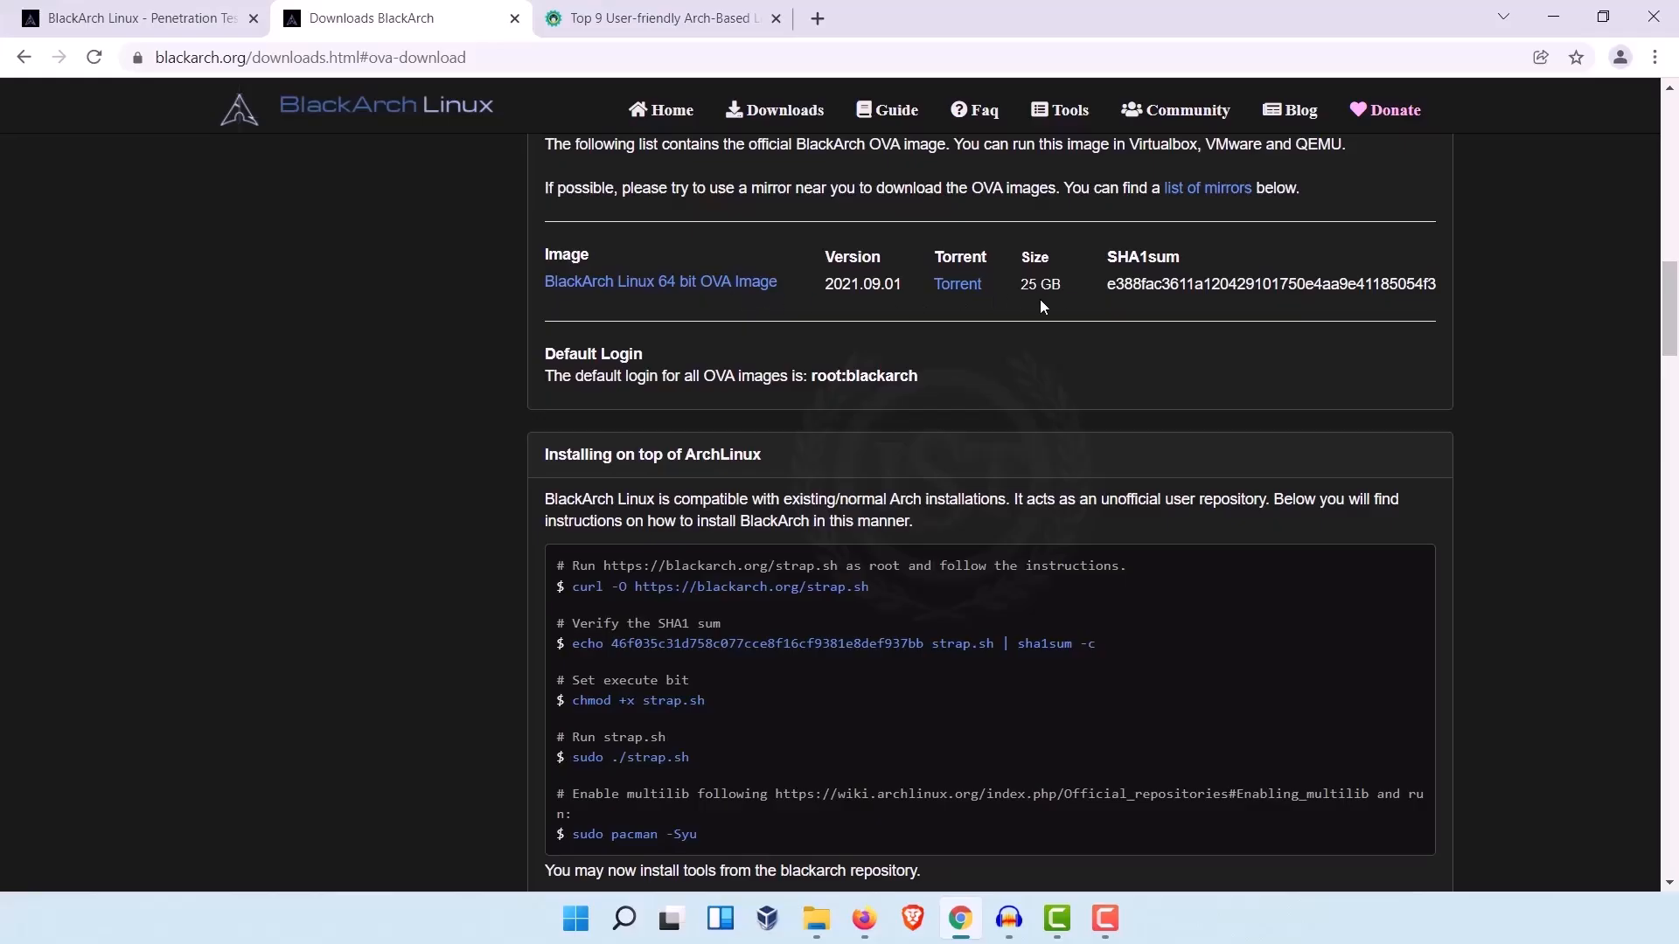
{"action": "left_click_drag", "start_coordinate": [1067, 285], "coordinate": [1021, 286]}
Step: Start downloading the BlackArch Linux 64 bit Full ISO from the ISOs list and cancel that download
{"action": "scroll", "coordinate": [805, 434], "scroll_direction": "up", "scroll_amount": 15}
{"action": "scroll", "coordinate": [841, 458], "scroll_direction": "down", "scroll_amount": 7}
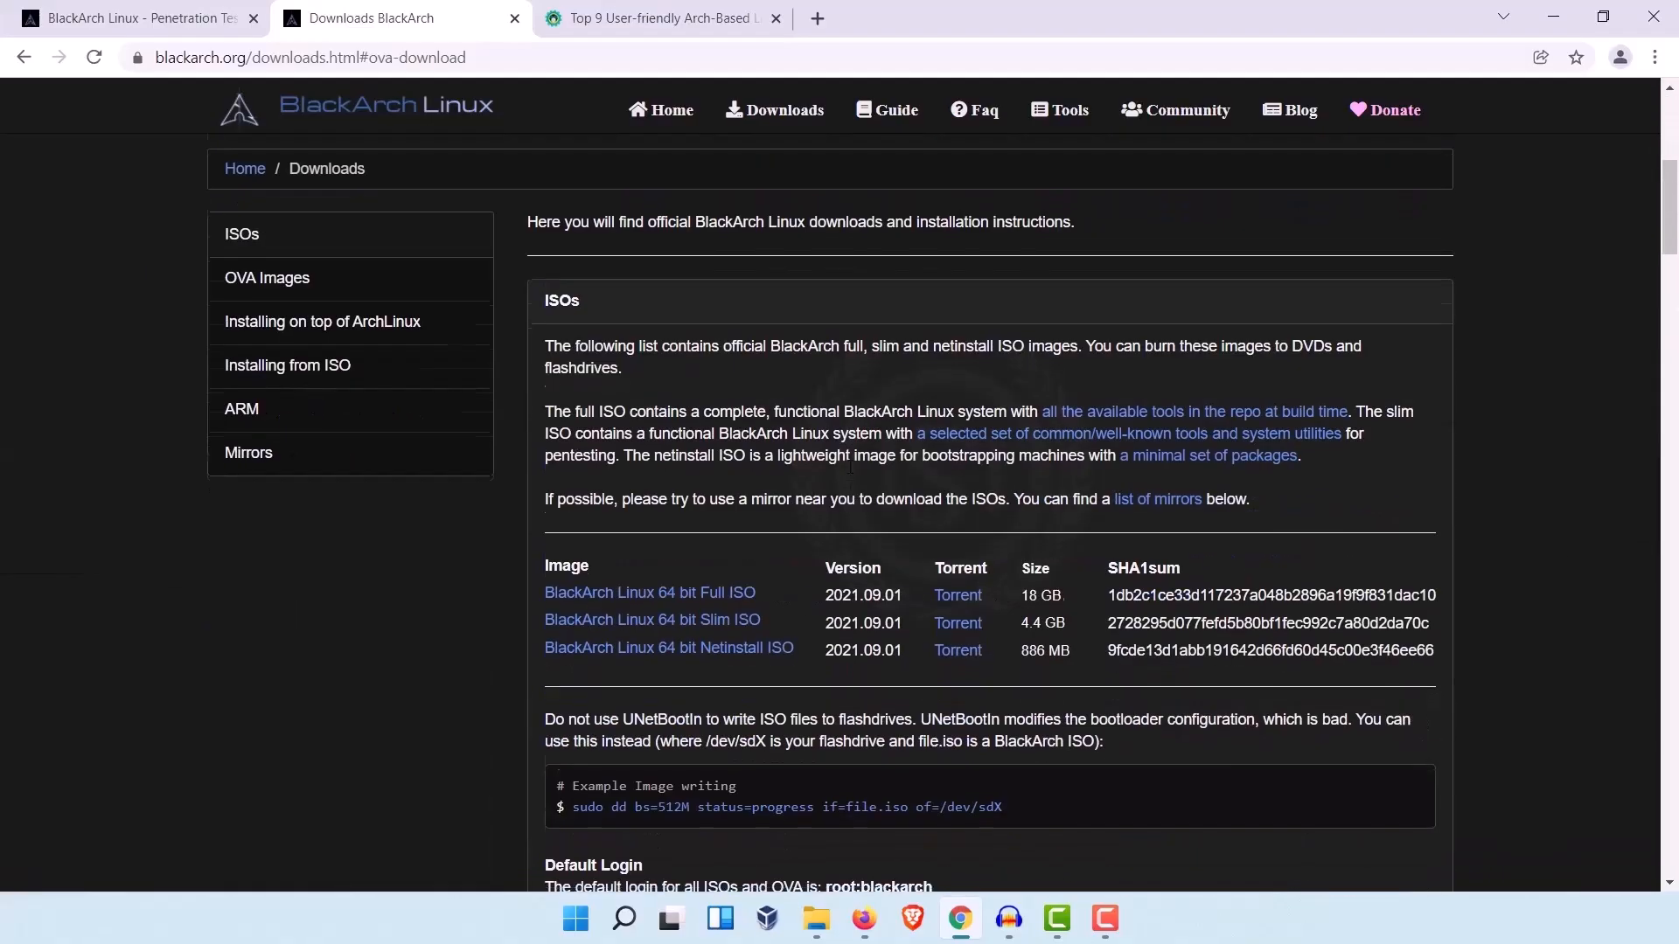
{"action": "left_click_drag", "start_coordinate": [1094, 497], "coordinate": [519, 498]}
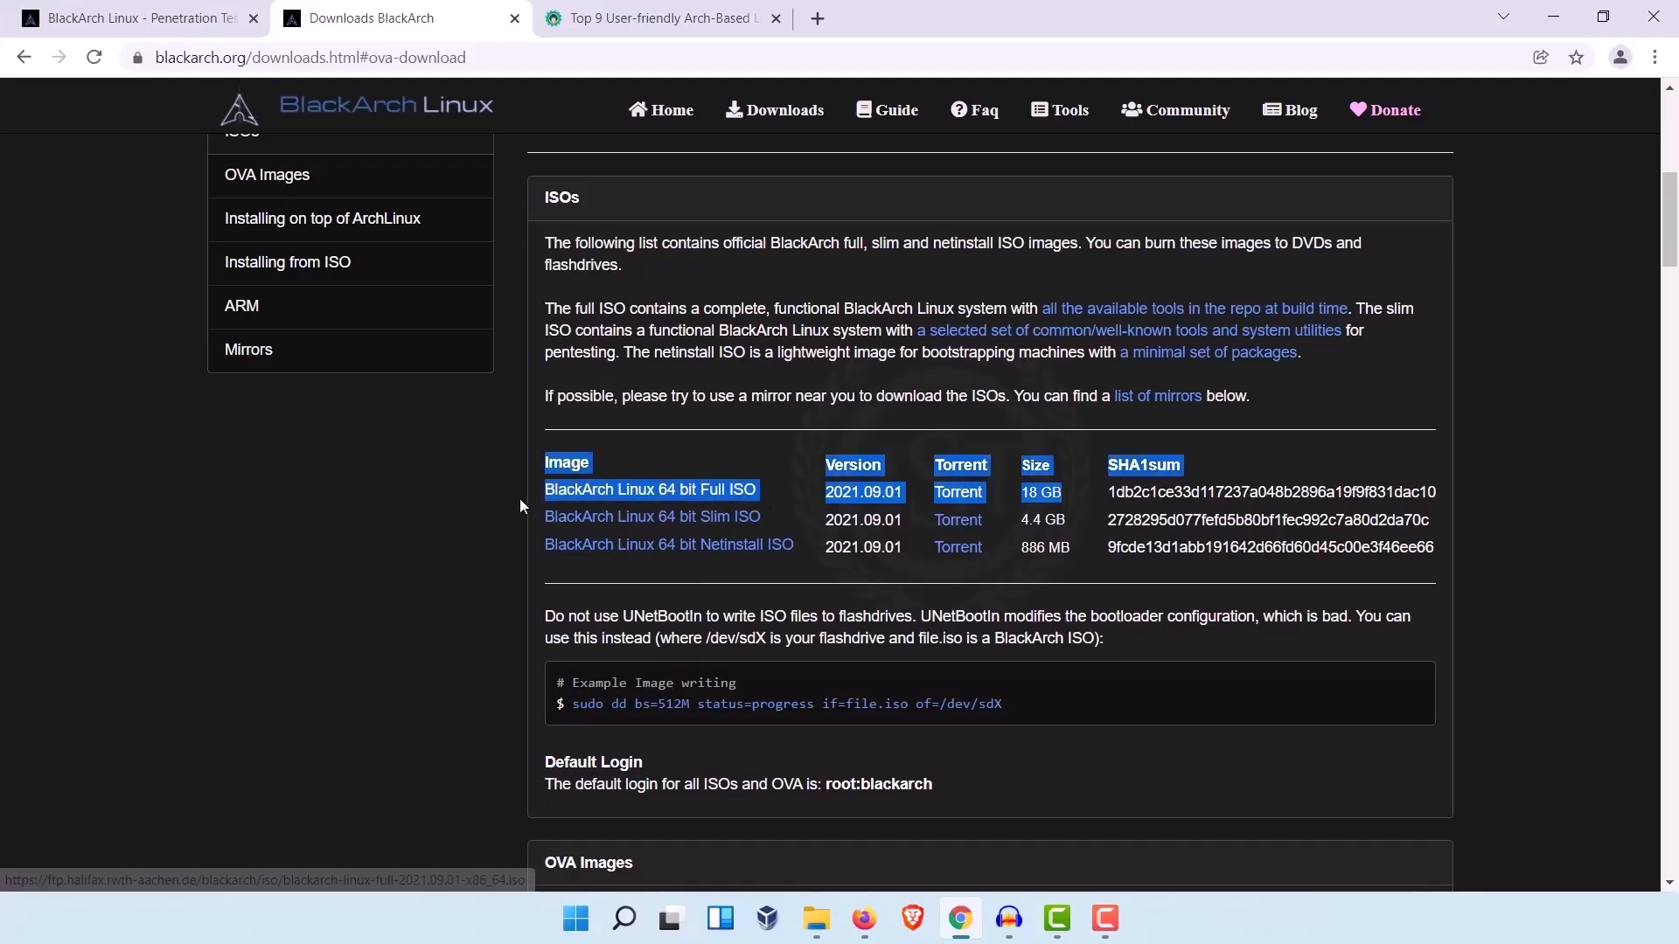
{"action": "left_click", "coordinate": [518, 499]}
{"action": "left_click", "coordinate": [658, 498]}
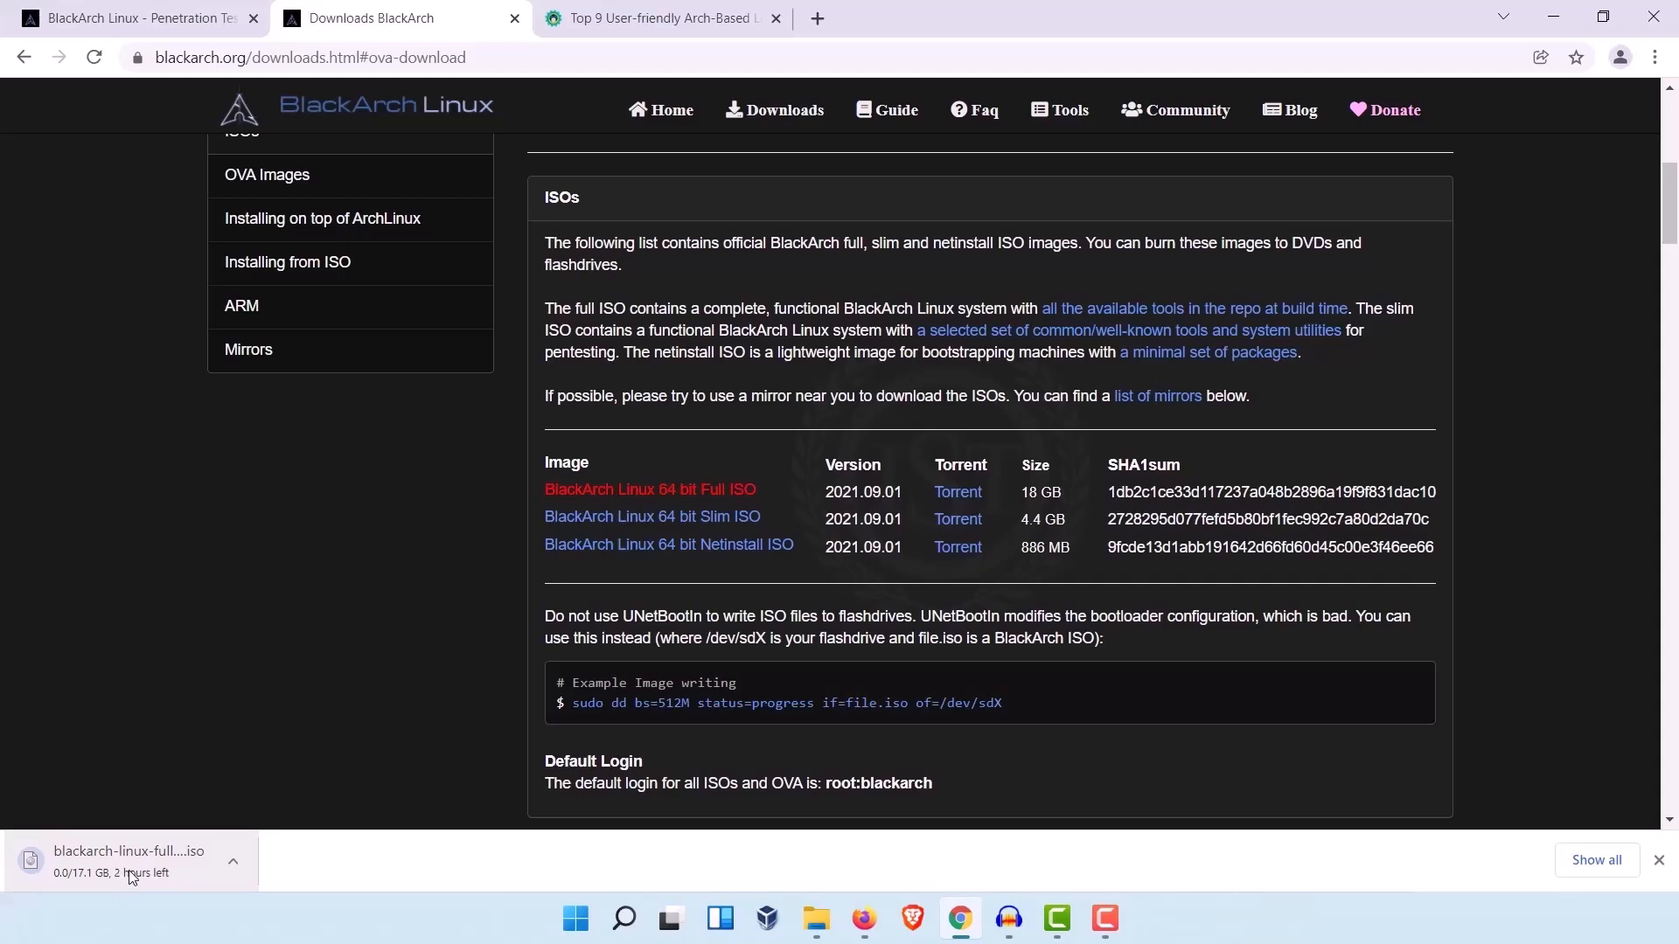
{"action": "right_click", "coordinate": [98, 874]}
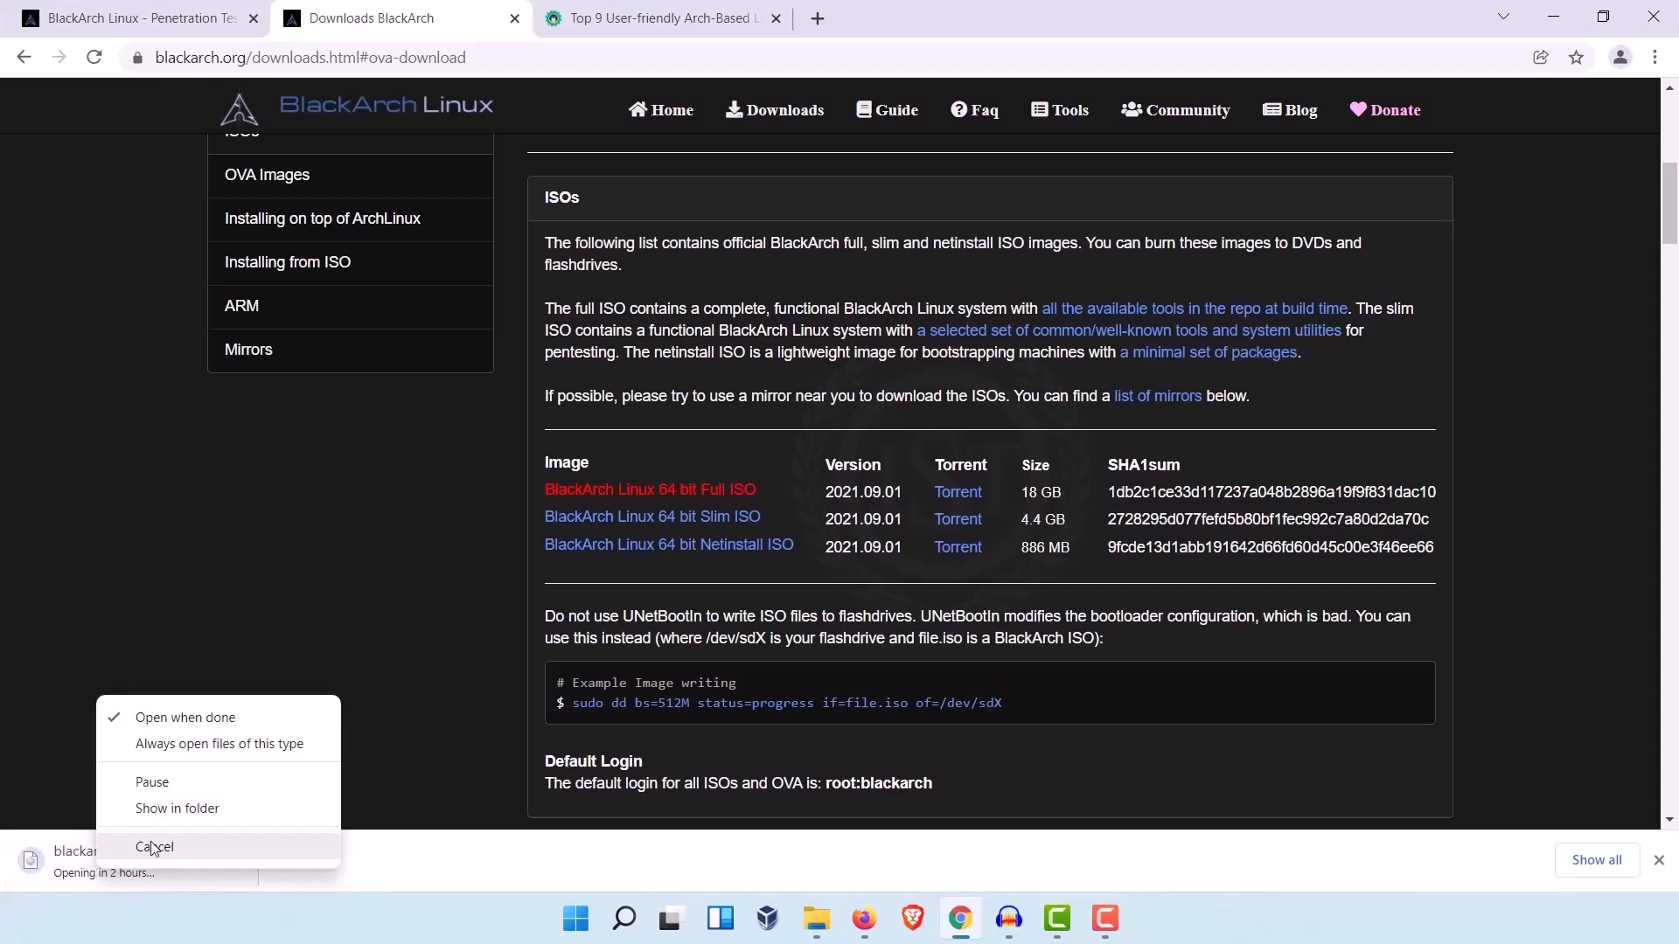
{"action": "left_click", "coordinate": [150, 848]}
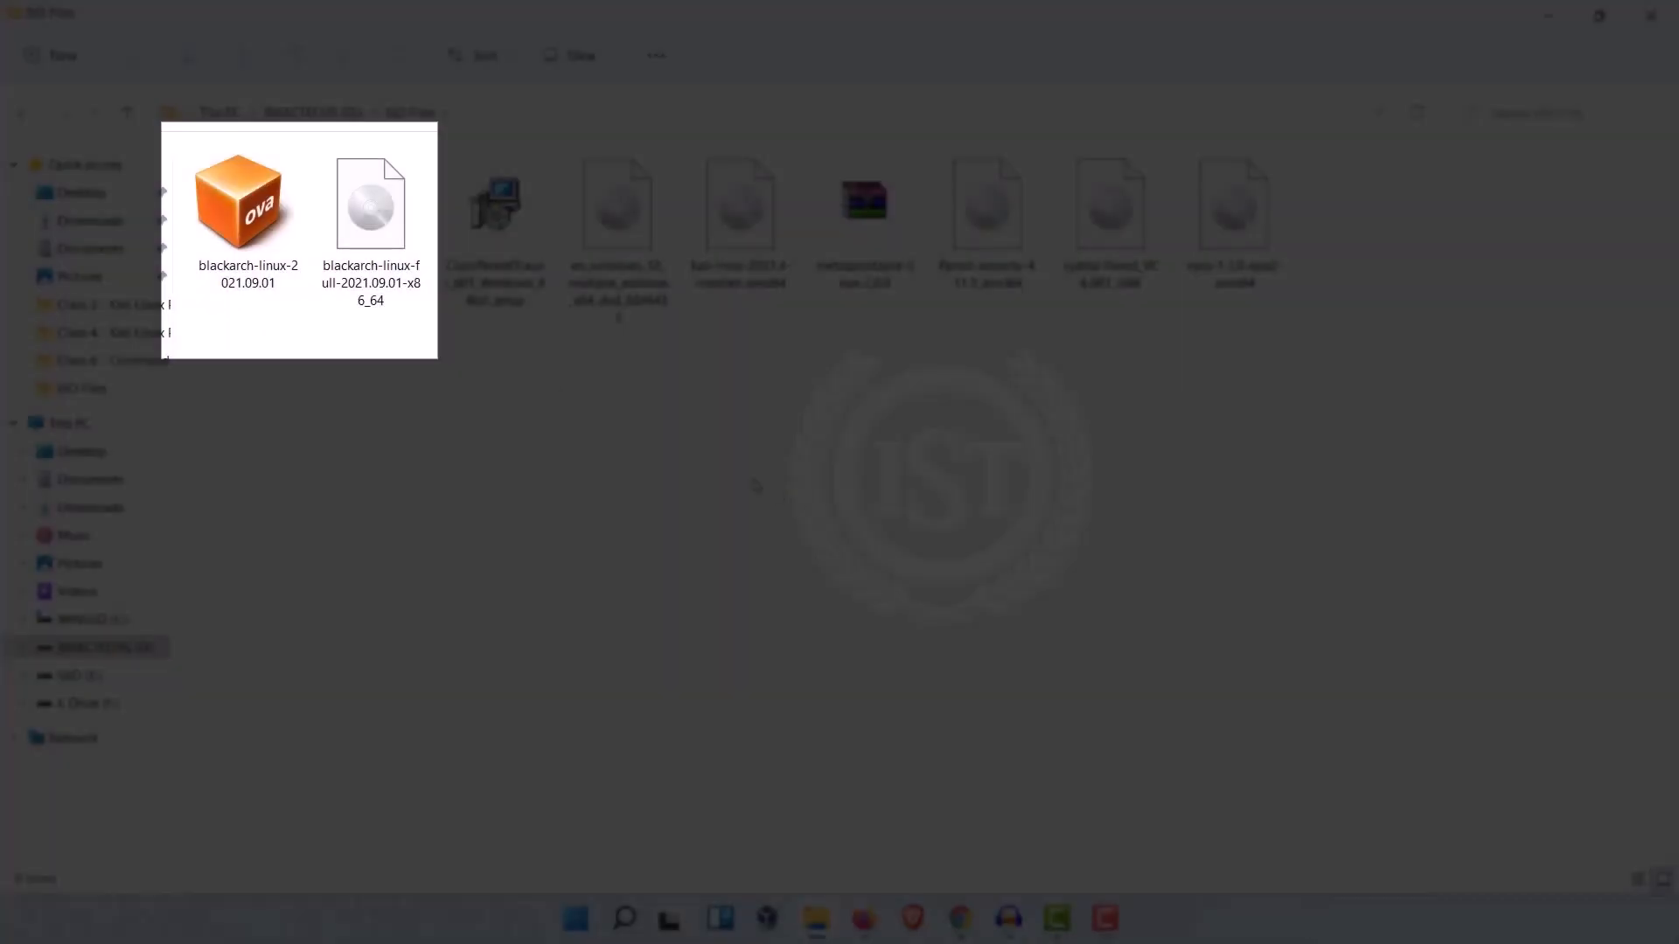
Step: Check the saved BlackArch full ISO and OVA files in File Explorer and return to the BlackArch Downloads page in Chrome
{"action": "left_click", "coordinate": [370, 315]}
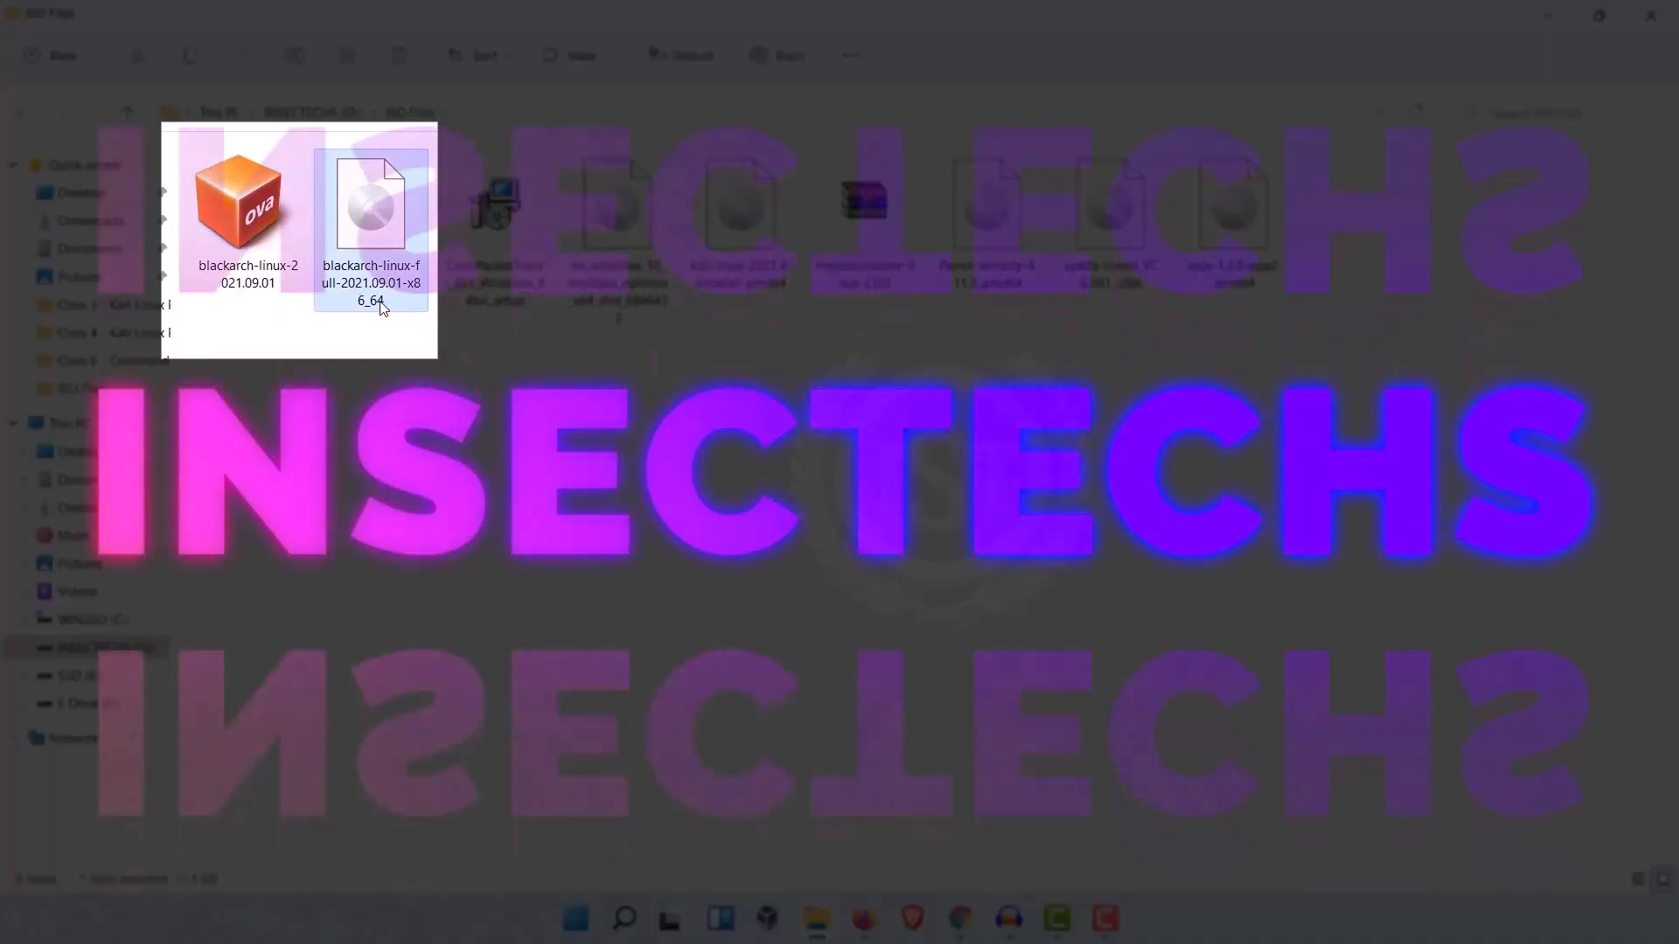
{"action": "left_click", "coordinate": [262, 280]}
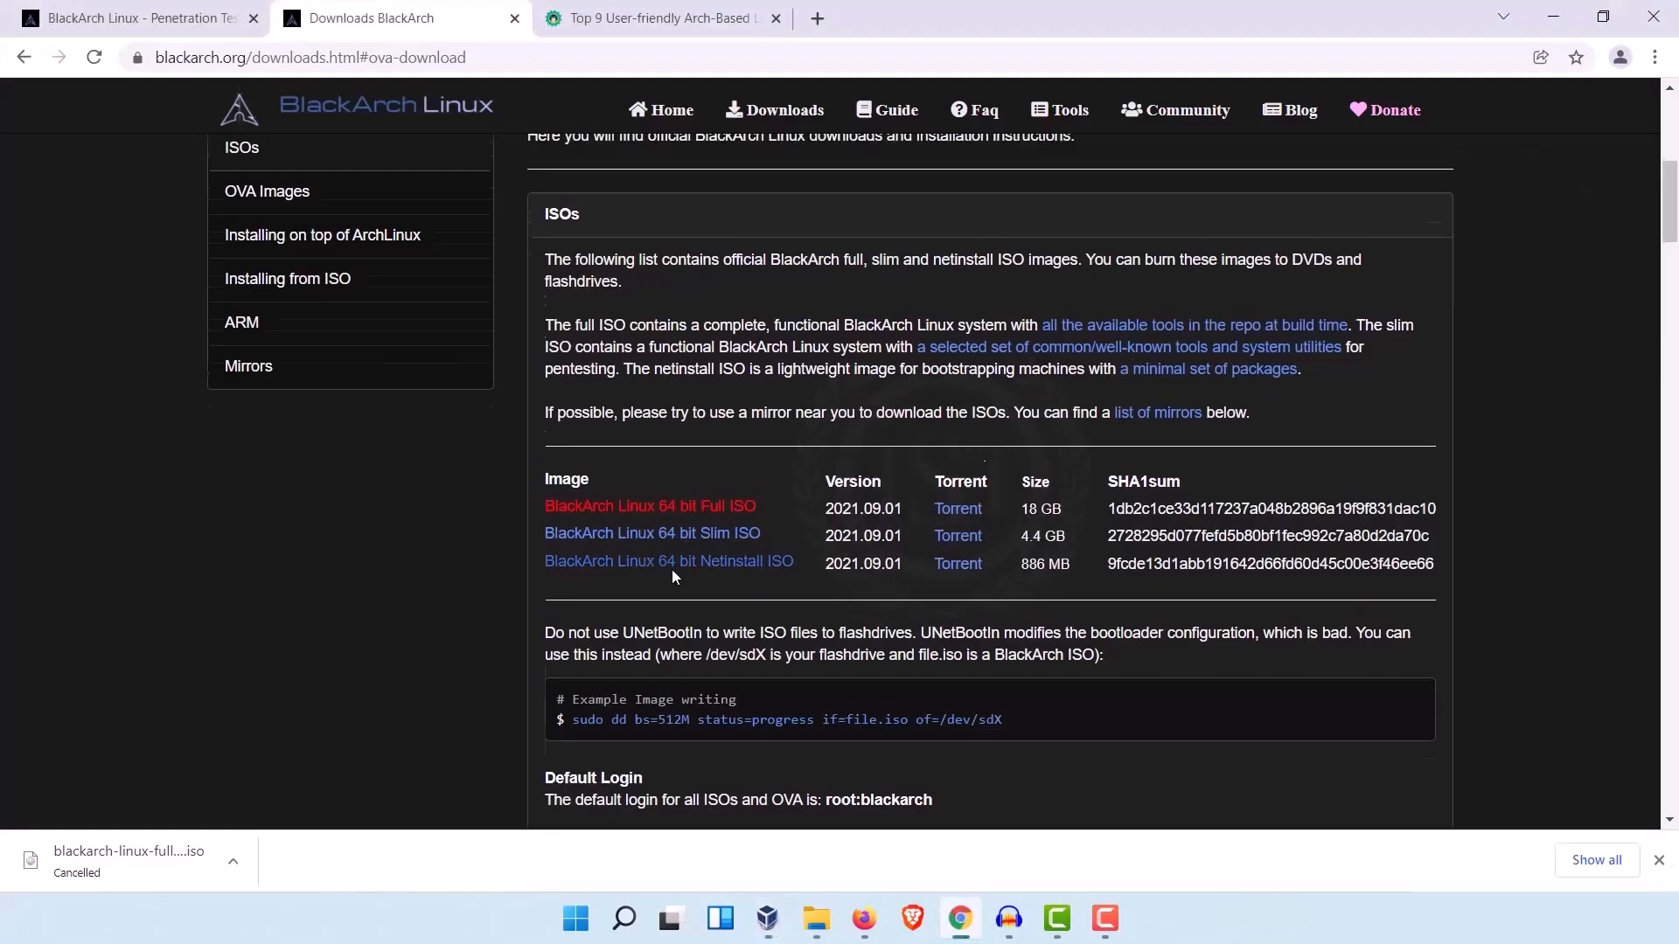
{"action": "scroll", "coordinate": [671, 569], "scroll_direction": "up", "scroll_amount": 5}
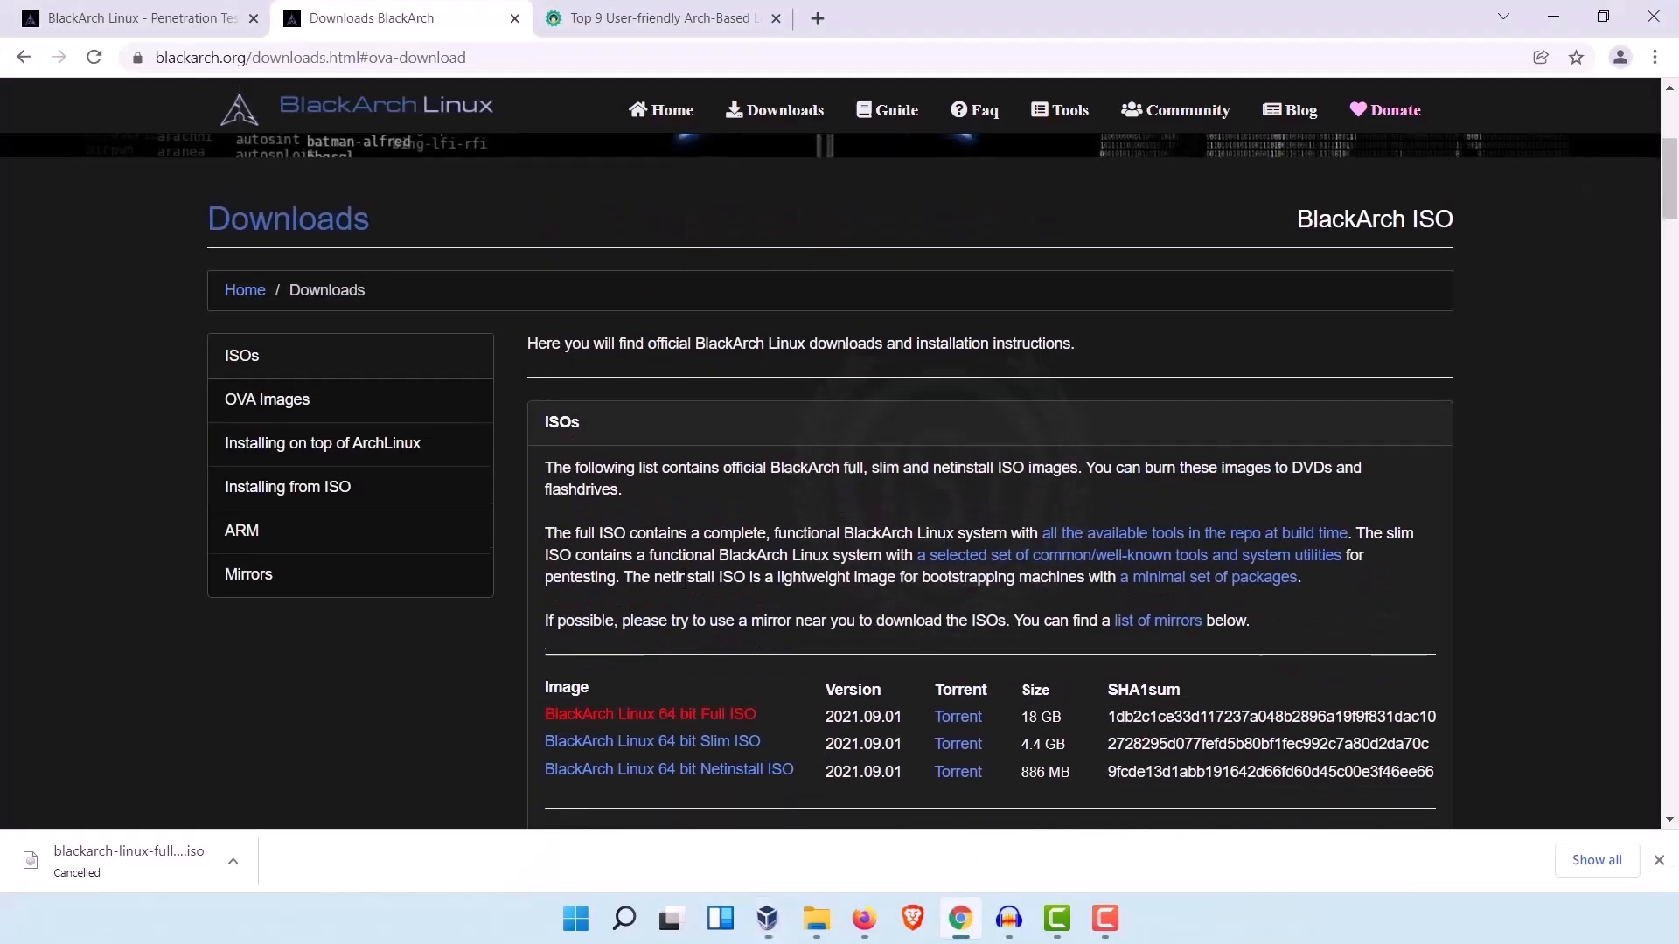
Step: Review the ISOs section and the OVA Images section of the BlackArch Downloads page
{"action": "scroll", "coordinate": [354, 437], "scroll_direction": "down", "scroll_amount": 3}
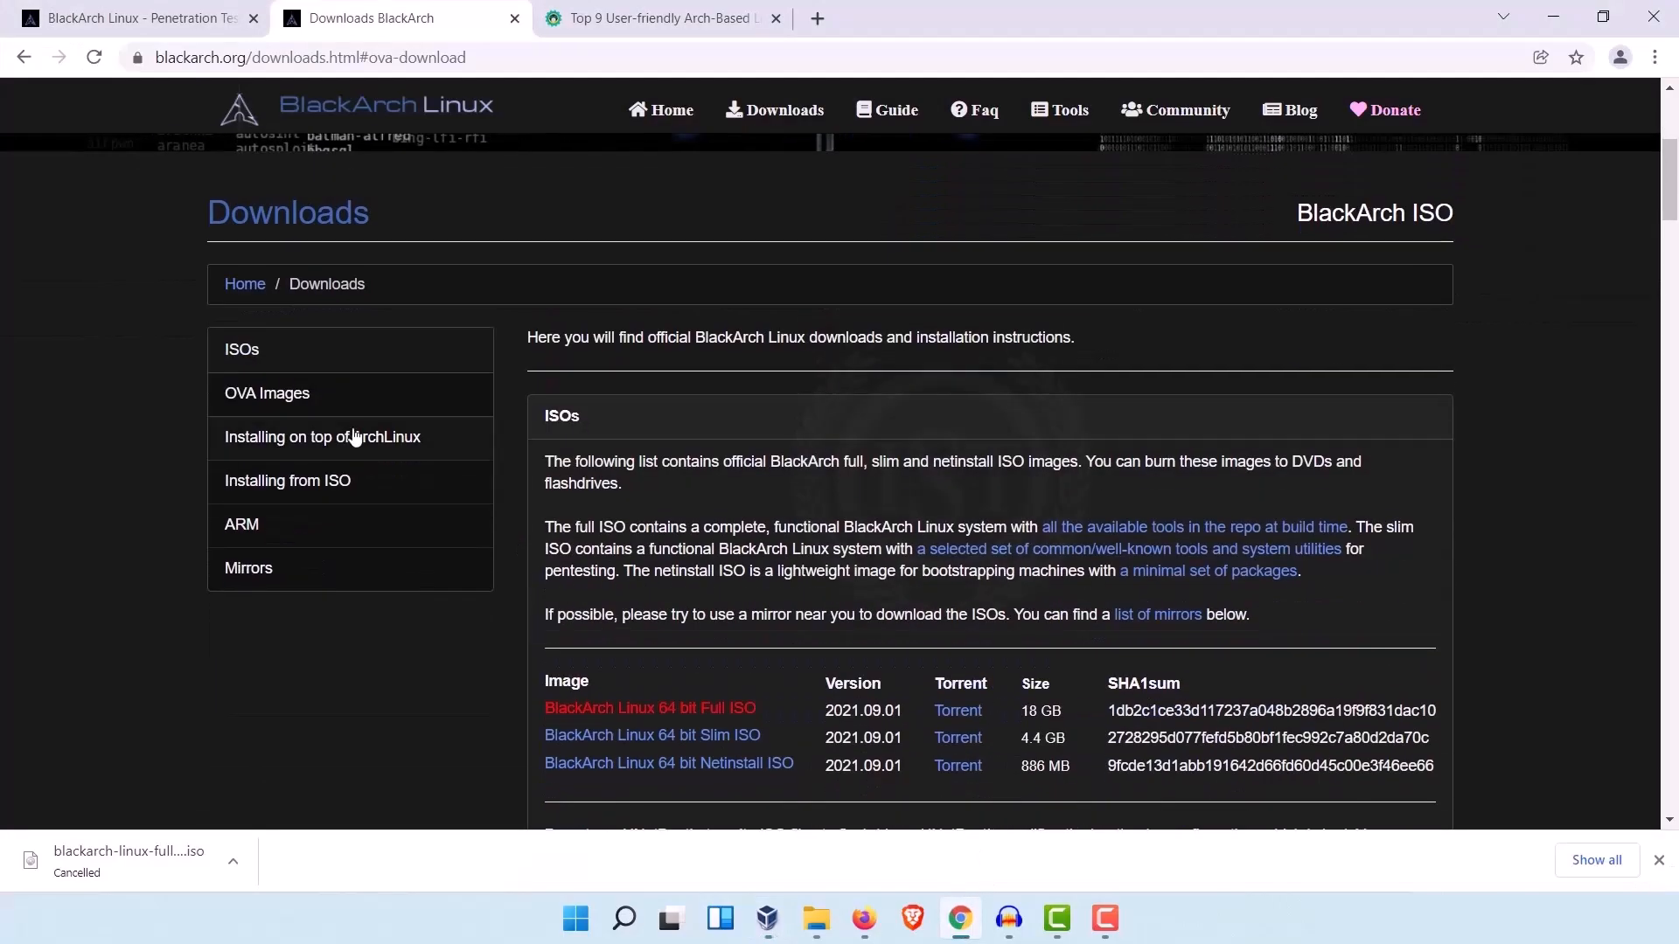
{"action": "left_click", "coordinate": [291, 367]}
{"action": "scroll", "coordinate": [290, 353], "scroll_direction": "down", "scroll_amount": 3}
{"action": "scroll", "coordinate": [865, 607], "scroll_direction": "up", "scroll_amount": 5}
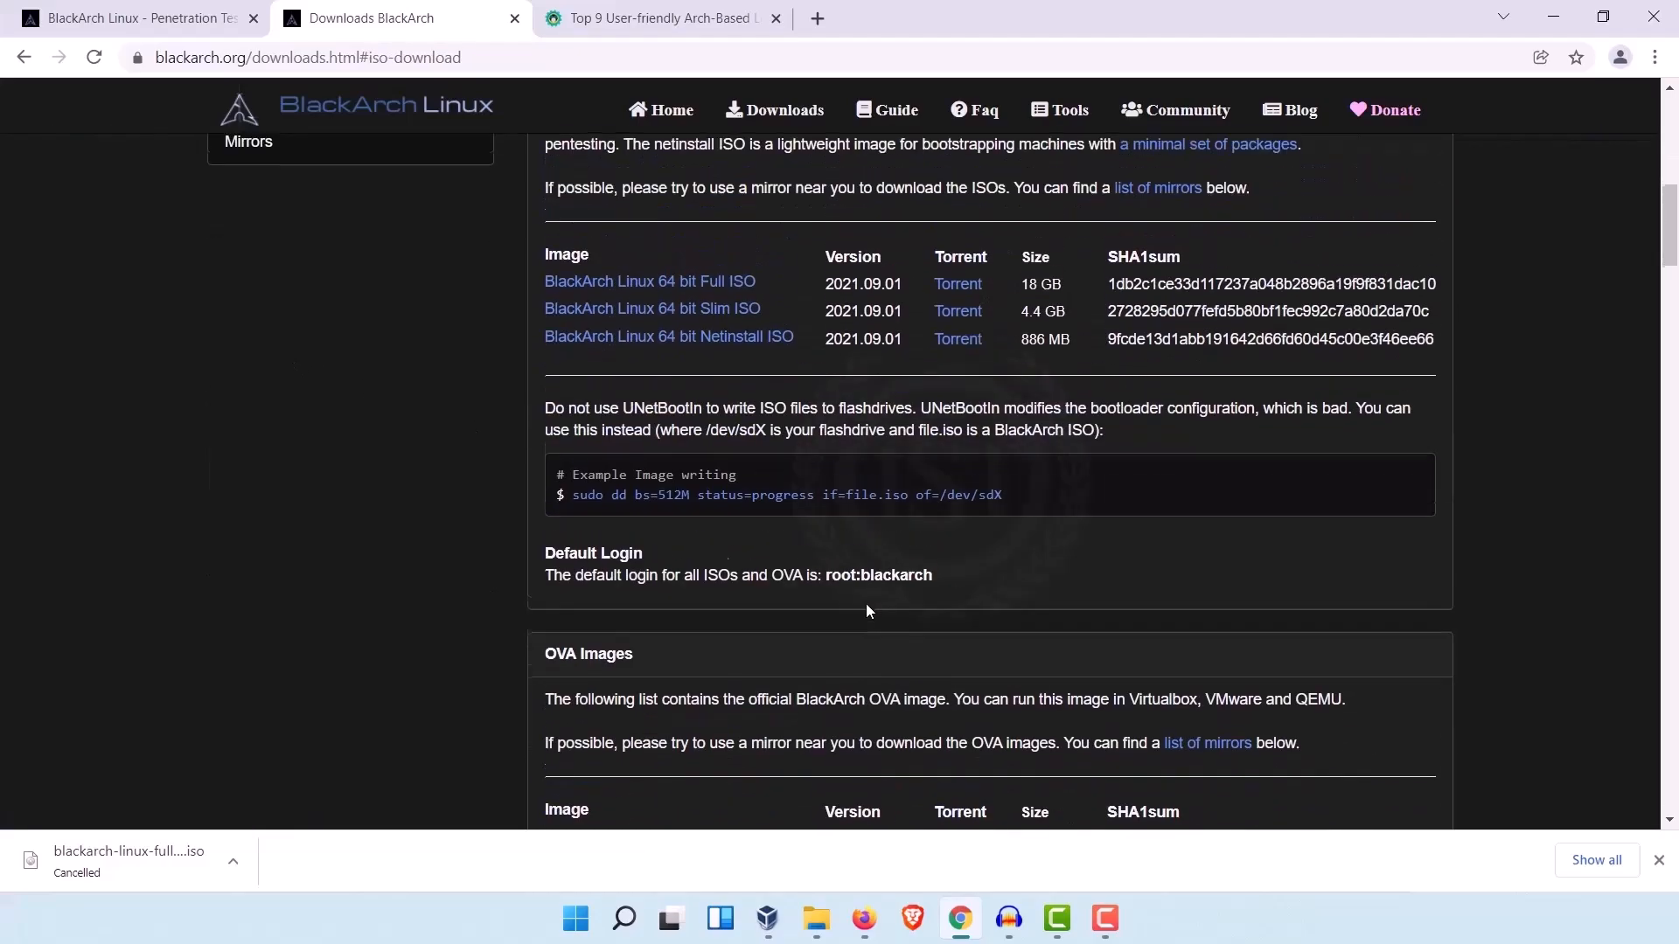
{"action": "left_click", "coordinate": [352, 418]}
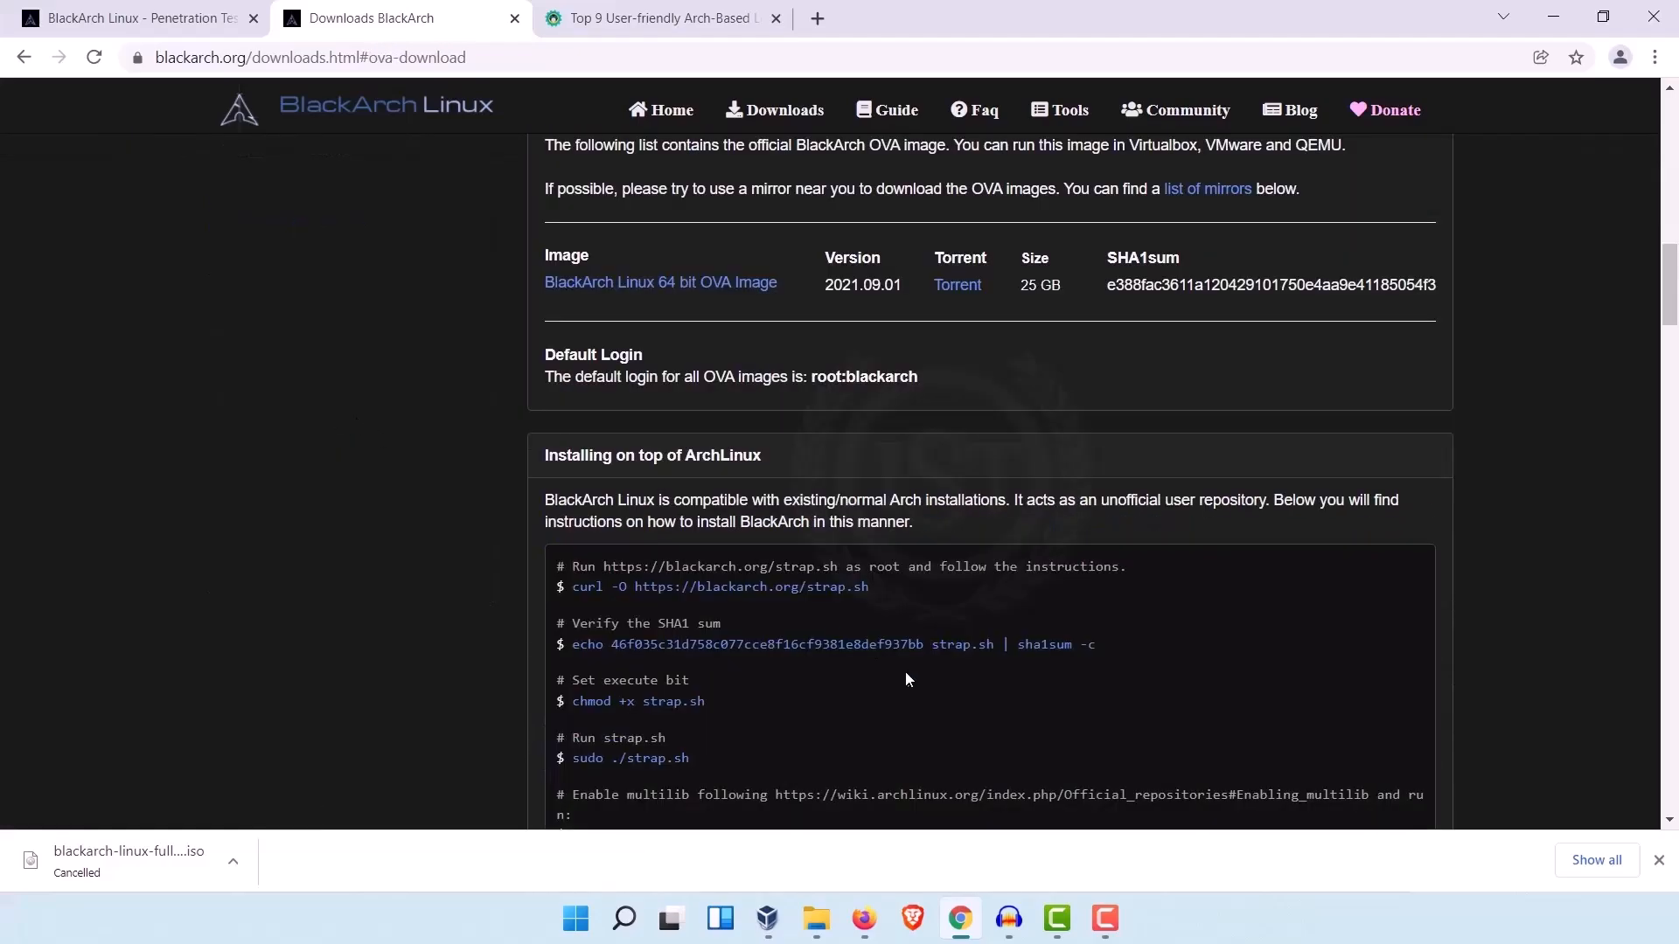
{"action": "scroll", "coordinate": [353, 422], "scroll_direction": "down", "scroll_amount": 4}
{"action": "scroll", "coordinate": [434, 465], "scroll_direction": "up", "scroll_amount": 12}
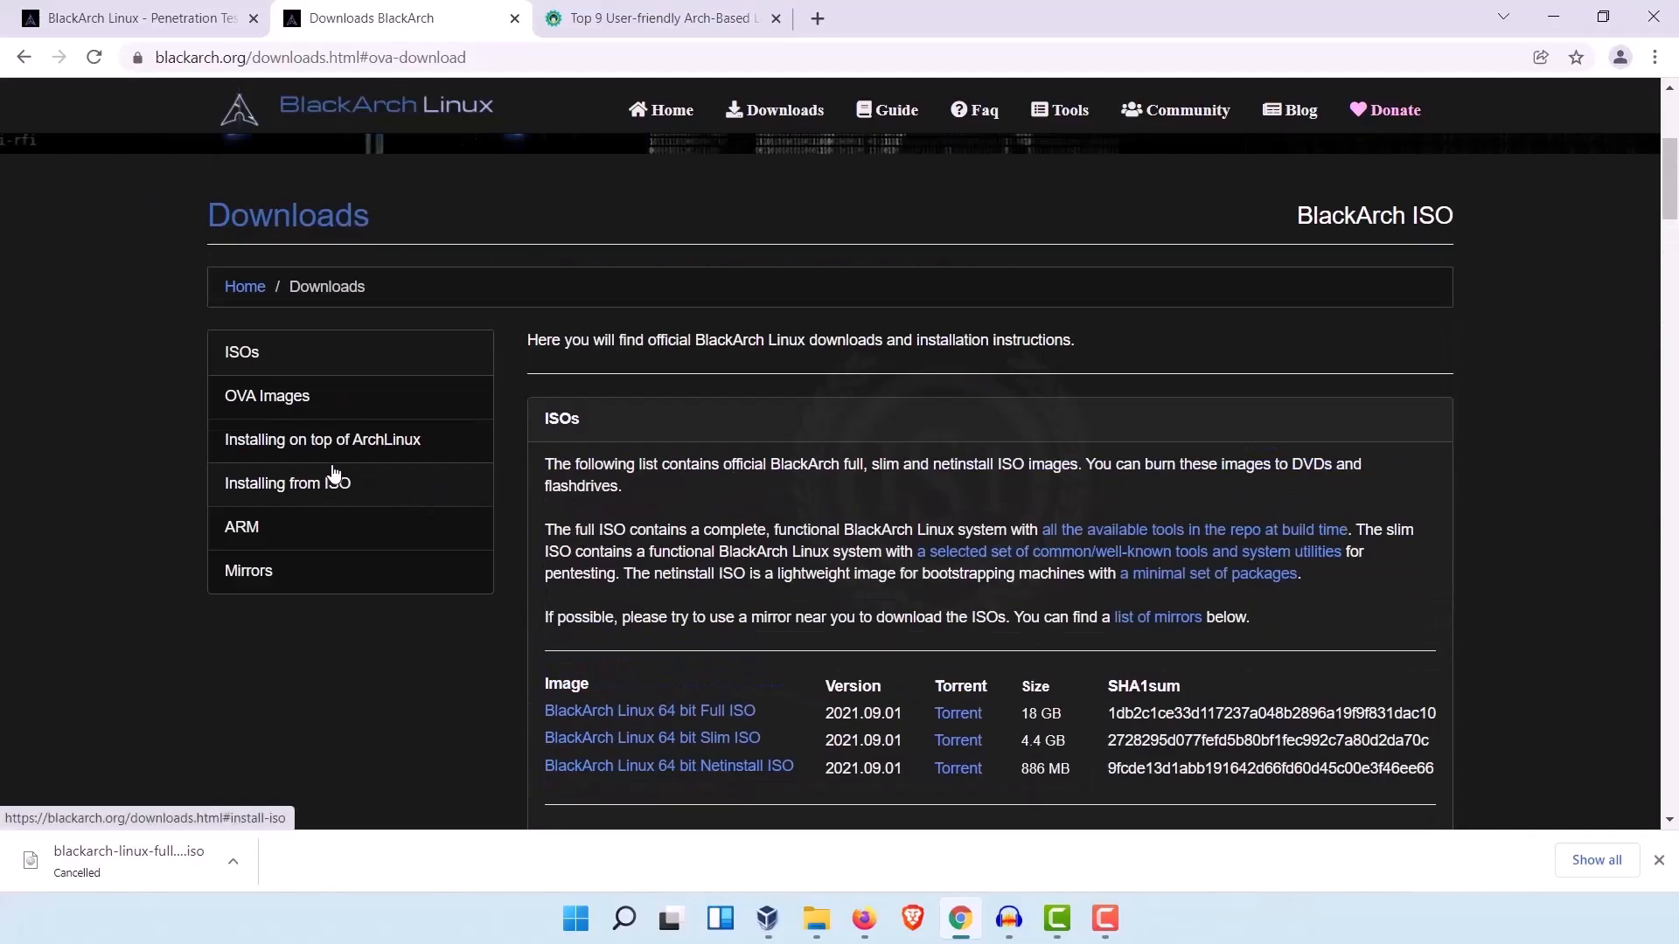
Step: Go to the Installing on top of ArchLinux section of the Downloads page and read its instructions
{"action": "left_click", "coordinate": [380, 450]}
{"action": "scroll", "coordinate": [423, 647], "scroll_direction": "up", "scroll_amount": 15}
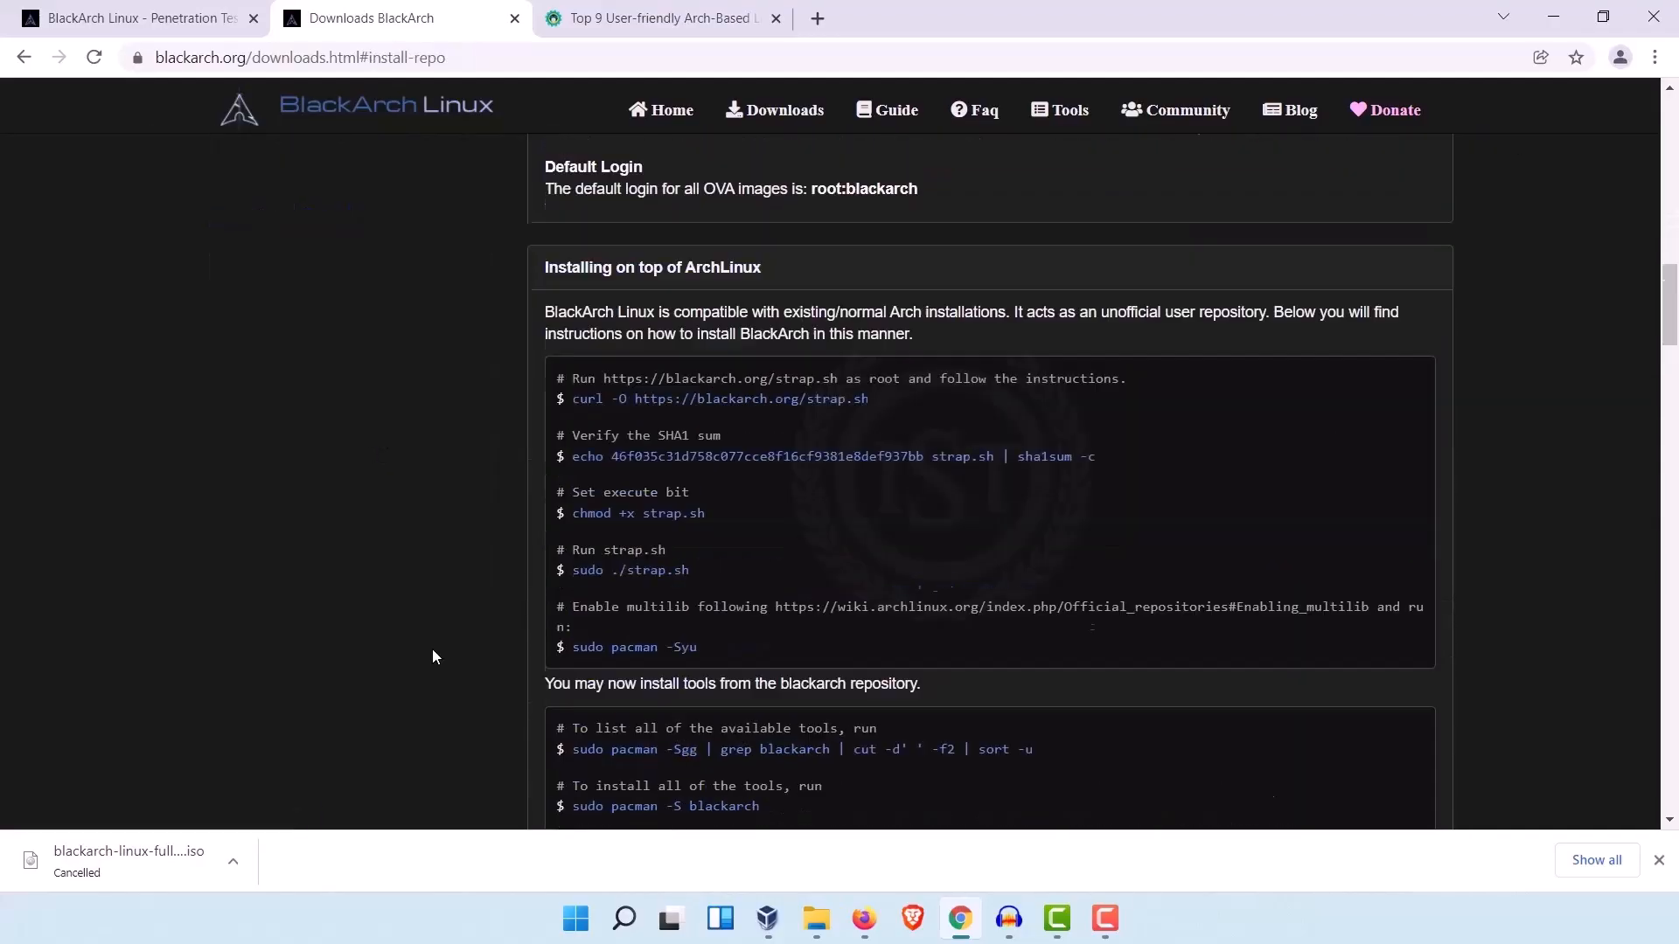
{"action": "scroll", "coordinate": [425, 656], "scroll_direction": "down", "scroll_amount": 2}
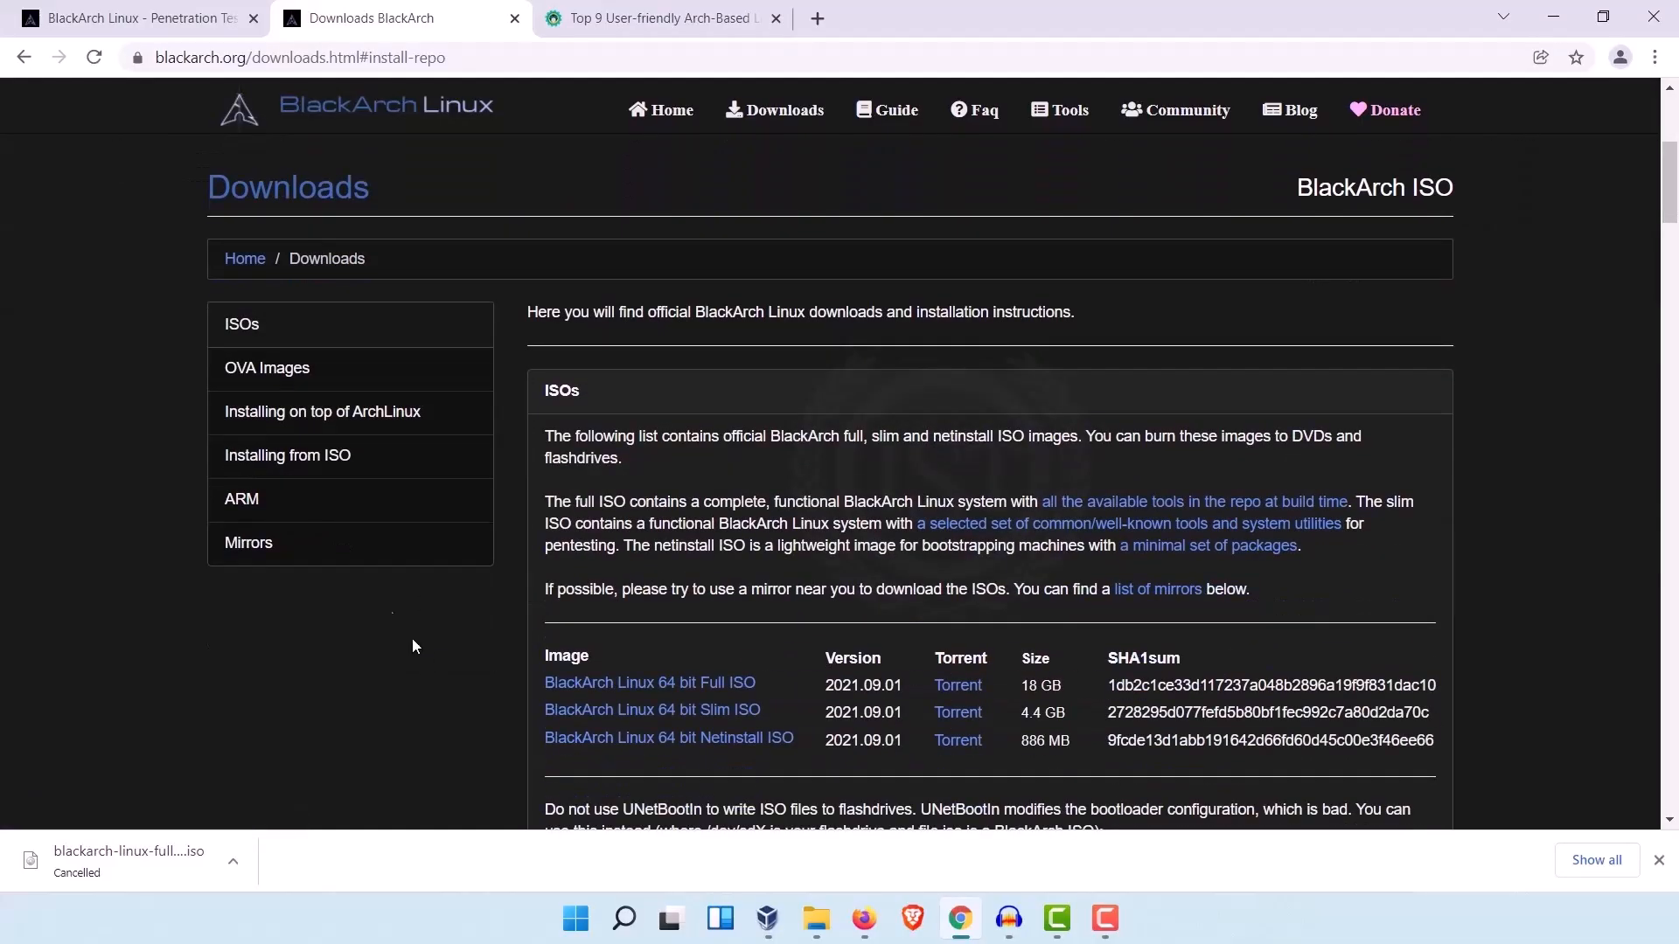
Step: Visit the BlackArch Guide, Faq and Tools pages and browse the hacking tools list on the Tools page
{"action": "left_click", "coordinate": [888, 109]}
{"action": "left_click", "coordinate": [1001, 123]}
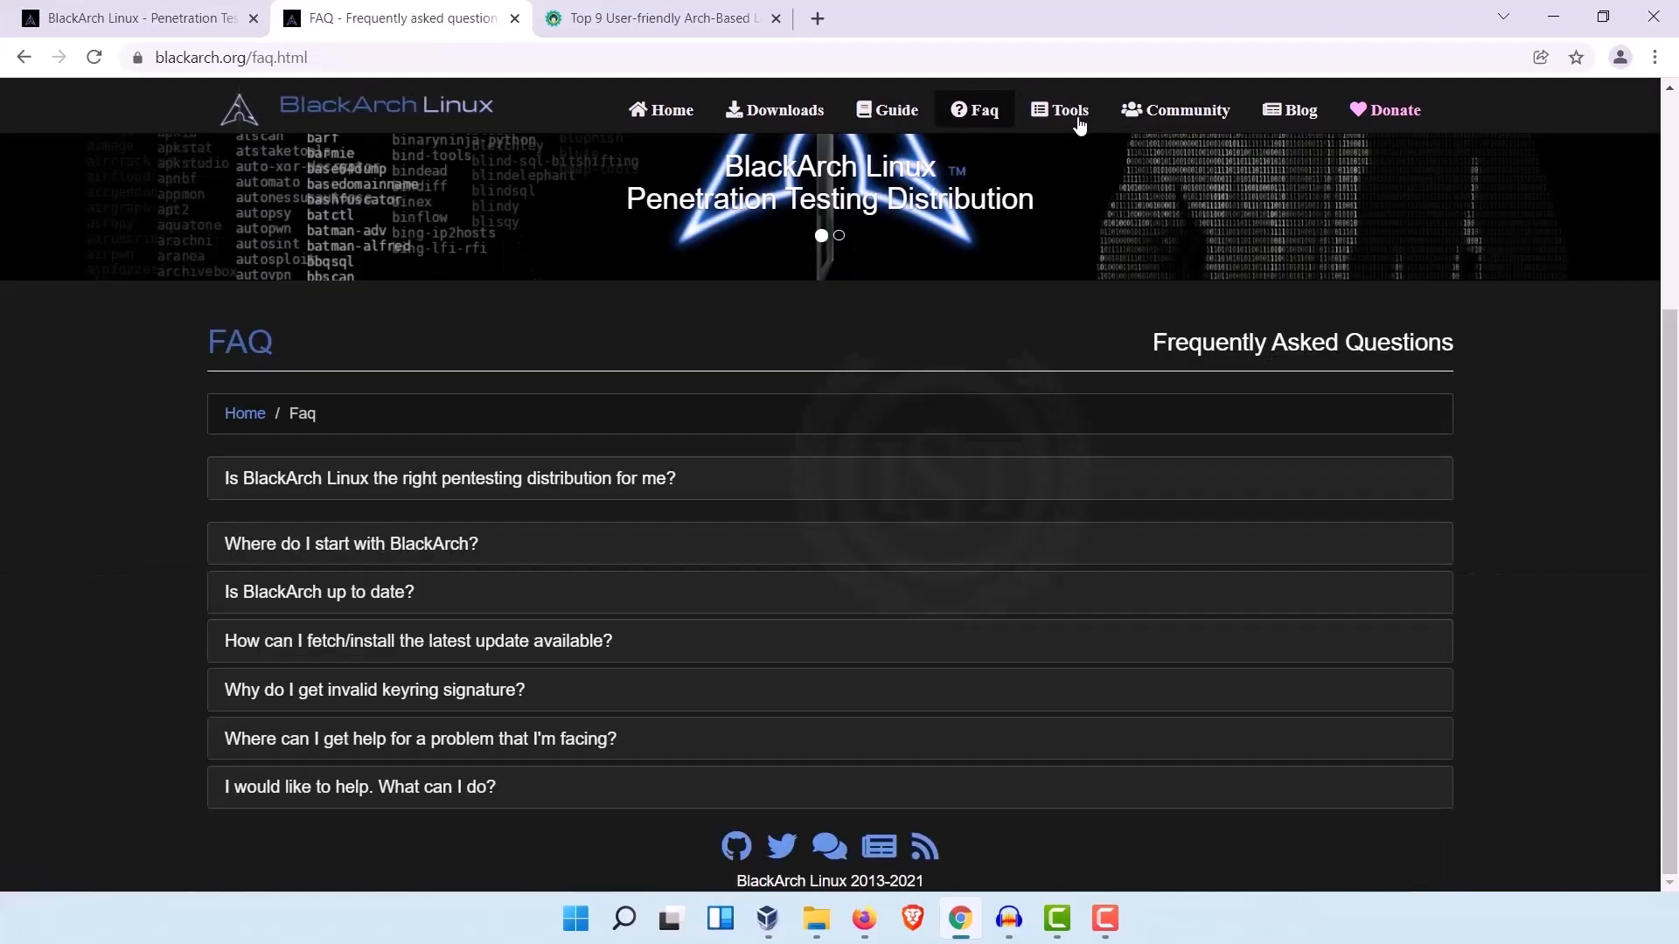
{"action": "left_click", "coordinate": [1077, 122]}
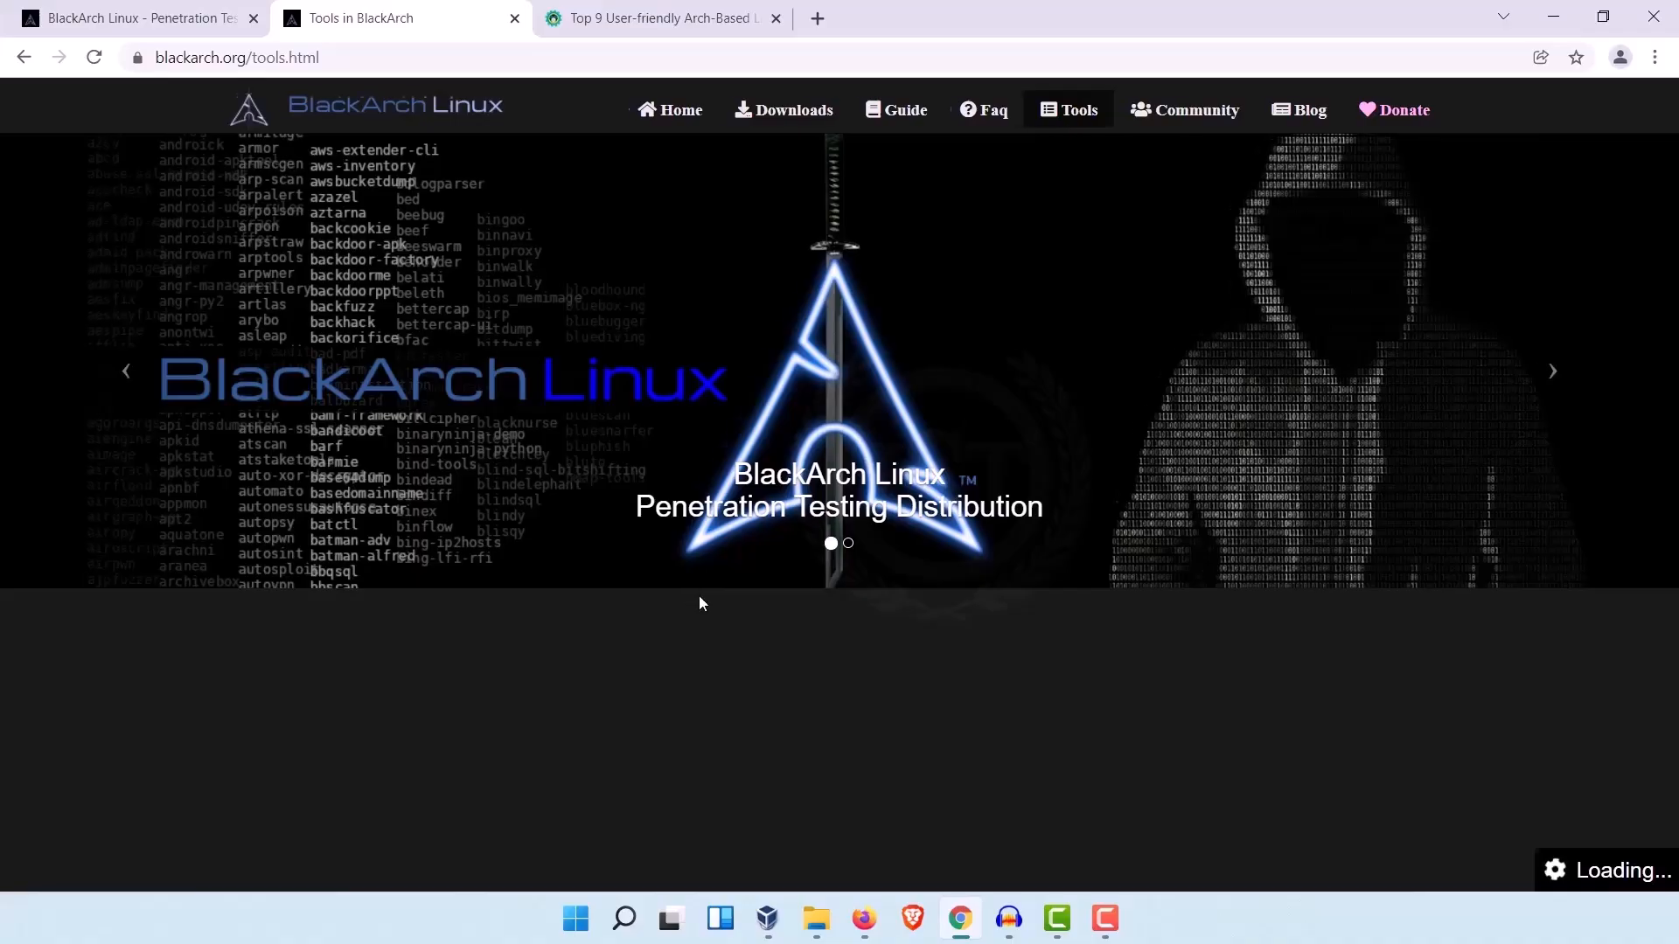
{"action": "scroll", "coordinate": [699, 607], "scroll_direction": "down", "scroll_amount": 10}
{"action": "scroll", "coordinate": [699, 606], "scroll_direction": "down", "scroll_amount": 20}
{"action": "left_click_drag", "start_coordinate": [1670, 140], "coordinate": [1675, 573]}
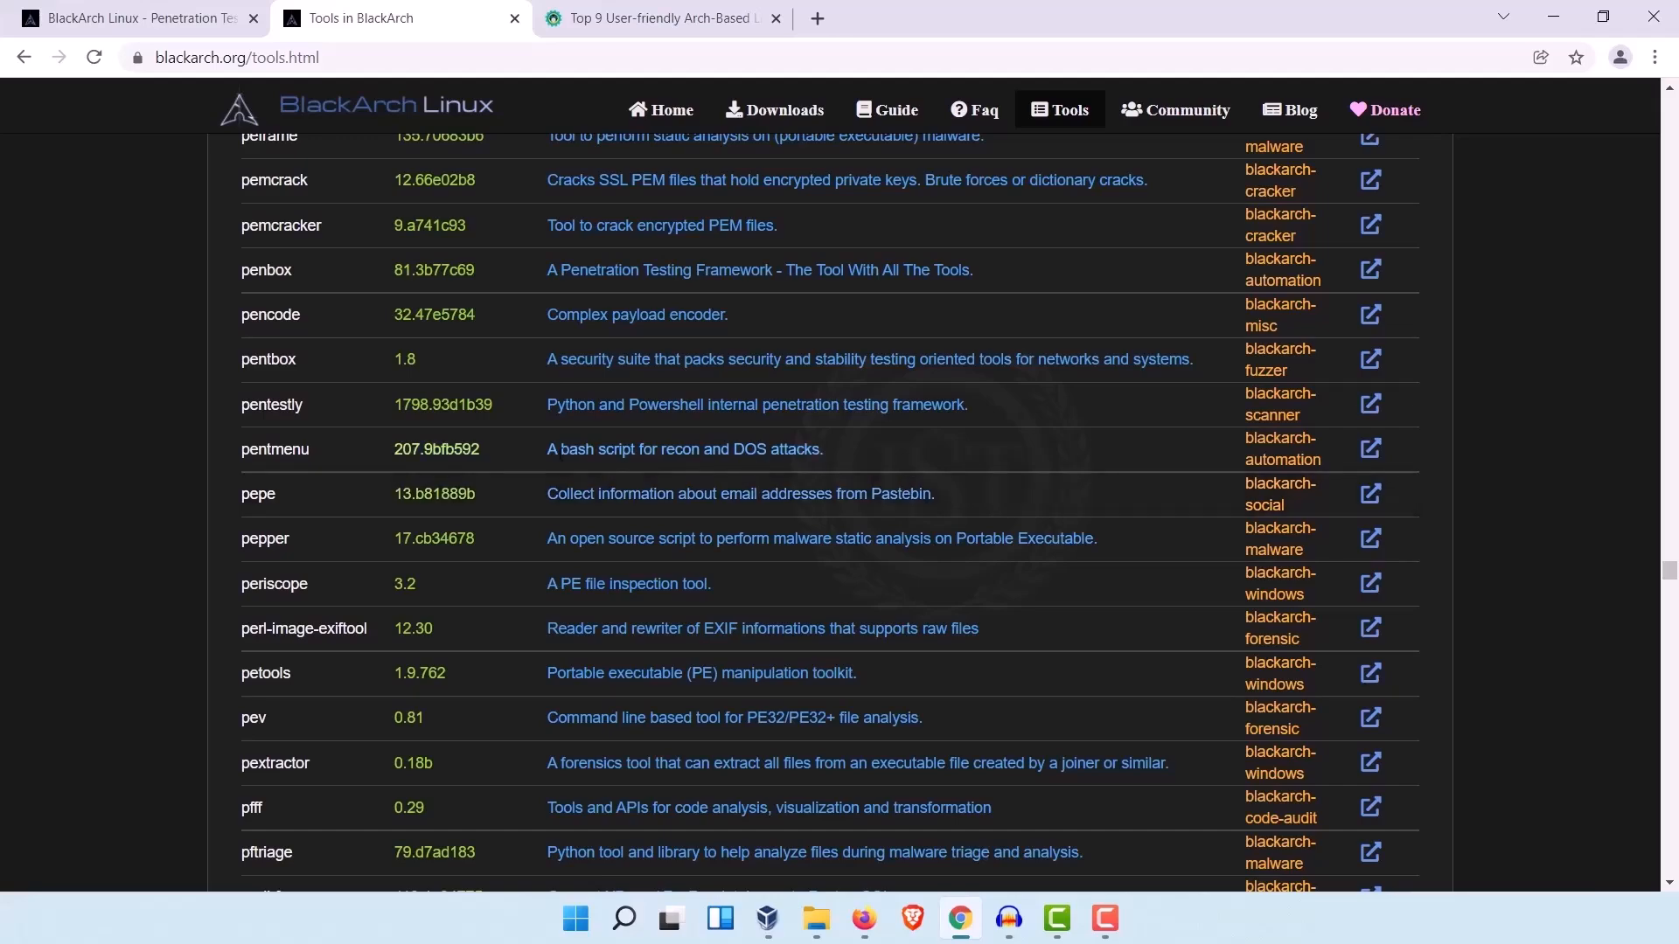
{"action": "scroll", "coordinate": [1558, 586], "scroll_direction": "up", "scroll_amount": 5}
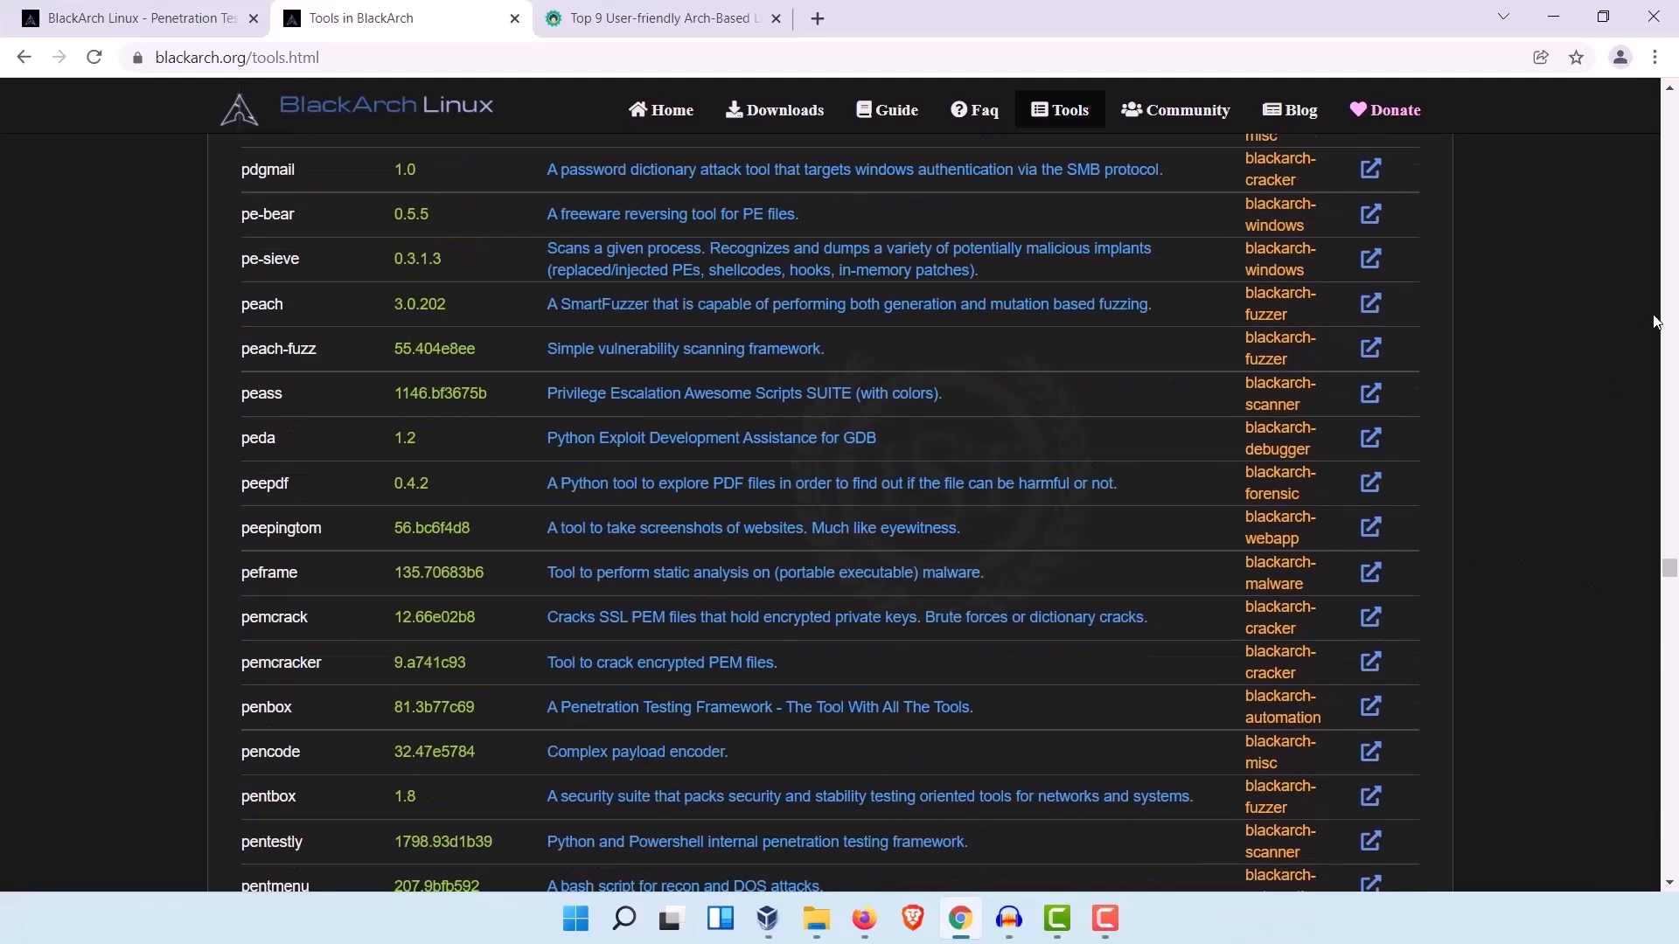
{"action": "left_click_drag", "start_coordinate": [1669, 569], "coordinate": [1614, 143]}
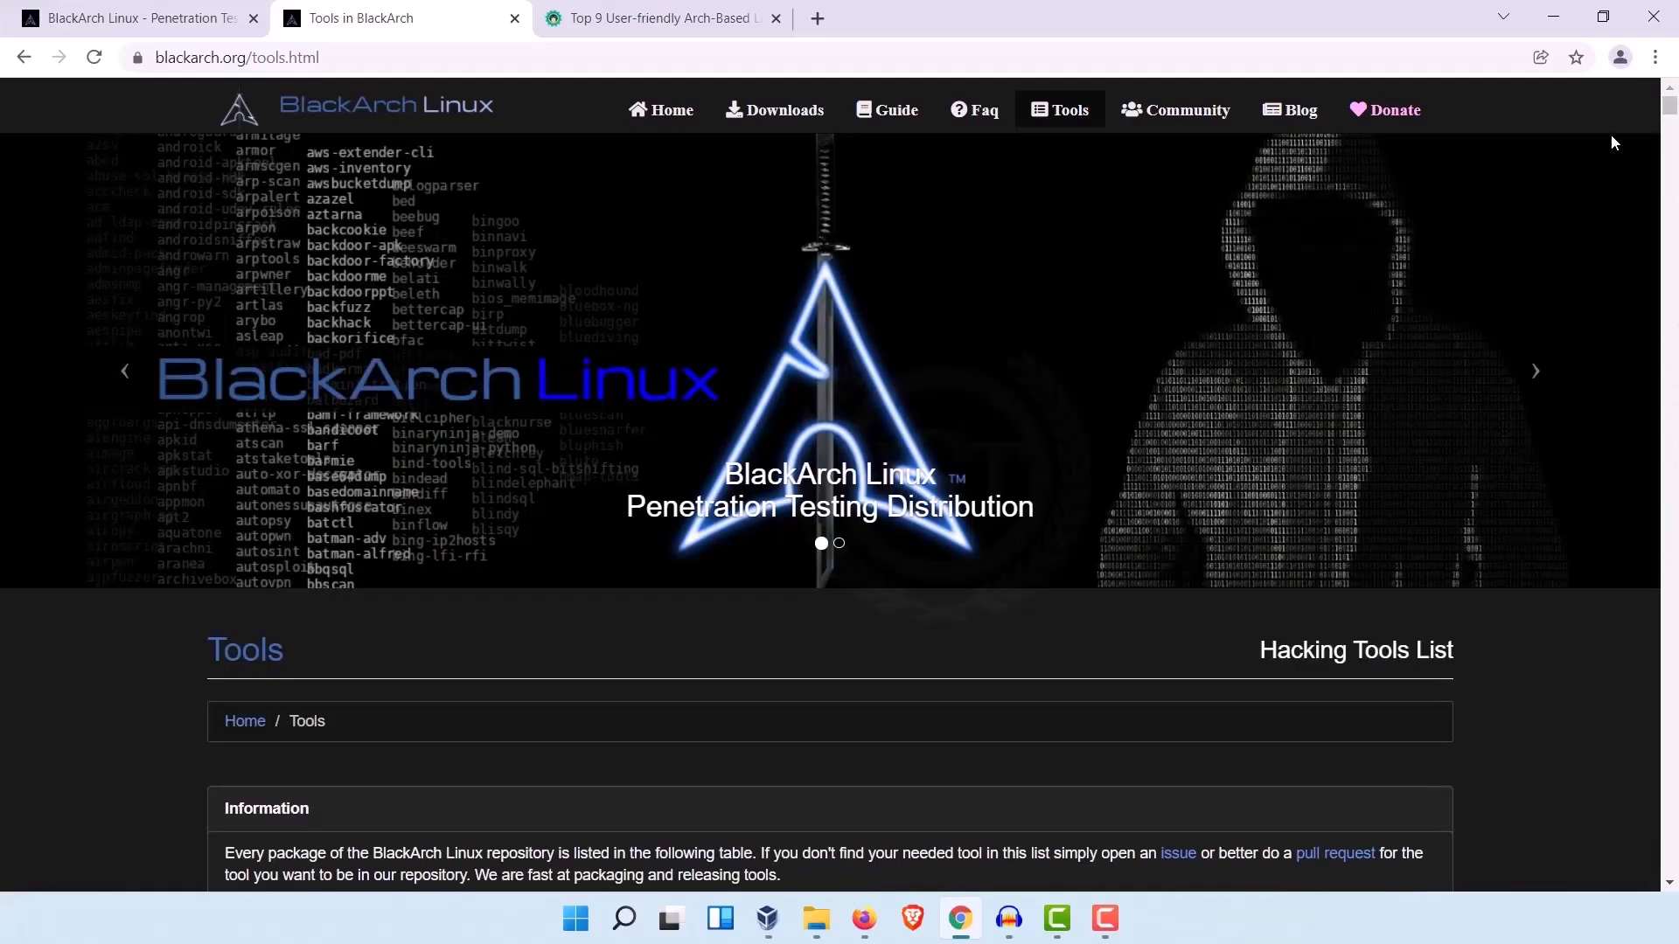
Step: Open the BlackArch Donate page and look through the donation information and the amounts in the list of donors
{"action": "left_click", "coordinate": [1409, 120]}
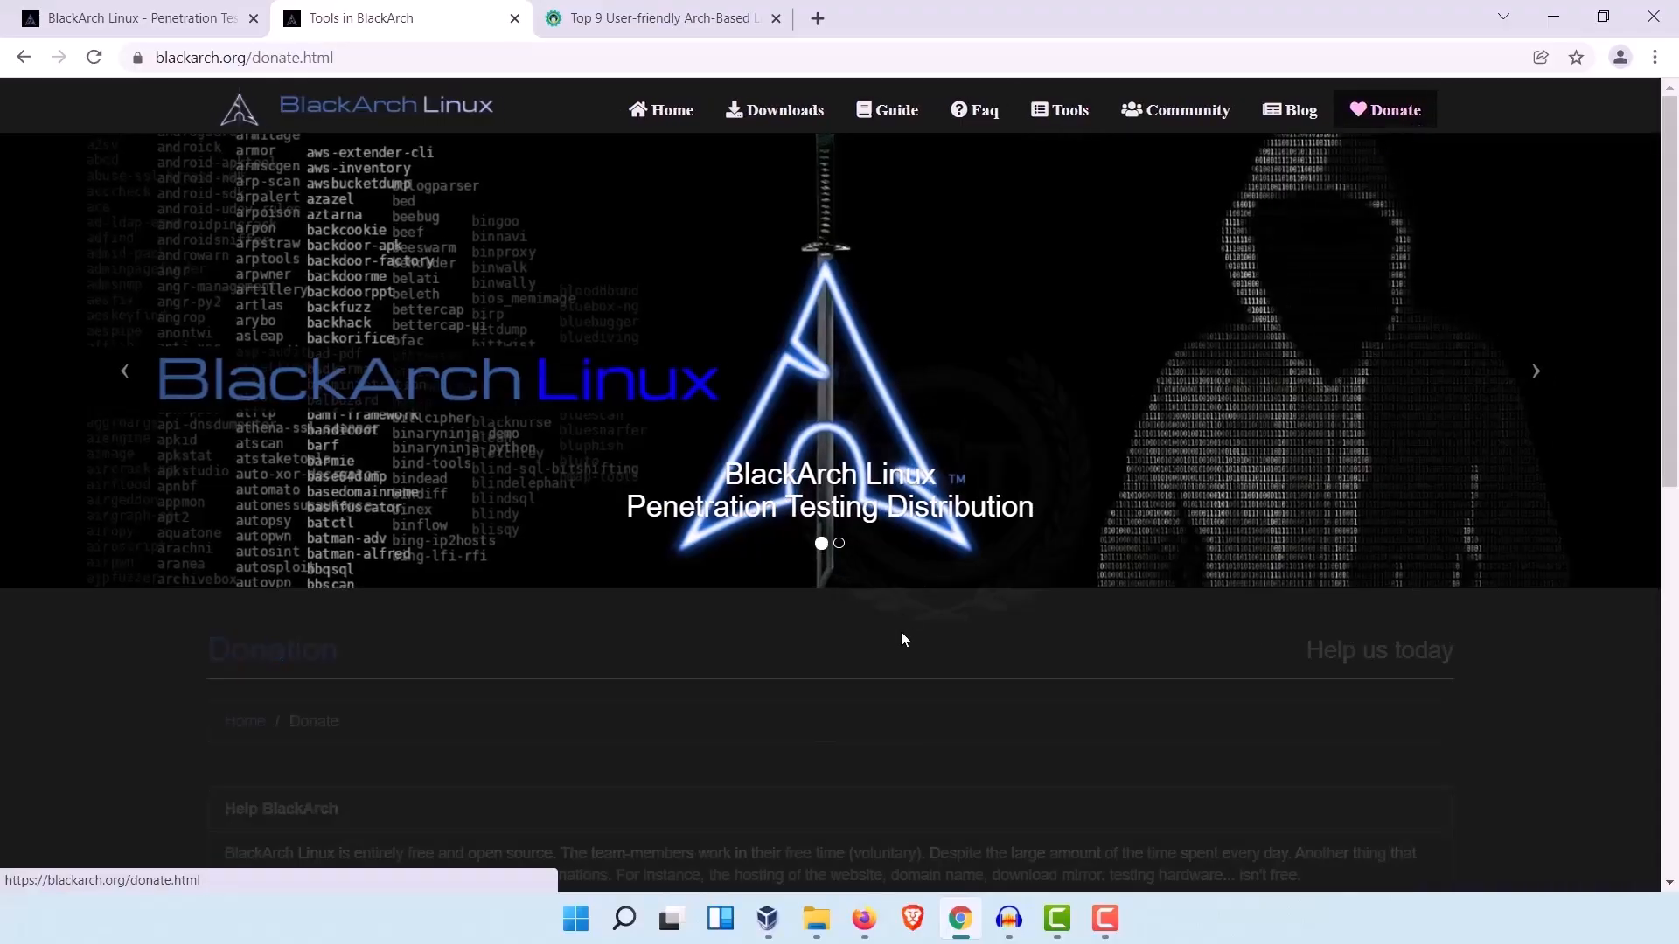
{"action": "scroll", "coordinate": [901, 631], "scroll_direction": "down", "scroll_amount": 5}
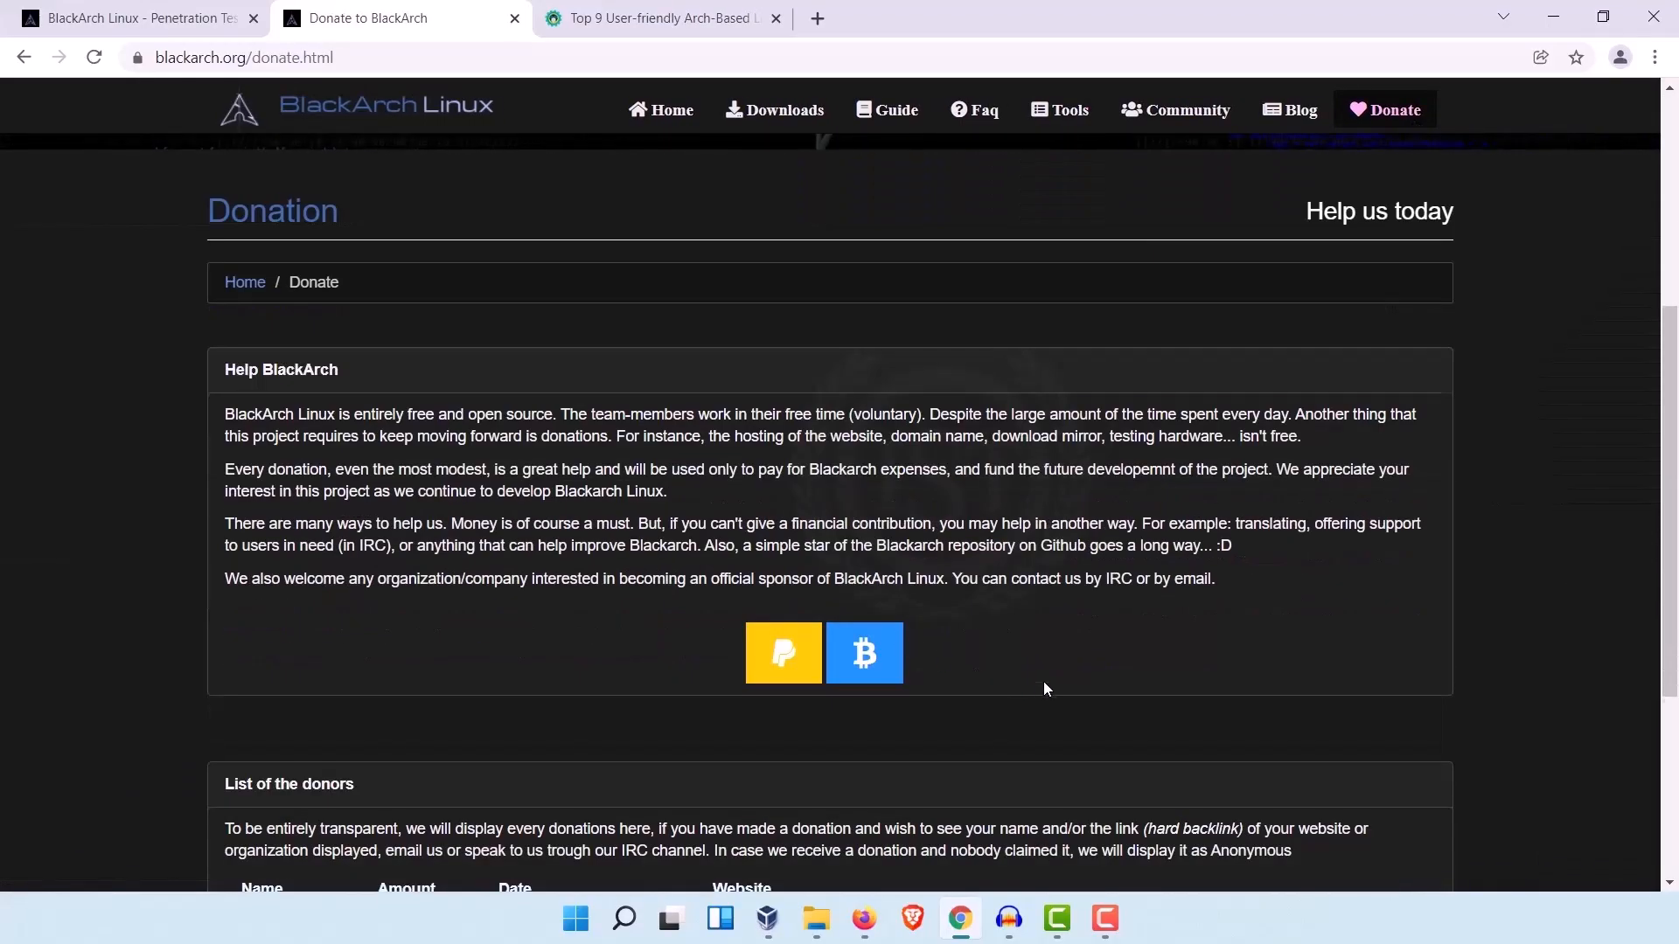
{"action": "scroll", "coordinate": [1042, 680], "scroll_direction": "down", "scroll_amount": 5}
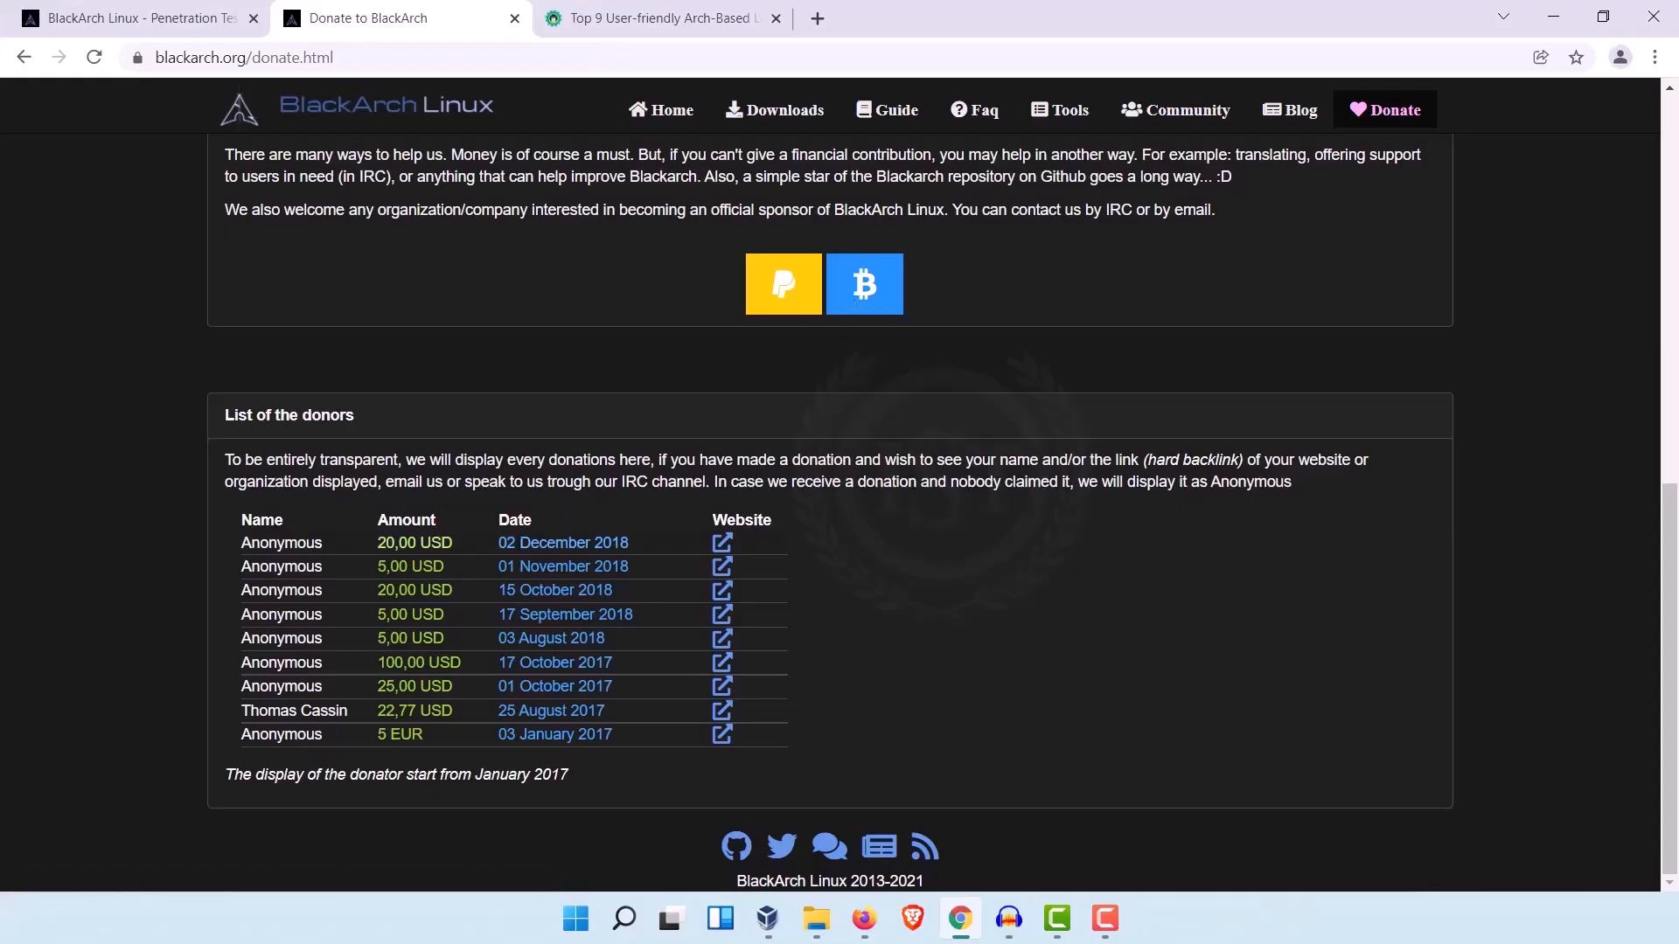
{"action": "left_click_drag", "start_coordinate": [474, 547], "coordinate": [362, 543]}
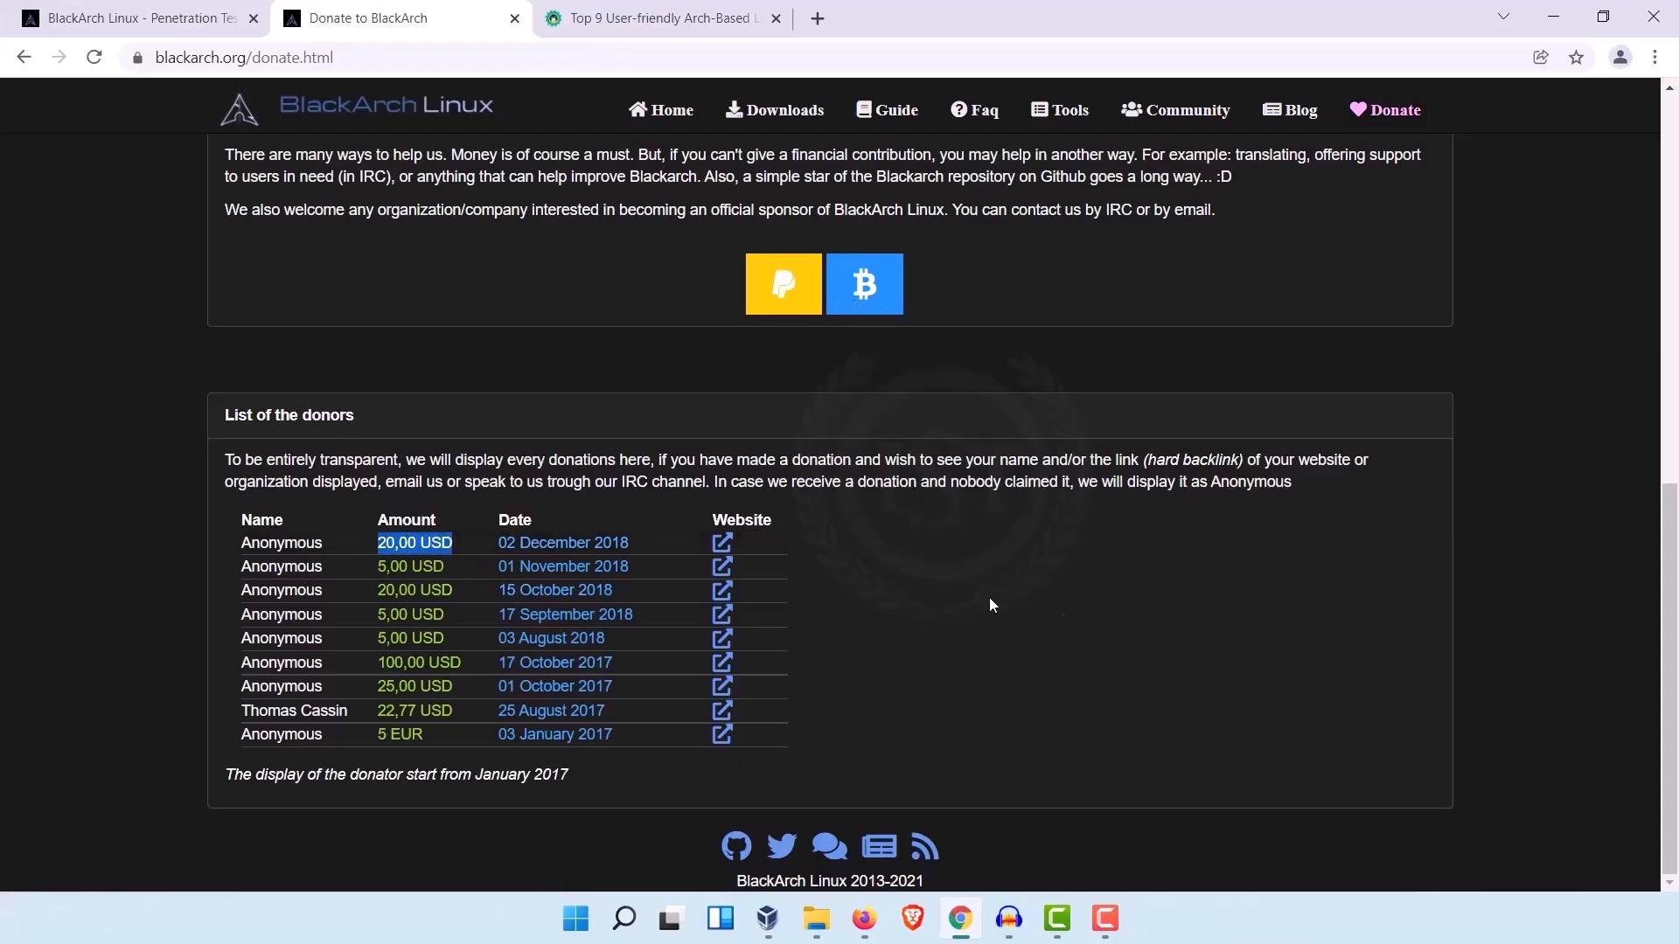
{"action": "scroll", "coordinate": [1399, 638], "scroll_direction": "up", "scroll_amount": 6}
{"action": "scroll", "coordinate": [1416, 644], "scroll_direction": "down", "scroll_amount": 6}
{"action": "scroll", "coordinate": [1671, 472], "scroll_direction": "up", "scroll_amount": 6}
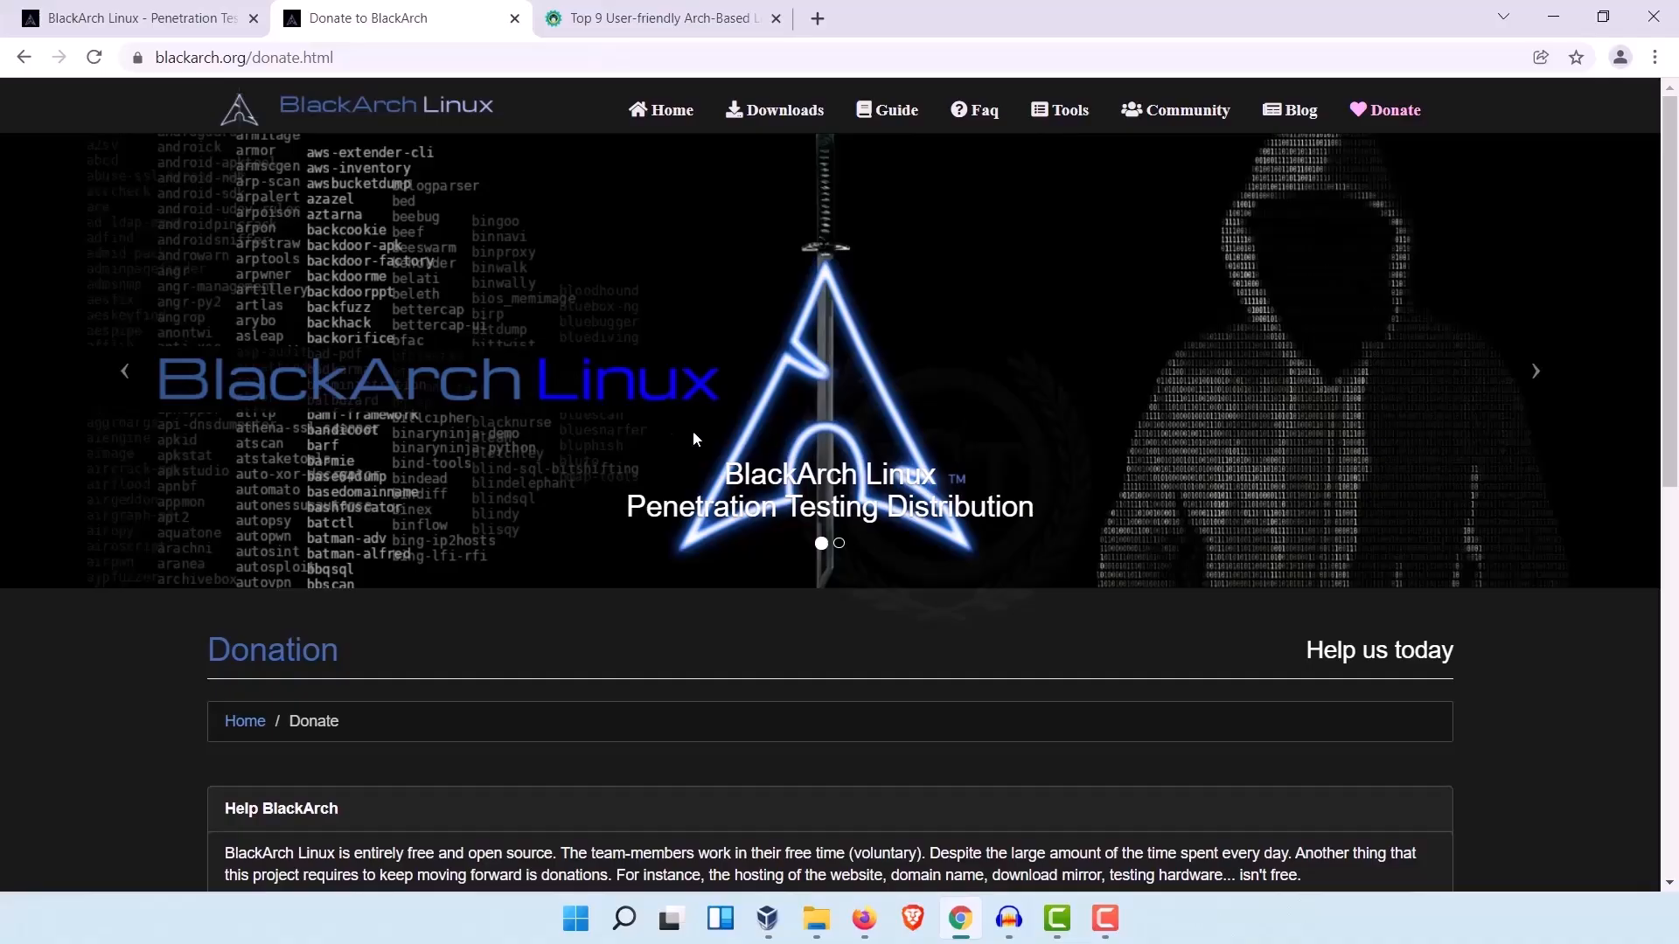
Step: Switch to Oracle VM VirtualBox Manager and start creating a new virtual machine named Blackarch
{"action": "left_click", "coordinate": [767, 918]}
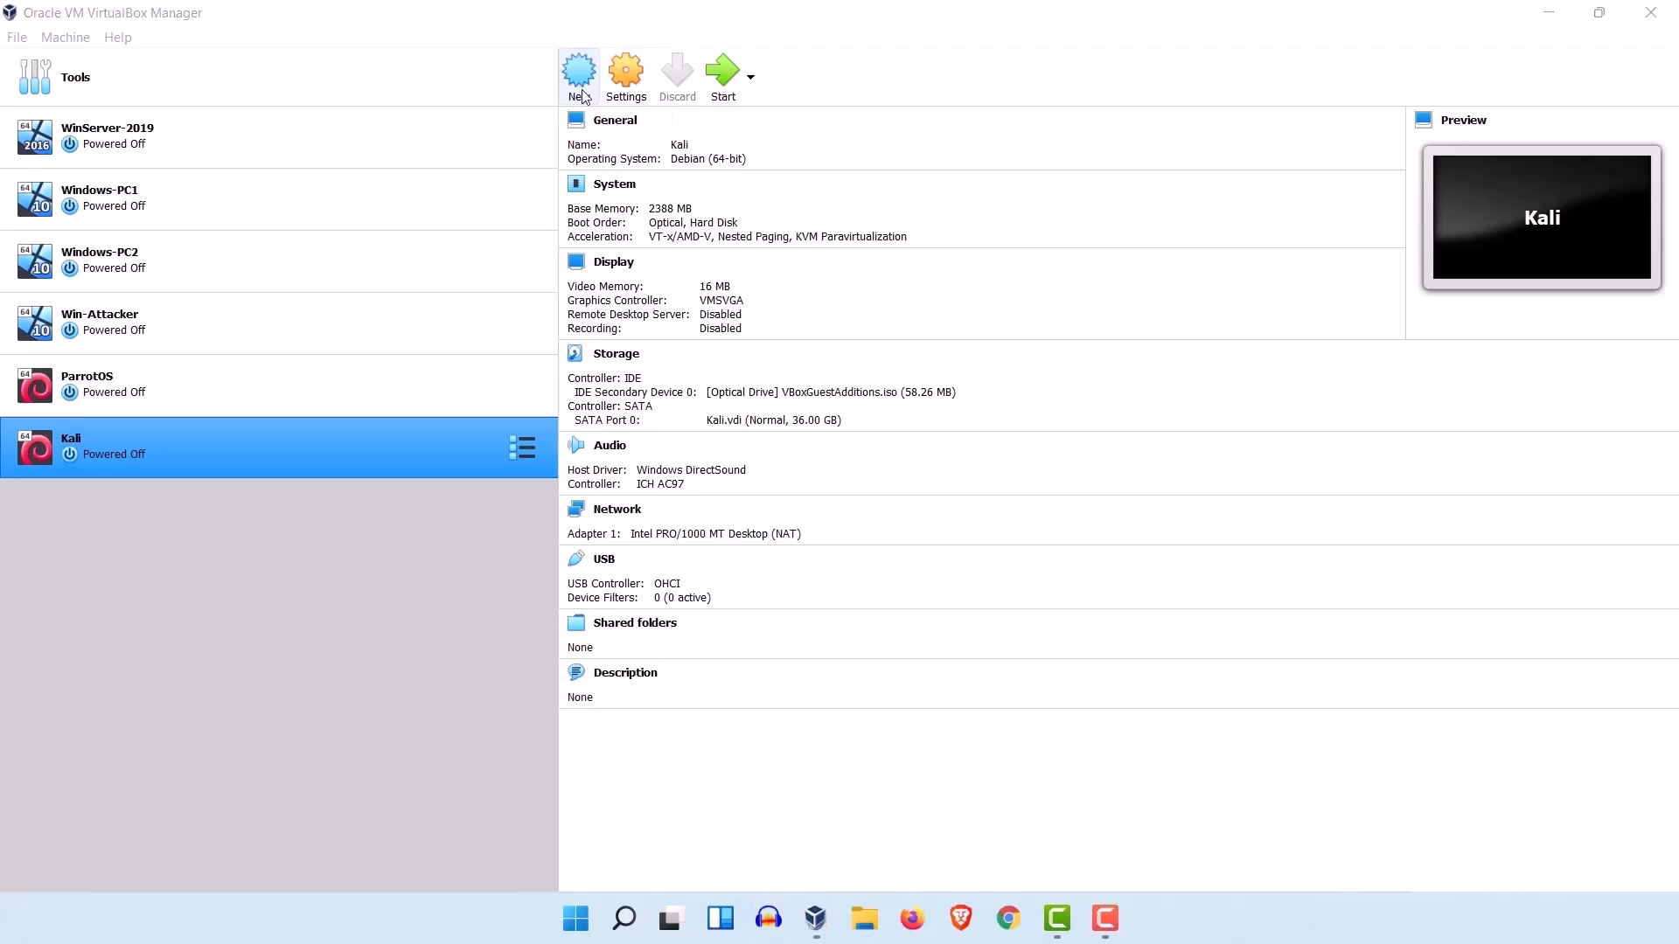
{"action": "left_click", "coordinate": [579, 87]}
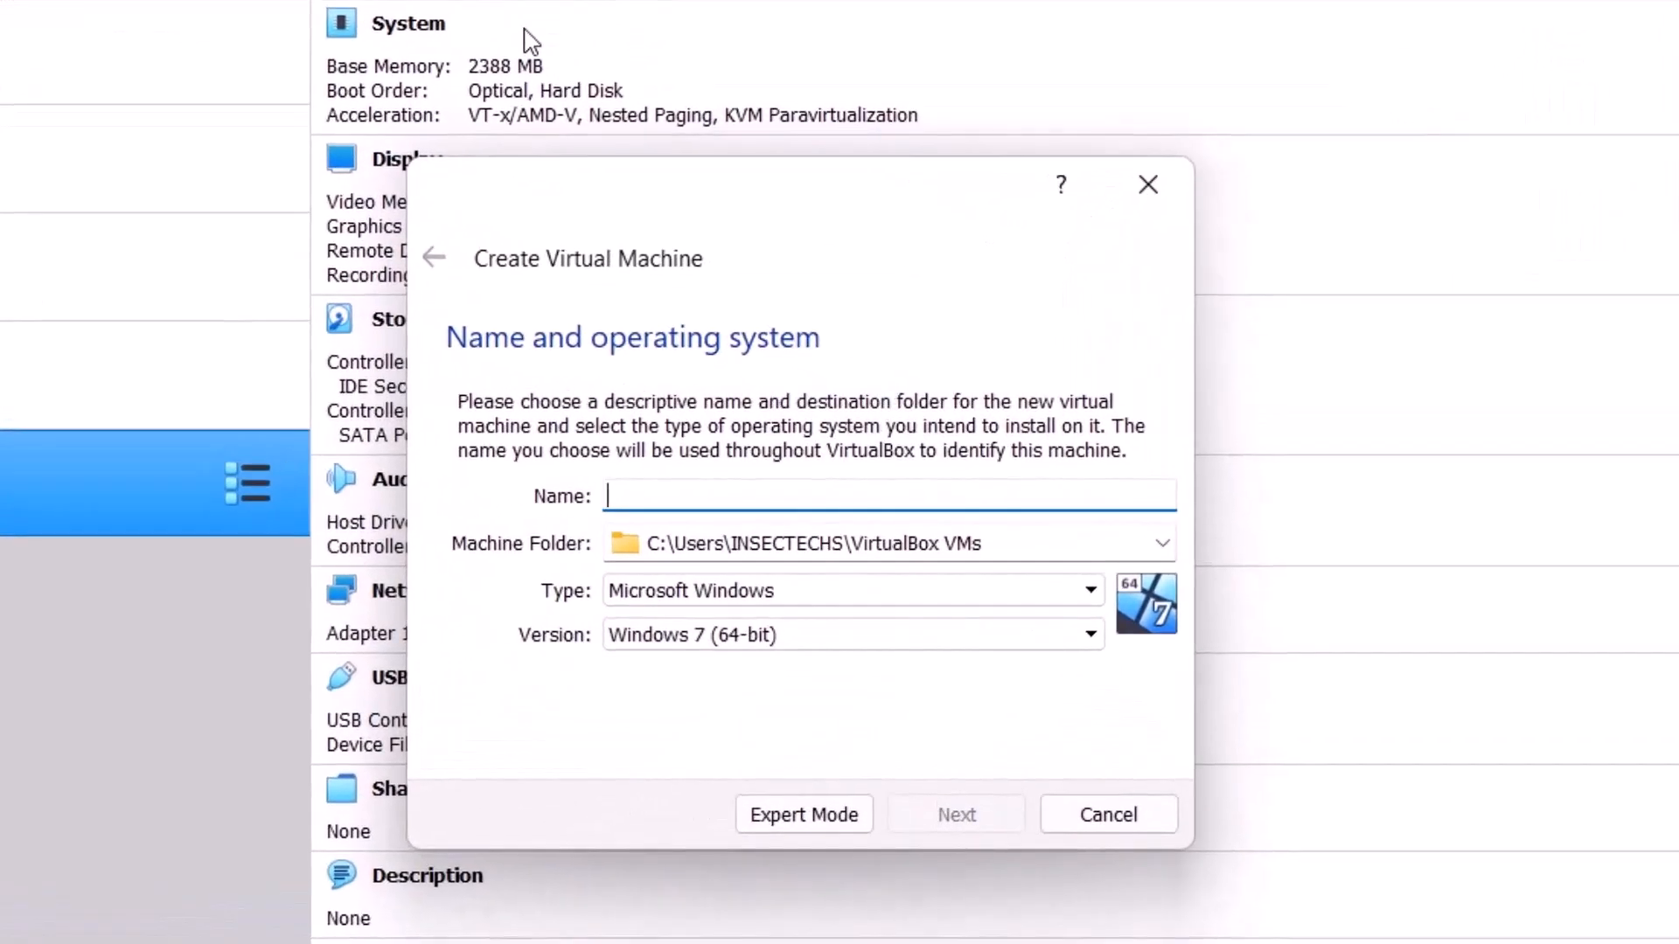
{"action": "type", "text": "b"}
{"action": "key", "text": "BackSpace"}
{"action": "type", "text": "Black"}
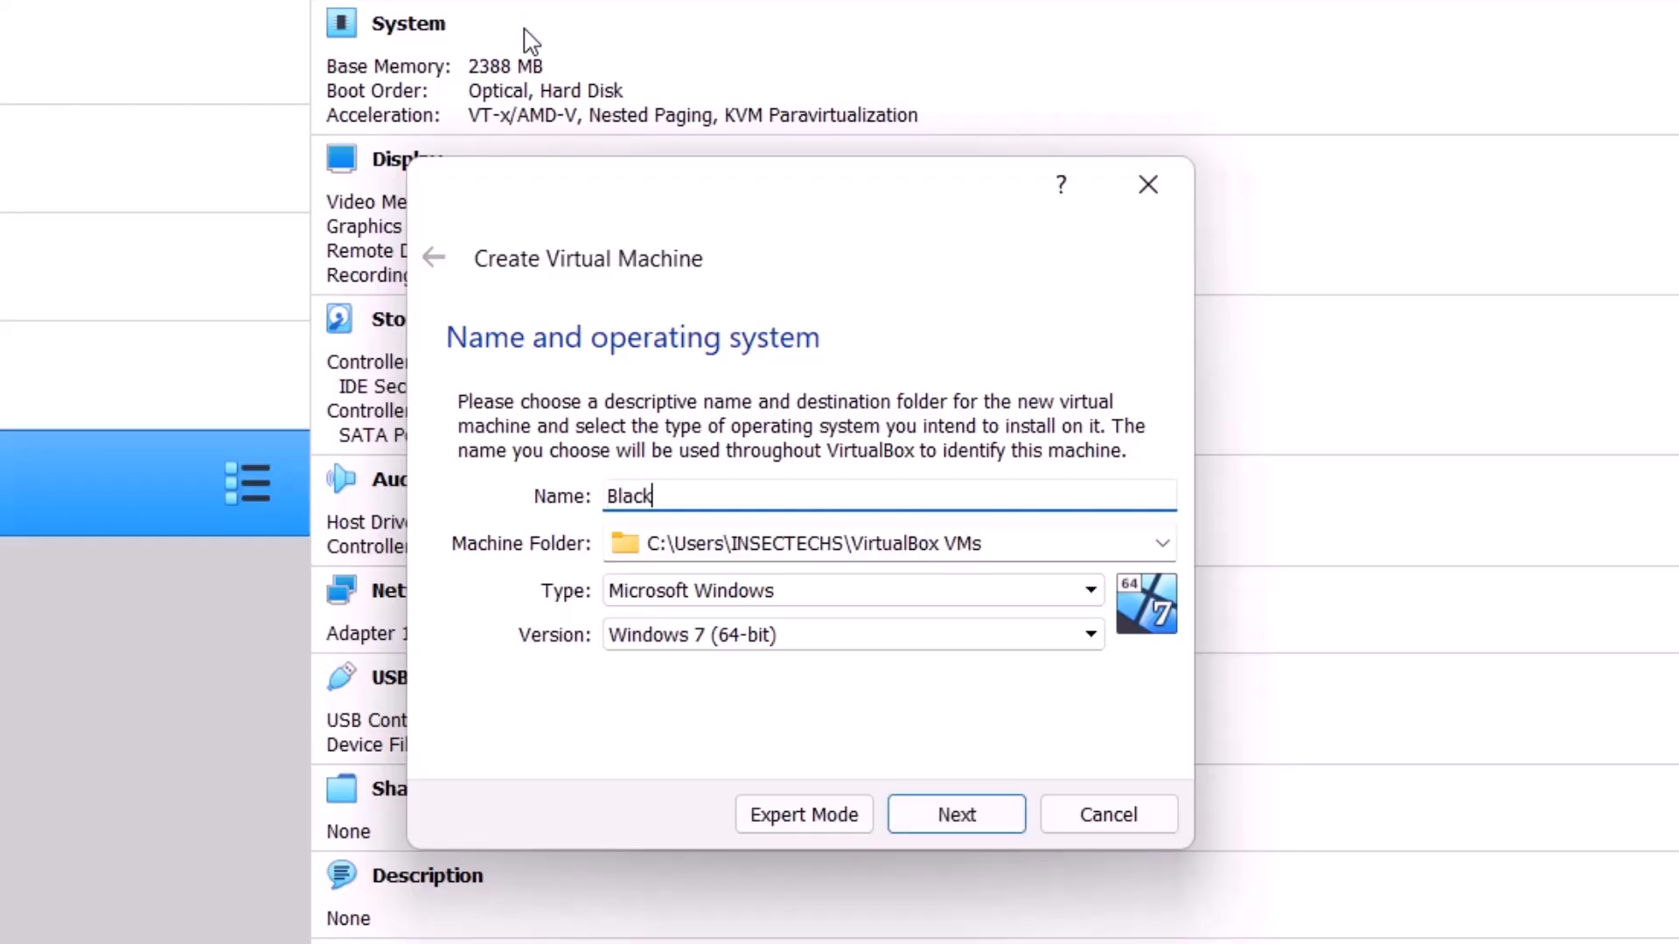
{"action": "type", "text": "ard"}
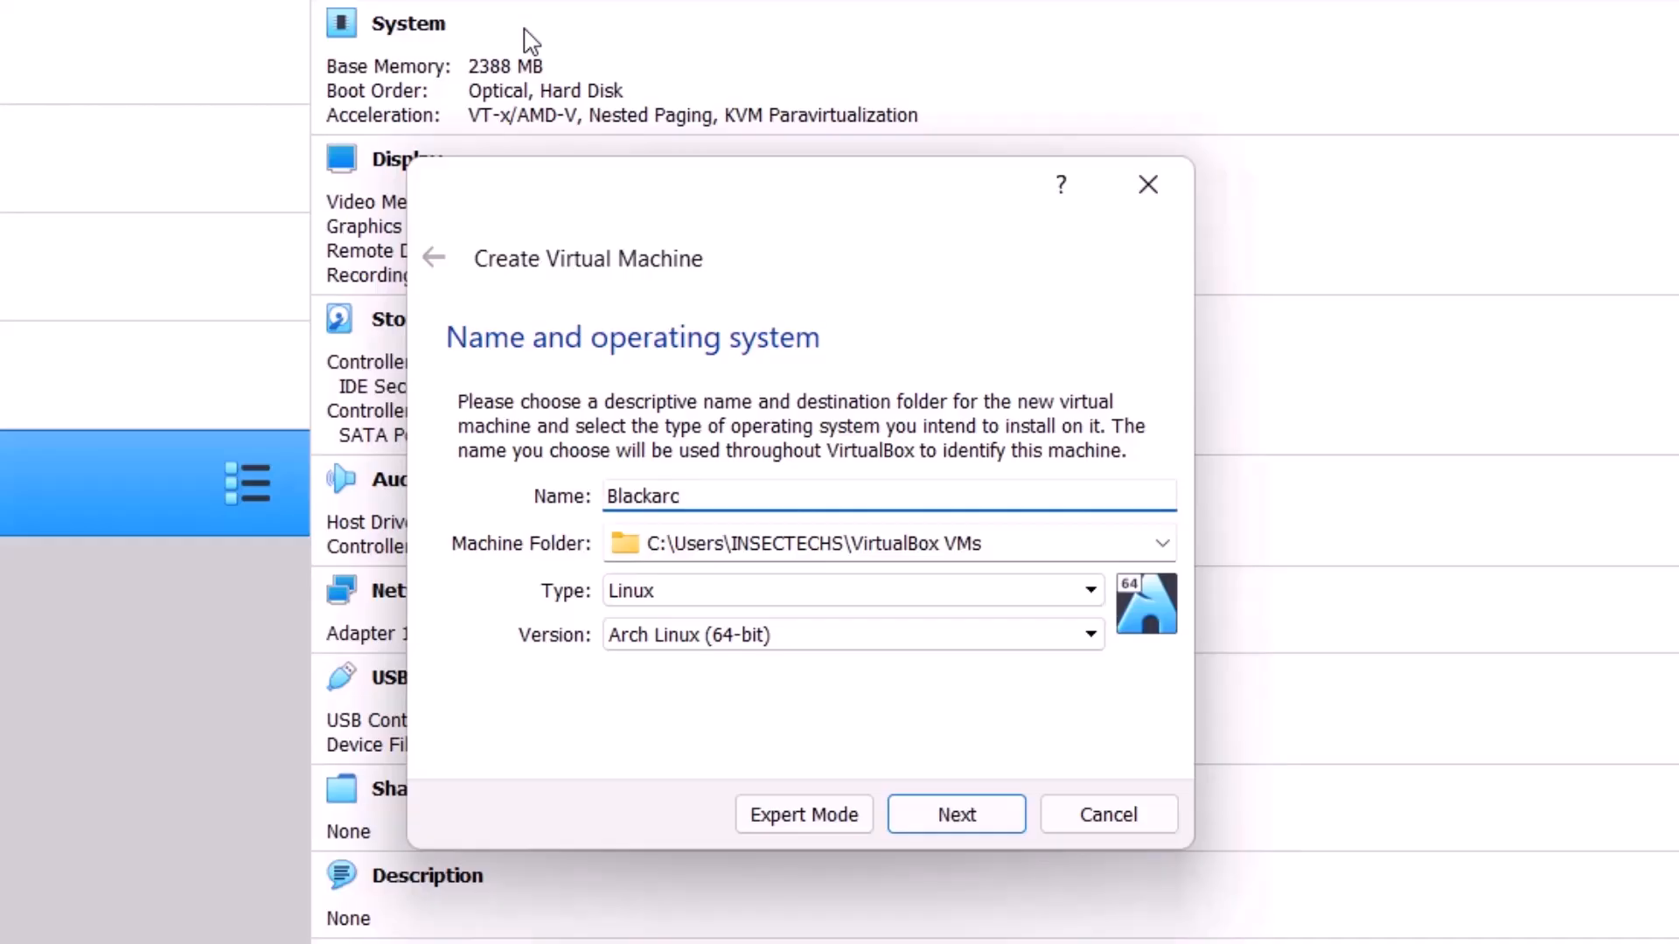
{"action": "type", "text": "h"}
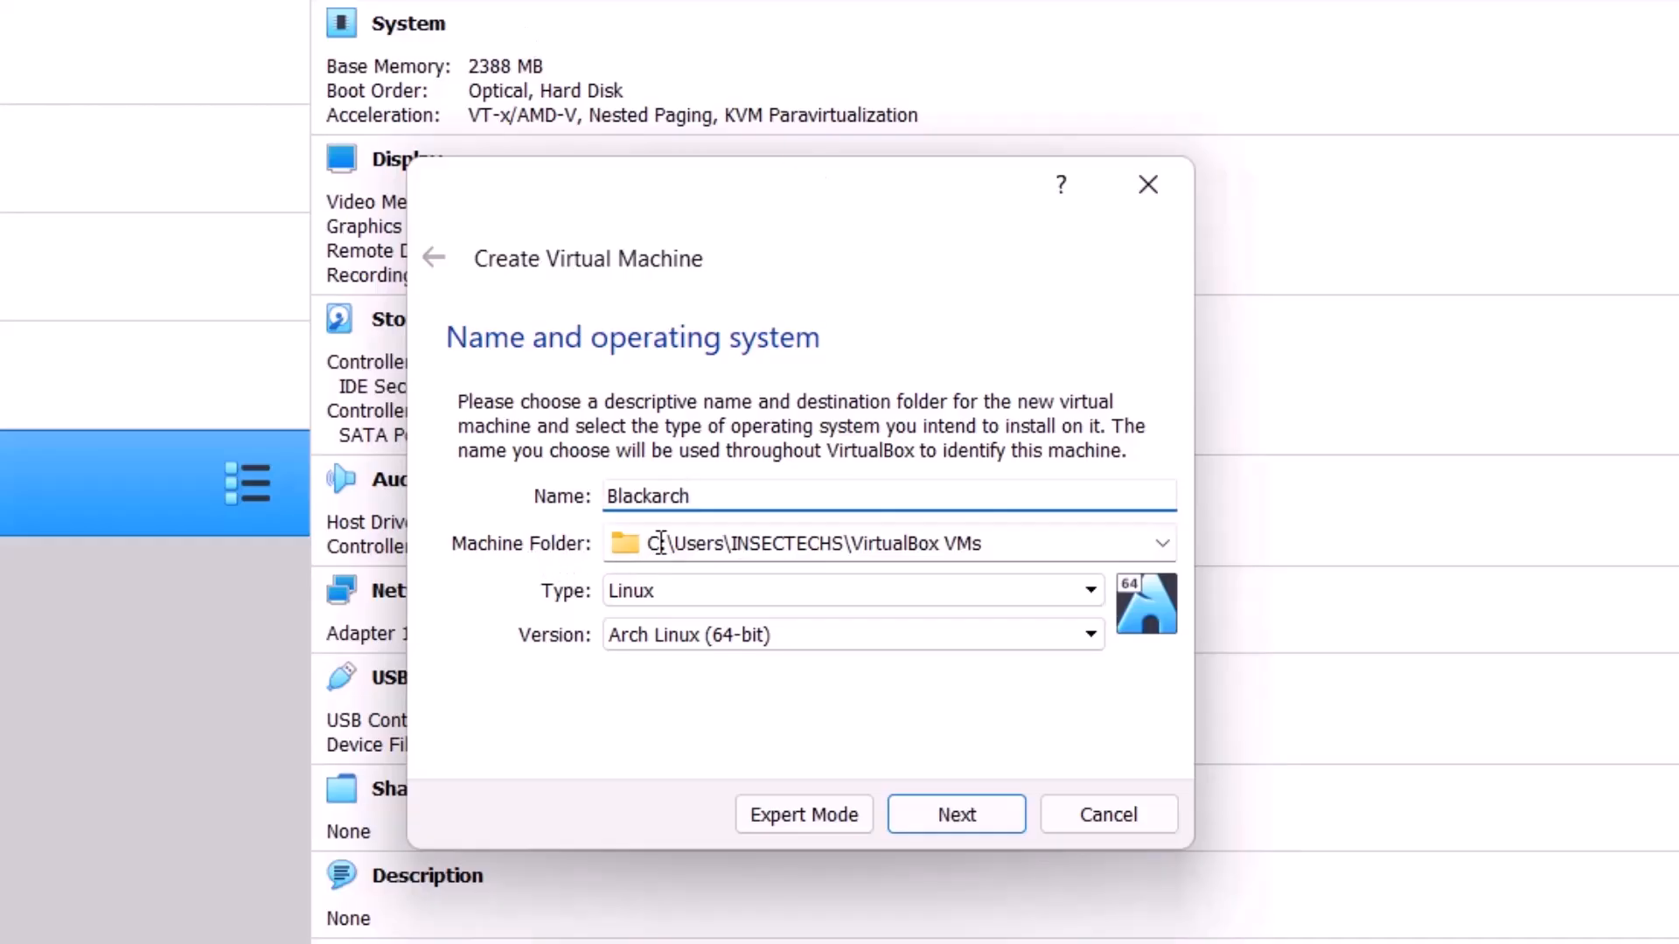
Step: Set the new virtual machine's machine folder to the VMs folder on the SSD (E:) drive
{"action": "left_click", "coordinate": [1163, 545]}
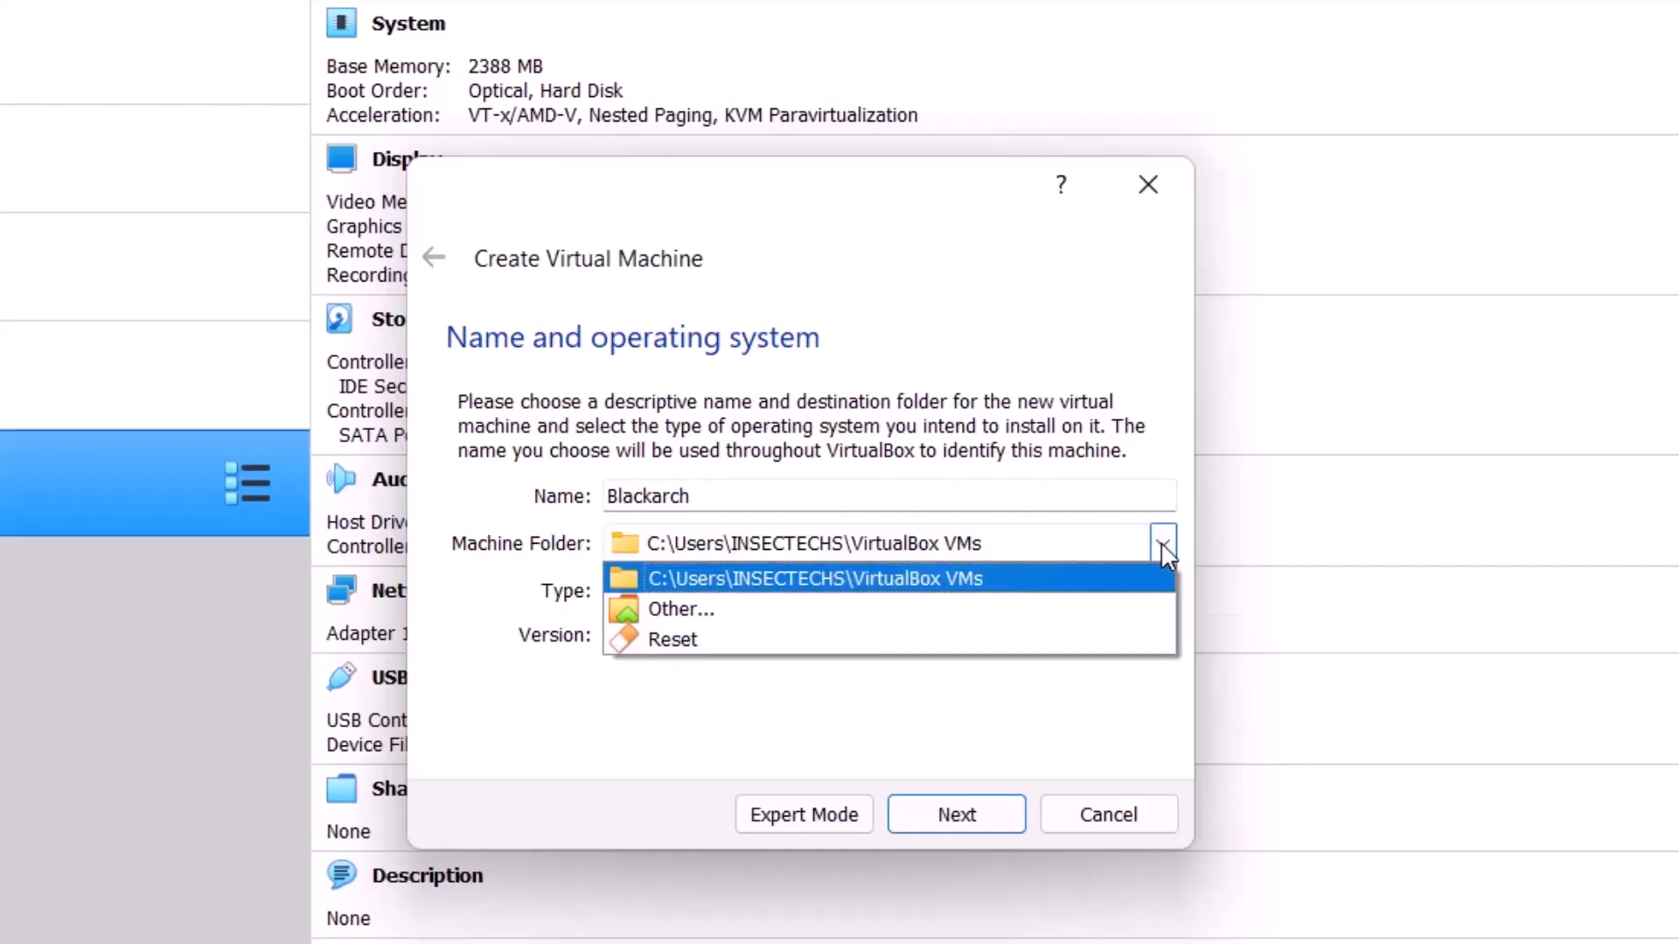
{"action": "left_click", "coordinate": [1068, 608]}
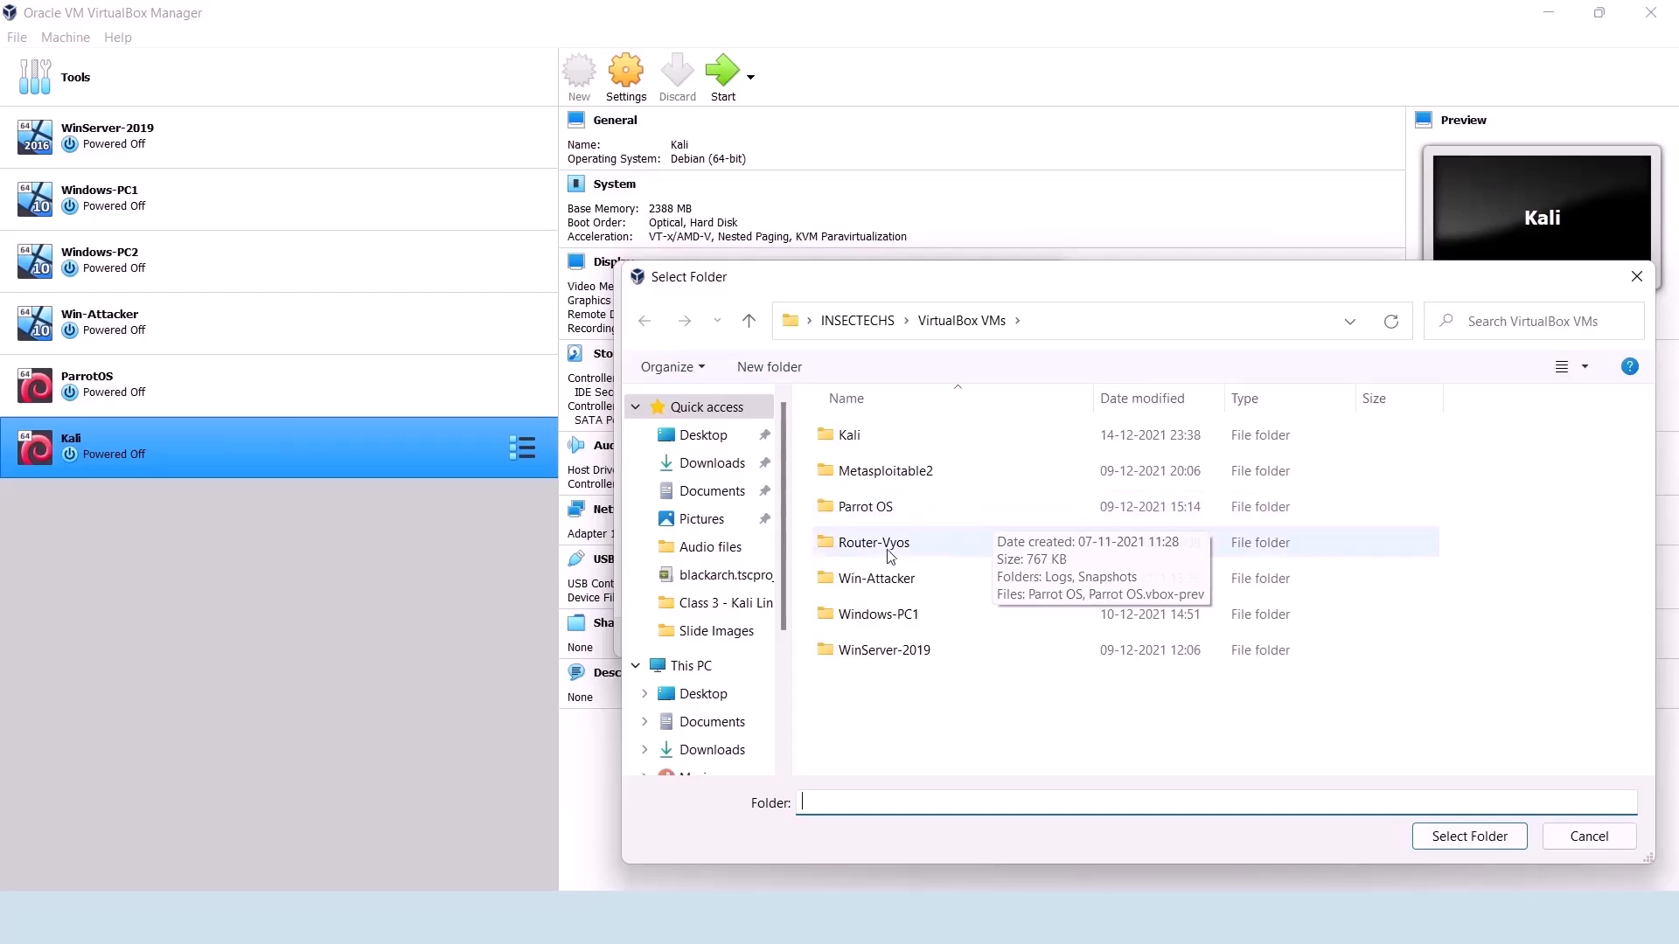
{"action": "left_click", "coordinate": [875, 331]}
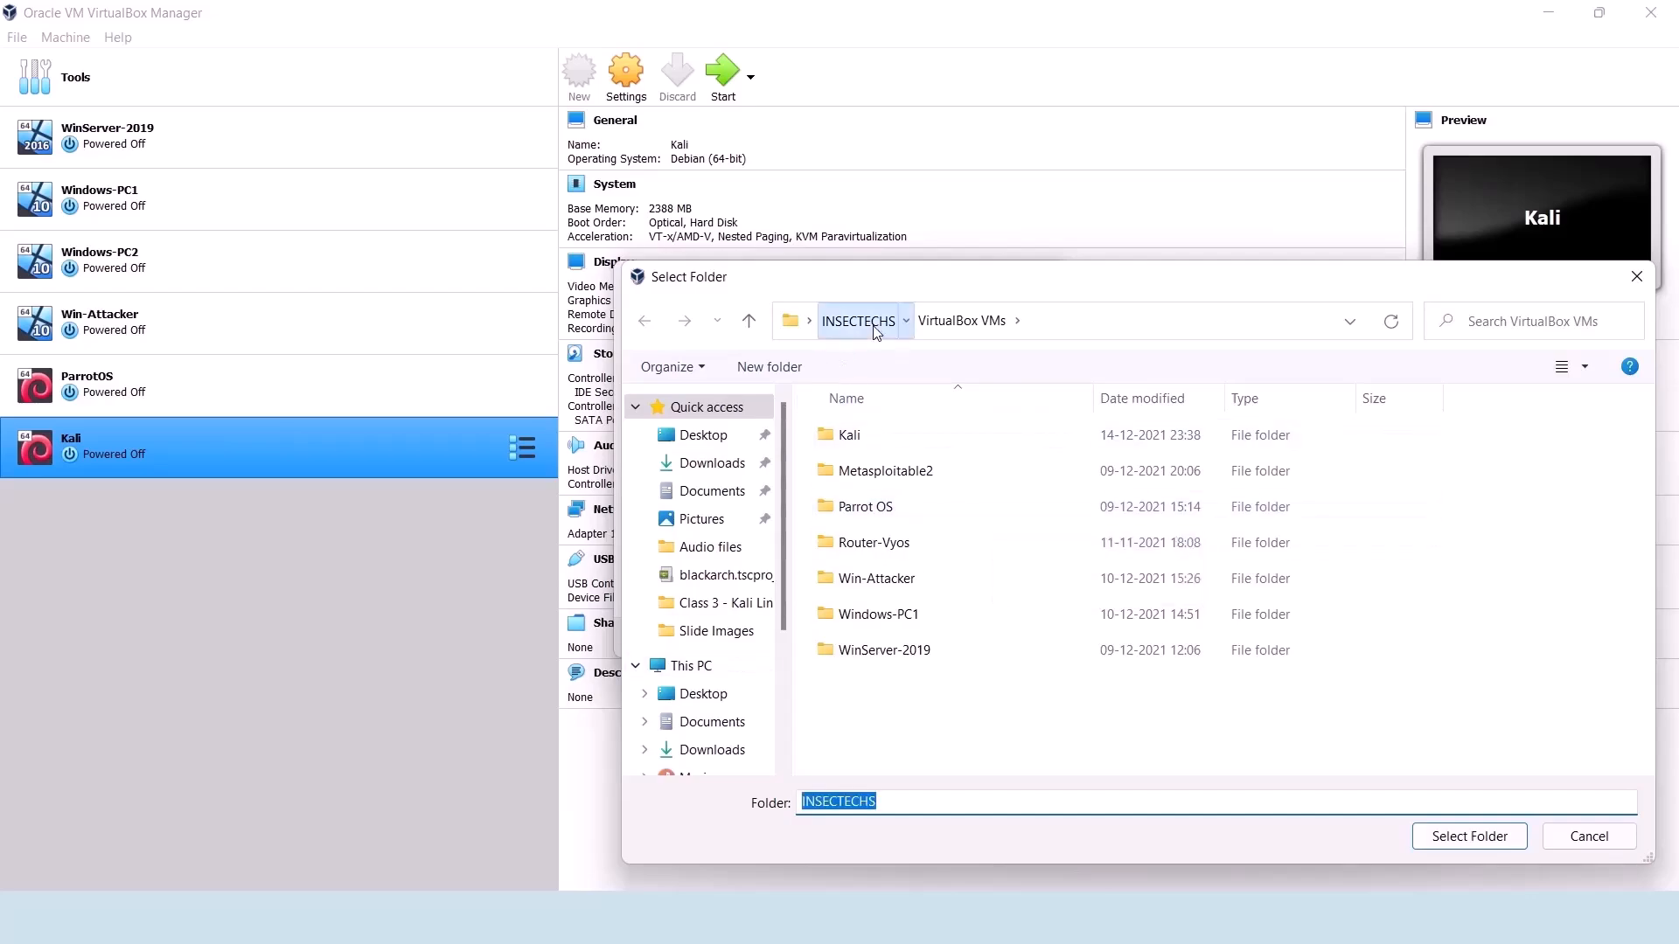
{"action": "left_click", "coordinate": [1041, 331]}
{"action": "scroll", "coordinate": [711, 717], "scroll_direction": "down", "scroll_amount": 1}
{"action": "scroll", "coordinate": [711, 717], "scroll_direction": "down", "scroll_amount": 2}
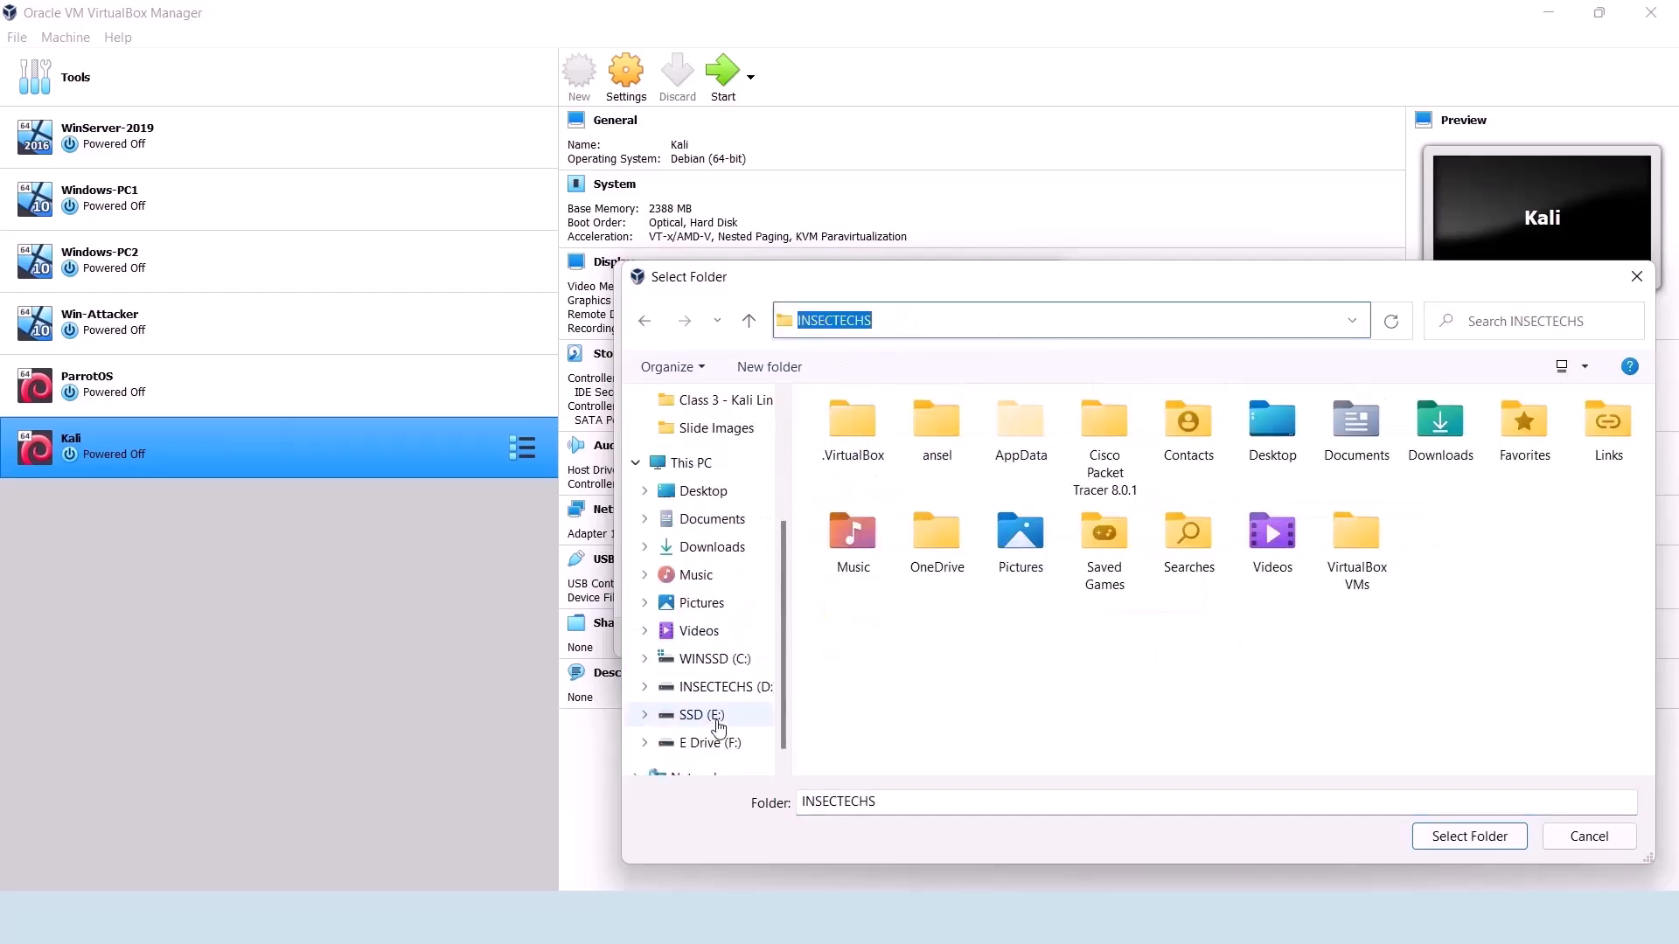
{"action": "left_click", "coordinate": [702, 715]}
{"action": "left_click", "coordinate": [848, 544]}
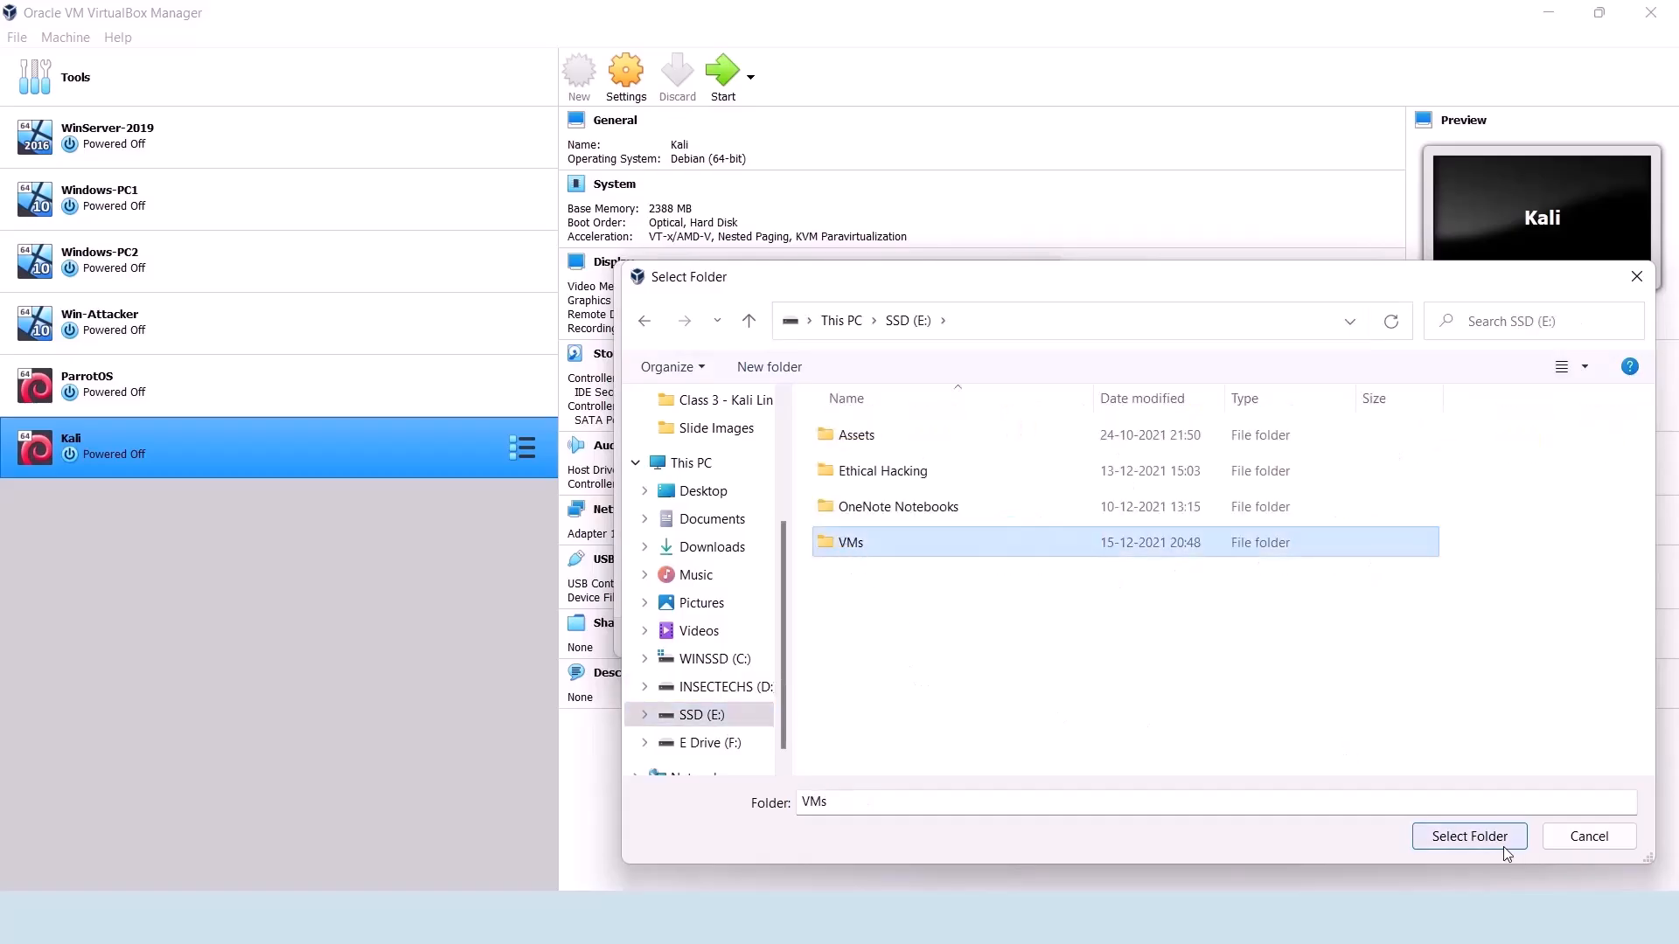
{"action": "double_click", "coordinate": [1002, 552]}
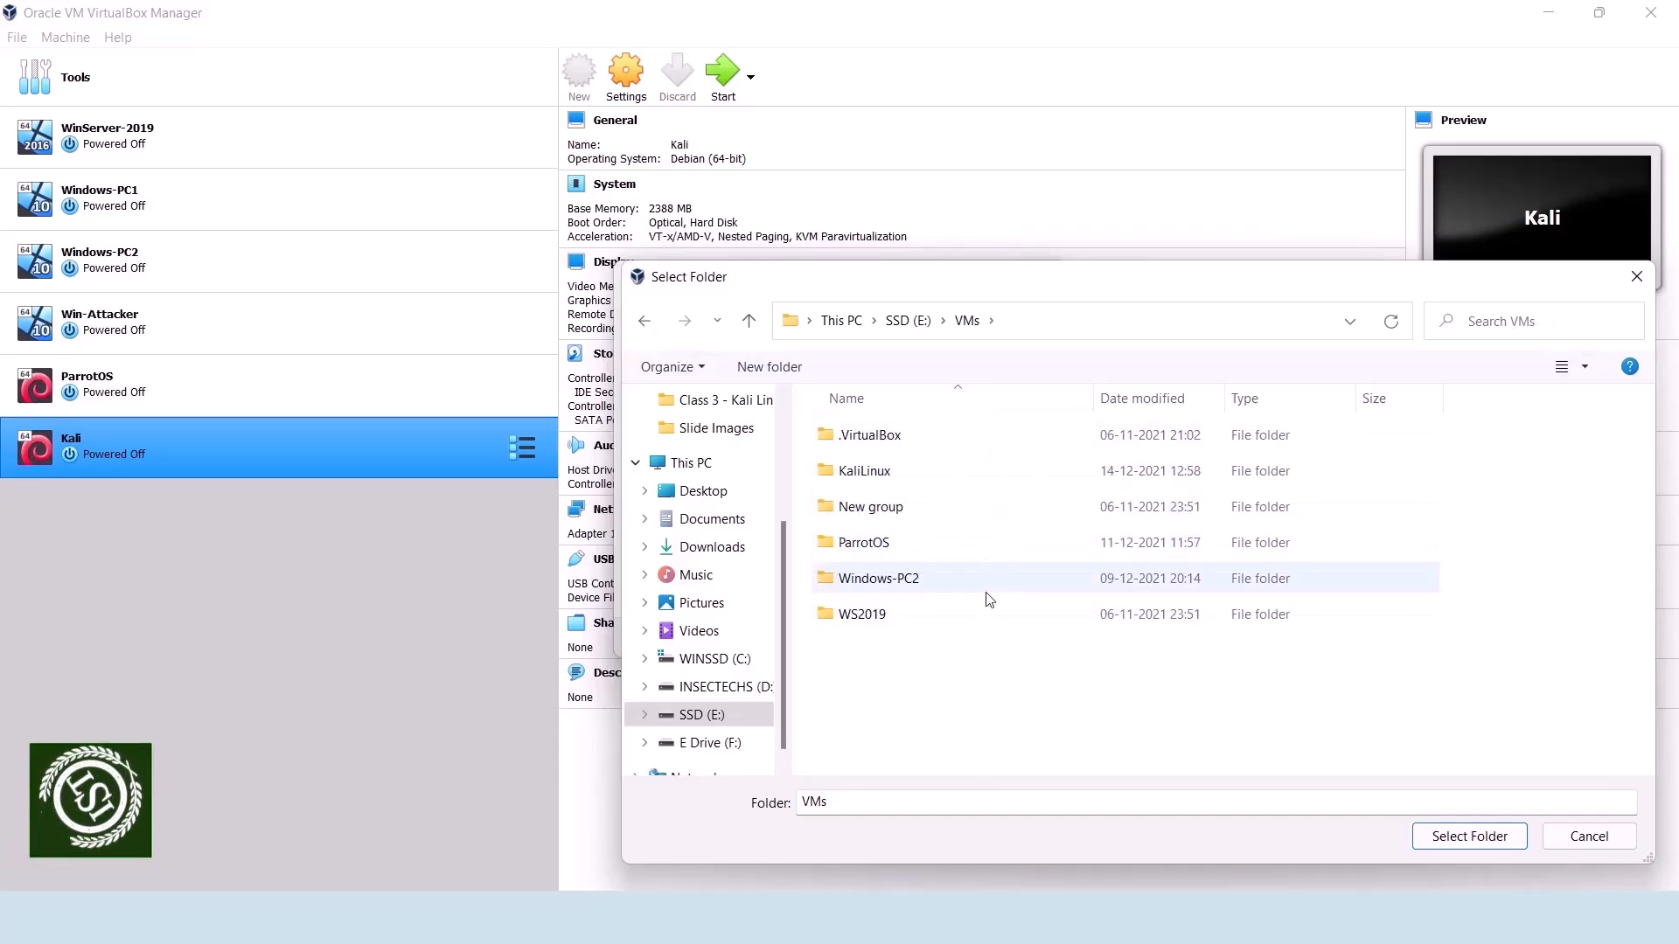
{"action": "left_click", "coordinate": [909, 320]}
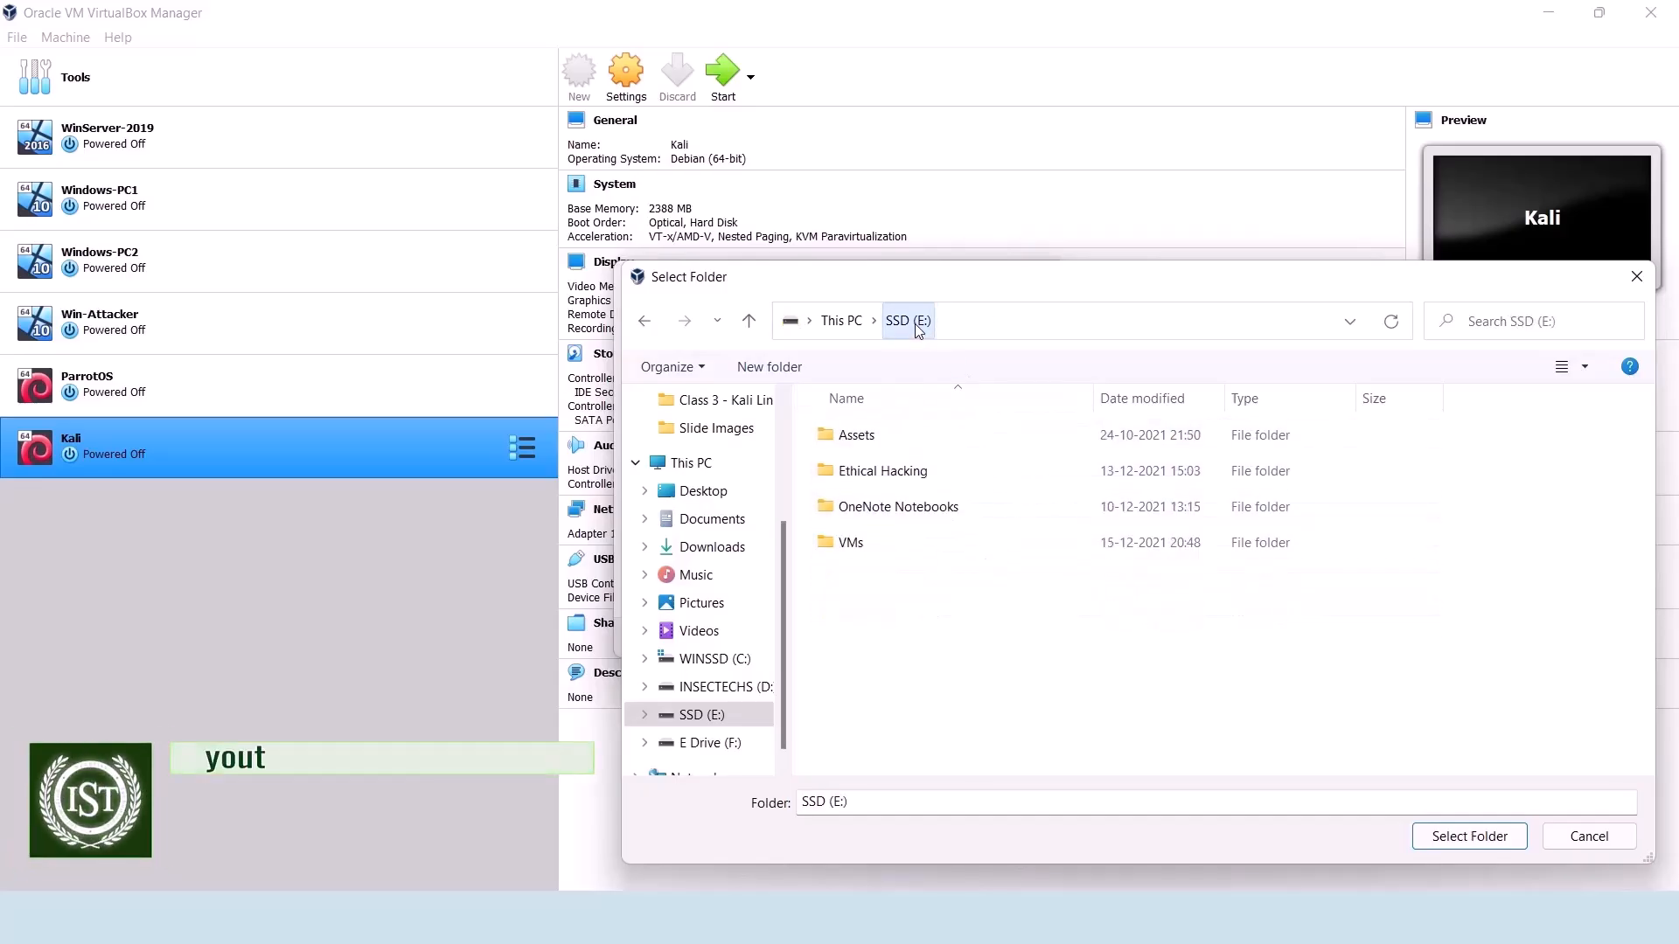
{"action": "left_click", "coordinate": [987, 542]}
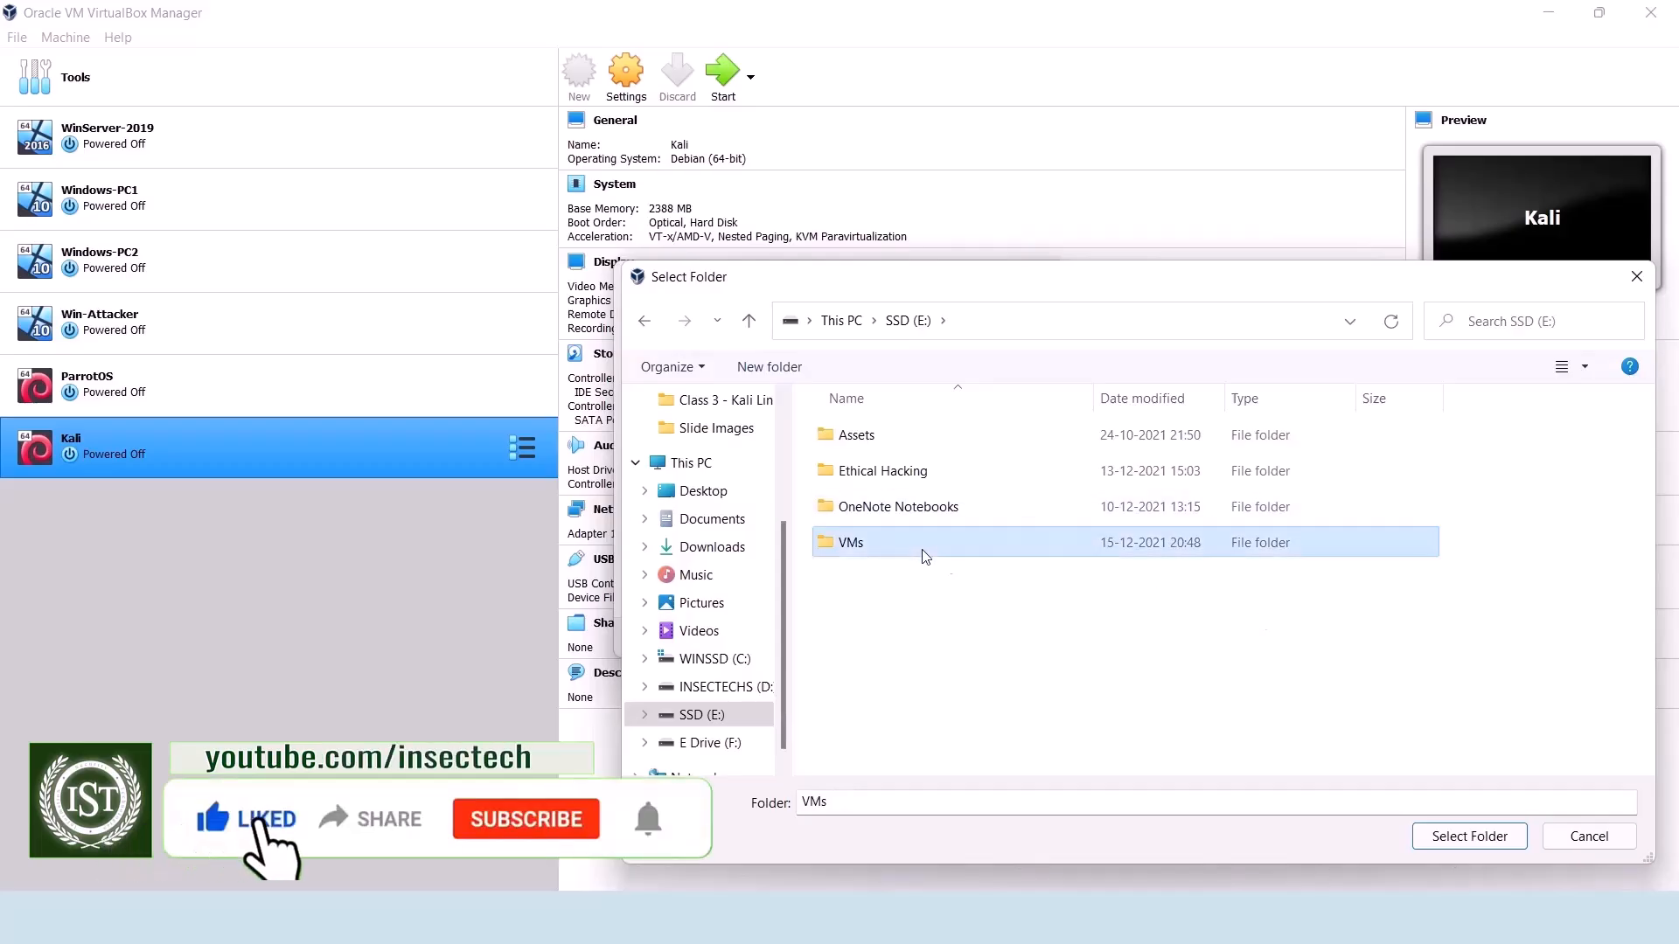
{"action": "left_click", "coordinate": [1454, 838]}
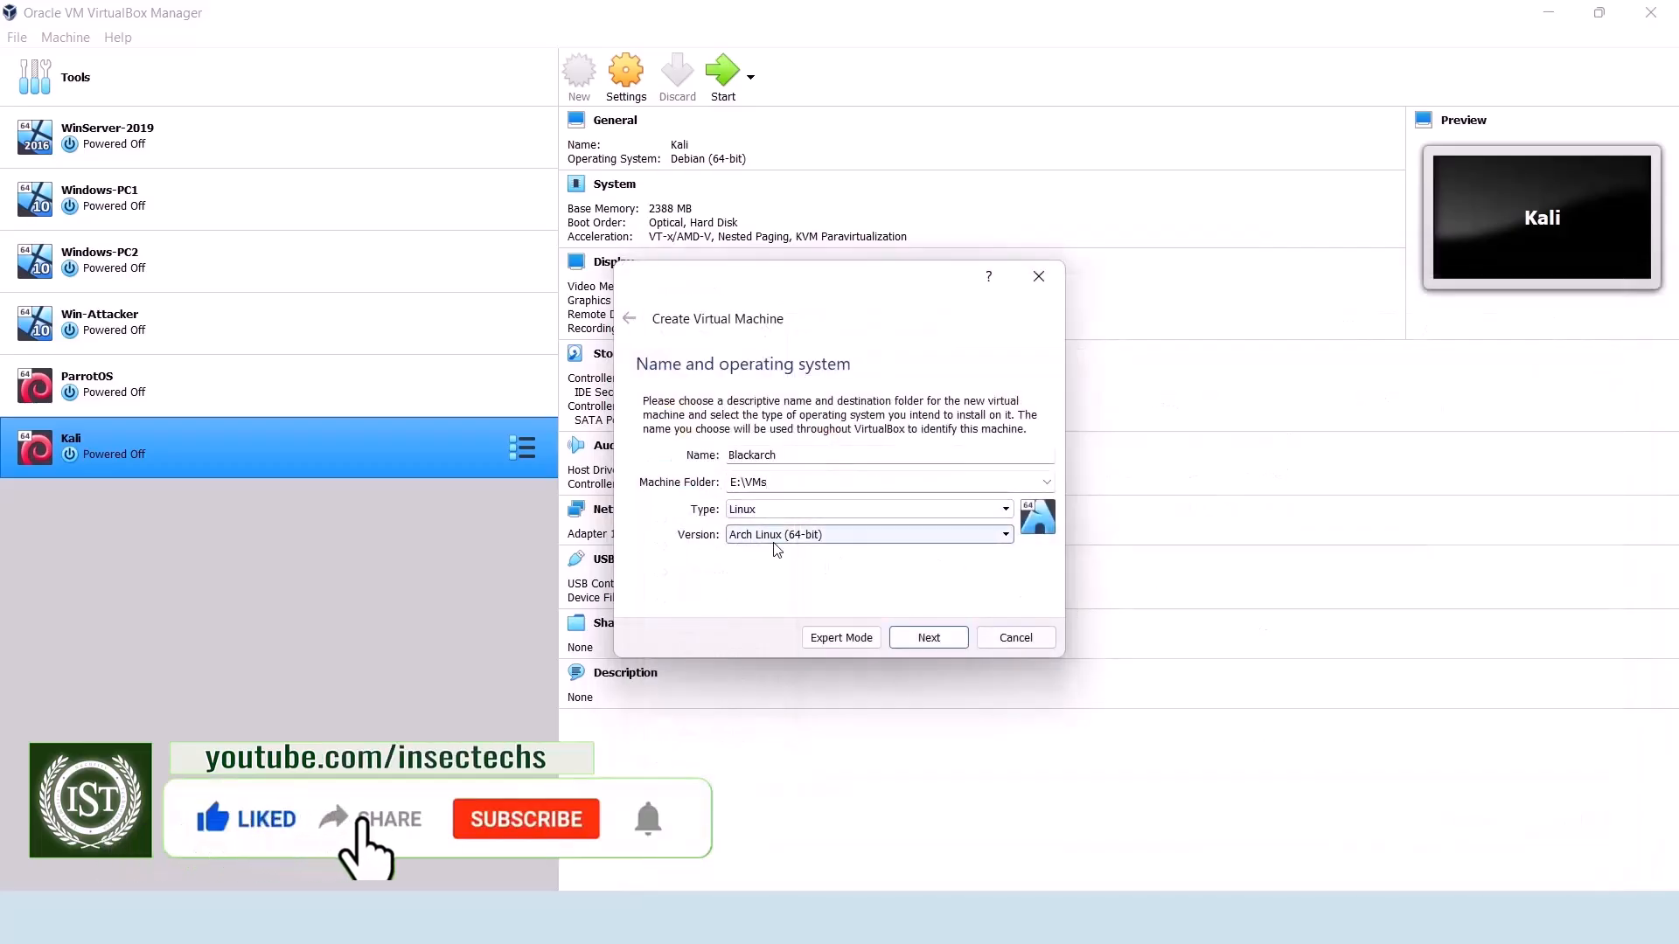
Step: Check the operating system types, keep Linux with version Arch Linux (64-bit), and continue to the memory size settings
{"action": "left_click", "coordinate": [791, 517]}
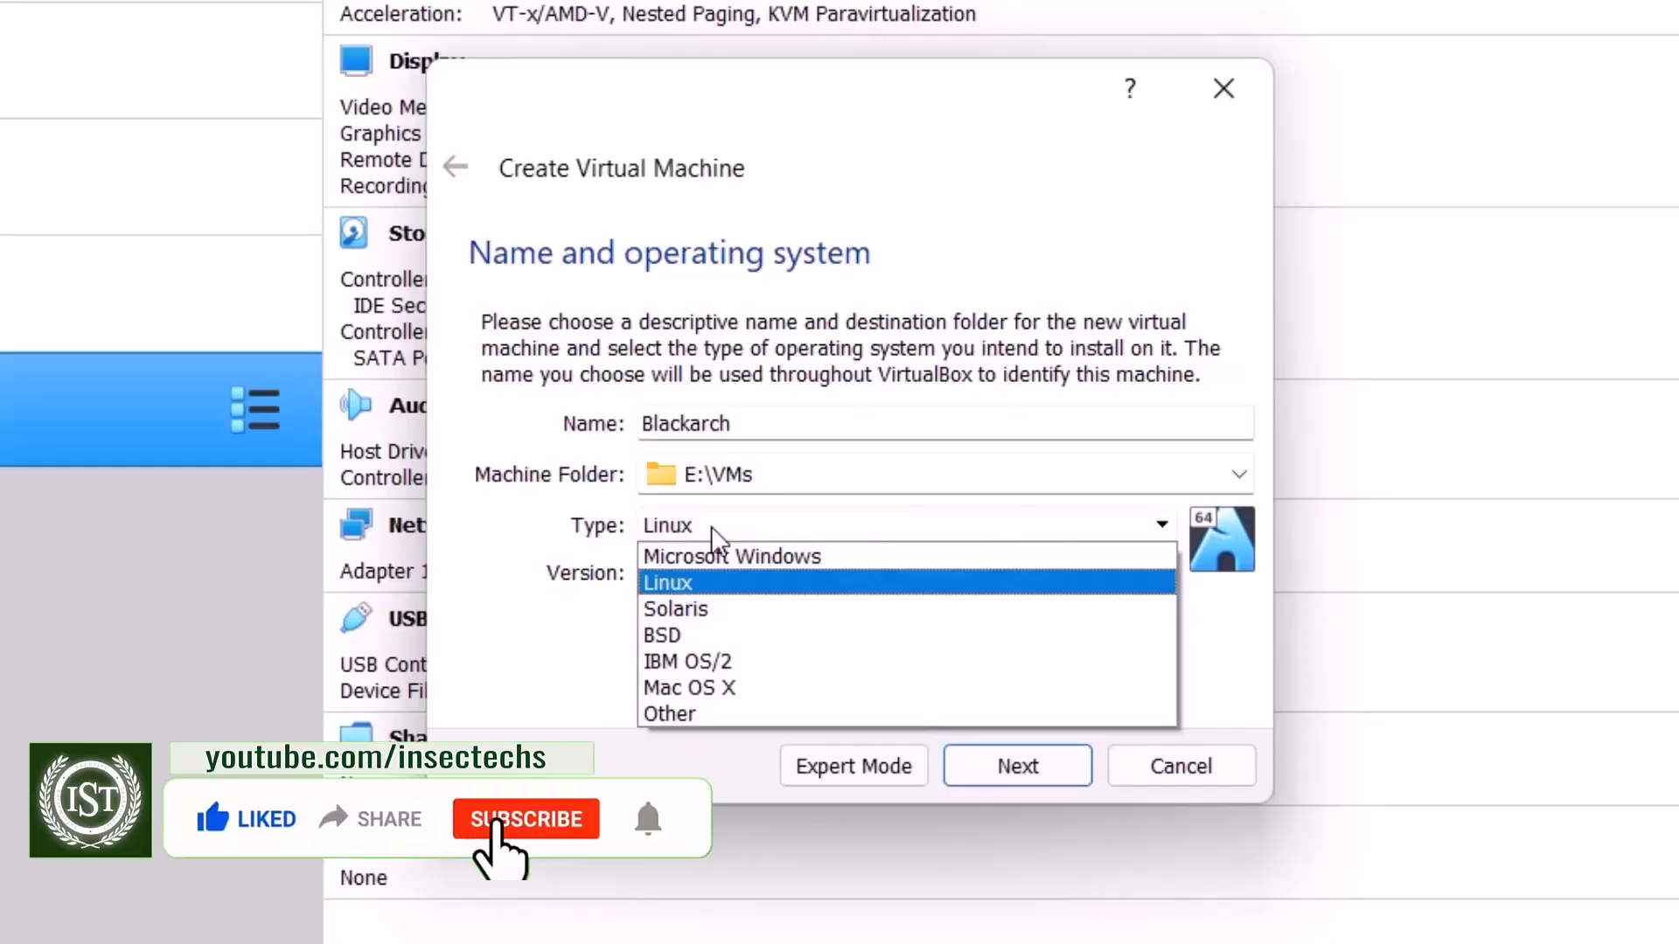
{"action": "left_click", "coordinate": [554, 624]}
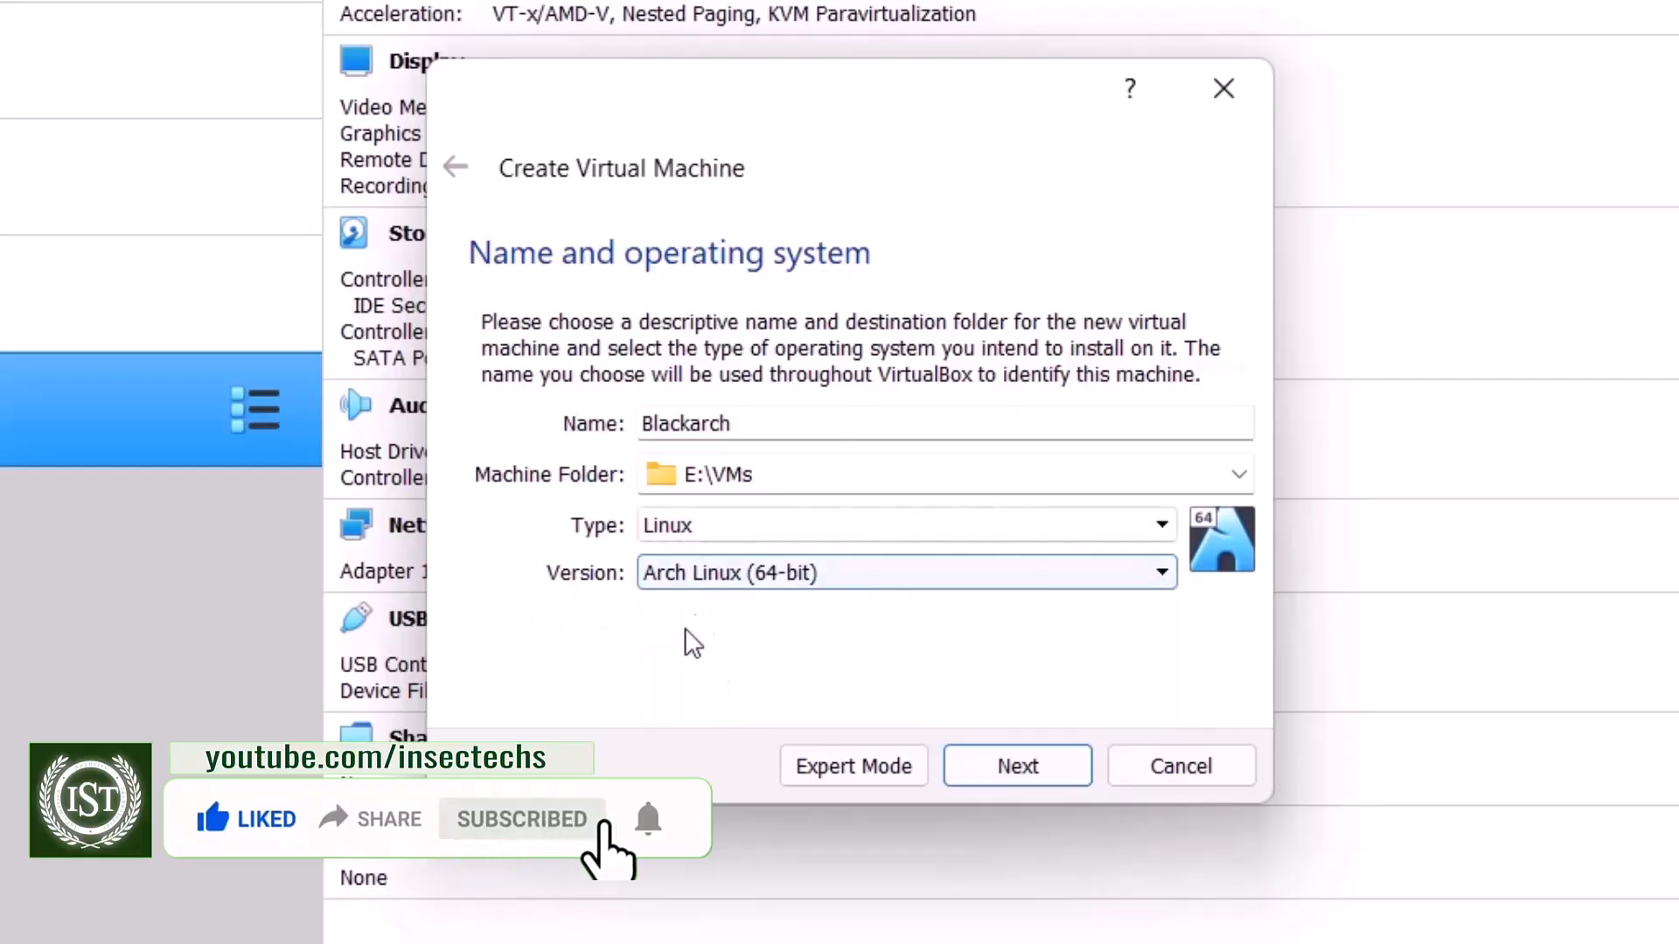
{"action": "left_click", "coordinate": [1004, 762]}
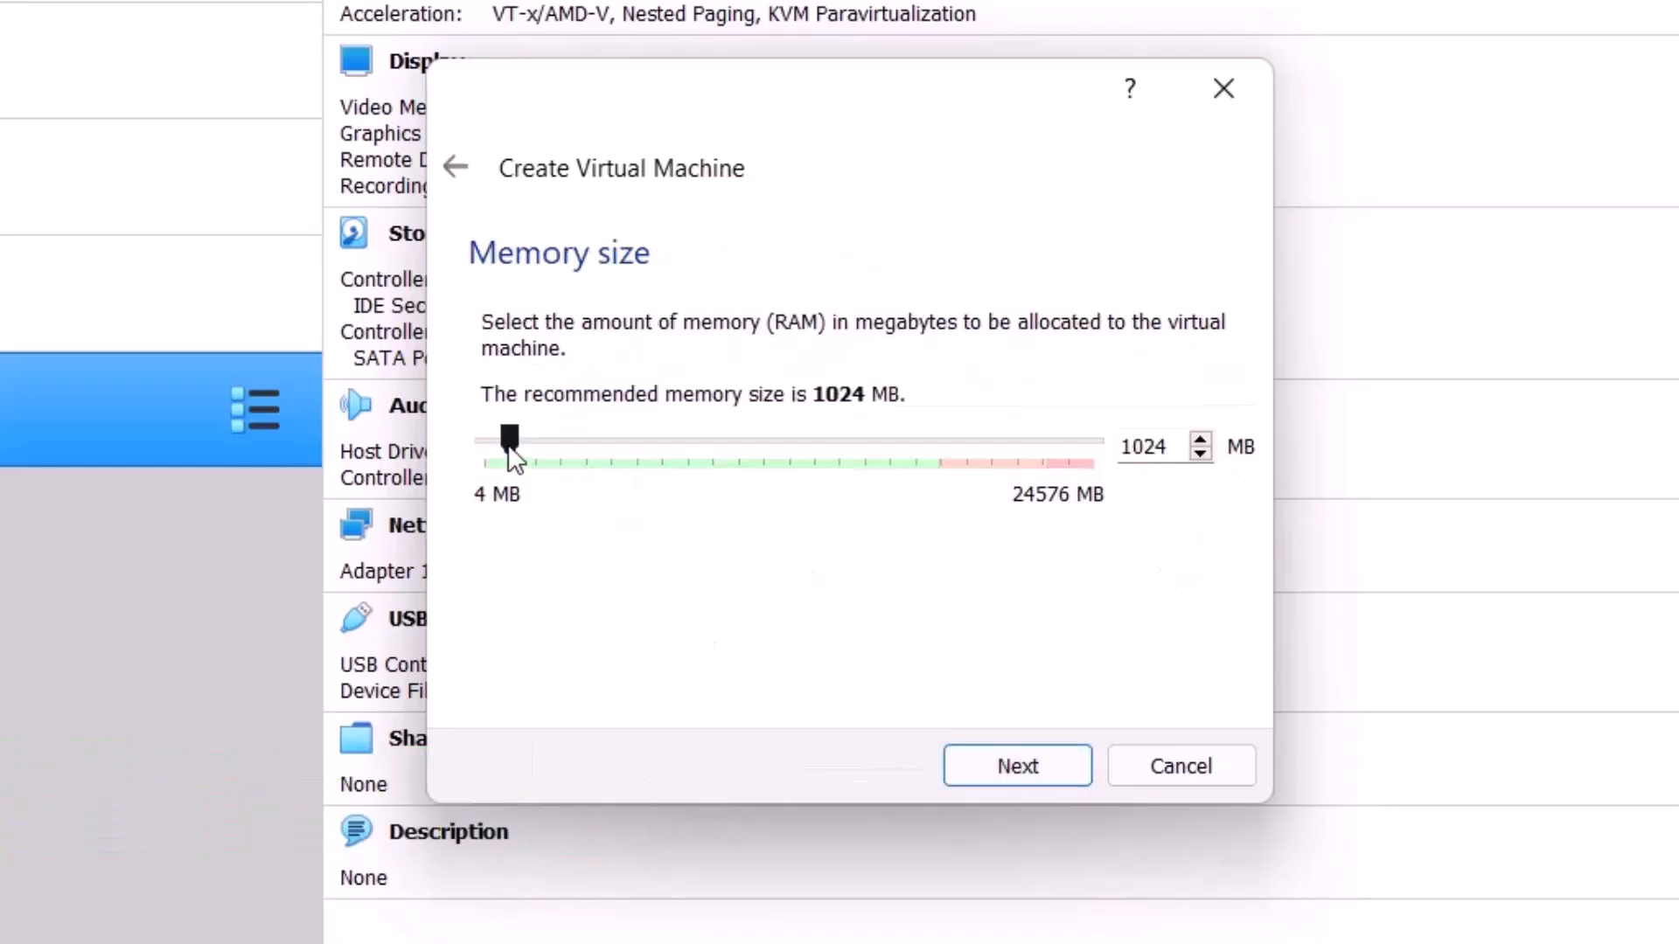
Step: Set the new virtual machine's memory size to 2048 MB and continue to the hard disk settings
{"action": "left_click_drag", "start_coordinate": [1170, 447], "coordinate": [1032, 450]}
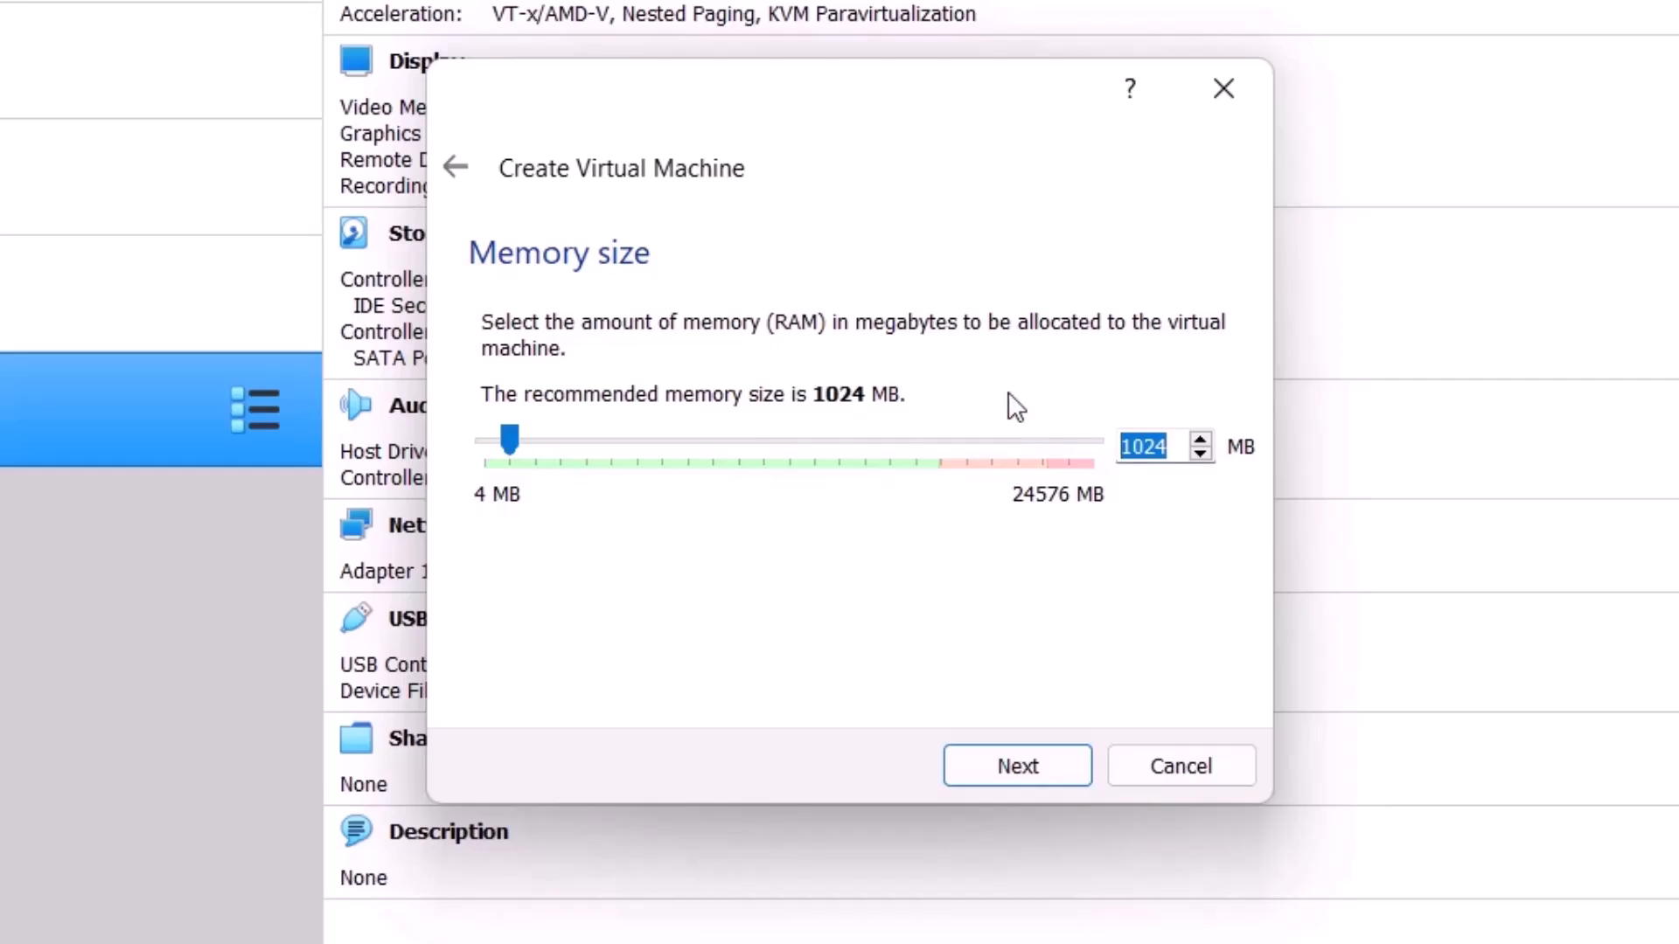
{"action": "key", "text": "Up"}
{"action": "type", "text": "20"}
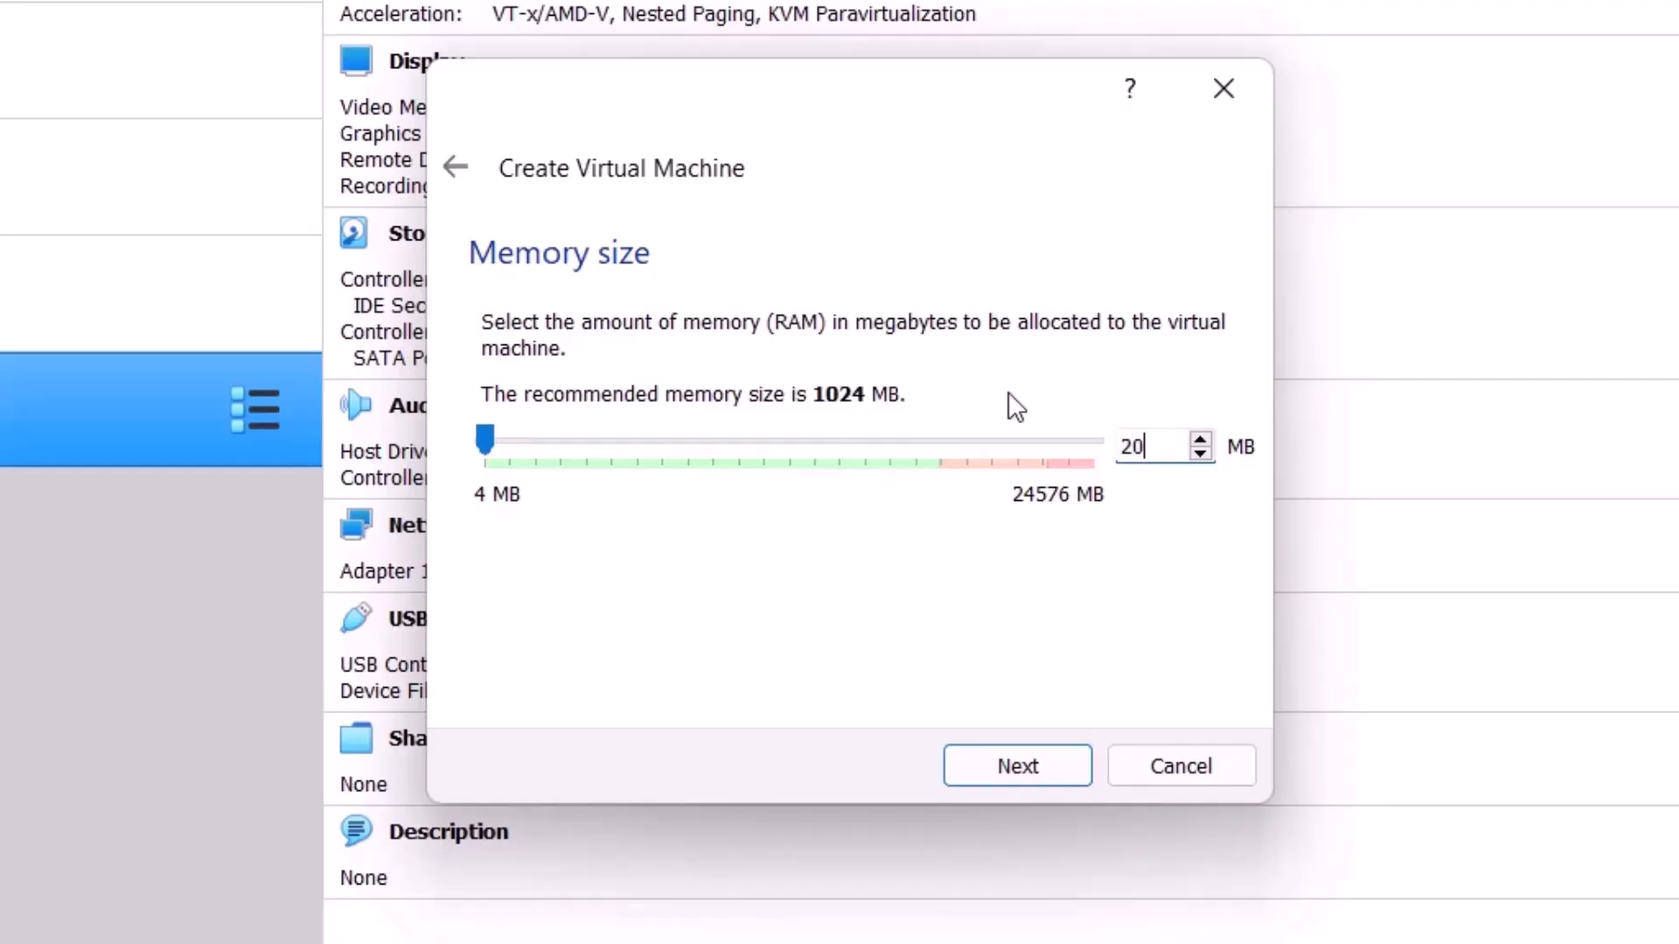
{"action": "type", "text": "48"}
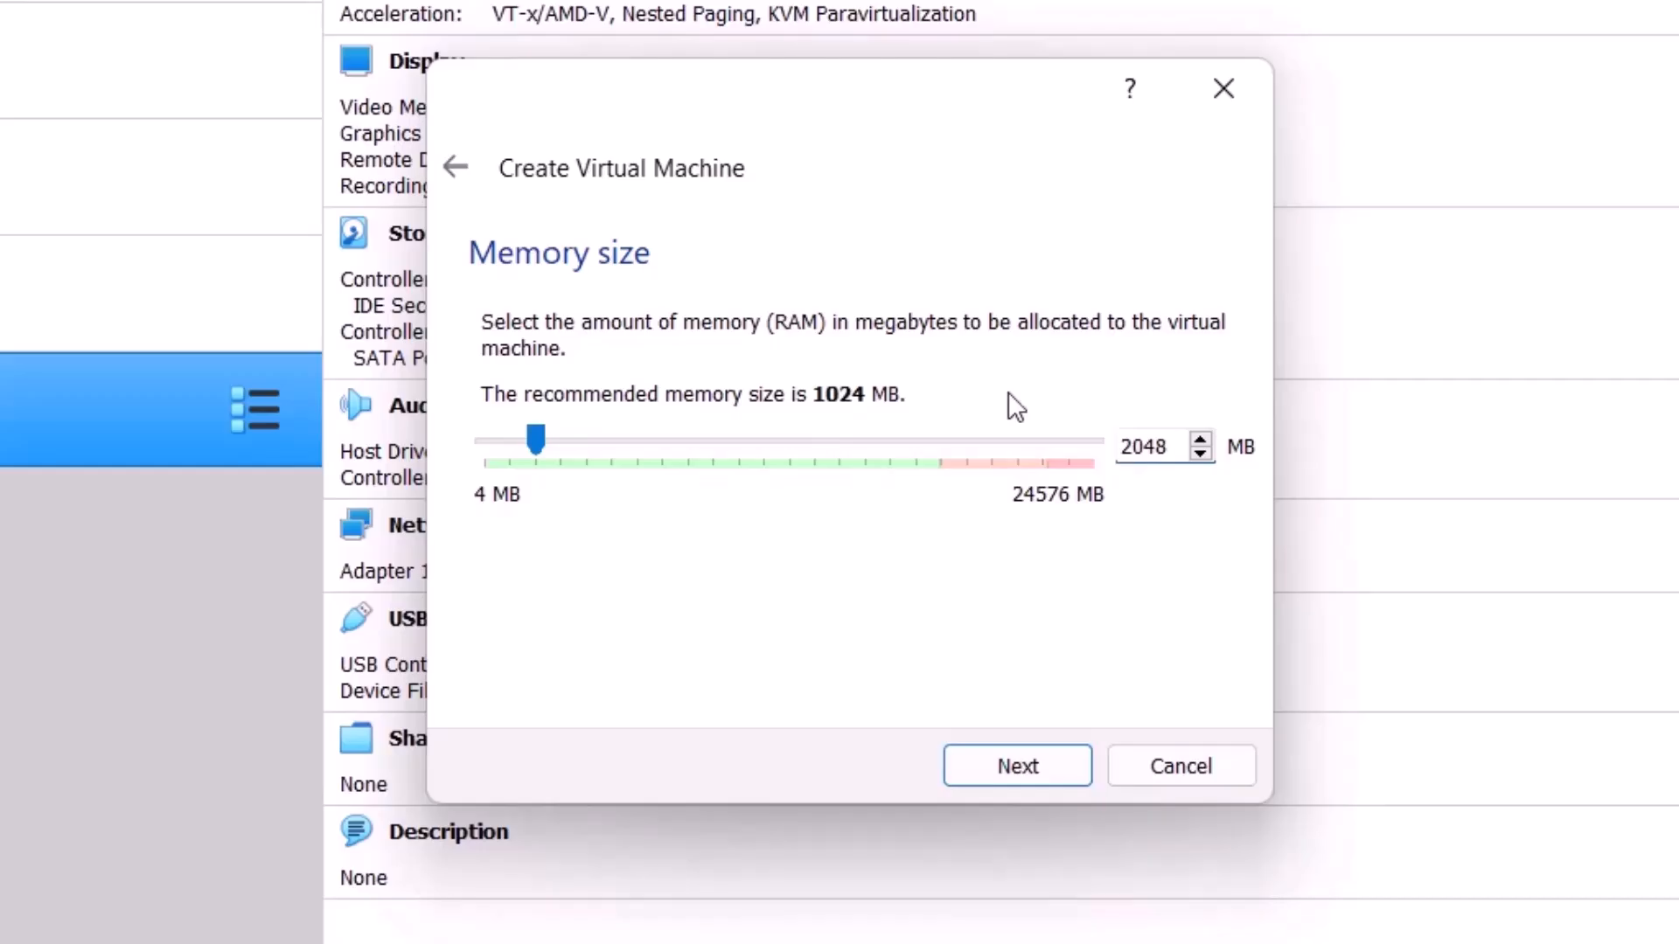
{"action": "left_click", "coordinate": [1018, 753]}
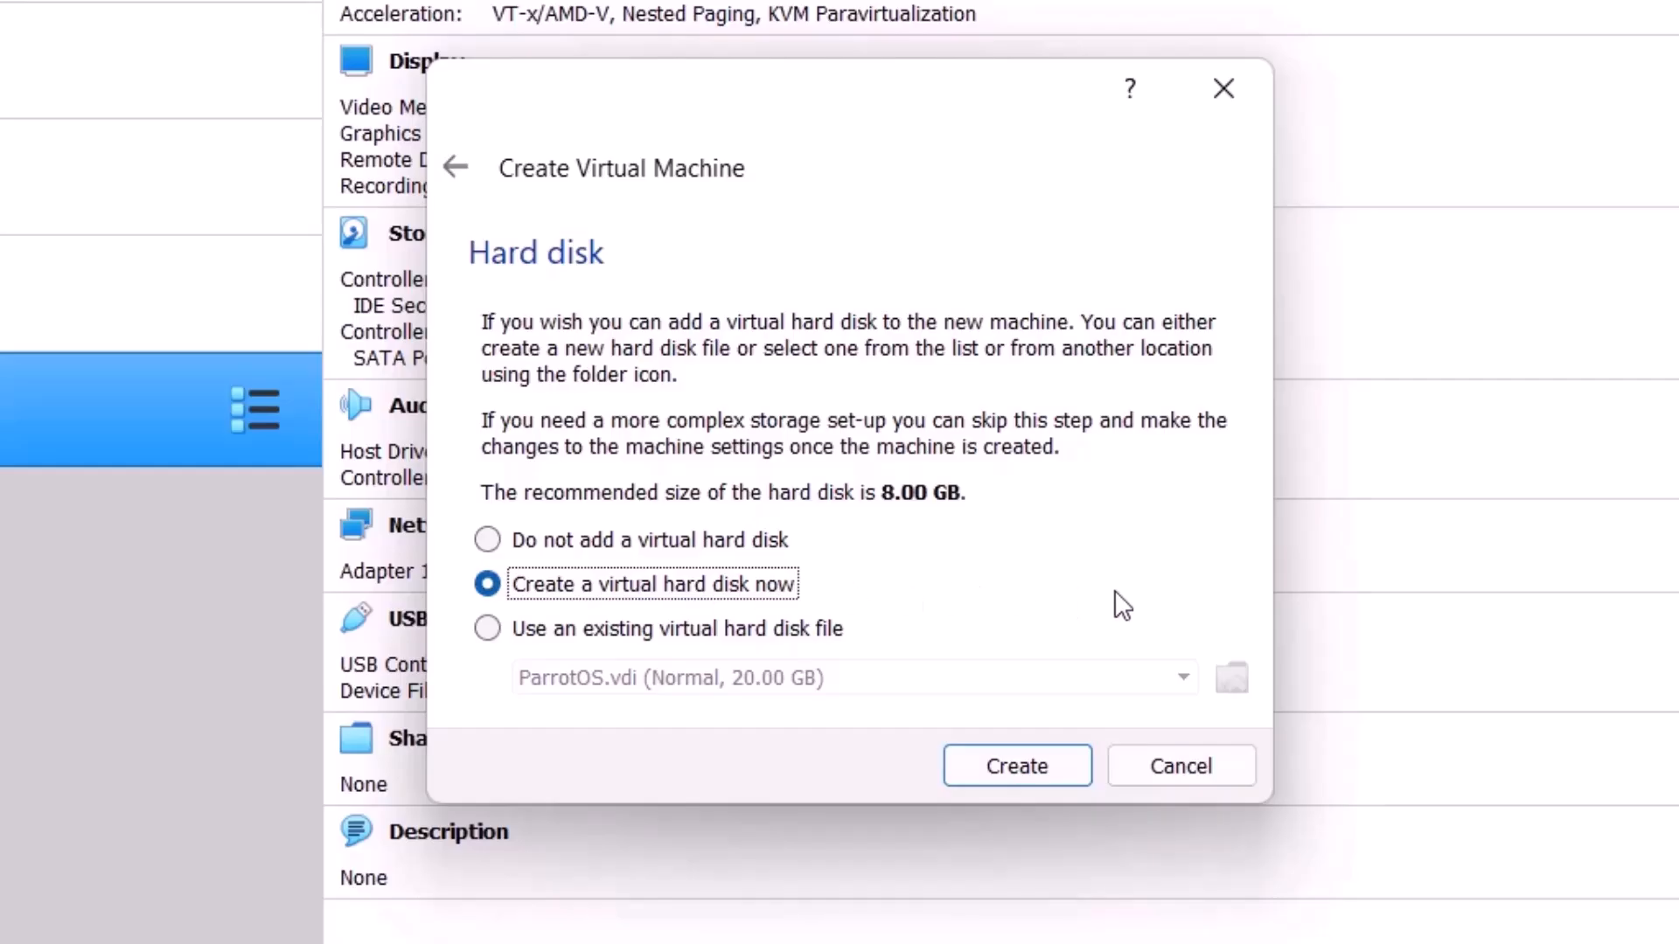
Step: Choose to create a virtual hard disk now, as a dynamically allocated VDI (VirtualBox Disk Image)
{"action": "left_click", "coordinate": [1052, 755]}
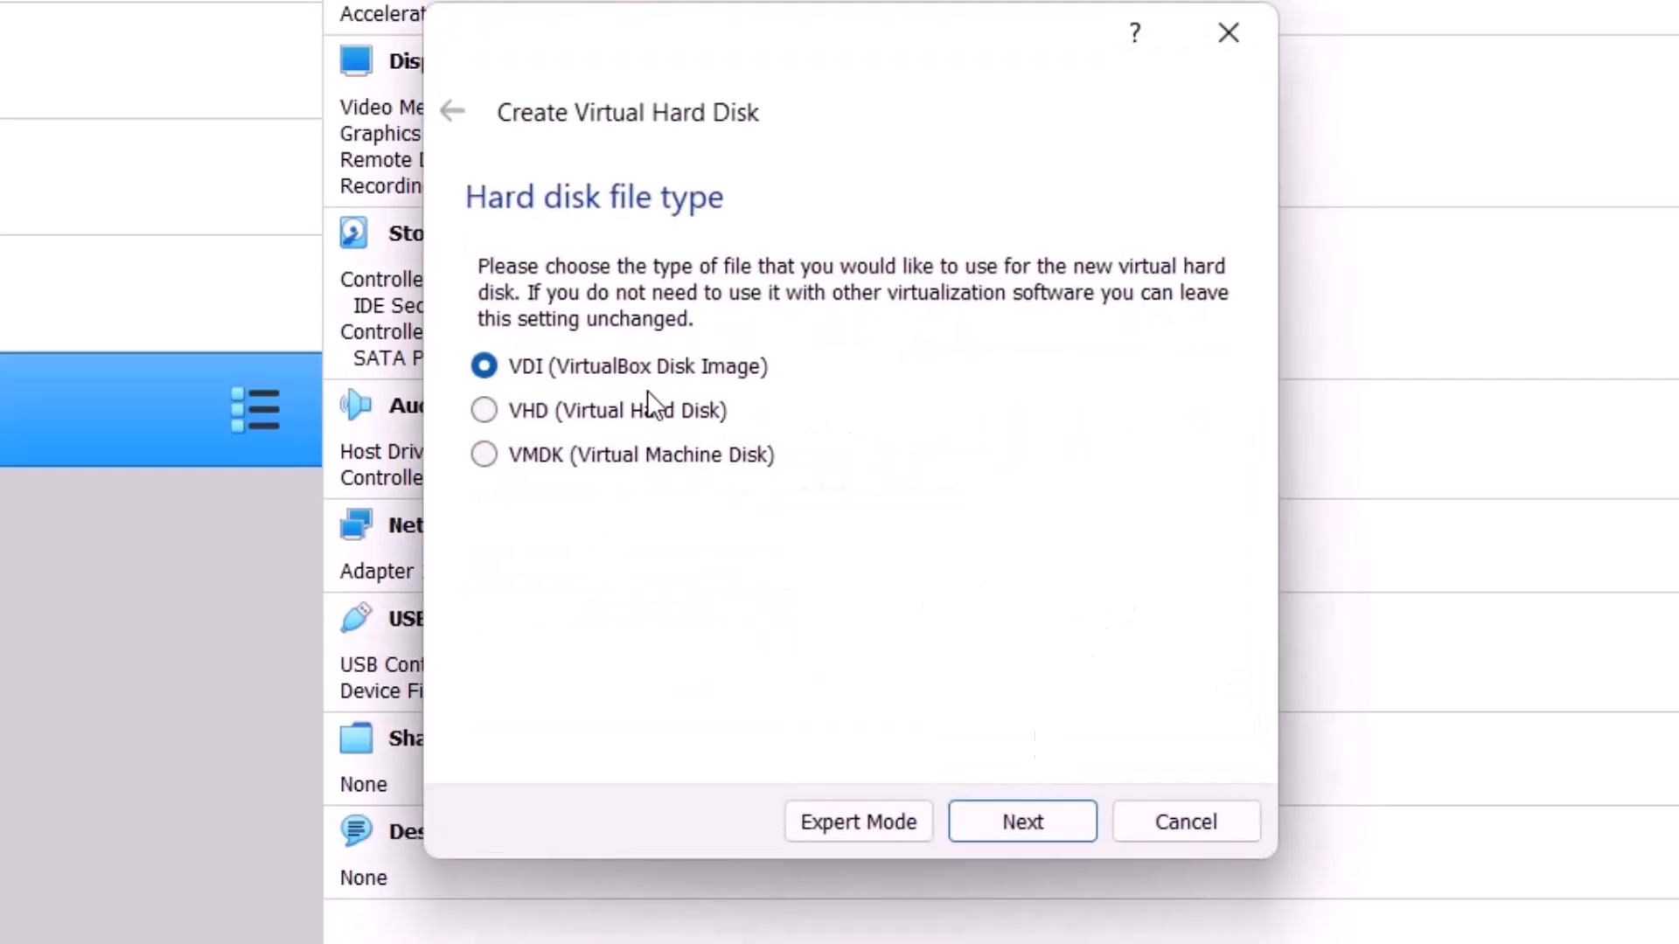
{"action": "left_click", "coordinate": [1032, 819]}
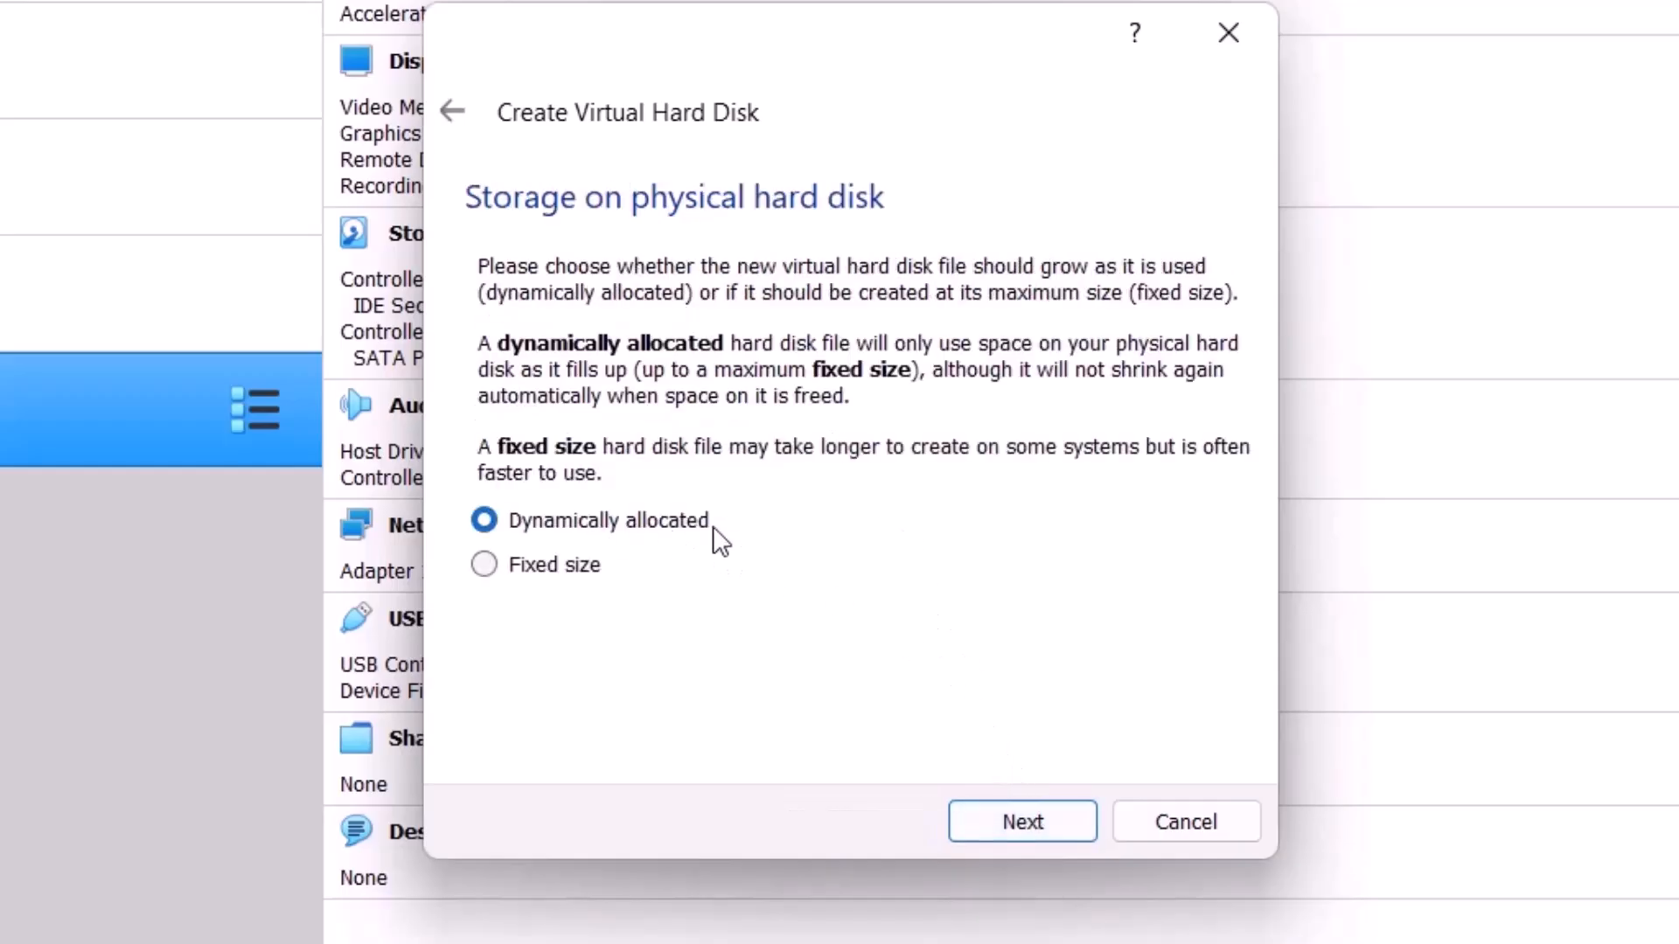
{"action": "left_click", "coordinate": [1005, 820]}
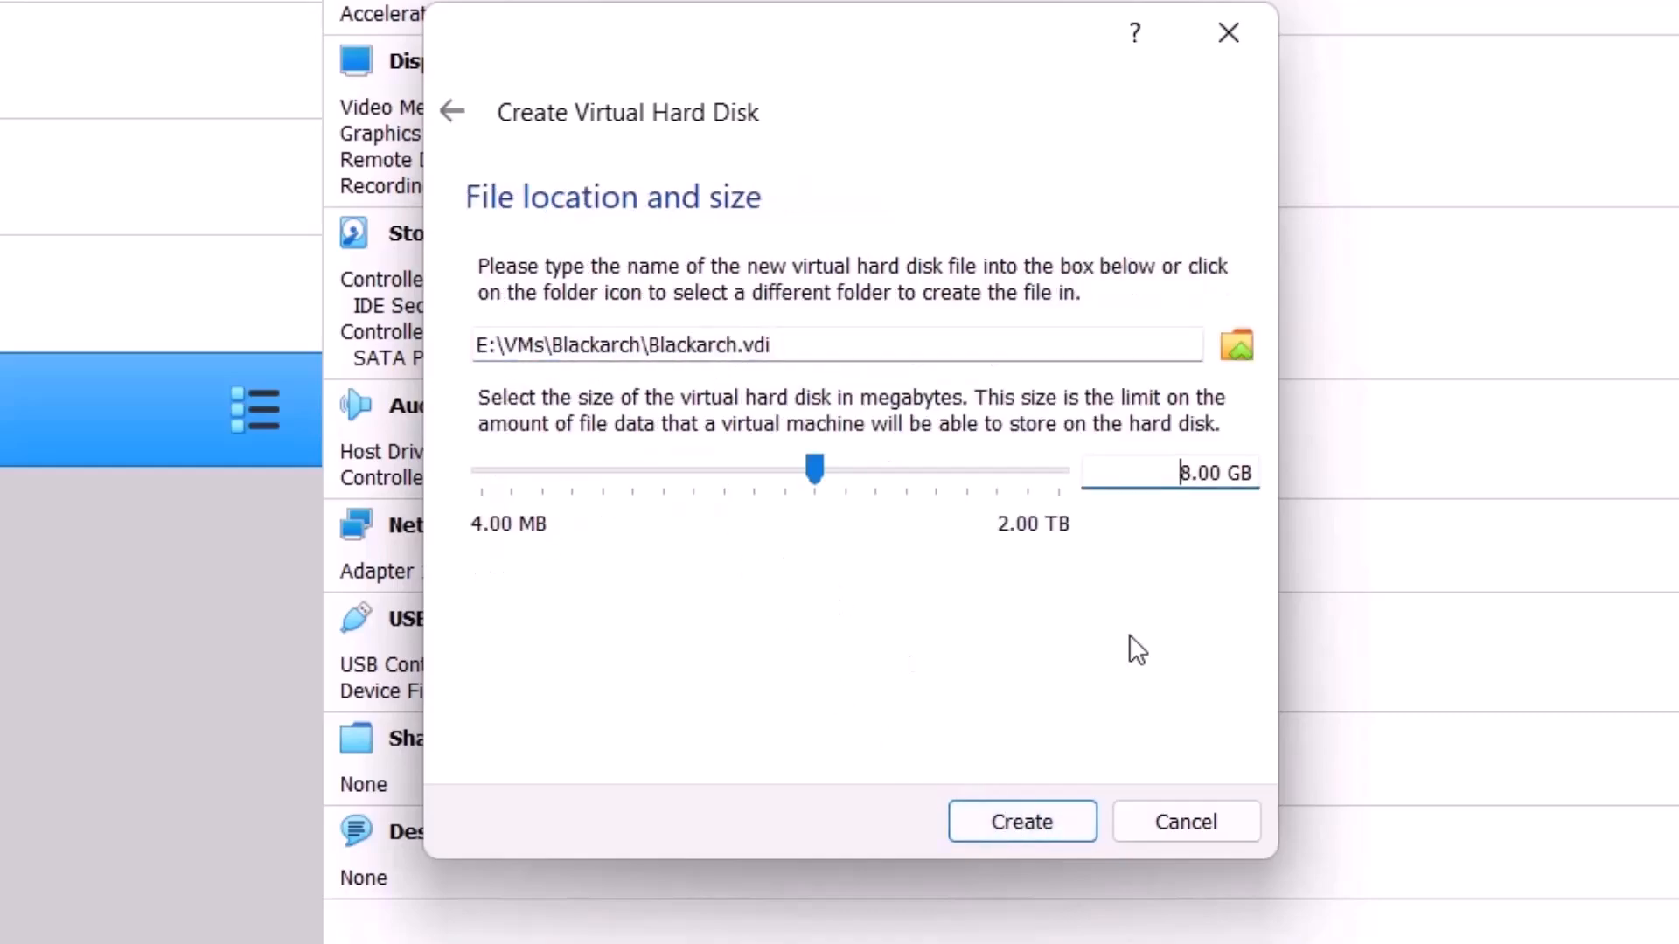
Step: Set the Blackarch.vdi hard disk size to 80 GB and create the virtual machine
{"action": "double_click", "coordinate": [1191, 472]}
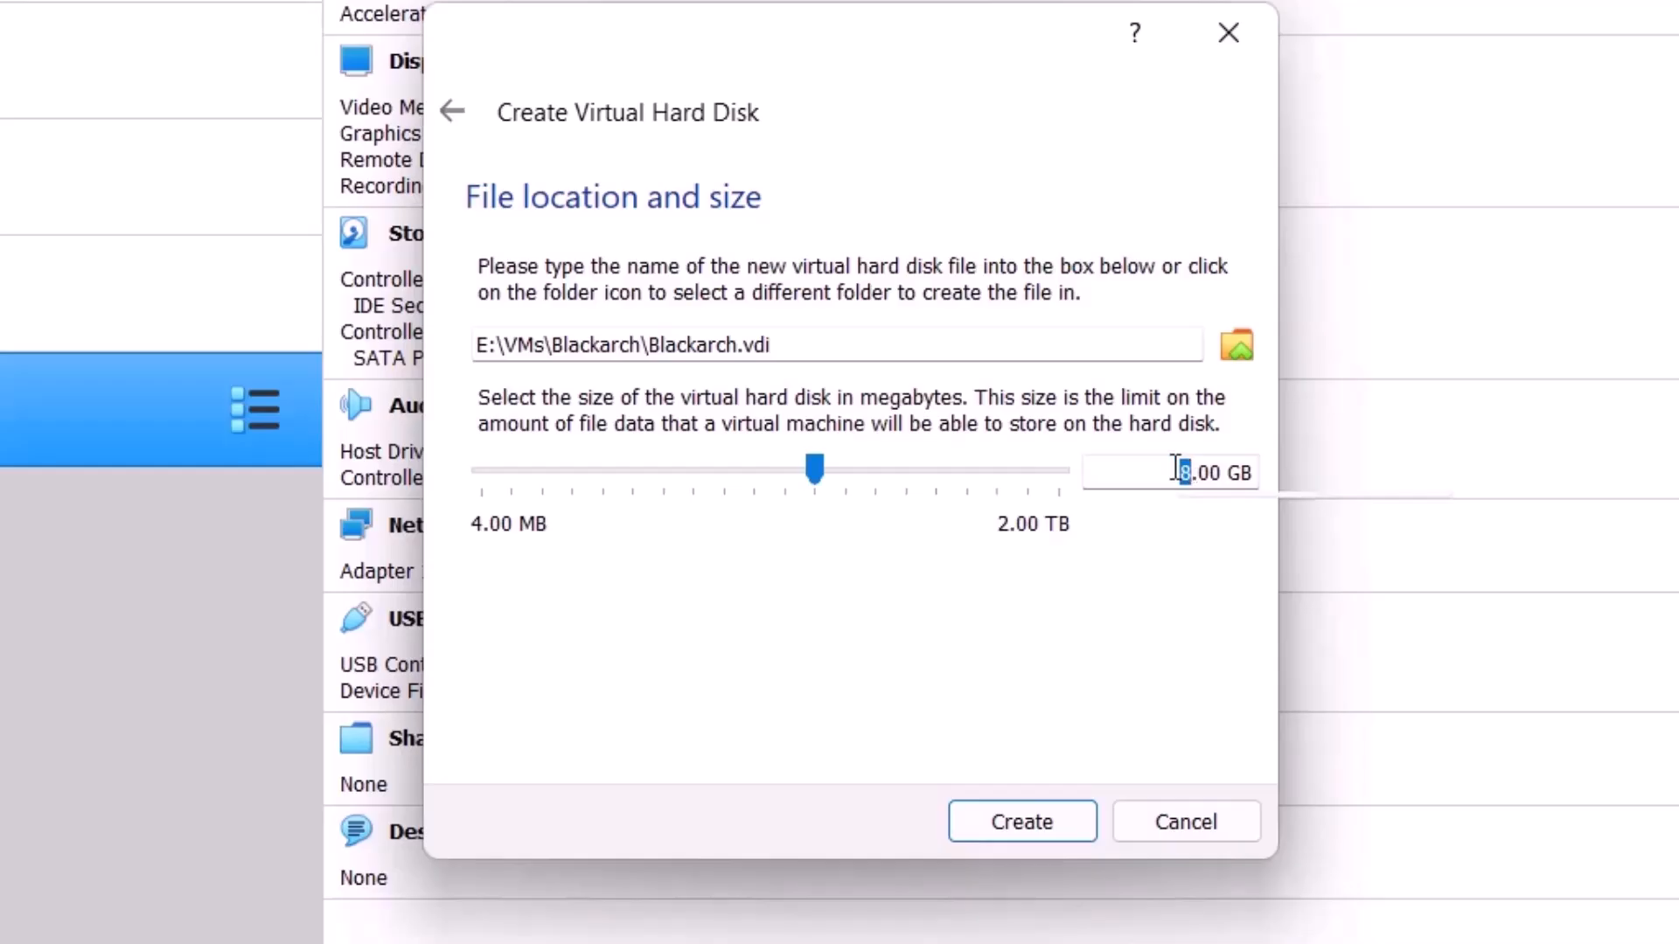
{"action": "type", "text": "80"}
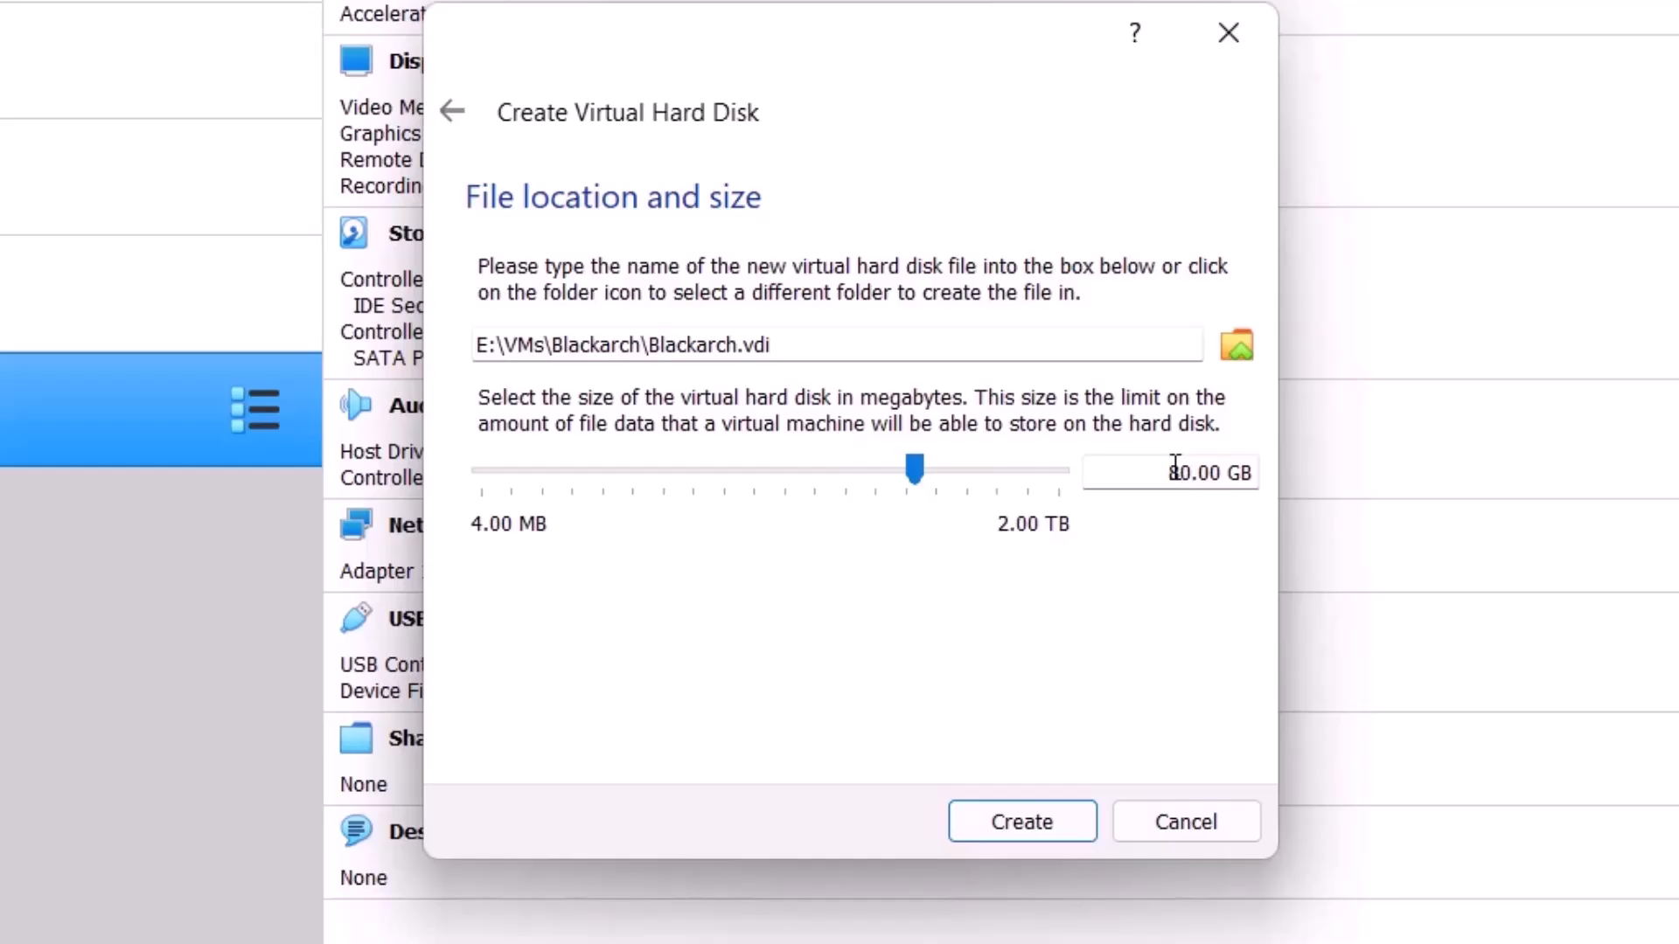
{"action": "left_click", "coordinate": [1175, 469]}
{"action": "left_click_drag", "start_coordinate": [1144, 472], "coordinate": [1121, 695]}
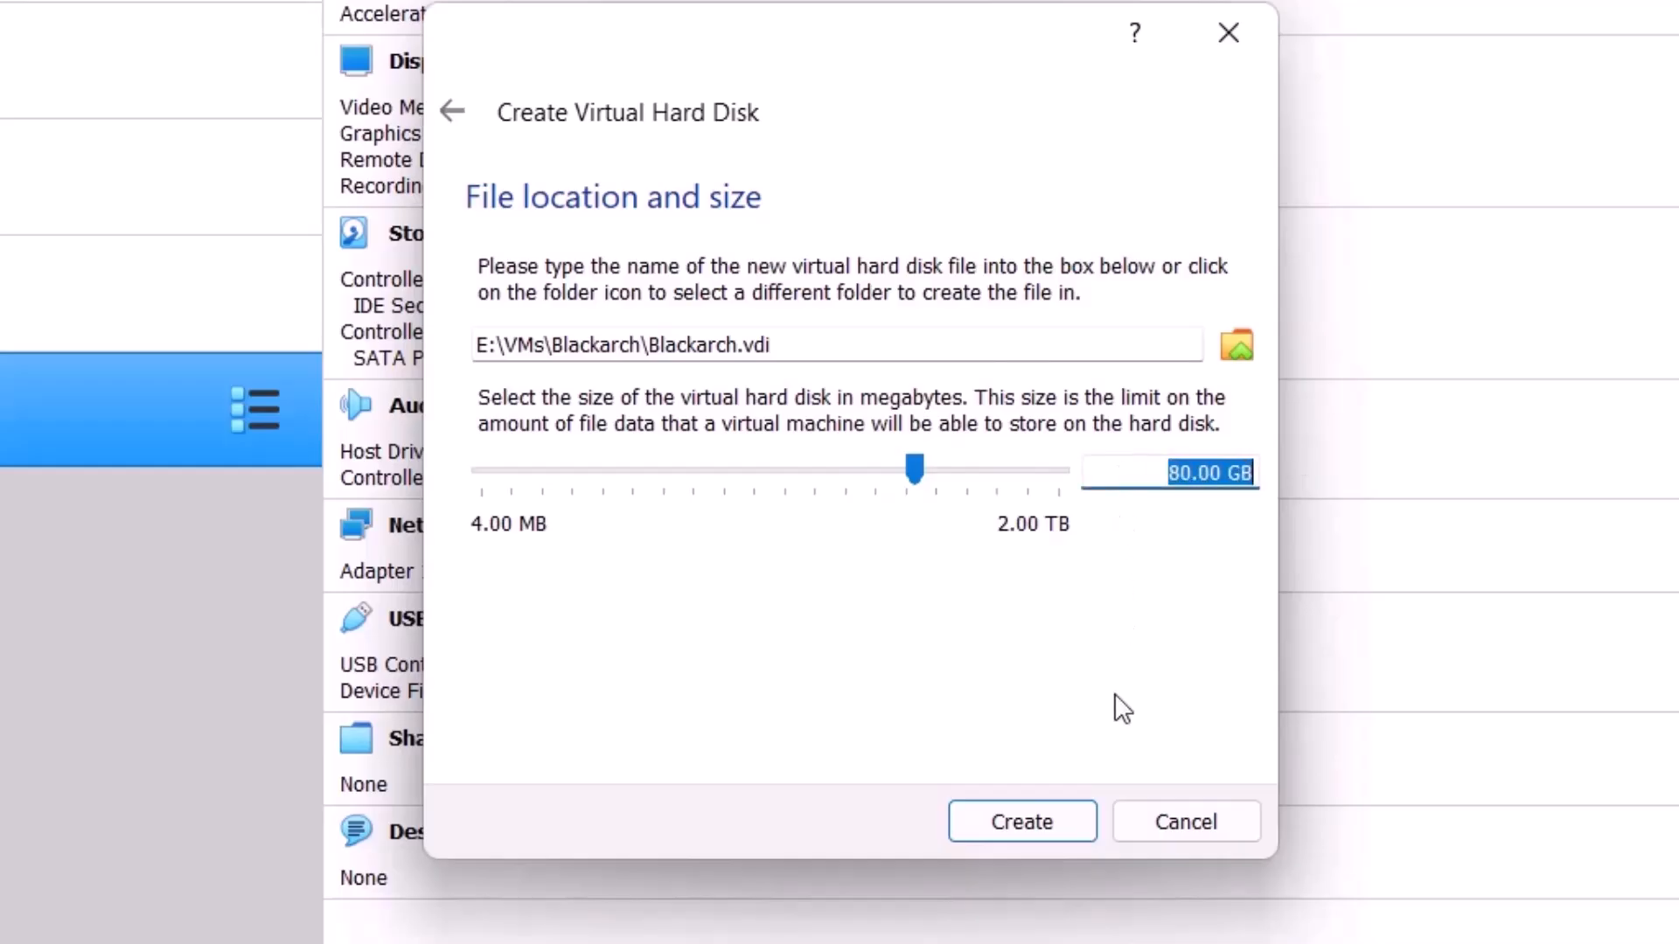
{"action": "left_click", "coordinate": [1005, 821]}
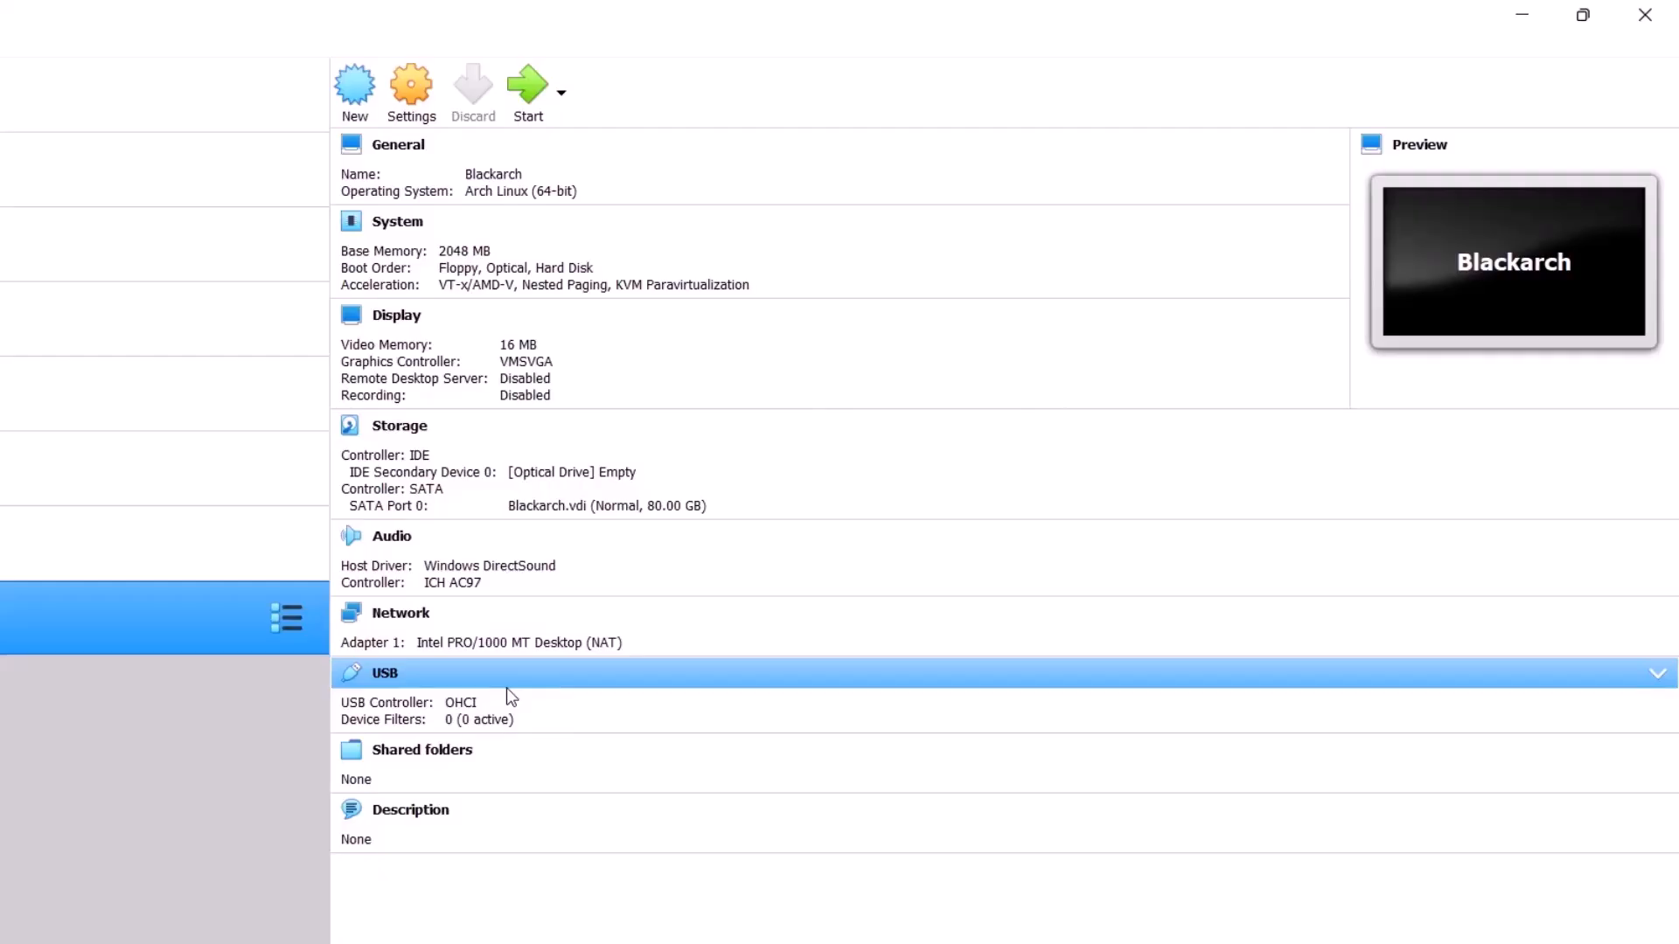
Step: In the Blackarch machine's advanced general settings, set Shared Clipboard to Guest To Host and Drag'n'Drop to Bidirectional
{"action": "left_click", "coordinate": [421, 107]}
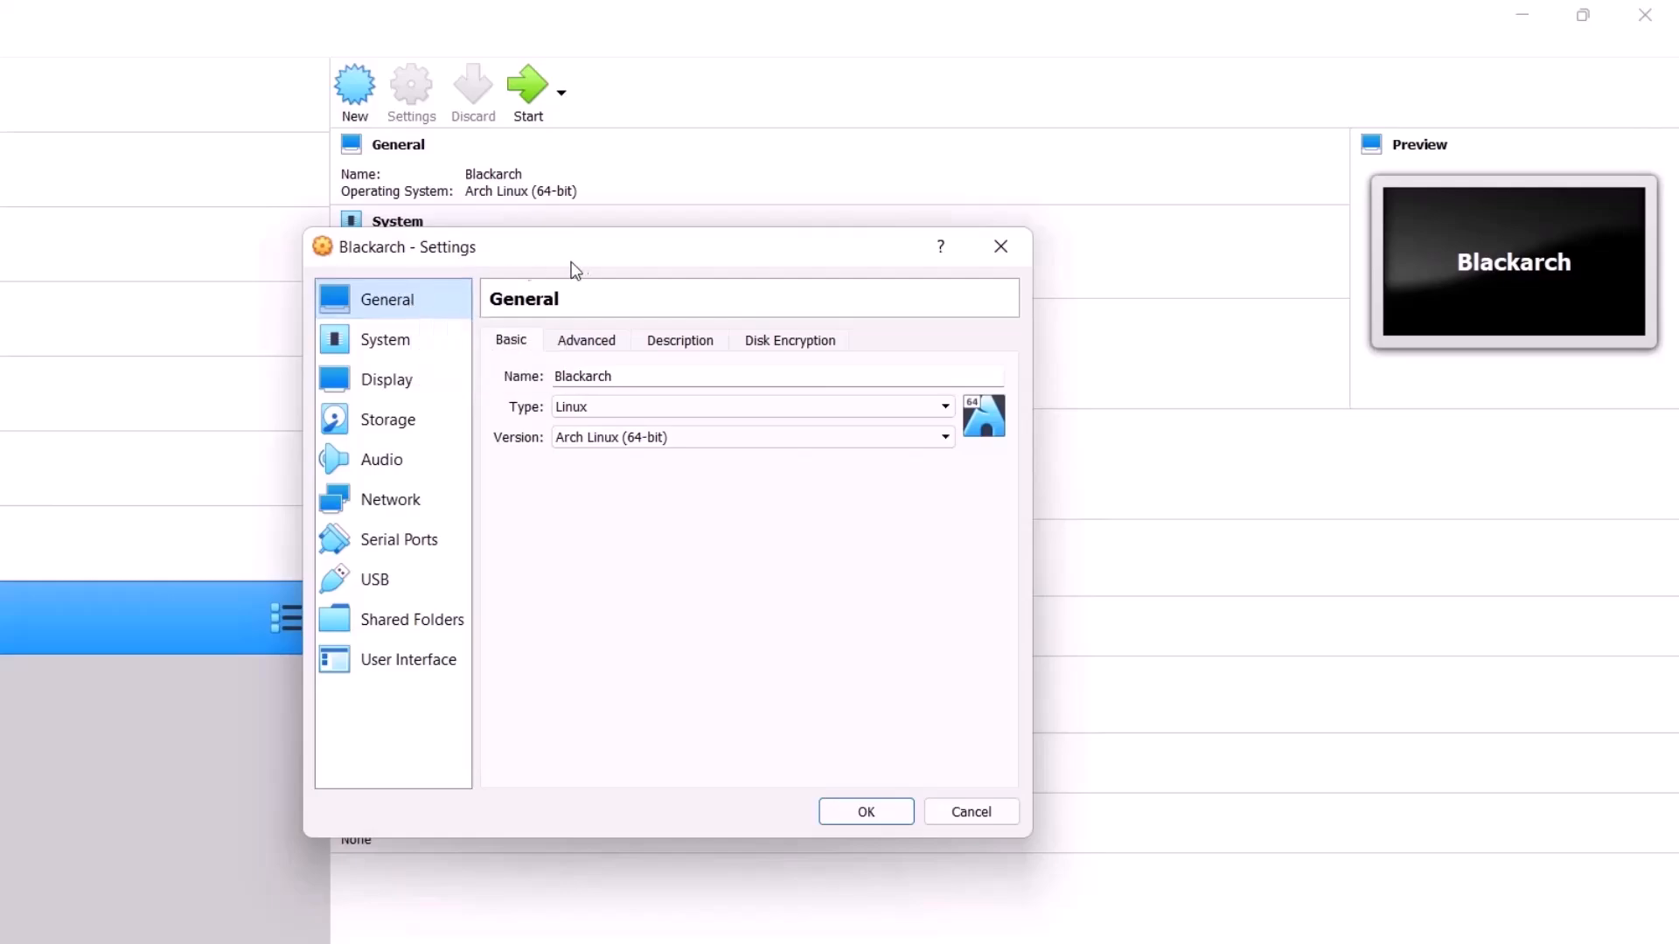
{"action": "left_click", "coordinate": [600, 350]}
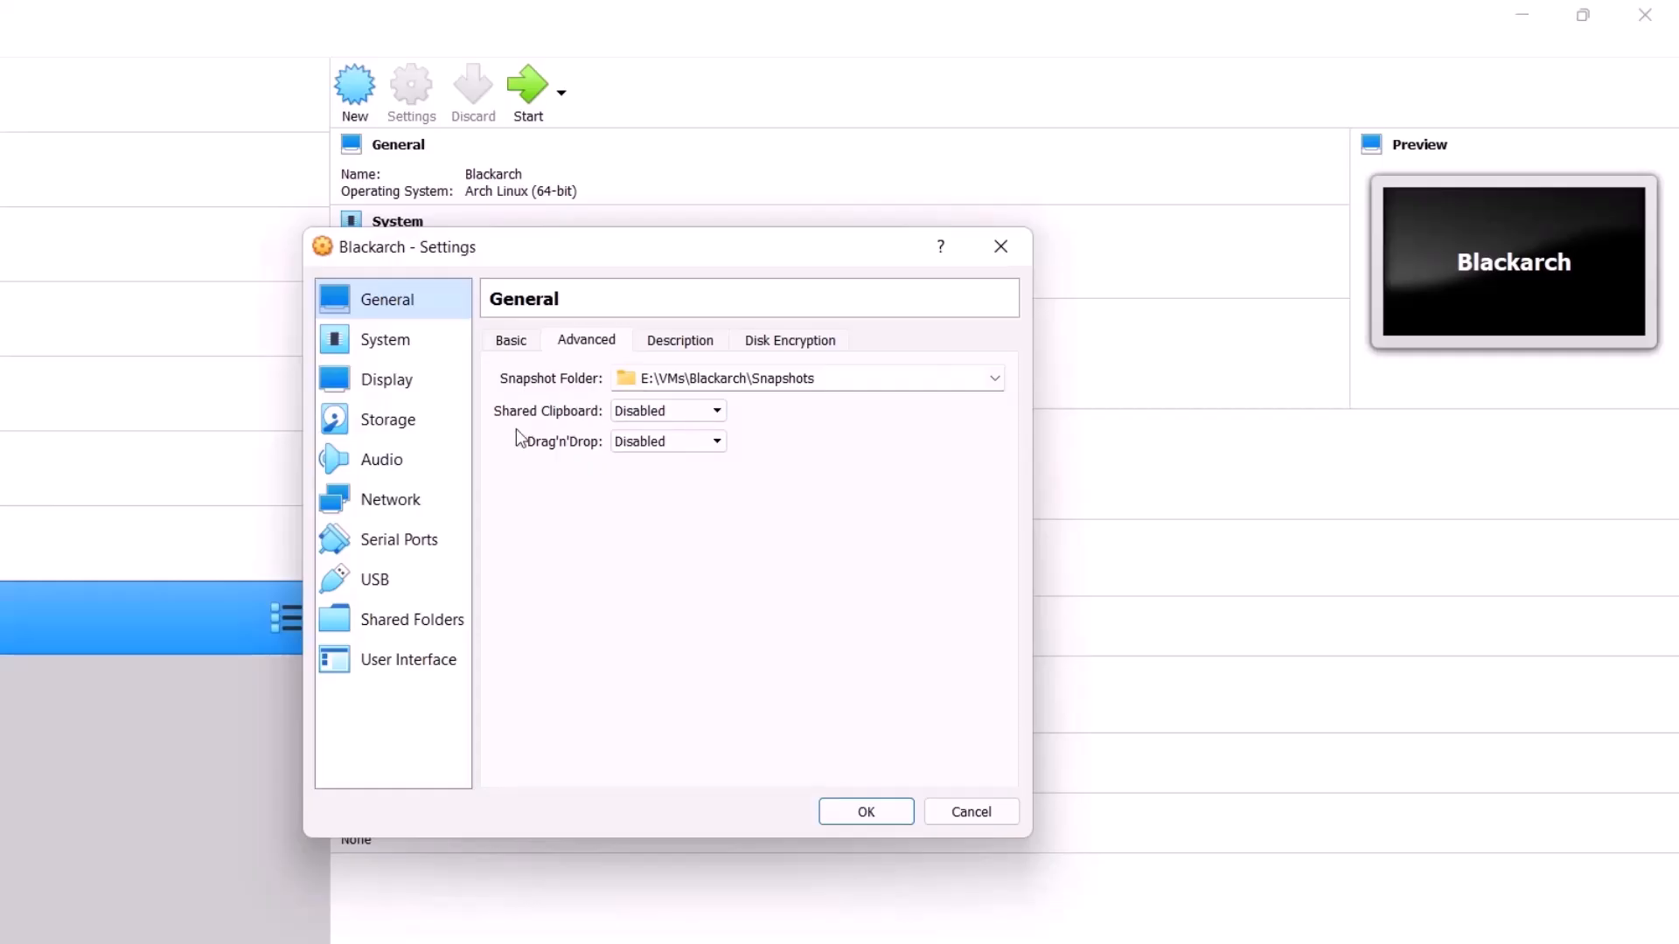
{"action": "left_click", "coordinate": [640, 416]}
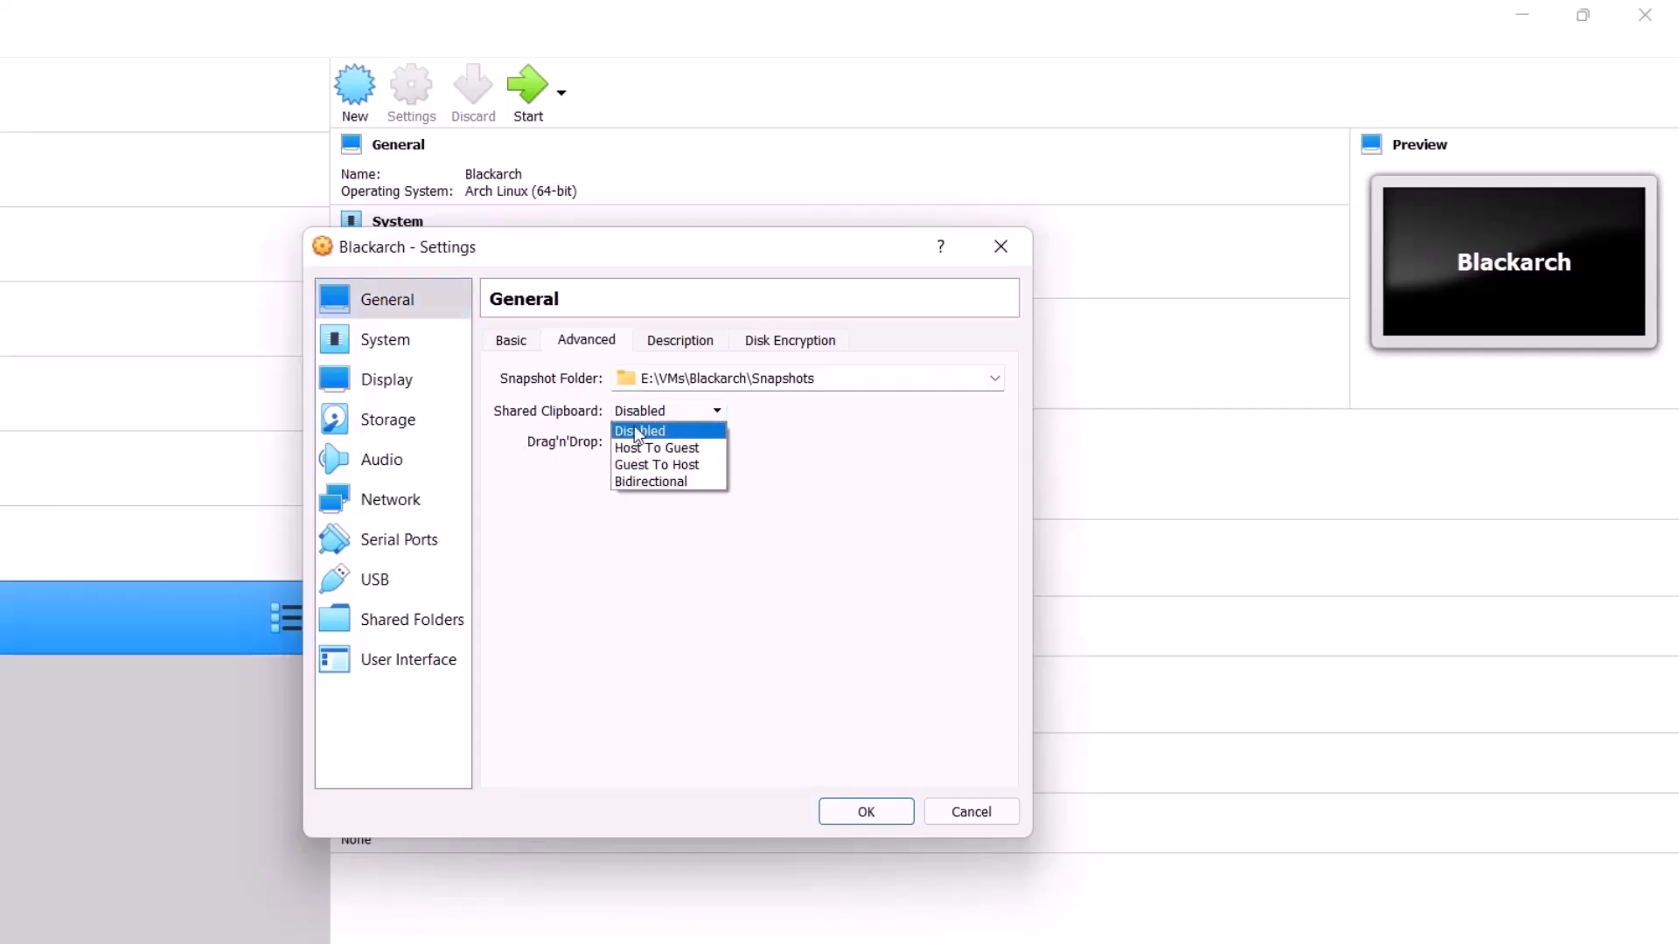
{"action": "left_click", "coordinate": [628, 466]}
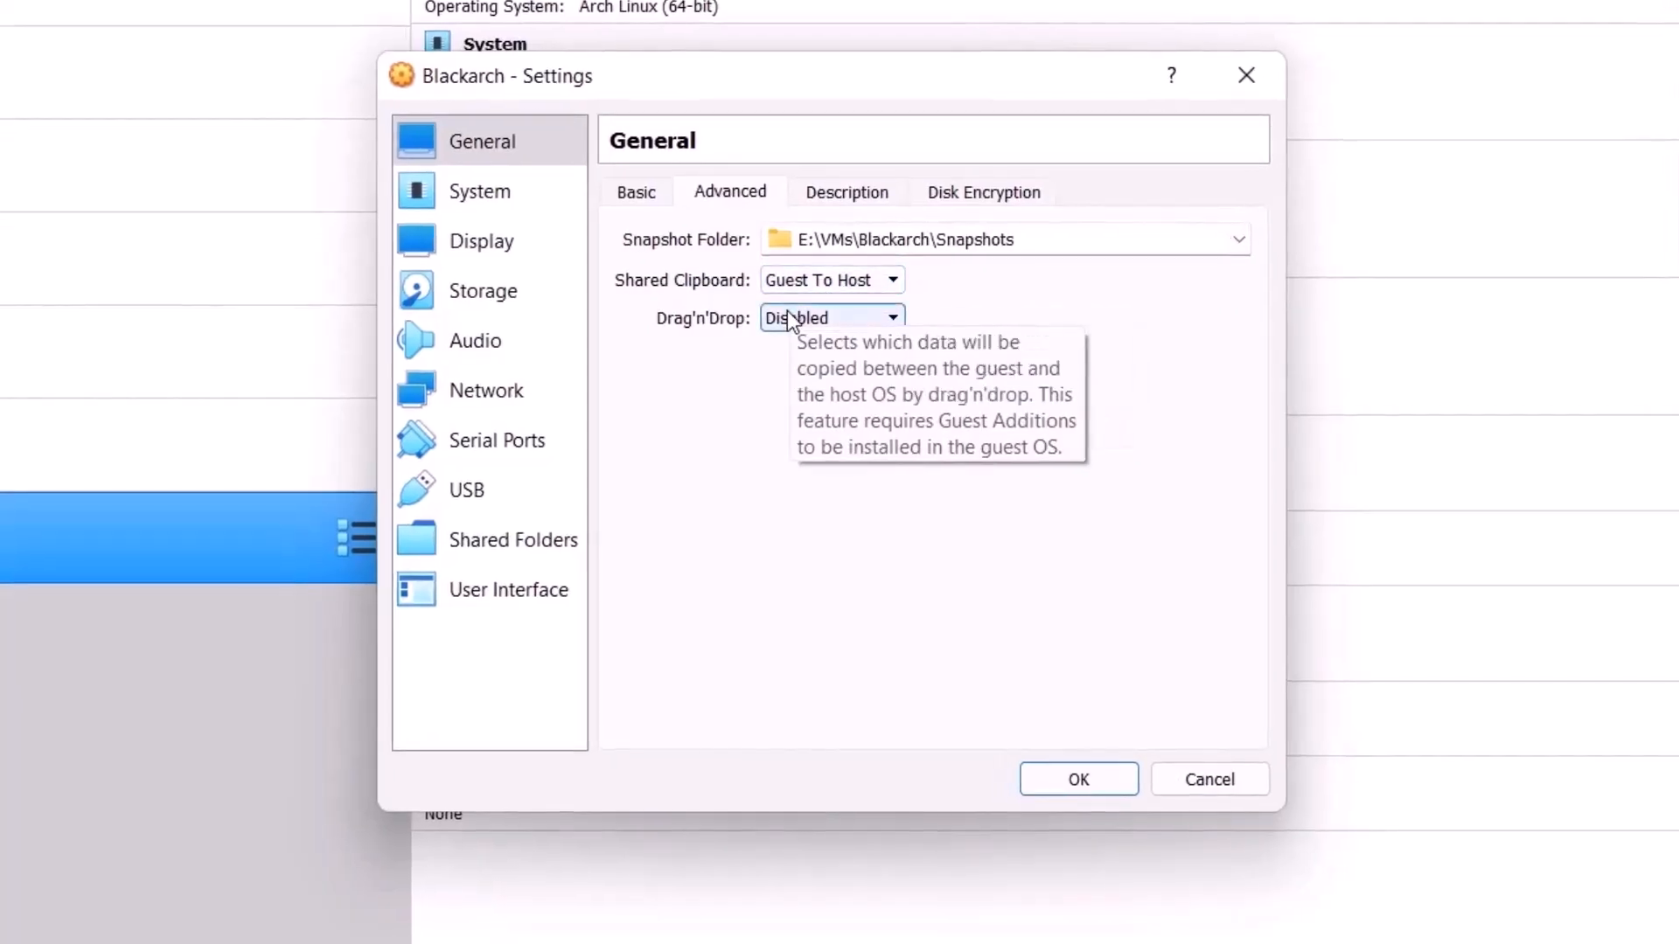
{"action": "left_click", "coordinate": [787, 313]}
{"action": "left_click", "coordinate": [804, 407]}
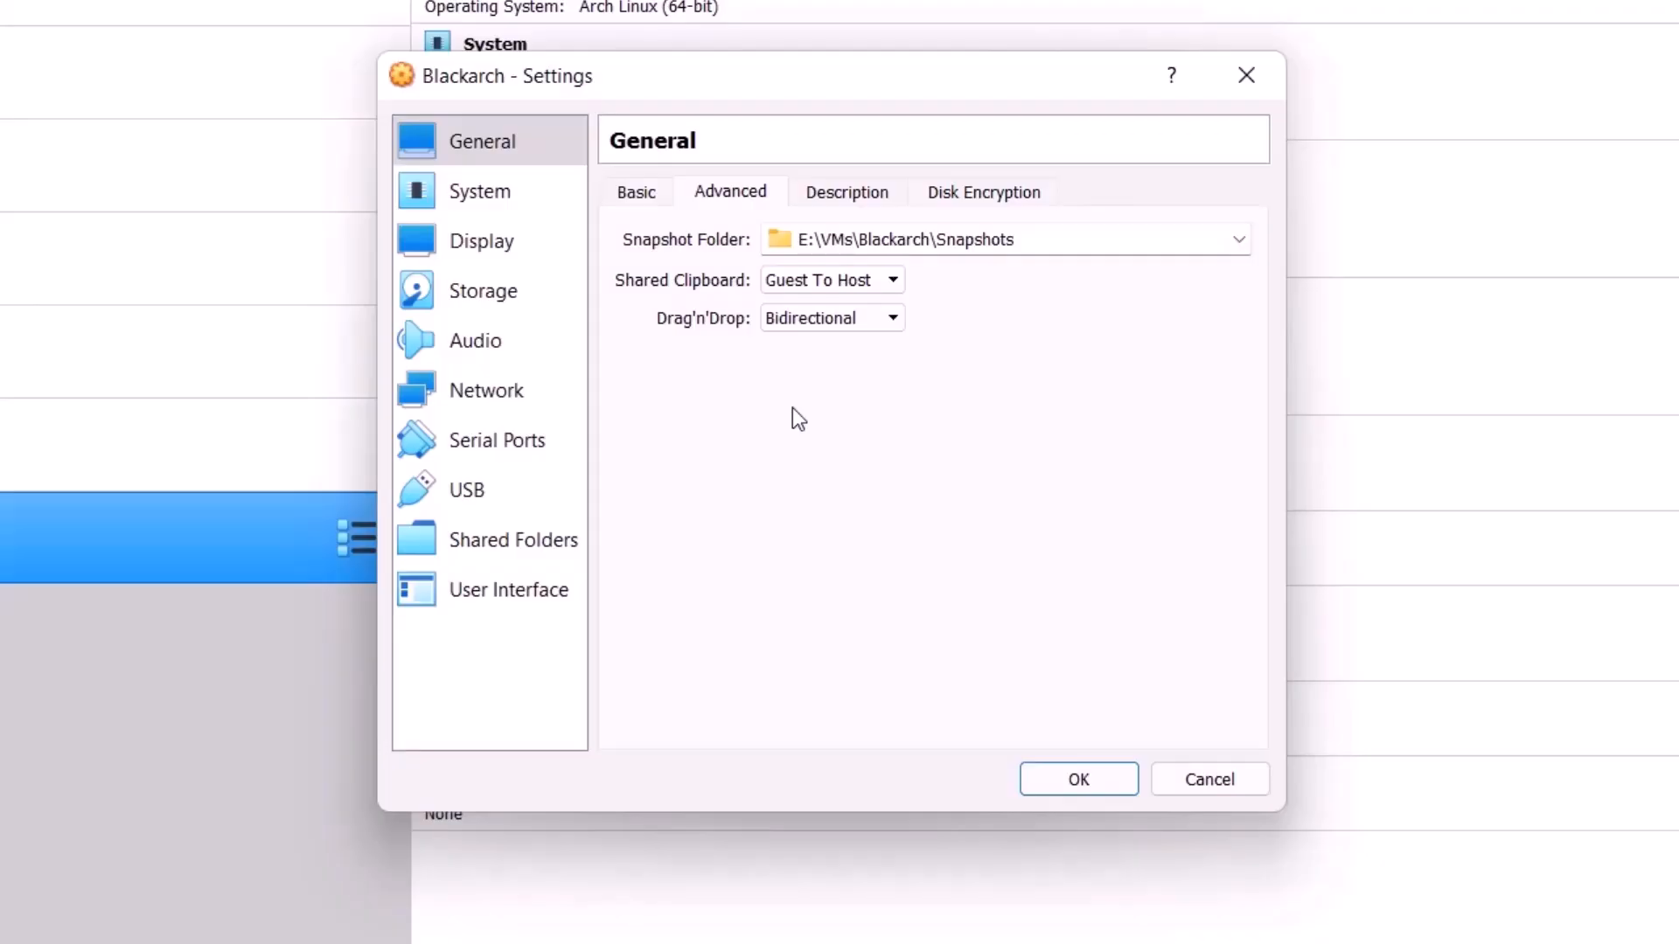
Step: Look over the machine's description, disk encryption, basic and display settings
{"action": "left_click", "coordinate": [855, 199]}
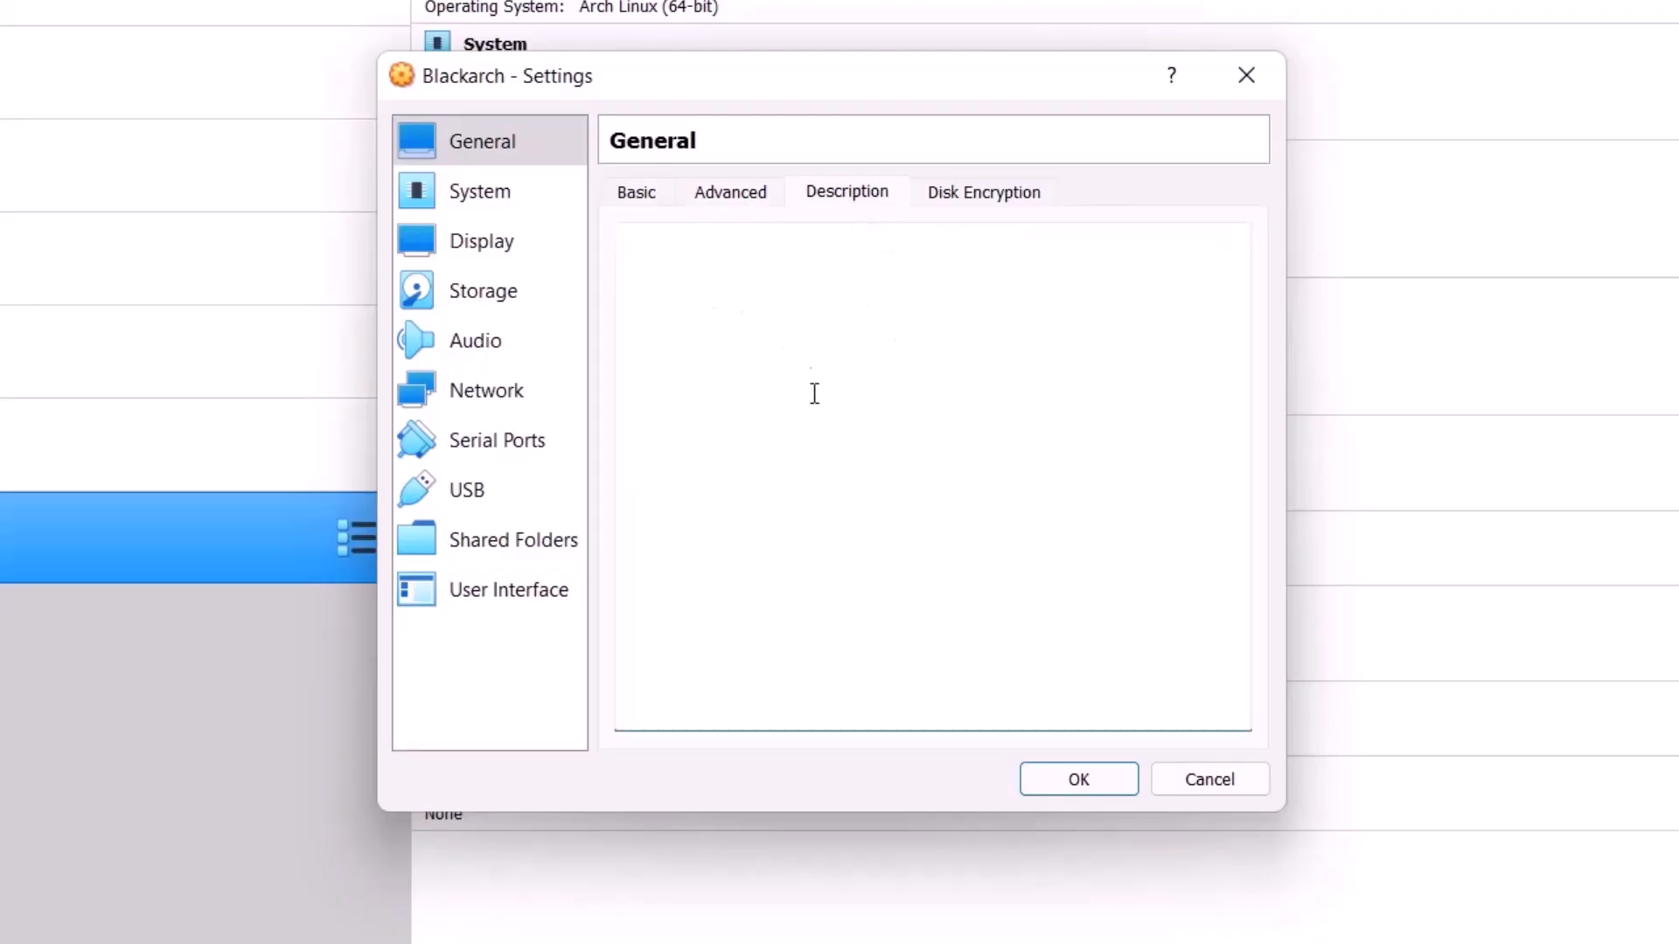
{"action": "left_click", "coordinate": [972, 202]}
{"action": "left_click", "coordinate": [650, 199]}
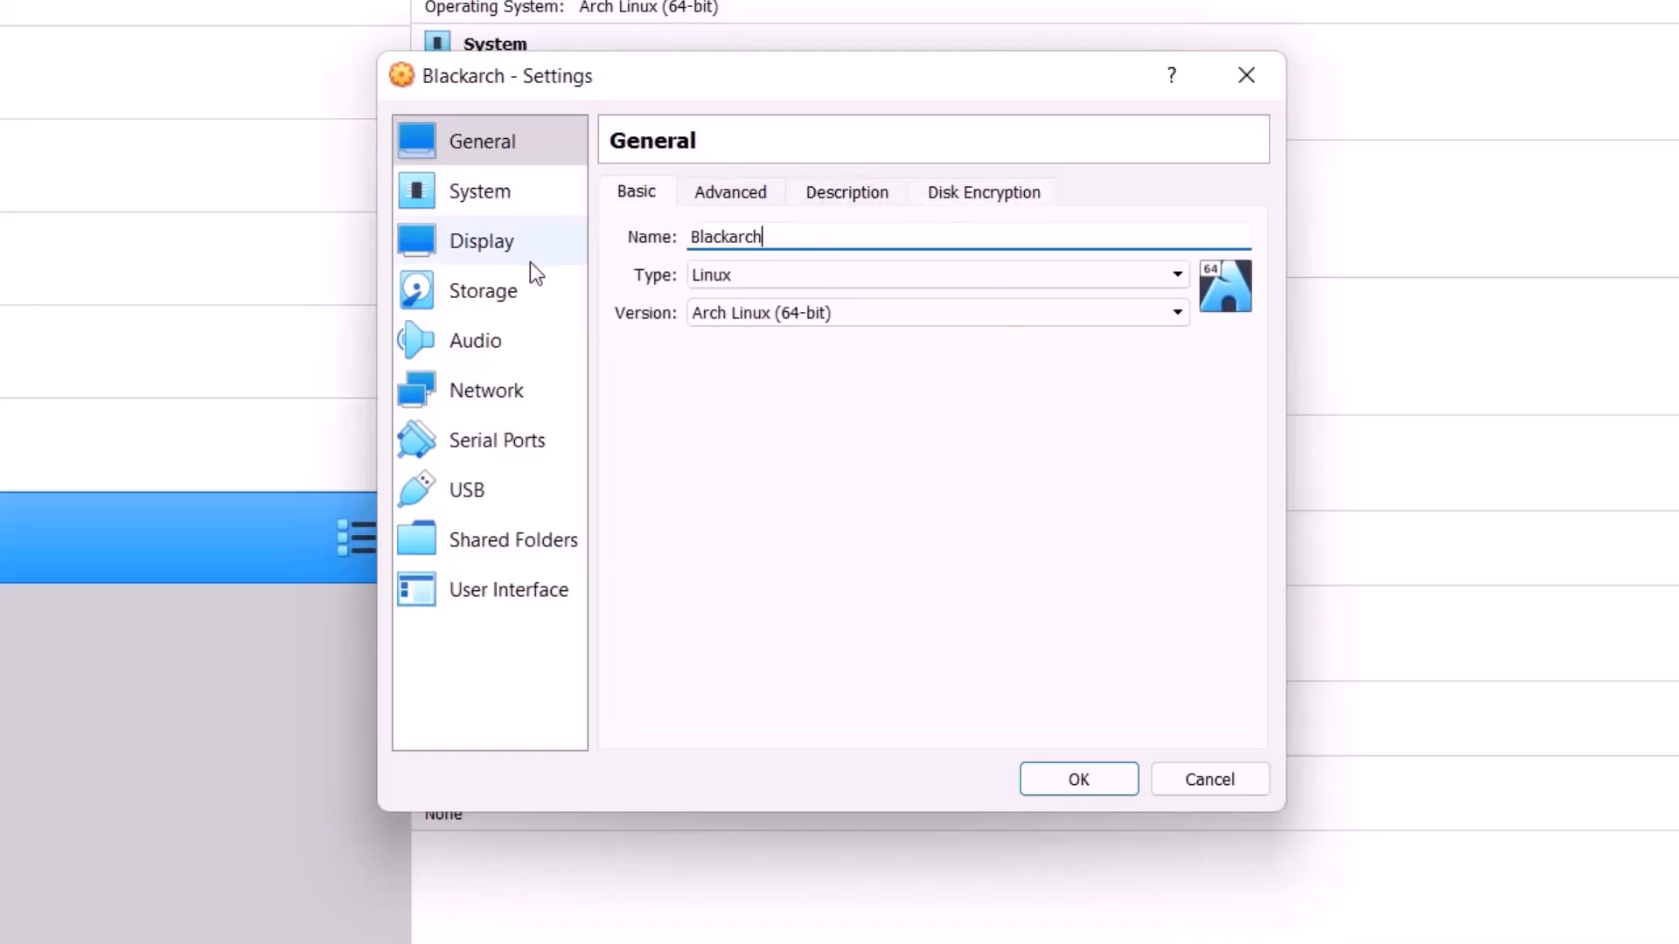
{"action": "left_click", "coordinate": [531, 262]}
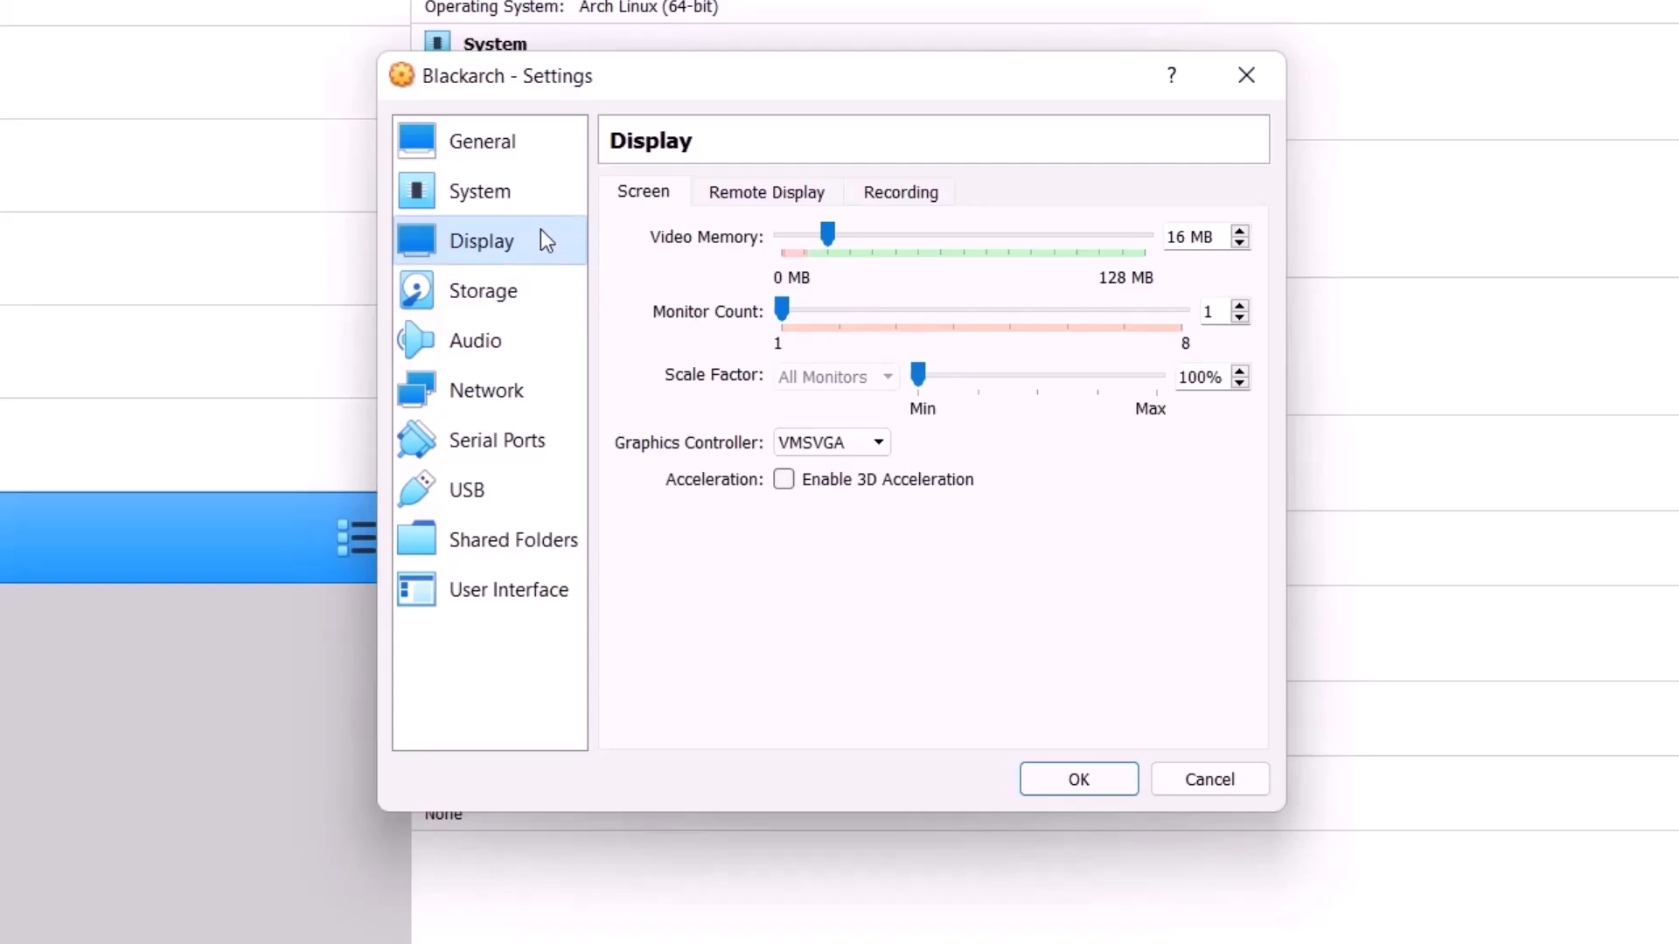
Step: Attach the blackarch-linux-full-2021.09.01-x86_64 image from D:\ISO Files to the empty IDE optical drive
{"action": "left_click", "coordinate": [519, 292]}
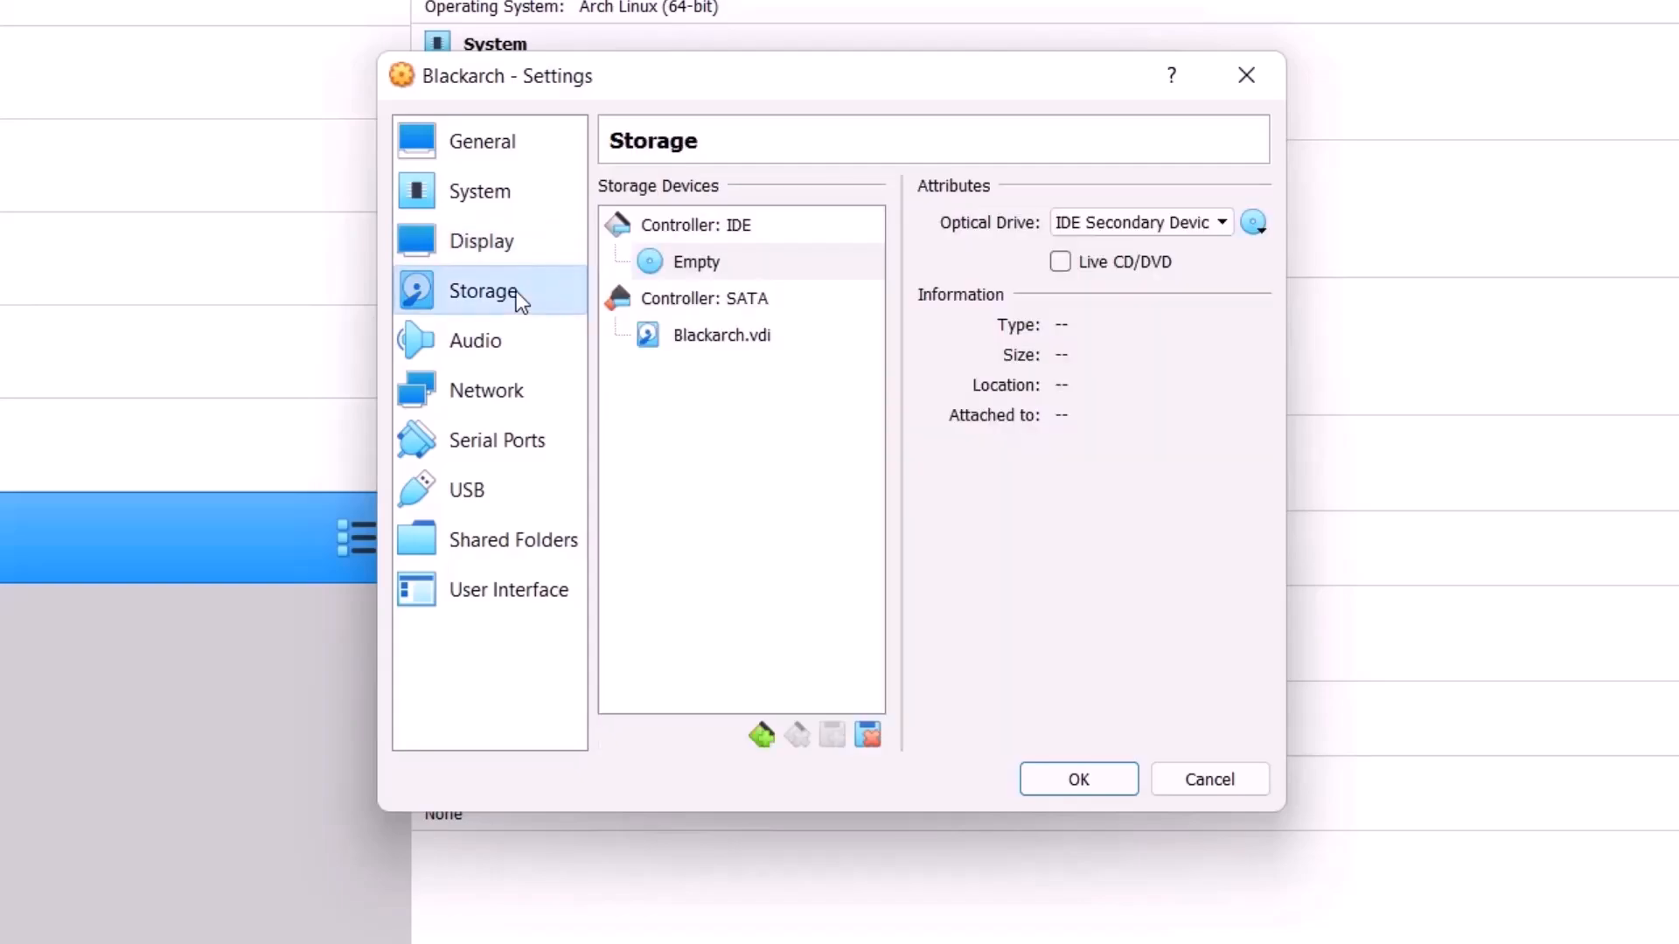
{"action": "left_click", "coordinate": [685, 265]}
{"action": "left_click", "coordinate": [1253, 225]}
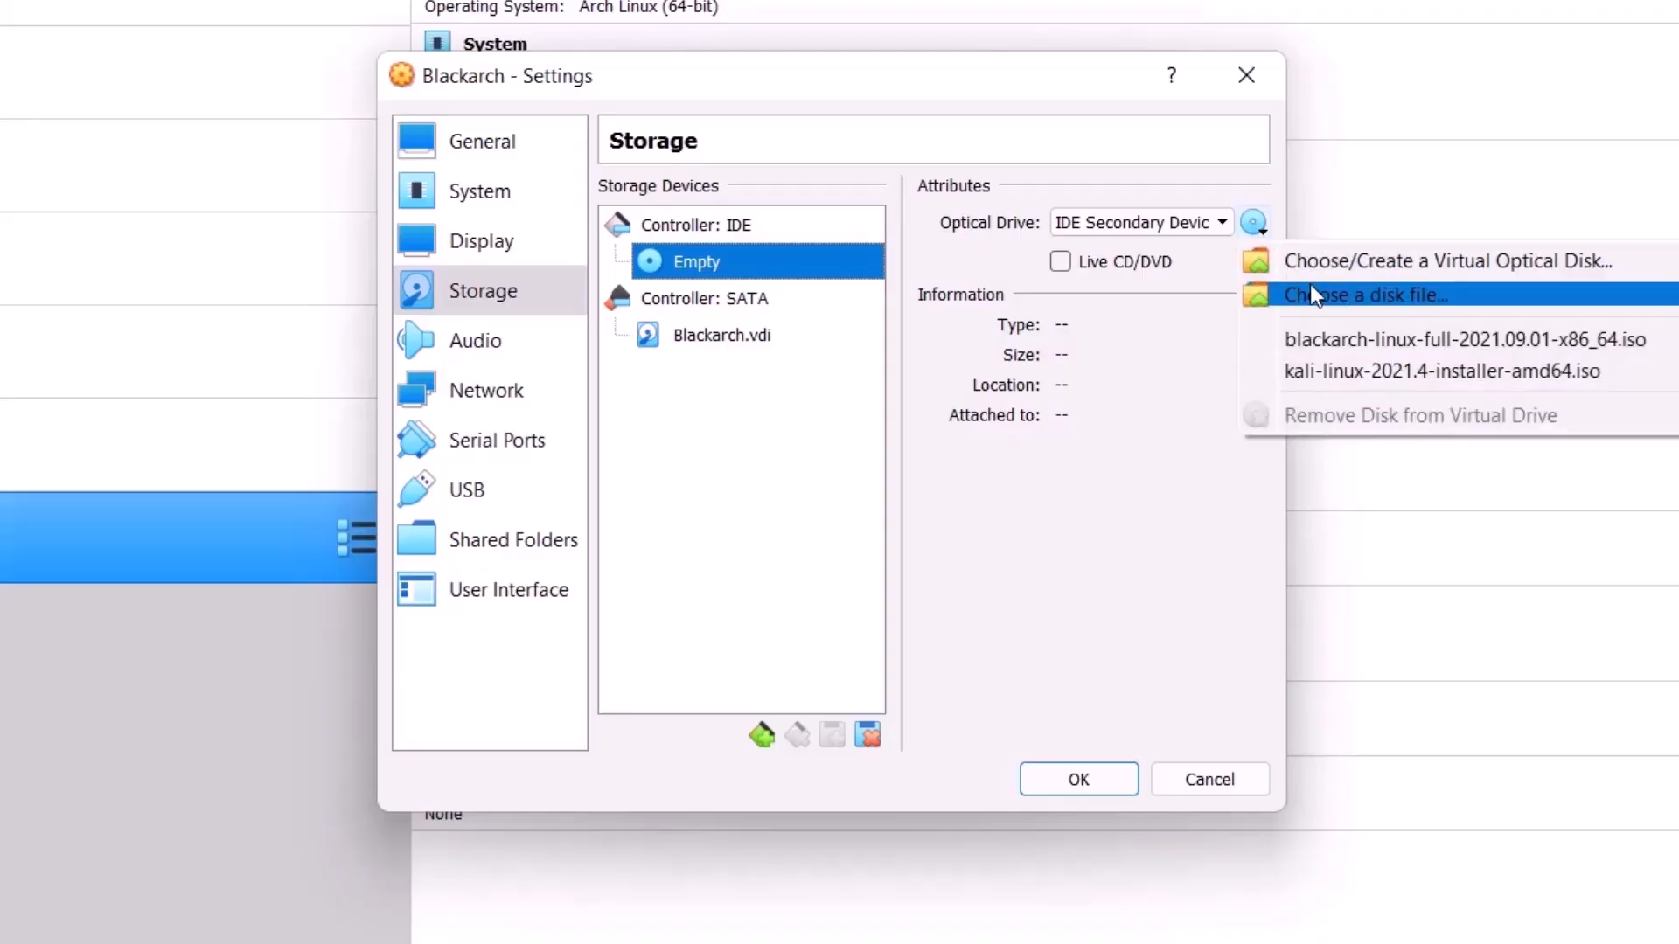
{"action": "left_click", "coordinate": [1314, 294]}
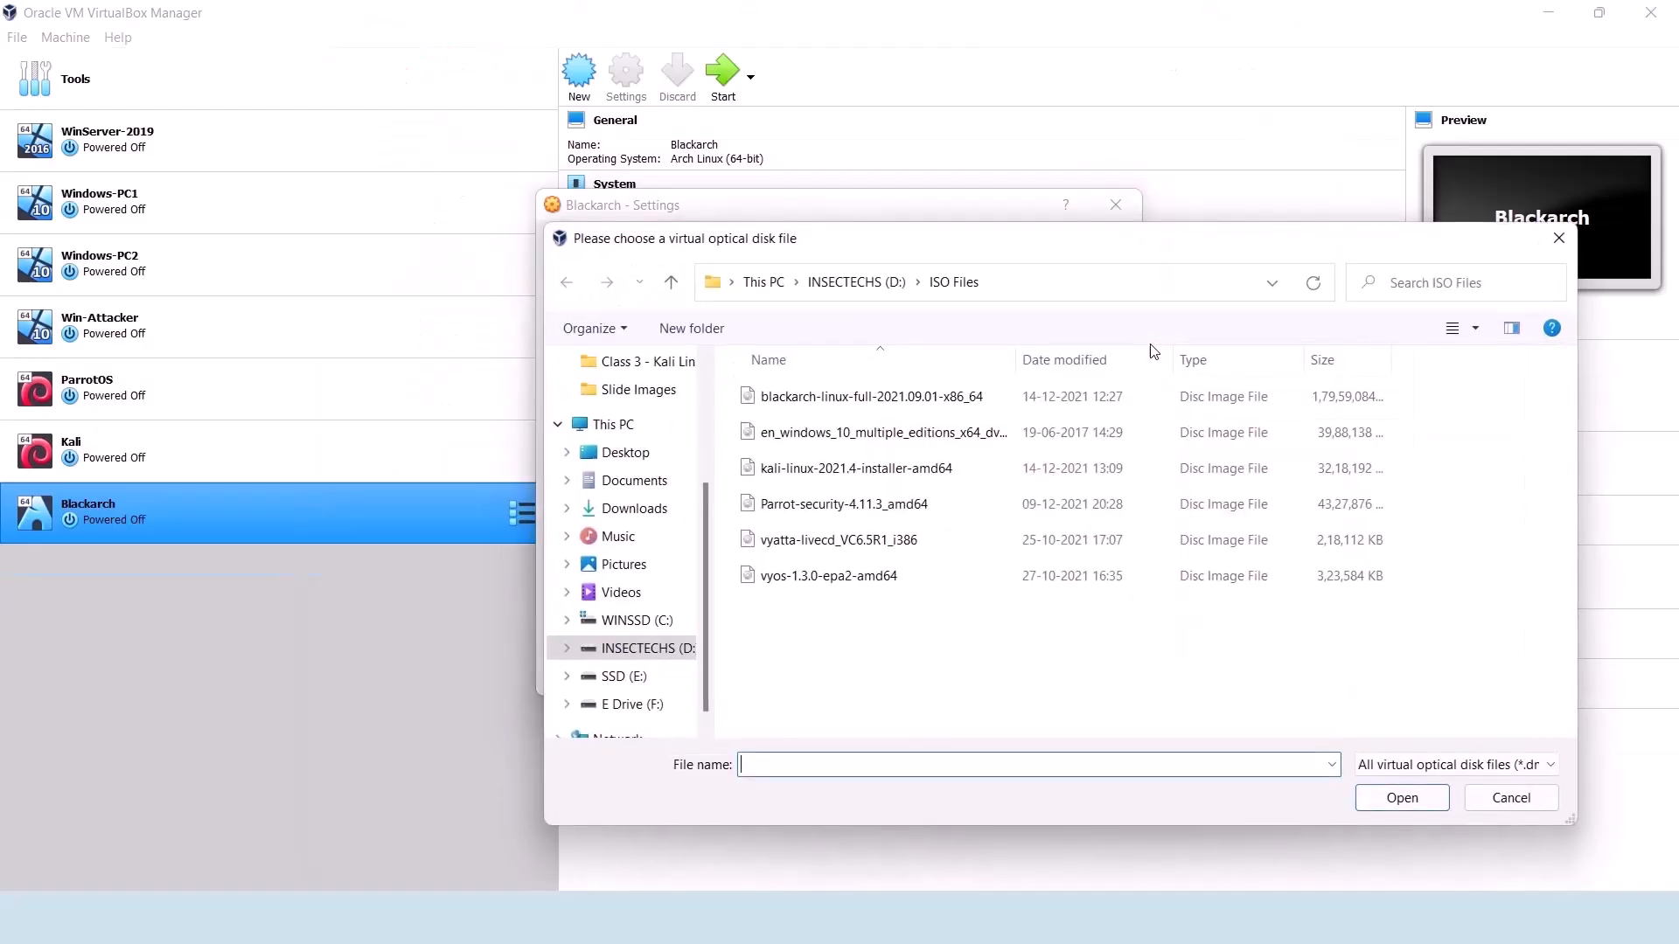
{"action": "left_click", "coordinate": [1031, 285]}
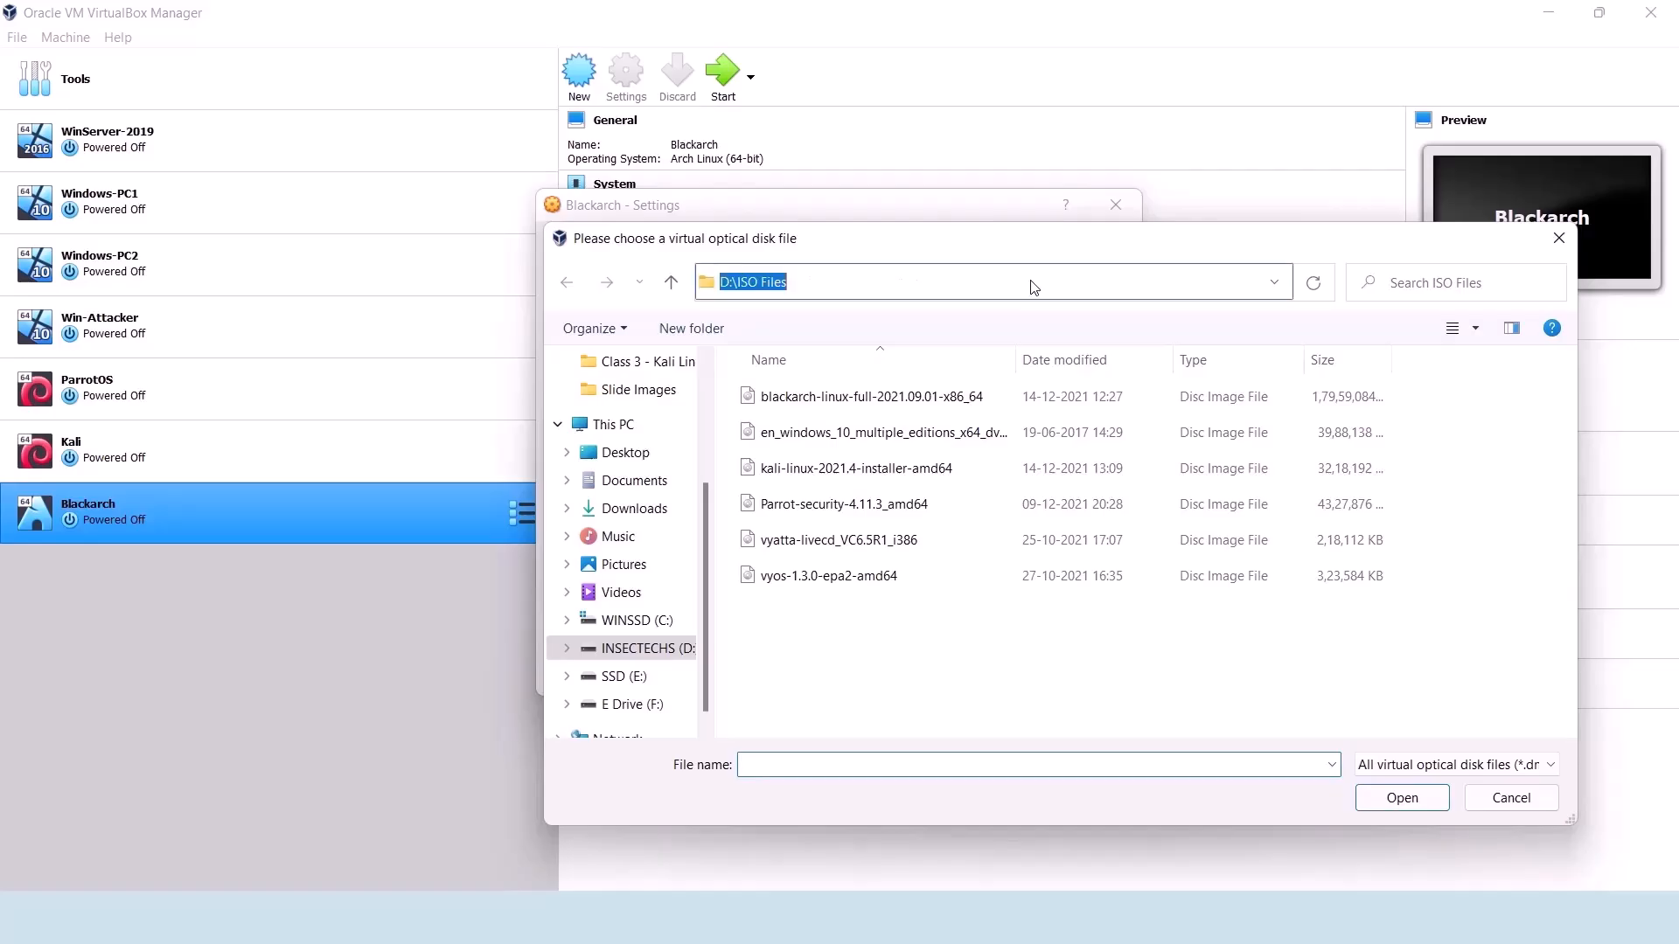
{"action": "left_click", "coordinate": [933, 599]}
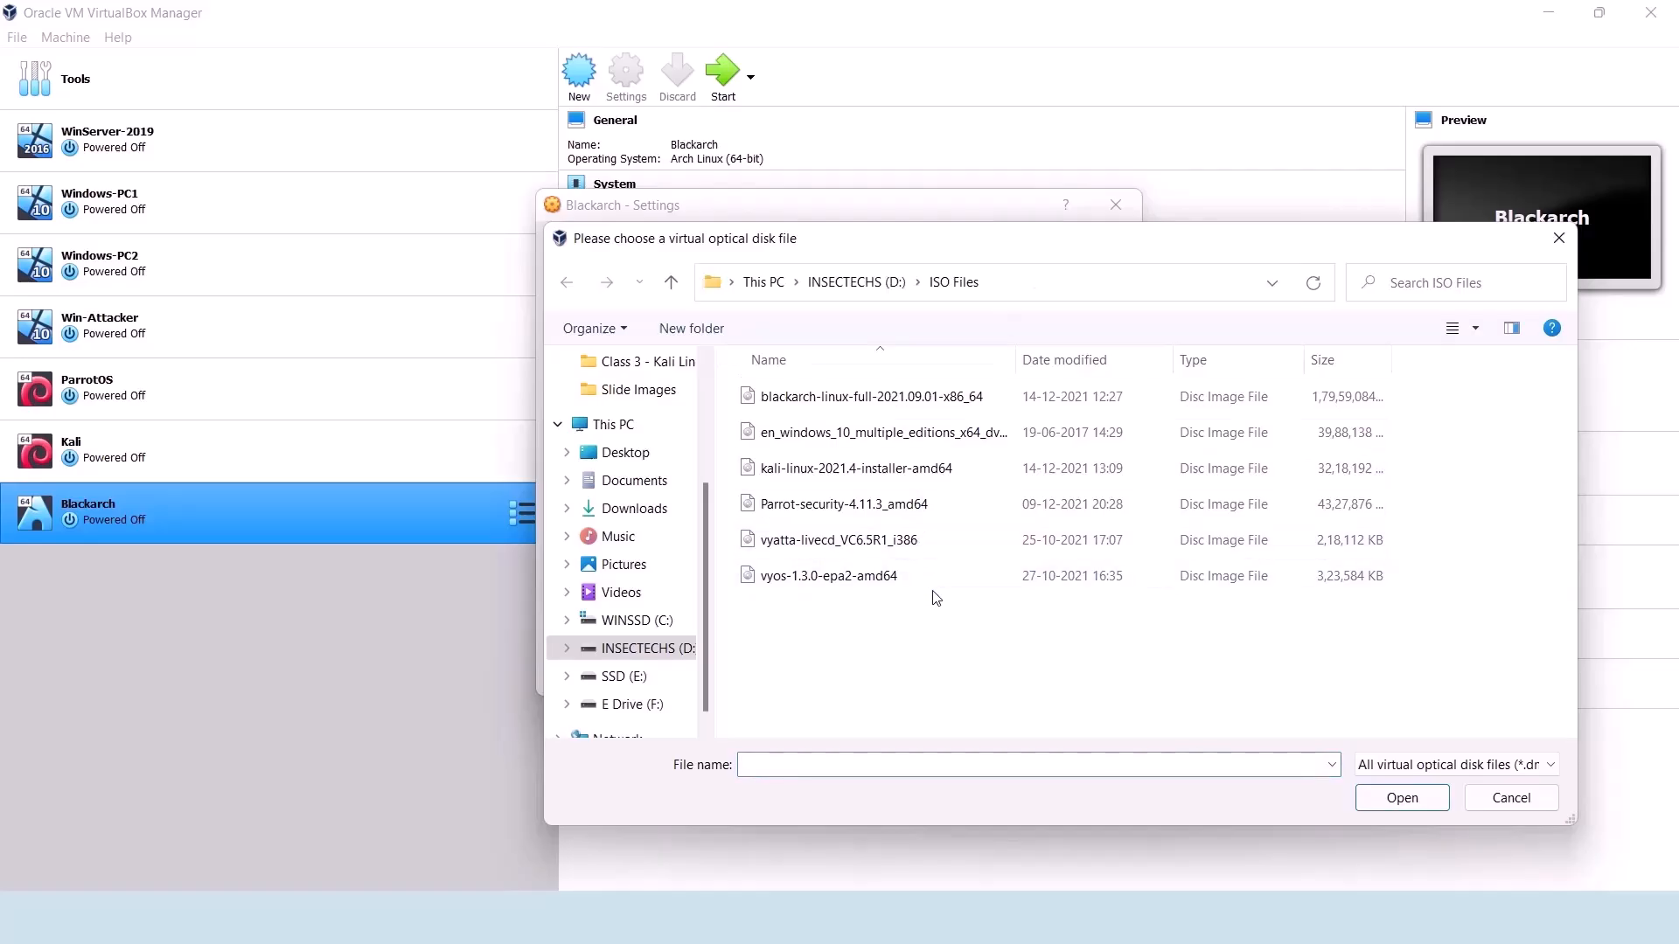
{"action": "left_click", "coordinate": [919, 409]}
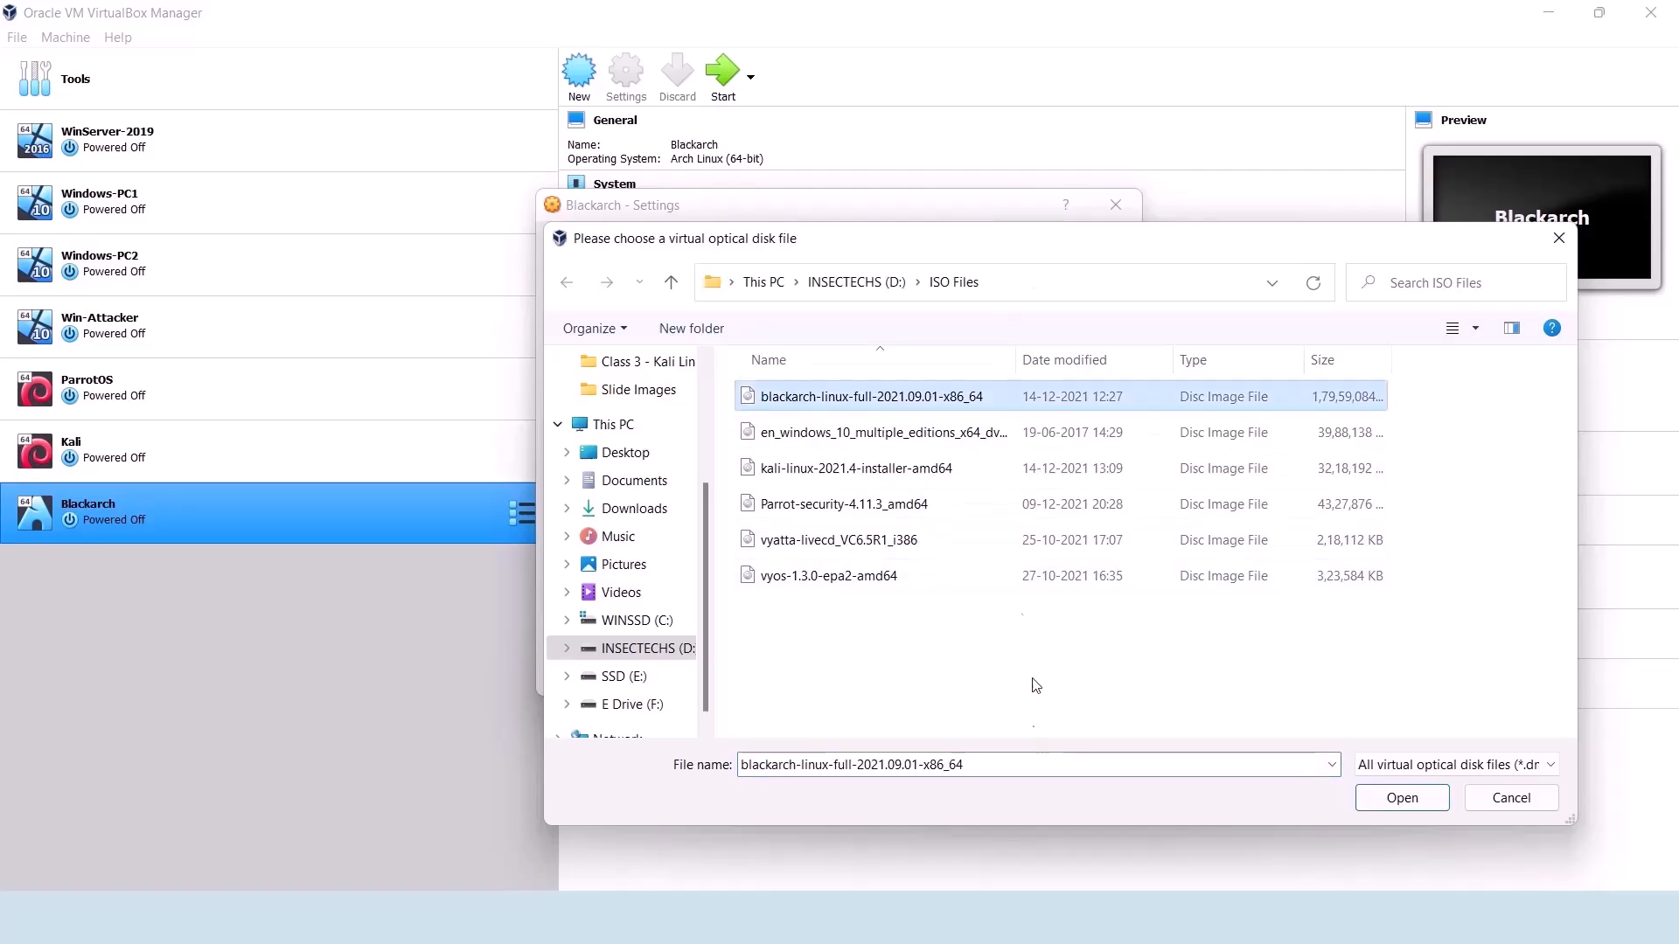
{"action": "left_click", "coordinate": [1400, 798]}
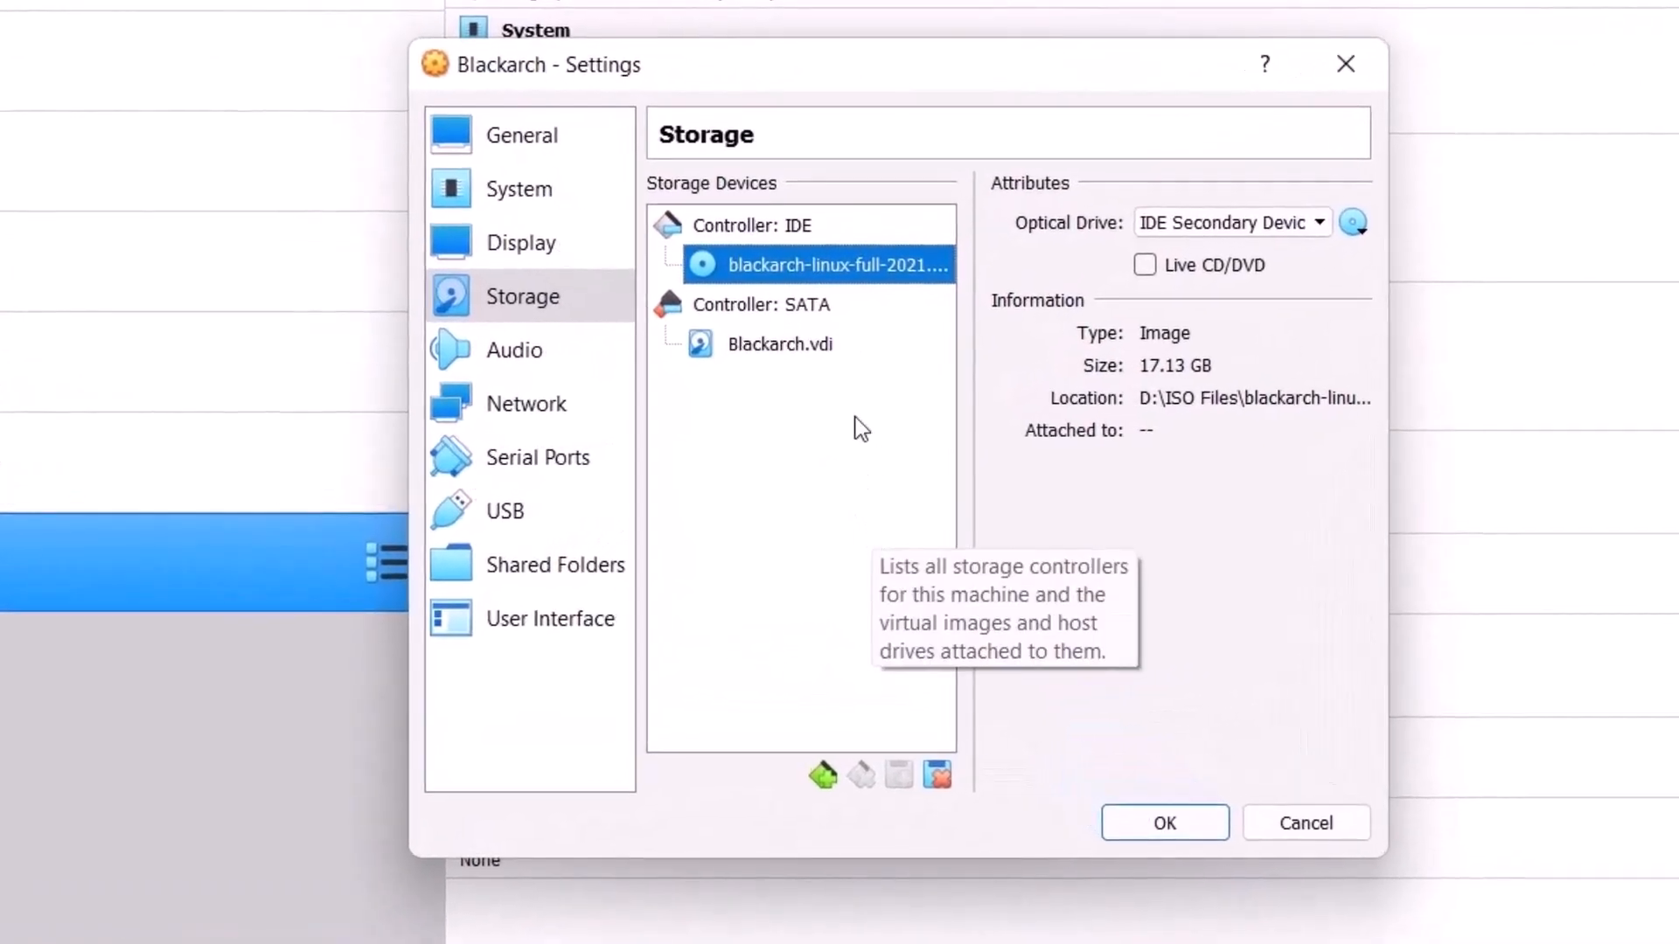
Step: Review the virtual disk, audio, network, serial port, USB, shared folder and user interface settings, and save the machine's settings
{"action": "left_click", "coordinate": [780, 344]}
{"action": "left_click", "coordinate": [524, 351]}
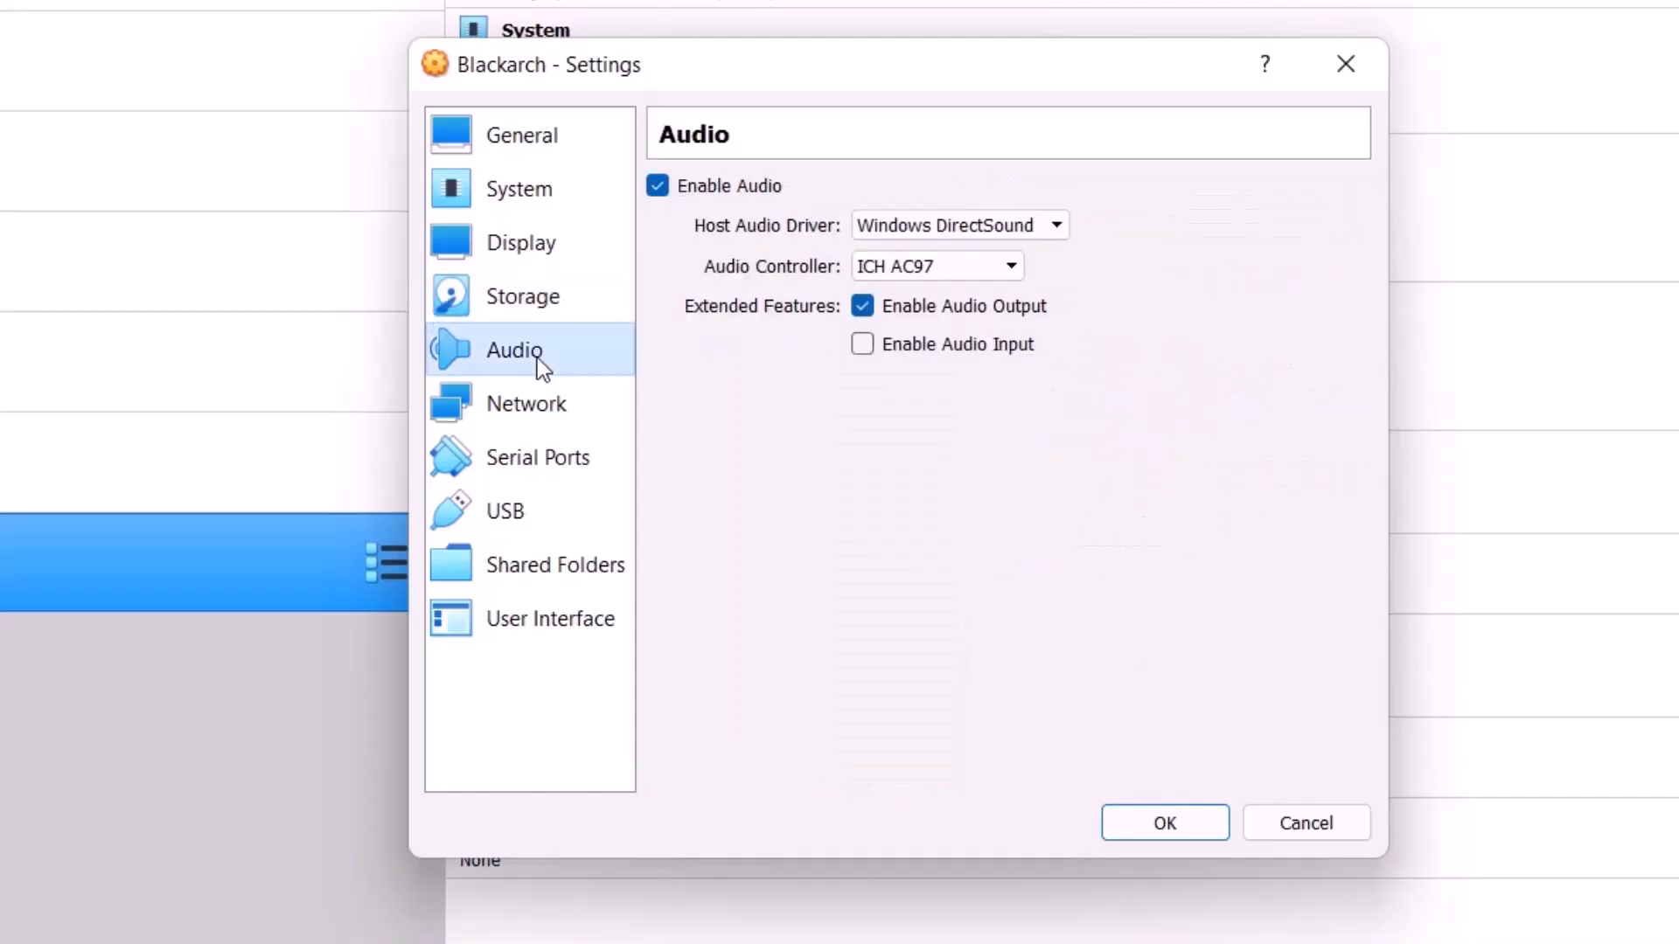
{"action": "left_click", "coordinate": [540, 400]}
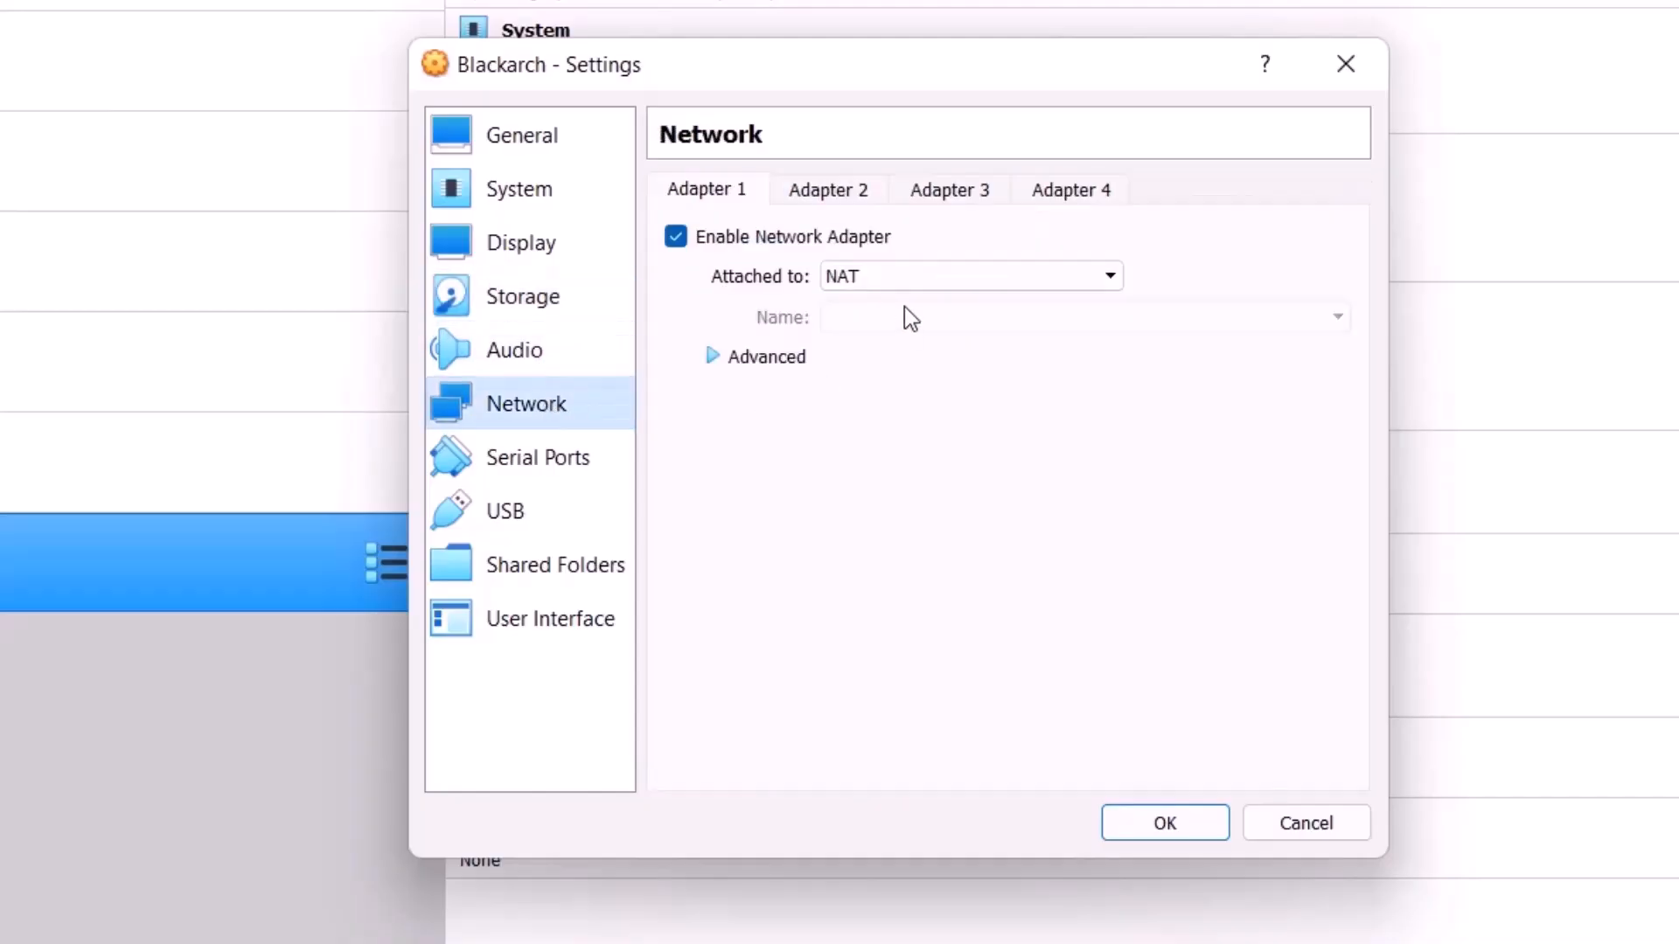
{"action": "left_click", "coordinate": [910, 282]}
{"action": "left_click", "coordinate": [910, 282]}
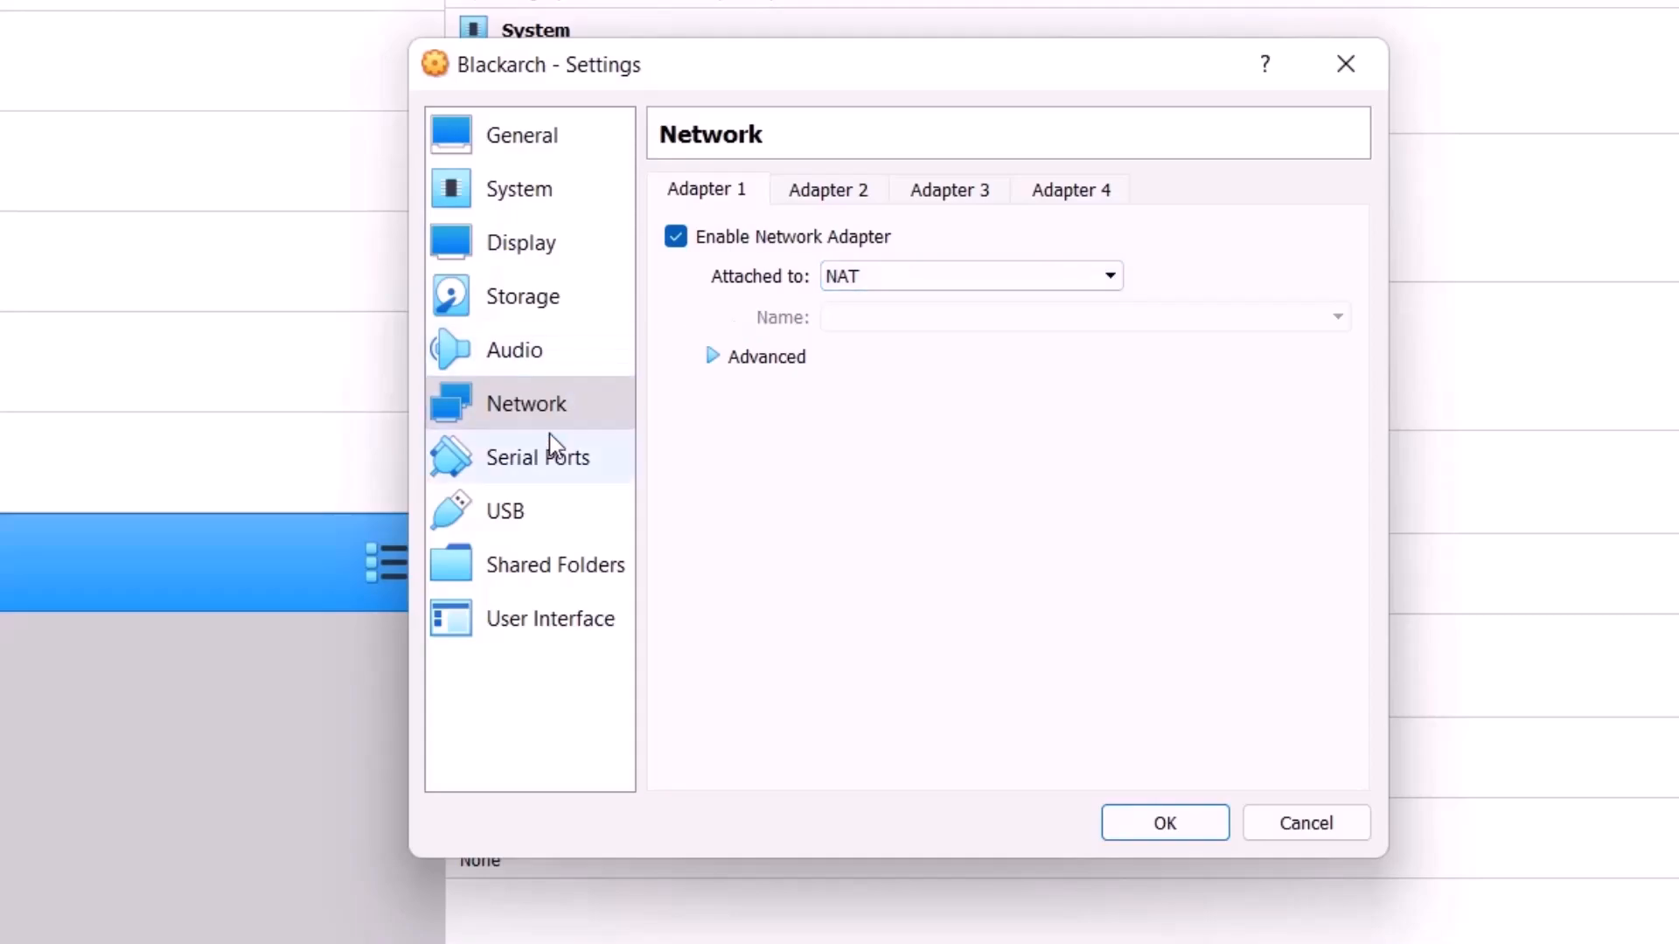
{"action": "left_click", "coordinate": [561, 457]}
{"action": "left_click", "coordinate": [535, 512]}
{"action": "left_click", "coordinate": [555, 564]}
{"action": "left_click", "coordinate": [579, 626]}
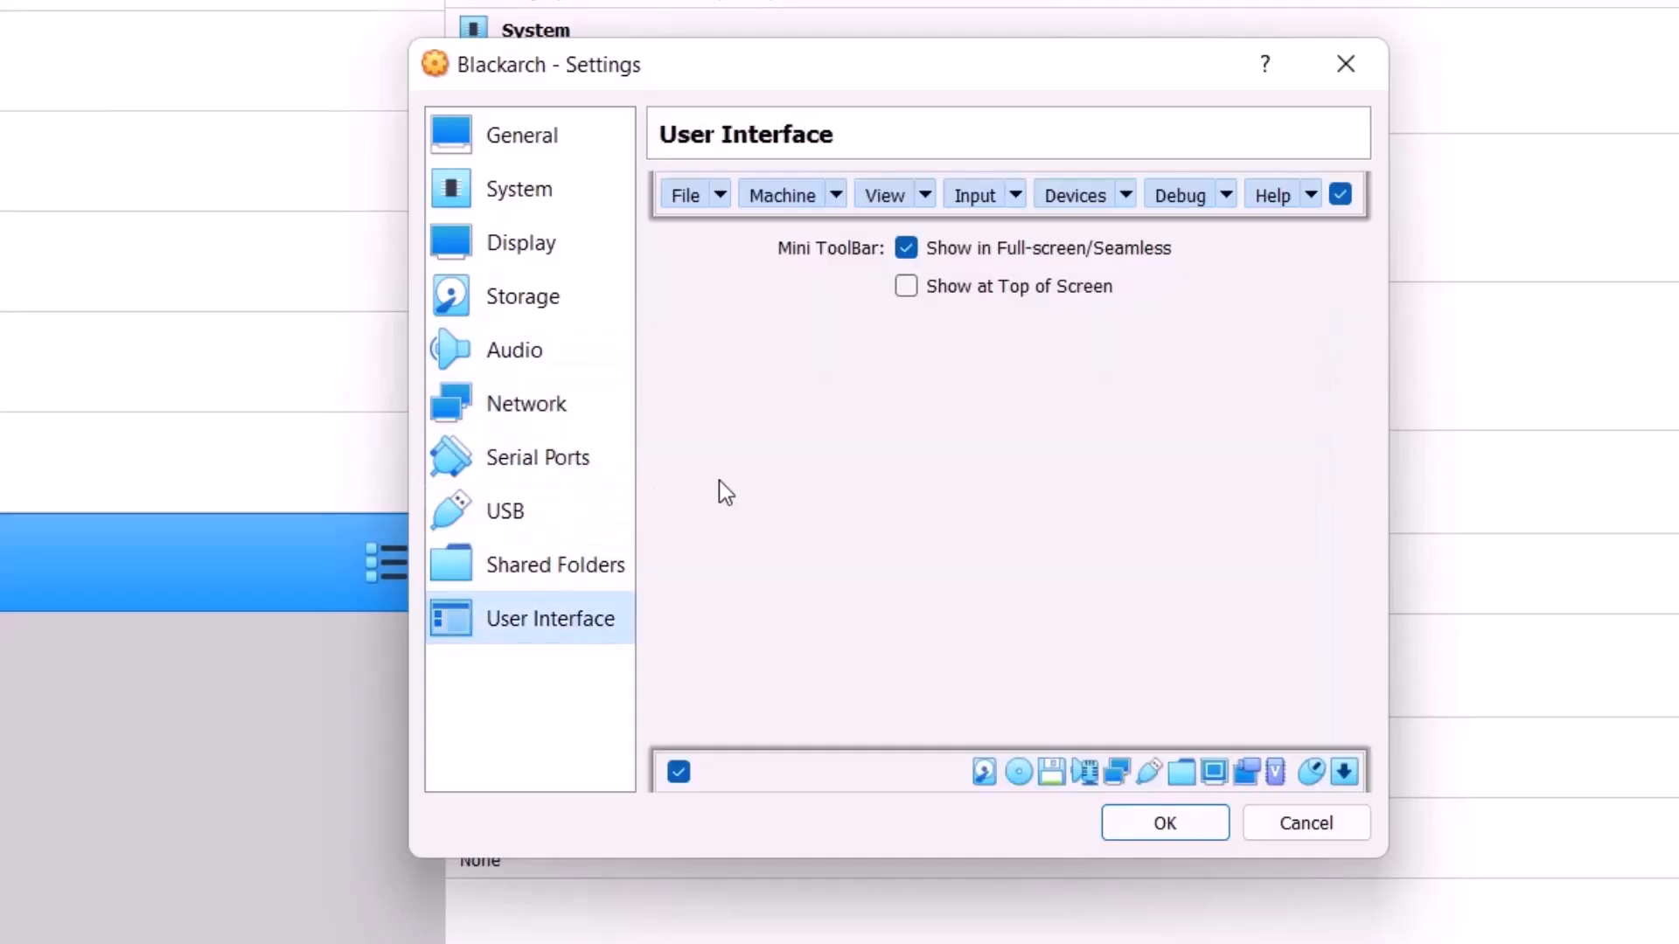
{"action": "left_click", "coordinate": [1169, 822]}
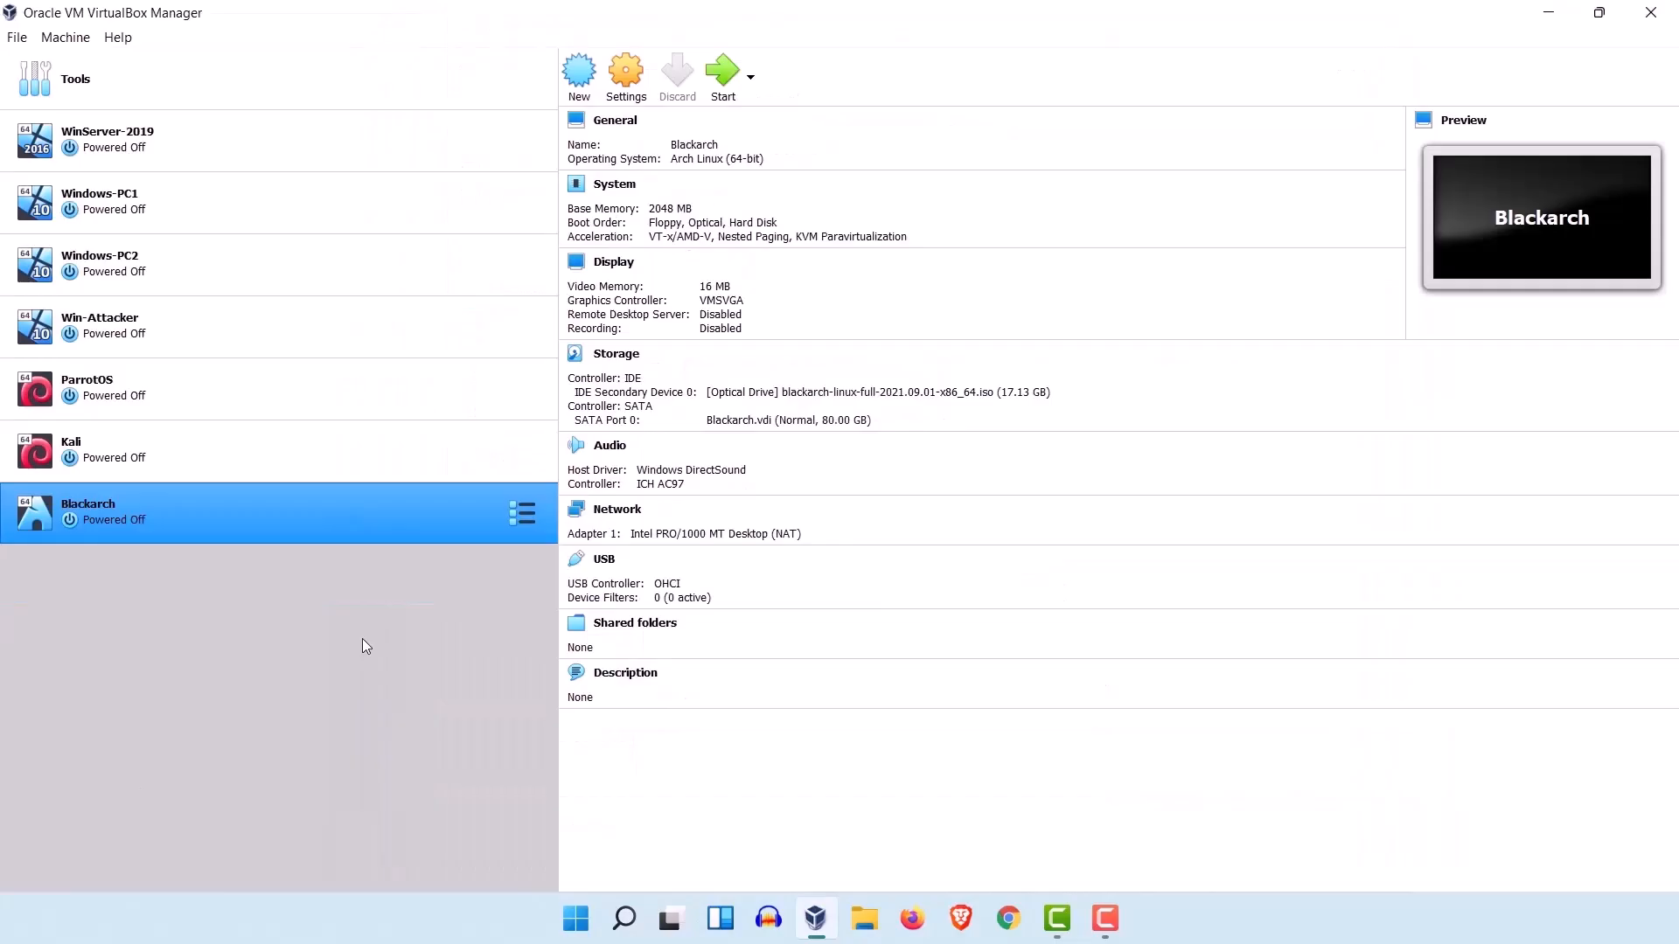
Step: Start the Blackarch virtual machine and minimize the VirtualBox Manager window
{"action": "left_click", "coordinate": [723, 87]}
{"action": "left_click", "coordinate": [1557, 15]}
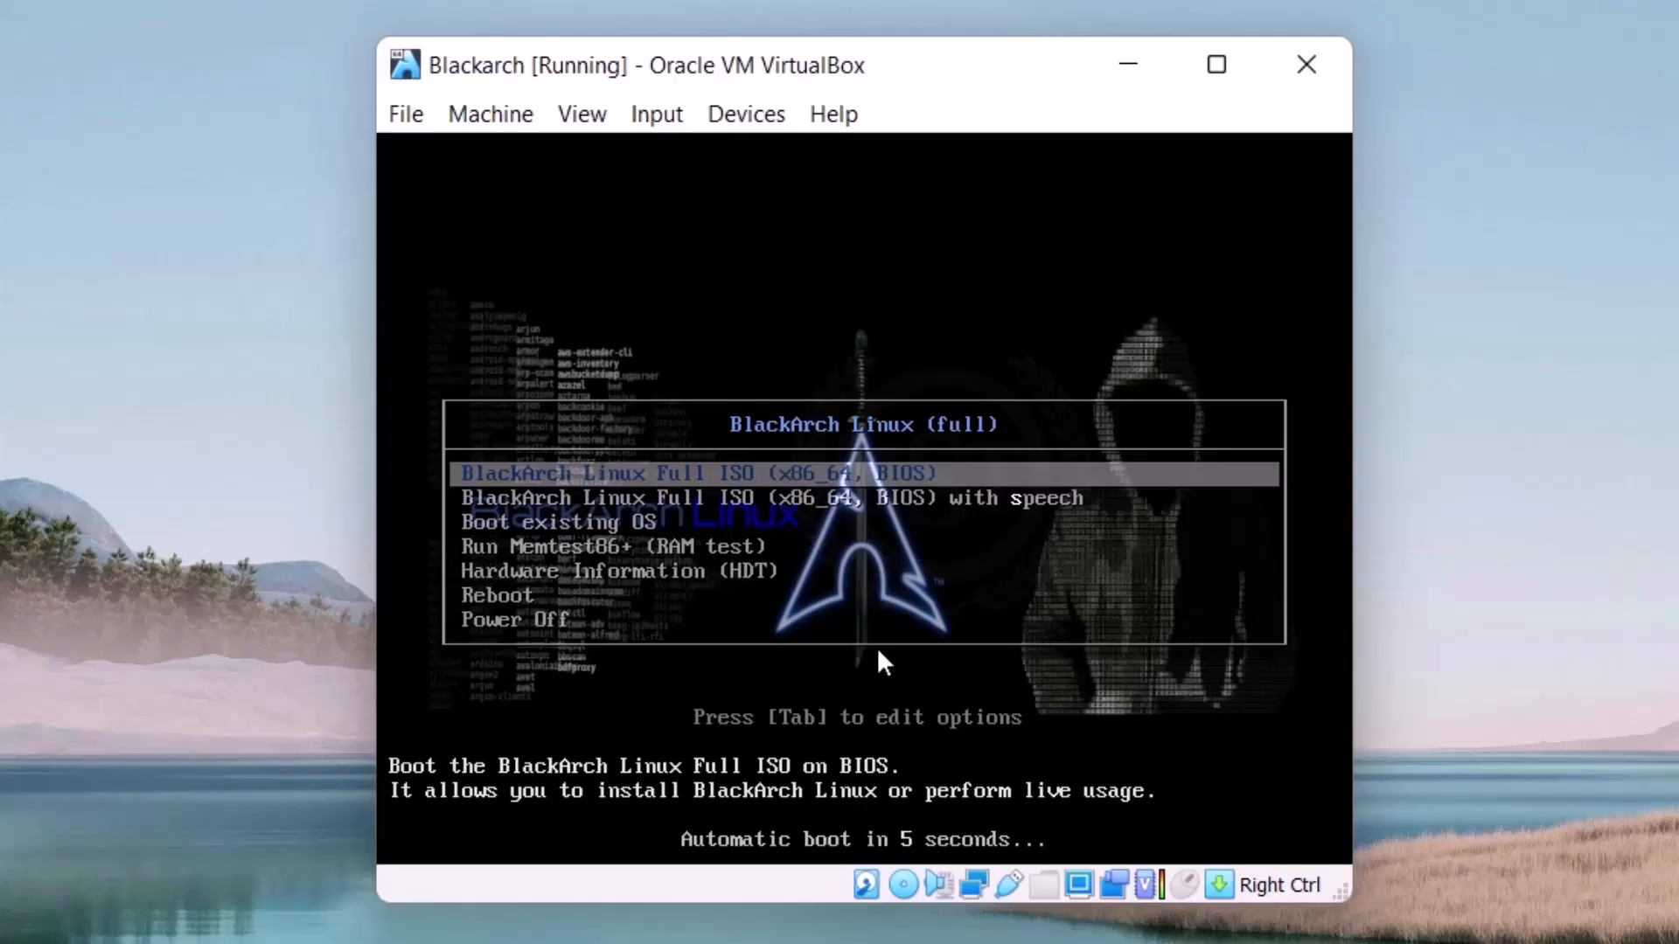
Step: Look through the boot menu entries and go back to BlackArch Linux Full ISO (x86_64, BIOS)
{"action": "key", "text": "Down"}
{"action": "key", "text": "End"}
{"action": "key", "text": "Up"}
{"action": "key", "text": "Up"}
{"action": "key", "text": "Up"}
{"action": "key", "text": "Up"}
{"action": "key", "text": "Up"}
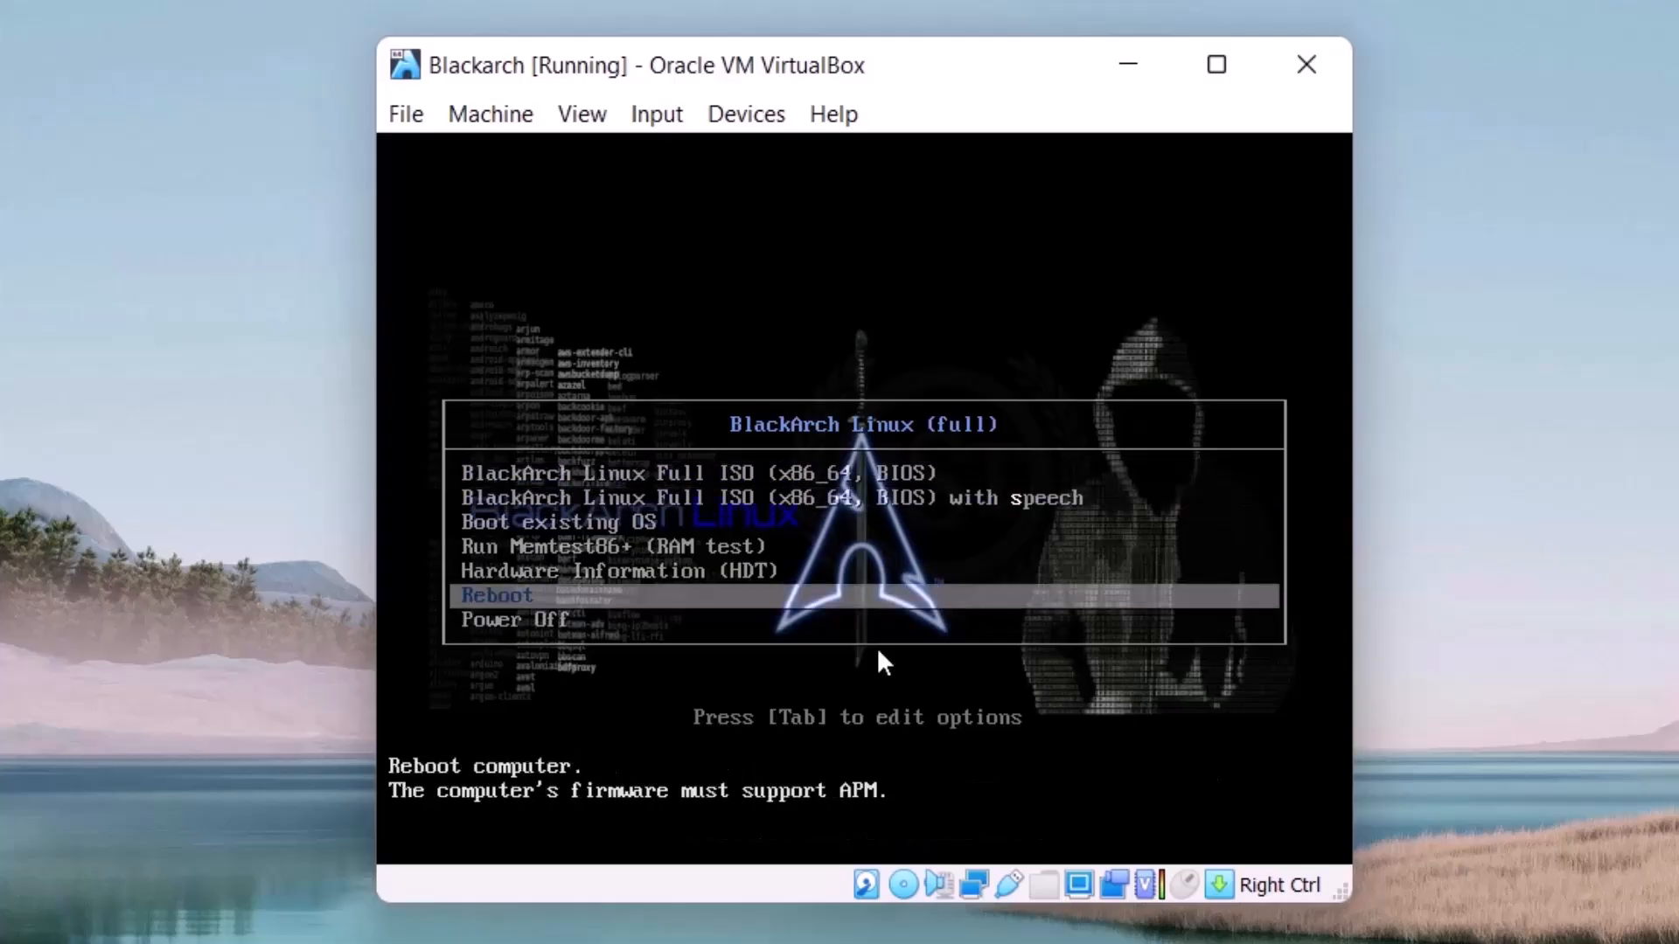
{"action": "key", "text": "Up"}
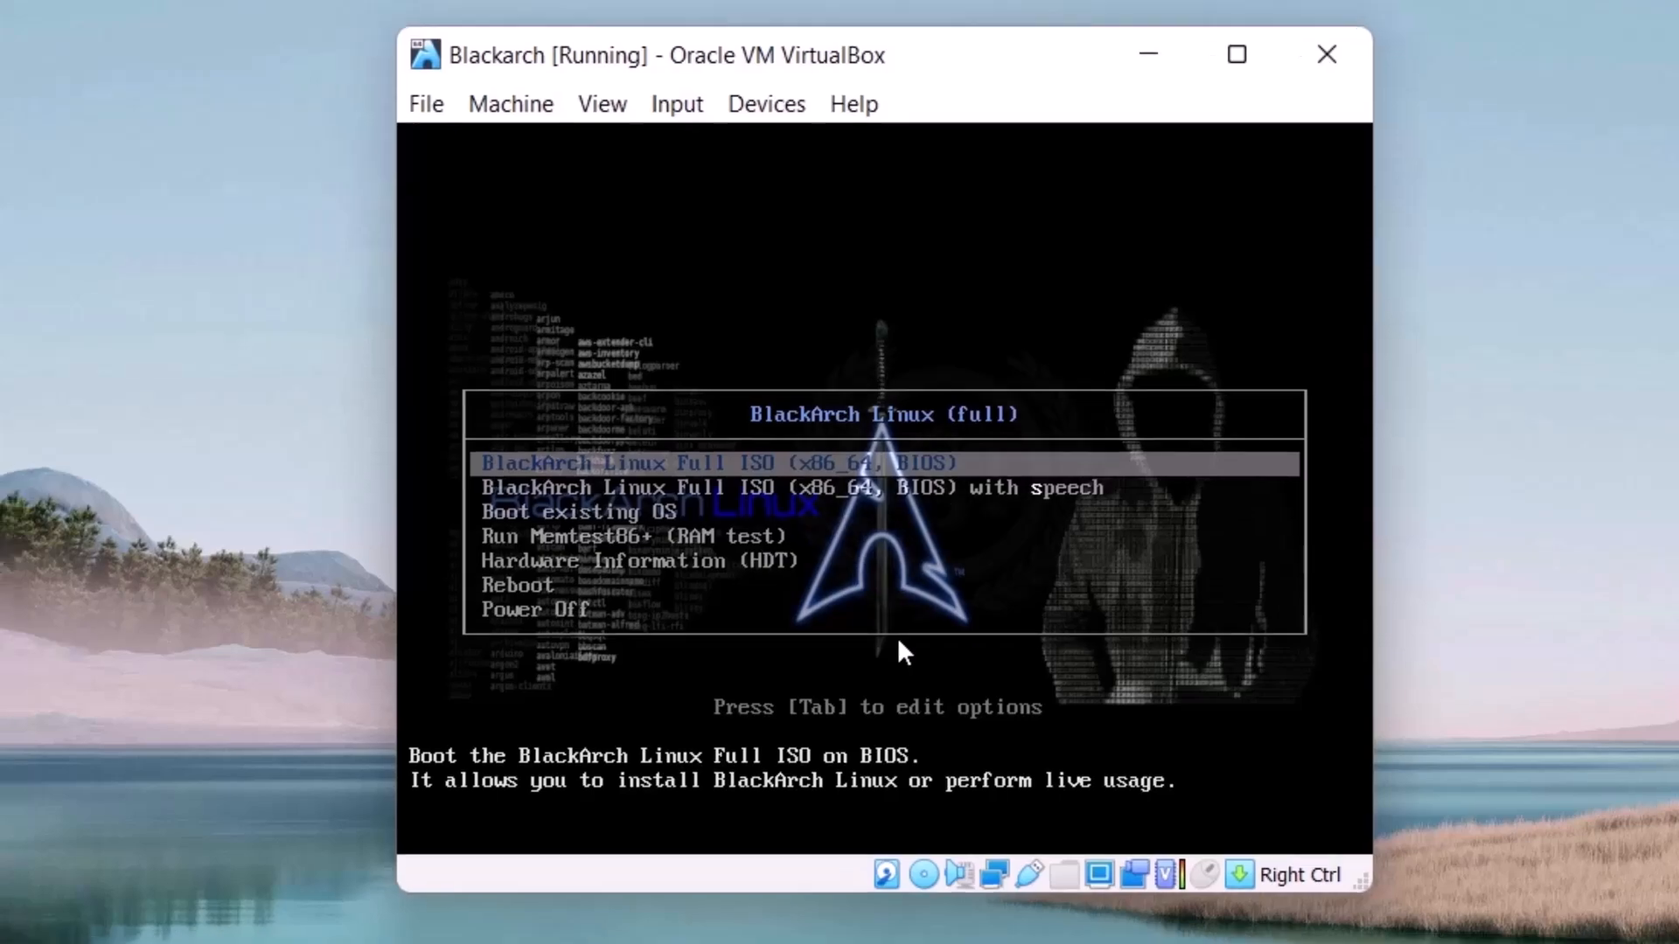
Step: Boot the virtual machine with the BlackArch Linux Full ISO (x86_64, BIOS) entry after going through the other boot options
{"action": "key", "text": "Down"}
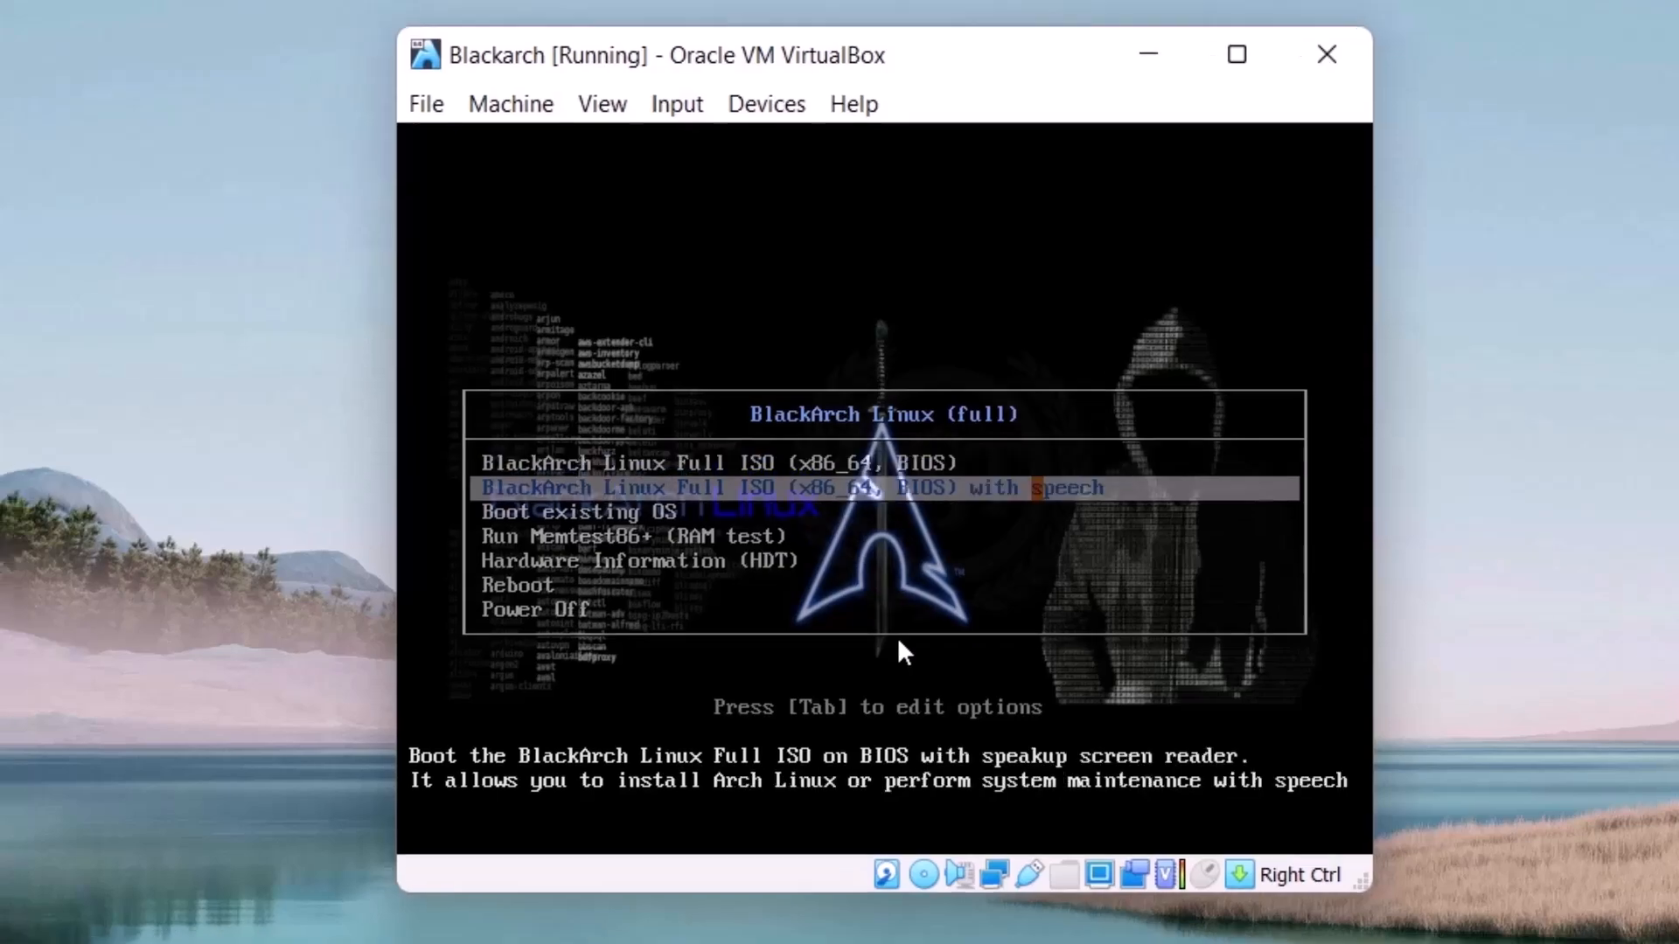
{"action": "key", "text": "Down"}
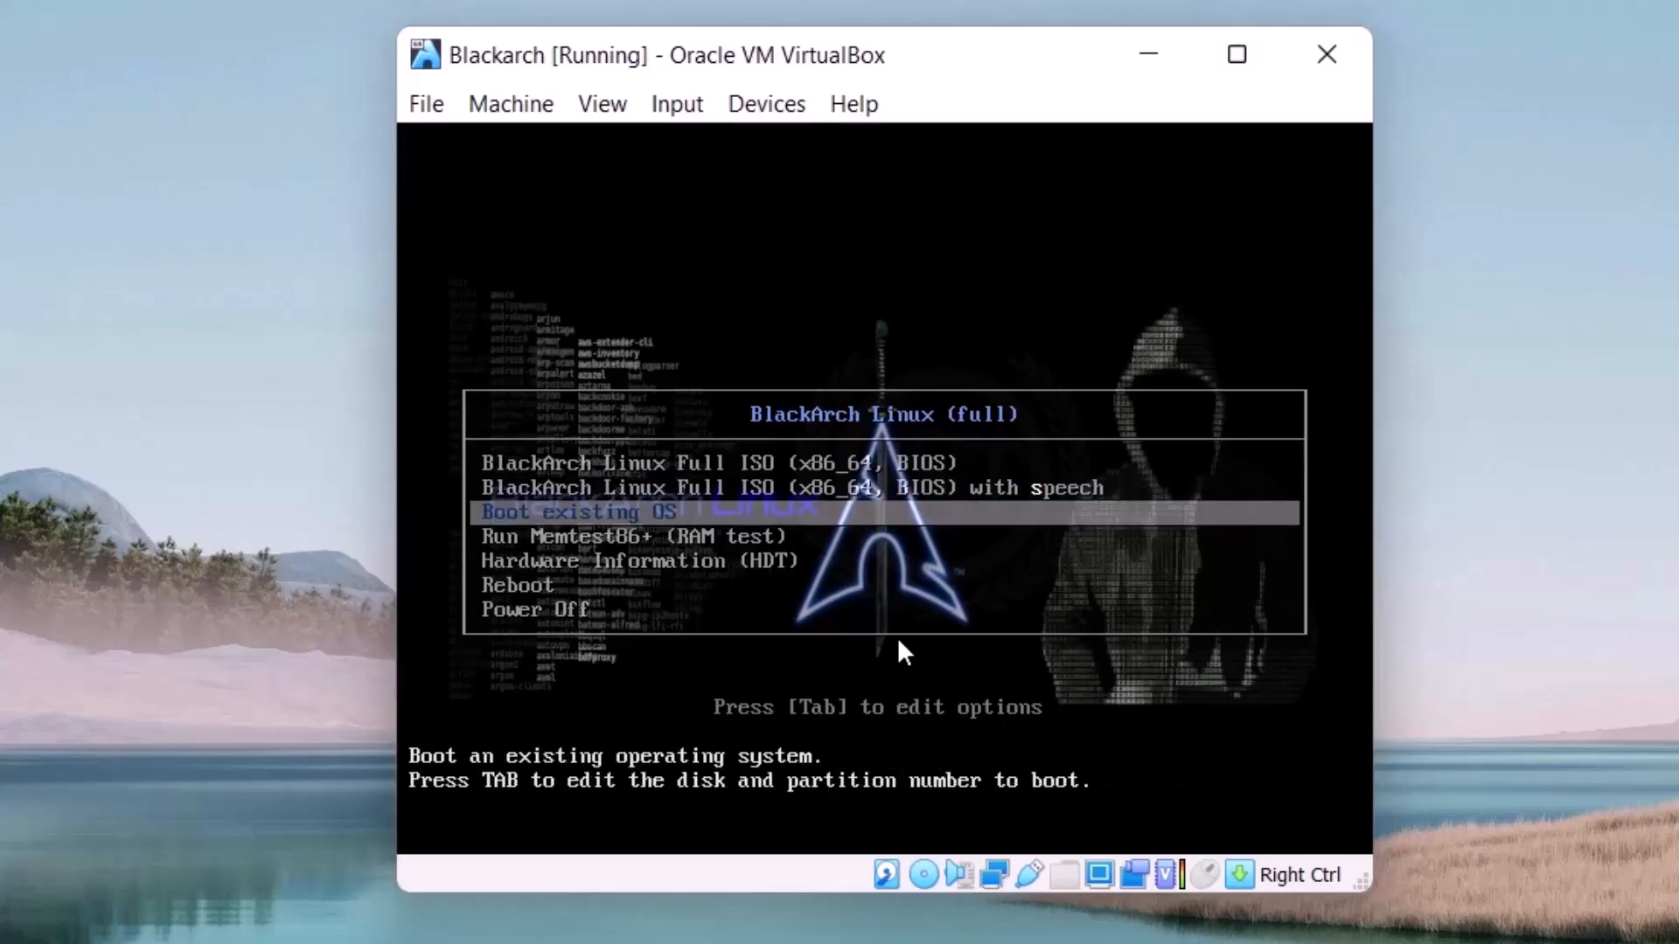
{"action": "key", "text": "Down"}
{"action": "key", "text": "Down"}
{"action": "key", "text": "Down"}
{"action": "key", "text": "Up"}
{"action": "key", "text": "Up"}
{"action": "key", "text": "Up"}
{"action": "key", "text": "Up"}
{"action": "key", "text": "Up"}
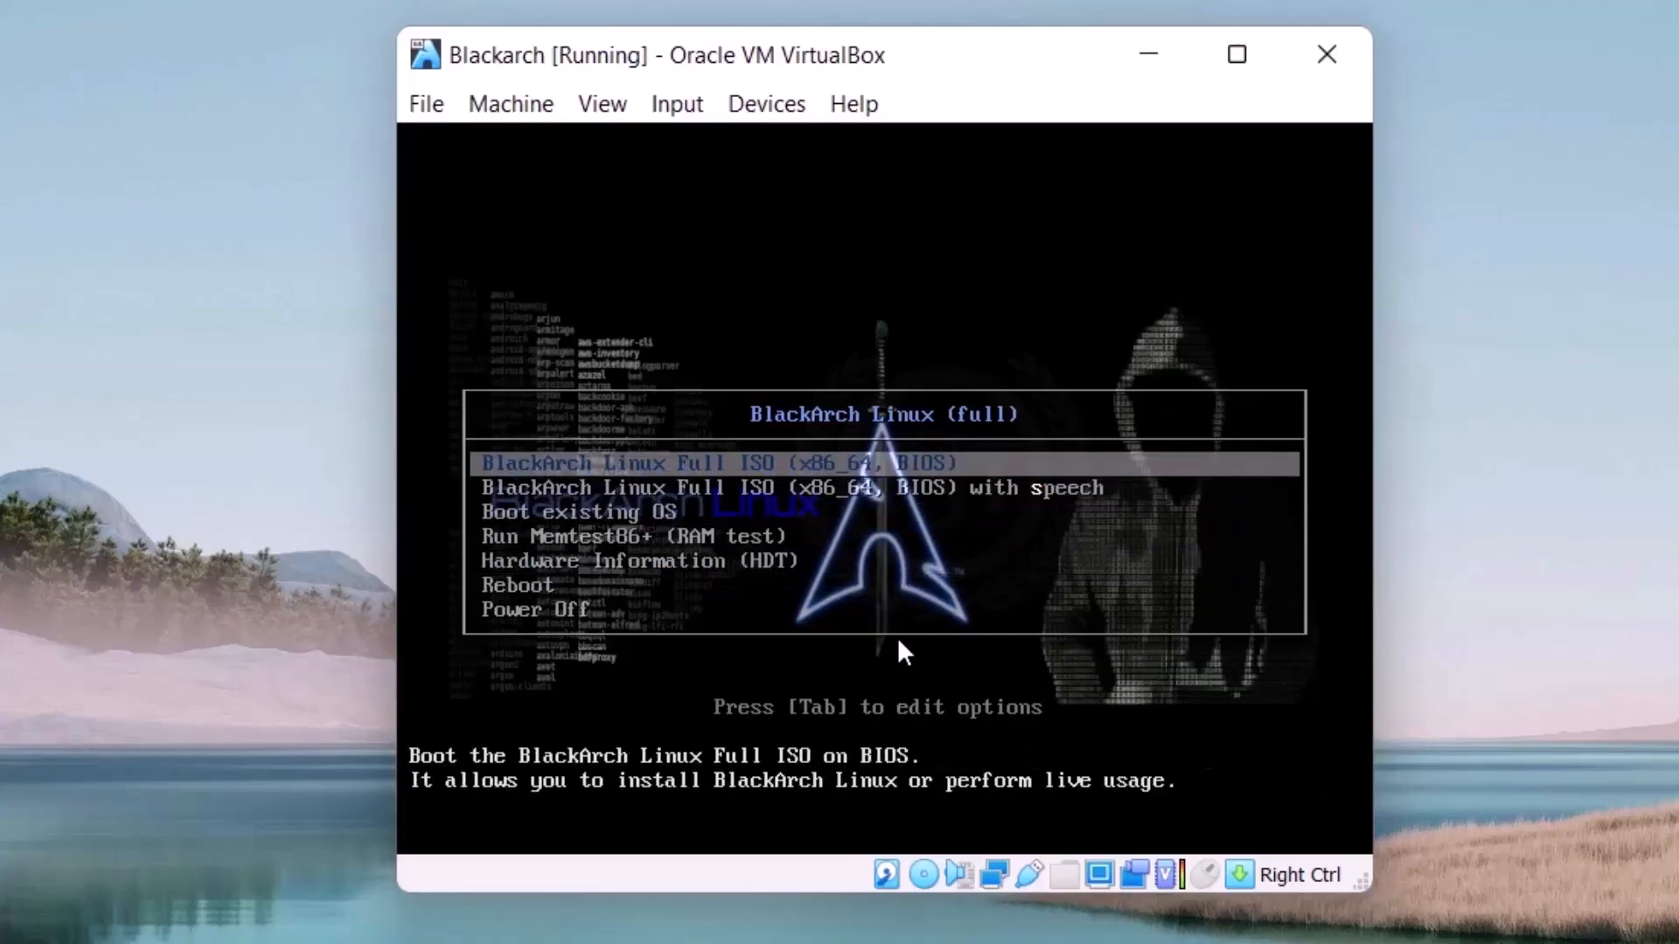
{"action": "key", "text": "Return"}
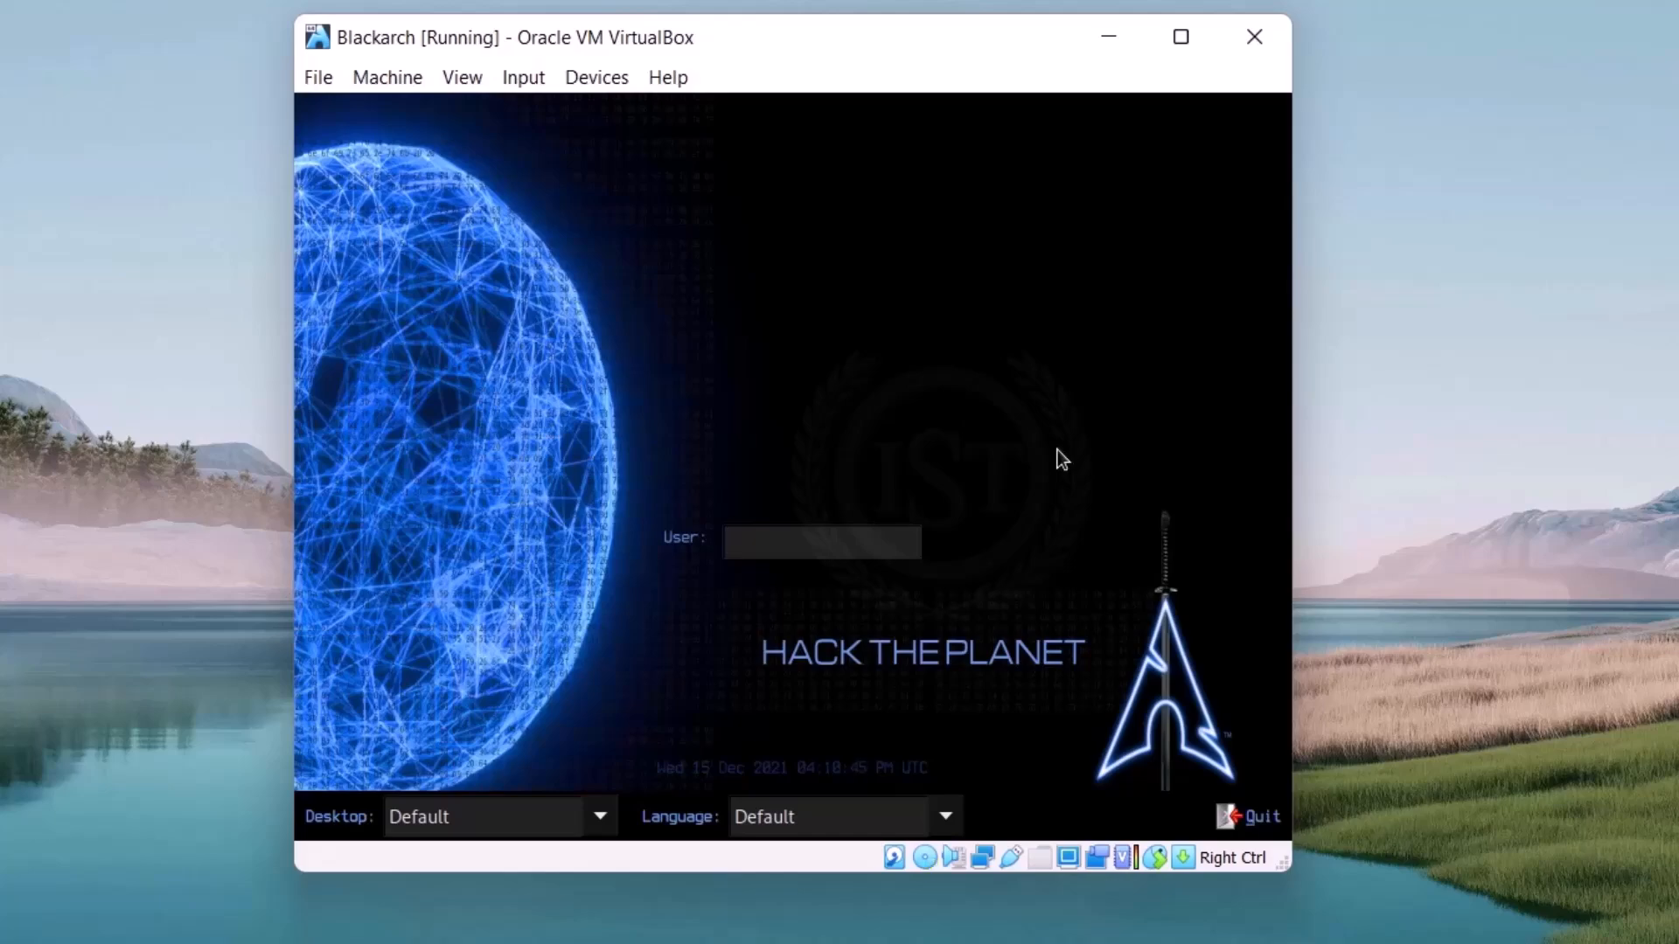
Step: Log in to the live system as root with the account password
{"action": "type", "text": "root"}
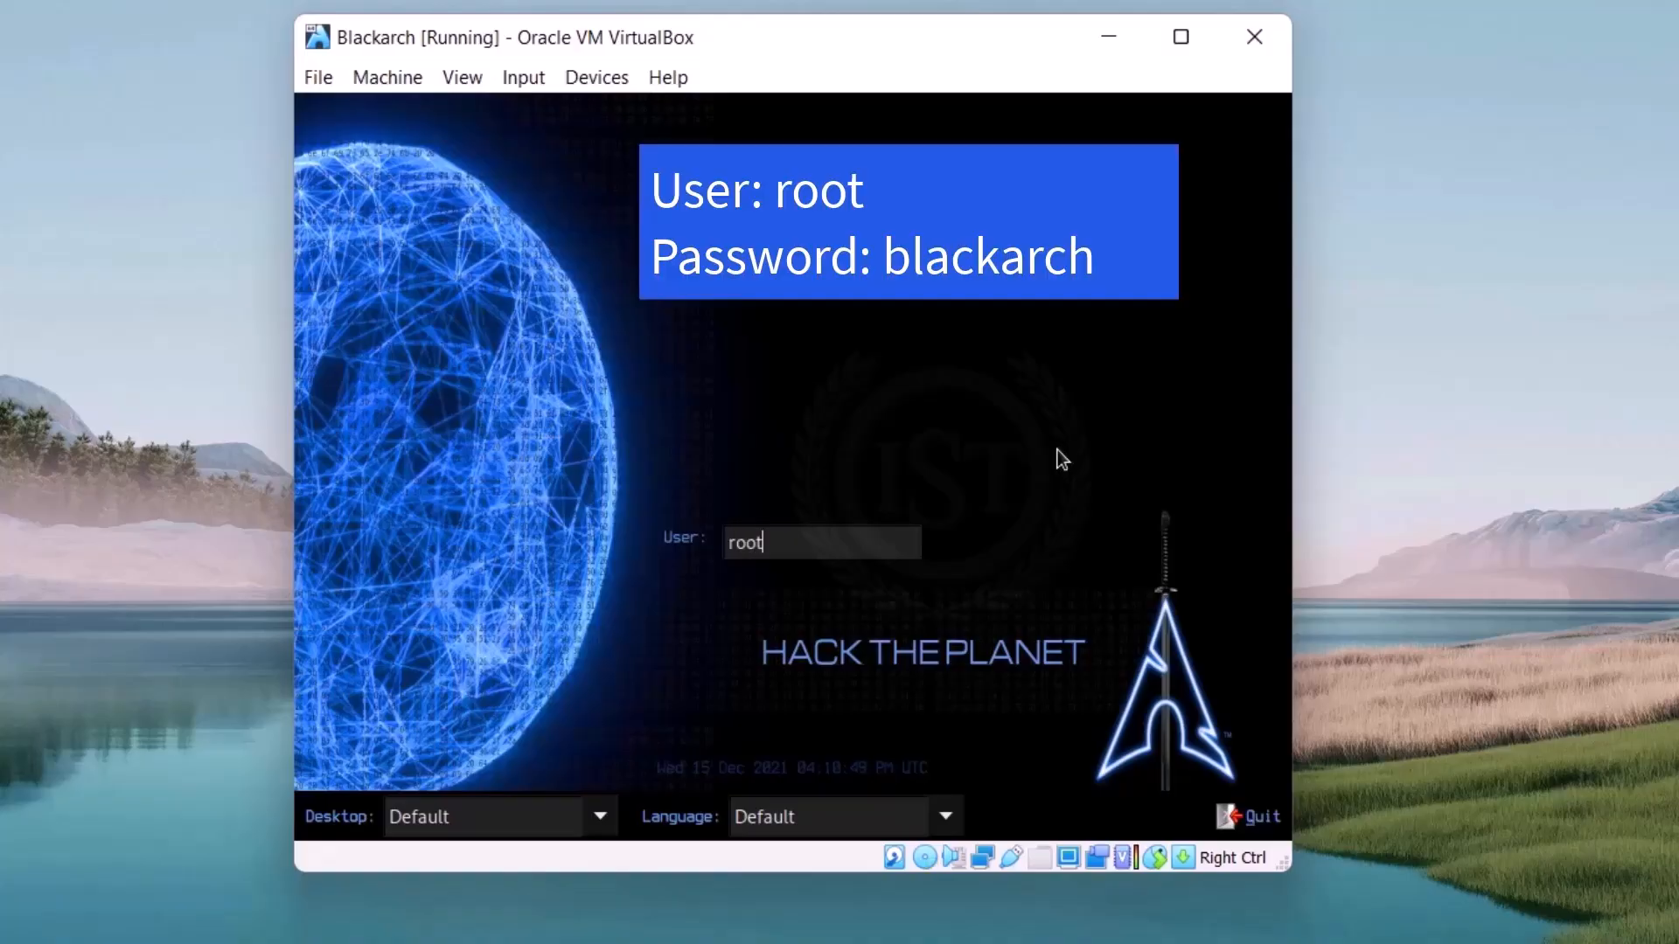
{"action": "key", "text": "Return"}
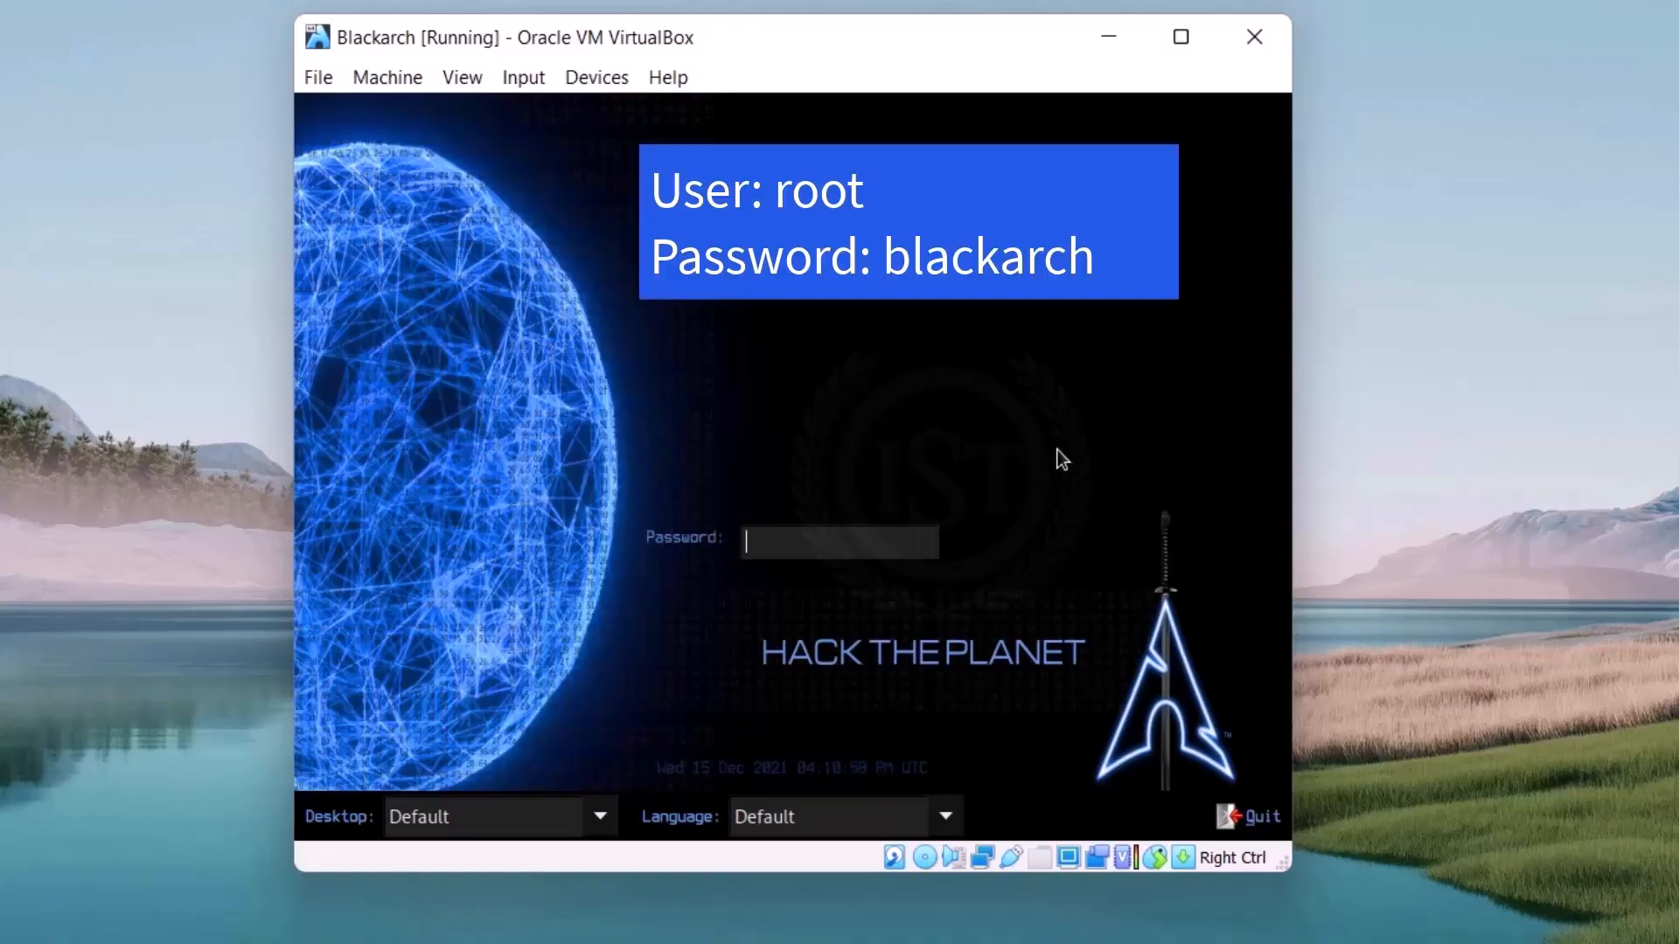
{"action": "type", "text": "blackarch"}
{"action": "key", "text": "Return"}
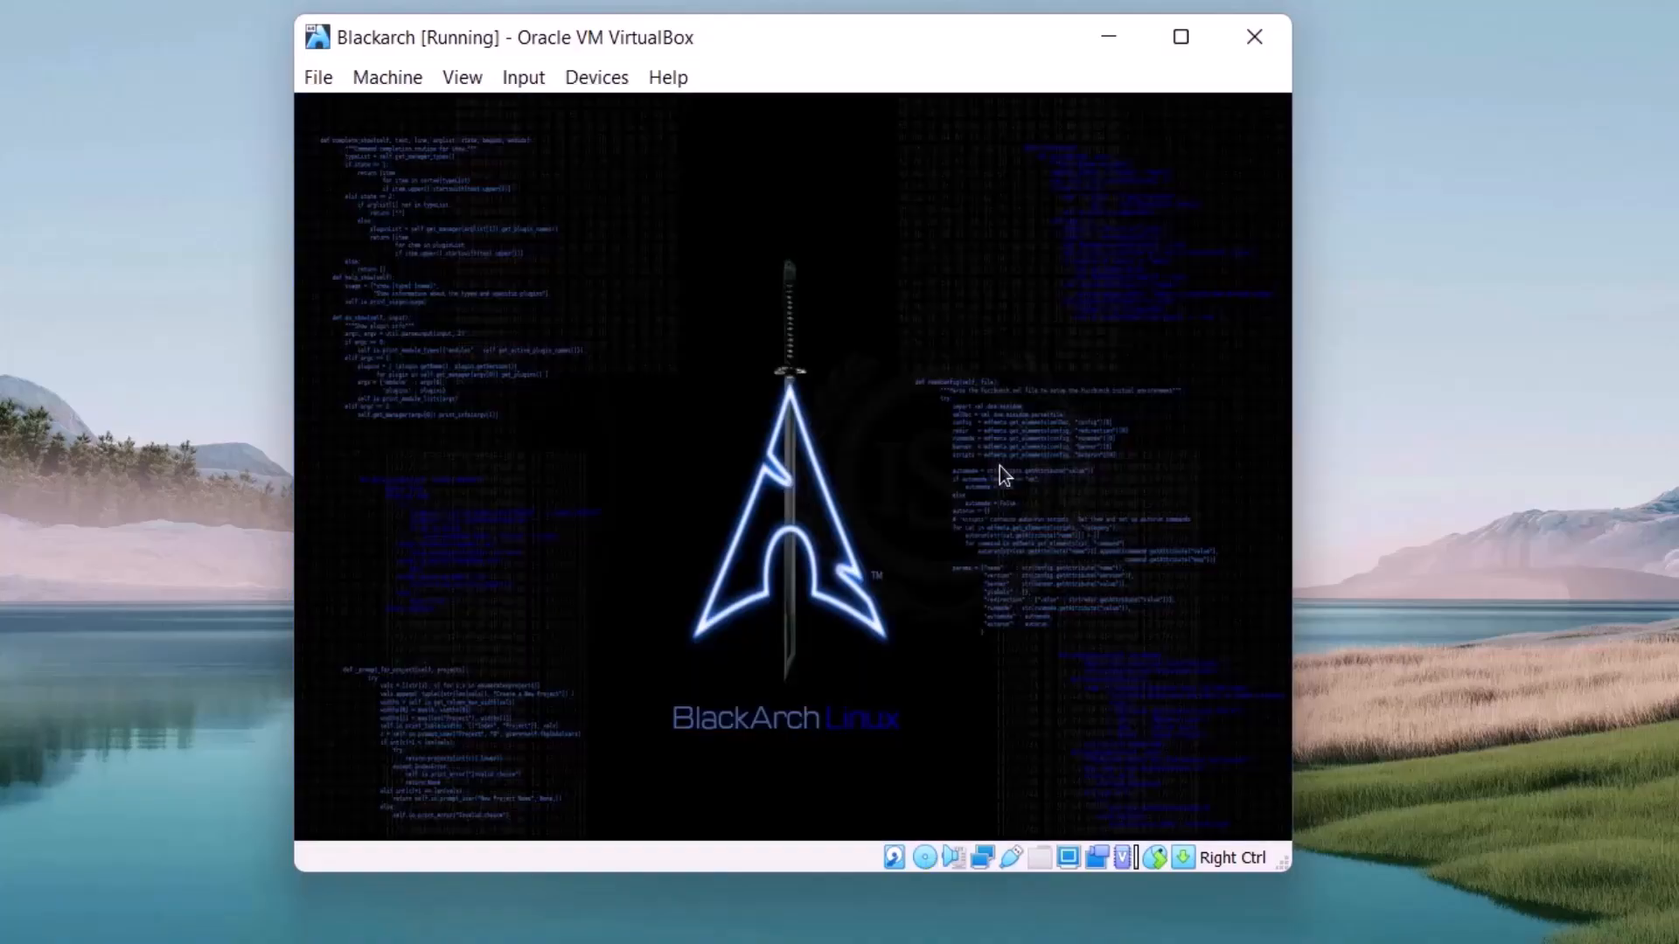
Step: Maximize the virtual machine window and switch it to full-screen mode
{"action": "left_click", "coordinate": [1182, 38]}
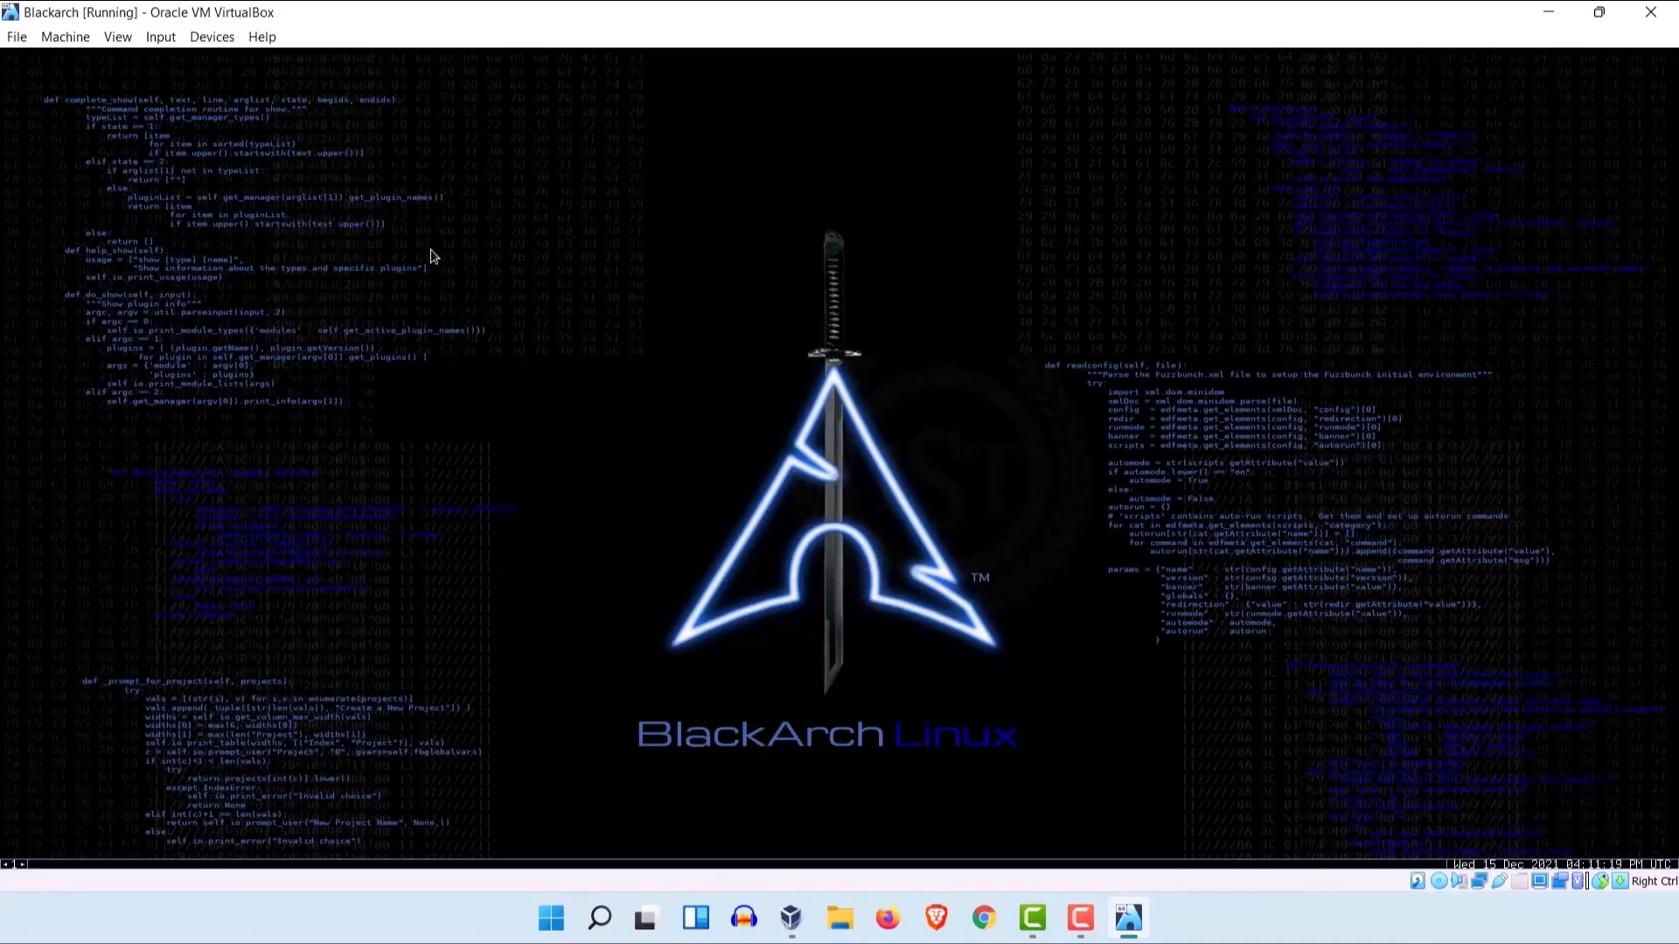
{"action": "left_click", "coordinate": [67, 43]}
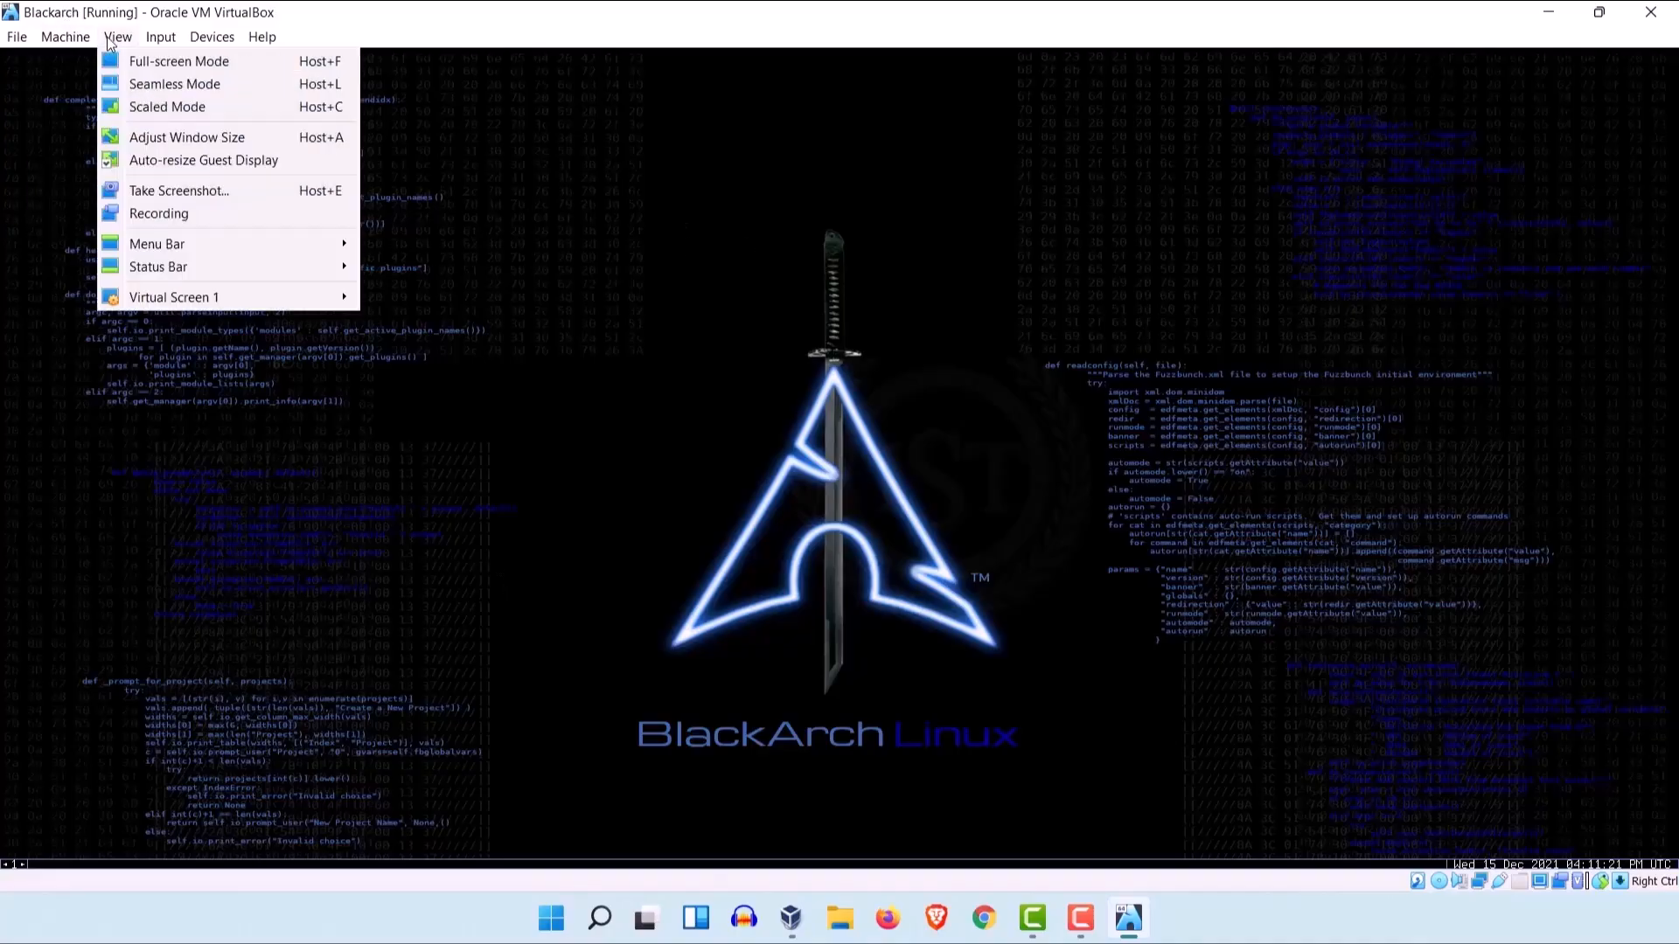
{"action": "left_click", "coordinate": [132, 63]}
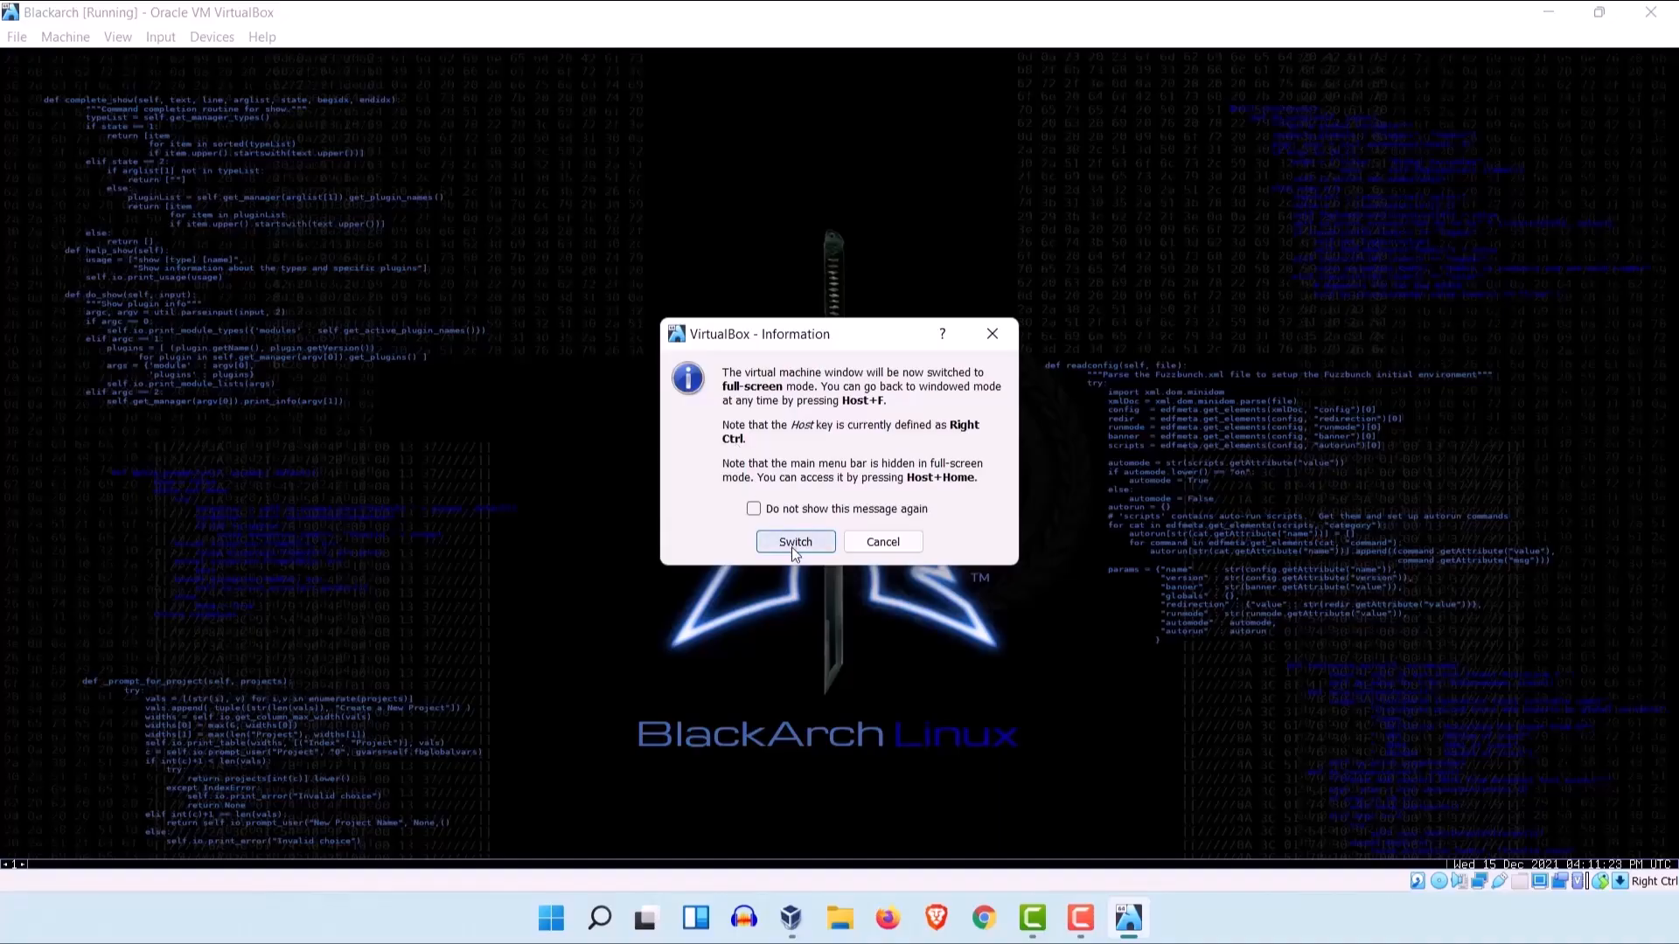
{"action": "left_click", "coordinate": [790, 548]}
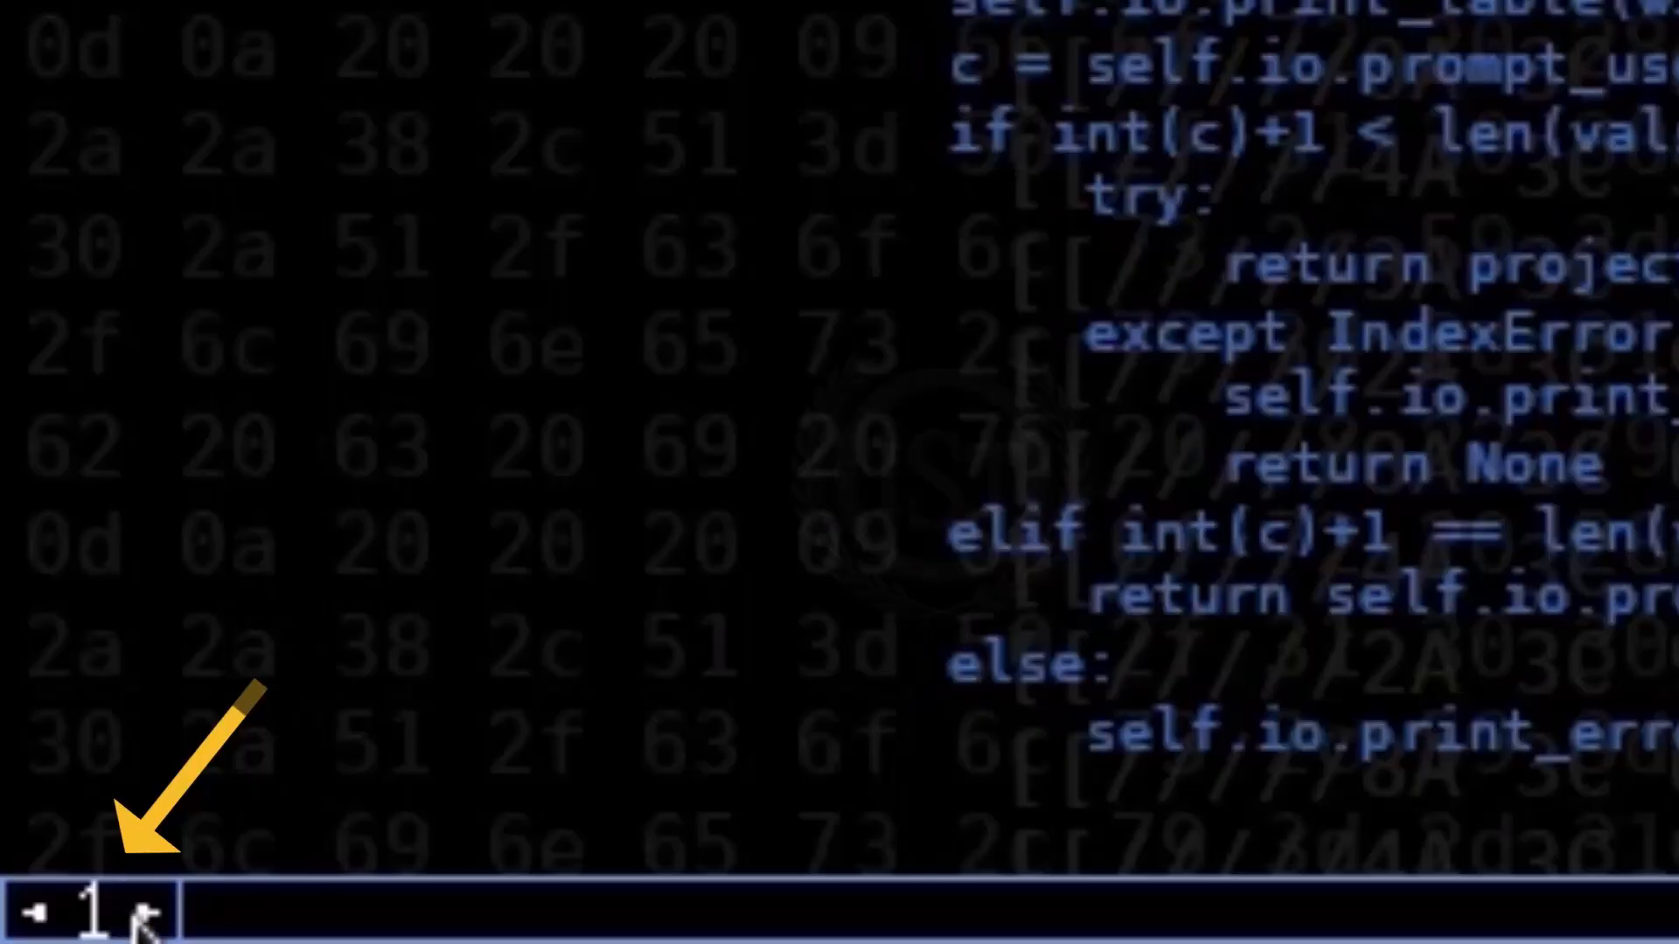
Step: Step through the desktop workspaces from 1 to 4 and return to workspace 1
{"action": "left_click", "coordinate": [145, 915]}
{"action": "left_click", "coordinate": [144, 915]}
{"action": "left_click", "coordinate": [145, 915]}
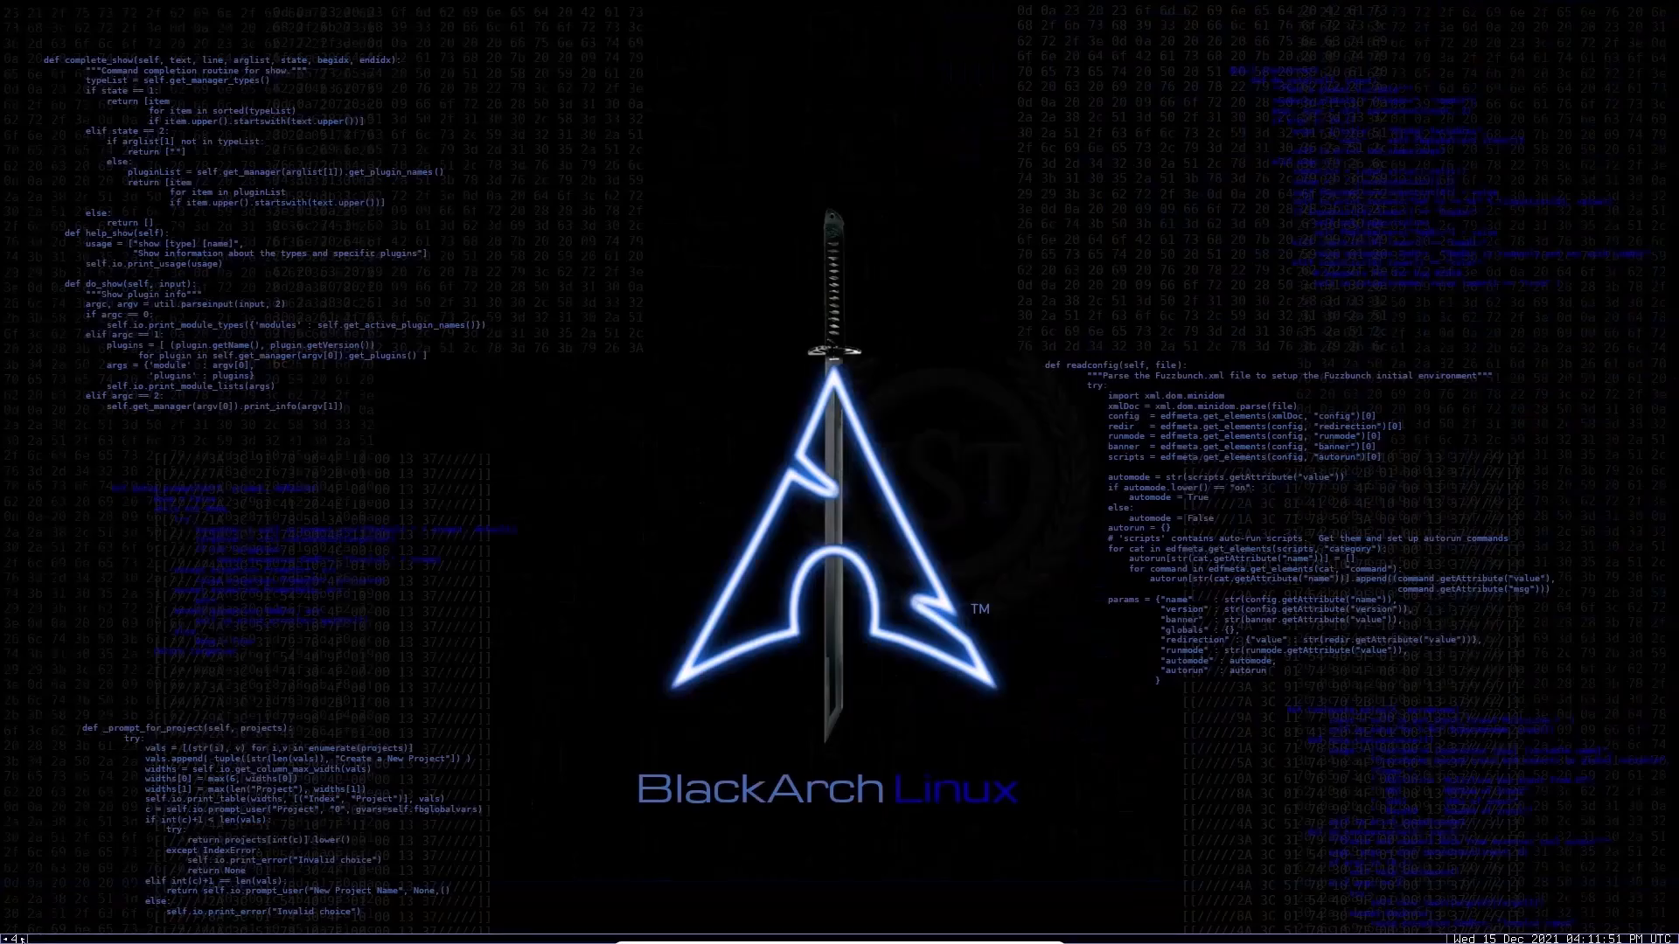
{"action": "scroll", "coordinate": [245, 895], "scroll_direction": "up", "scroll_amount": 1}
Step: Browse the desktop's blackarch menu, including terminals, network and the blackarch tool categories such as anti-forensic and networking, and close it
{"action": "right_click", "coordinate": [577, 366]}
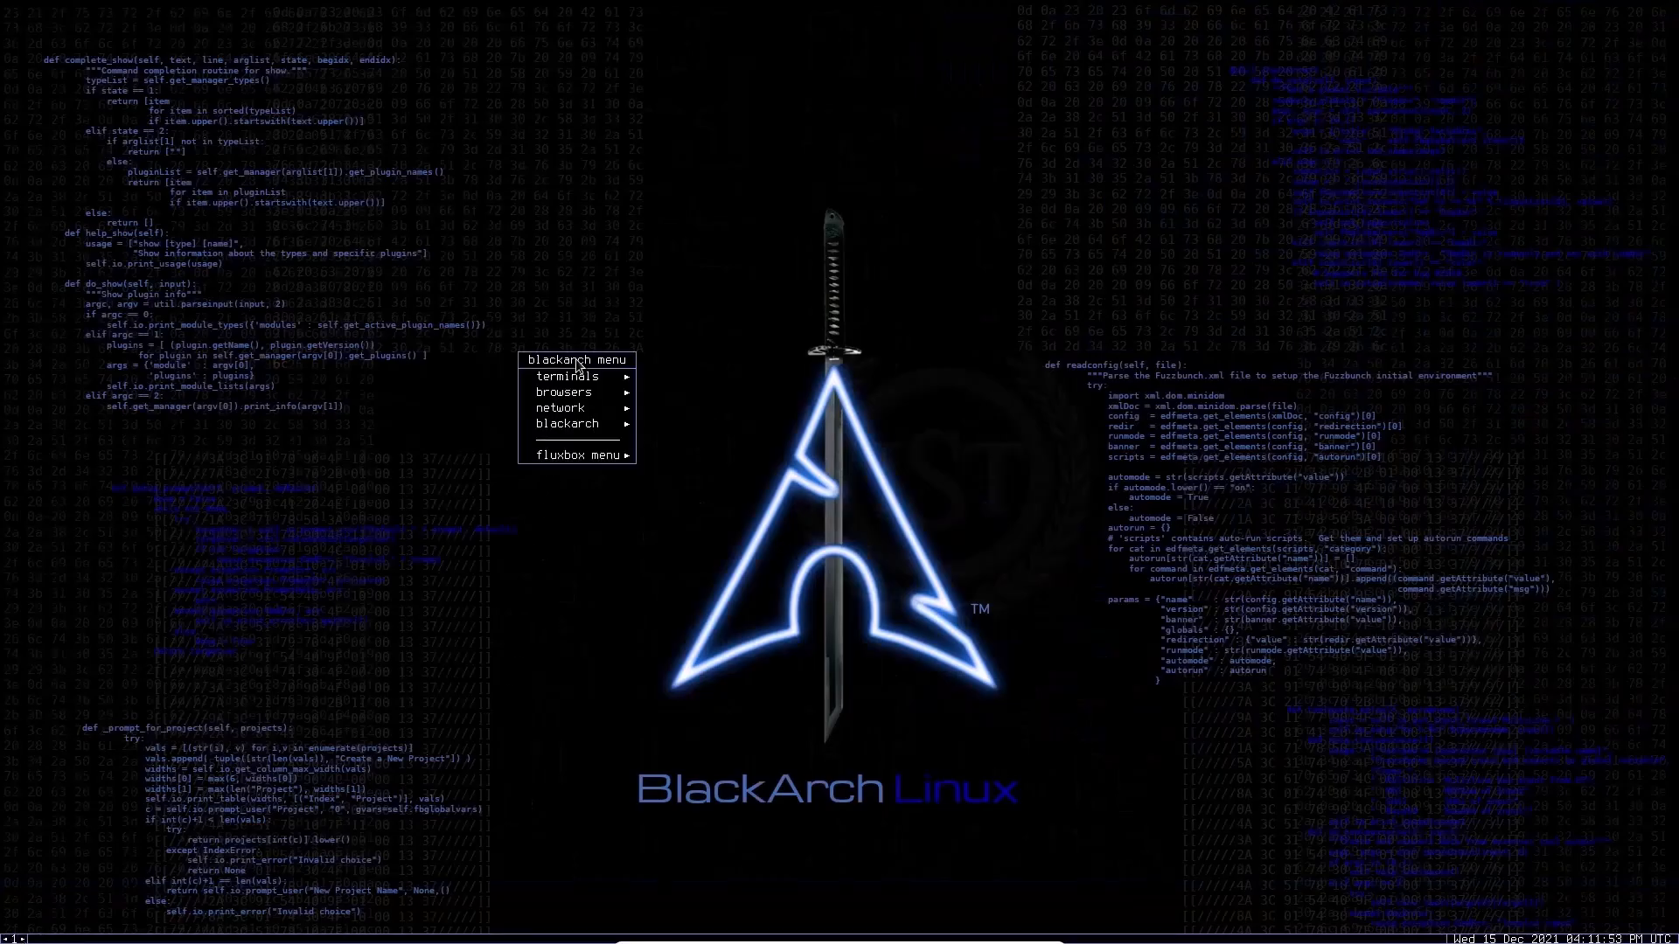
{"action": "mouse_move", "coordinate": [591, 382]}
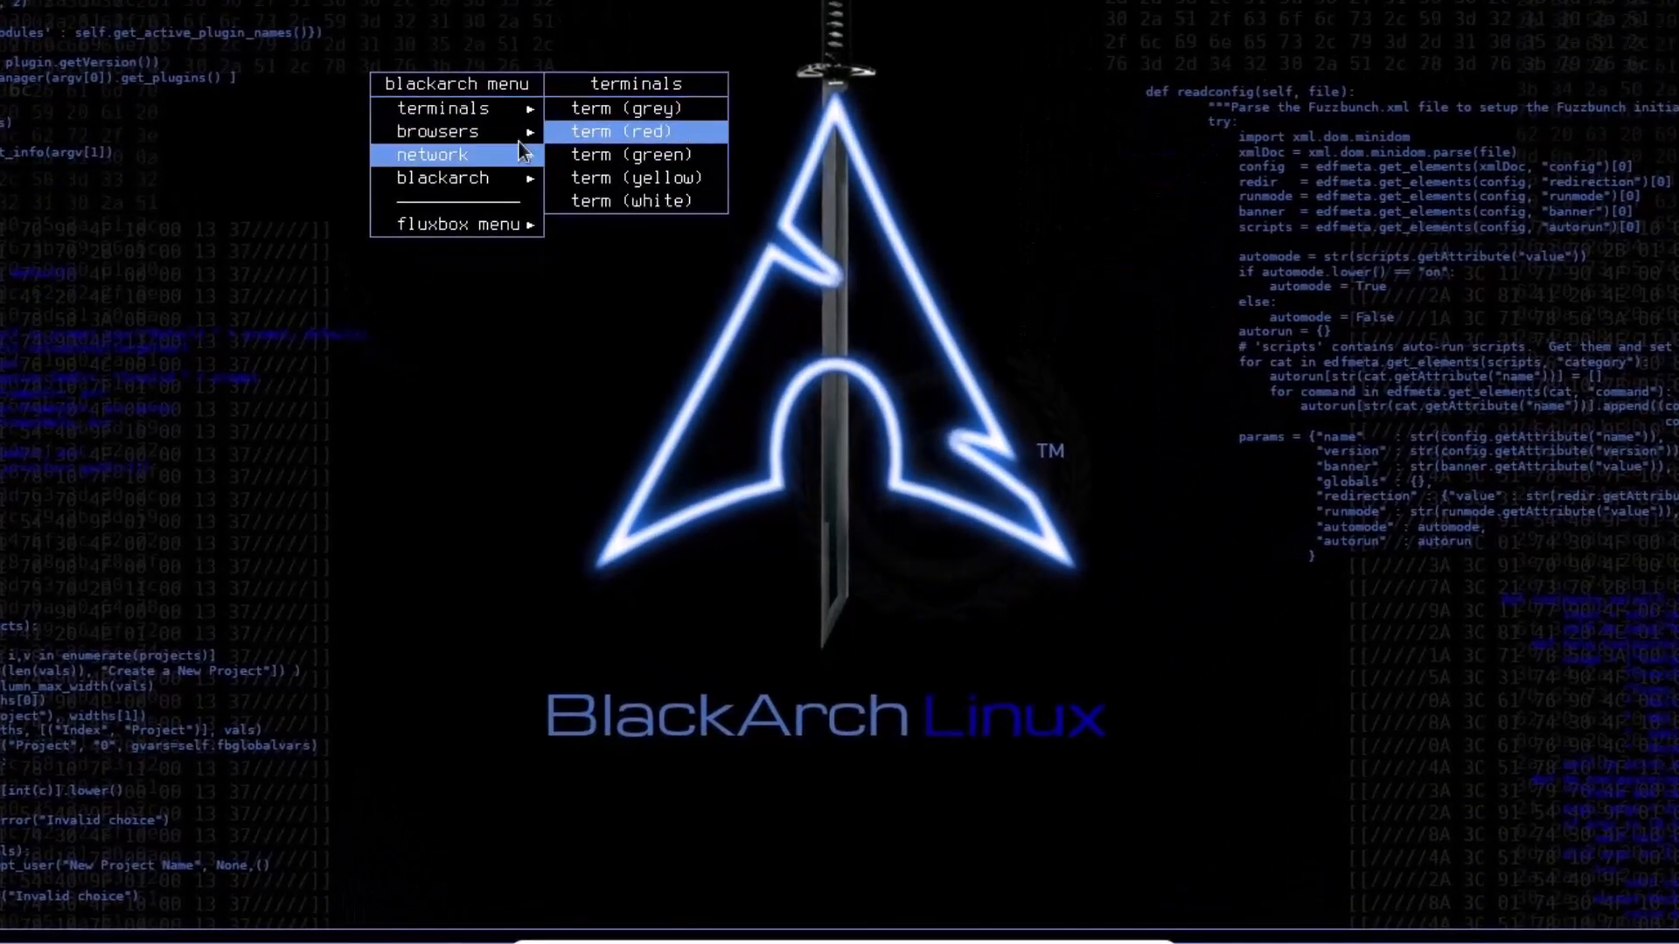
{"action": "mouse_move", "coordinate": [484, 154]}
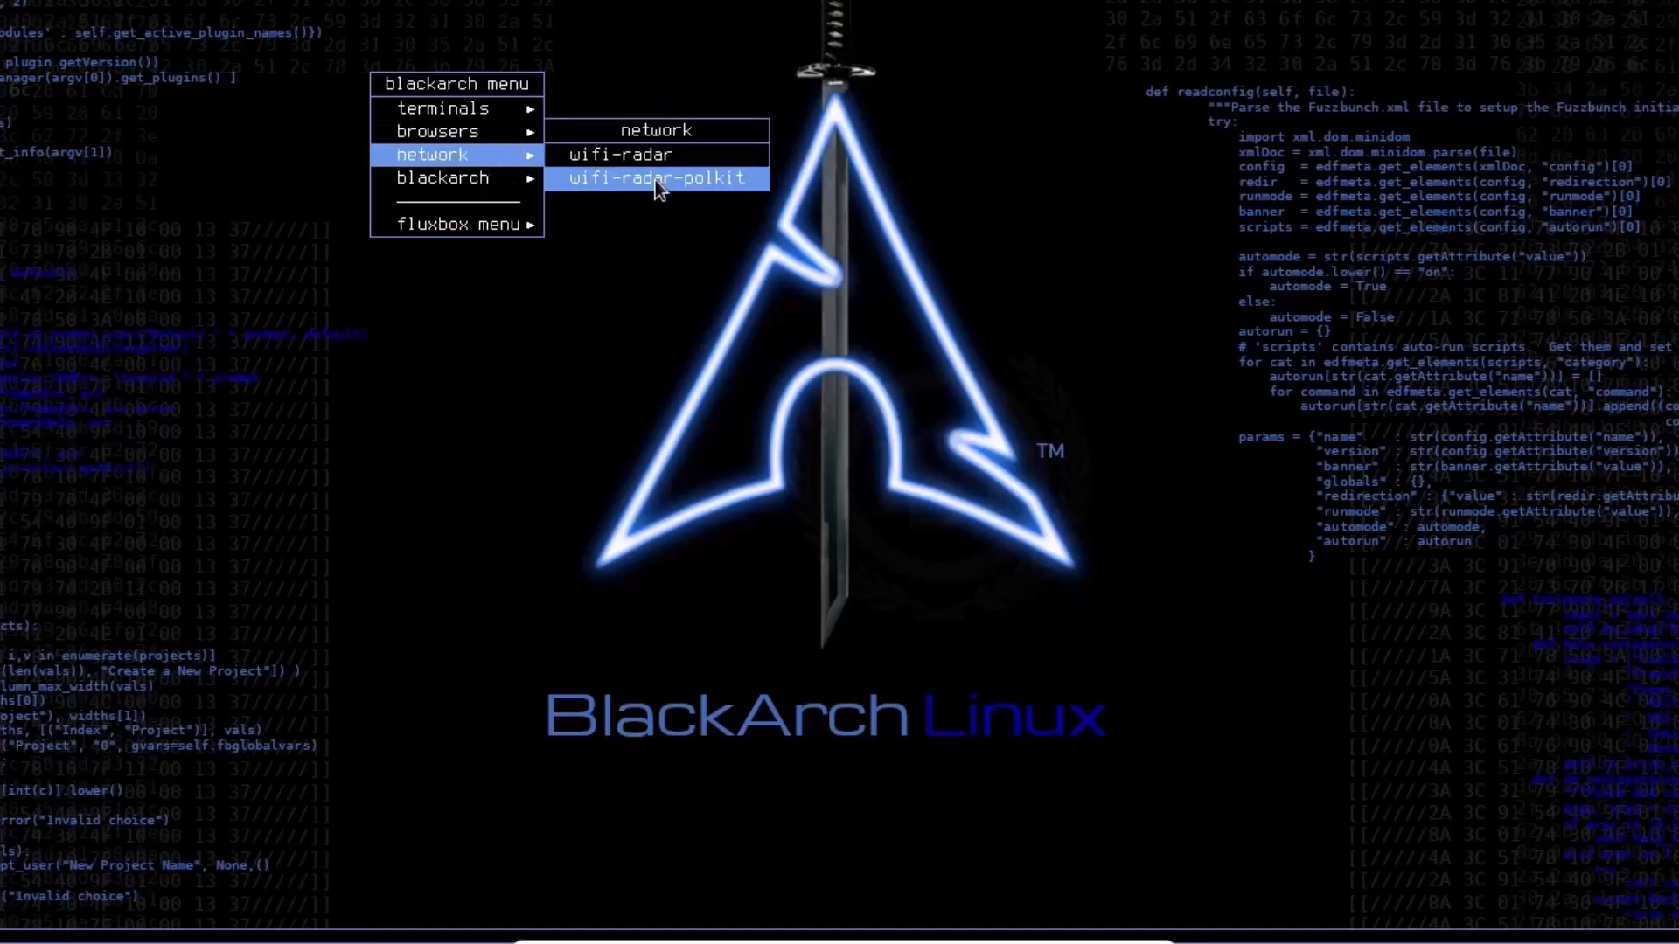
{"action": "mouse_move", "coordinate": [522, 192]}
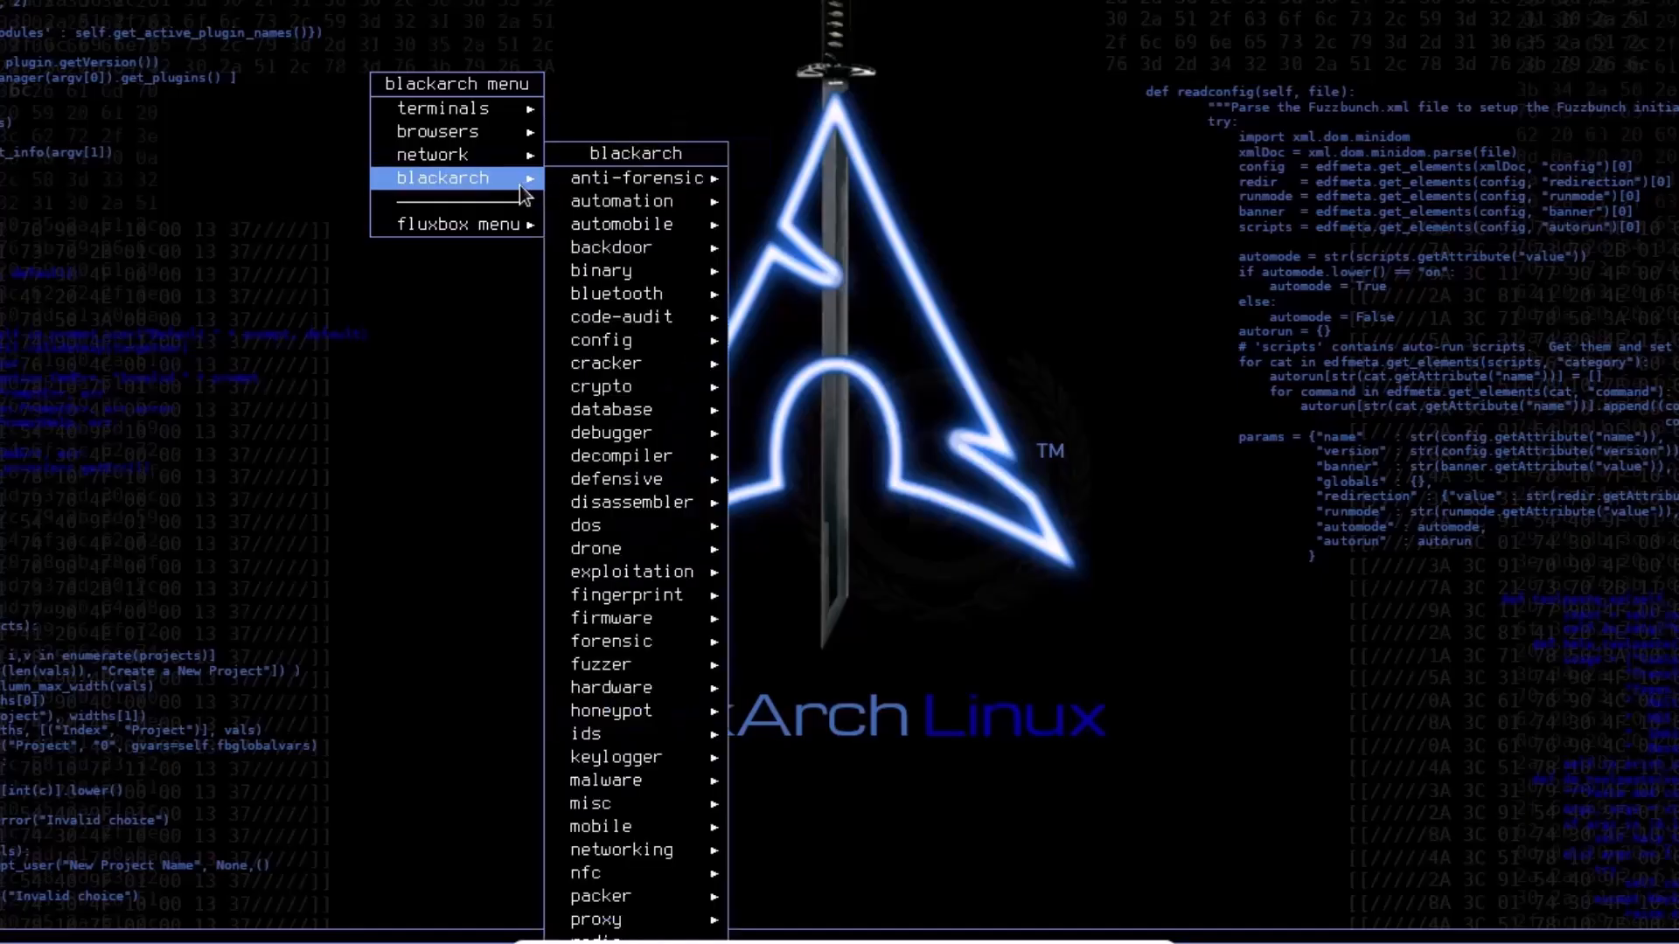
{"action": "mouse_move", "coordinate": [581, 181]}
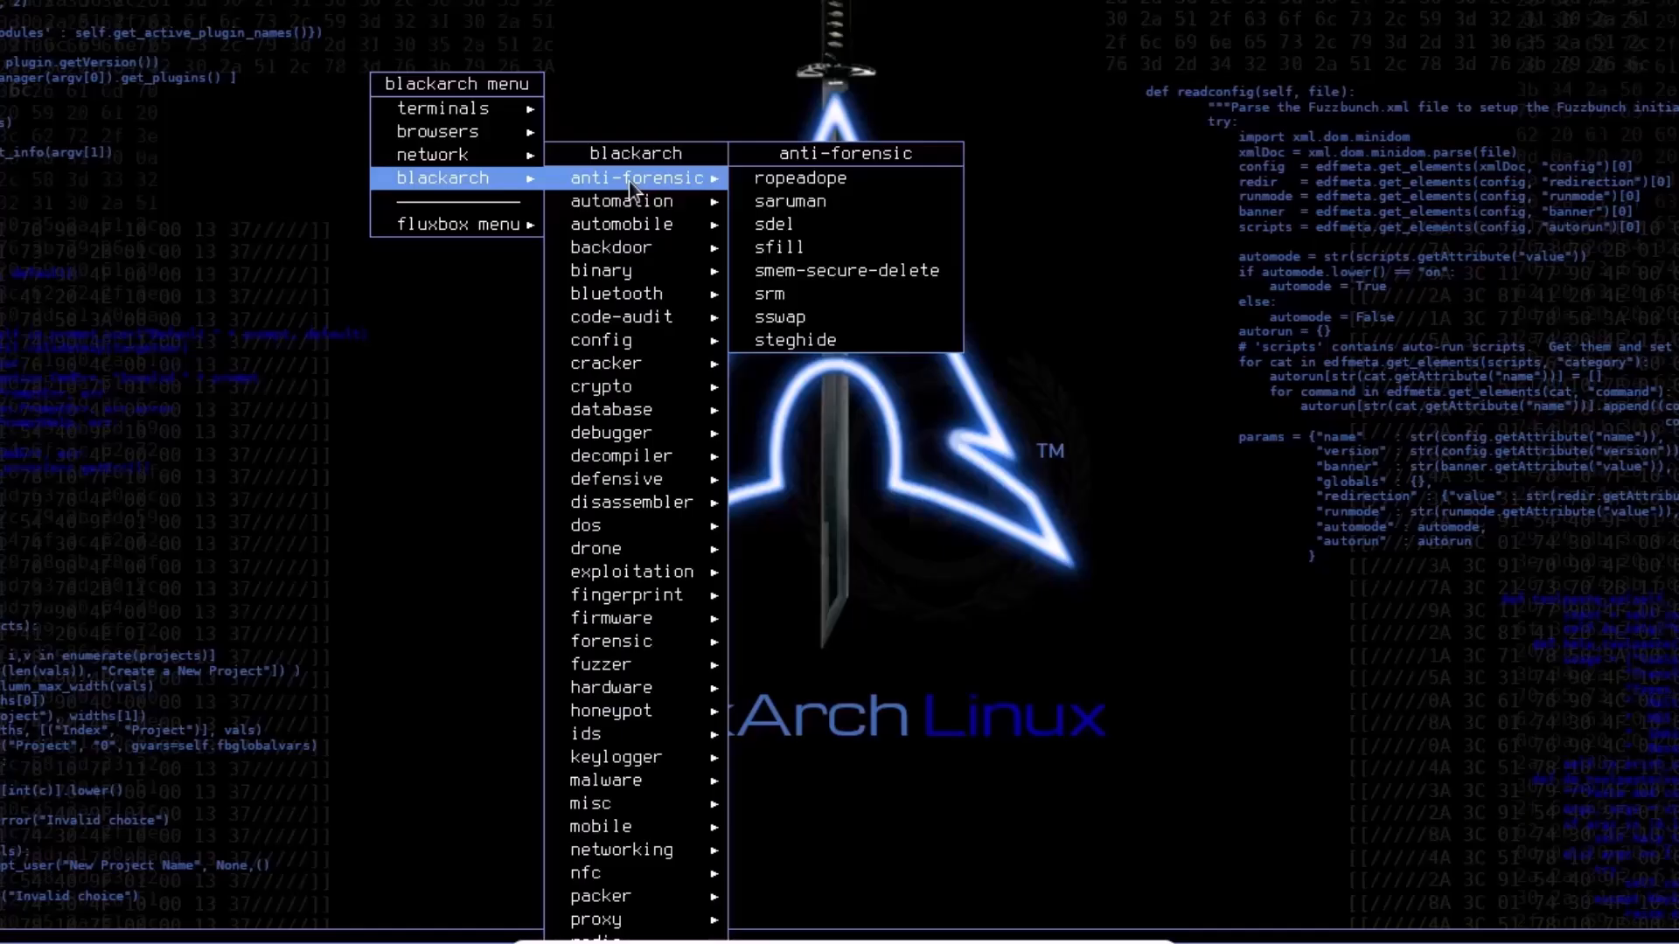
{"action": "mouse_move", "coordinate": [626, 201]}
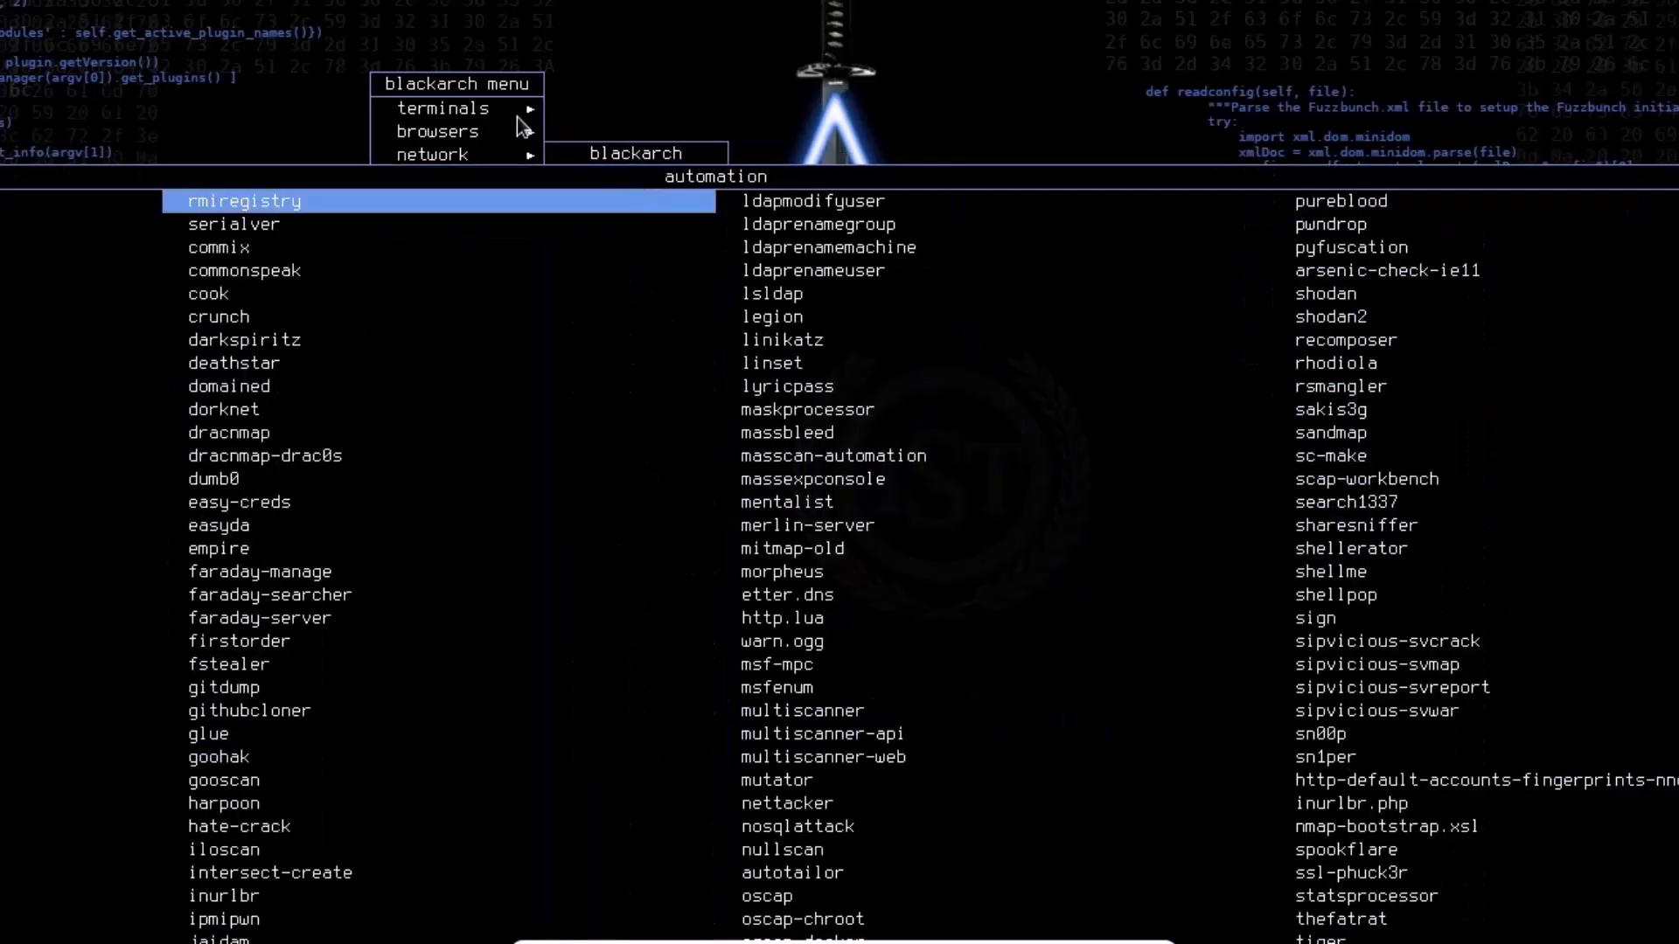
{"action": "mouse_move", "coordinate": [494, 184]}
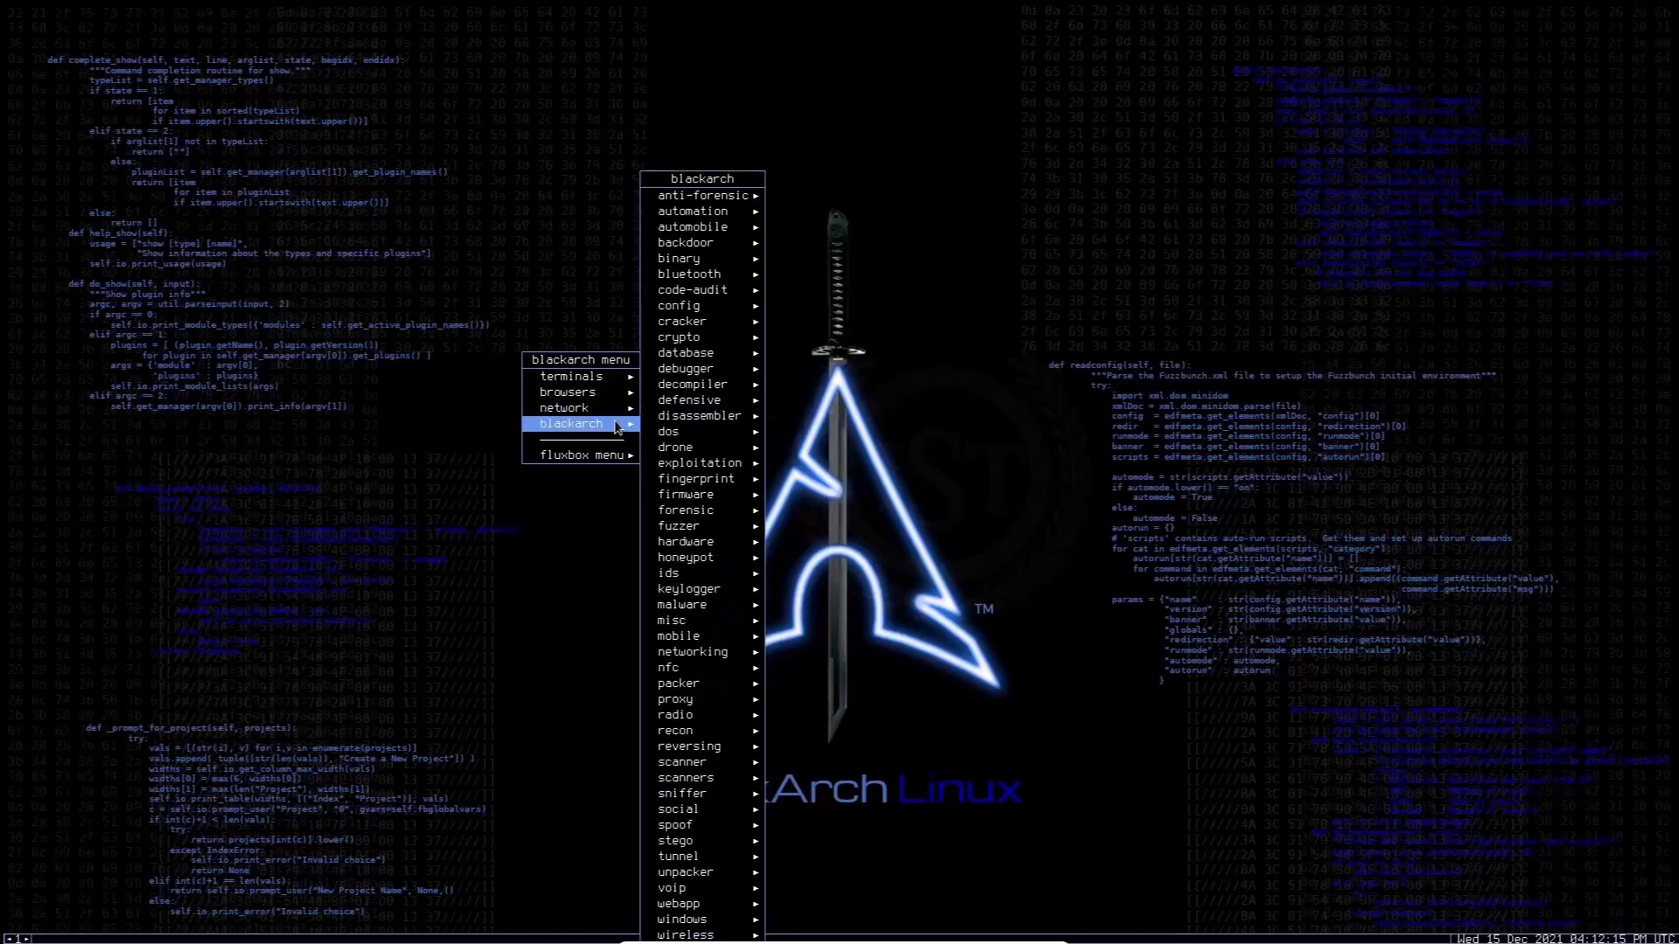
{"action": "mouse_move", "coordinate": [668, 431]}
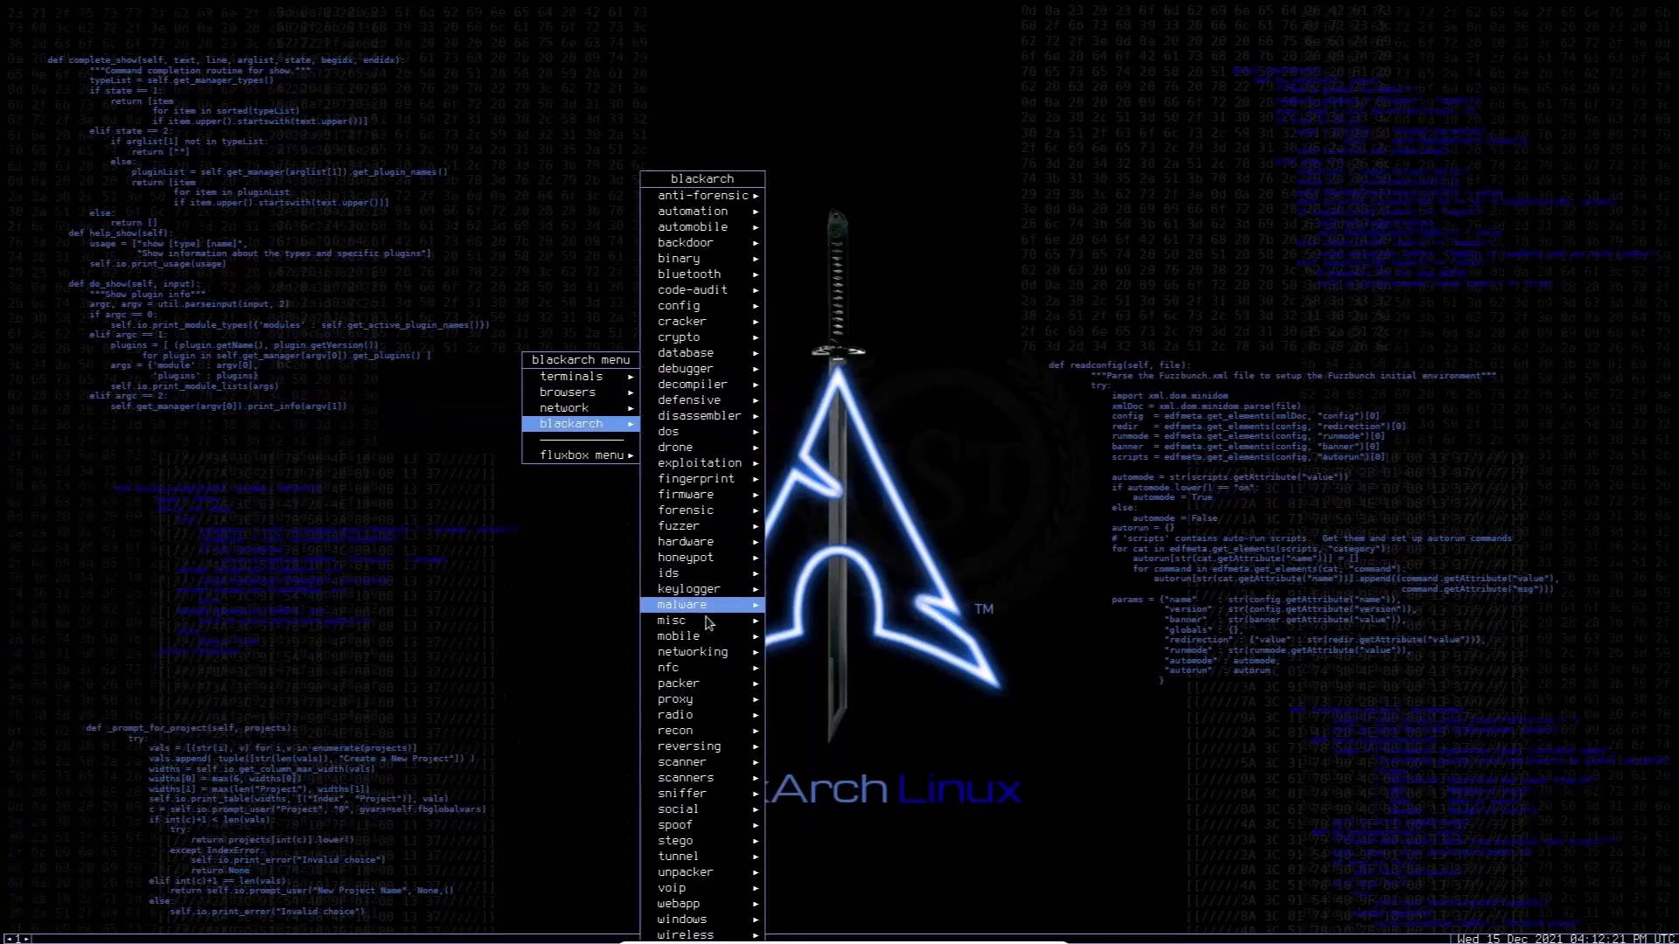
{"action": "mouse_move", "coordinate": [715, 656]}
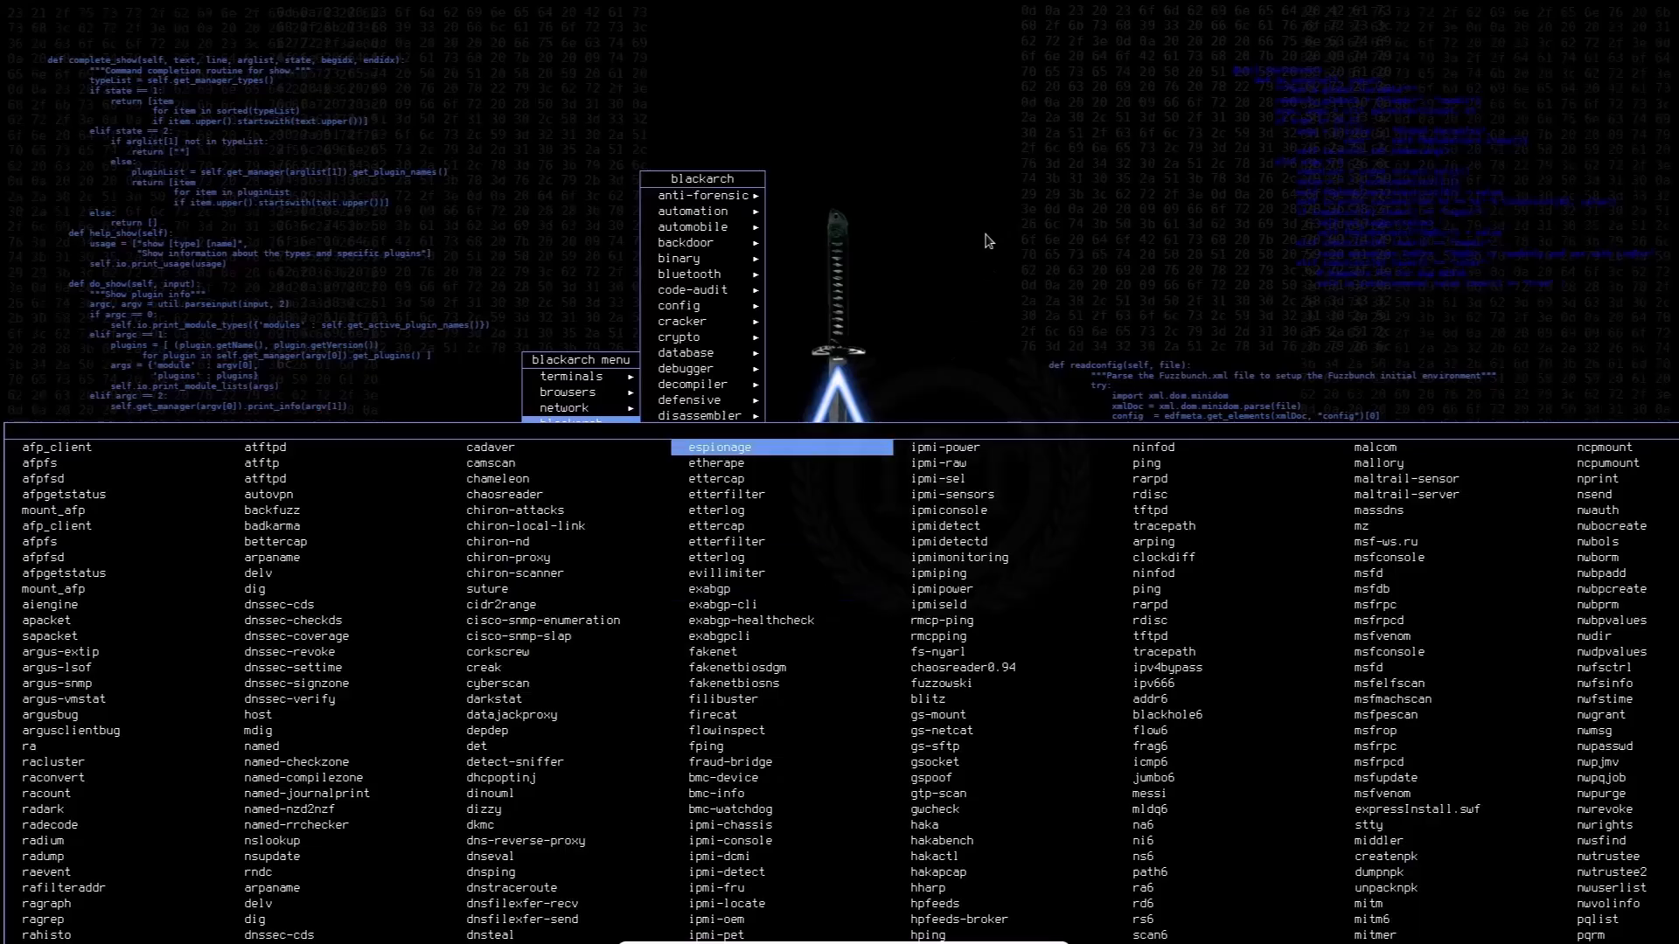
{"action": "left_click", "coordinate": [529, 337]}
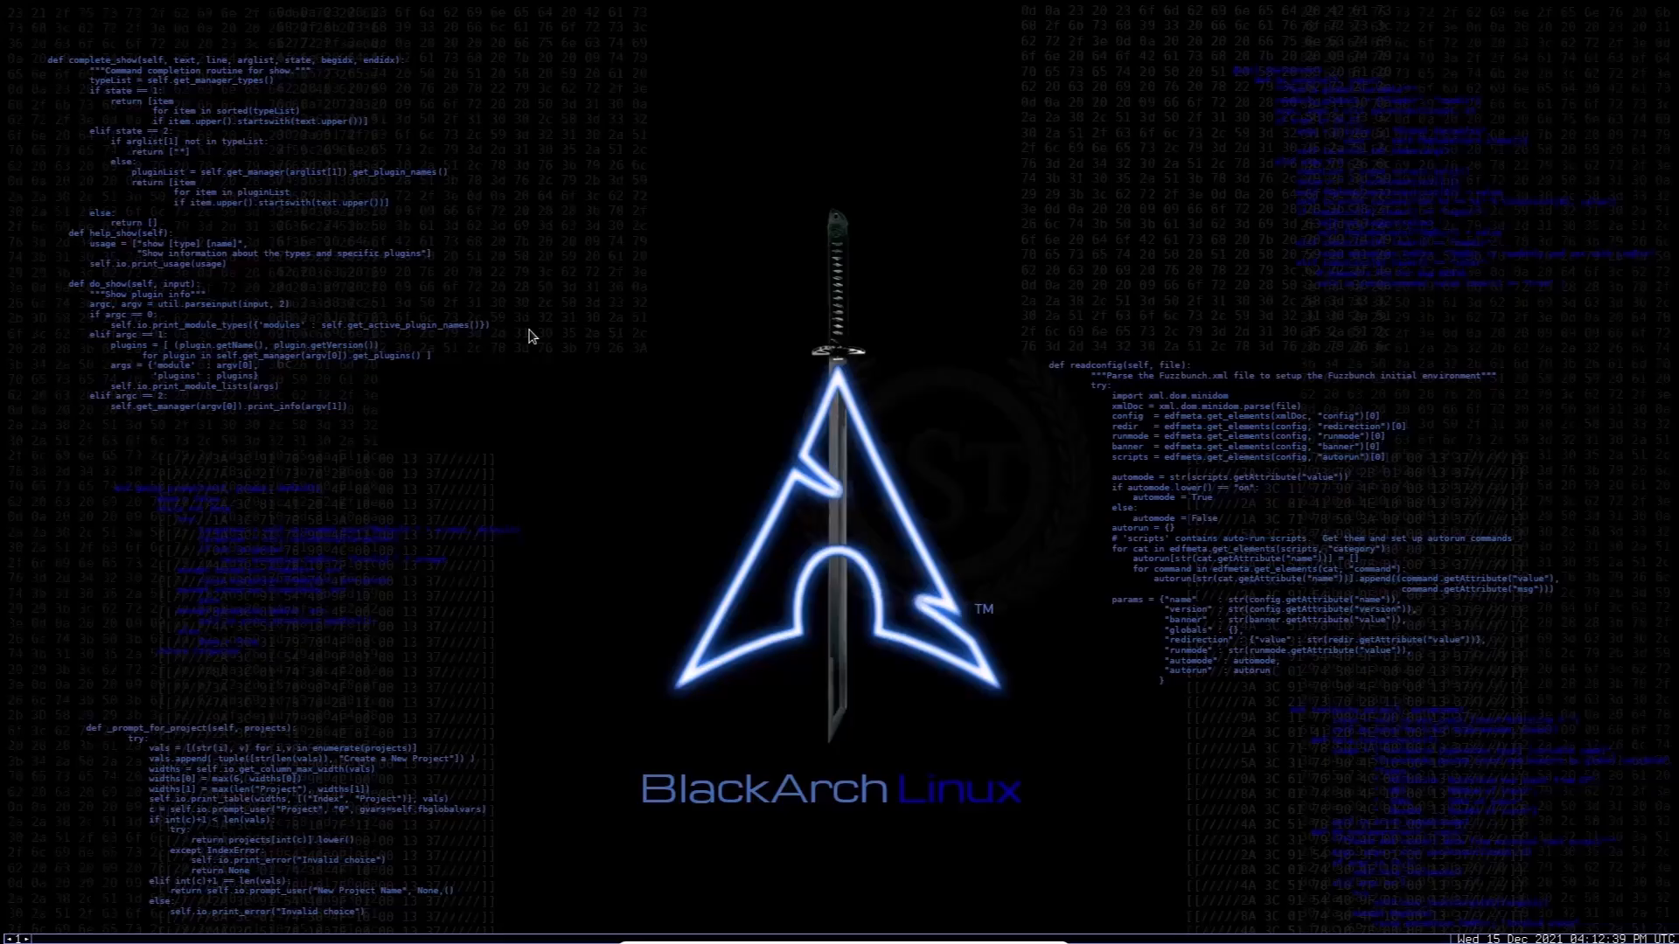
Step: Open a grey terminal from the desktop menu and move its window to the centre of the desktop
{"action": "right_click", "coordinate": [540, 417]}
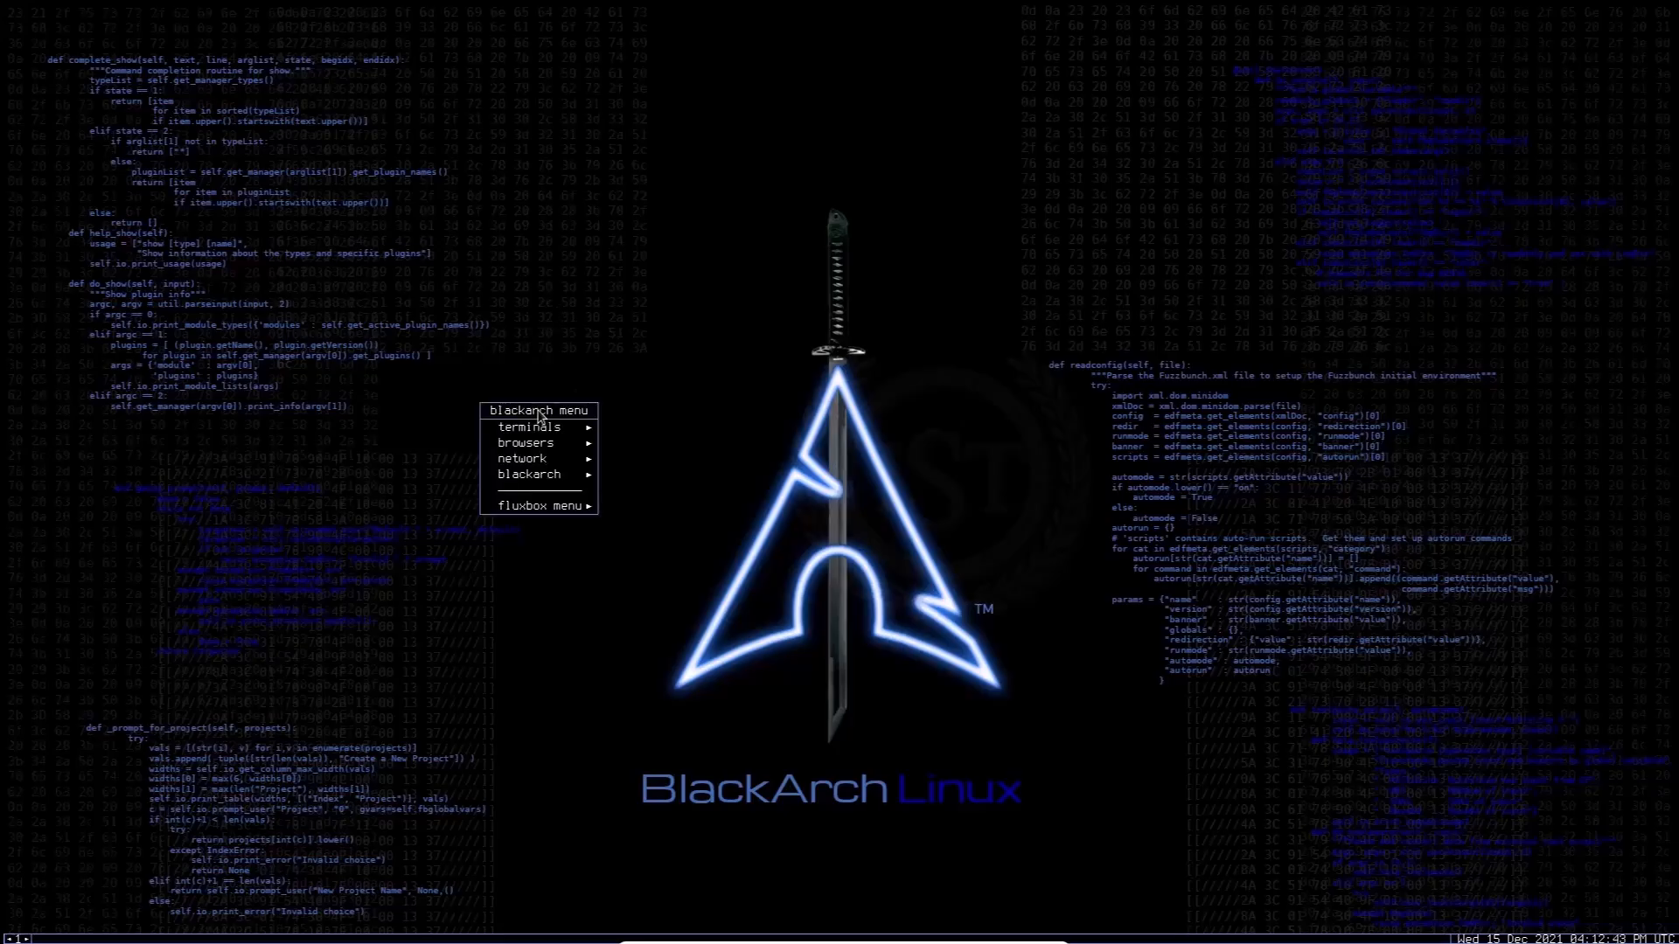
{"action": "mouse_move", "coordinate": [564, 427]}
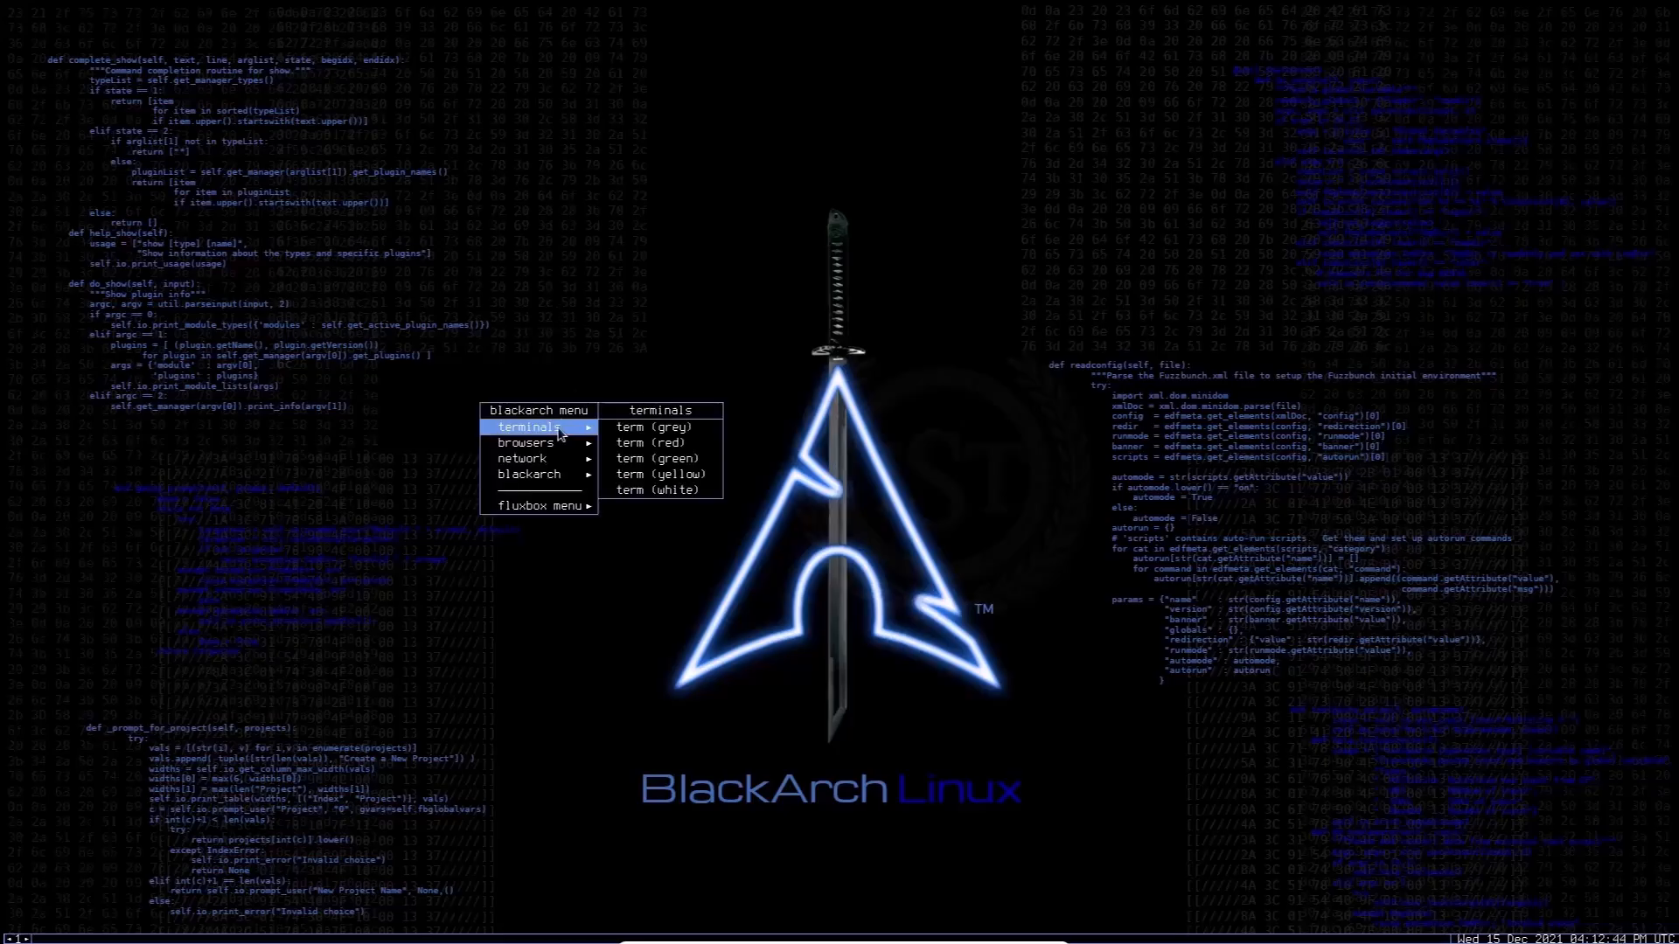
{"action": "left_click", "coordinate": [662, 441]}
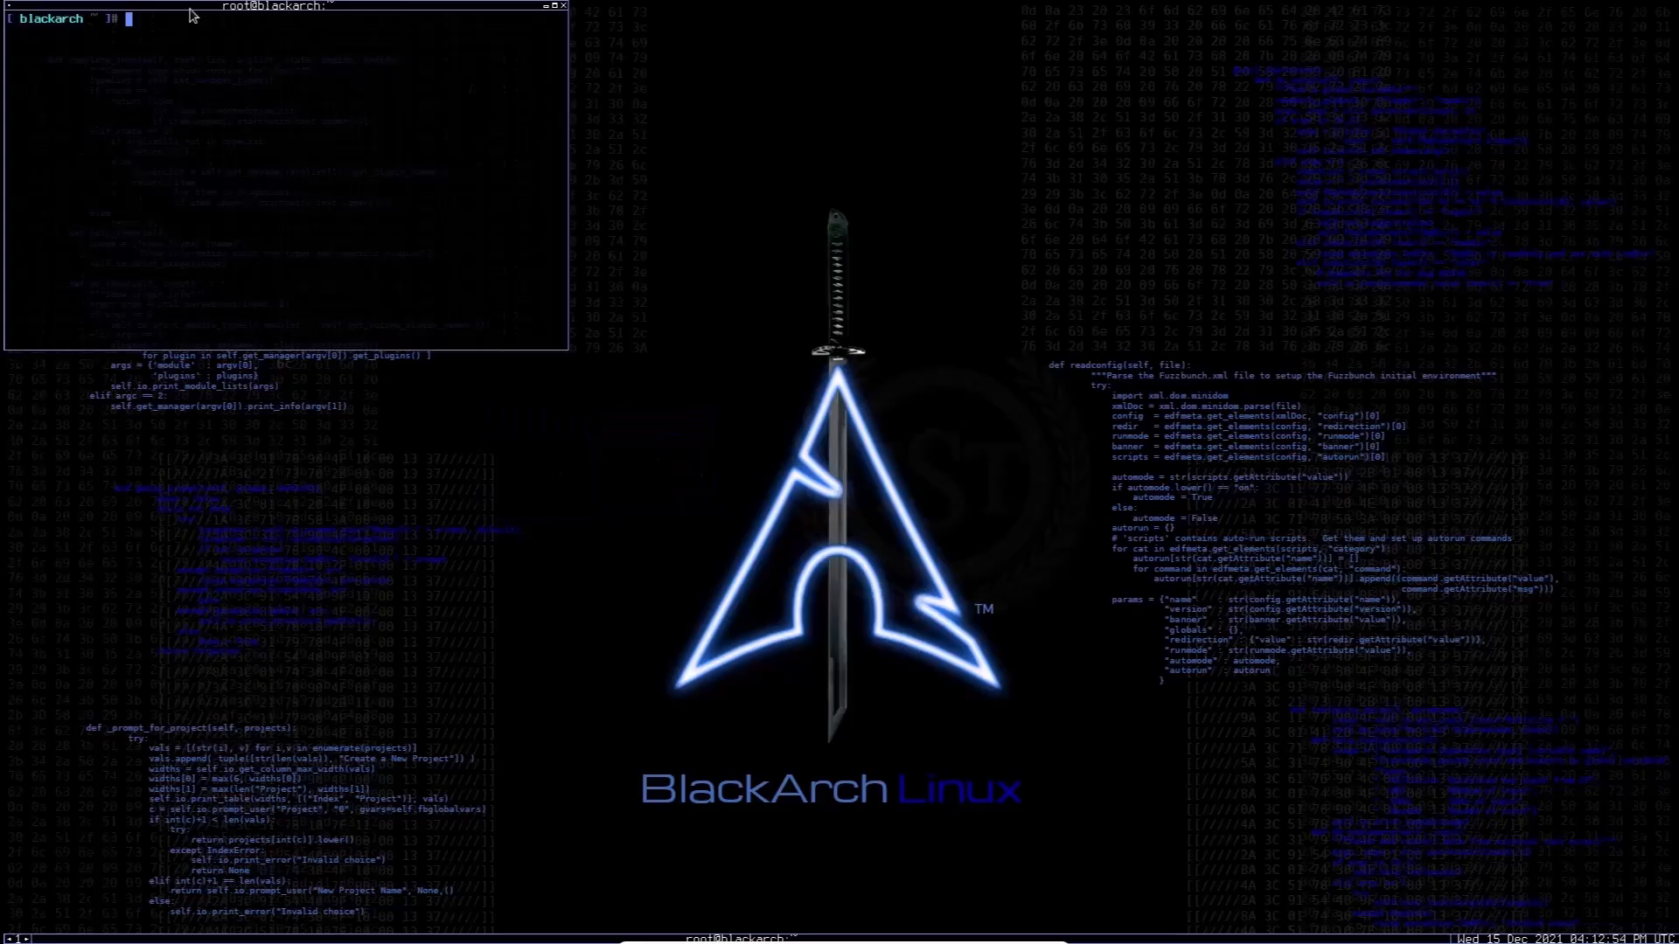
{"action": "left_click_drag", "start_coordinate": [201, 18], "coordinate": [409, 191]}
{"action": "left_click_drag", "start_coordinate": [345, 87], "coordinate": [728, 365]}
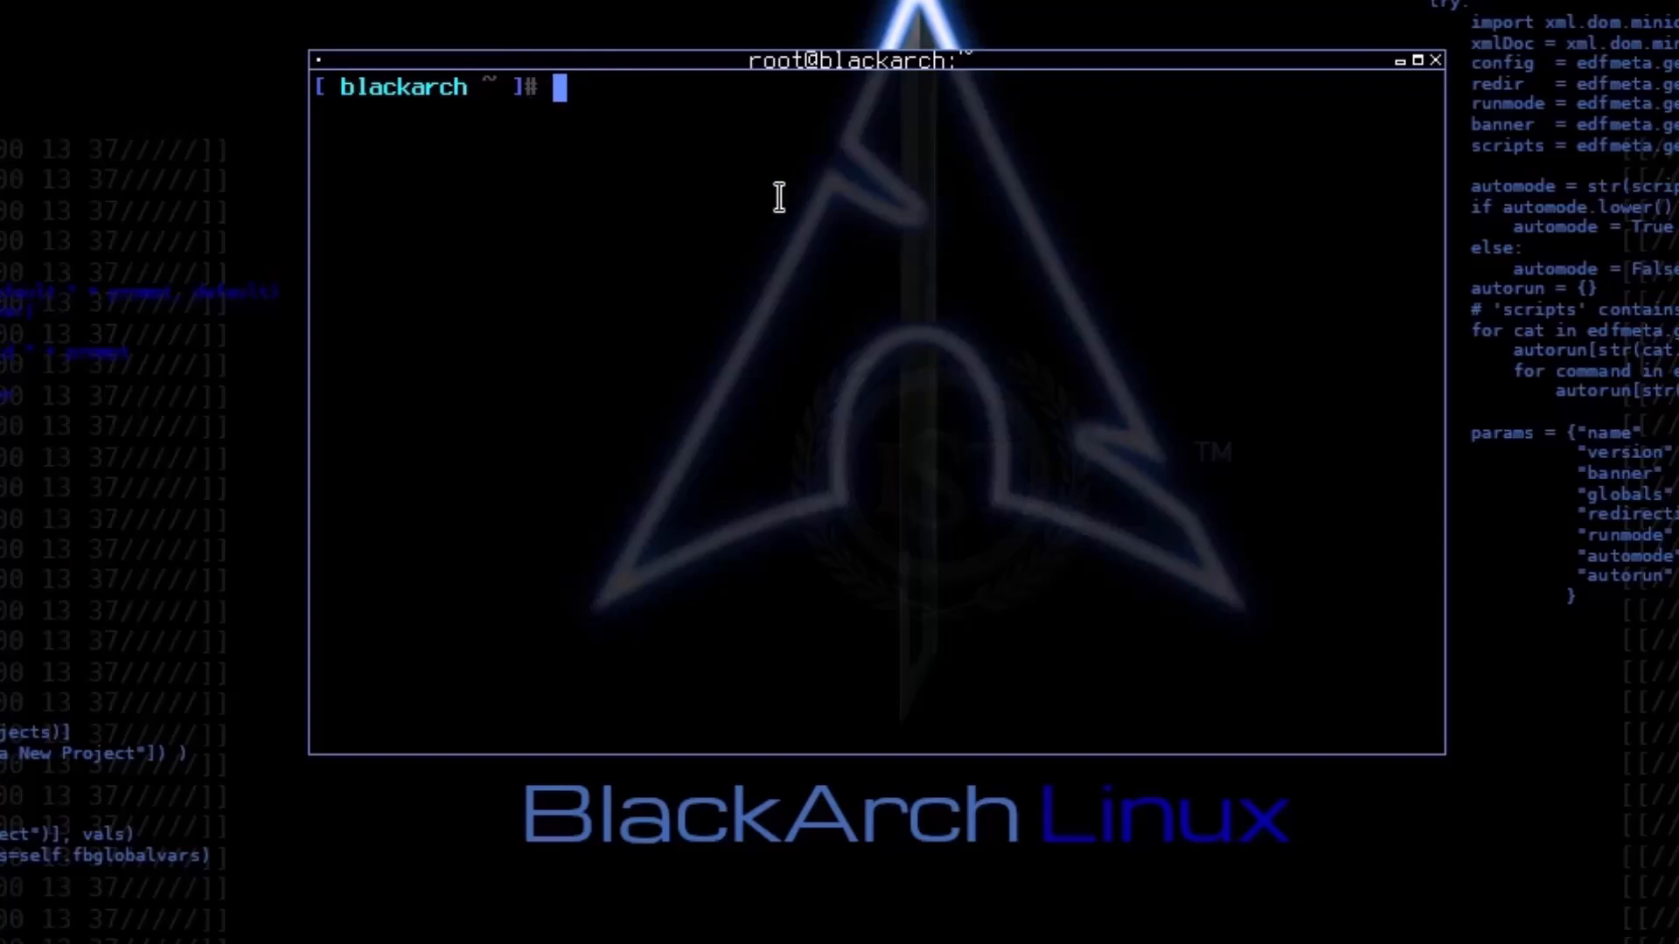
Step: Enter blackarch-install at the root prompt without running it
{"action": "type", "text": "black"}
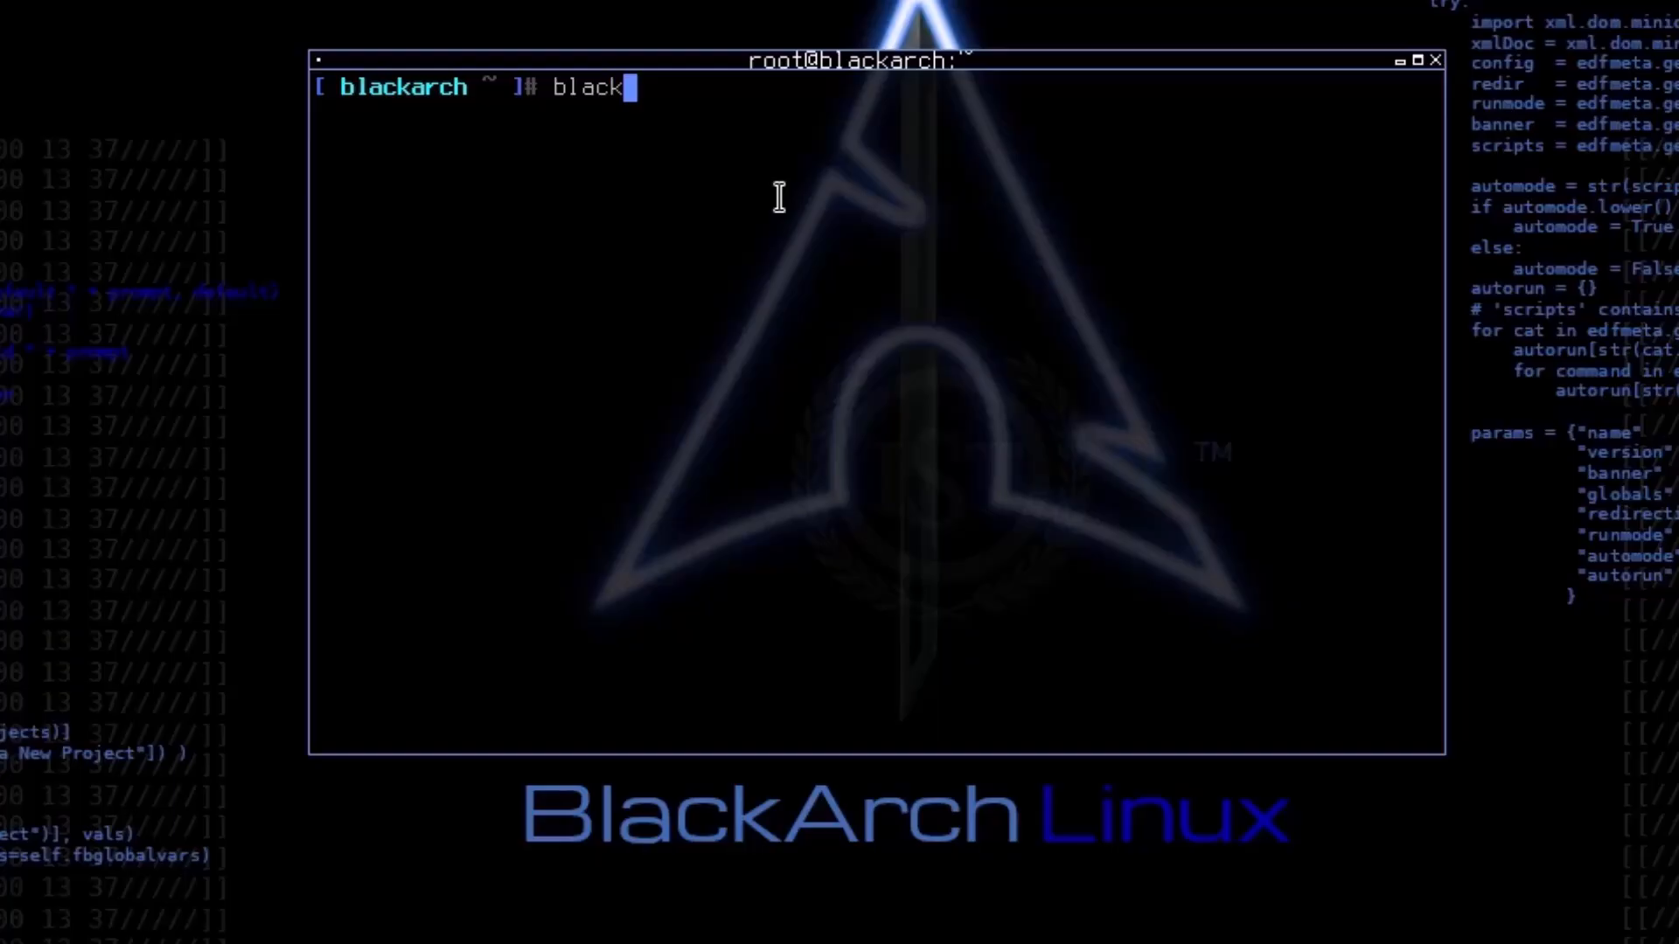
{"action": "type", "text": "arch-install"}
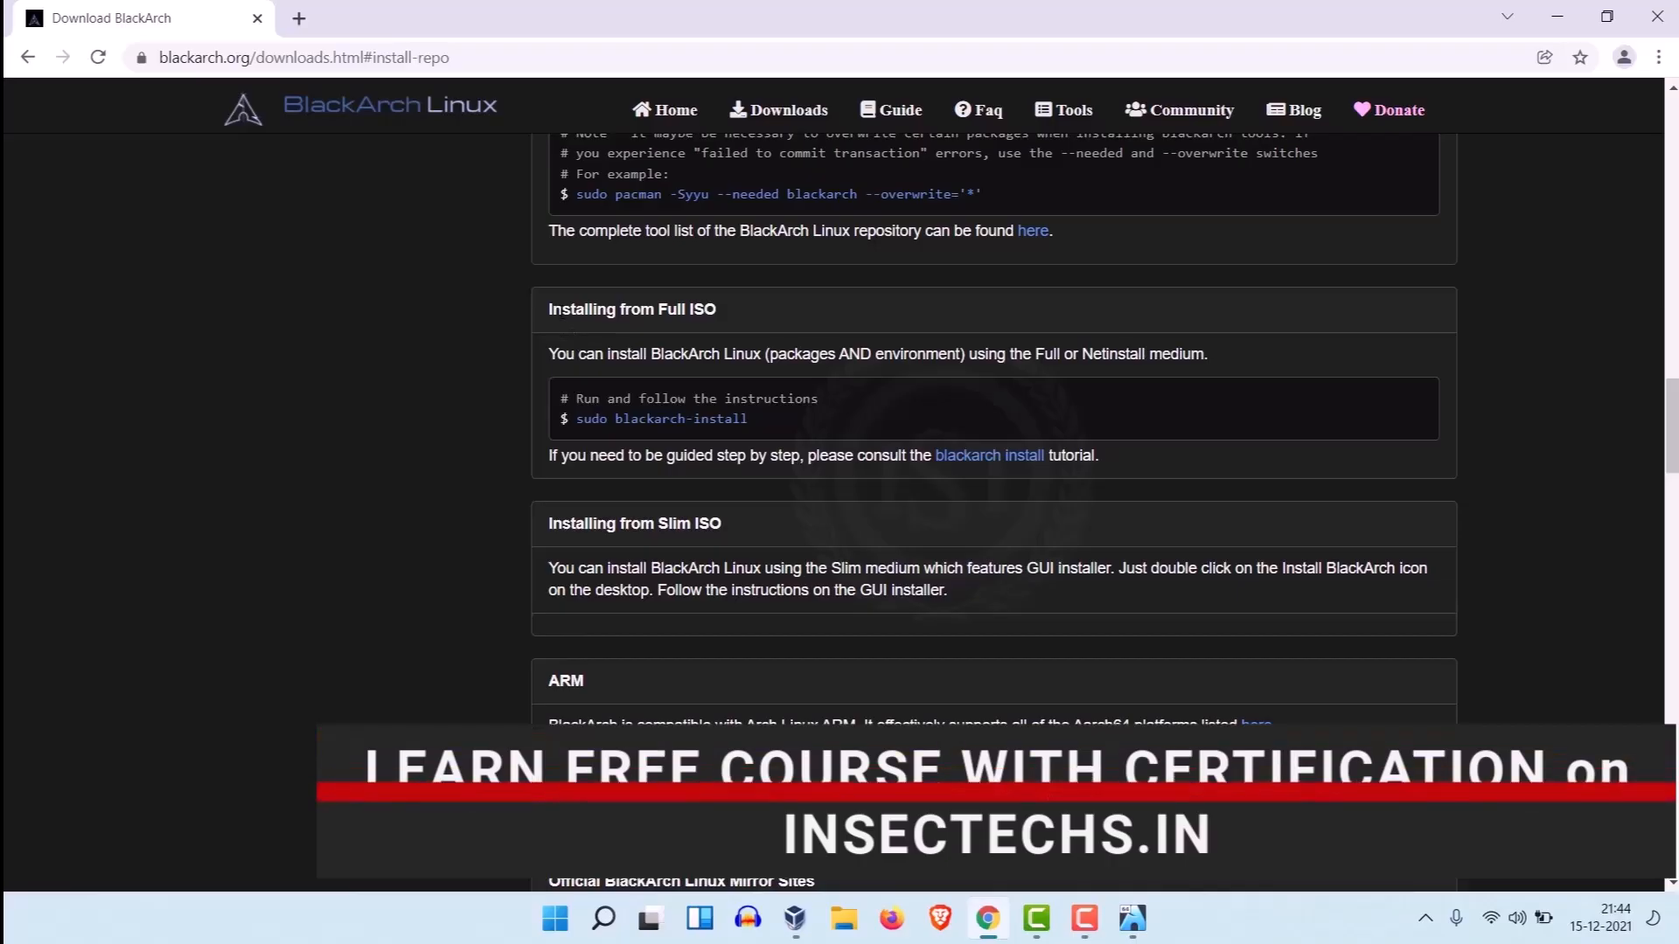
Step: Check the blackarch-install command under Installing from Full ISO on the BlackArch downloads page, and return to the virtual machine
{"action": "left_click_drag", "start_coordinate": [548, 309], "coordinate": [704, 322]}
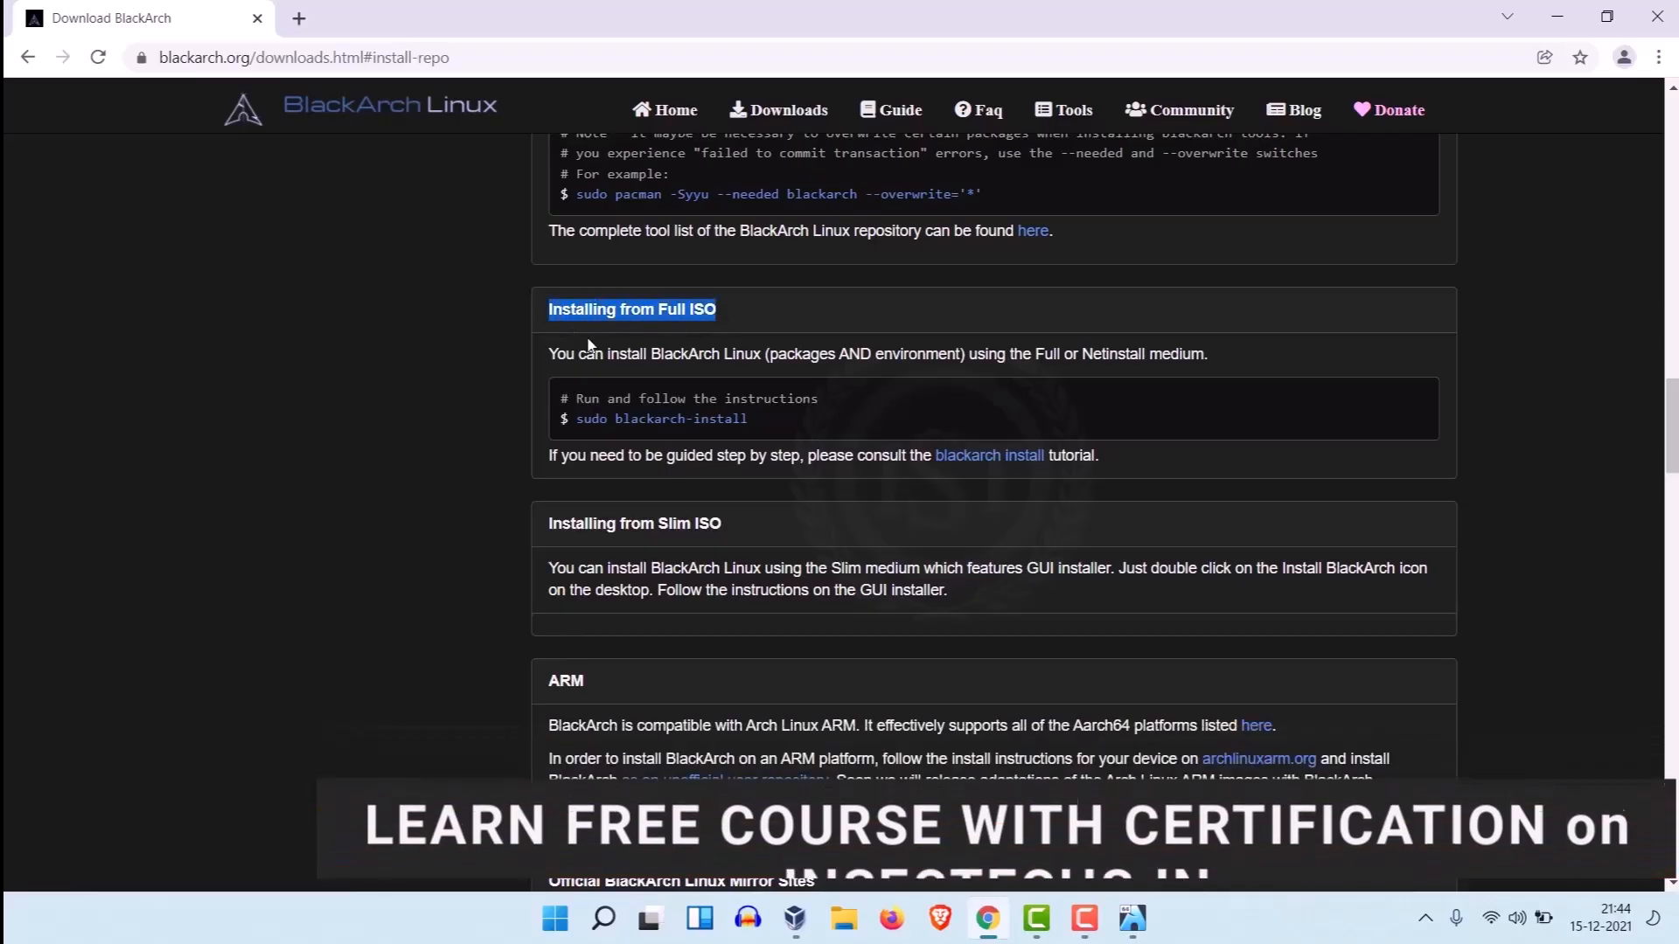
{"action": "left_click_drag", "start_coordinate": [578, 354], "coordinate": [1101, 355]}
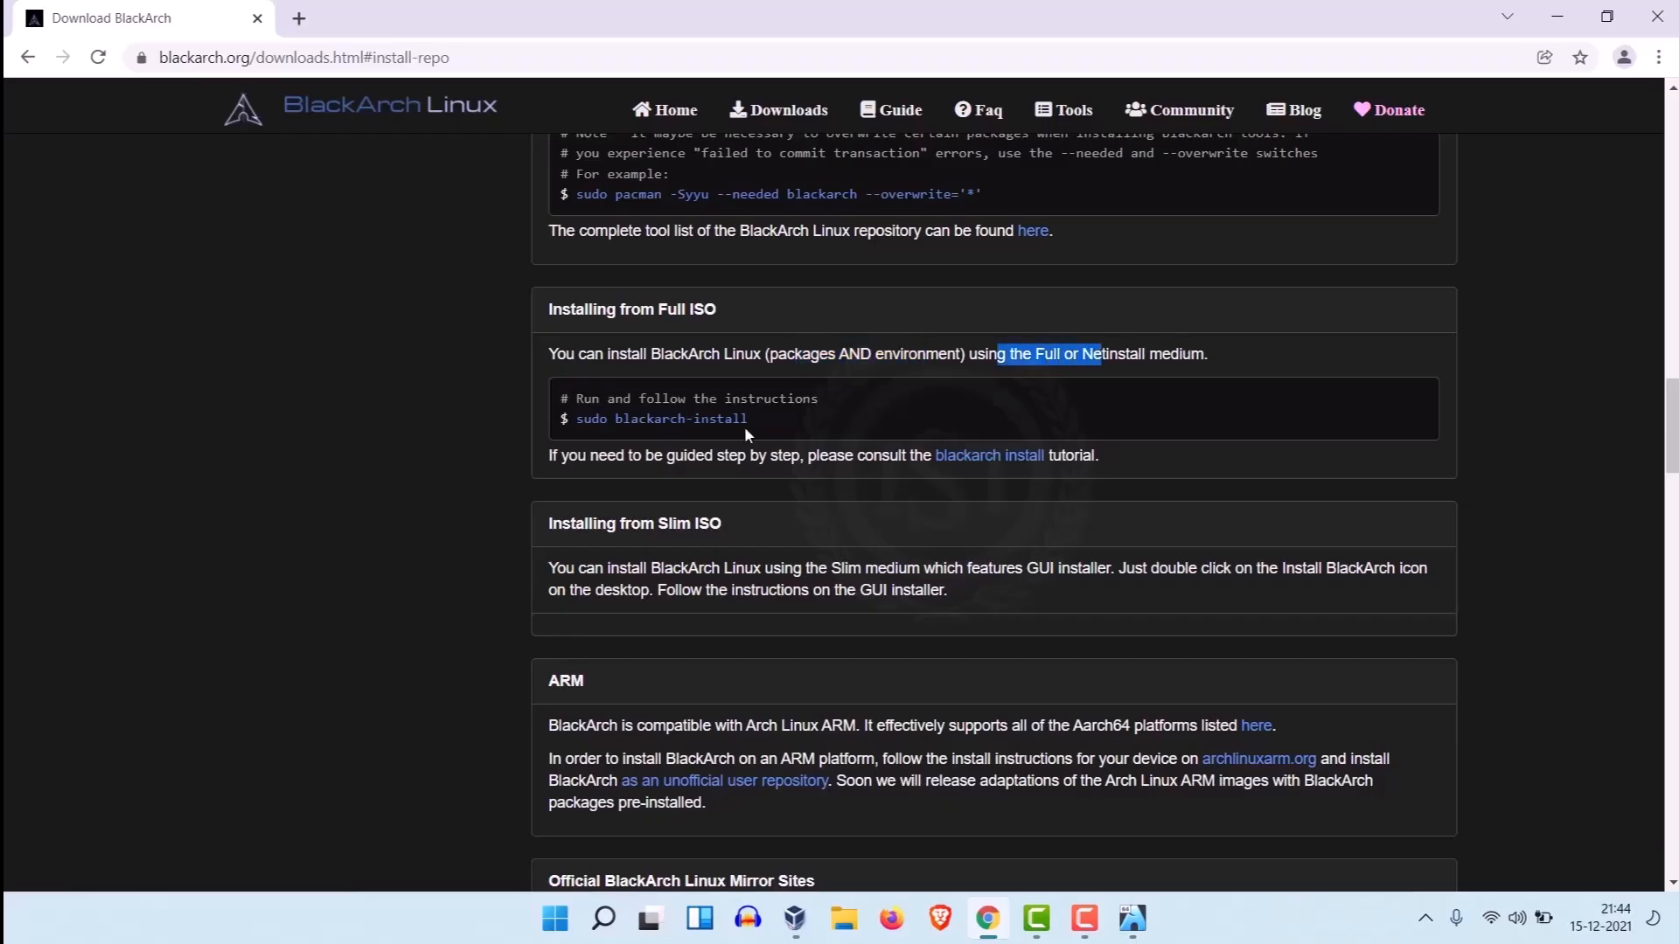
{"action": "left_click", "coordinate": [736, 432]}
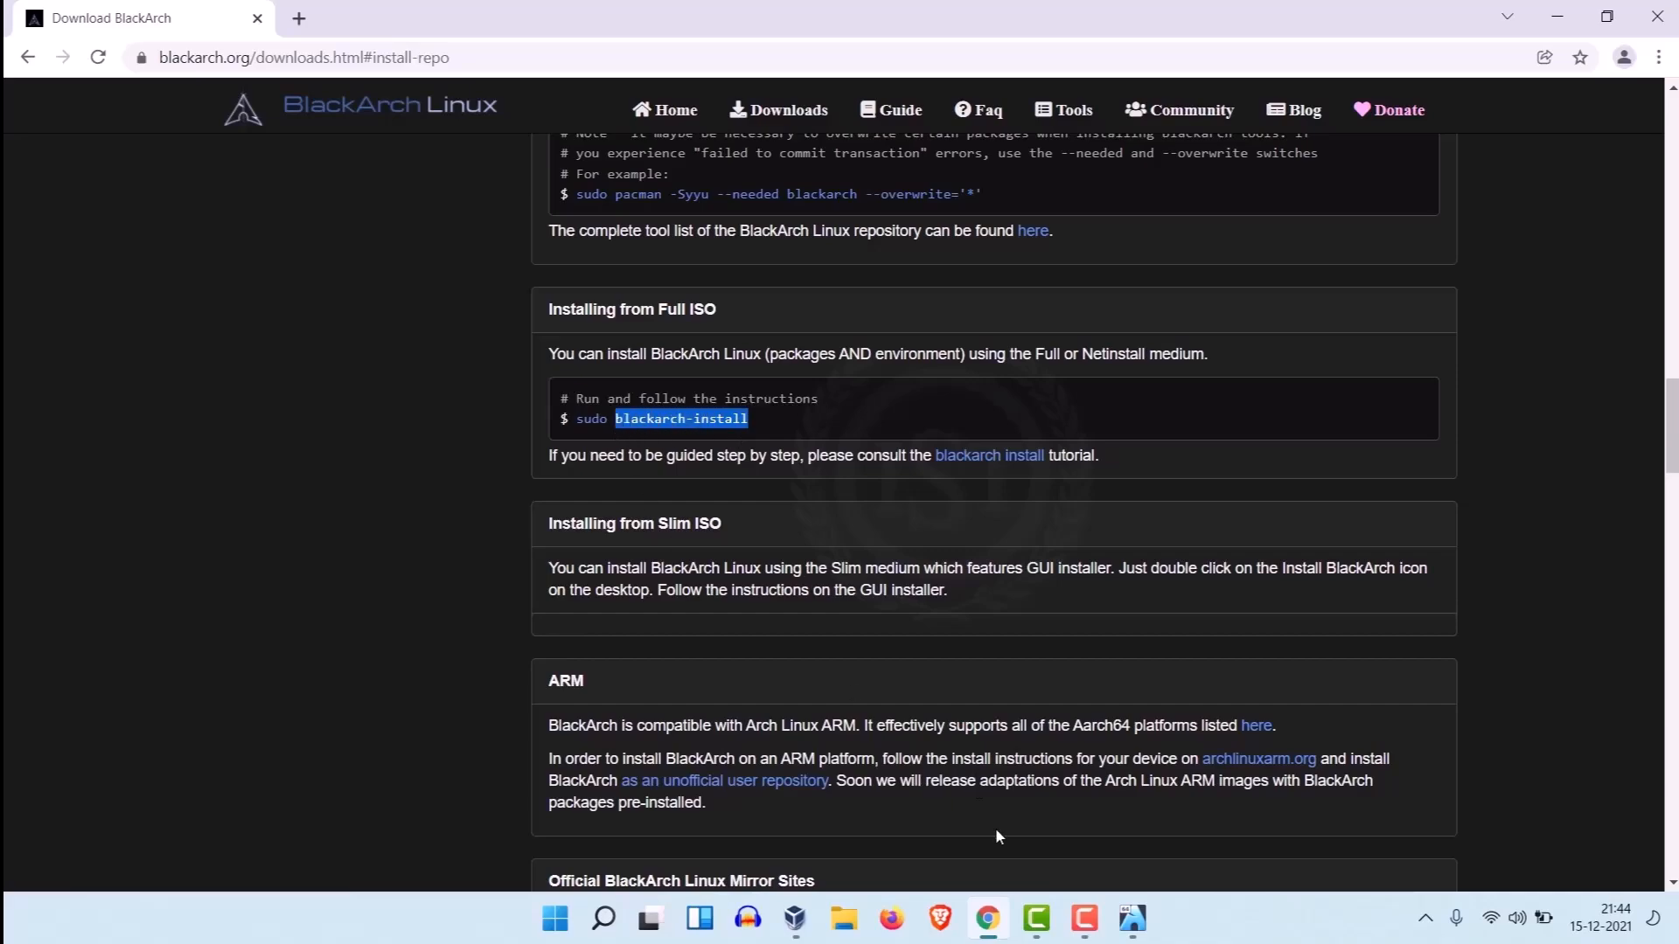
{"action": "left_click", "coordinate": [1131, 920]}
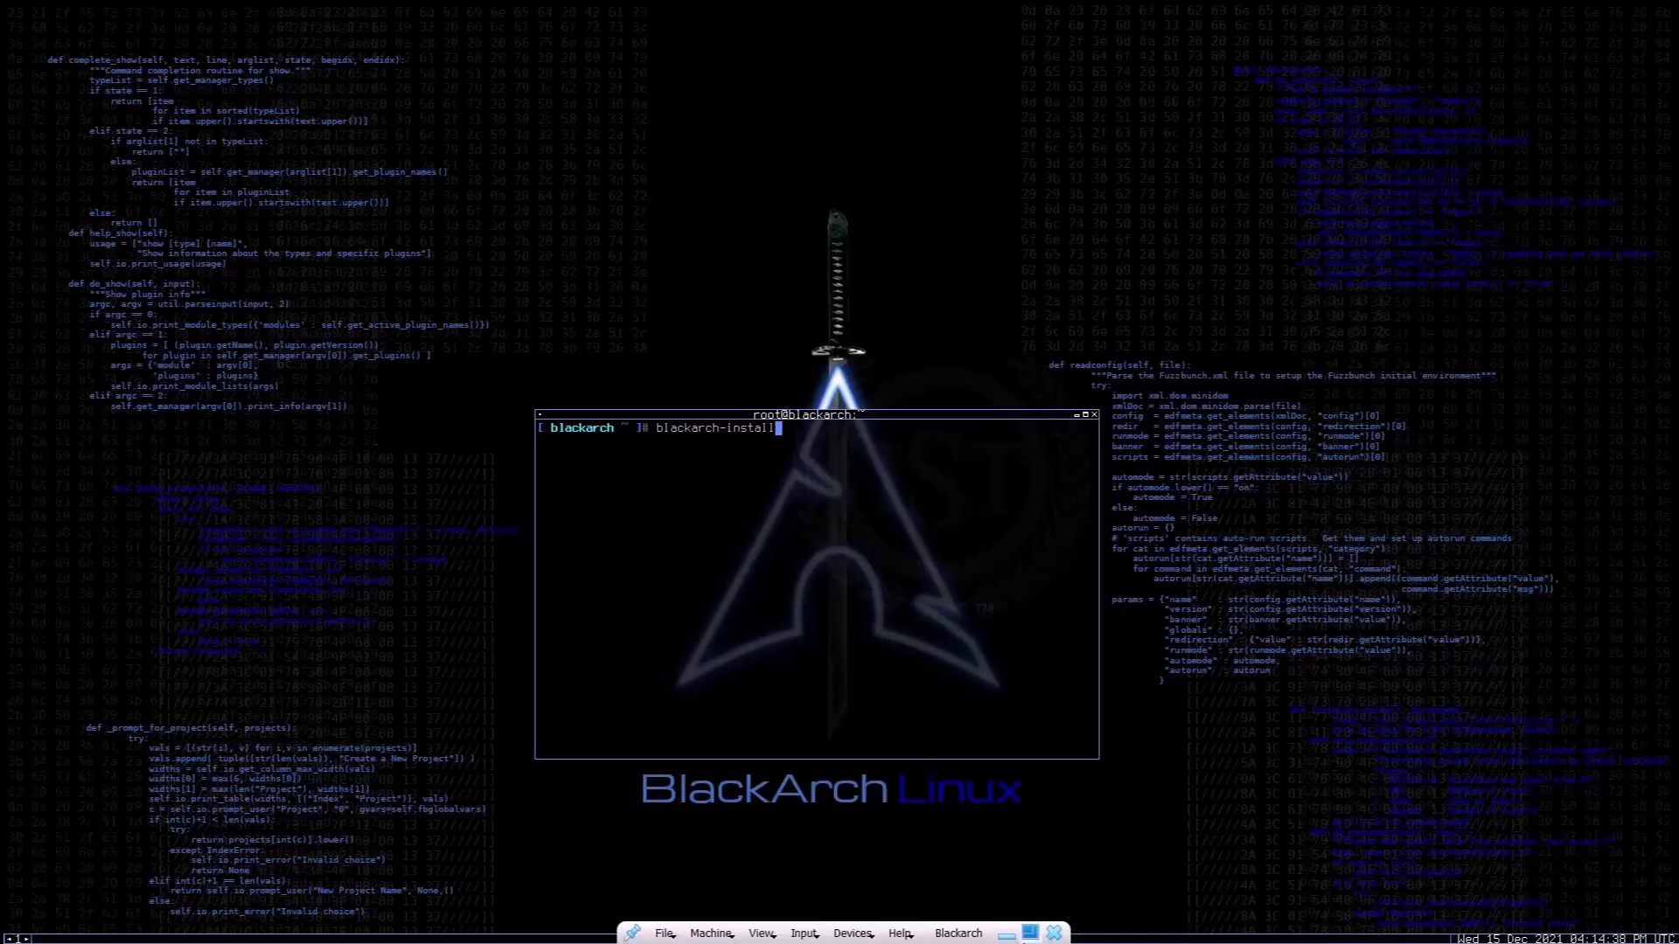
Step: Minimize the virtual machine, open the blackarch install tutorial from the downloads page in Chrome, and read its How to section
{"action": "left_click", "coordinate": [1009, 935]}
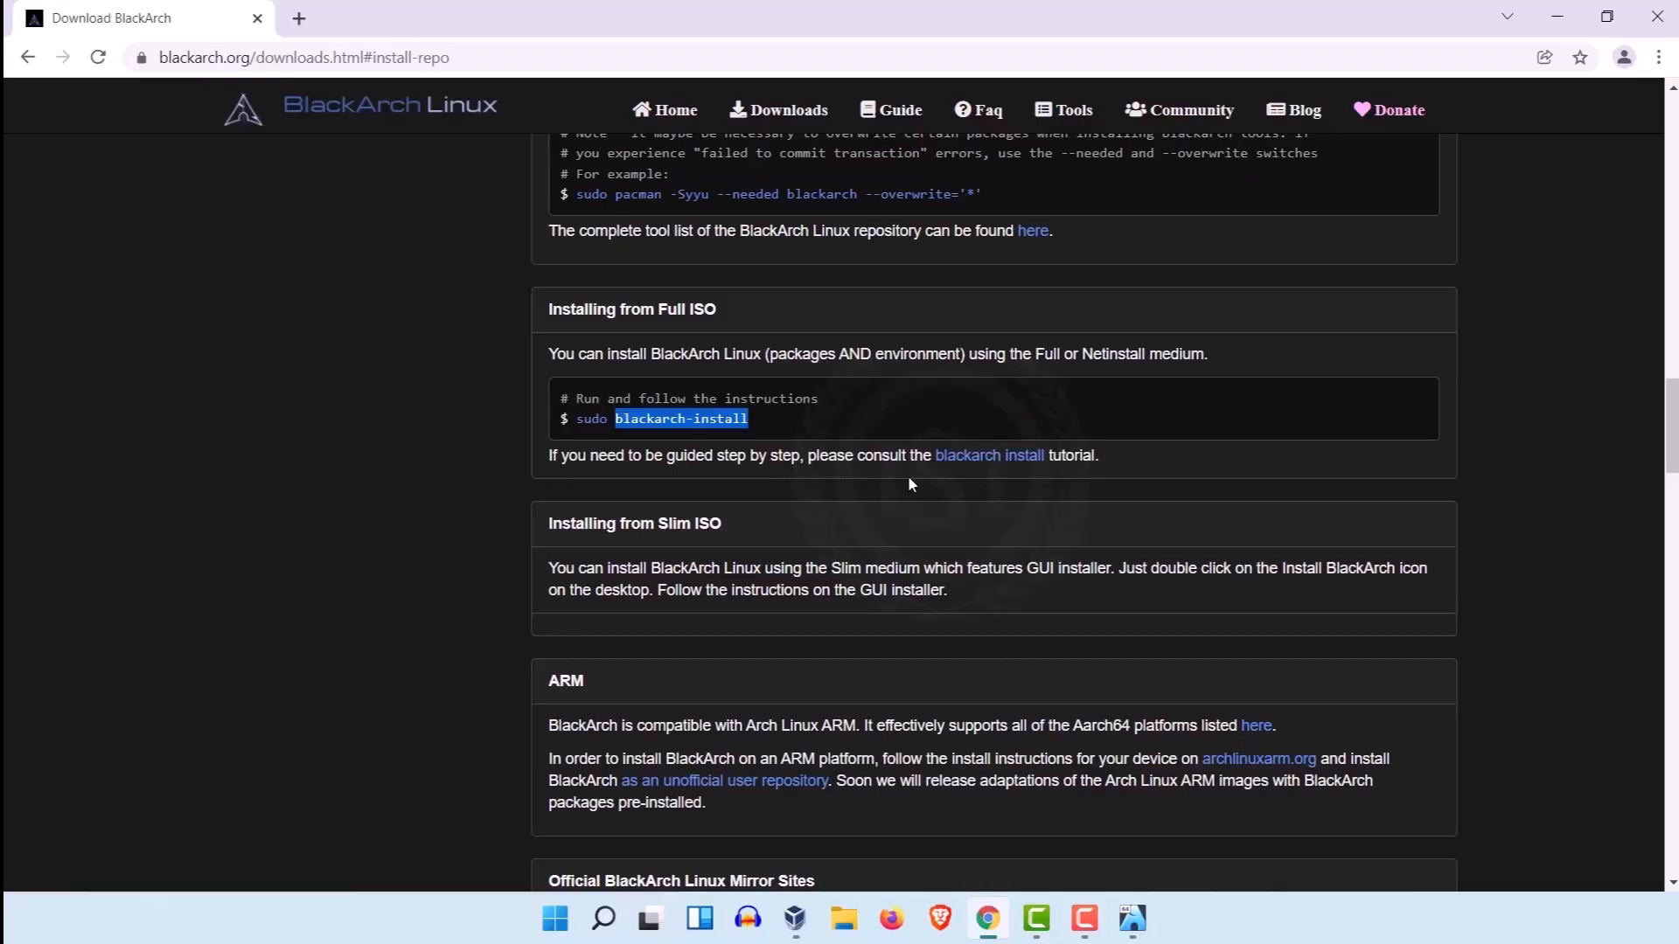
{"action": "left_click", "coordinate": [988, 456]}
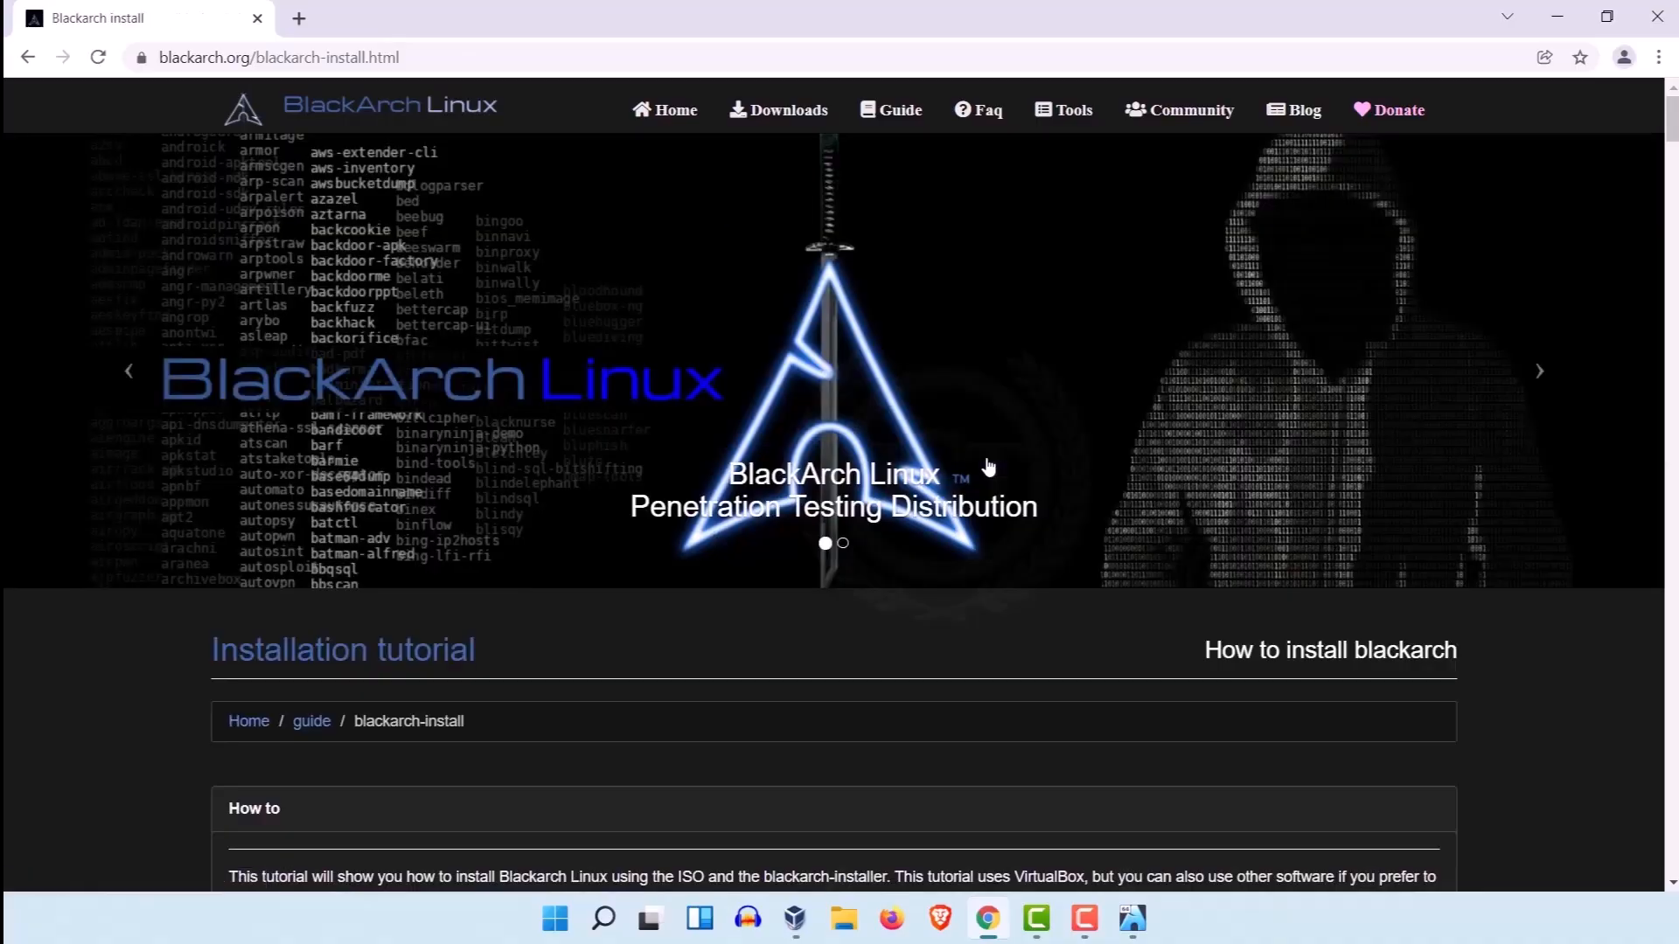
{"action": "scroll", "coordinate": [471, 409], "scroll_direction": "down", "scroll_amount": 5}
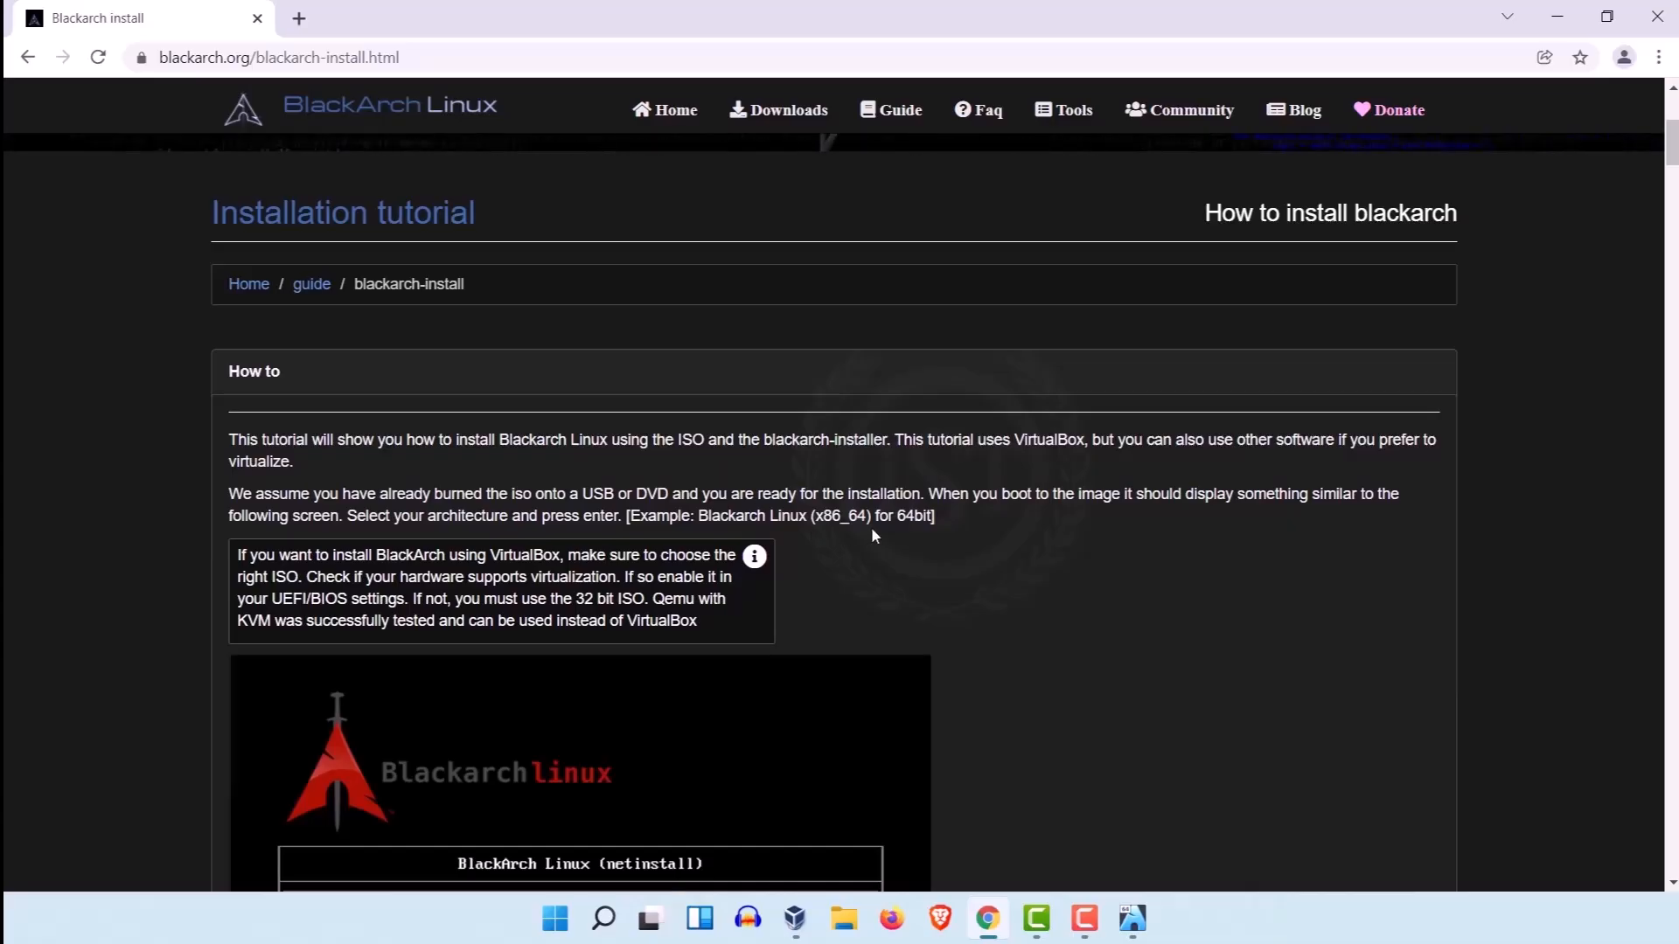
Step: Read the installation tutorial's boot, installation mode, keymap and network setup sections
{"action": "scroll", "coordinate": [961, 560], "scroll_direction": "down", "scroll_amount": 1}
{"action": "scroll", "coordinate": [1053, 584], "scroll_direction": "down", "scroll_amount": 15}
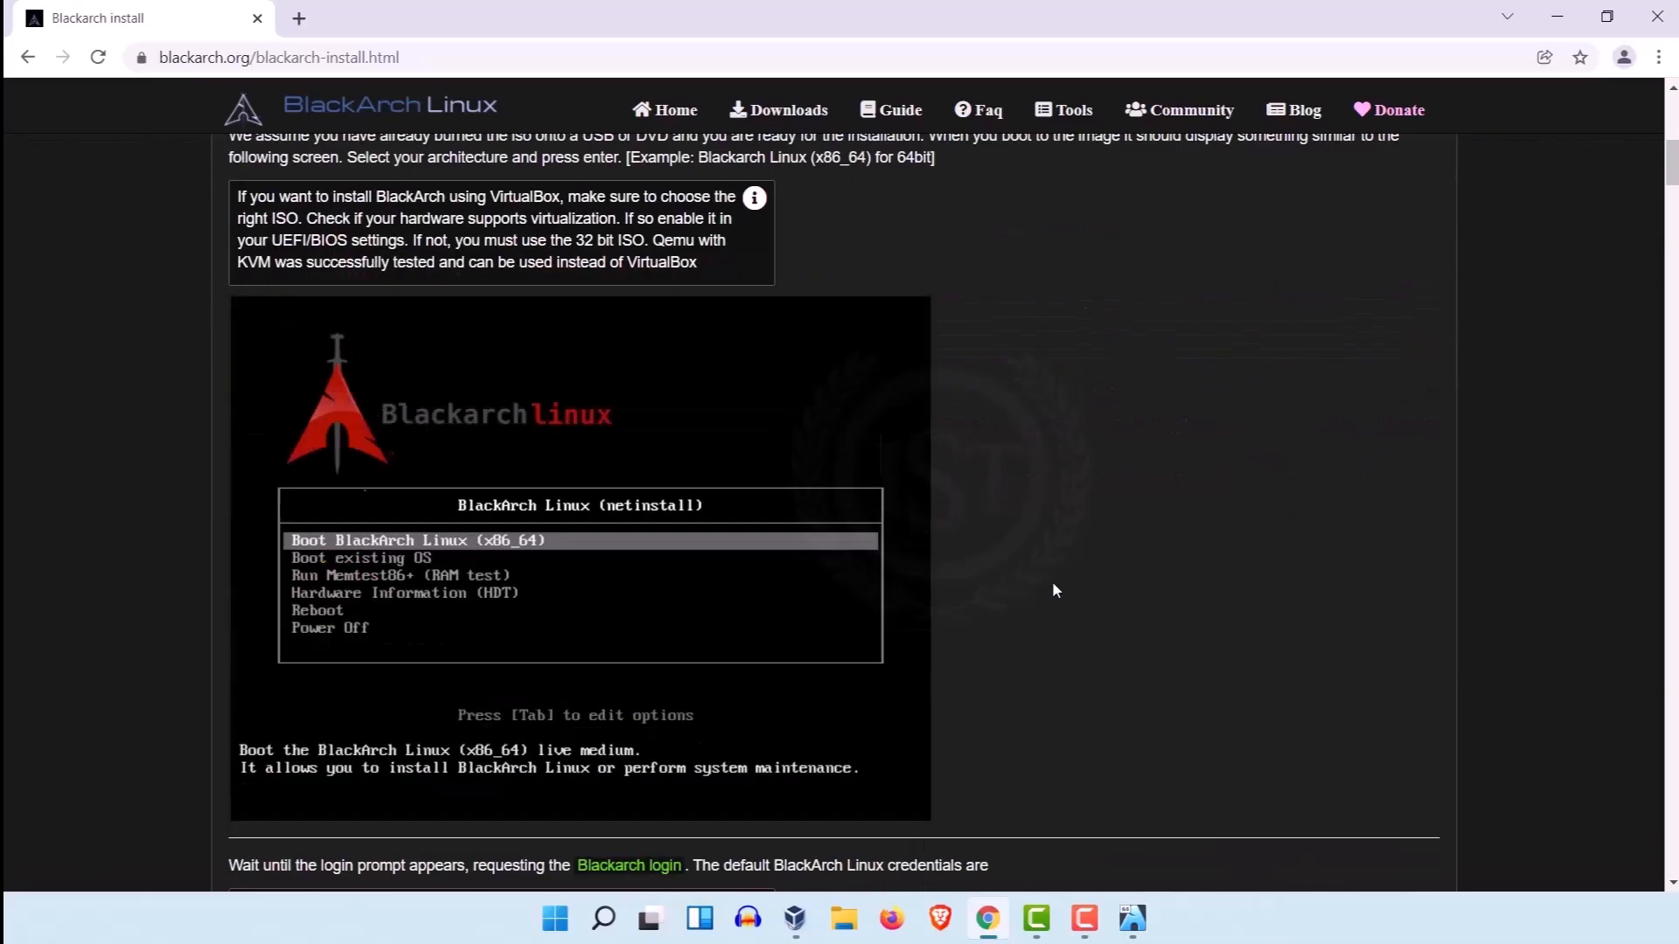
{"action": "scroll", "coordinate": [1053, 583], "scroll_direction": "down", "scroll_amount": 5}
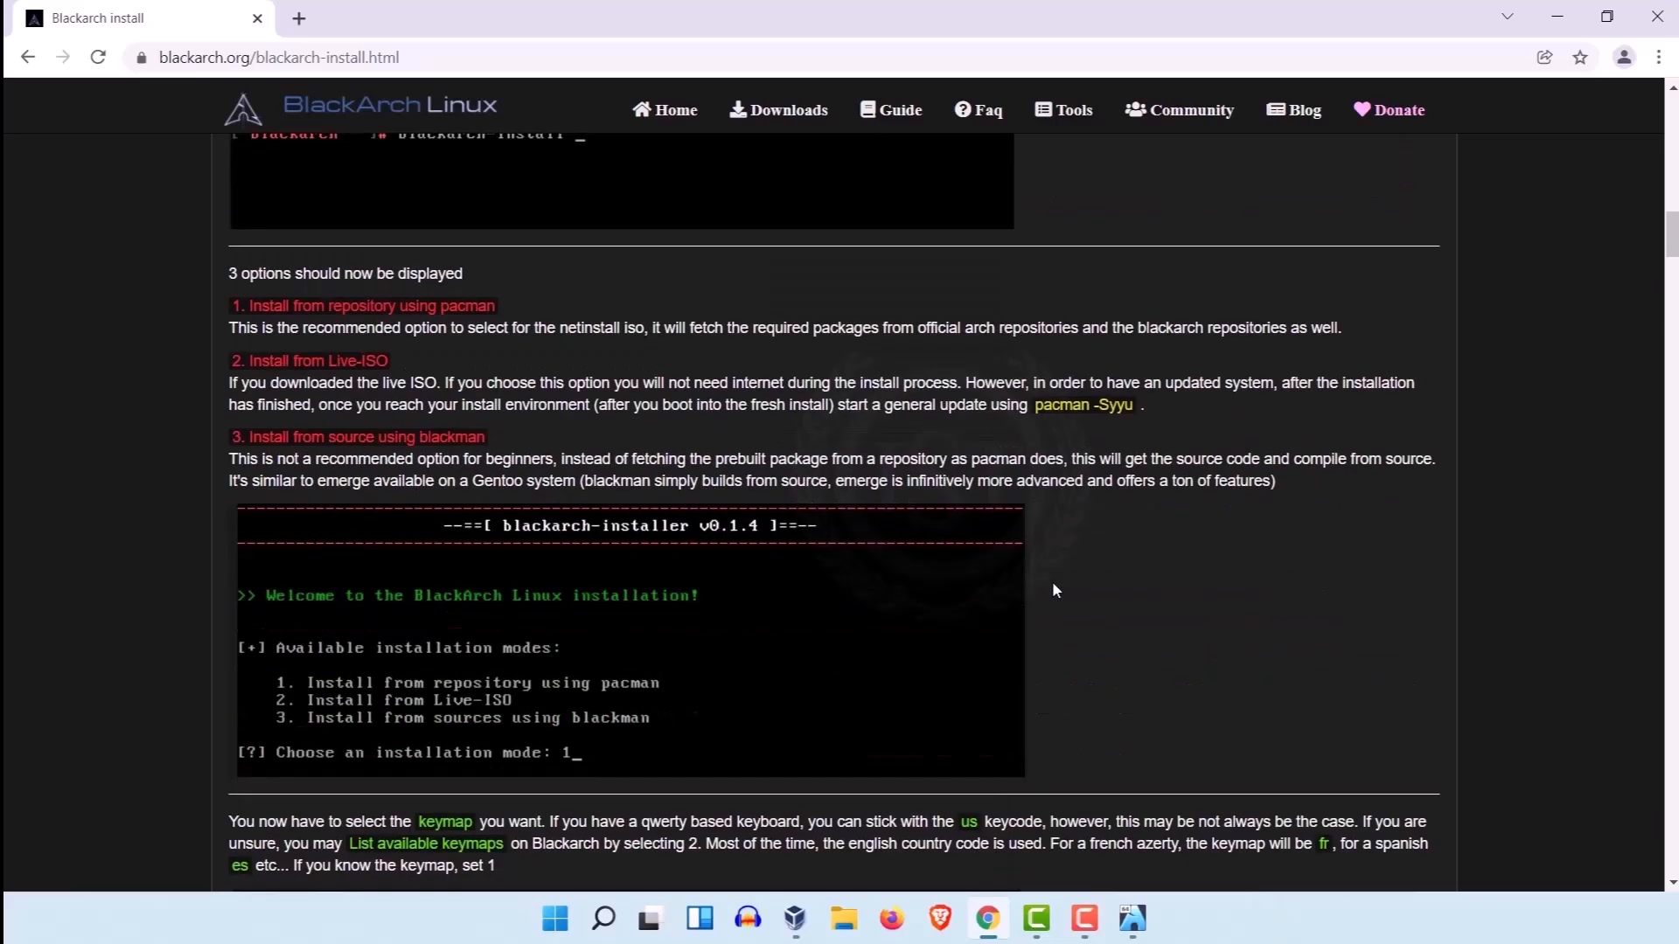
{"action": "scroll", "coordinate": [1052, 583], "scroll_direction": "down", "scroll_amount": 2}
{"action": "scroll", "coordinate": [1055, 591], "scroll_direction": "down", "scroll_amount": 17}
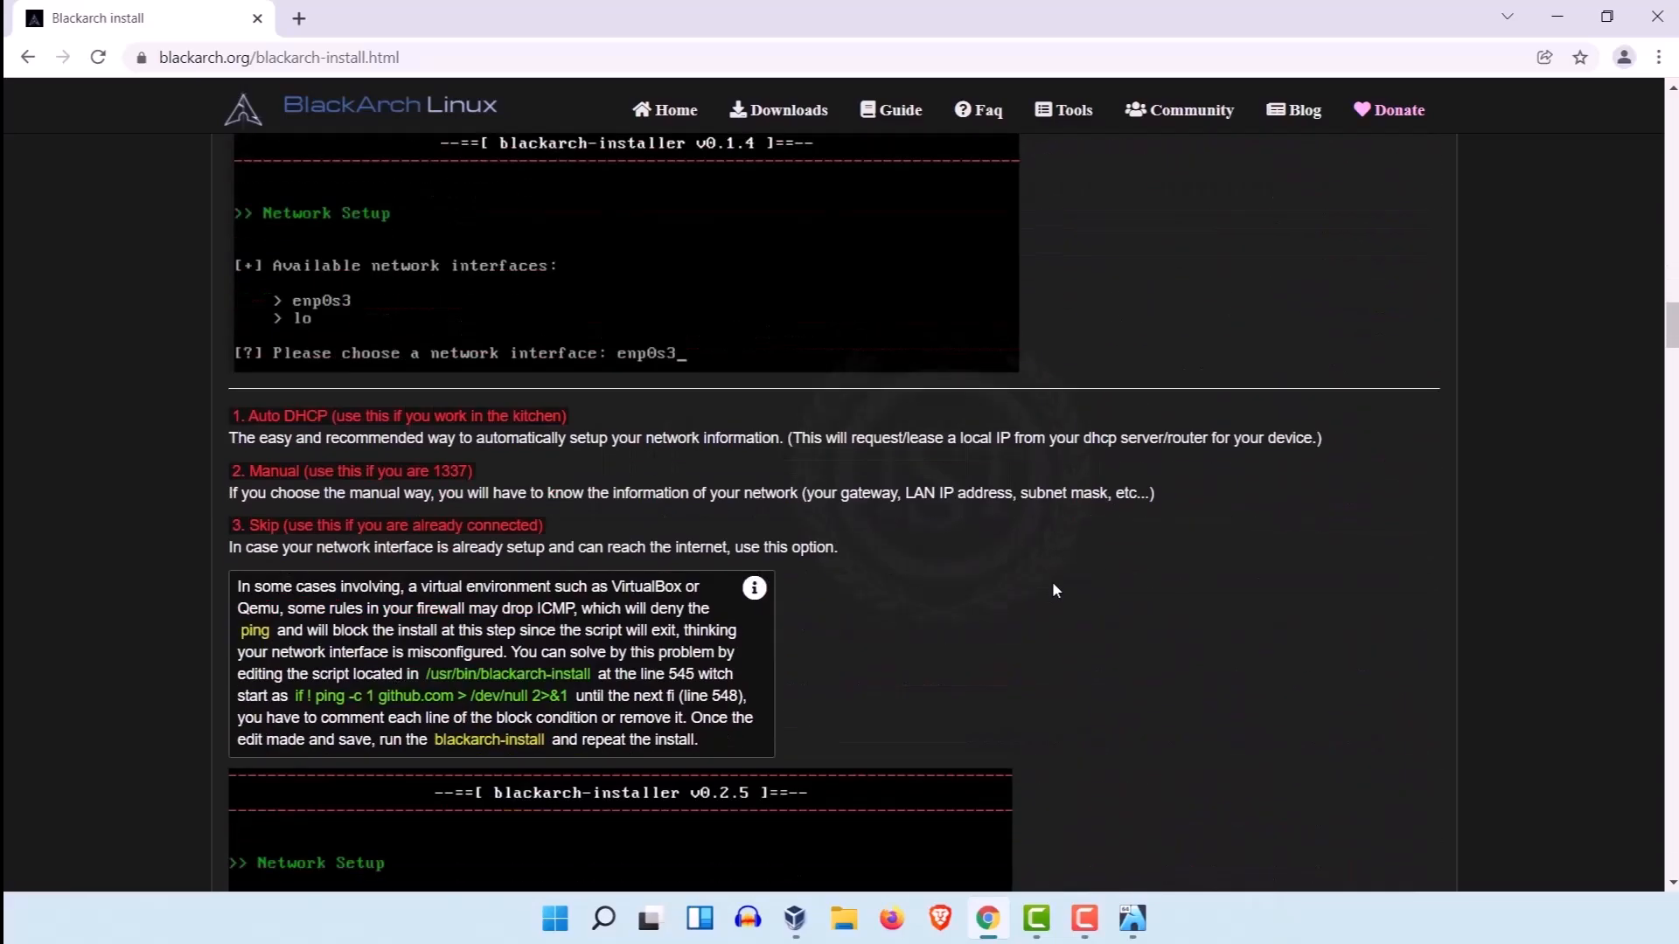
{"action": "scroll", "coordinate": [1055, 591], "scroll_direction": "down", "scroll_amount": 3}
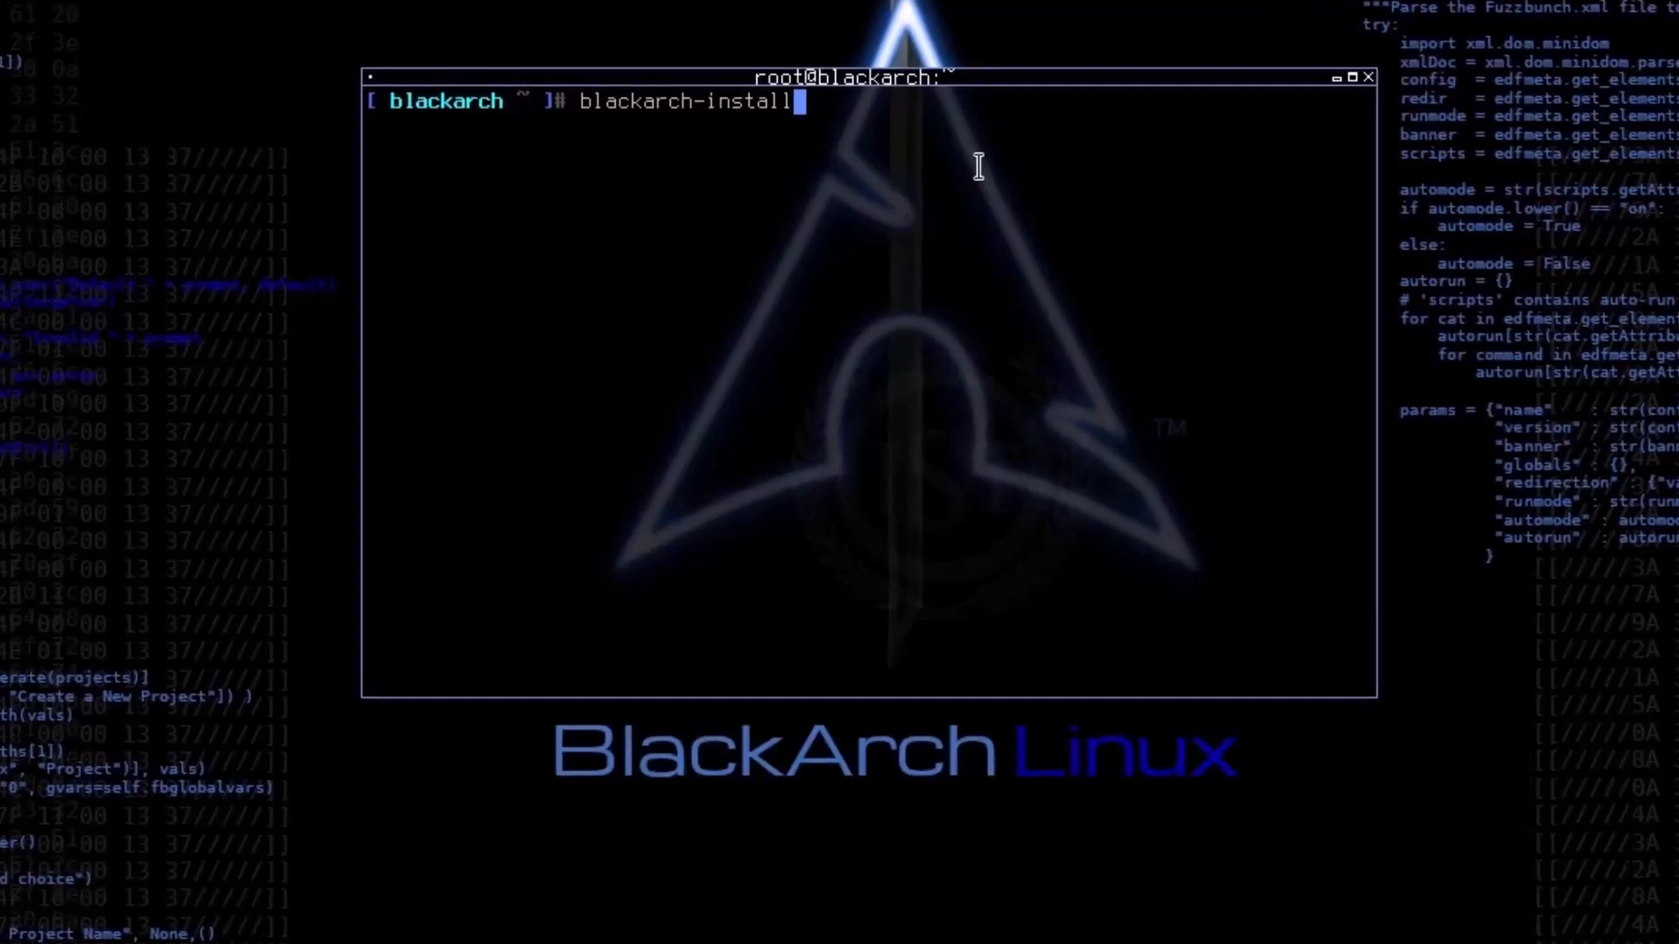
Step: Run blackarch-install, choosing installation from the BlackArch Full-ISO (offline) and the Verbose output mode
{"action": "key", "text": "Return"}
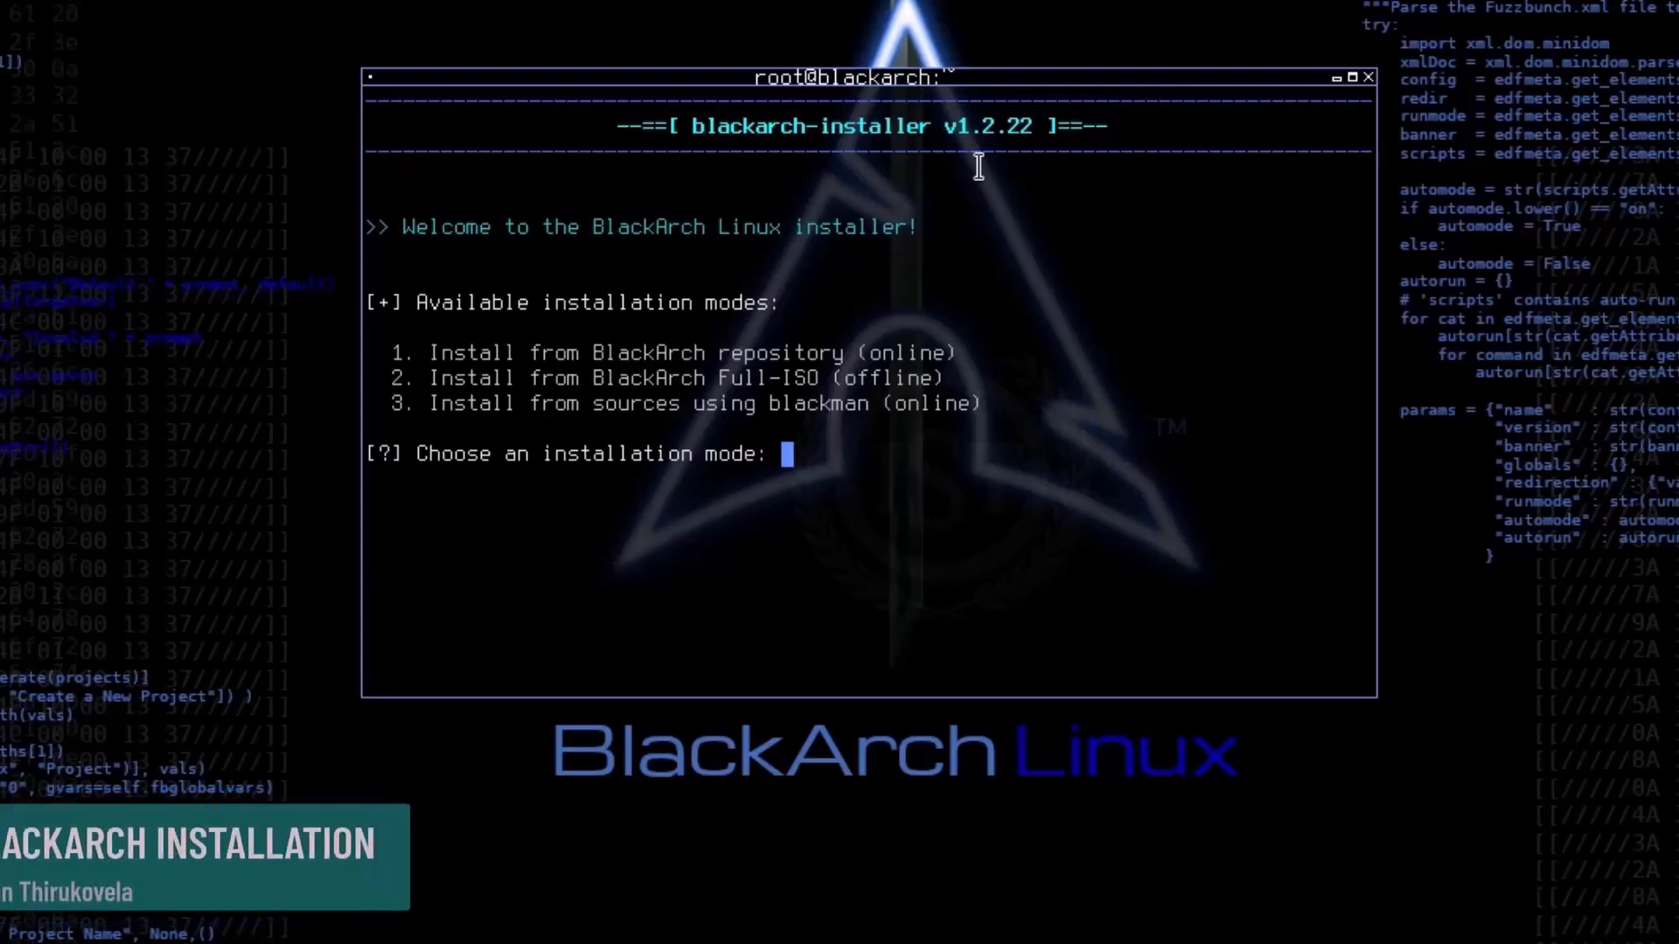
{"action": "type", "text": "2"}
{"action": "key", "text": "Return"}
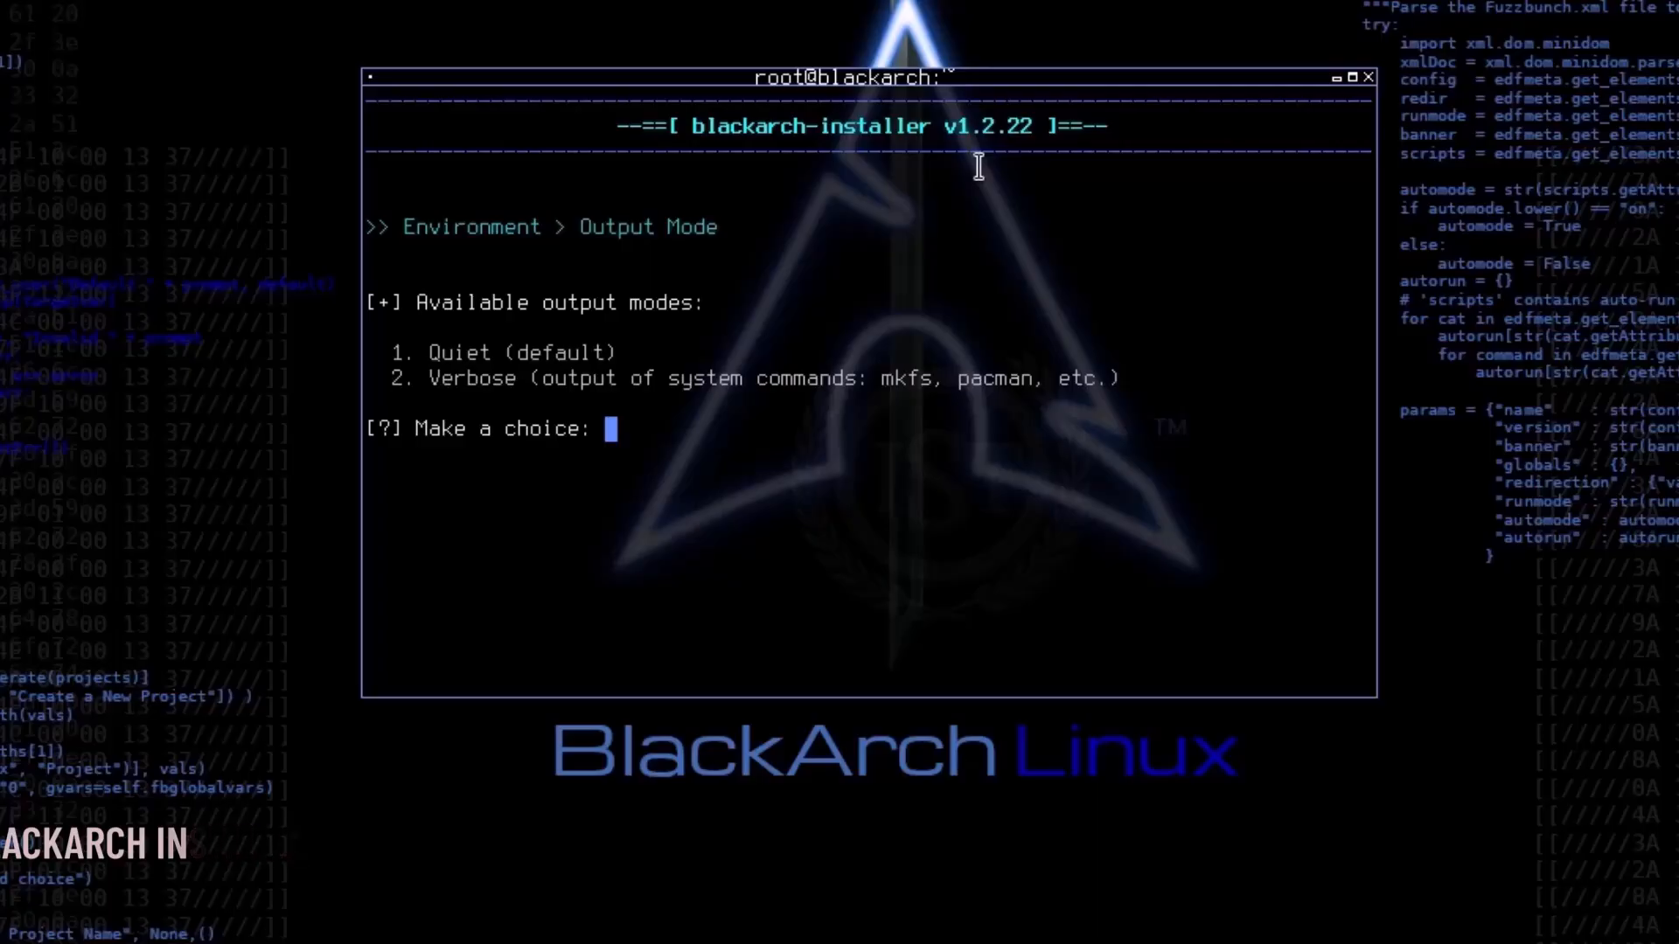
{"action": "type", "text": "2"}
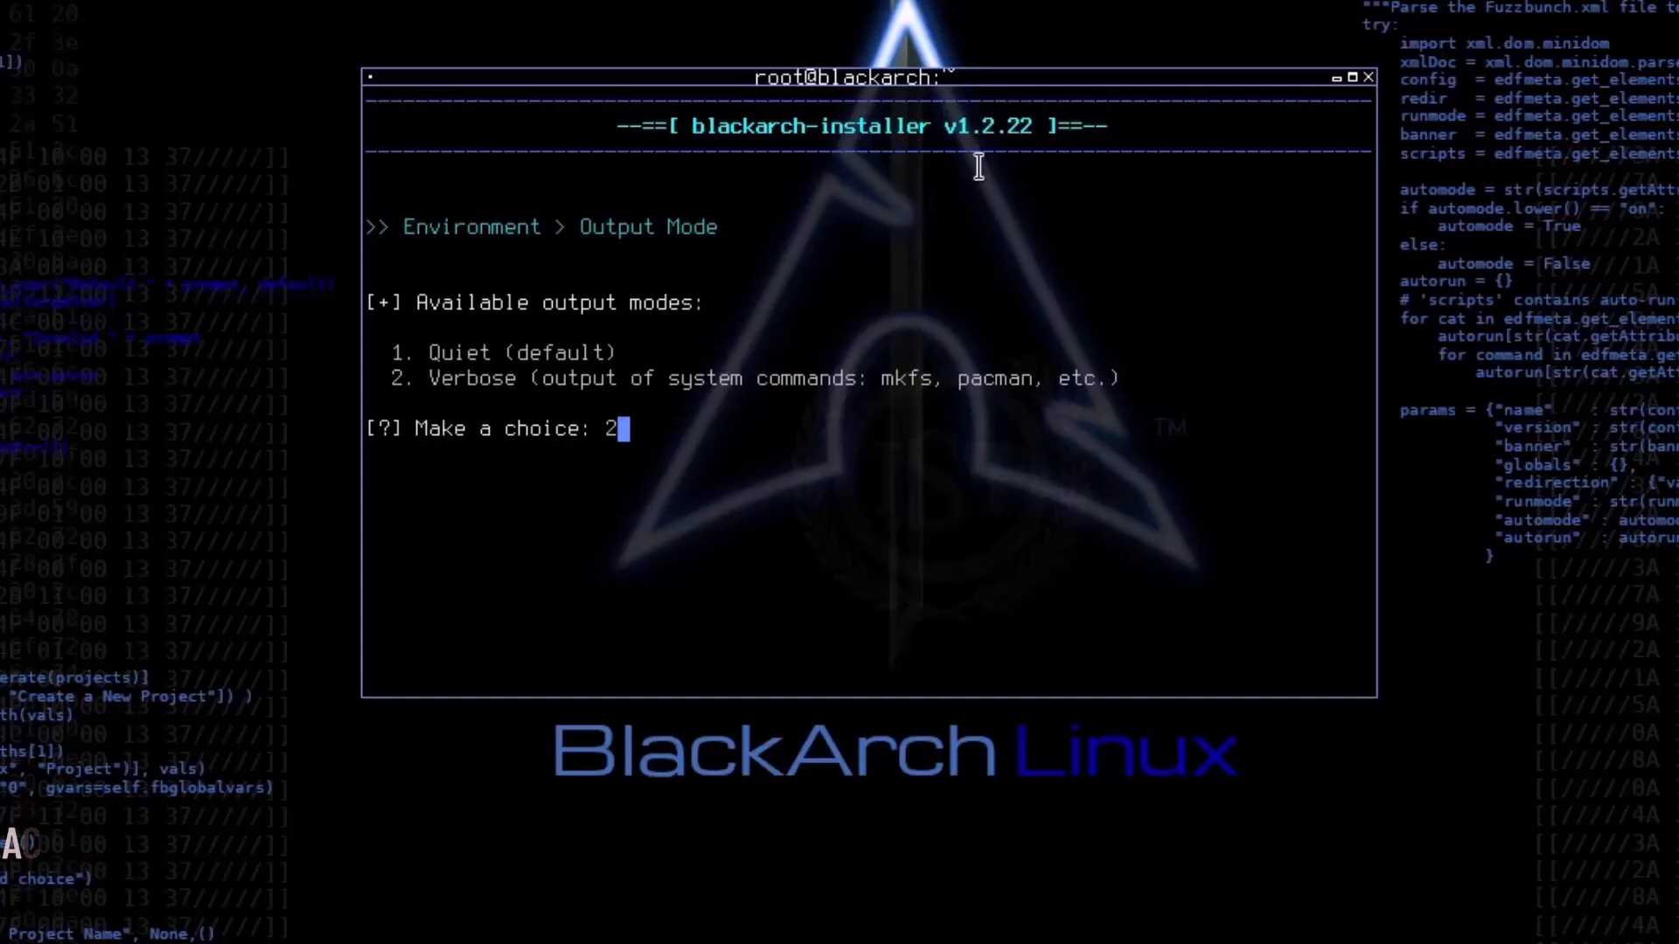
{"action": "key", "text": "Return"}
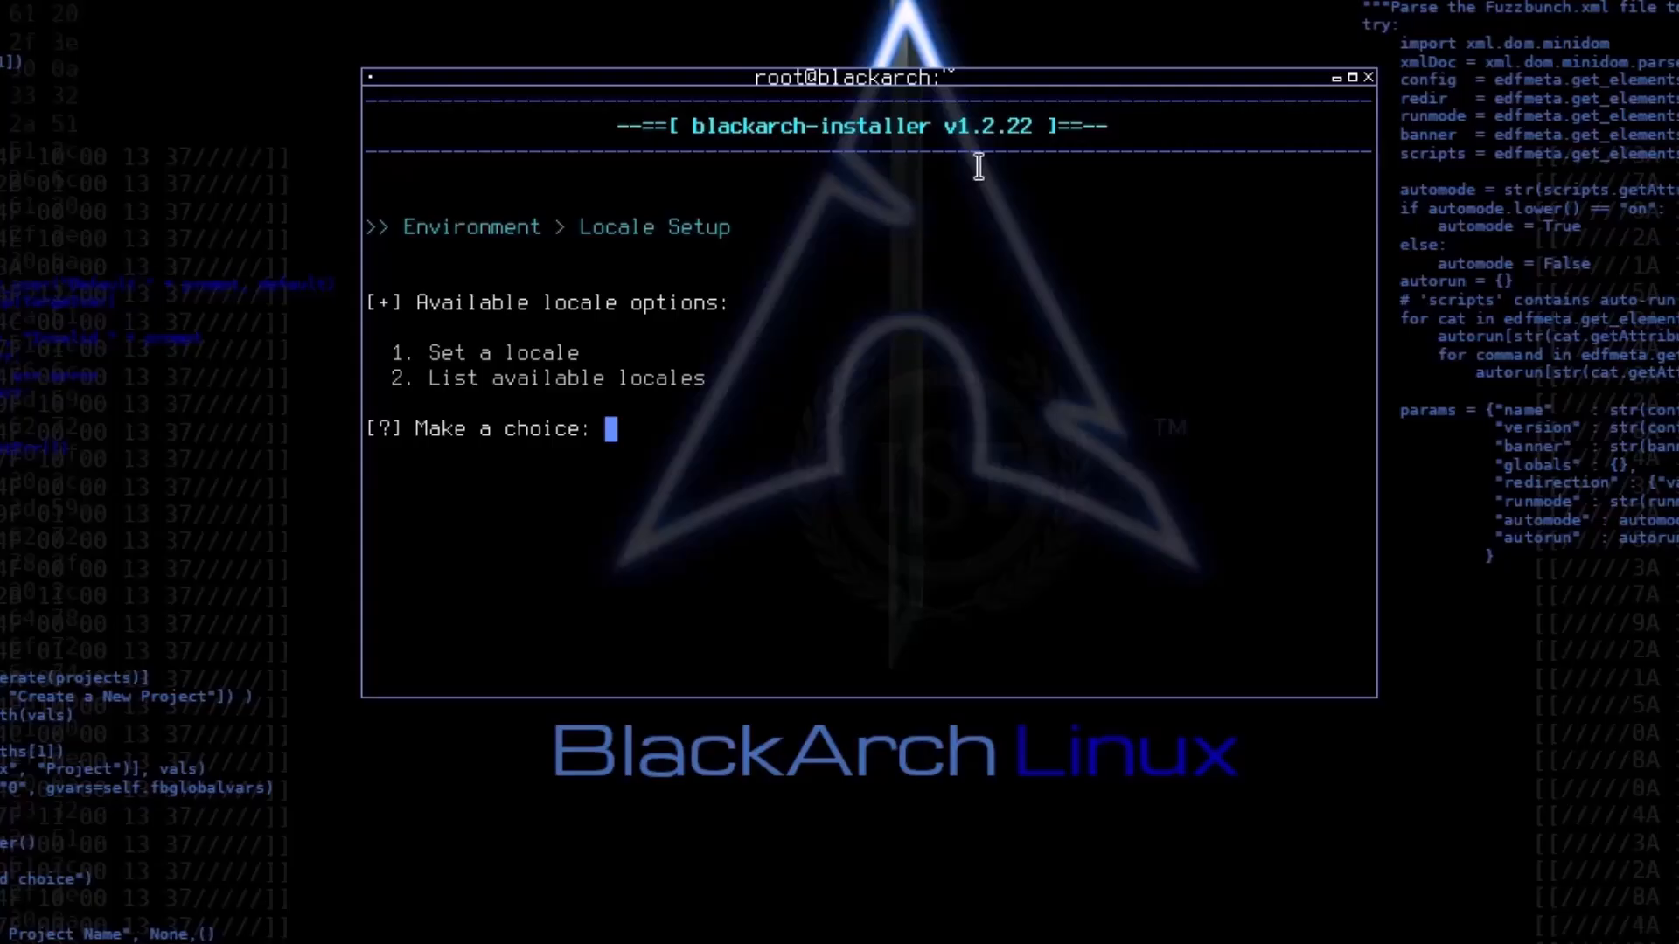
Step: Choose to set a locale and accept the default en_US.UTF-8
{"action": "type", "text": "2"}
{"action": "key", "text": "BackSpace"}
{"action": "type", "text": "1"}
{"action": "key", "text": "Return"}
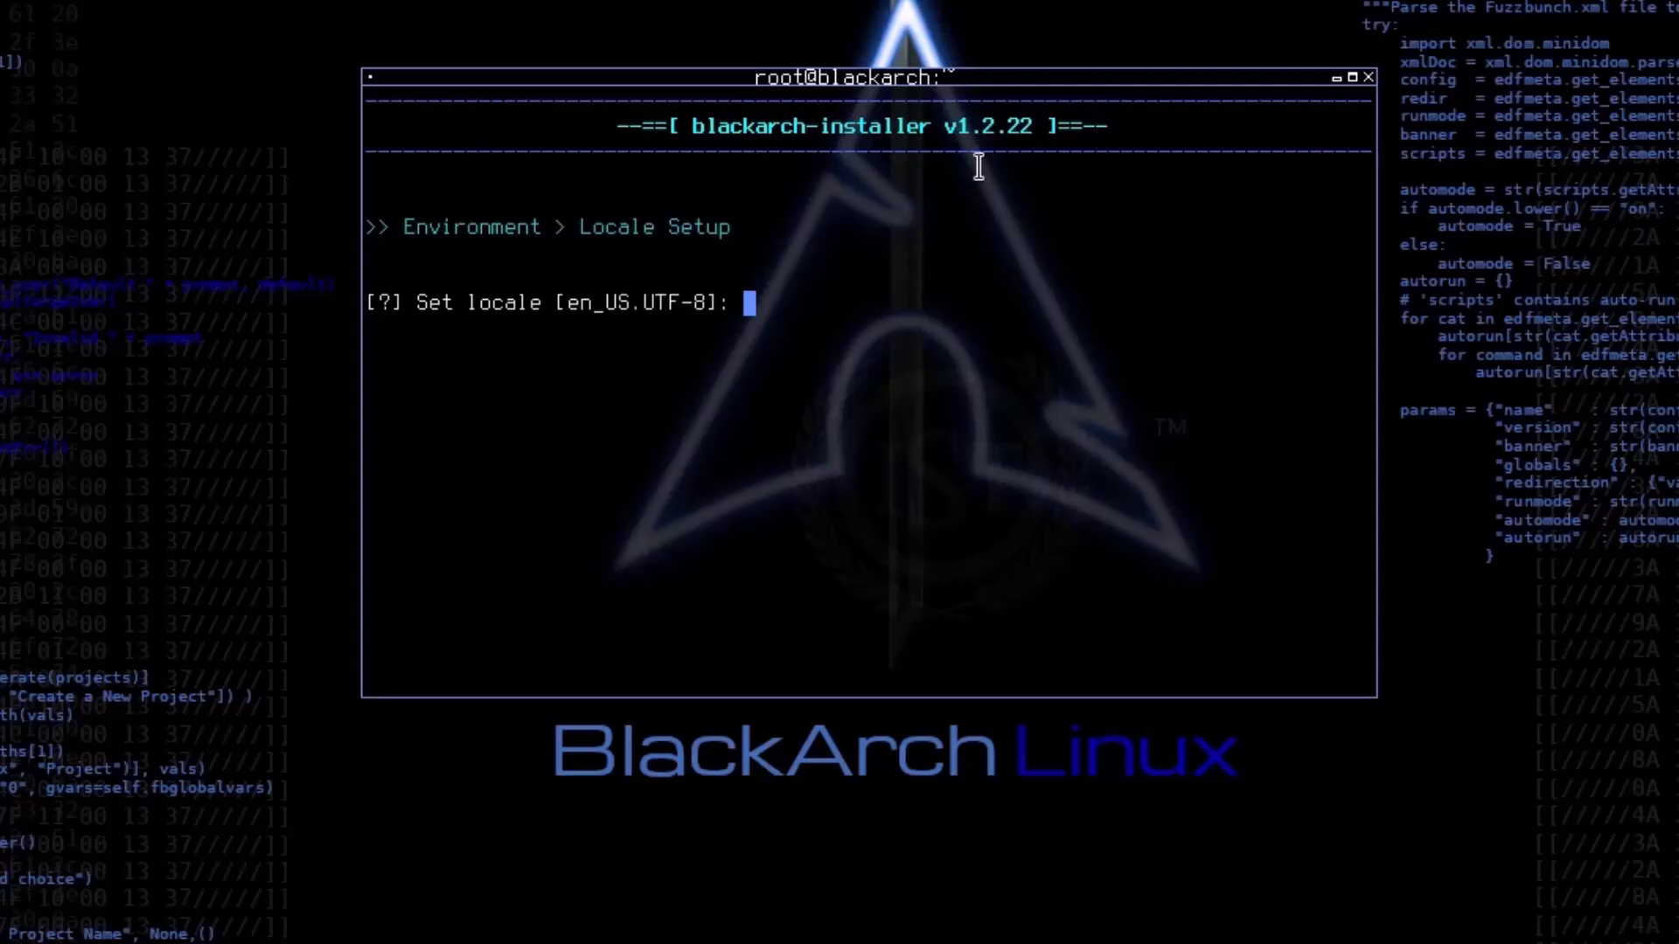
{"action": "key", "text": "Return"}
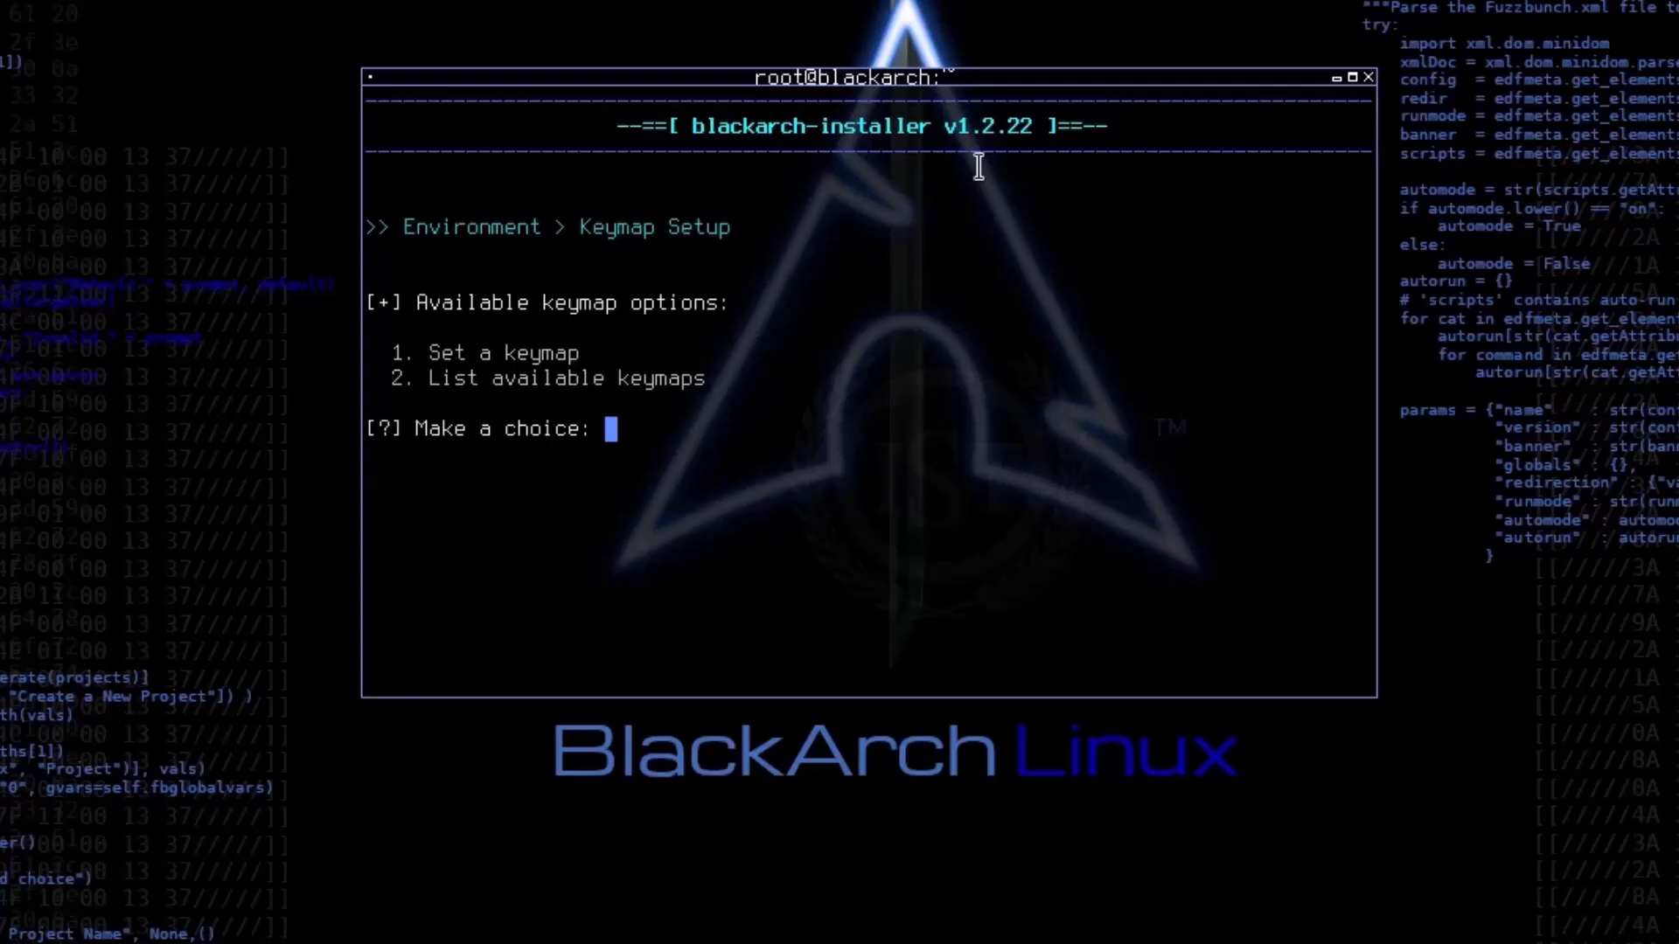
Step: List the available keymaps and return to the keymap options
{"action": "type", "text": "1"}
{"action": "key", "text": "BackSpace"}
{"action": "type", "text": "2"}
{"action": "key", "text": "Return"}
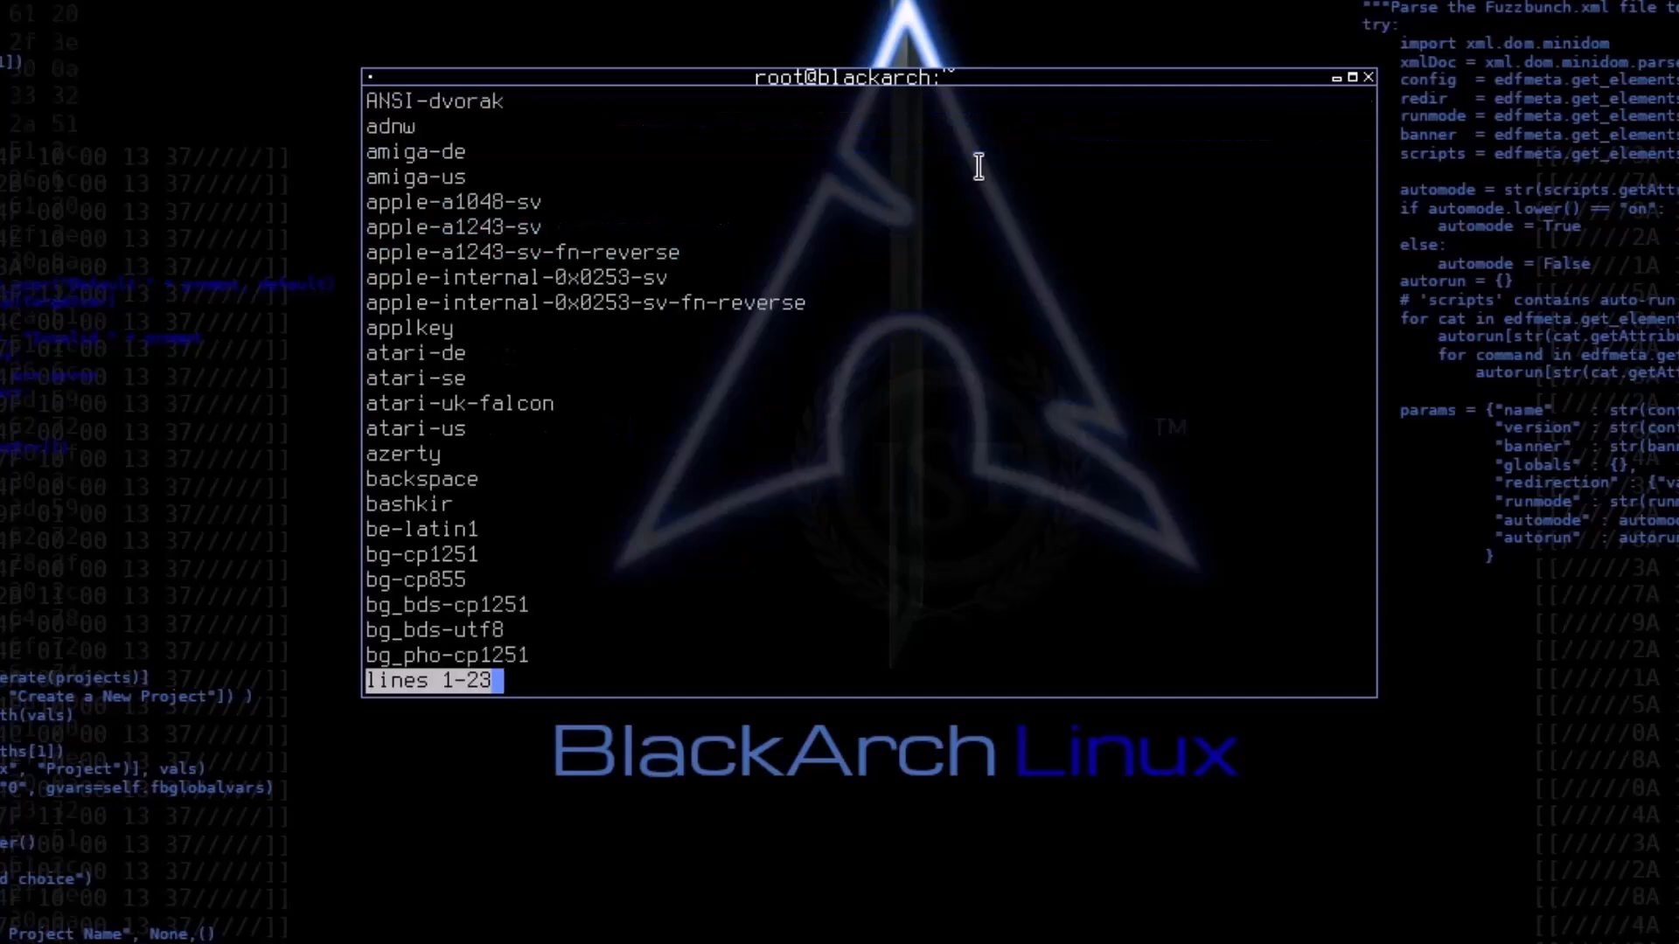
{"action": "key", "text": "q"}
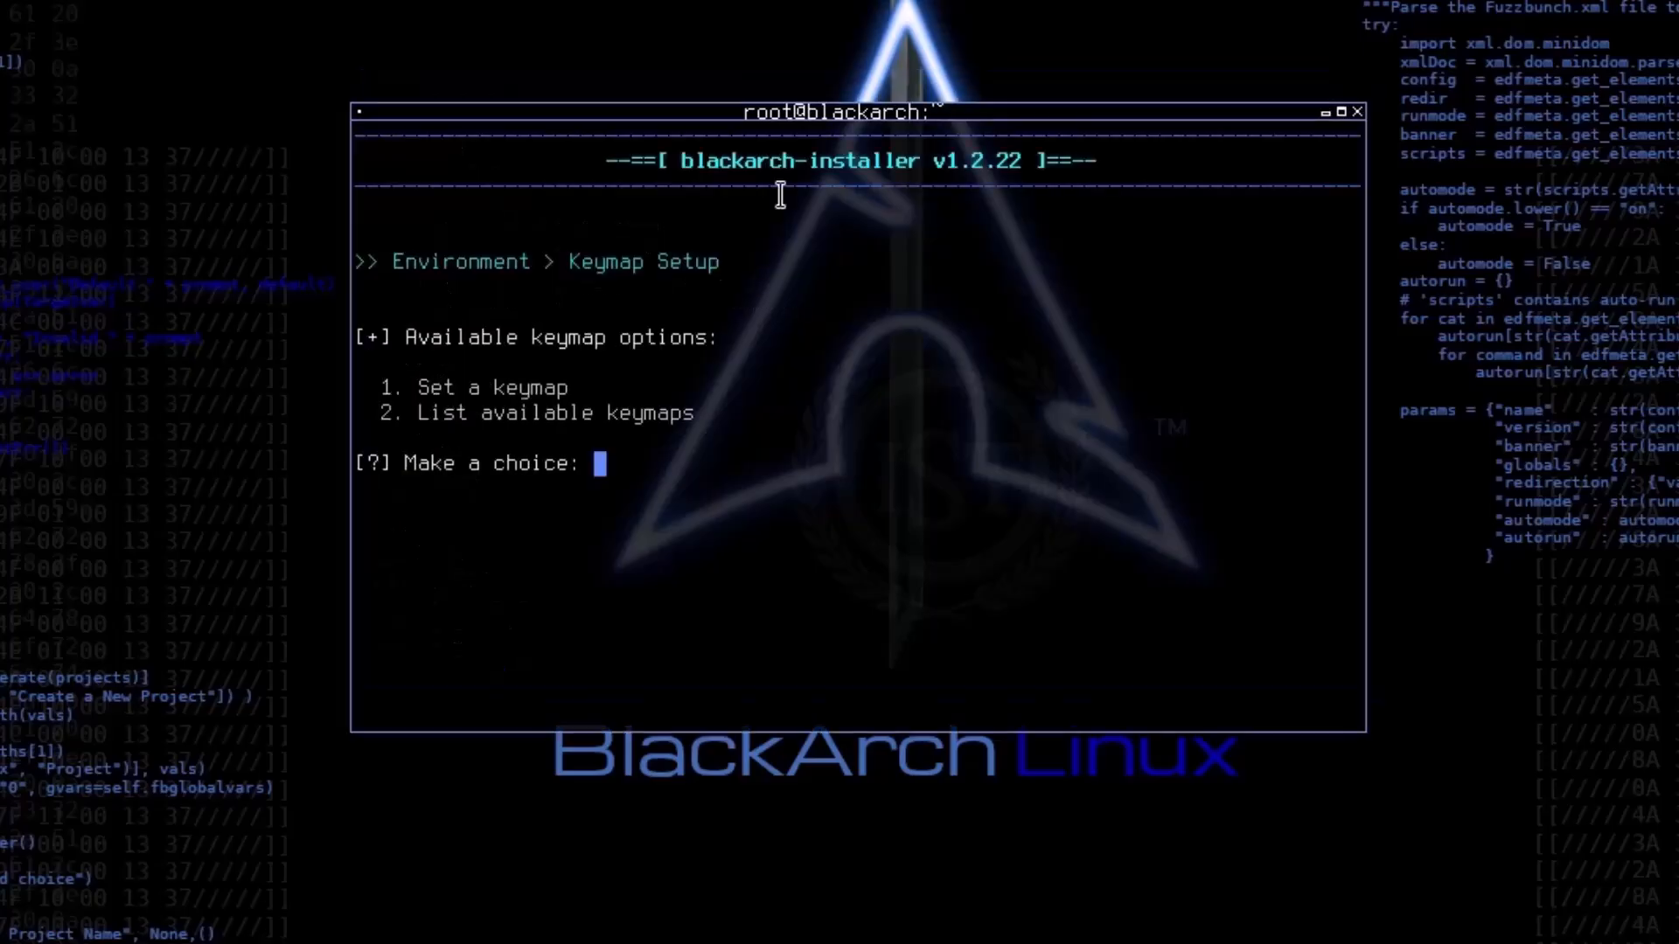
Step: Set the installer's keymap to us
{"action": "type", "text": "1"}
{"action": "key", "text": "Return"}
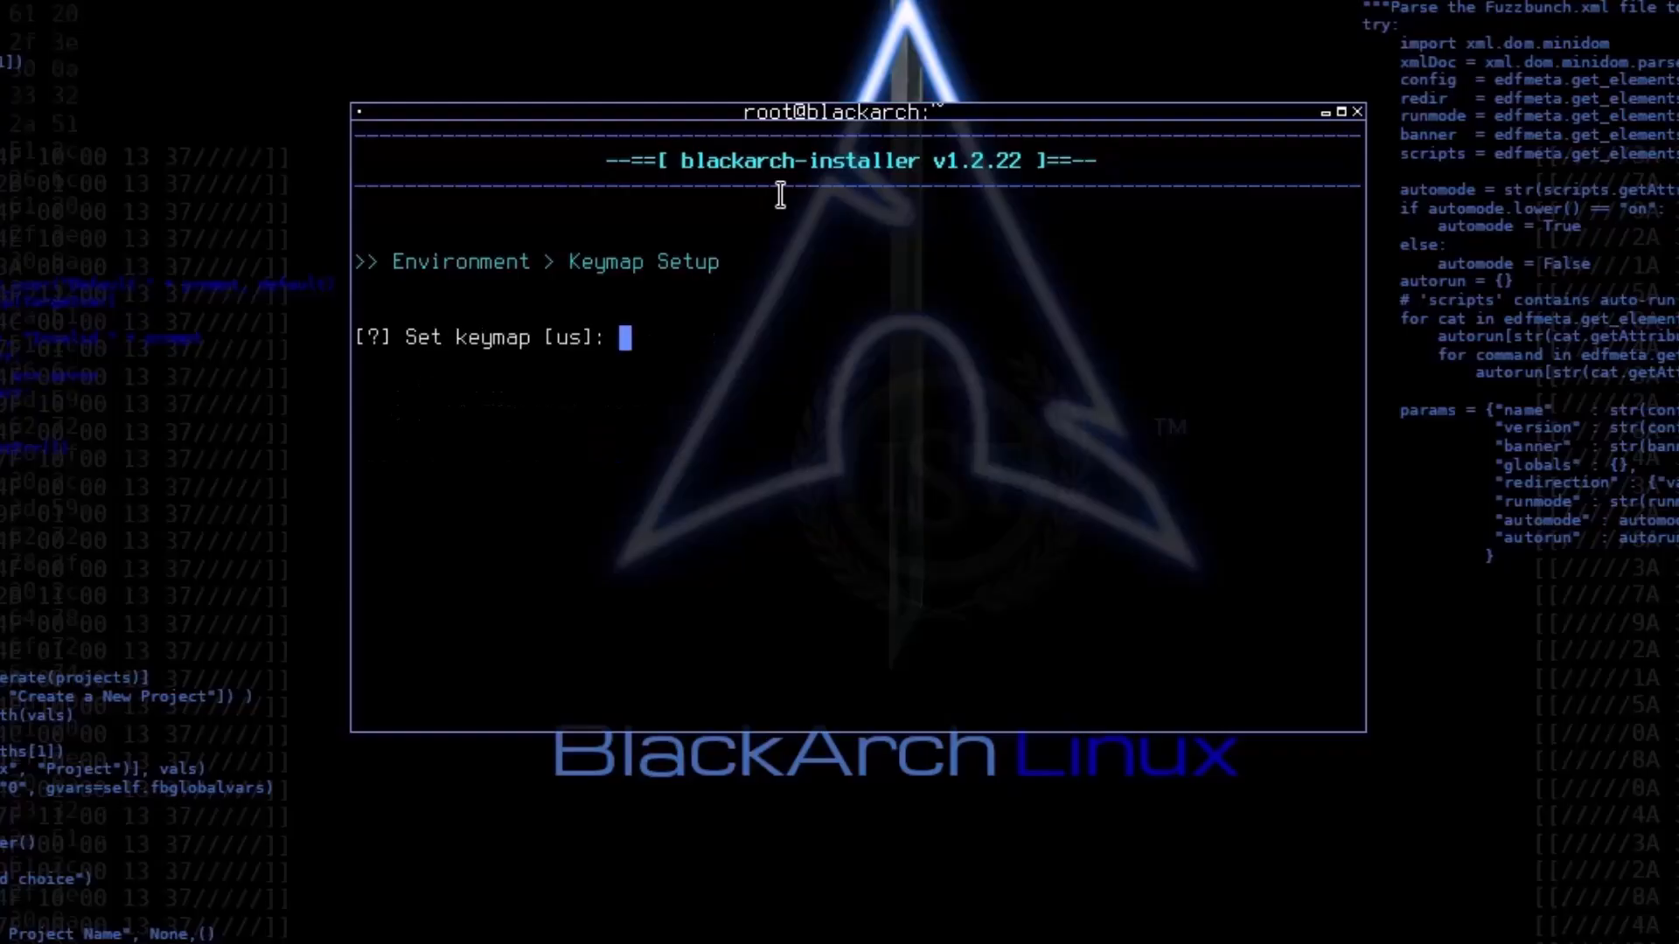
{"action": "type", "text": "us"}
{"action": "key", "text": "Return"}
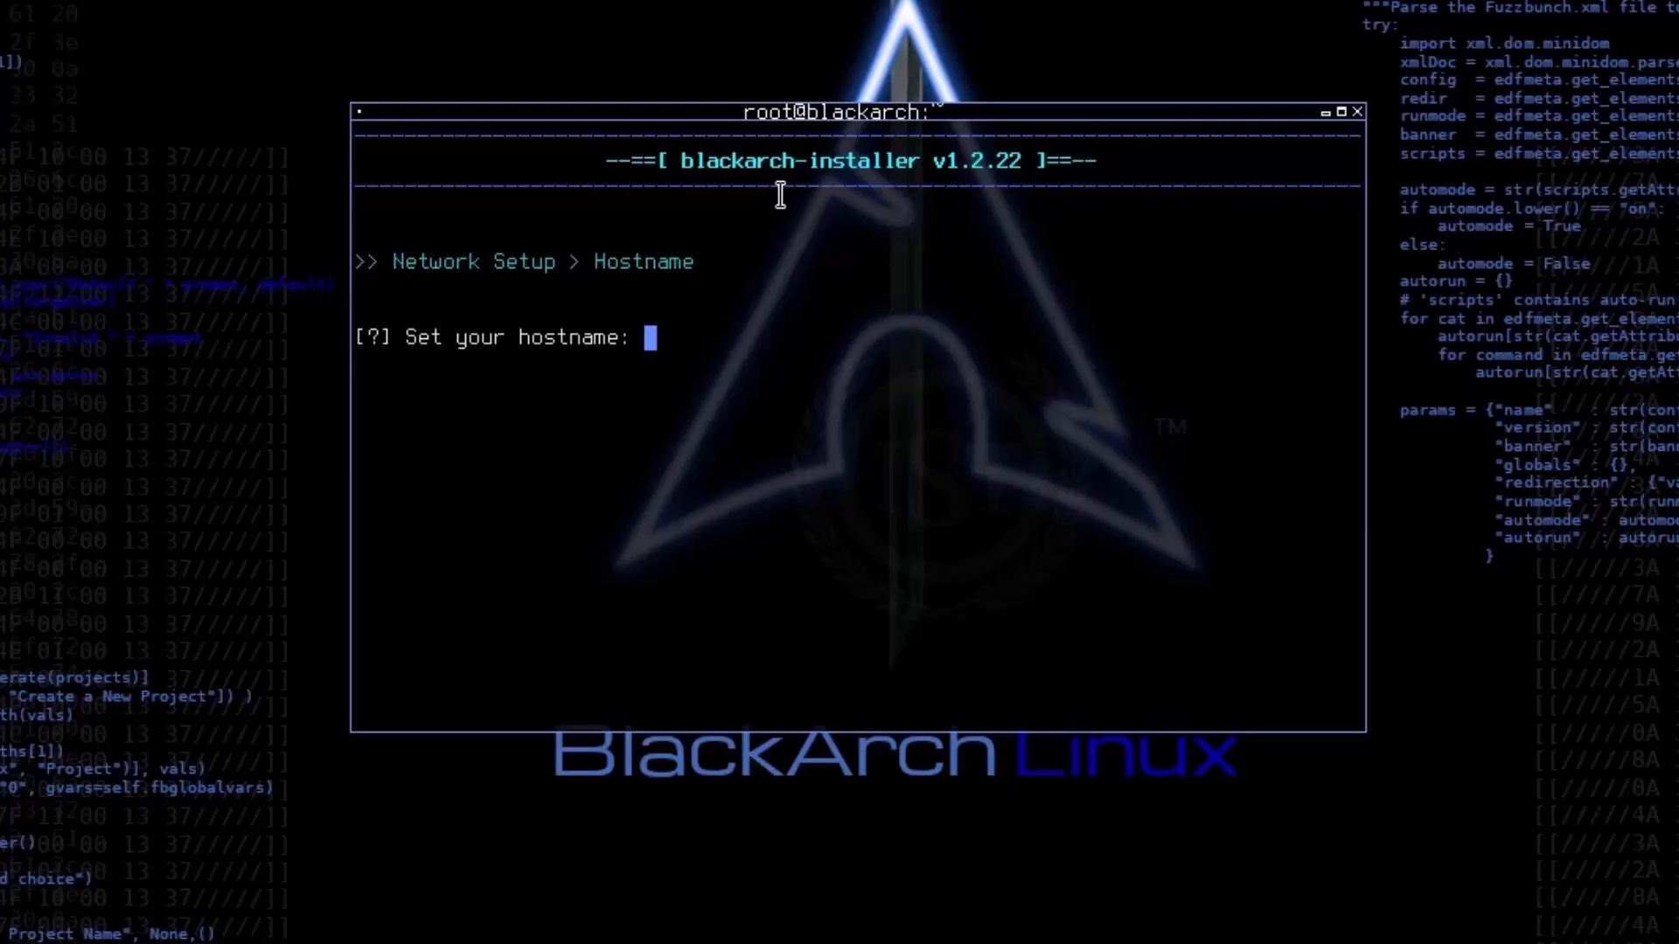
Step: Set the hostname to blackarch
{"action": "type", "text": "black"}
{"action": "type", "text": "arch"}
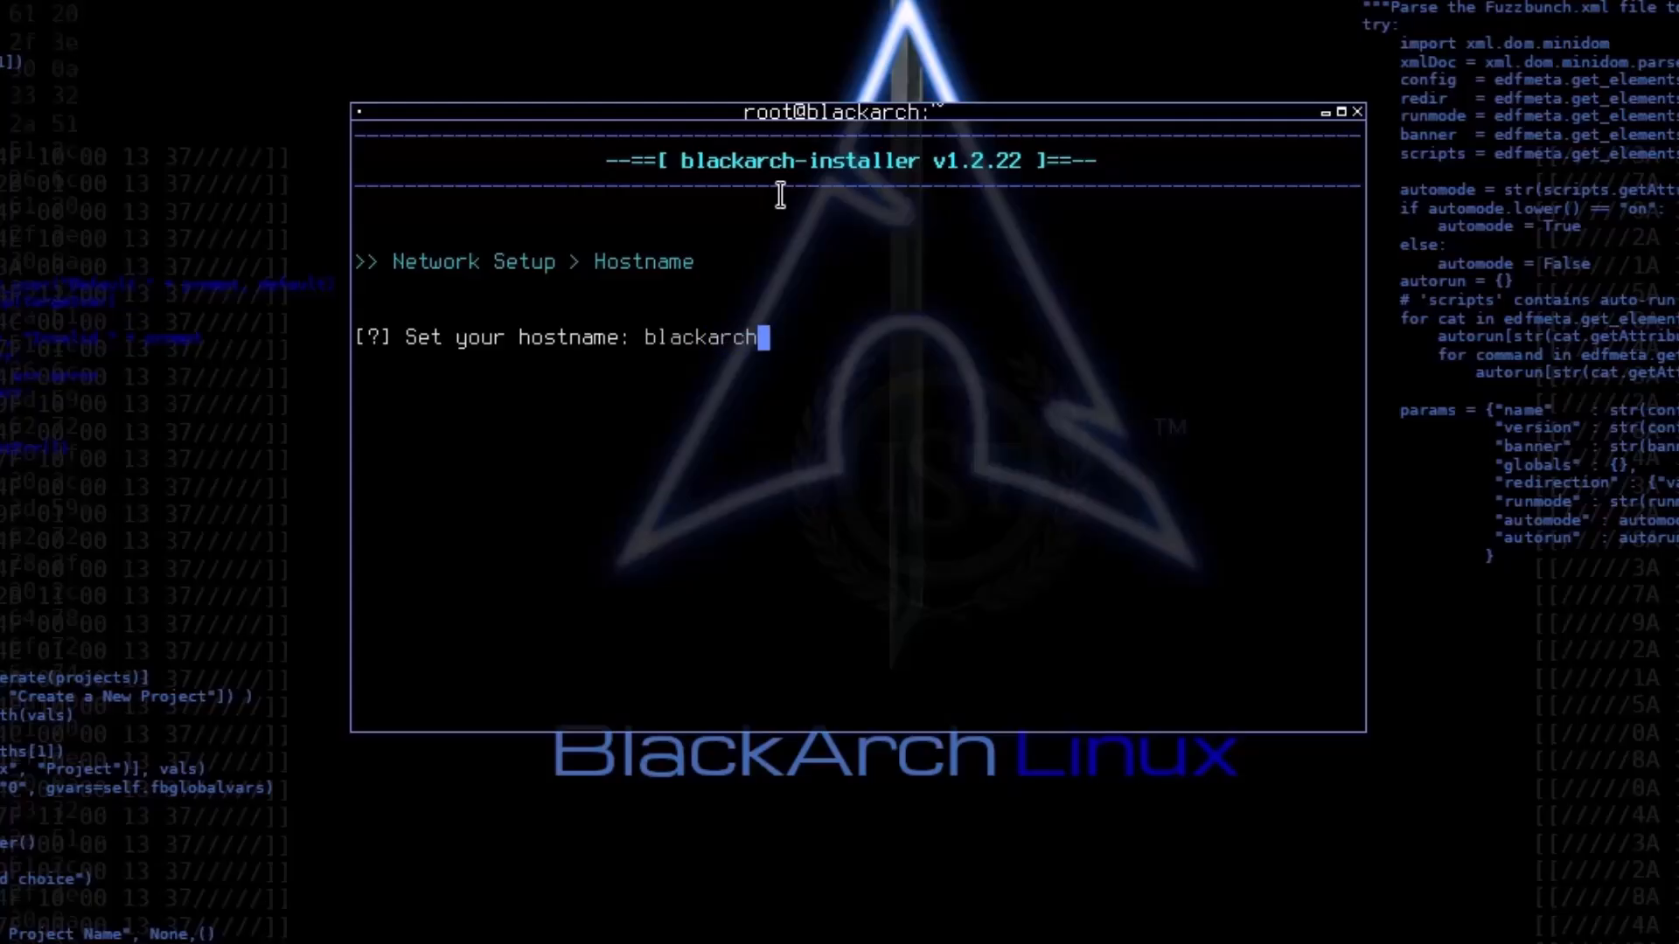
{"action": "key", "text": "Return"}
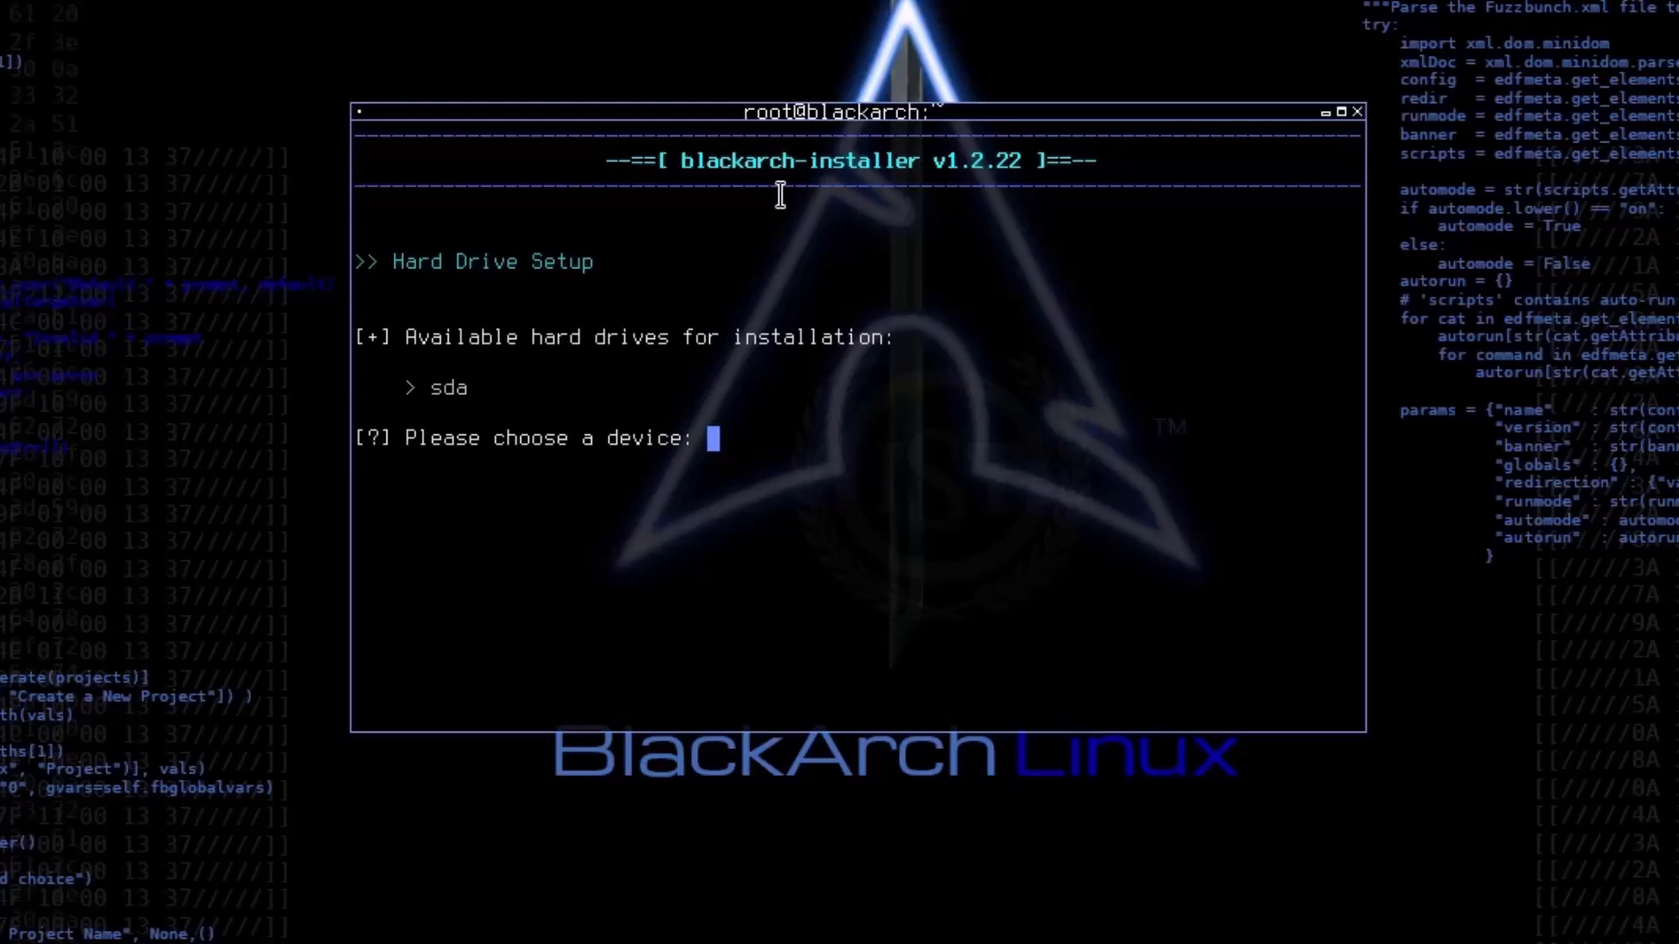
Step: Choose sda as the installation drive and decline installing alongside Windows or another OS
{"action": "type", "text": "sda"}
{"action": "key", "text": "Return"}
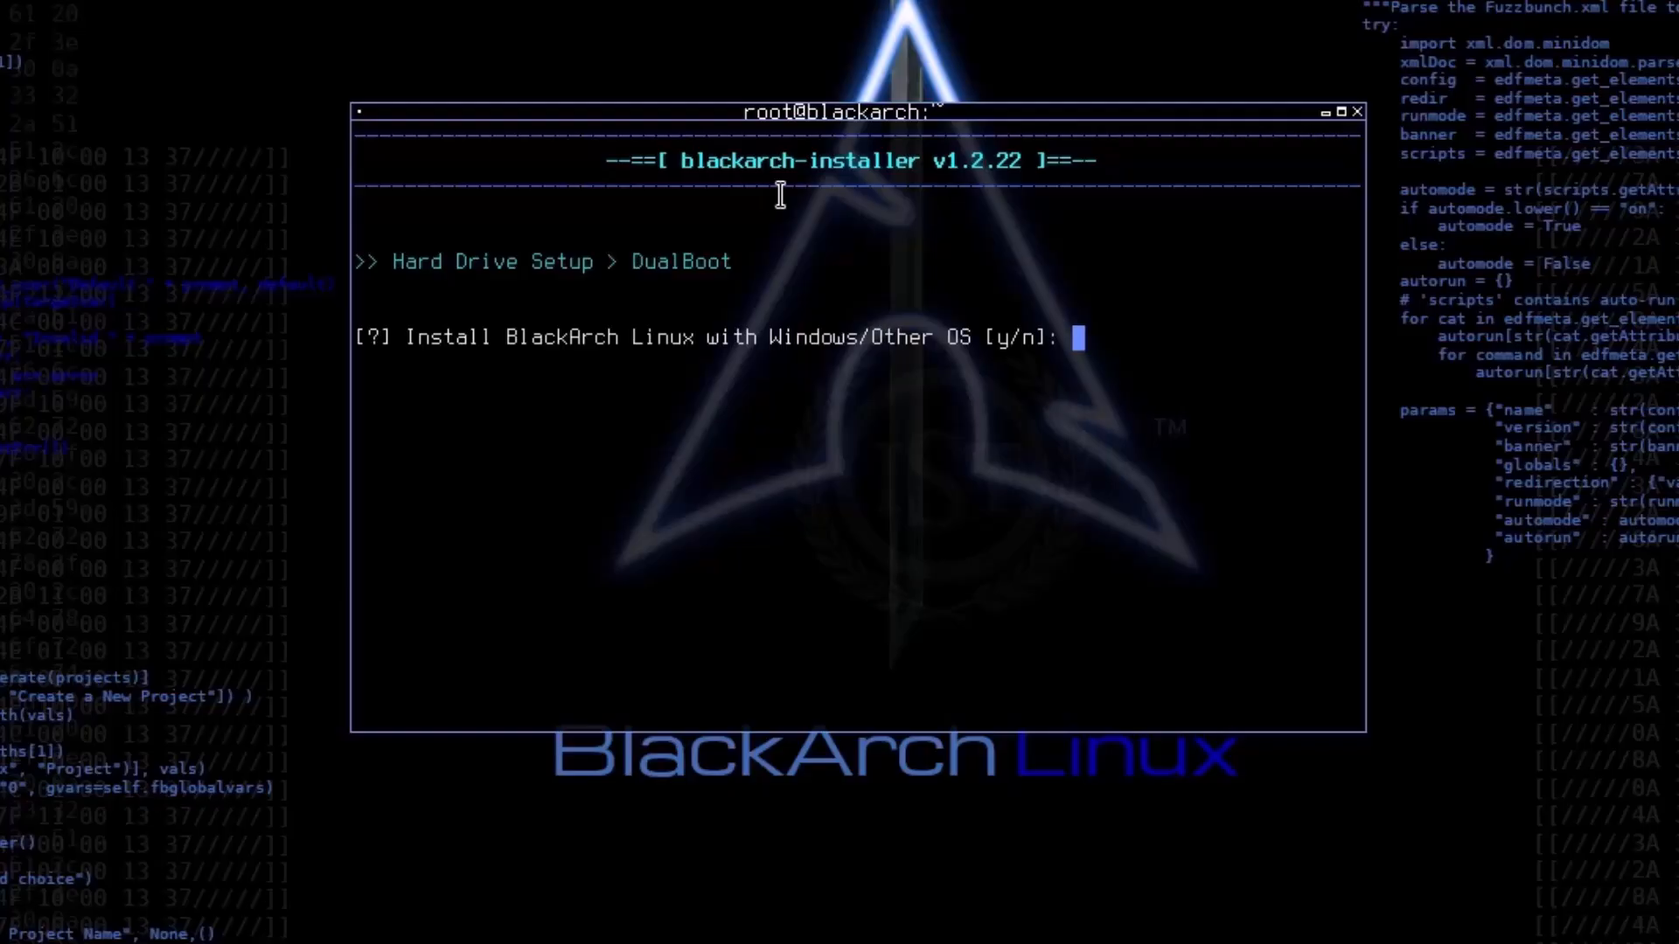
{"action": "type", "text": "n"}
{"action": "key", "text": "Return"}
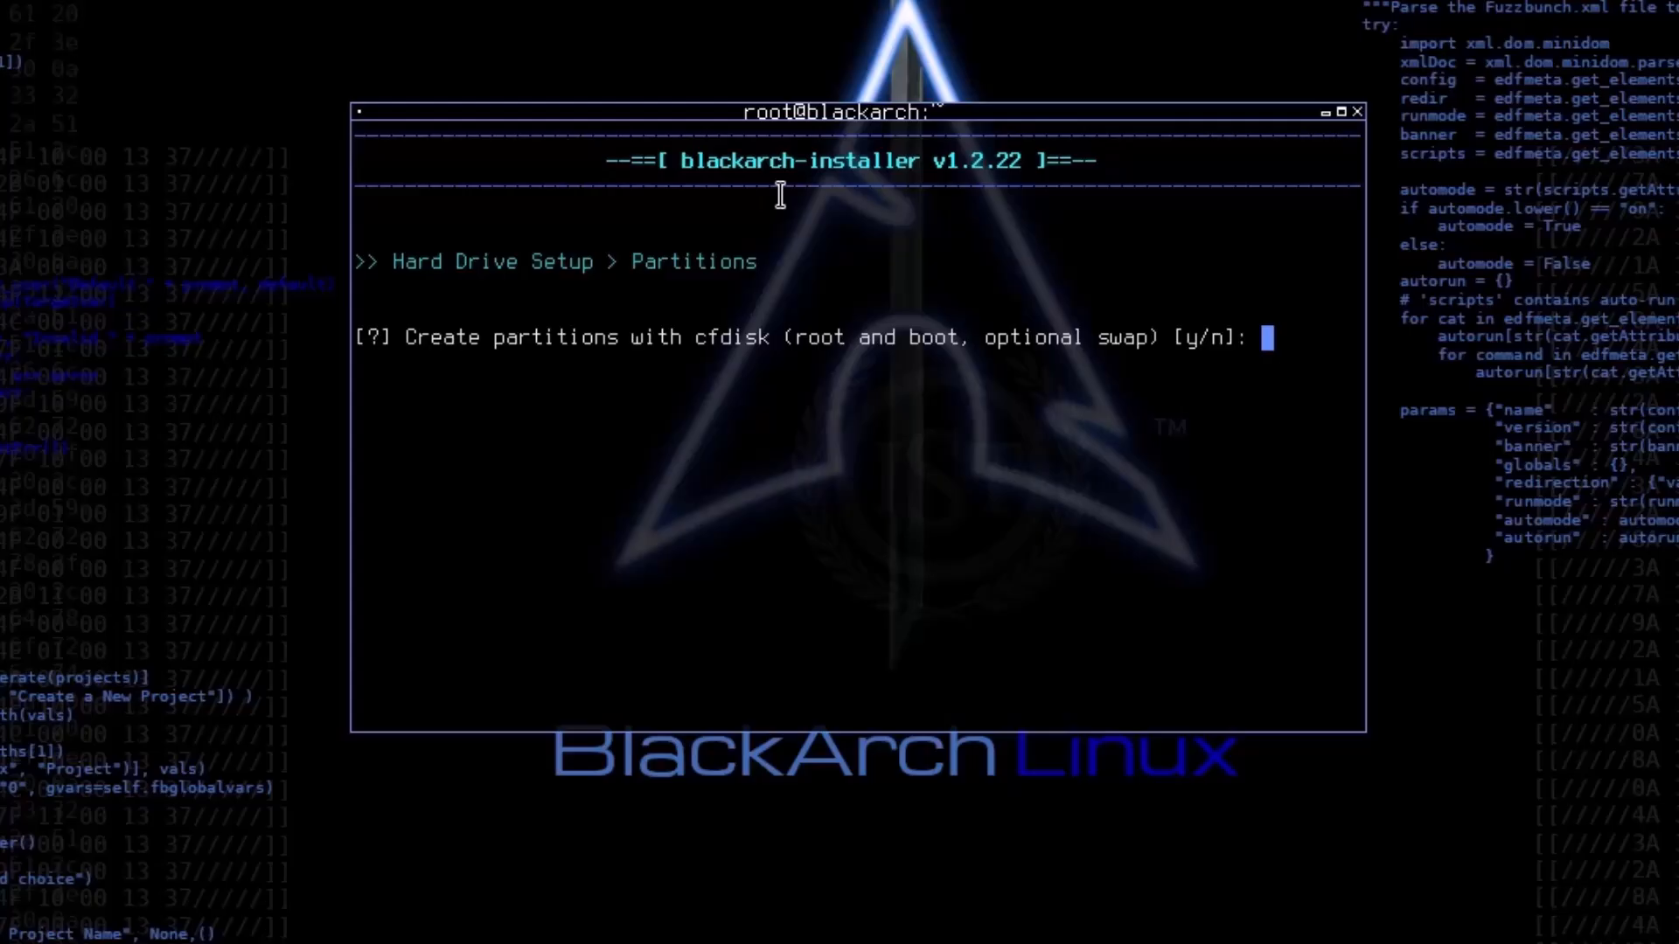
Step: Agree to create partitions with cfdisk, starting with an in-memory zeroed partition table
{"action": "type", "text": "y"}
{"action": "key", "text": "Return"}
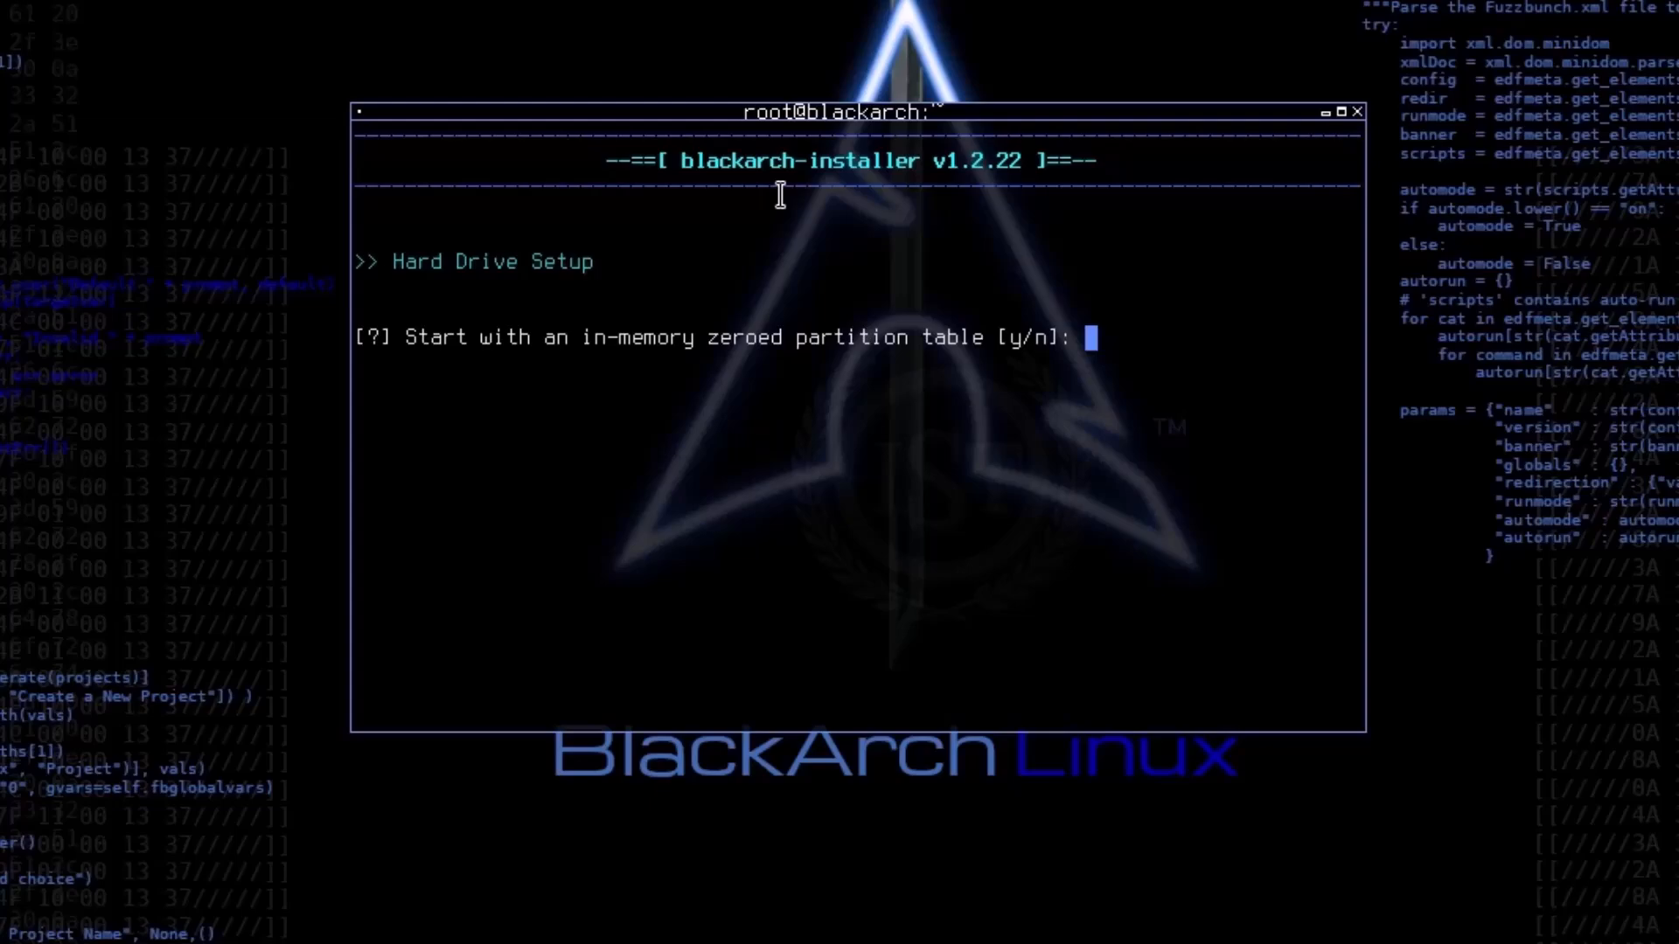
{"action": "type", "text": "y"}
{"action": "key", "text": "Return"}
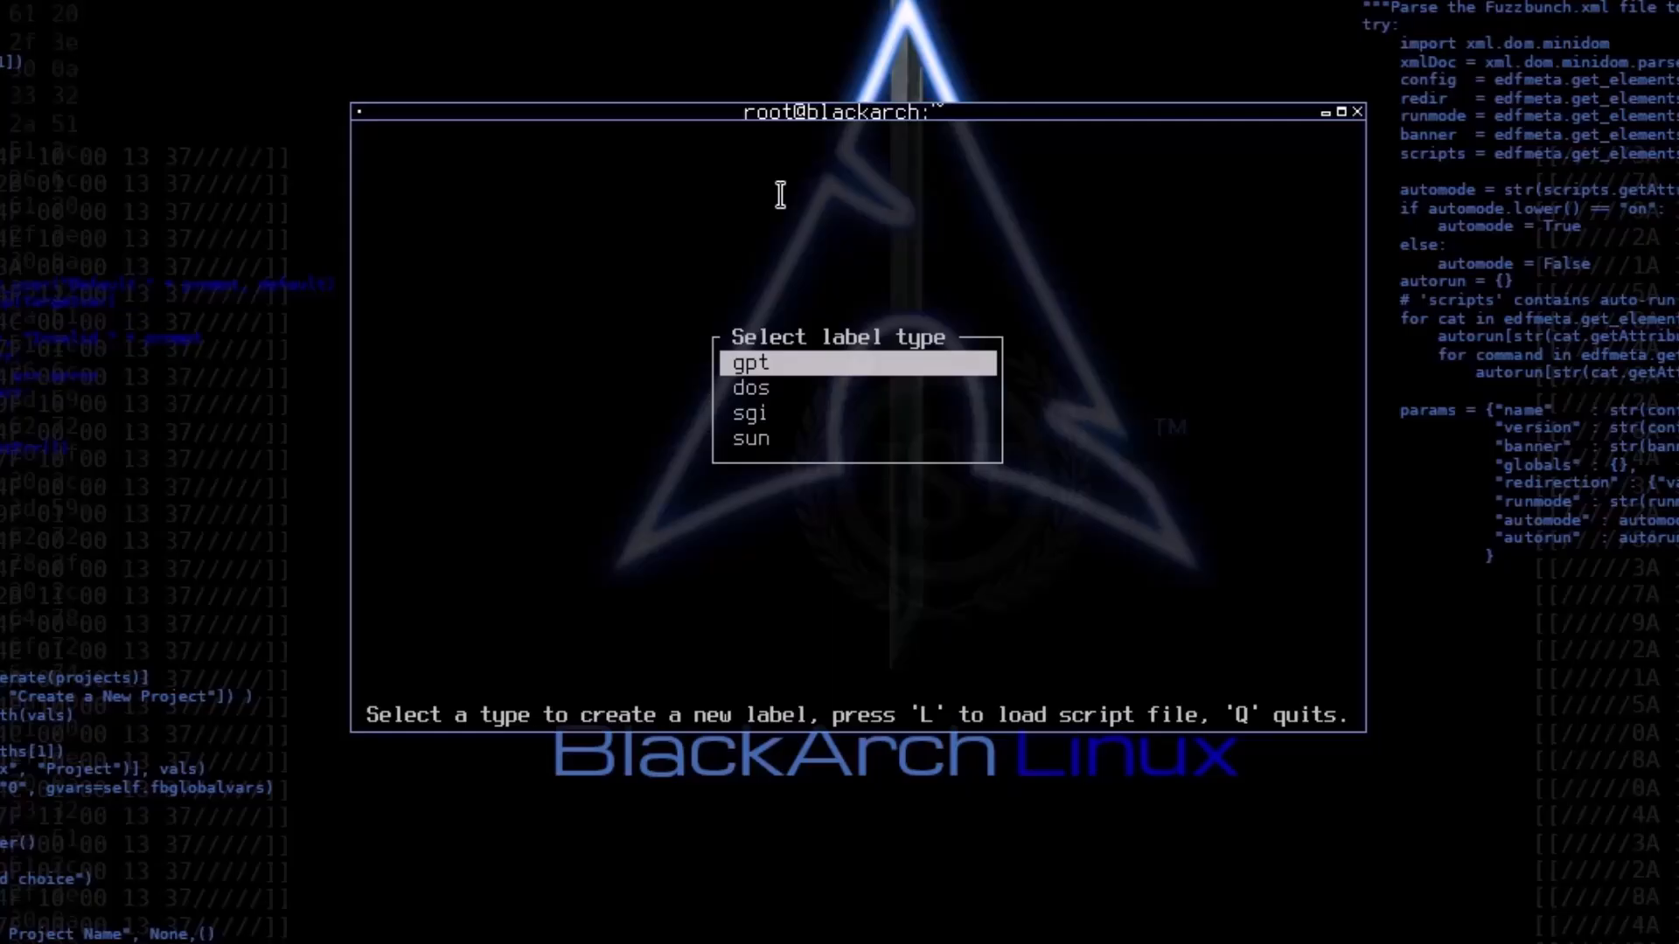
Step: Choose dos as the label type for the new partition table
{"action": "key", "text": "Down"}
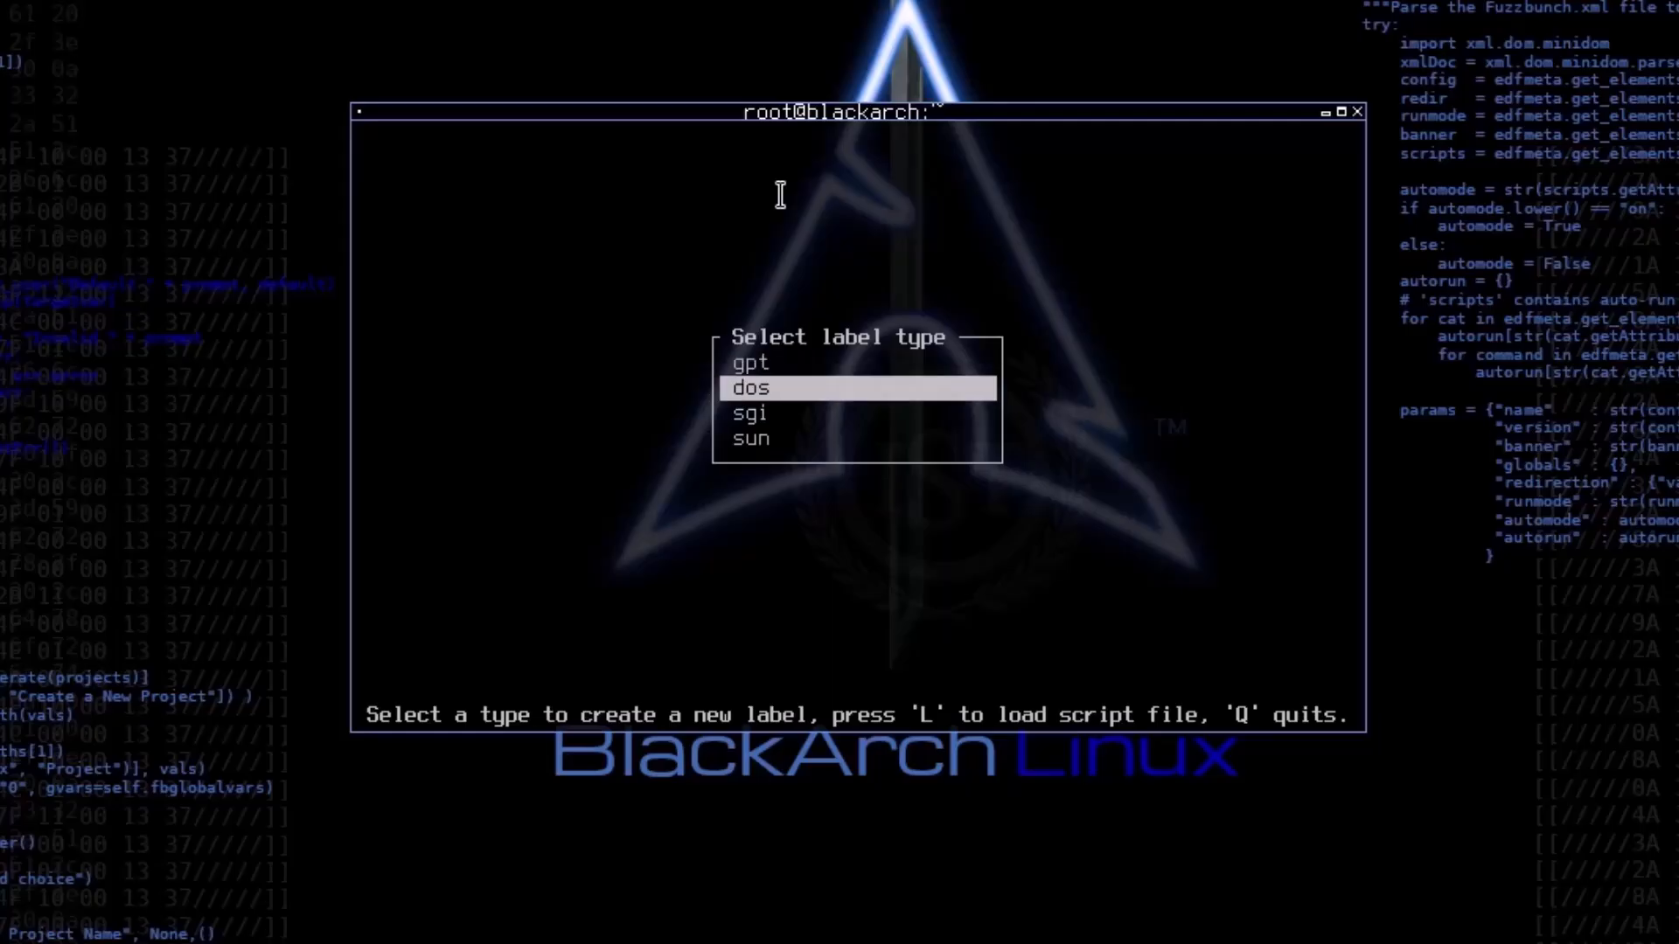
{"action": "key", "text": "Up"}
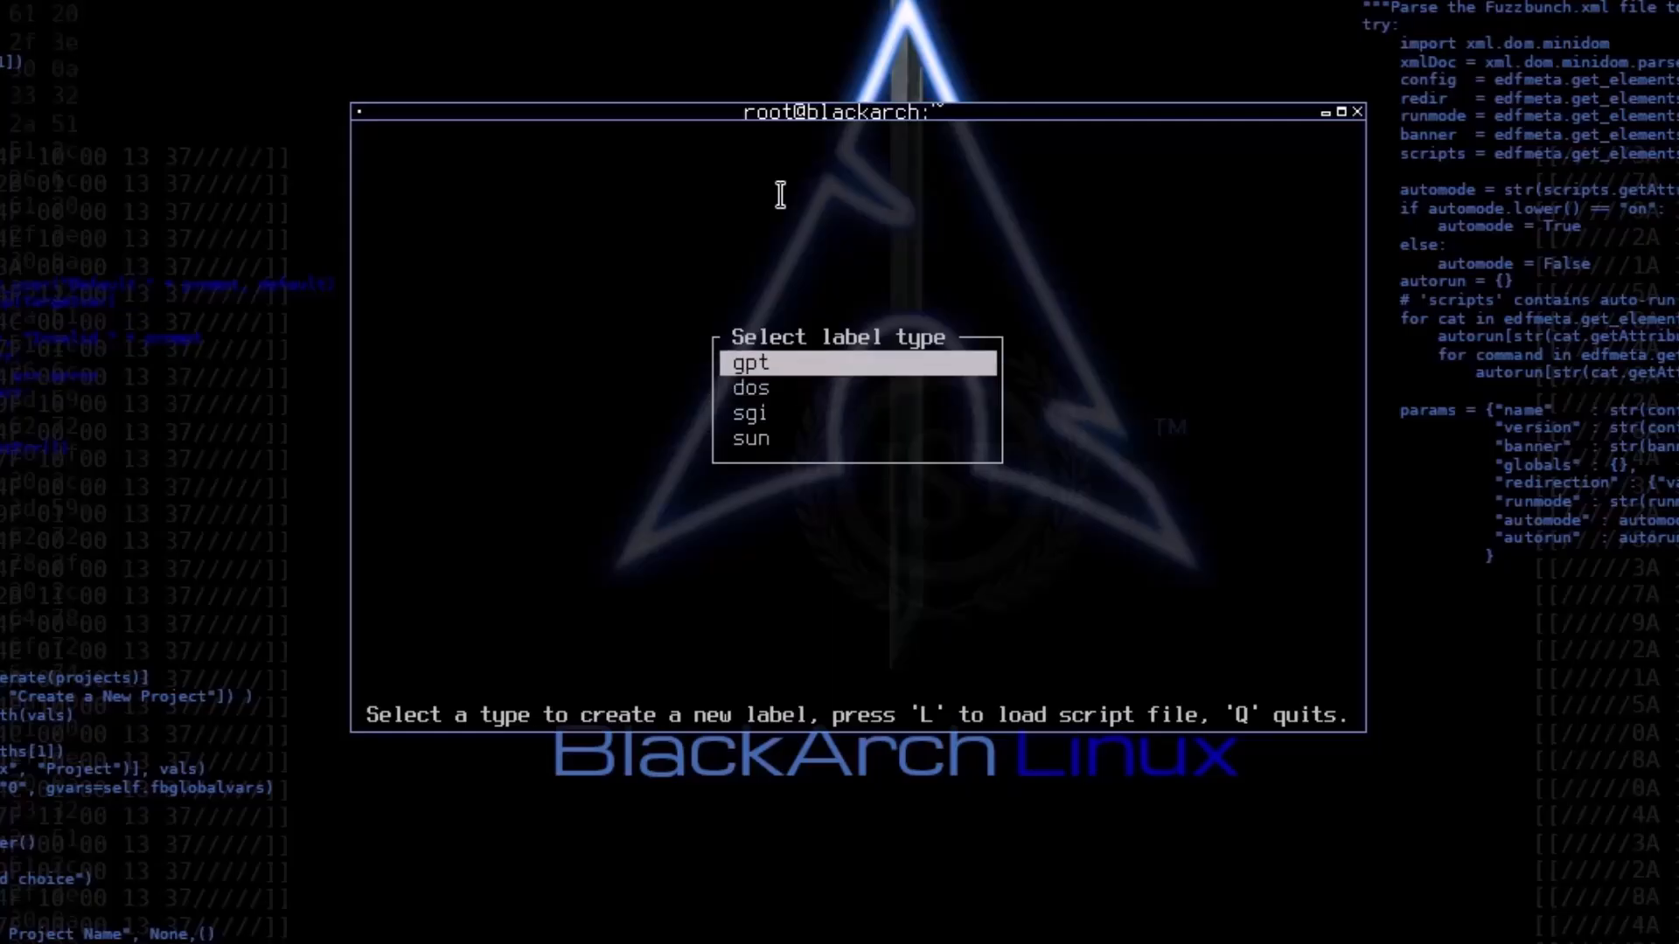
{"action": "key", "text": "Down"}
{"action": "key", "text": "Down"}
{"action": "key", "text": "Down"}
{"action": "key", "text": "Up"}
{"action": "key", "text": "Up"}
{"action": "key", "text": "Up"}
{"action": "key", "text": "Down"}
{"action": "key", "text": "Down"}
{"action": "key", "text": "Down"}
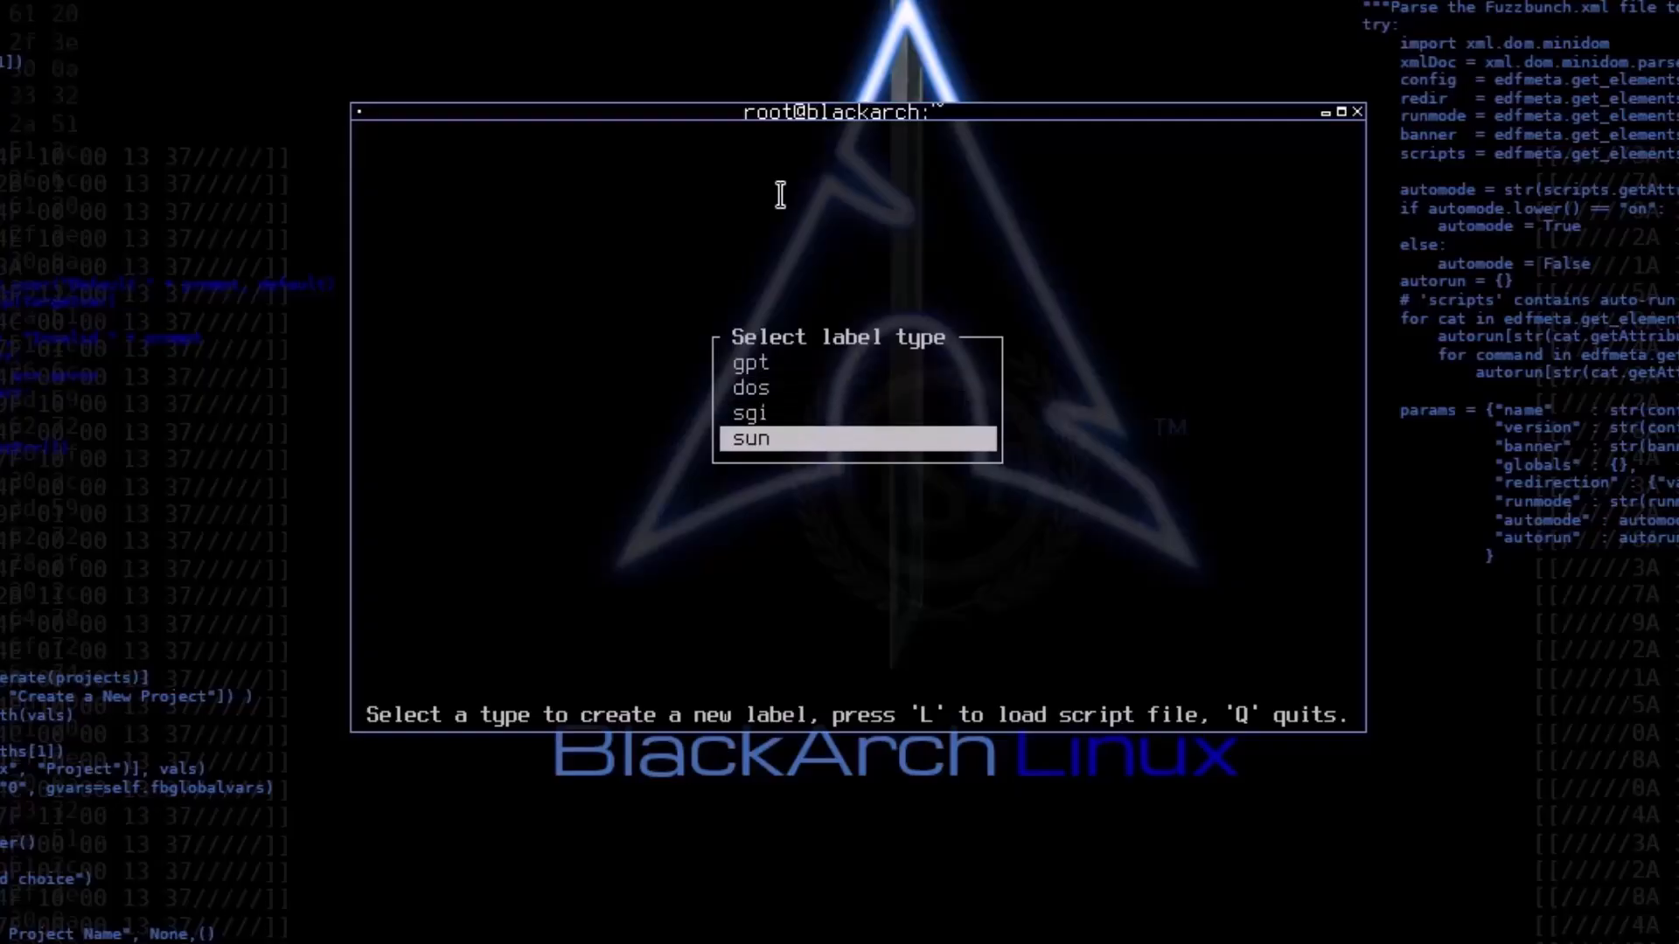
{"action": "key", "text": "Up"}
{"action": "key", "text": "Up"}
{"action": "key", "text": "Up"}
{"action": "key", "text": "Down"}
{"action": "key", "text": "Down"}
{"action": "key", "text": "Down"}
{"action": "key", "text": "Up"}
{"action": "key", "text": "Up"}
{"action": "key", "text": "Up"}
{"action": "key", "text": "Down"}
{"action": "key", "text": "Down"}
{"action": "key", "text": "Up"}
{"action": "key", "text": "Up"}
{"action": "key", "text": "Down"}
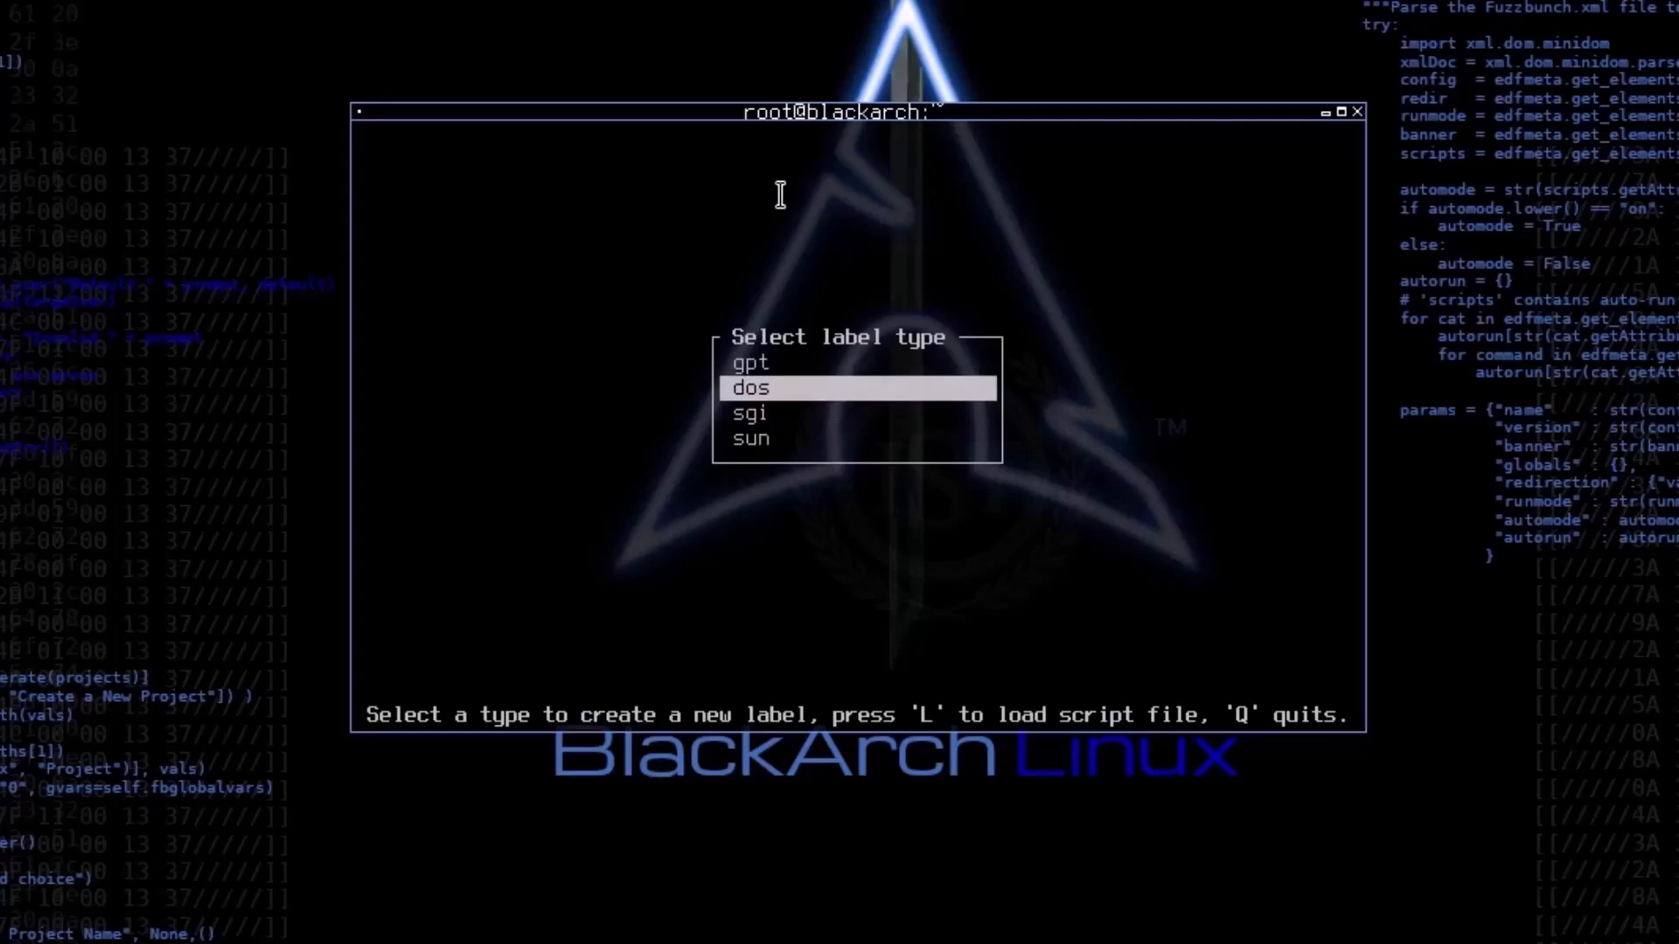
{"action": "key", "text": "Return"}
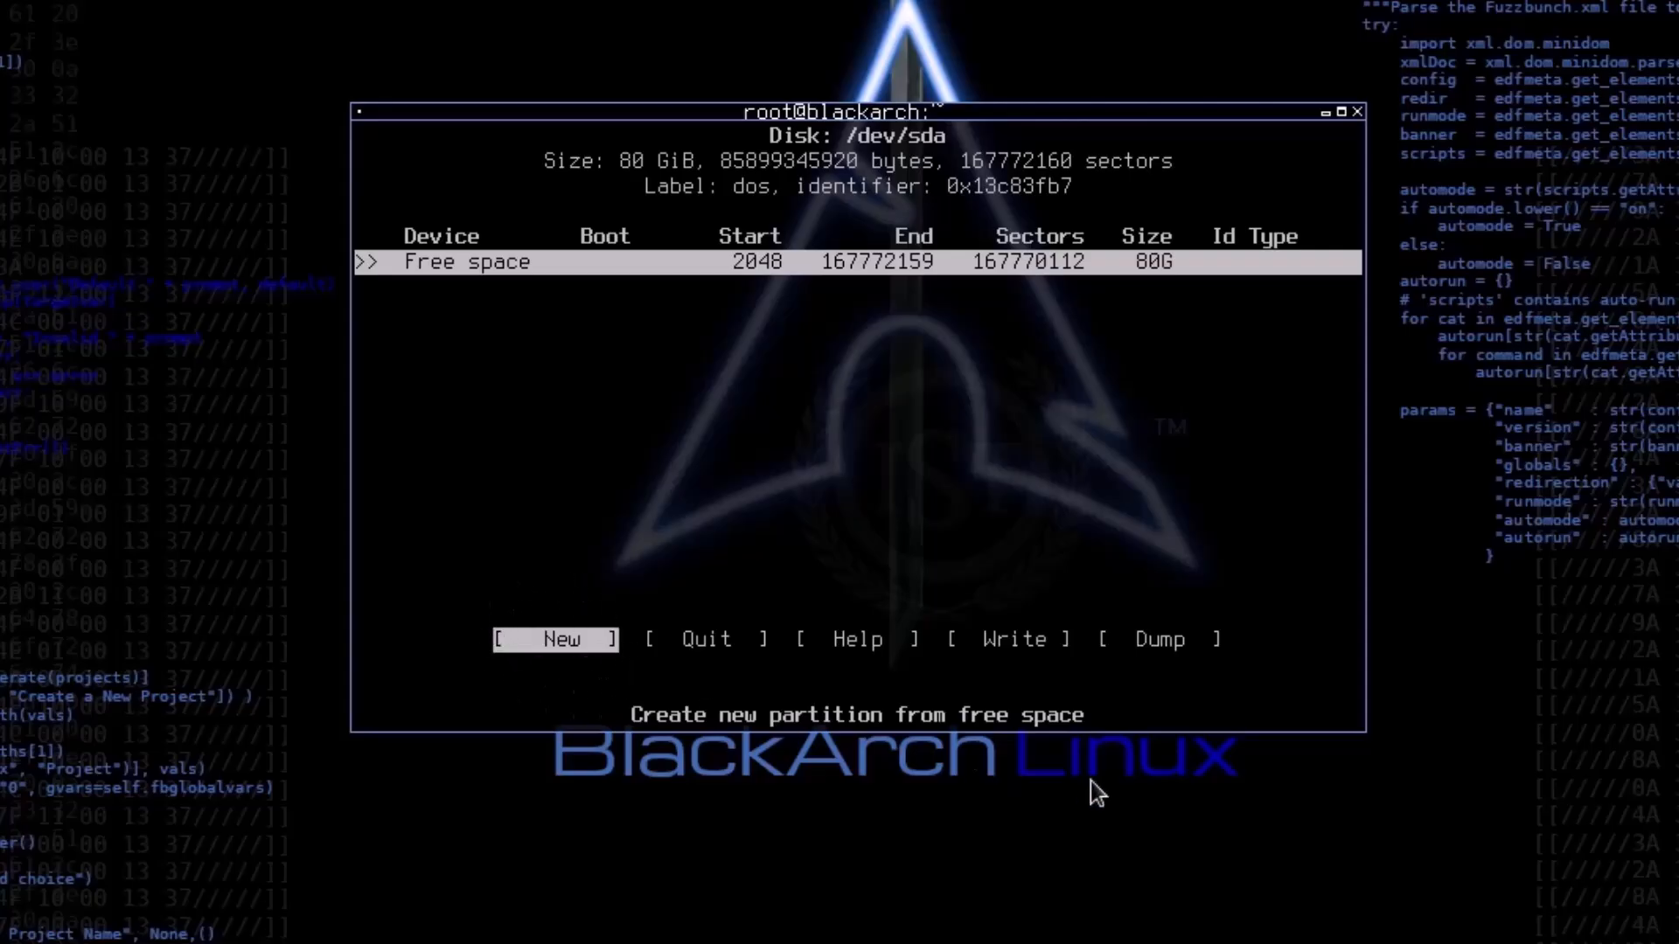
{"action": "key", "text": "Right"}
{"action": "key", "text": "Right"}
{"action": "key", "text": "Right"}
{"action": "key", "text": "Right"}
{"action": "key", "text": "Right"}
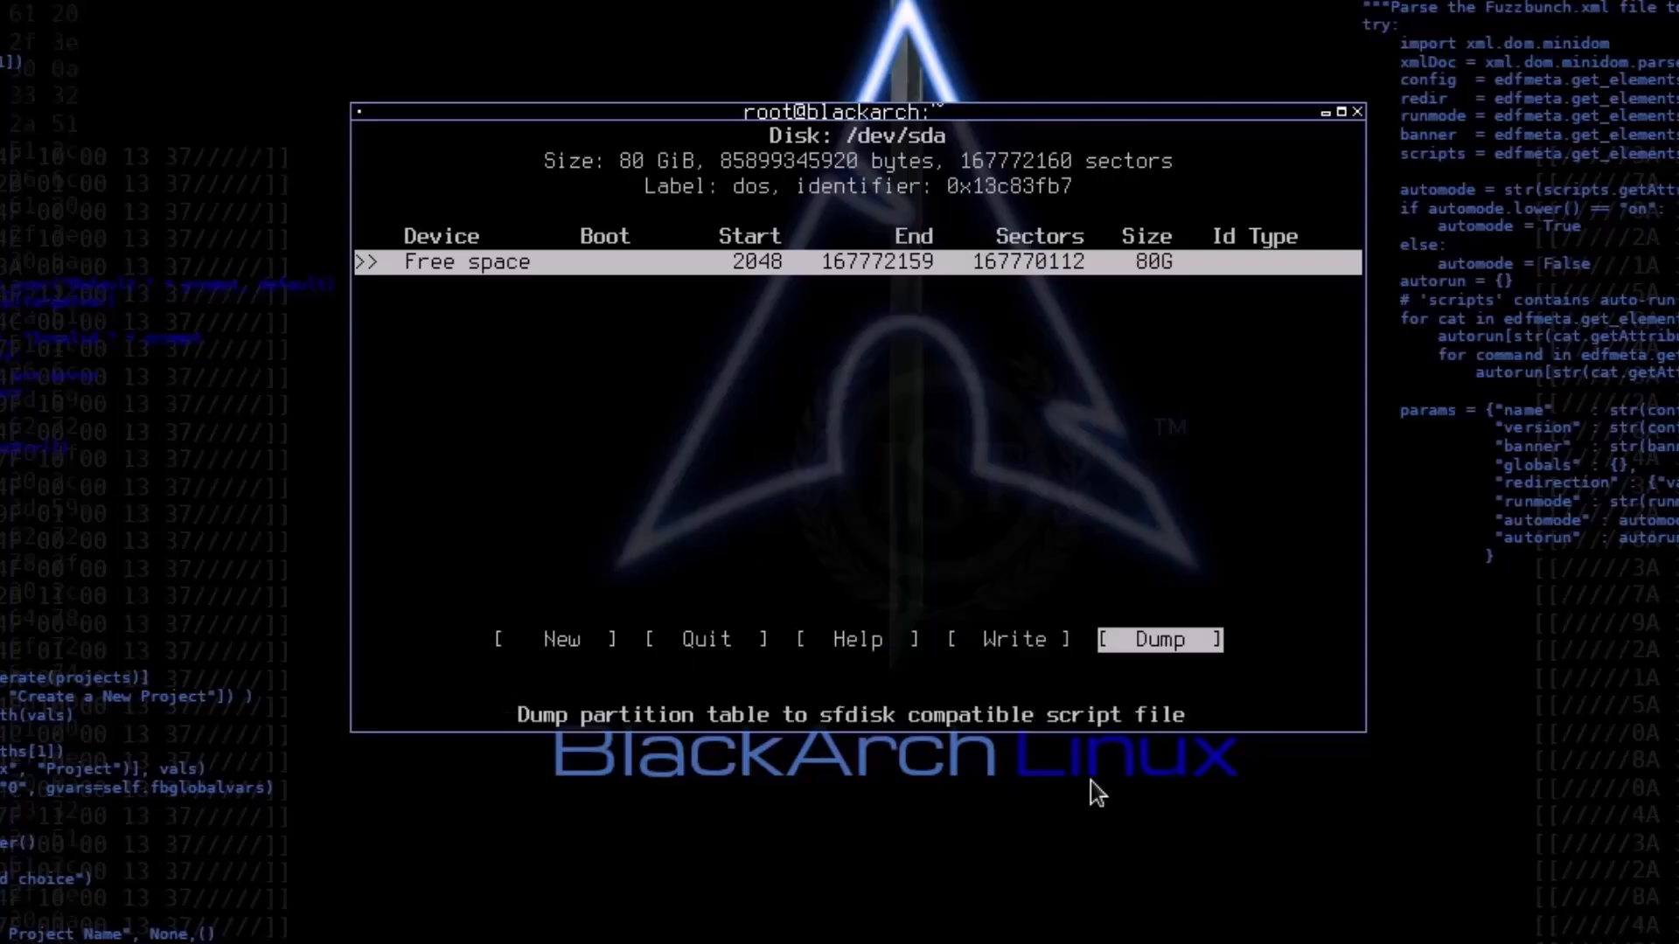
{"action": "key", "text": "Left"}
{"action": "key", "text": "Left"}
{"action": "key", "text": "Left"}
{"action": "key", "text": "Left"}
{"action": "key", "text": "Left"}
{"action": "key", "text": "Left"}
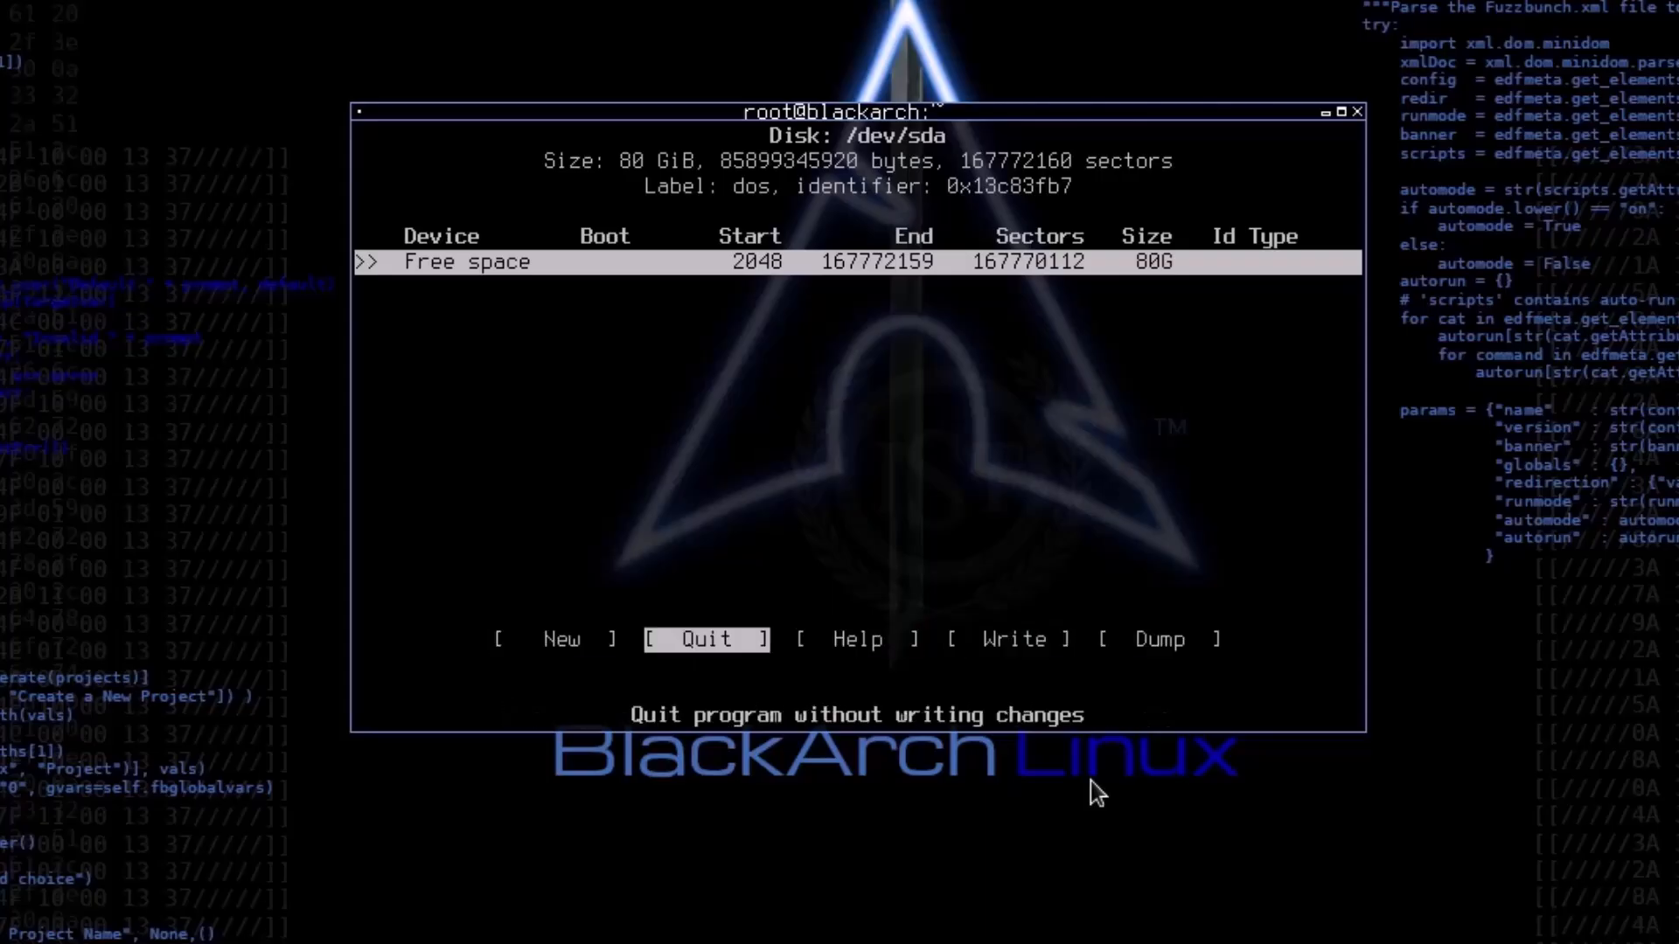
{"action": "key", "text": "Right"}
{"action": "key", "text": "Right"}
{"action": "key", "text": "Left"}
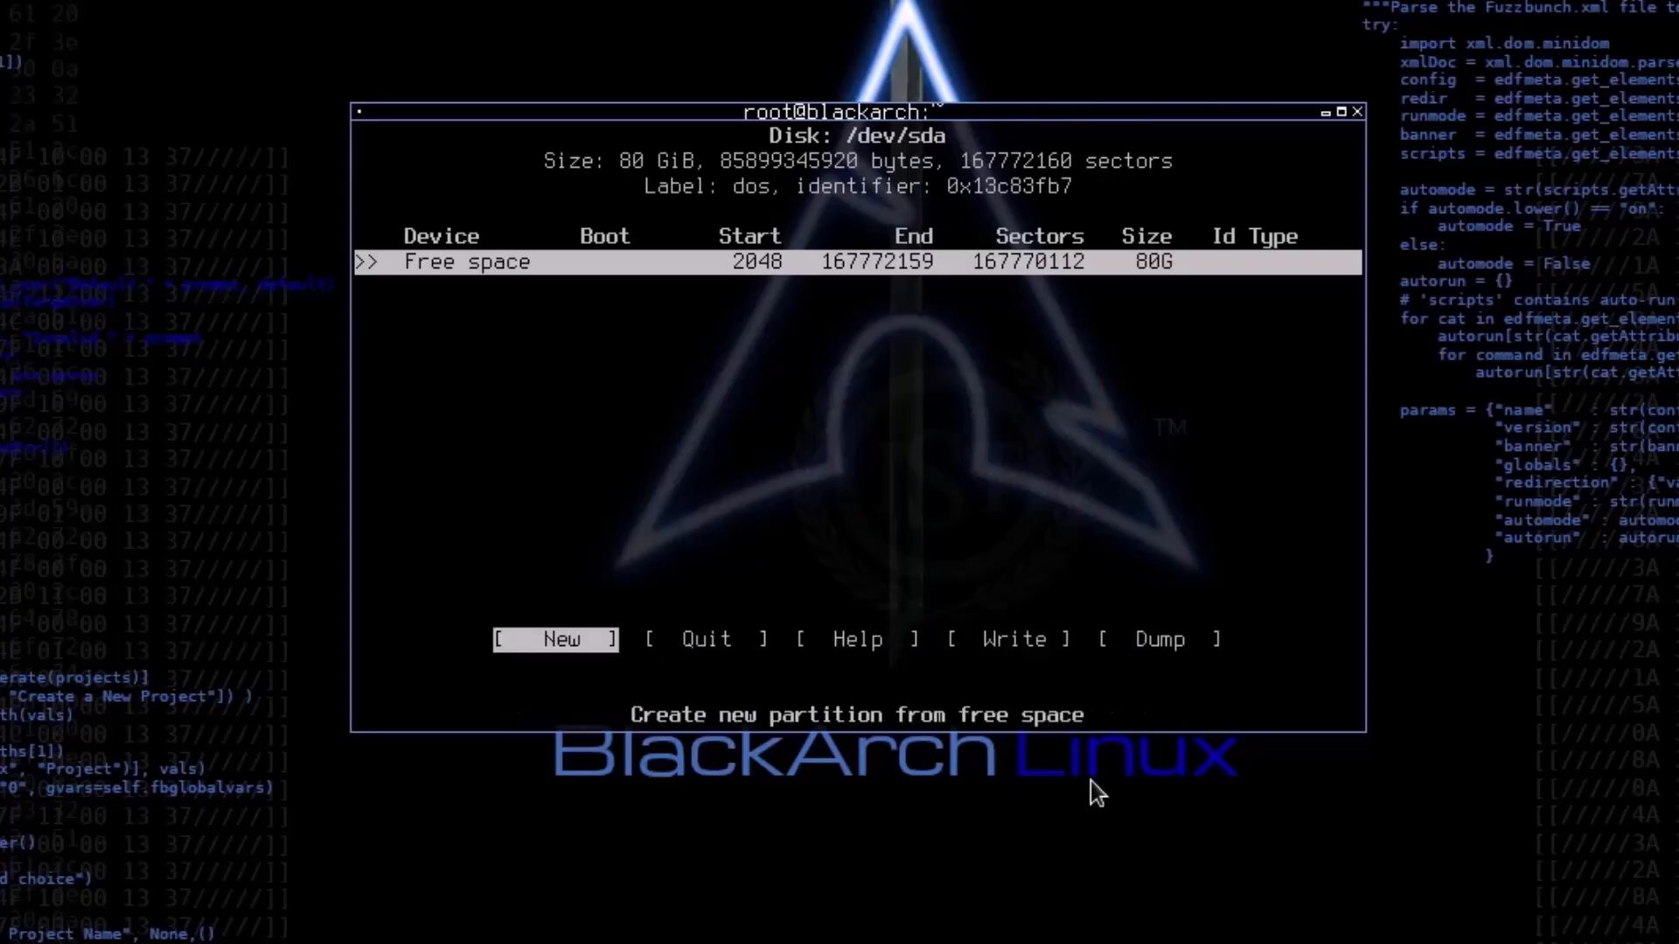
Step: Create a new 500M primary partition from the free space on /dev/sda
{"action": "key", "text": "Return"}
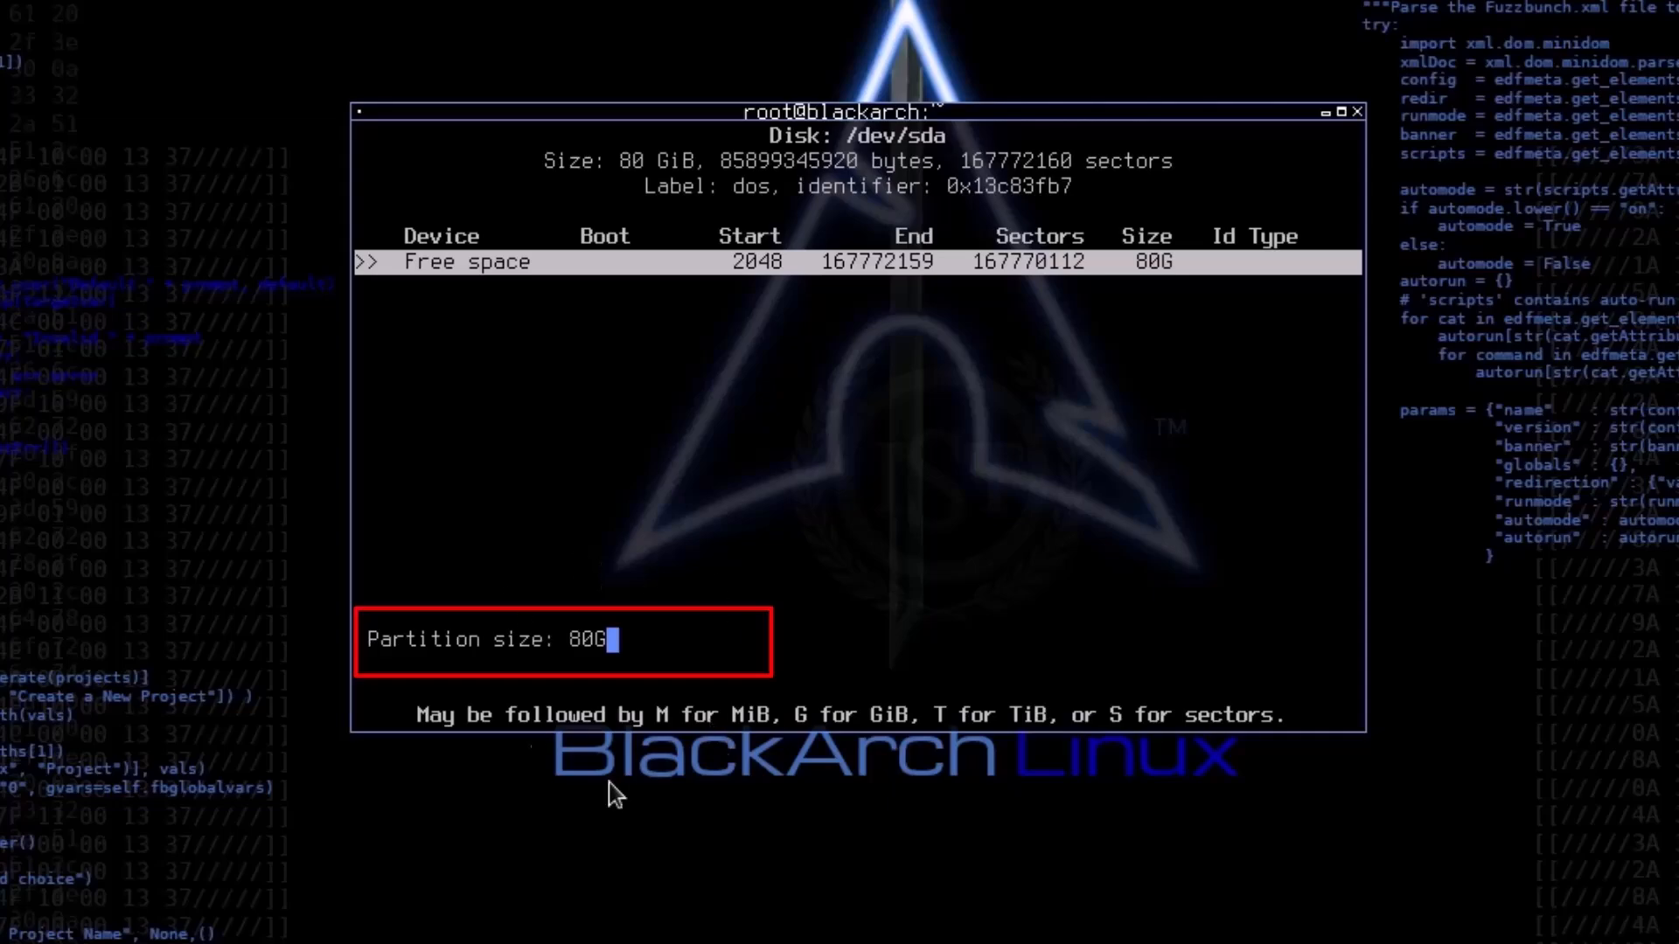
{"action": "key", "text": "BackSpace"}
{"action": "key", "text": "BackSpace"}
{"action": "key", "text": "BackSpace"}
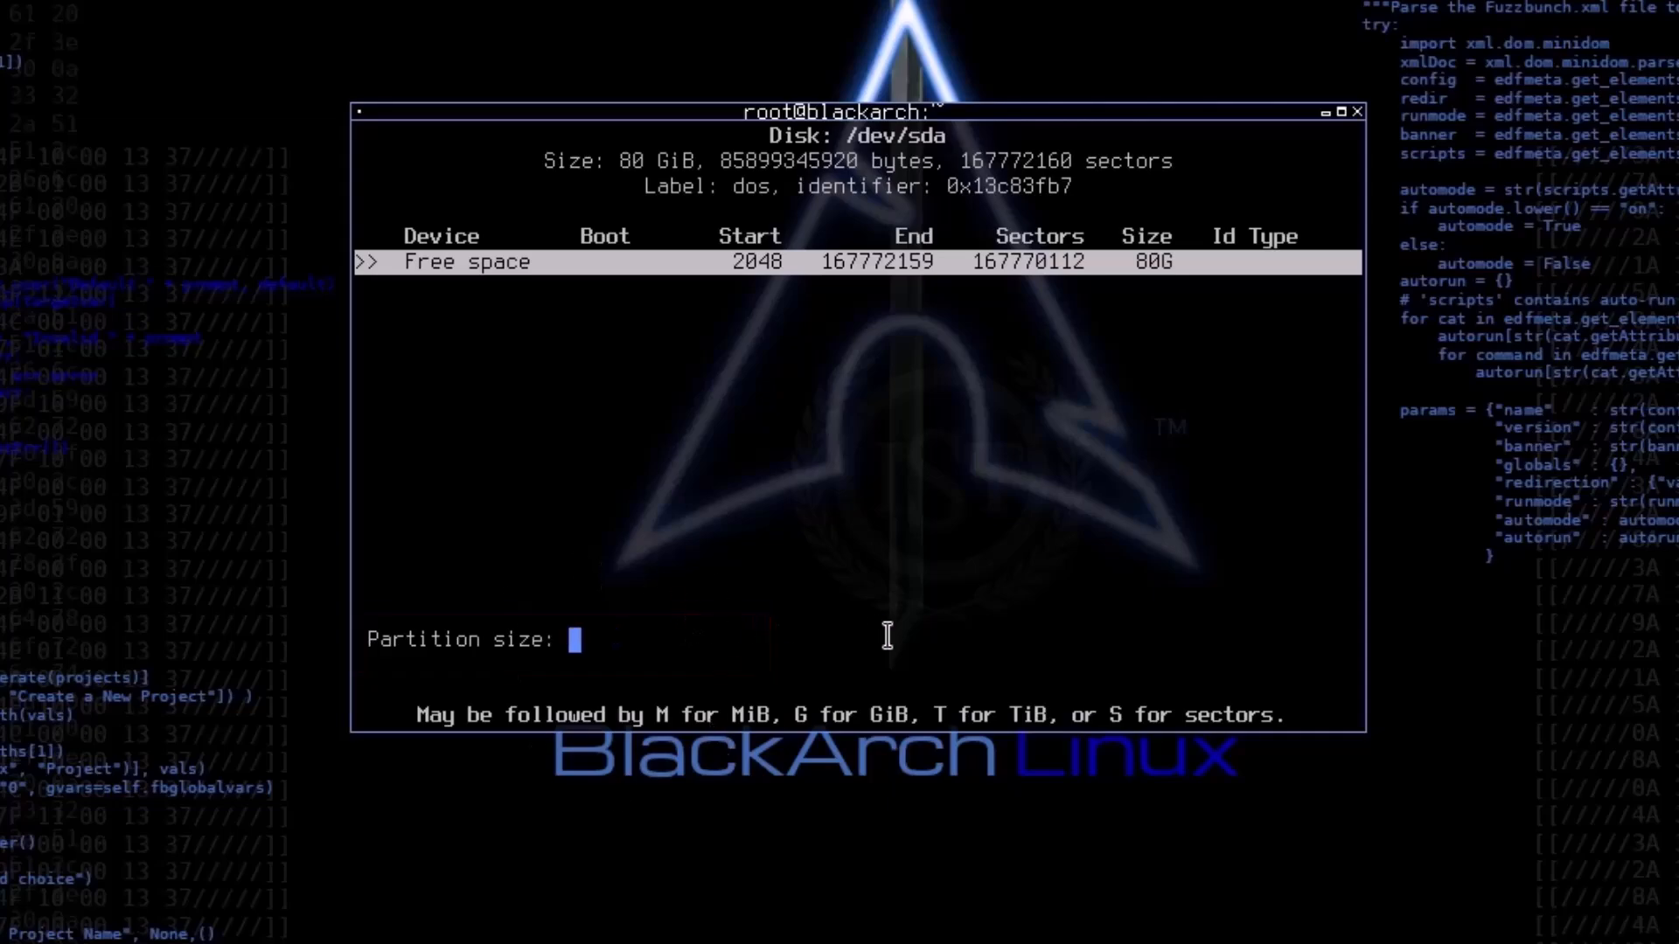
{"action": "type", "text": "500M"}
{"action": "key", "text": "Return"}
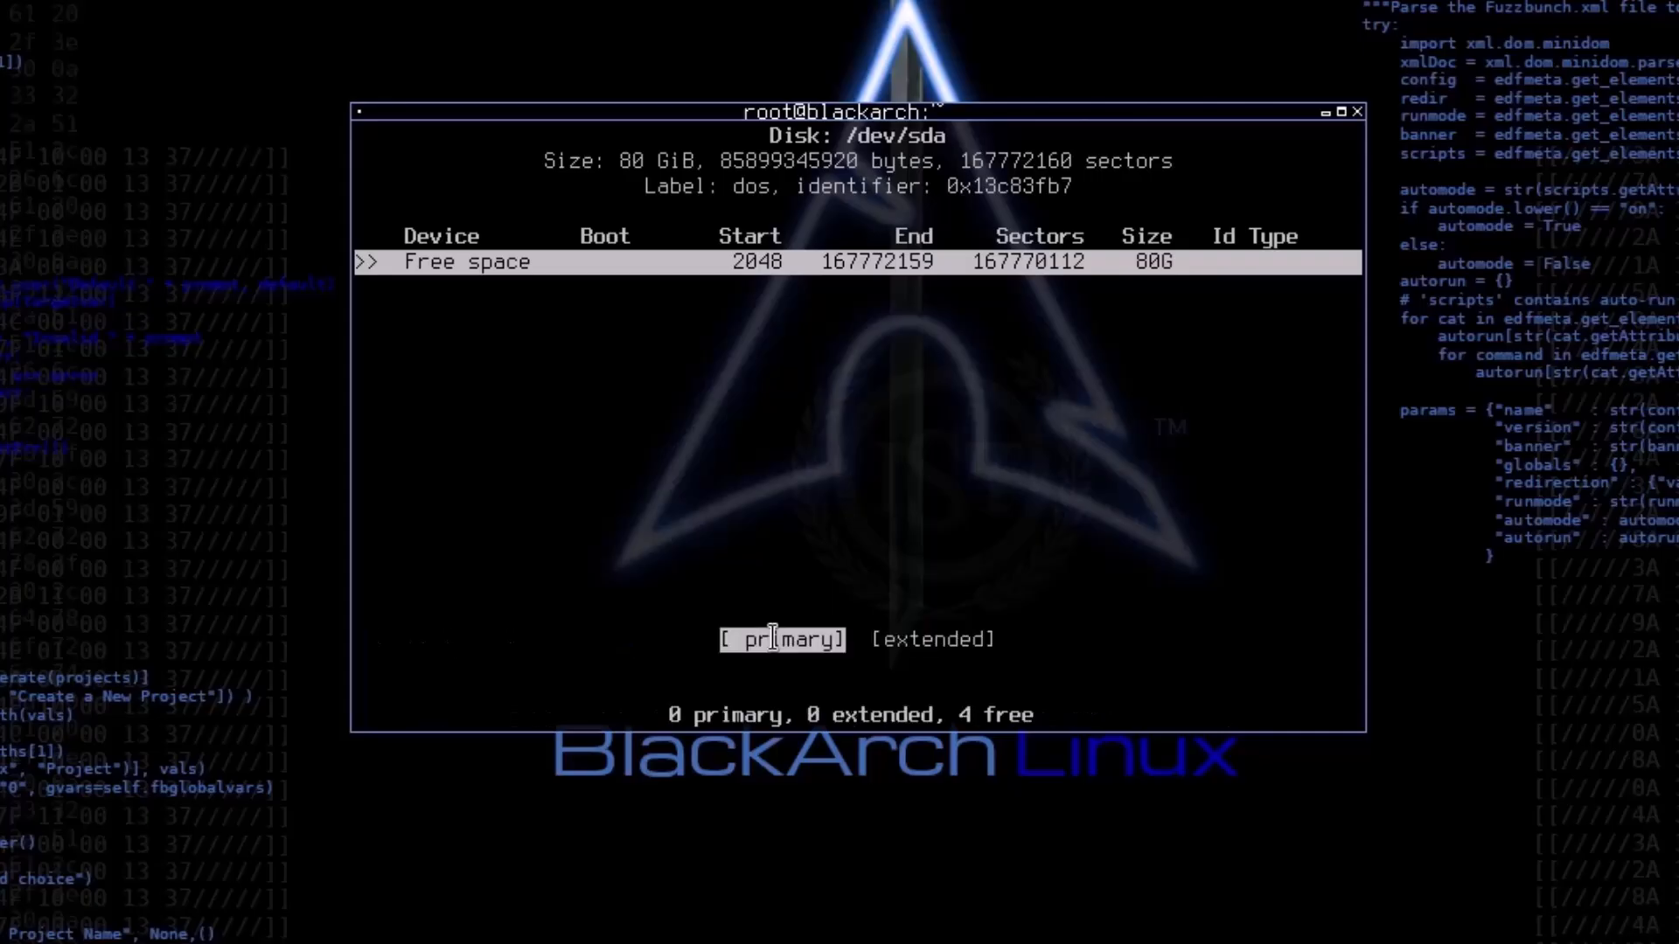
{"action": "key", "text": "Return"}
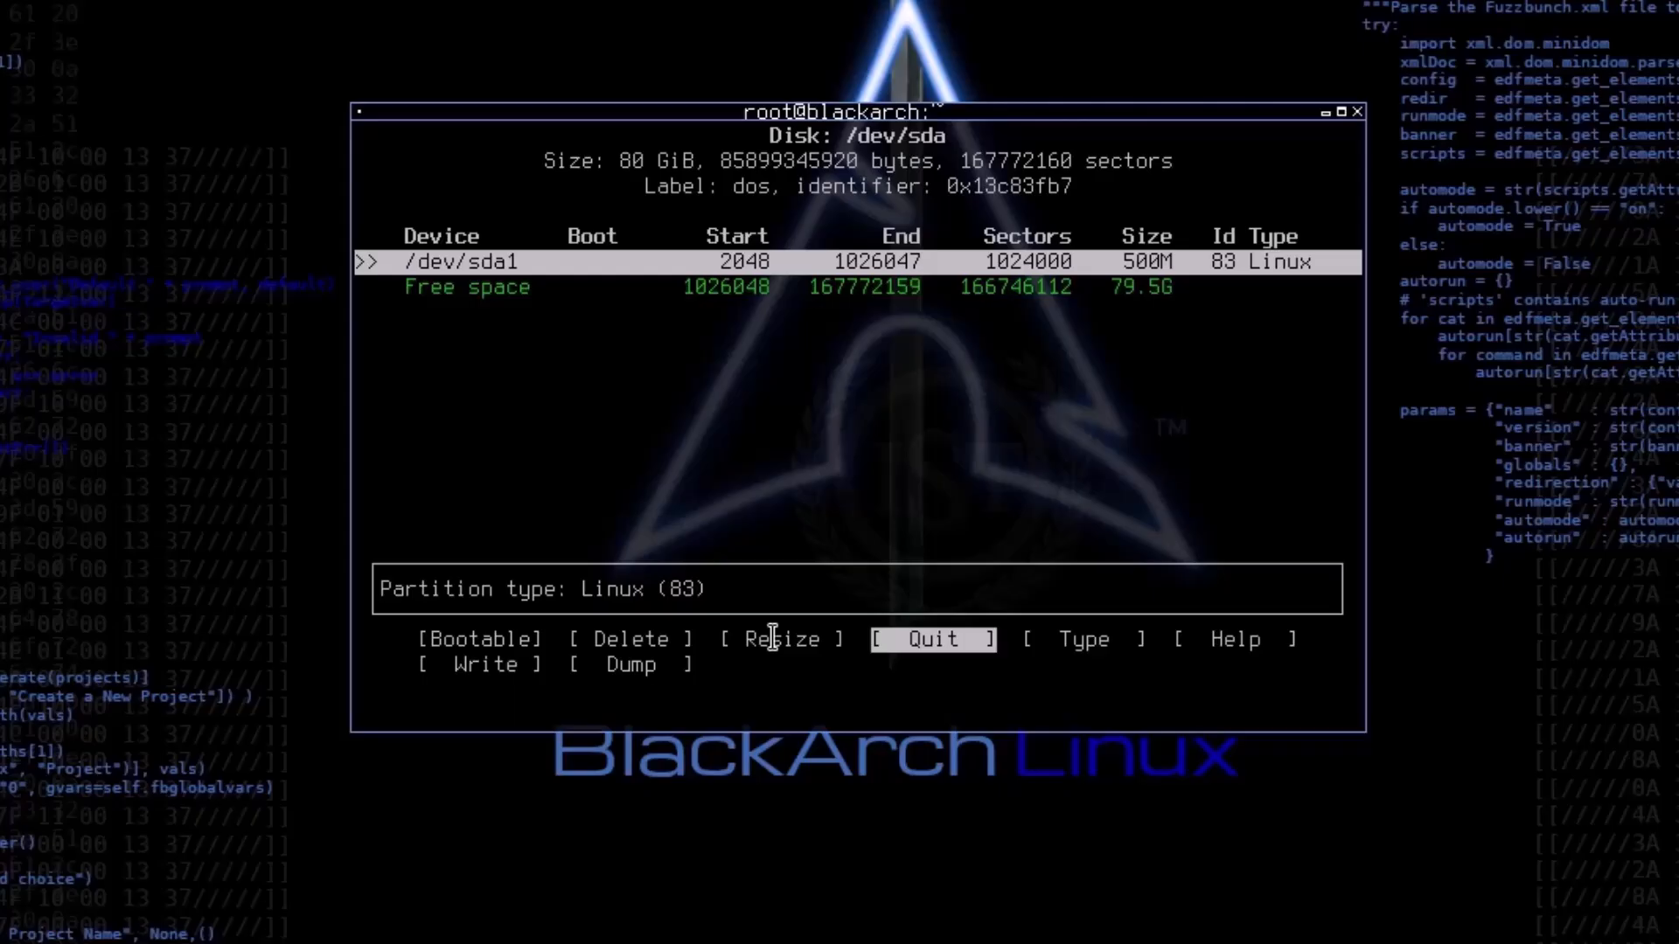
Step: Create a second primary partition of 2G from the remaining free space on /dev/sda
{"action": "key", "text": "Down"}
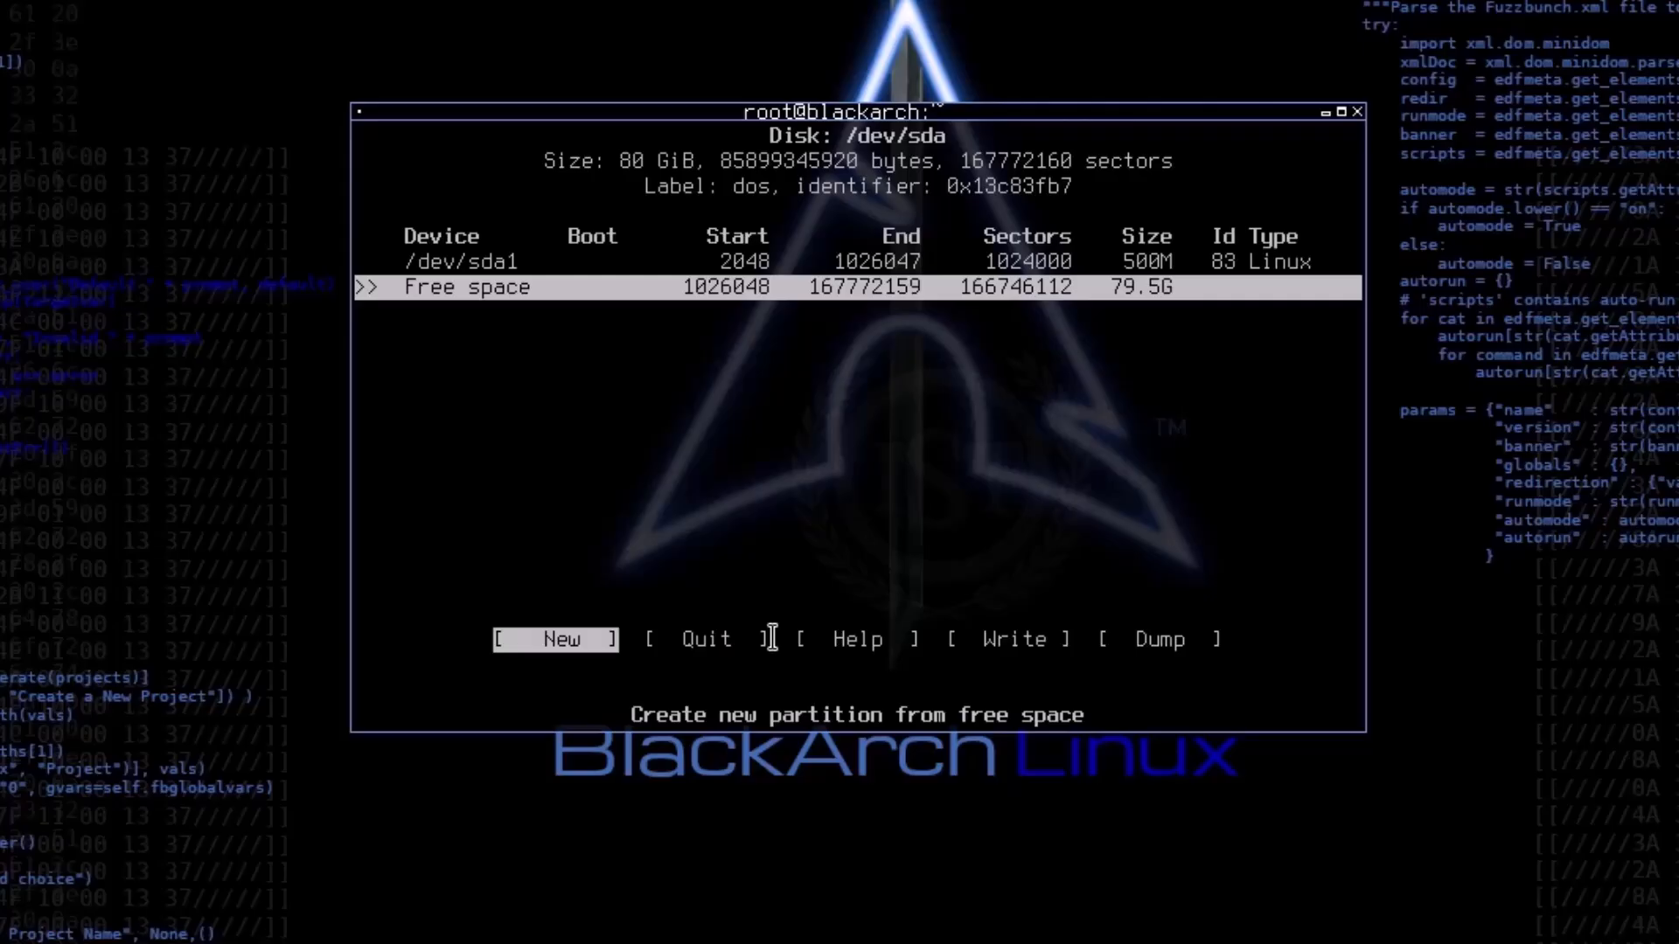
{"action": "key", "text": "Return"}
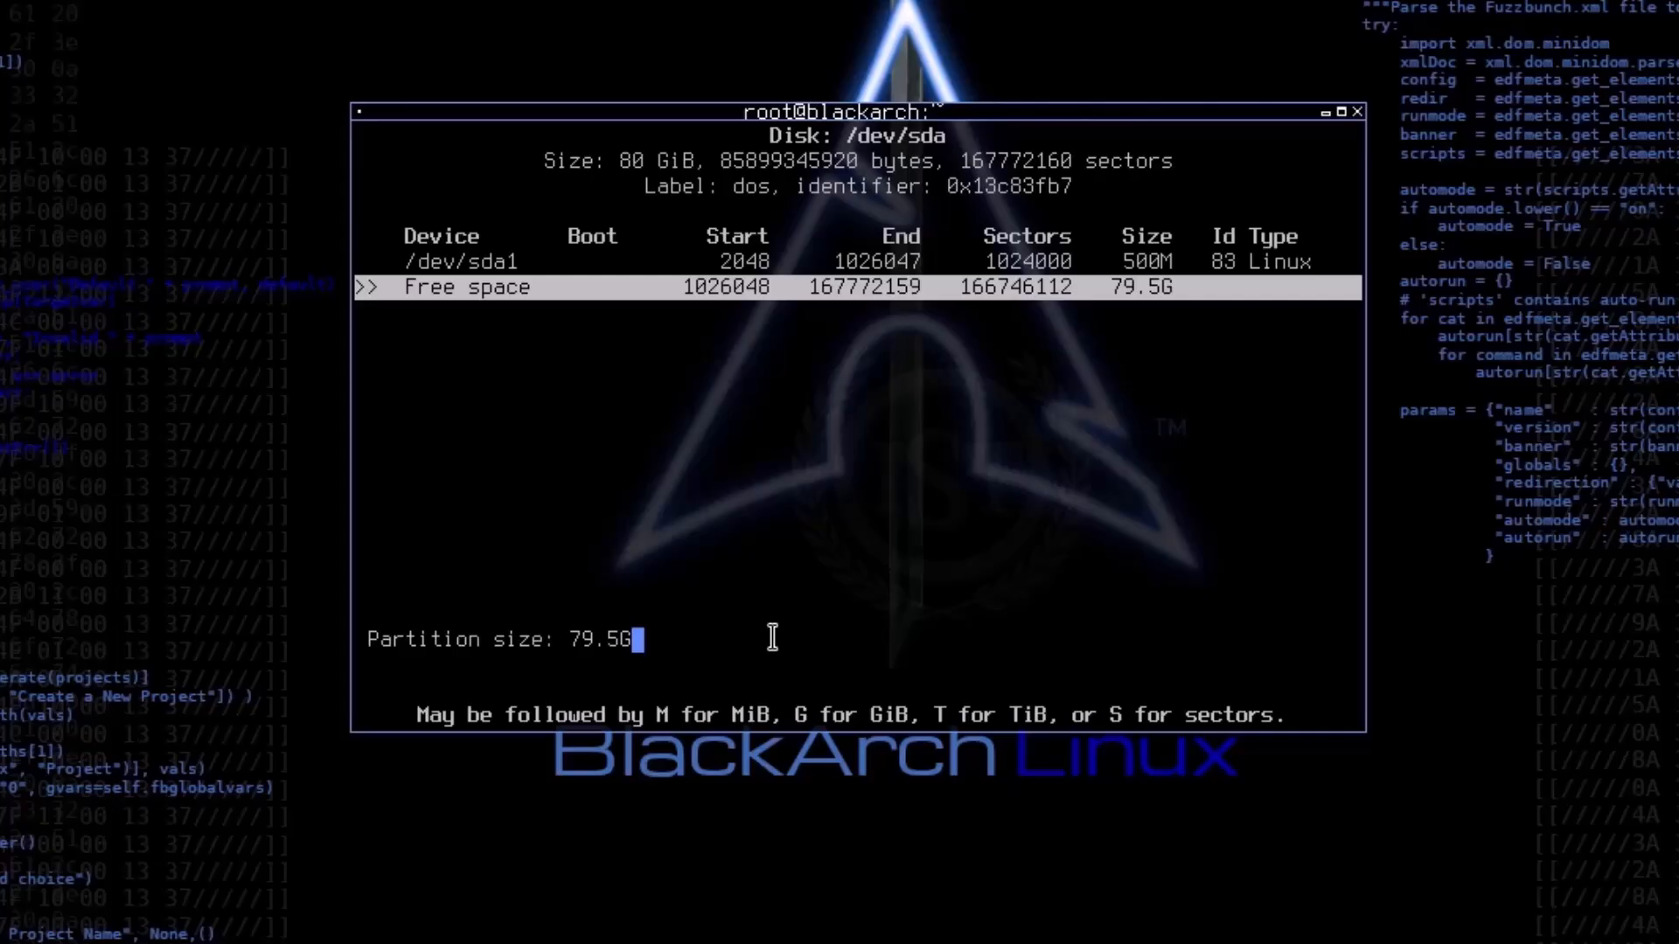
{"action": "key", "text": "BackSpace"}
{"action": "key", "text": "BackSpace"}
{"action": "key", "text": "BackSpace"}
{"action": "key", "text": "BackSpace"}
{"action": "key", "text": "BackSpace"}
{"action": "type", "text": "2G"}
{"action": "key", "text": "Return"}
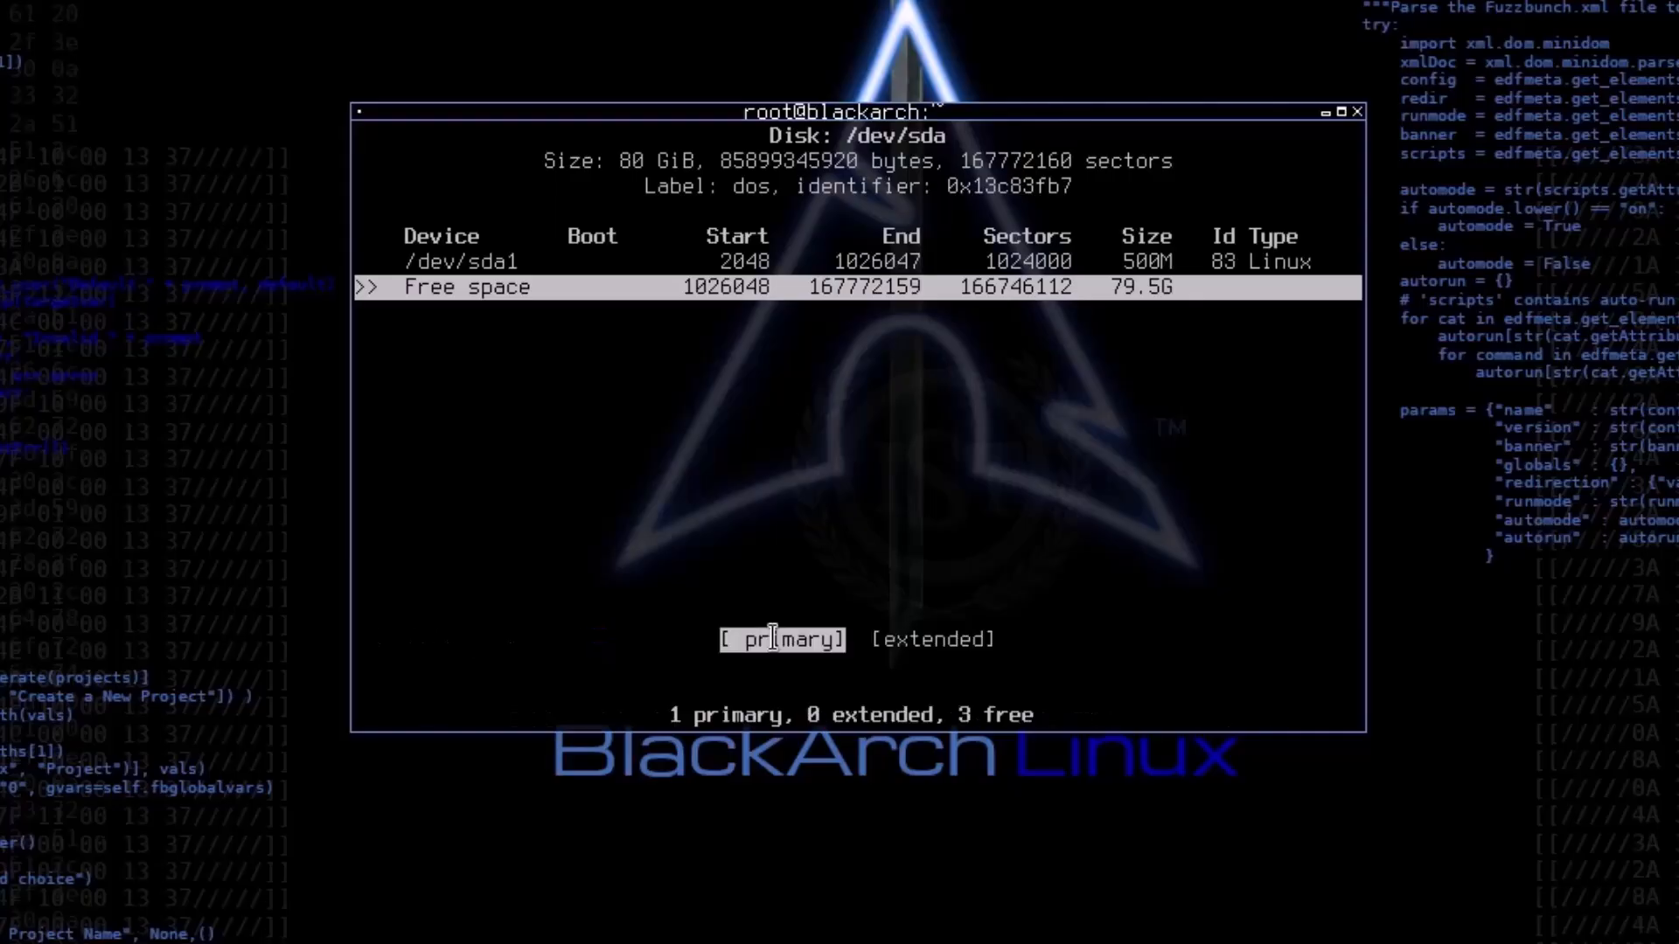
{"action": "key", "text": "Return"}
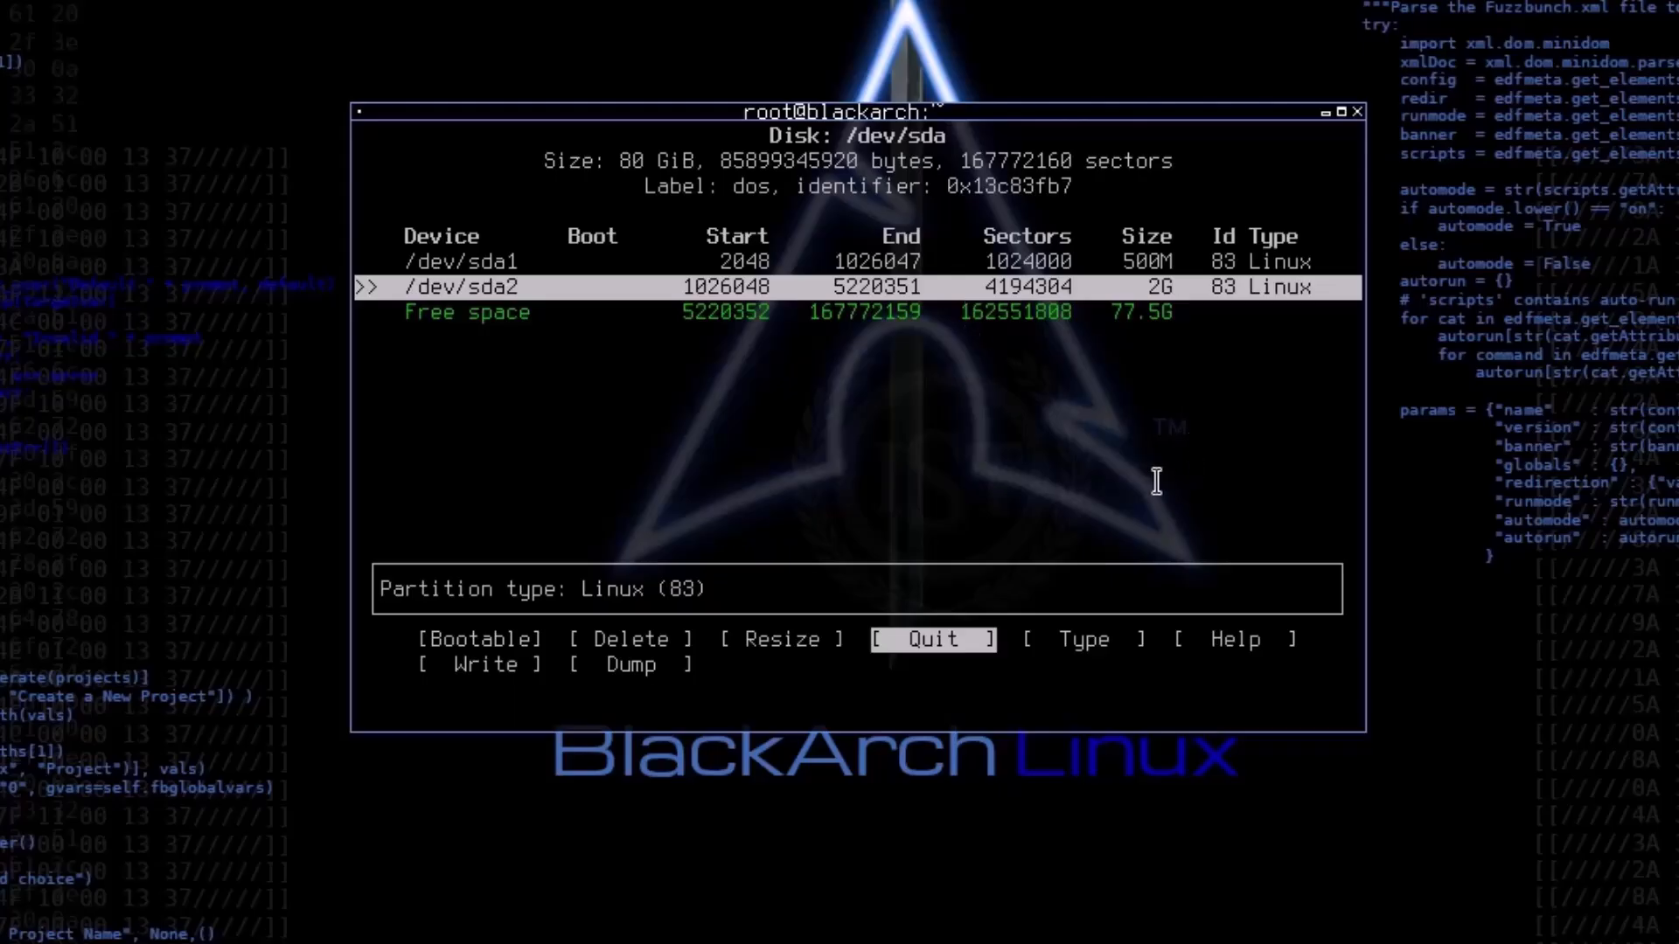
Step: Change the type of the 2G partition /dev/sda2 to 82 Linux swap / Solaris
{"action": "key", "text": "Right"}
{"action": "key", "text": "Left"}
{"action": "key", "text": "Right"}
{"action": "key", "text": "Left"}
{"action": "key", "text": "Right"}
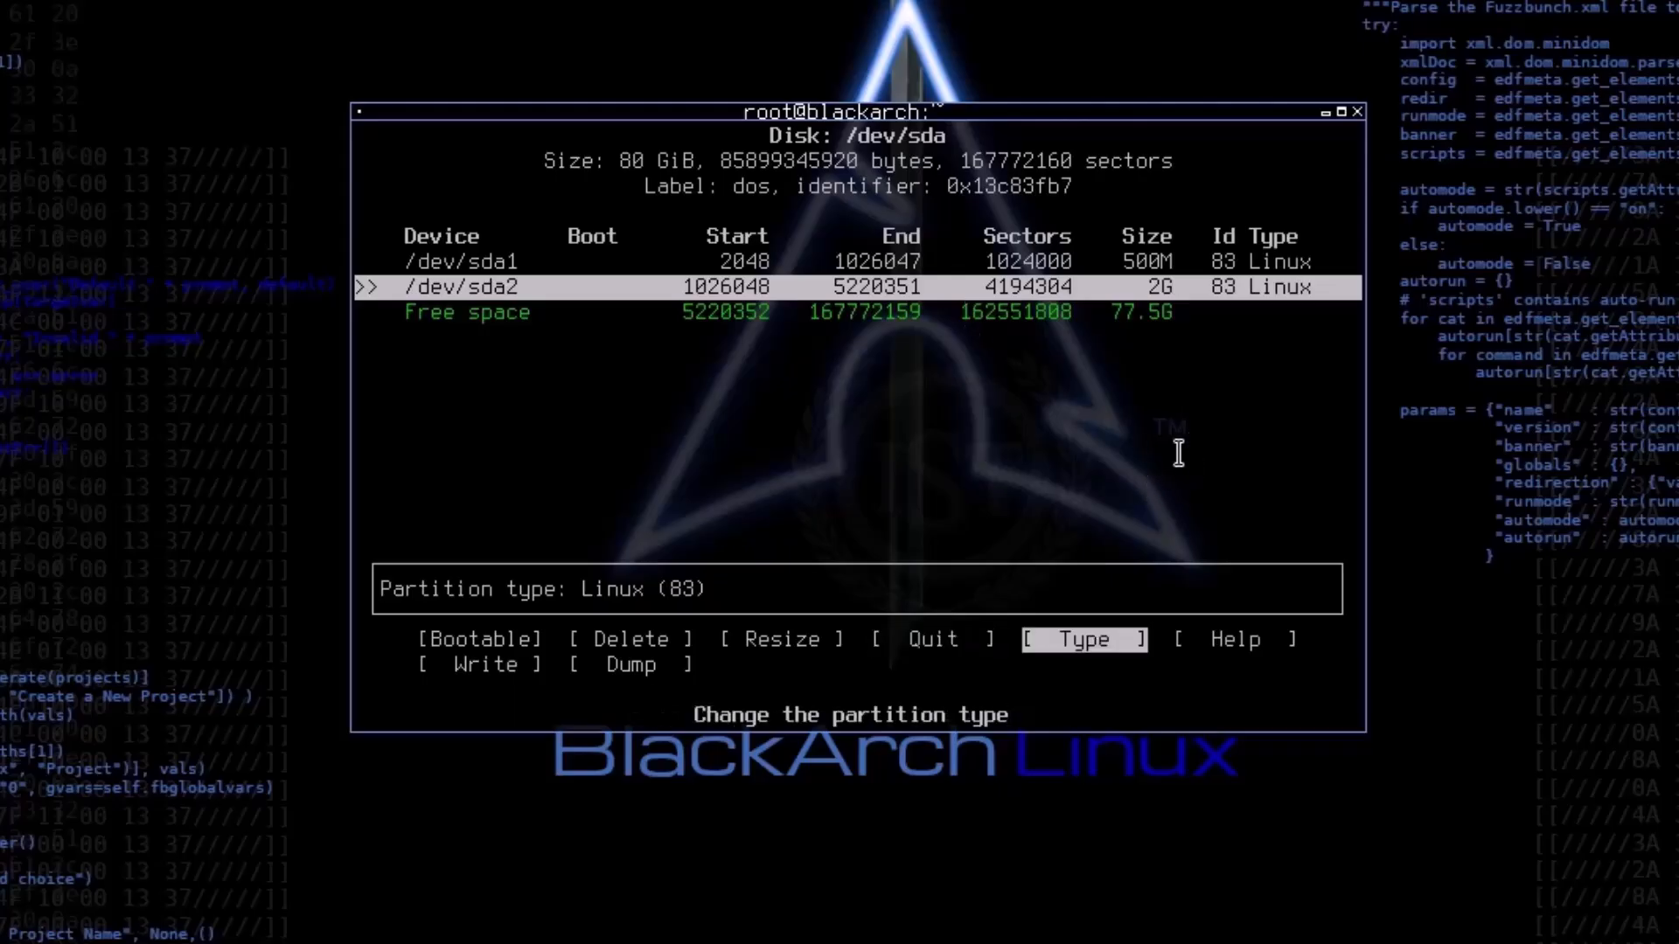
{"action": "key", "text": "Left"}
{"action": "key", "text": "Right"}
{"action": "key", "text": "Right"}
{"action": "key", "text": "Right"}
{"action": "key", "text": "Left"}
{"action": "key", "text": "Left"}
{"action": "key", "text": "Left"}
{"action": "key", "text": "Right"}
{"action": "key", "text": "Right"}
{"action": "key", "text": "Left"}
{"action": "key", "text": "Return"}
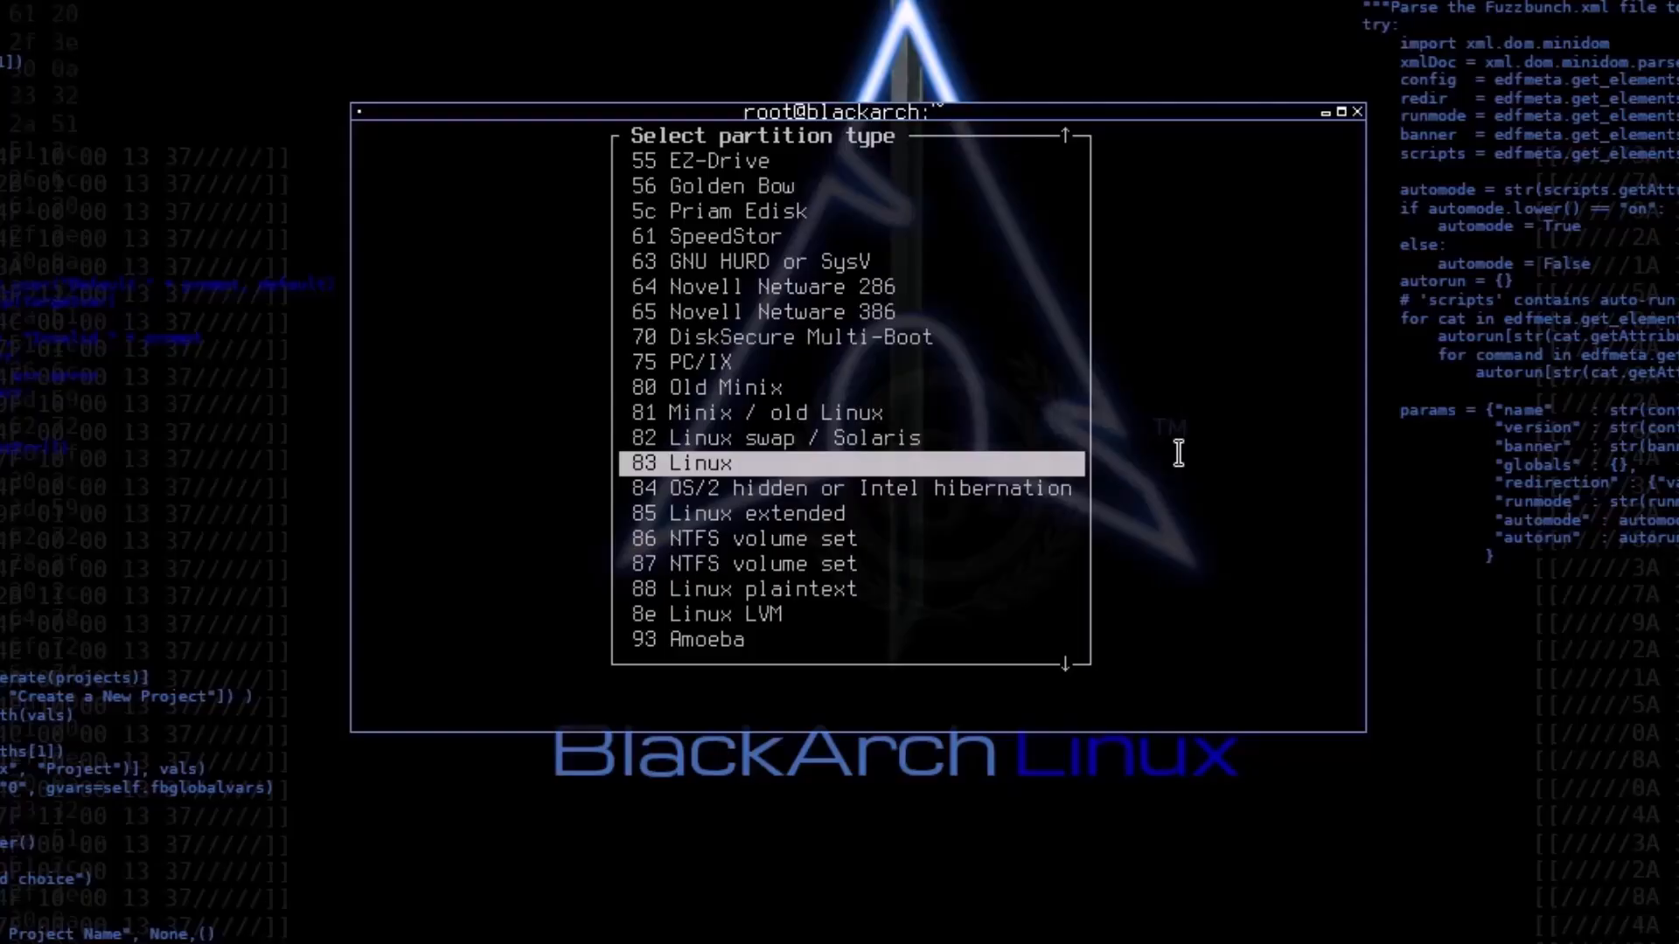
{"action": "key", "text": "Up"}
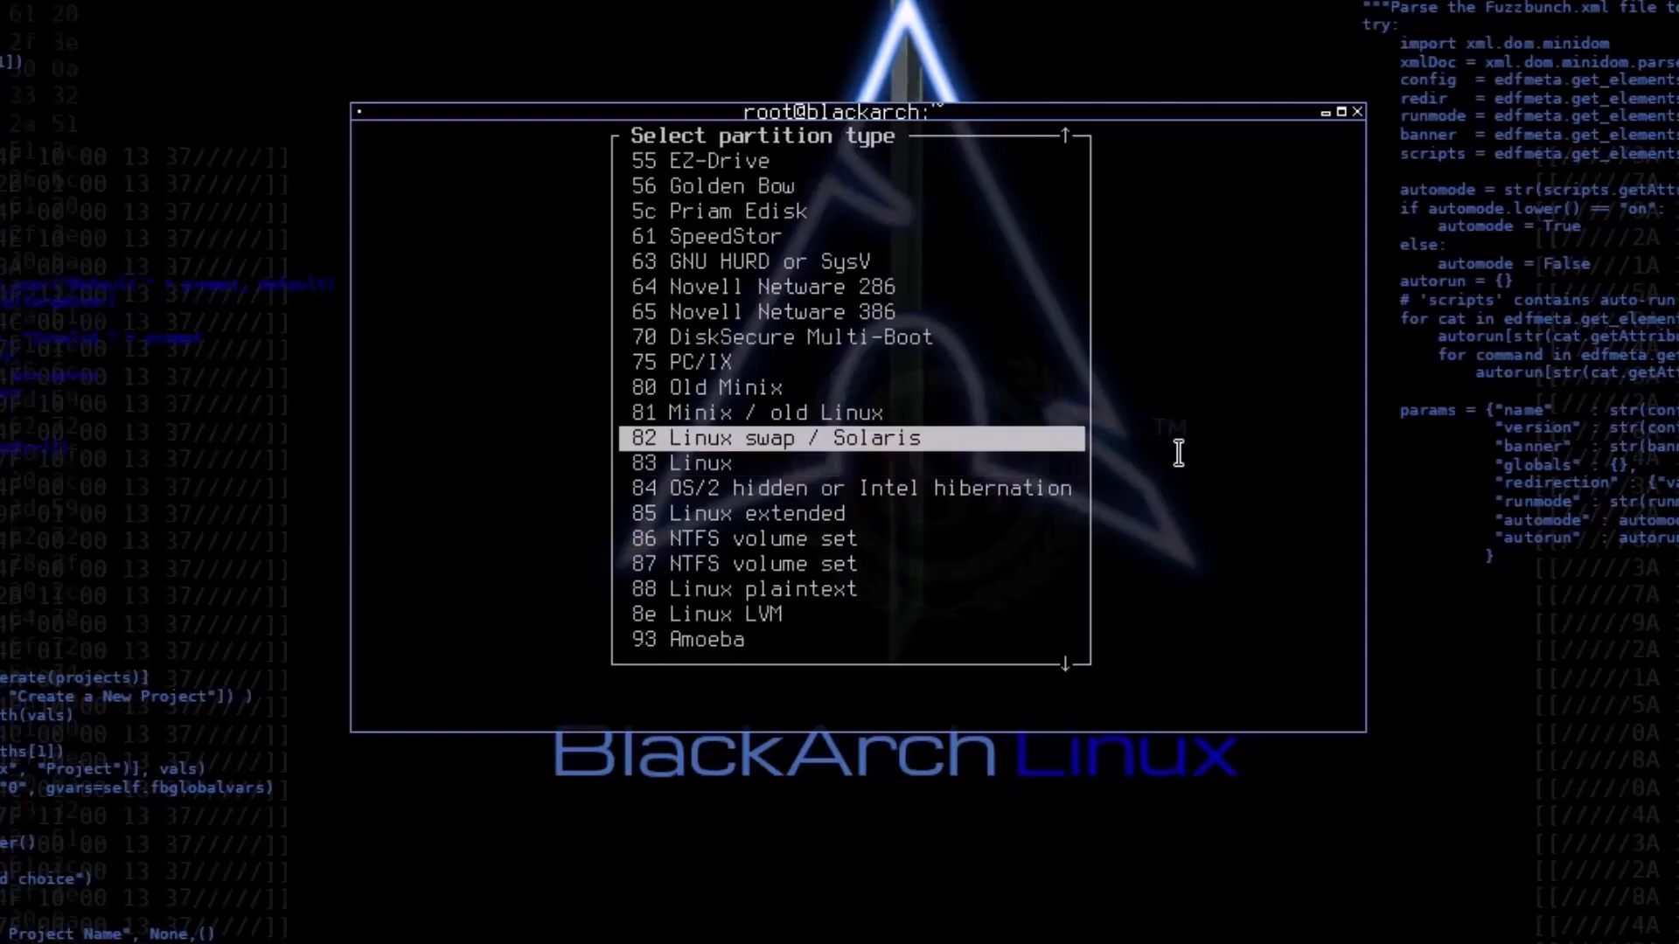
{"action": "key", "text": "Down"}
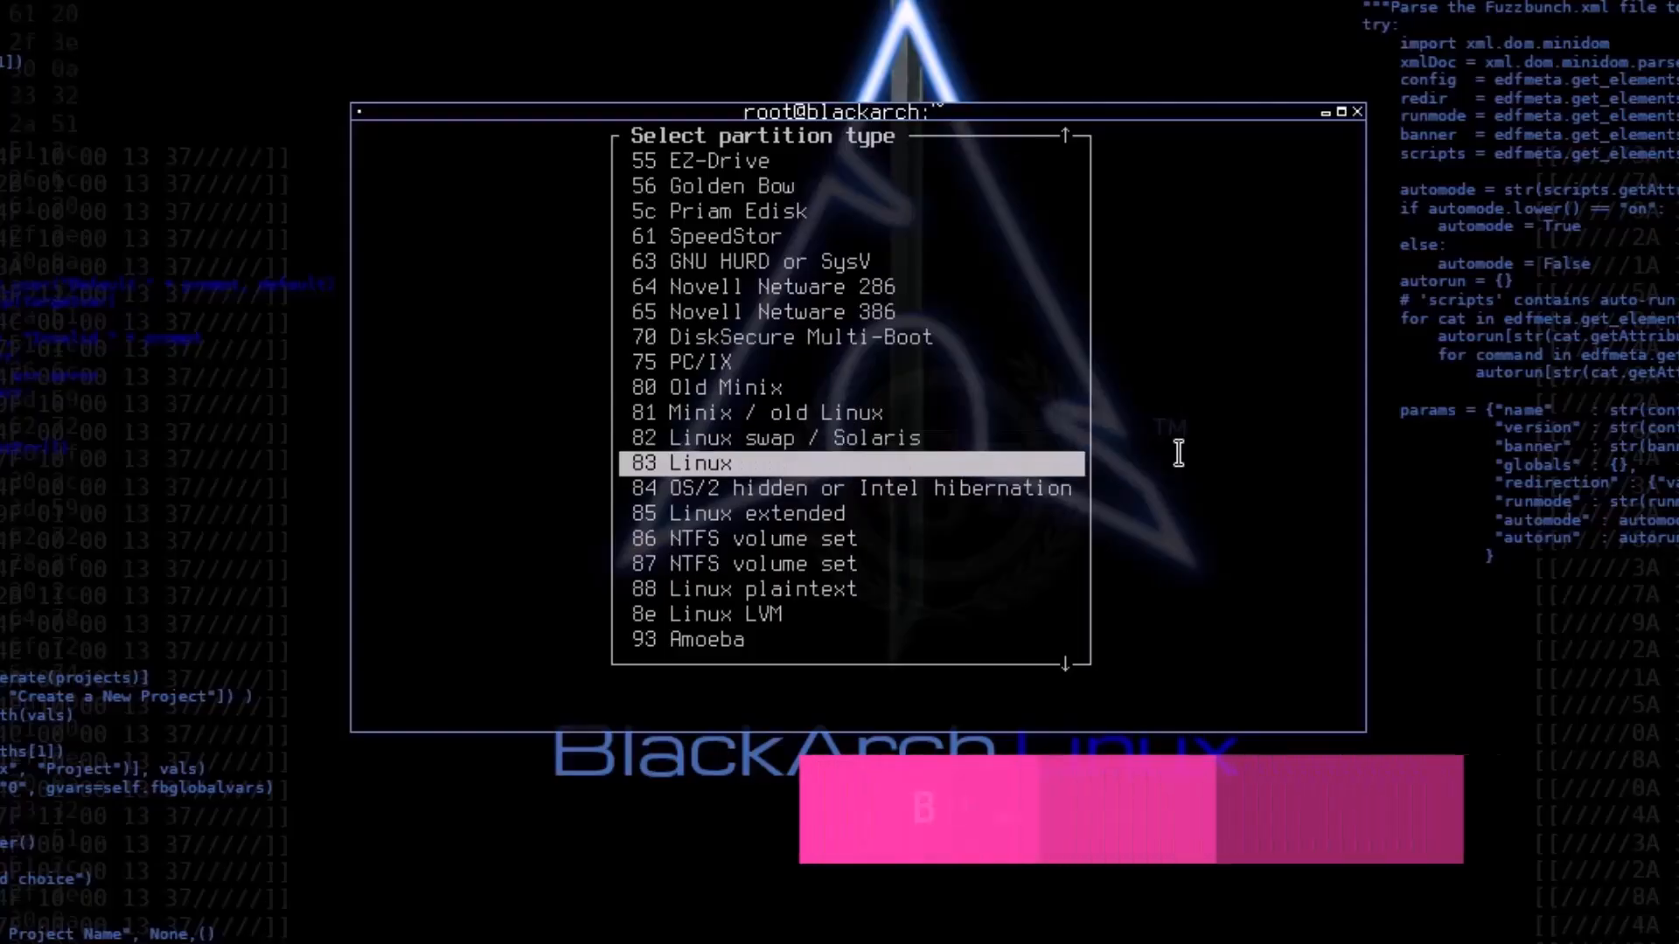
{"action": "key", "text": "Down"}
{"action": "key", "text": "Up"}
{"action": "key", "text": "Up"}
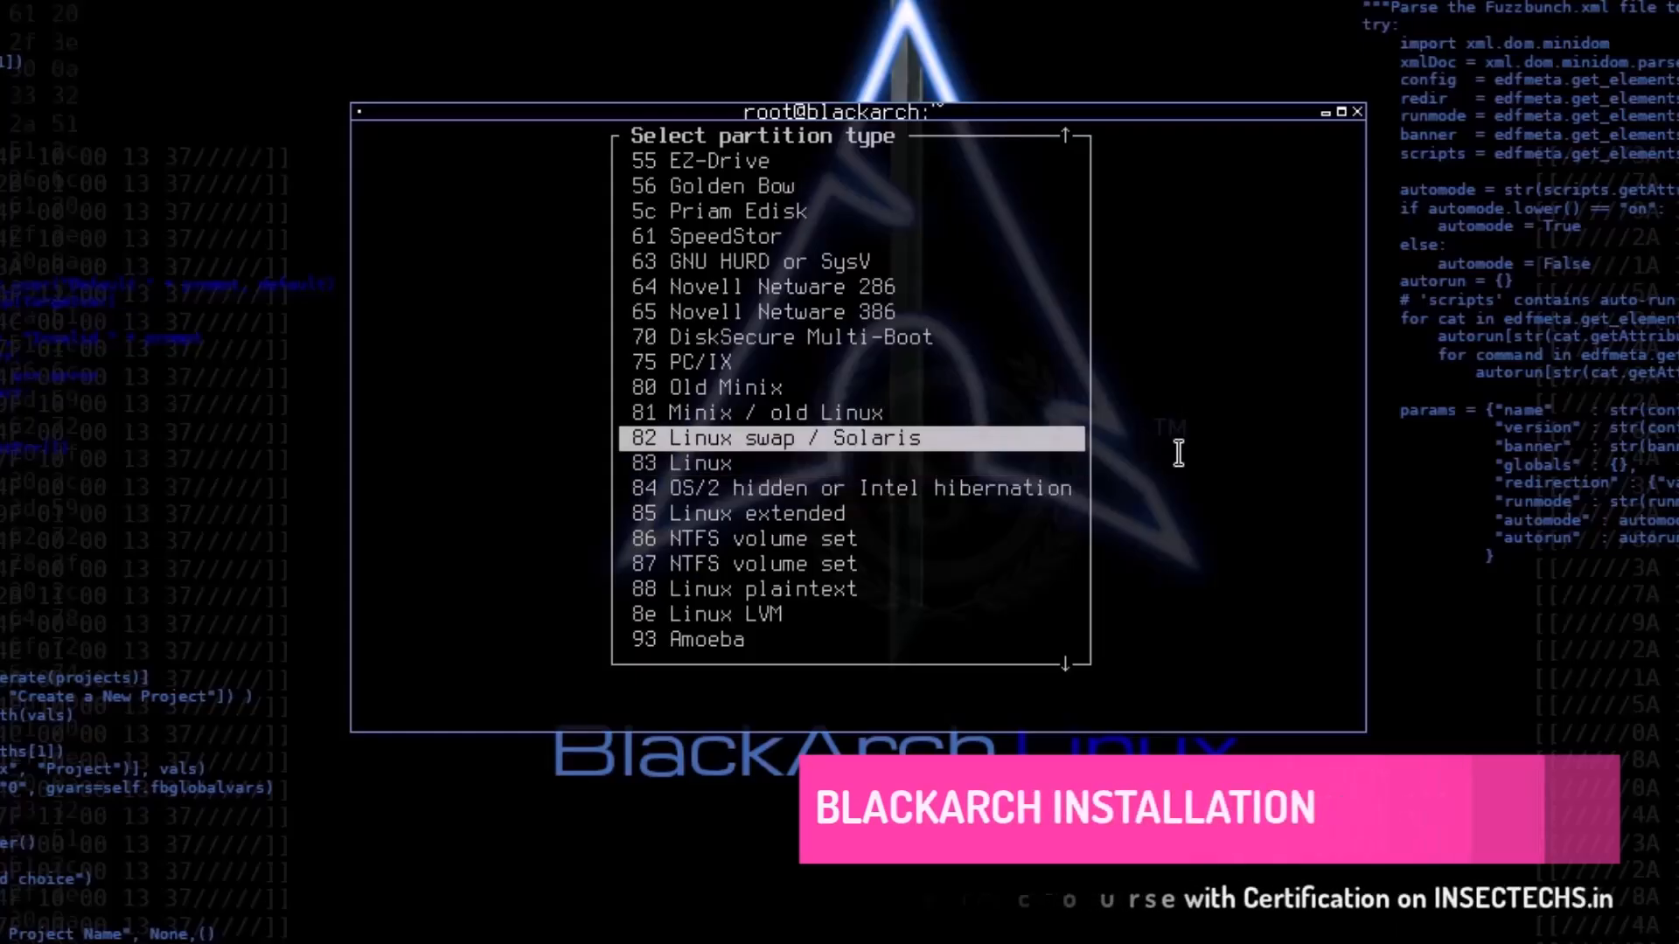
{"action": "key", "text": "Return"}
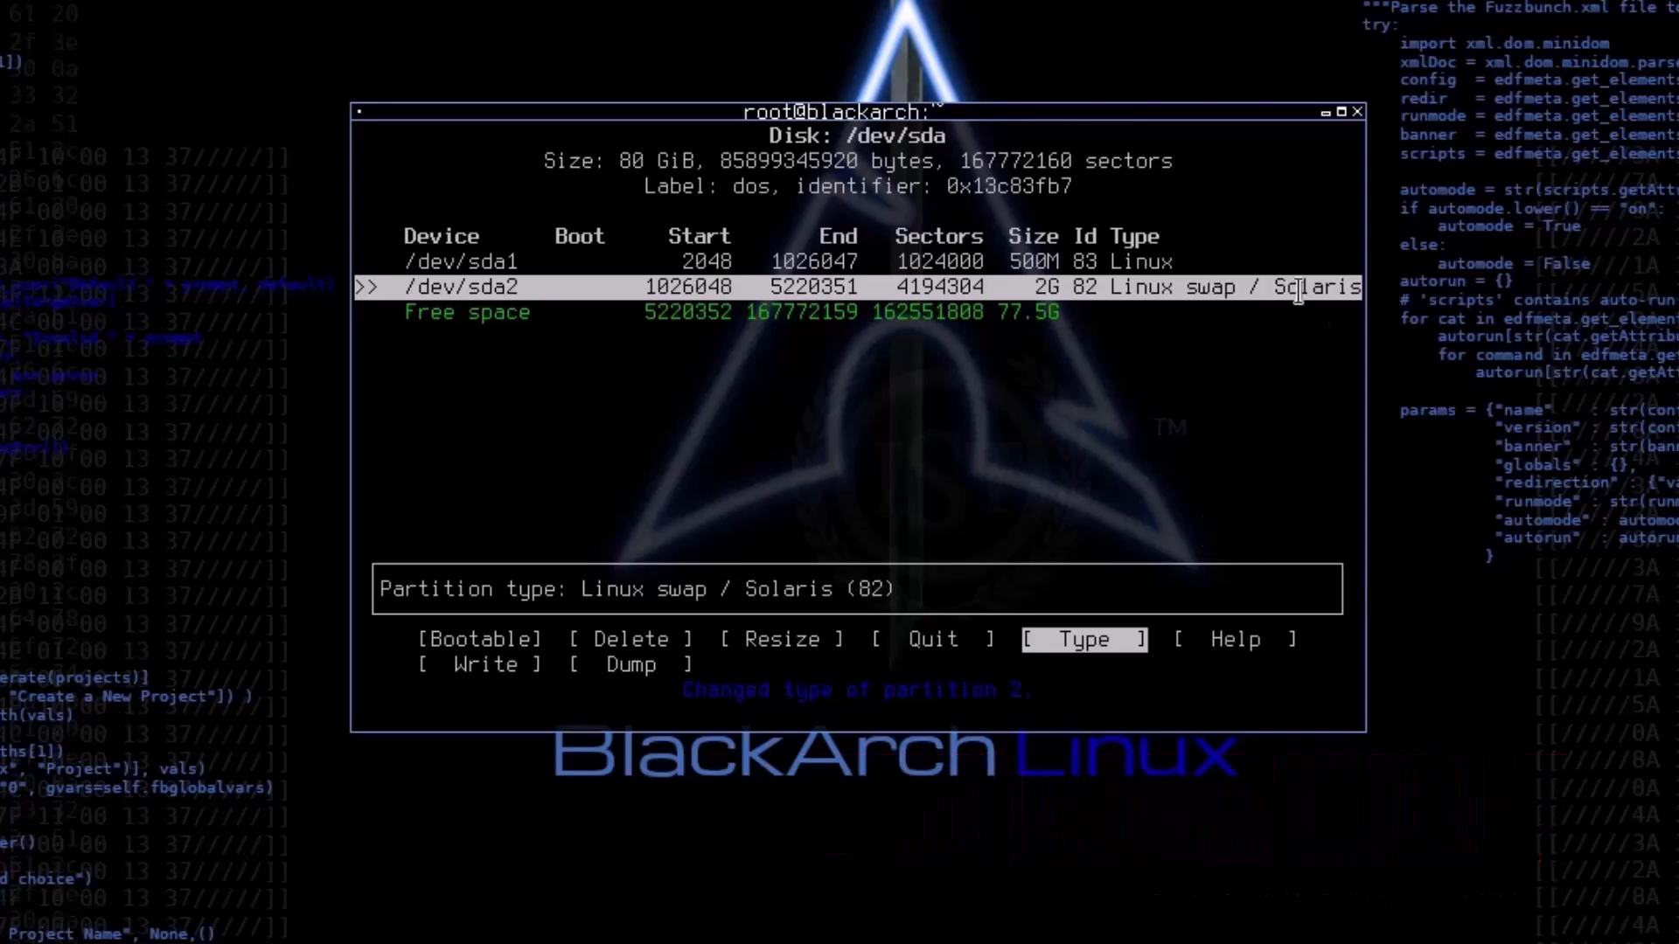
Step: Create a third primary partition that takes up all 77.5G of the remaining free space
{"action": "key", "text": "Down"}
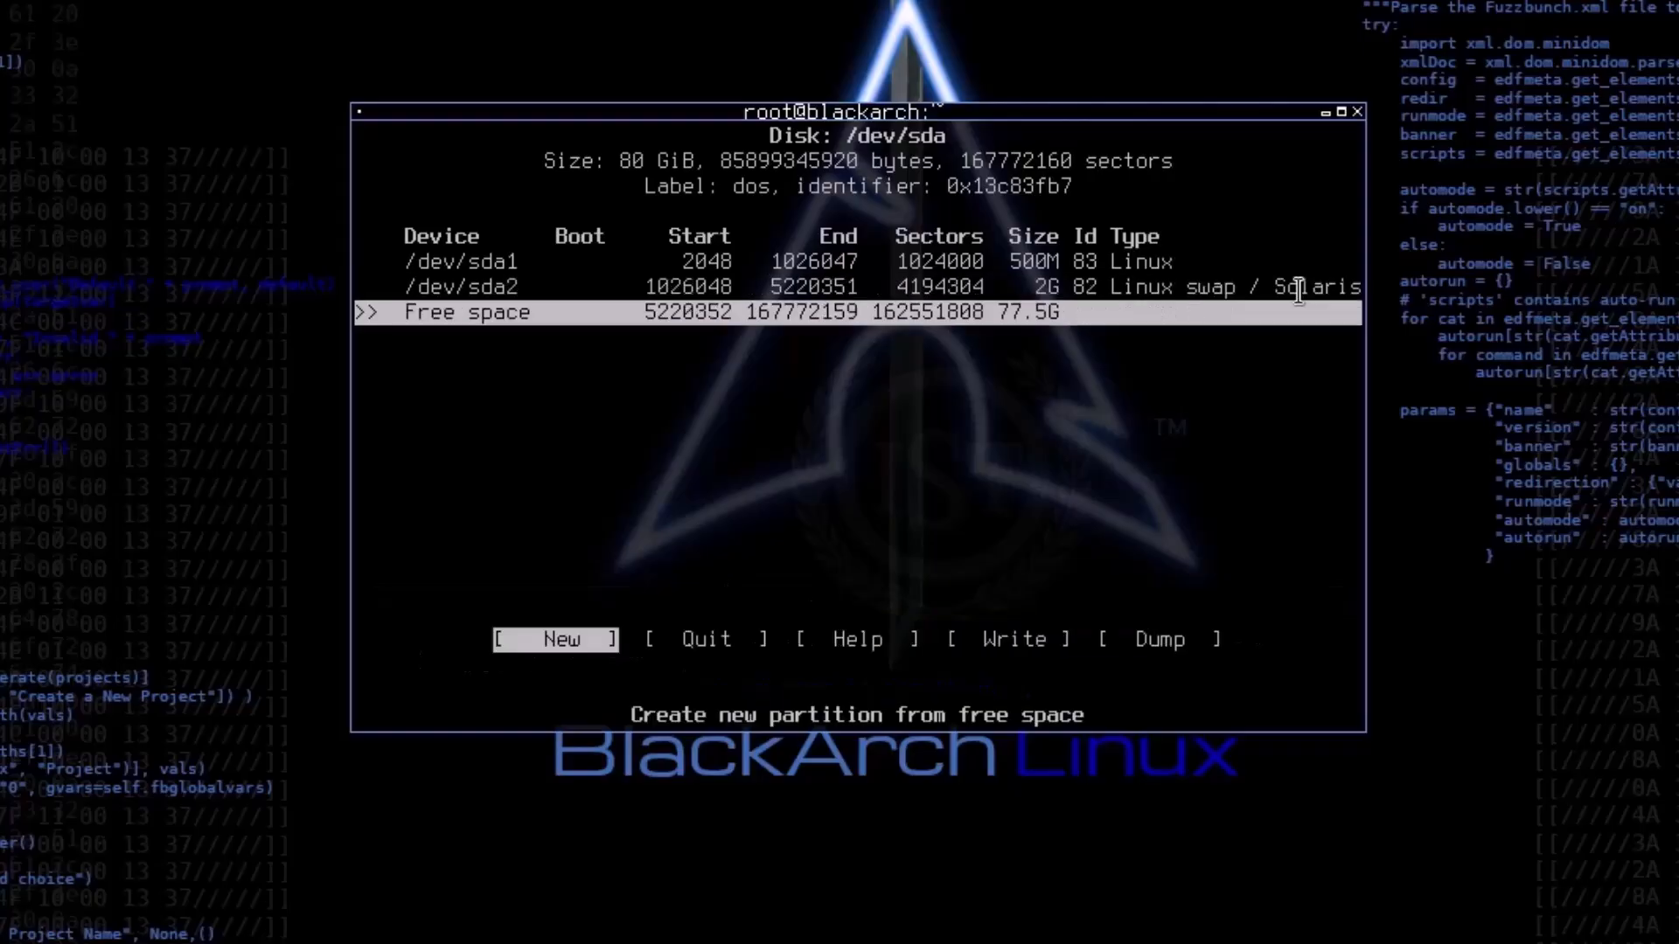
{"action": "key", "text": "Return"}
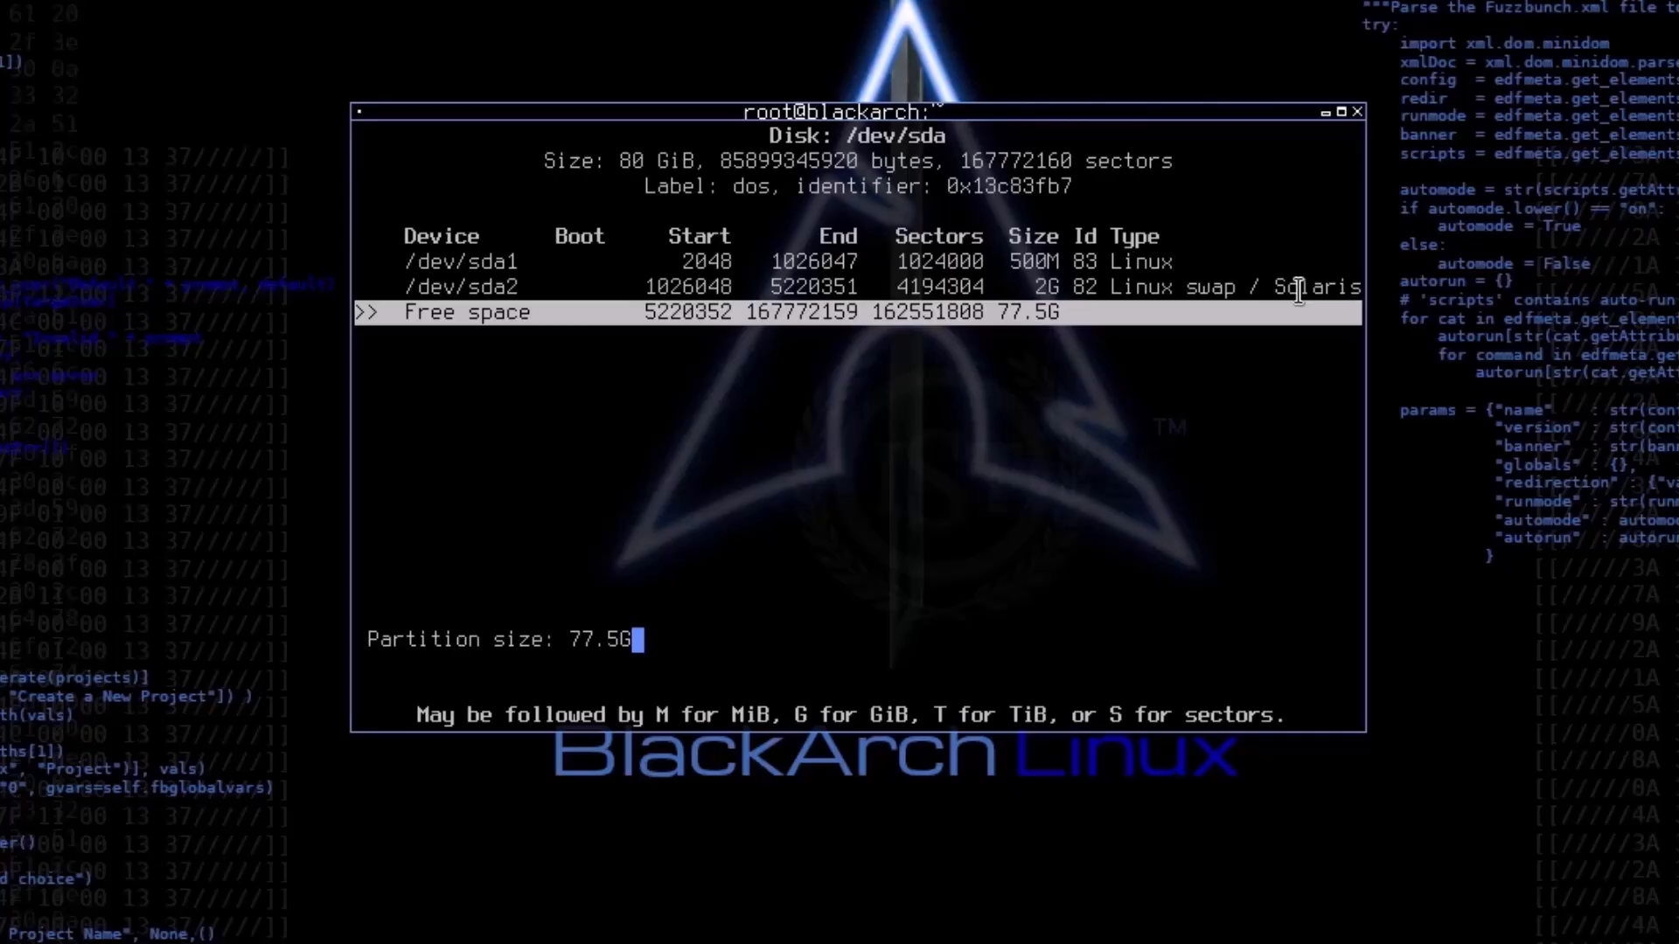
{"action": "key", "text": "Return"}
{"action": "key", "text": "Return"}
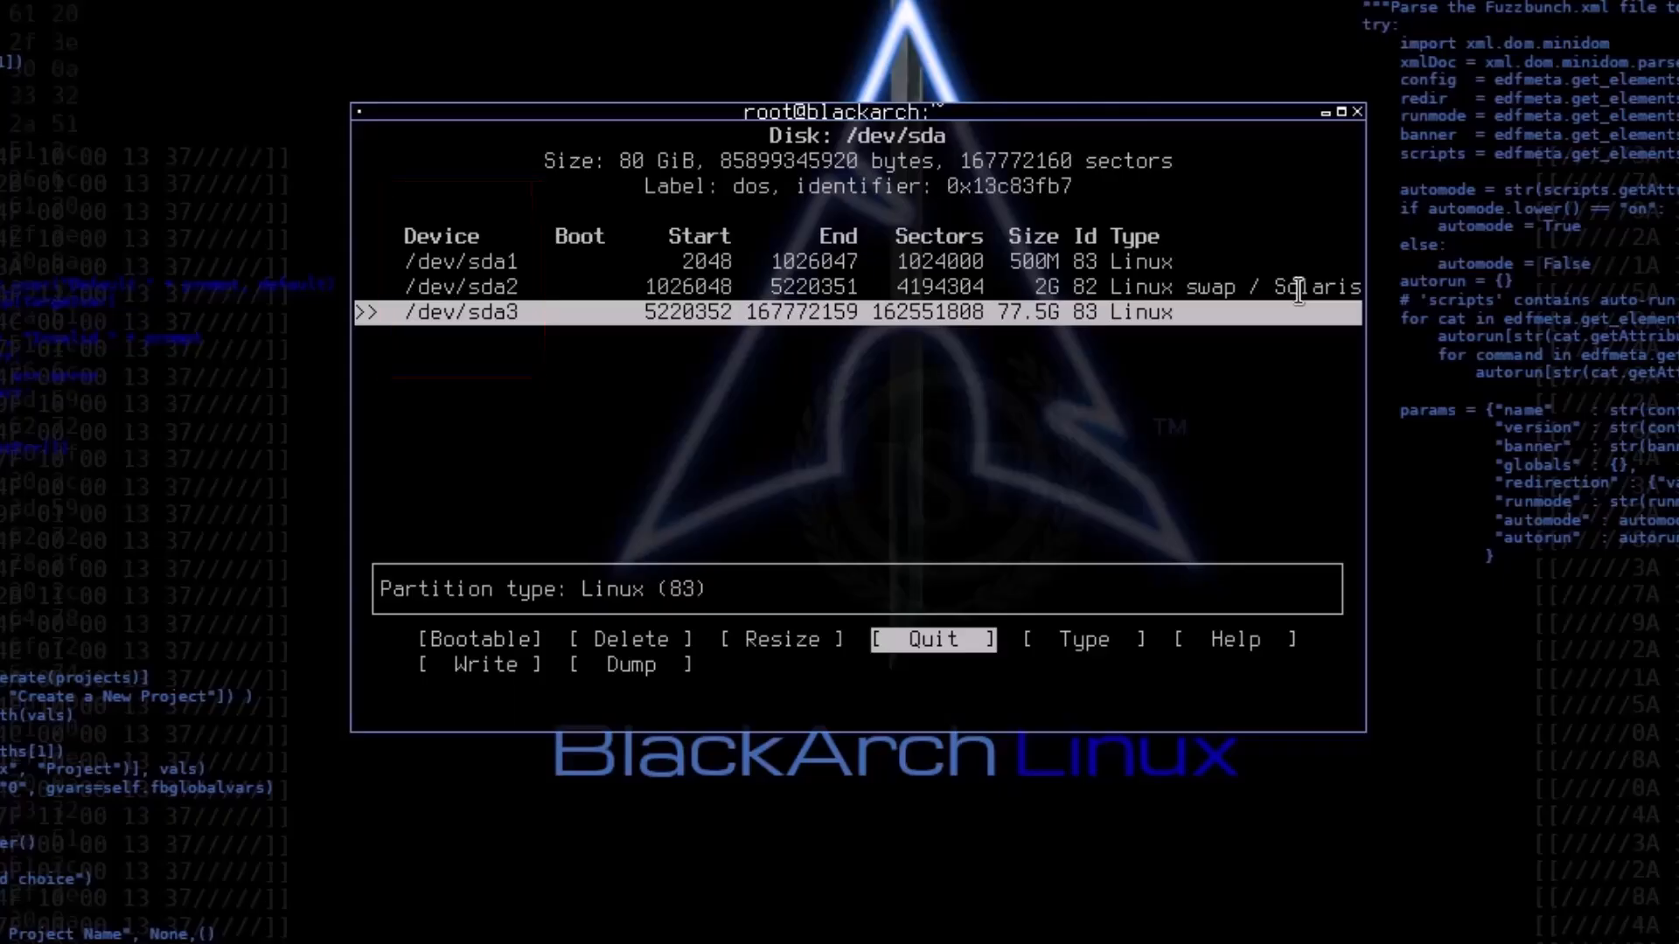
Step: Write the new partition table to the disk and confirm with yes
{"action": "key", "text": "Right"}
{"action": "key", "text": "Right"}
{"action": "key", "text": "Right"}
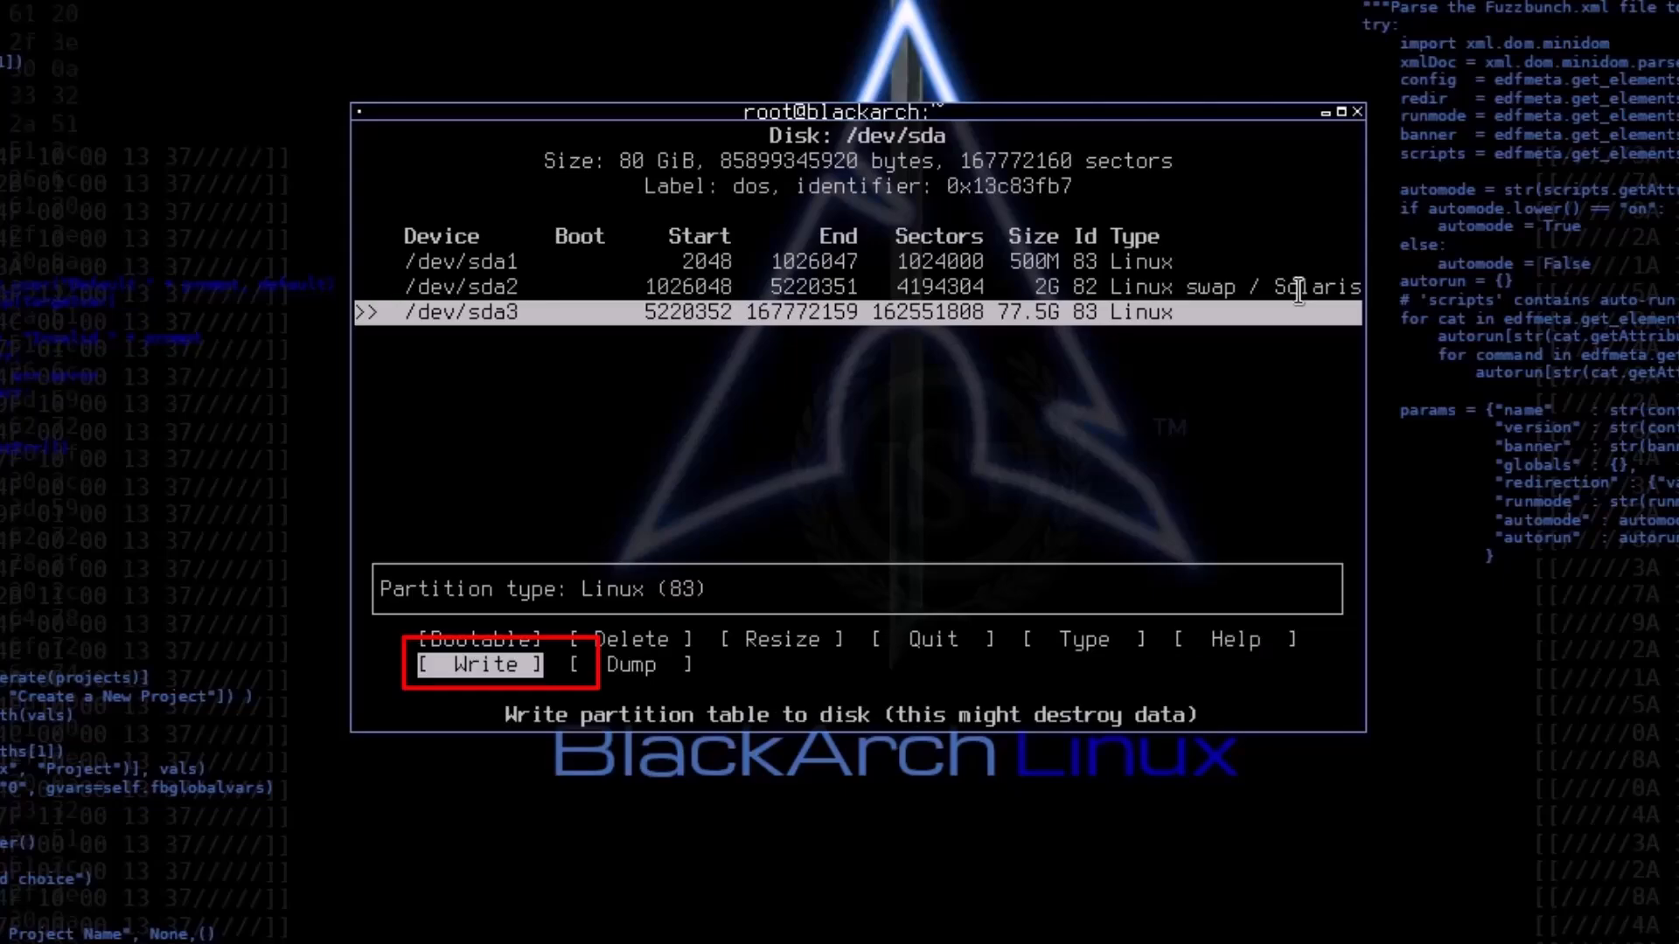
{"action": "key", "text": "Left"}
{"action": "key", "text": "Left"}
{"action": "key", "text": "Left"}
{"action": "key", "text": "Left"}
{"action": "key", "text": "Right"}
{"action": "key", "text": "Right"}
{"action": "key", "text": "Right"}
{"action": "key", "text": "Right"}
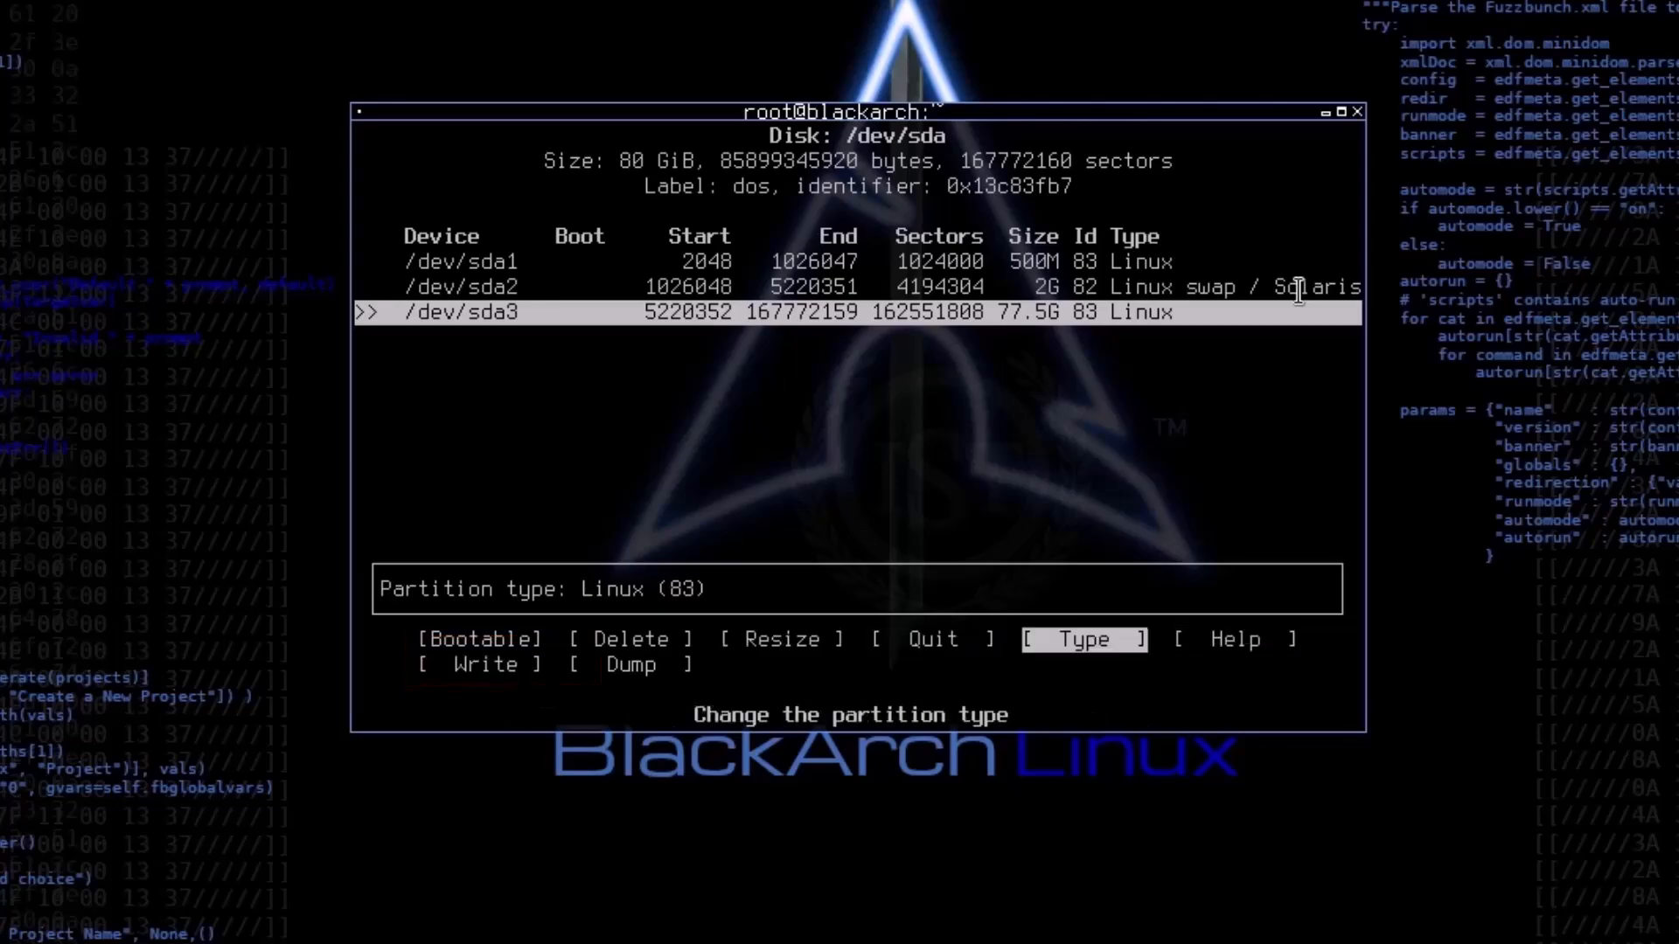
{"action": "key", "text": "Right"}
{"action": "key", "text": "Left"}
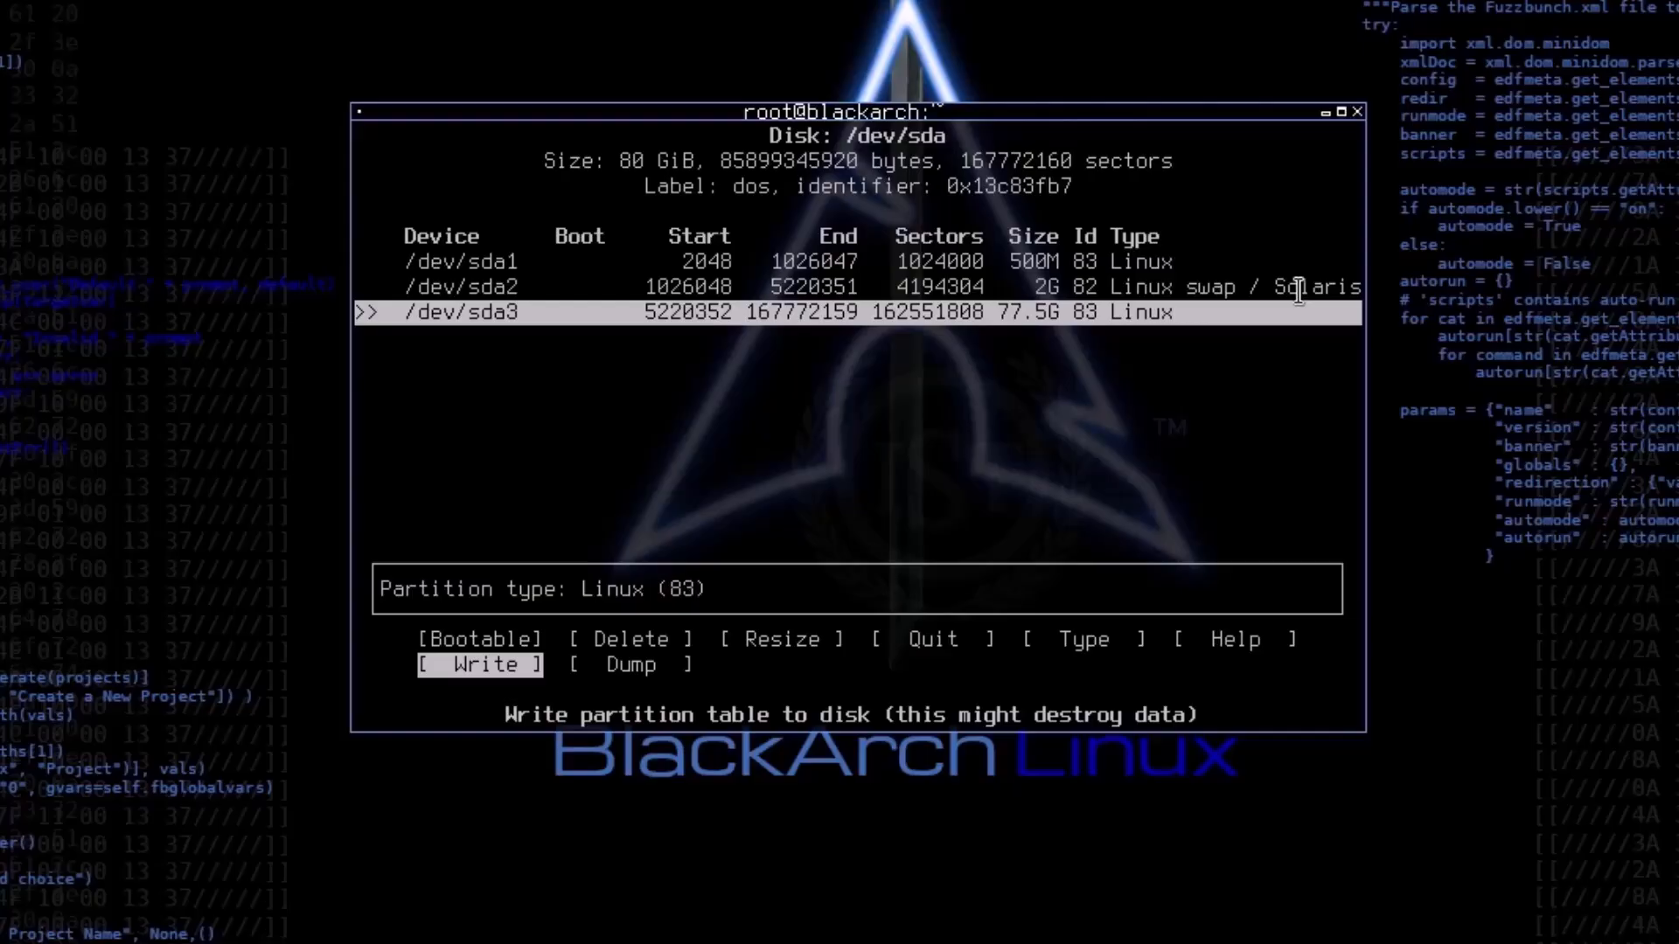
{"action": "key", "text": "Return"}
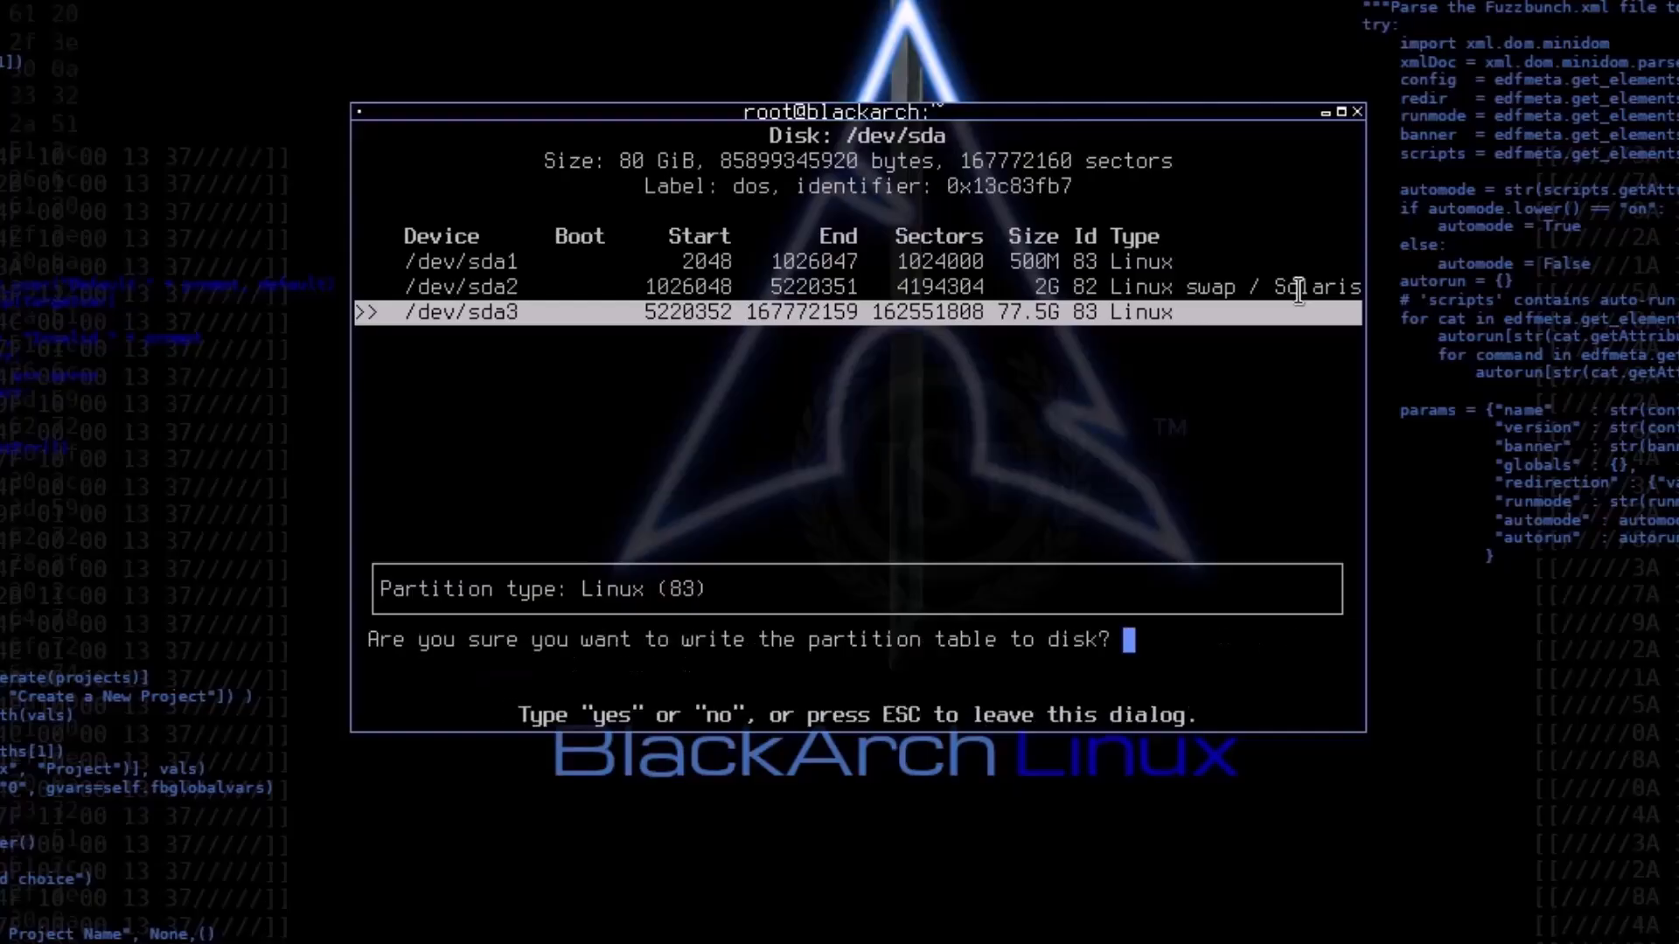
{"action": "type", "text": "yr"}
{"action": "key", "text": "BackSpace"}
{"action": "type", "text": "es"}
{"action": "key", "text": "Return"}
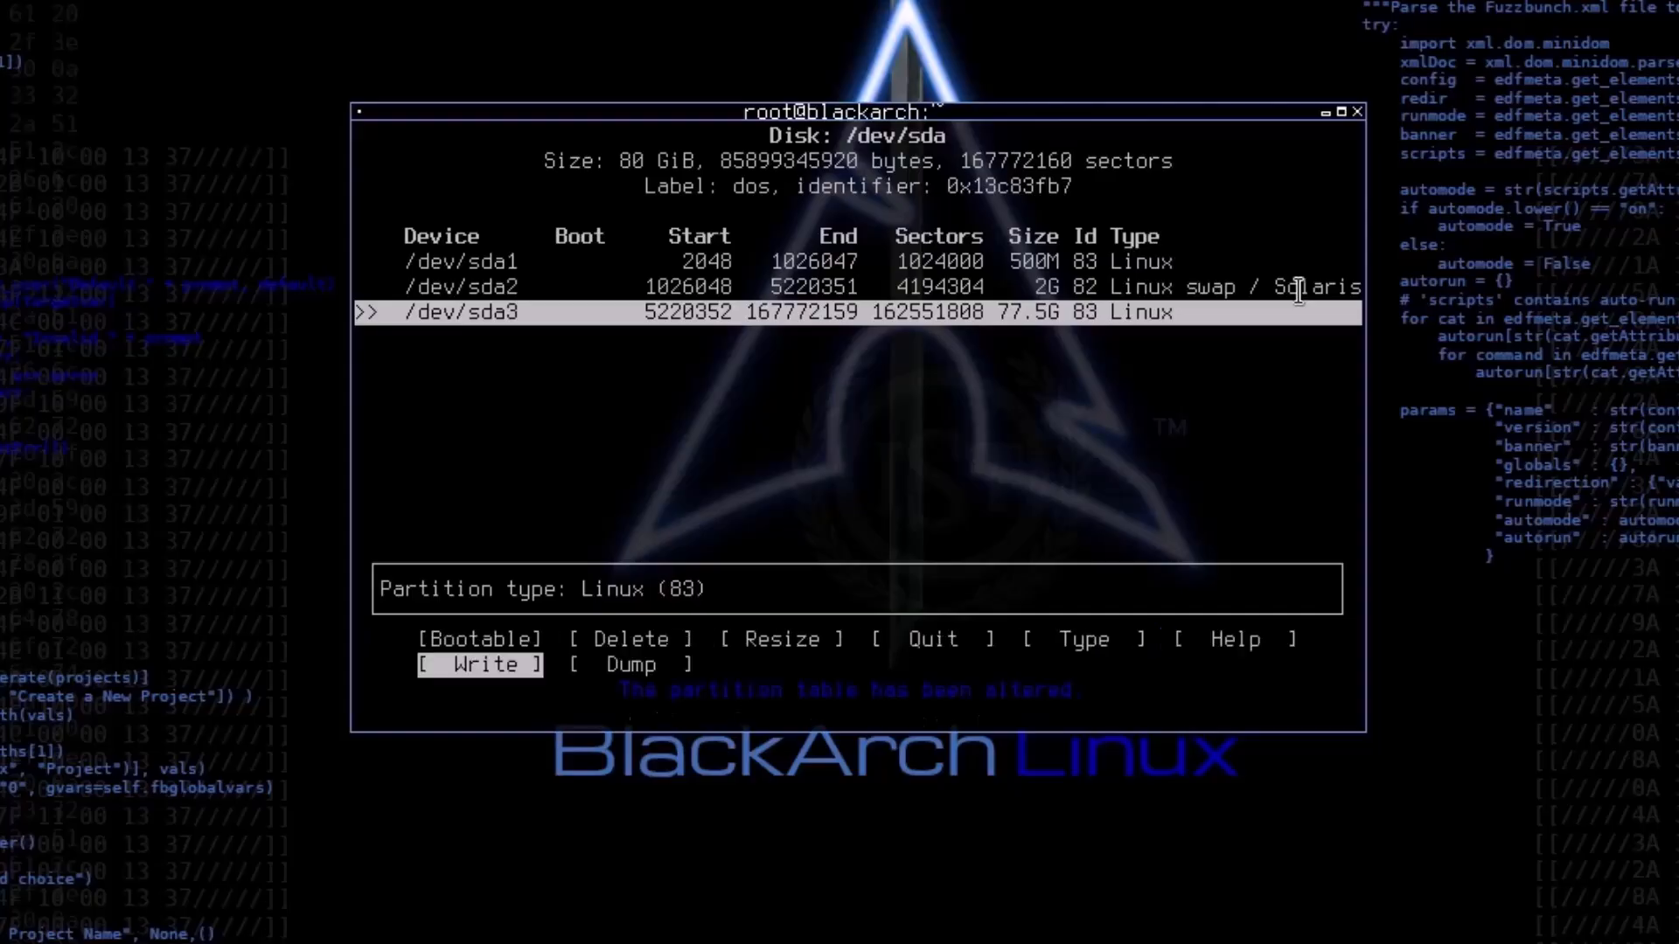
Step: Quit cfdisk and decline full encryption of the root partition
{"action": "key", "text": "Left"}
{"action": "key", "text": "Left"}
{"action": "key", "text": "Left"}
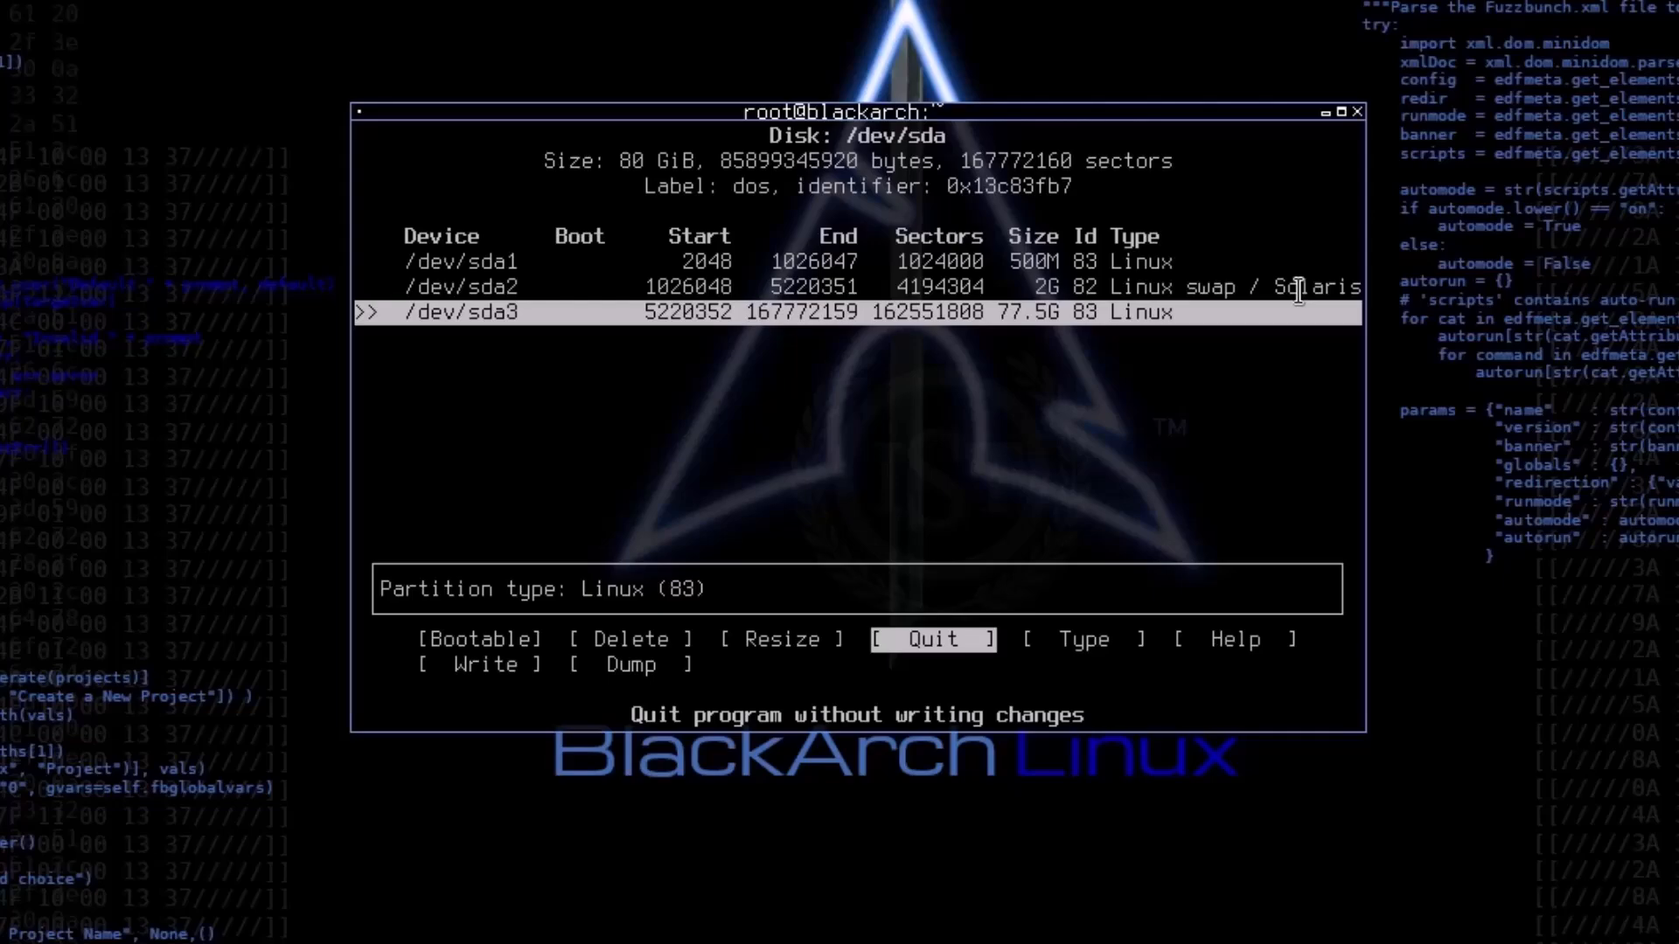
{"action": "key", "text": "Return"}
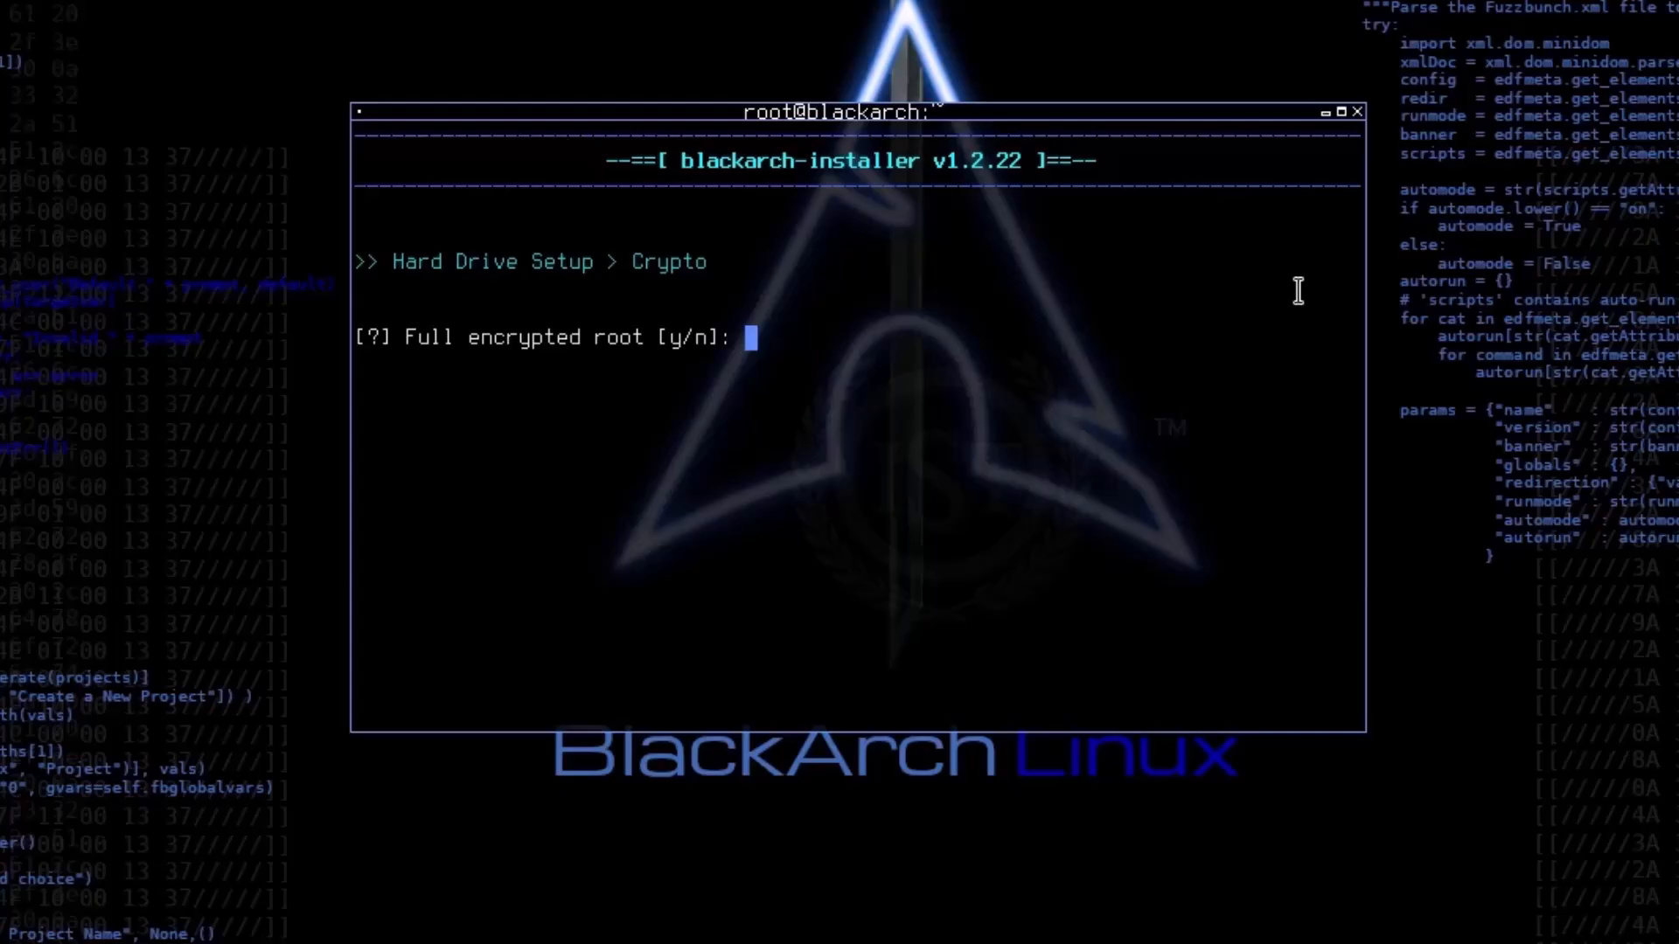
{"action": "type", "text": "n"}
{"action": "key", "text": "Return"}
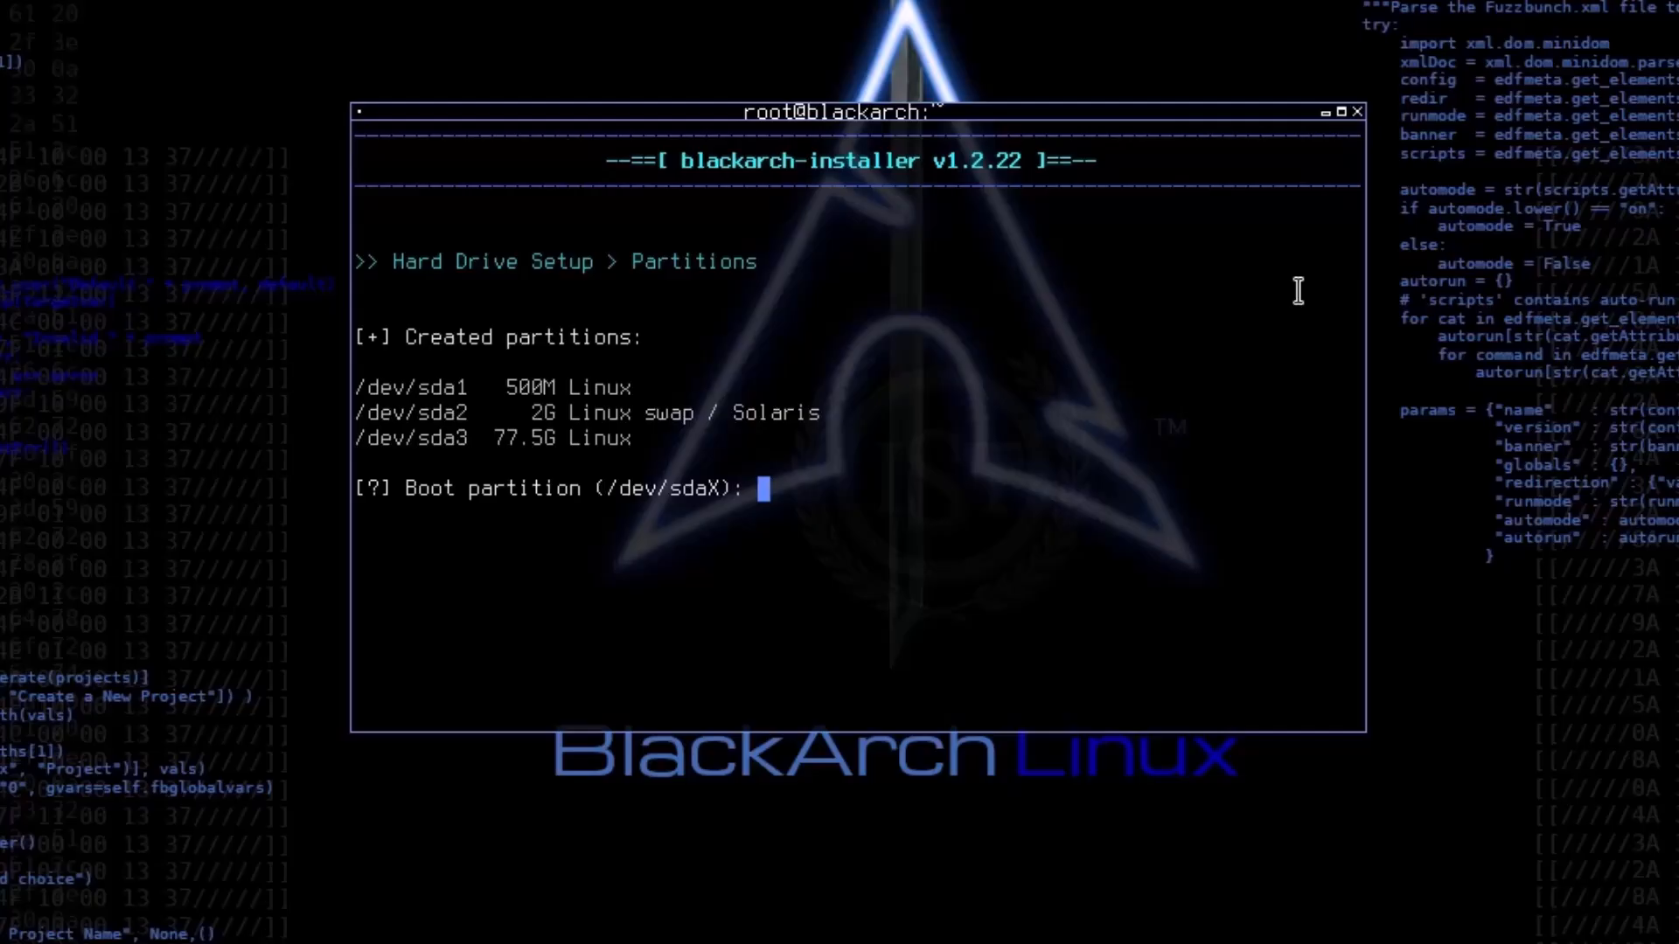
Step: Set /dev/sda1 as the boot partition with the ext4 filesystem
{"action": "type", "text": "/dev/dsa"}
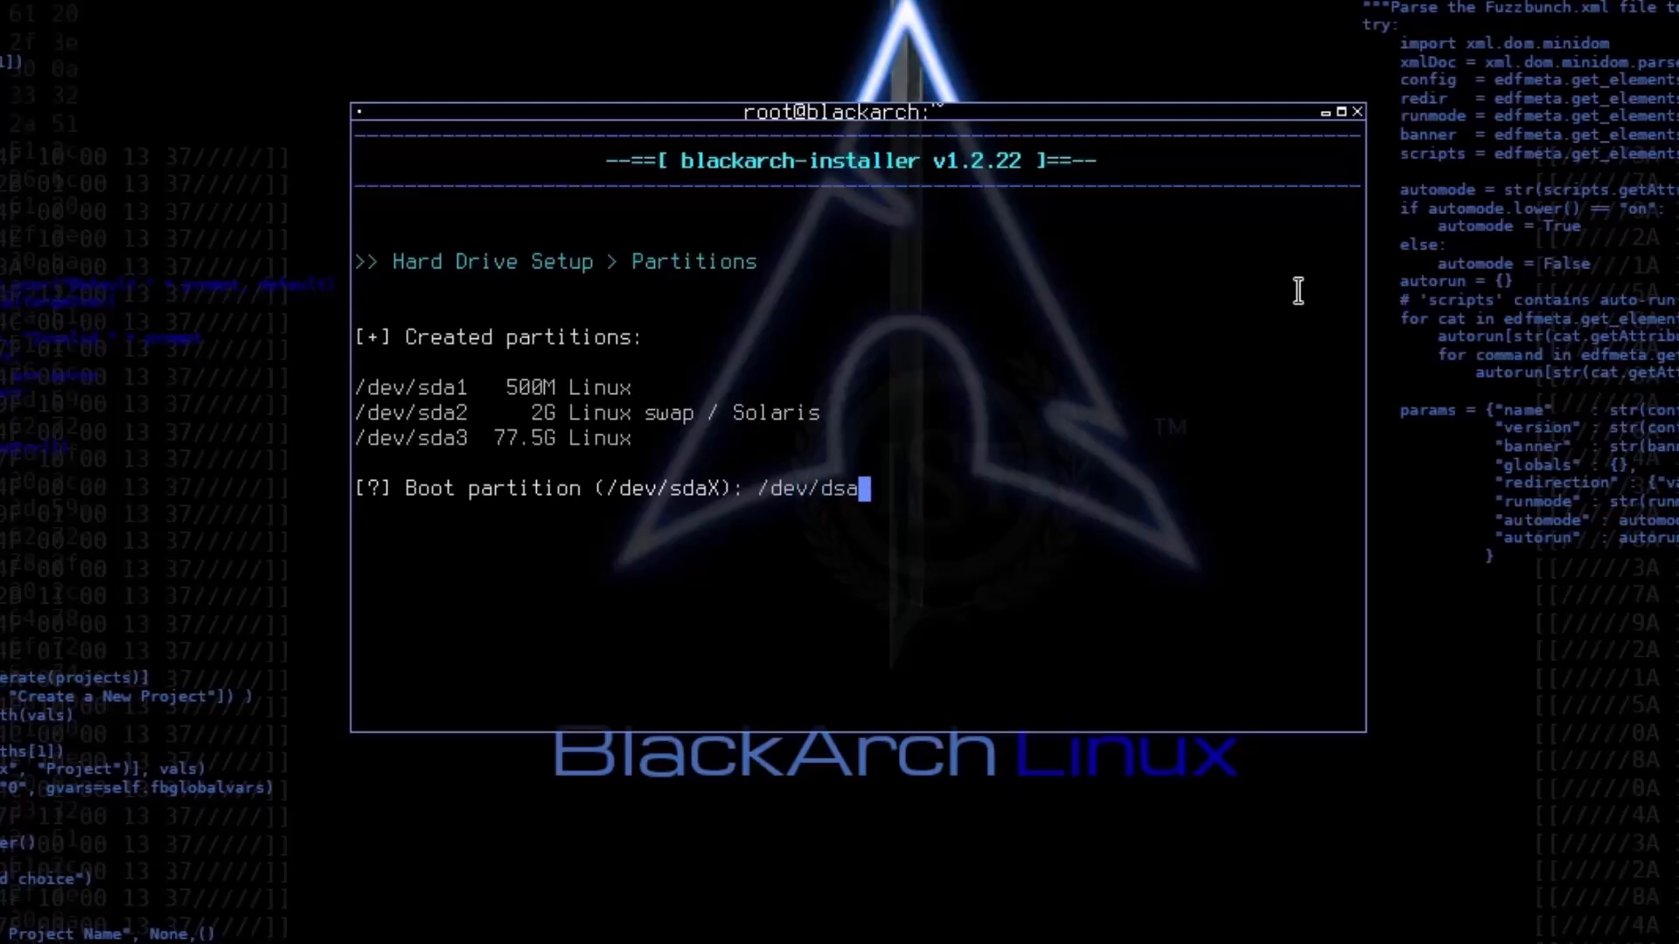
{"action": "key", "text": "BackSpace"}
{"action": "key", "text": "BackSpace"}
{"action": "key", "text": "BackSpace"}
{"action": "type", "text": "sda1"}
{"action": "key", "text": "Return"}
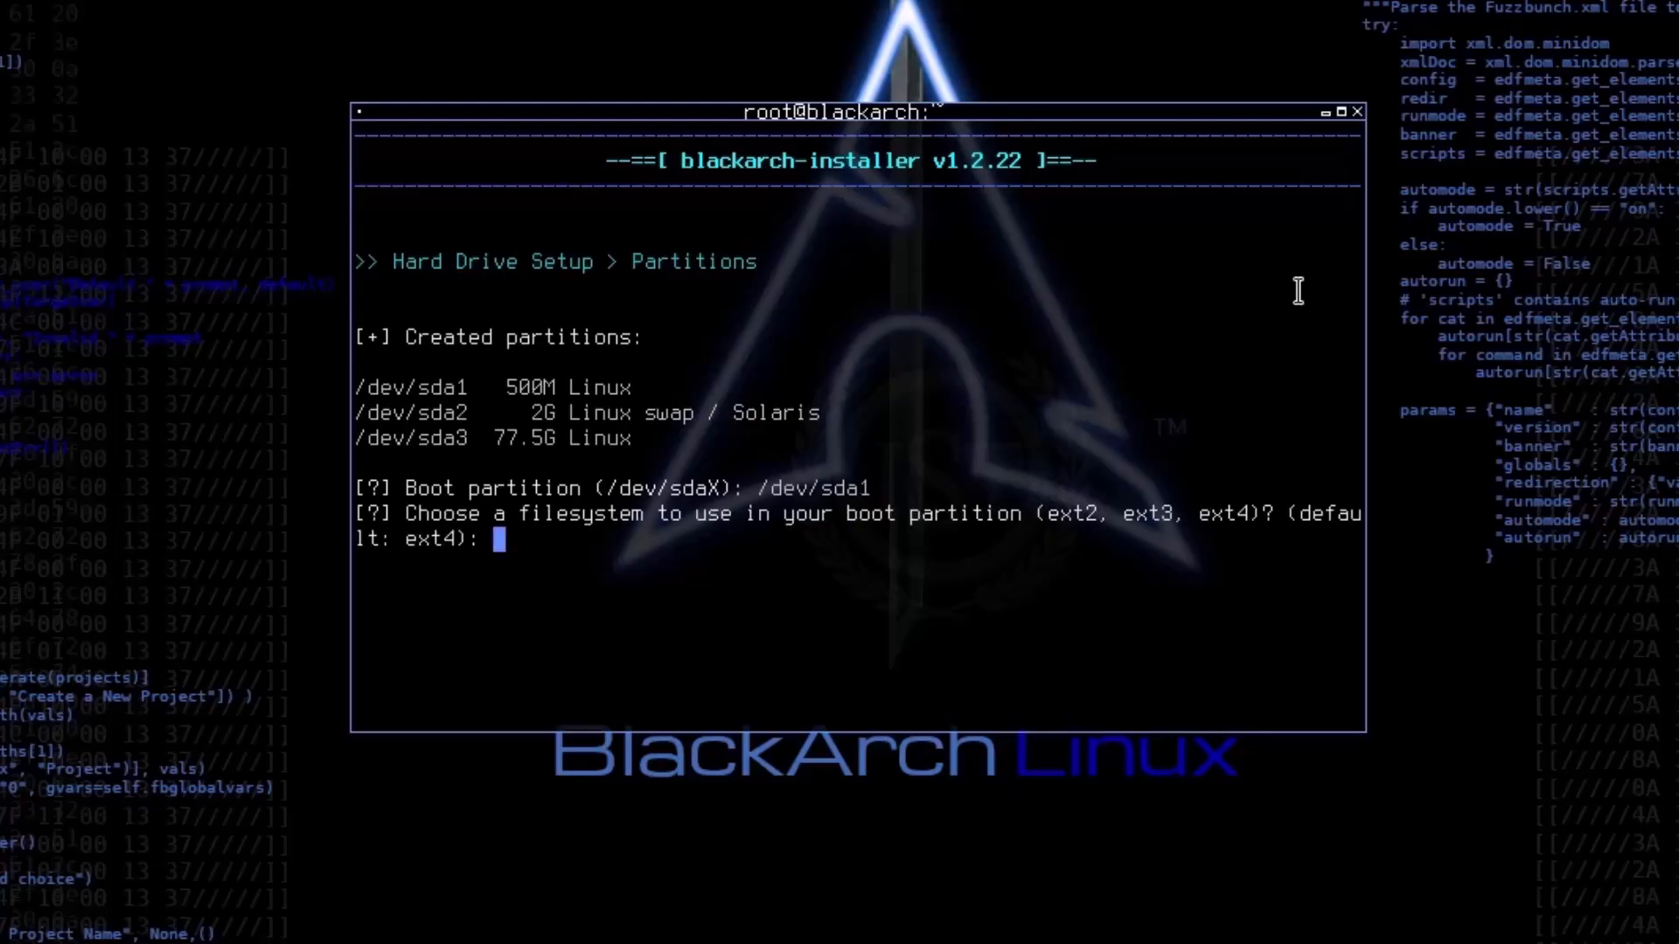
{"action": "type", "text": "ext4"}
{"action": "key", "text": "Return"}
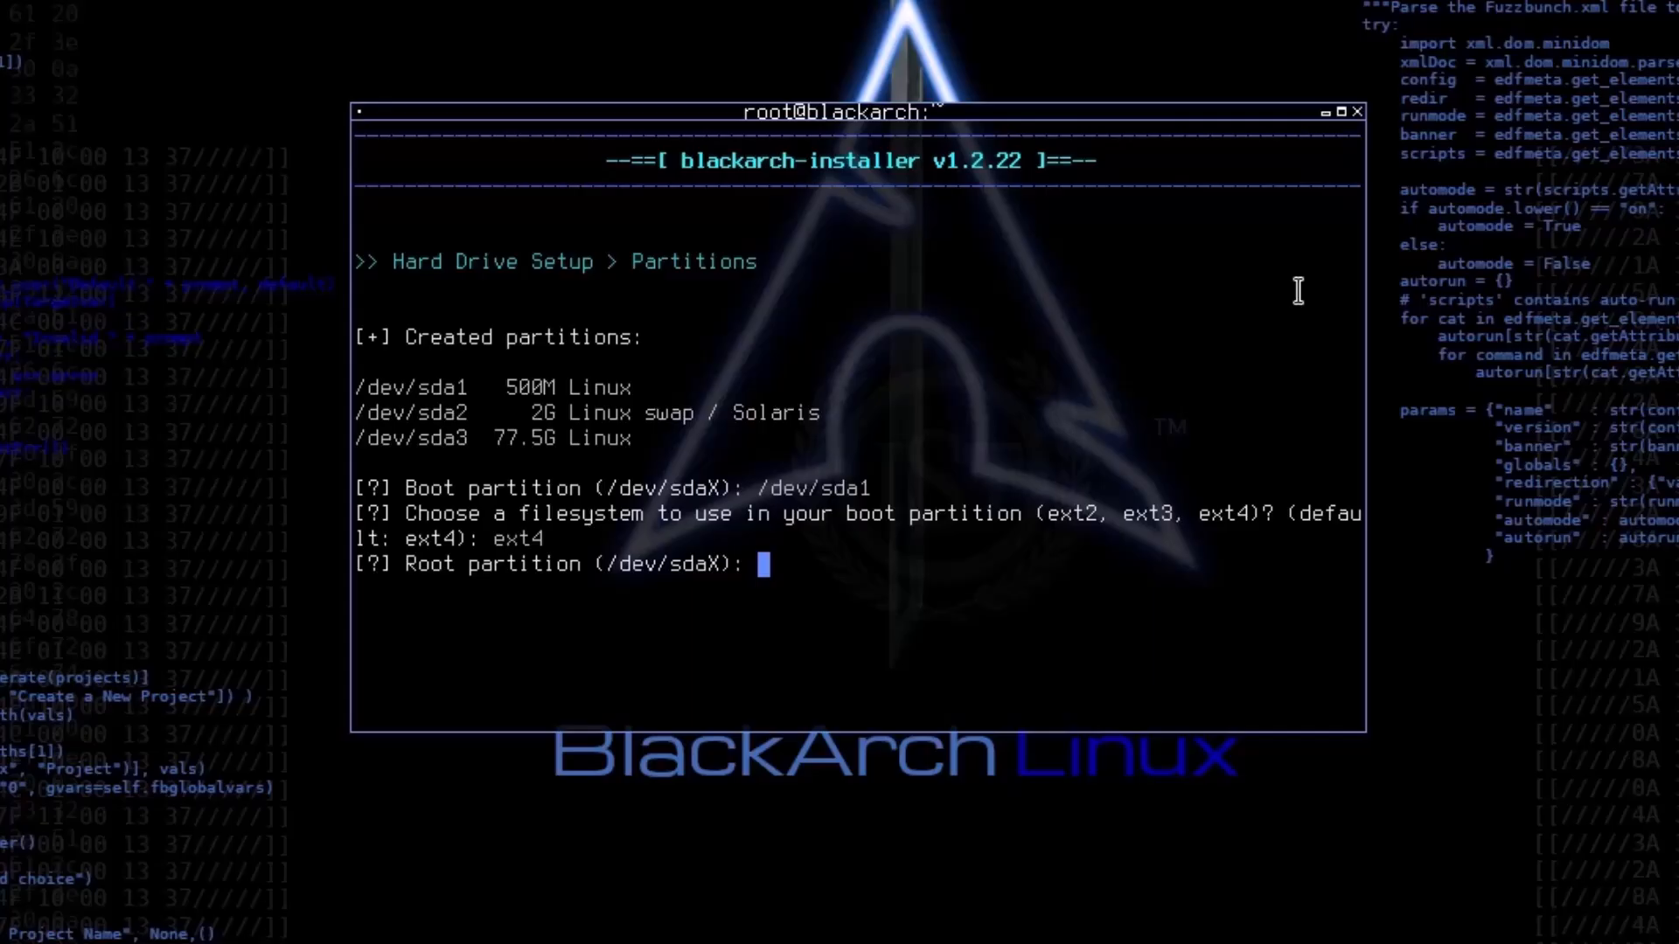
Step: Set /dev/sda3 as the root partition with the ext4 filesystem
{"action": "type", "text": "/dev/sda3"}
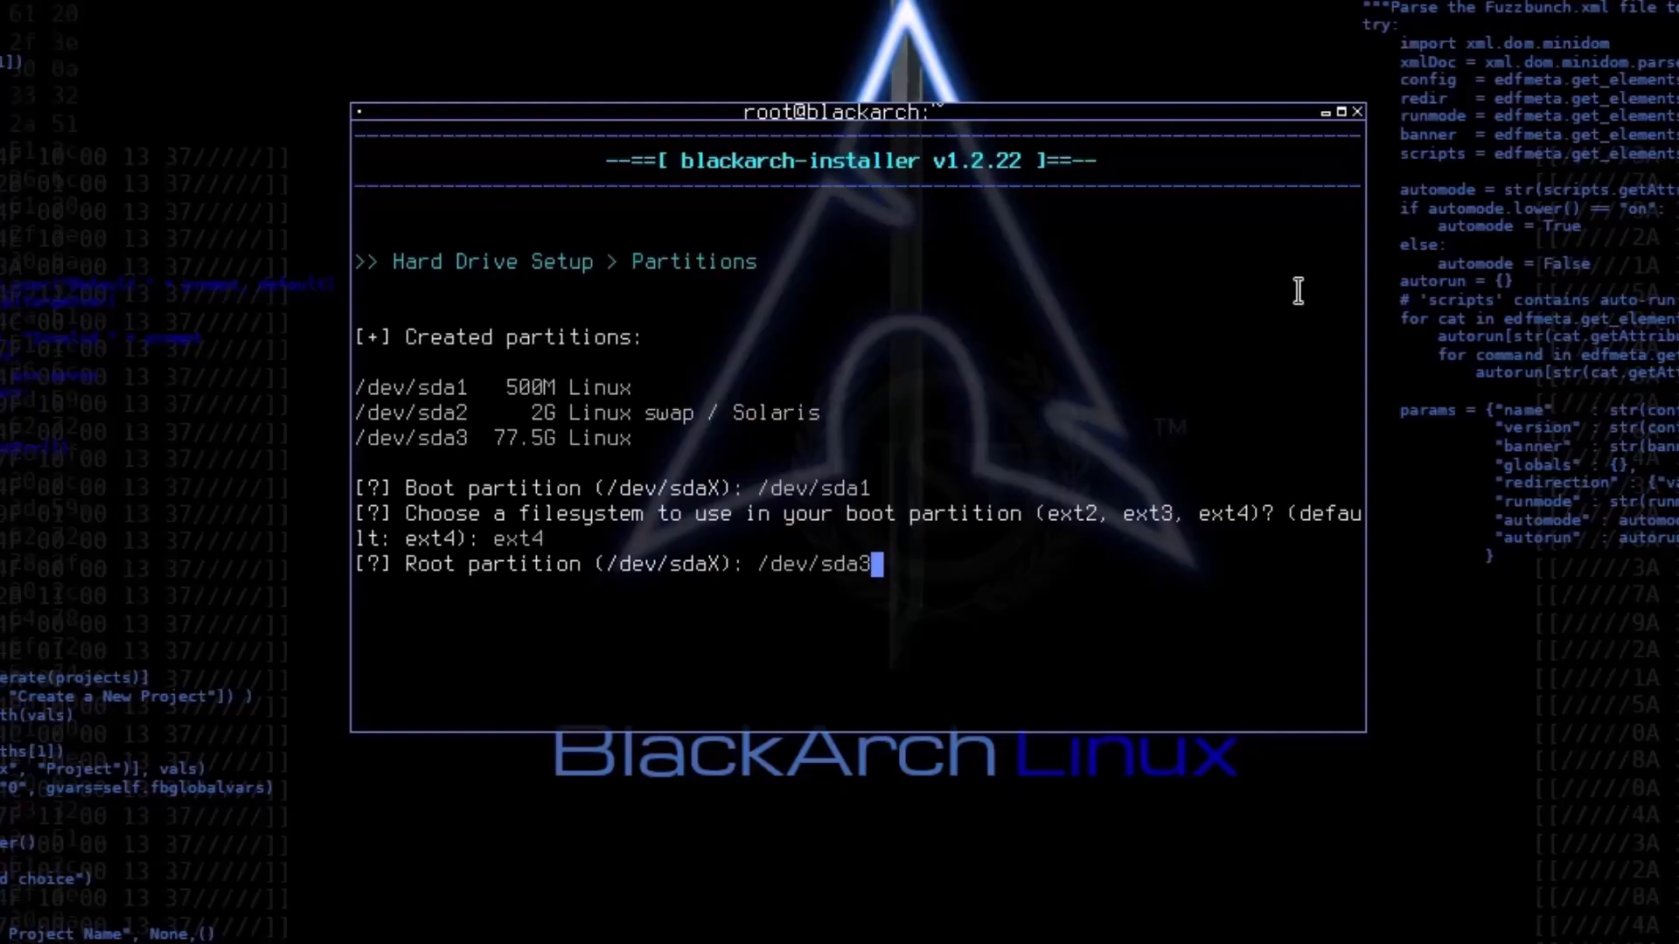
{"action": "key", "text": "Return"}
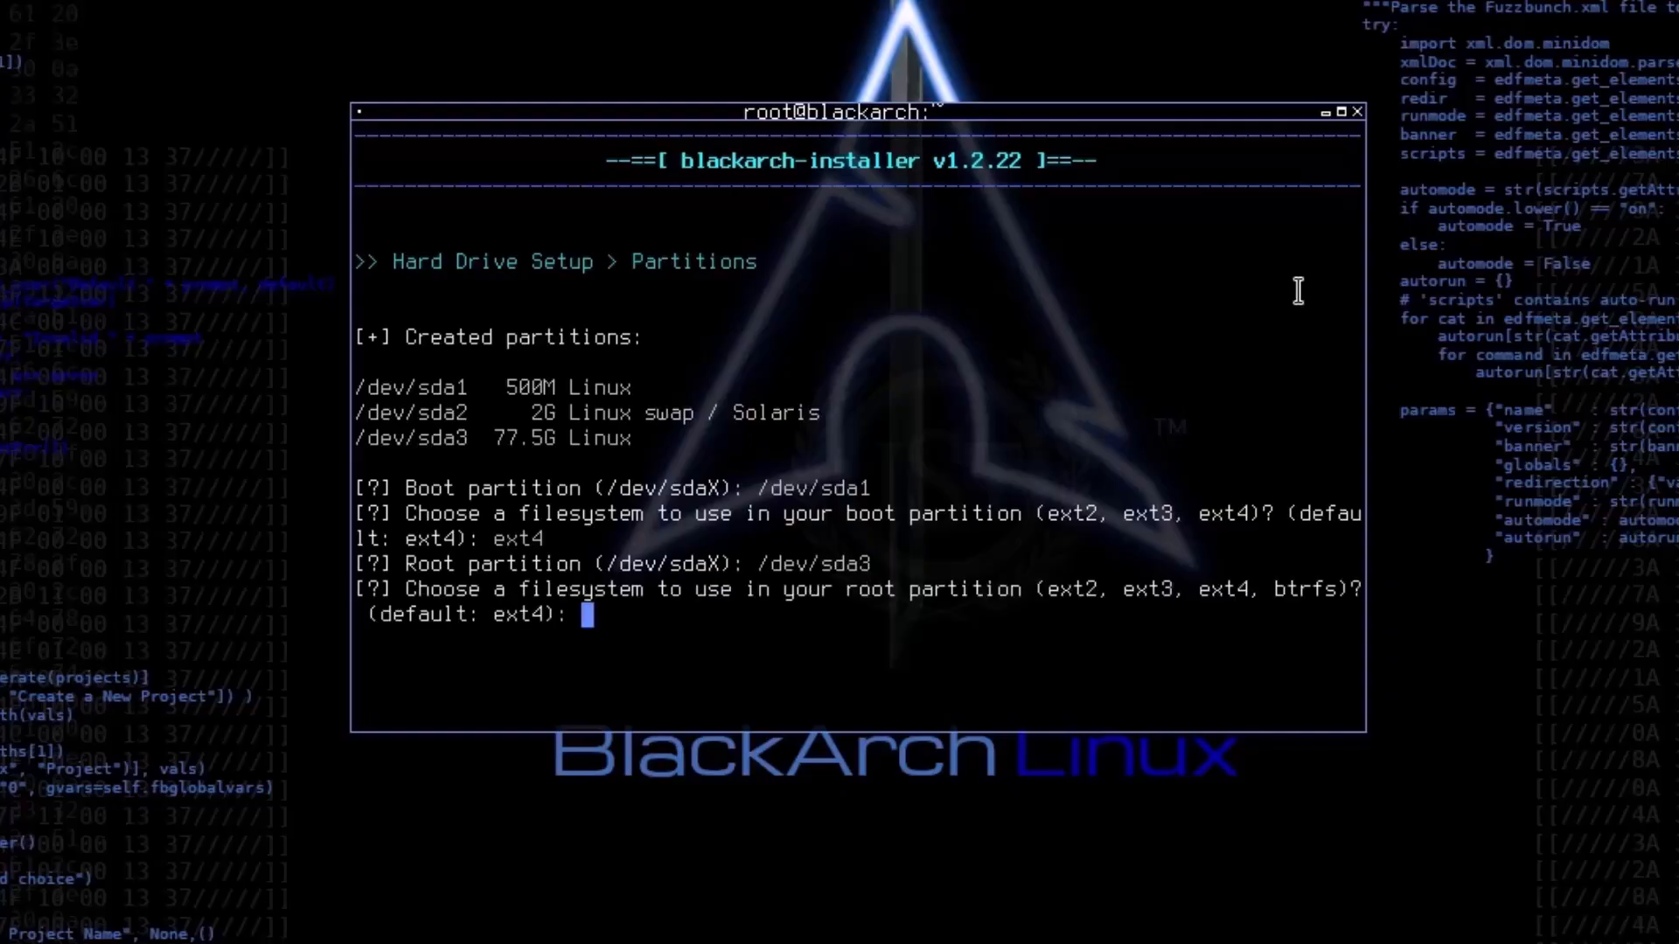
{"action": "type", "text": "ext4"}
{"action": "key", "text": "Return"}
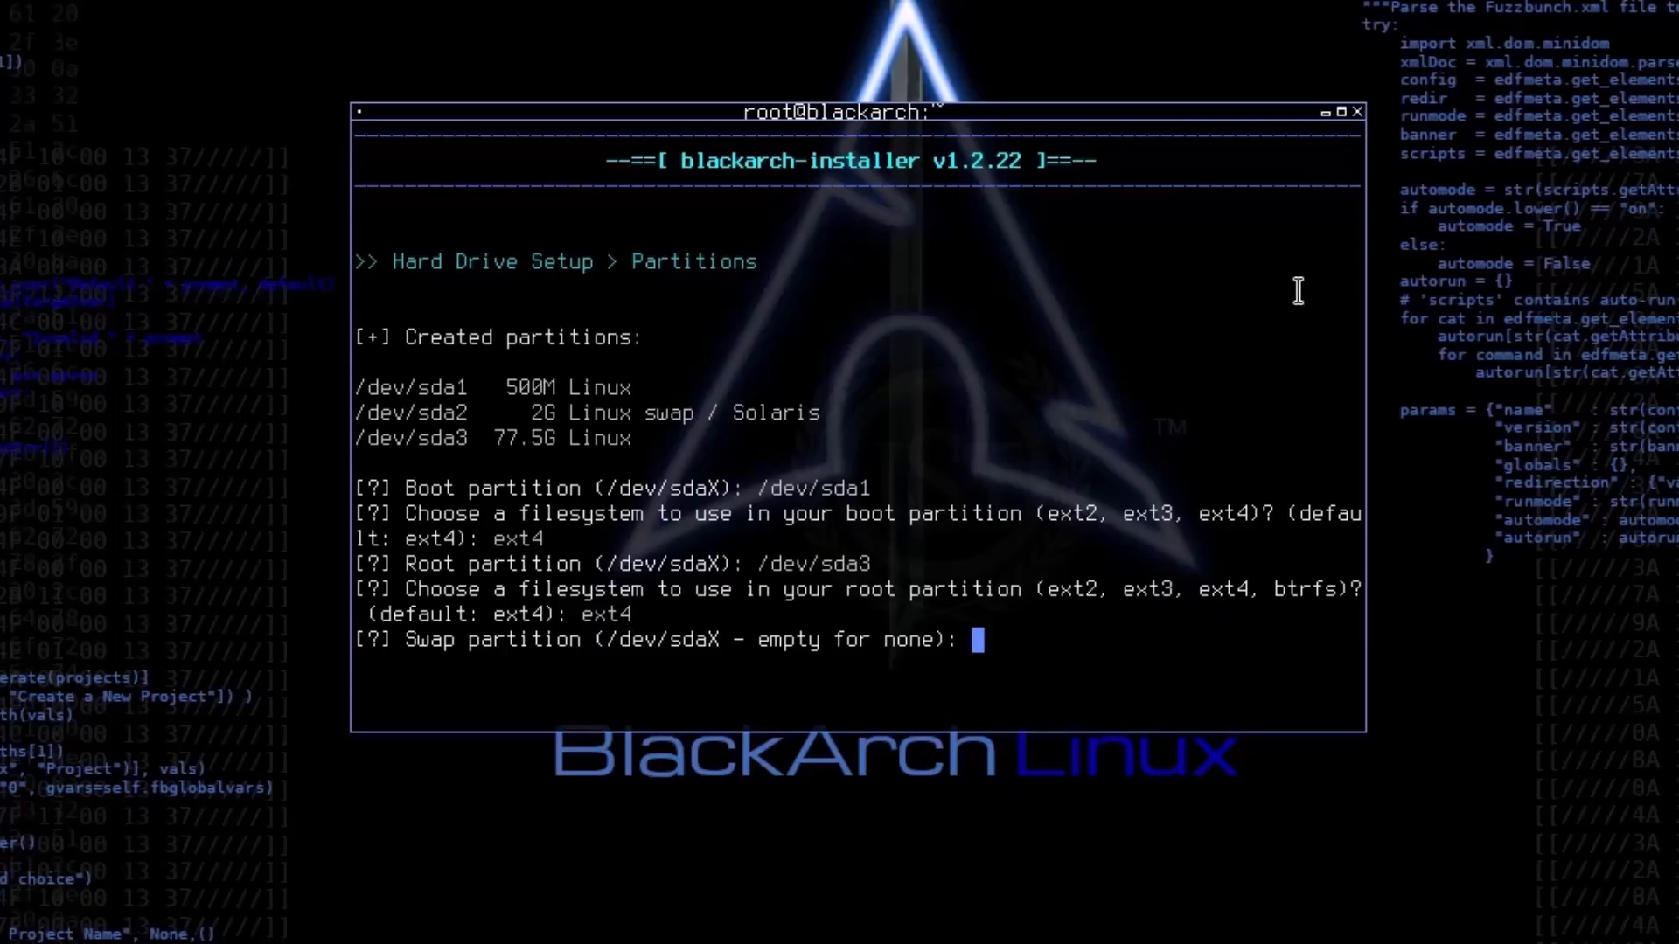
Step: Set /dev/sda2 as the swap partition
{"action": "type", "text": "/dev/sda3"}
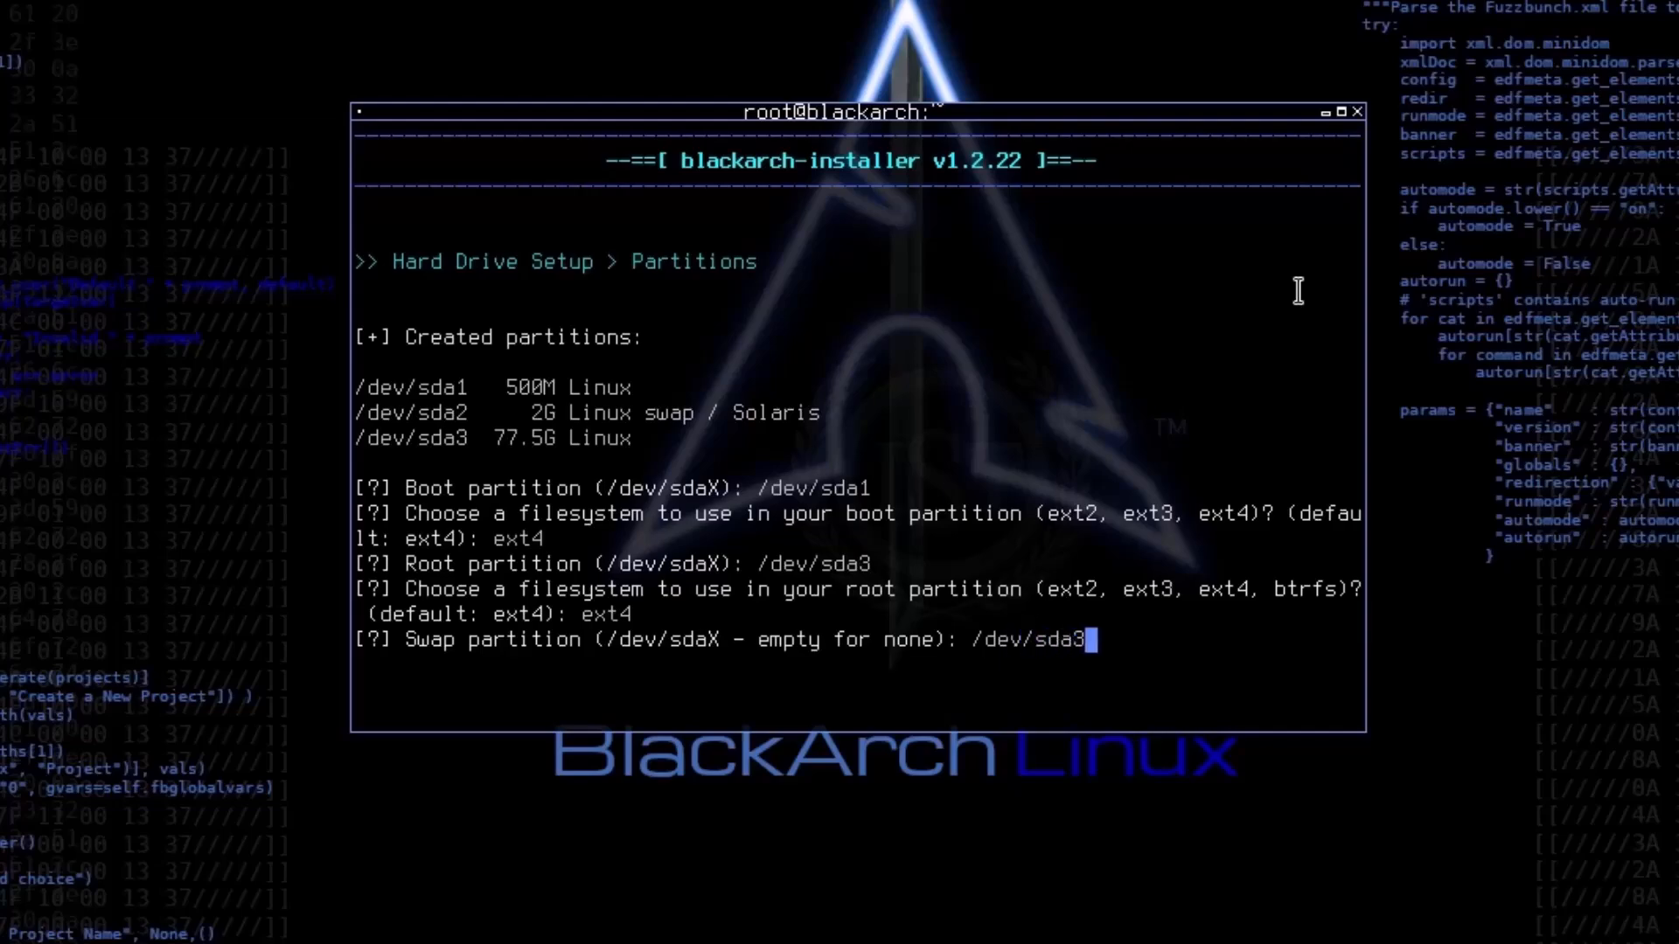
{"action": "key", "text": "BackSpace"}
{"action": "type", "text": "2"}
{"action": "key", "text": "Return"}
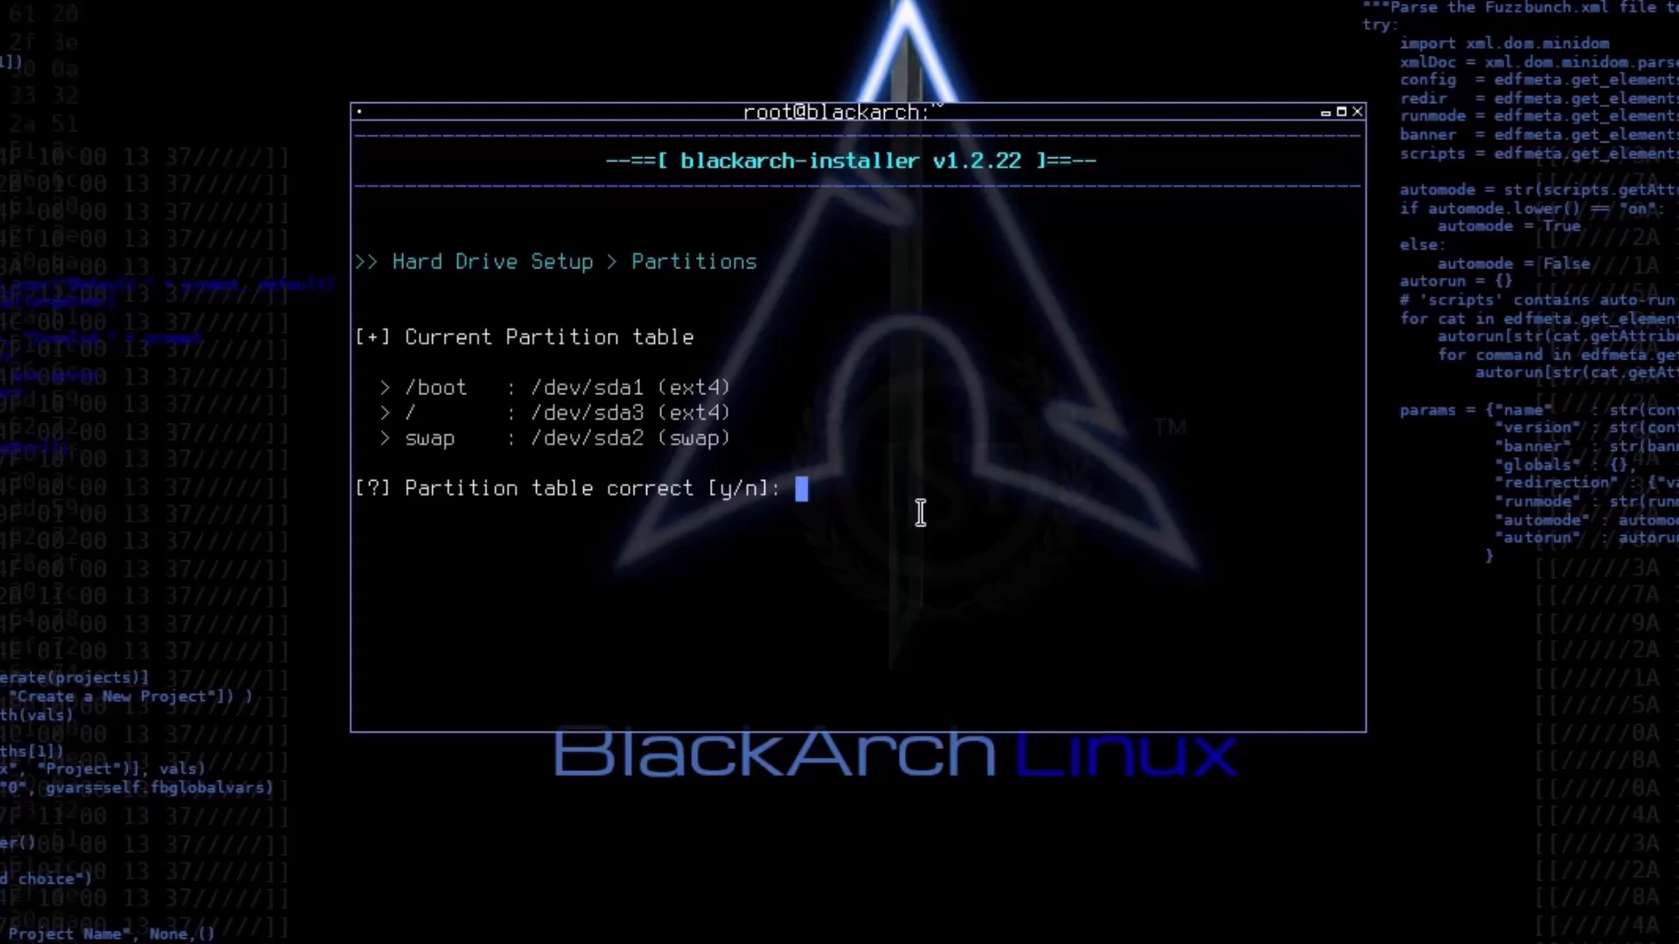
Step: Confirm that the partition table is correct and agree to format the partitions
{"action": "type", "text": "y"}
{"action": "key", "text": "Return"}
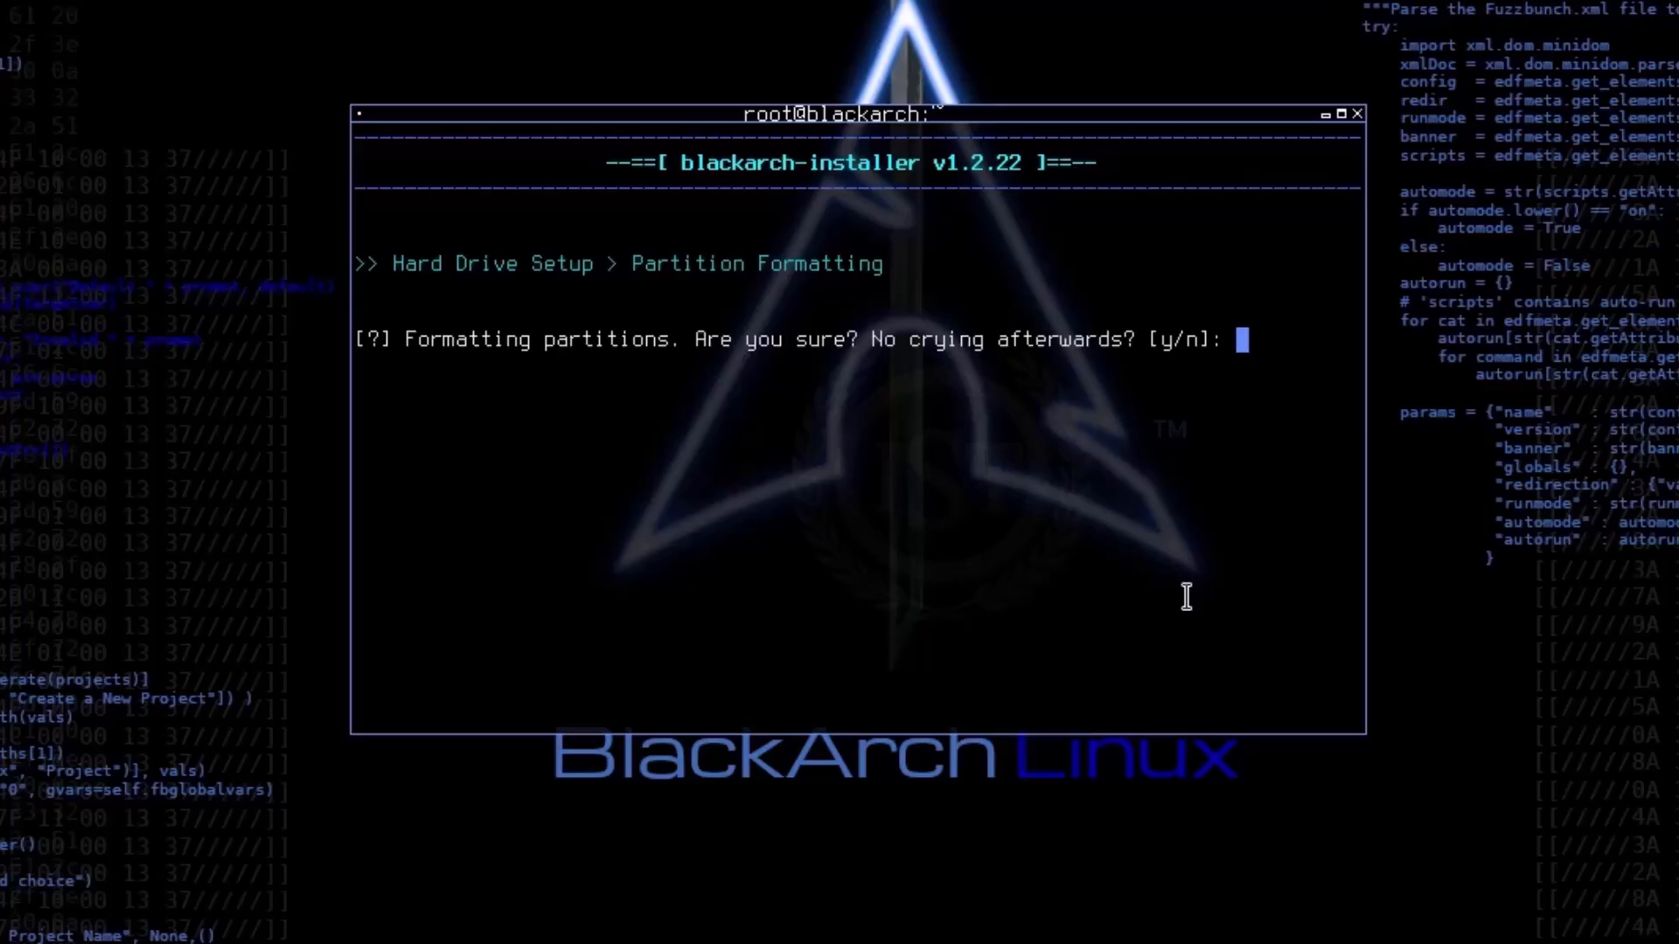
{"action": "type", "text": "y"}
{"action": "key", "text": "Return"}
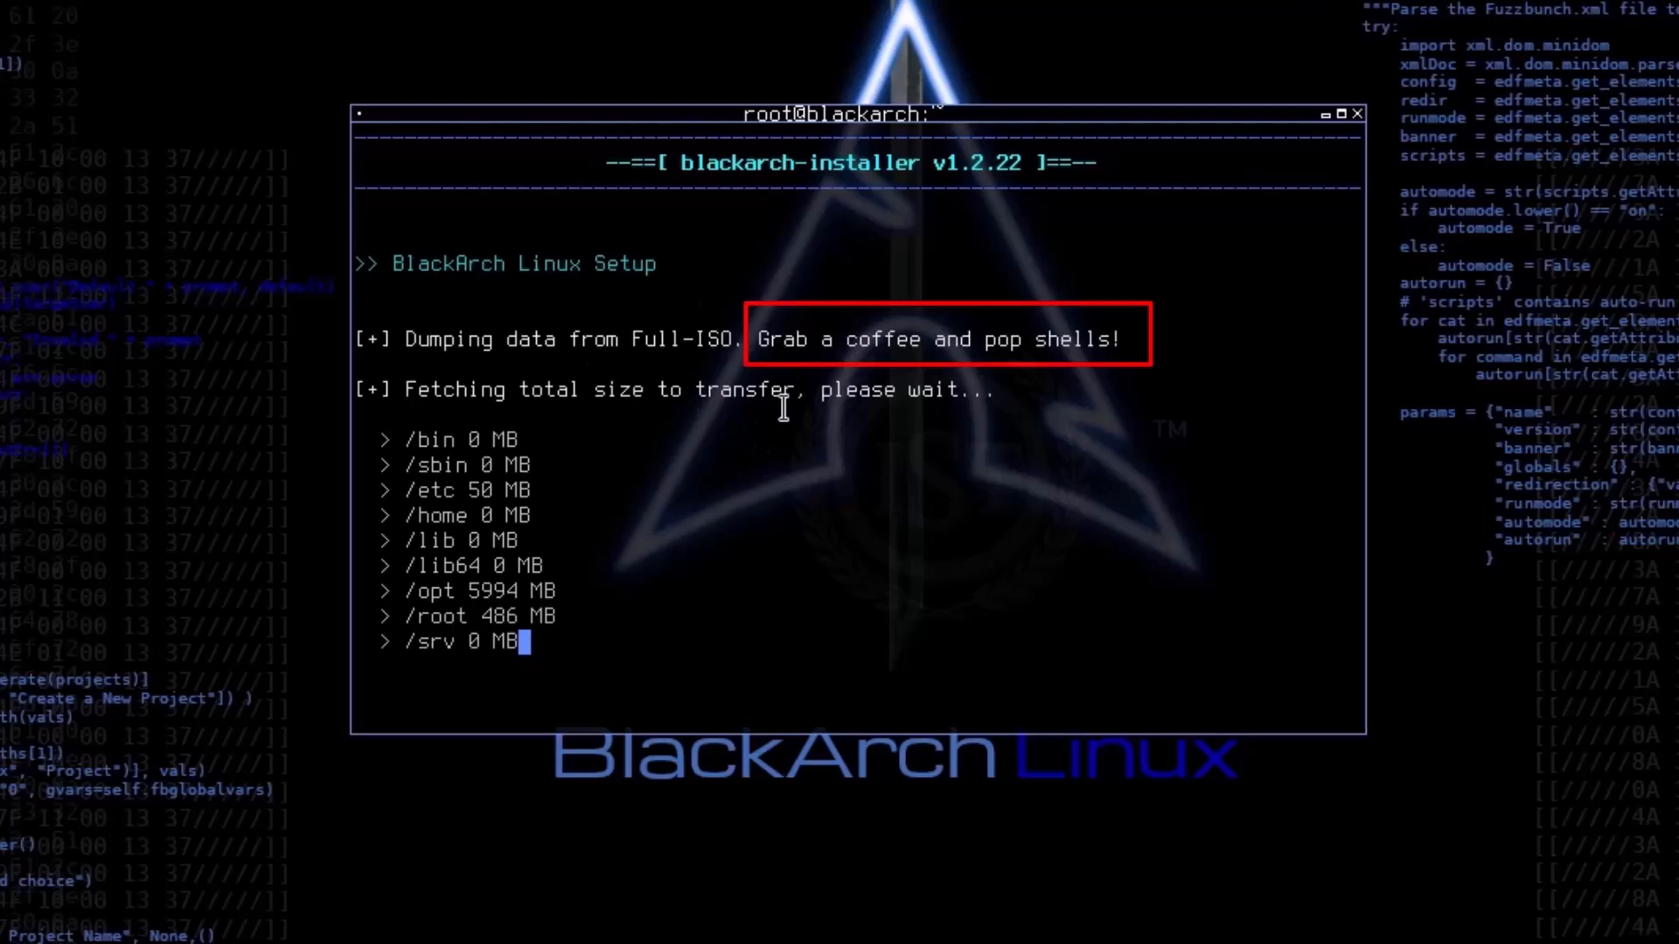
{"action": "left_click_drag", "start_coordinate": [756, 341], "coordinate": [1129, 343]}
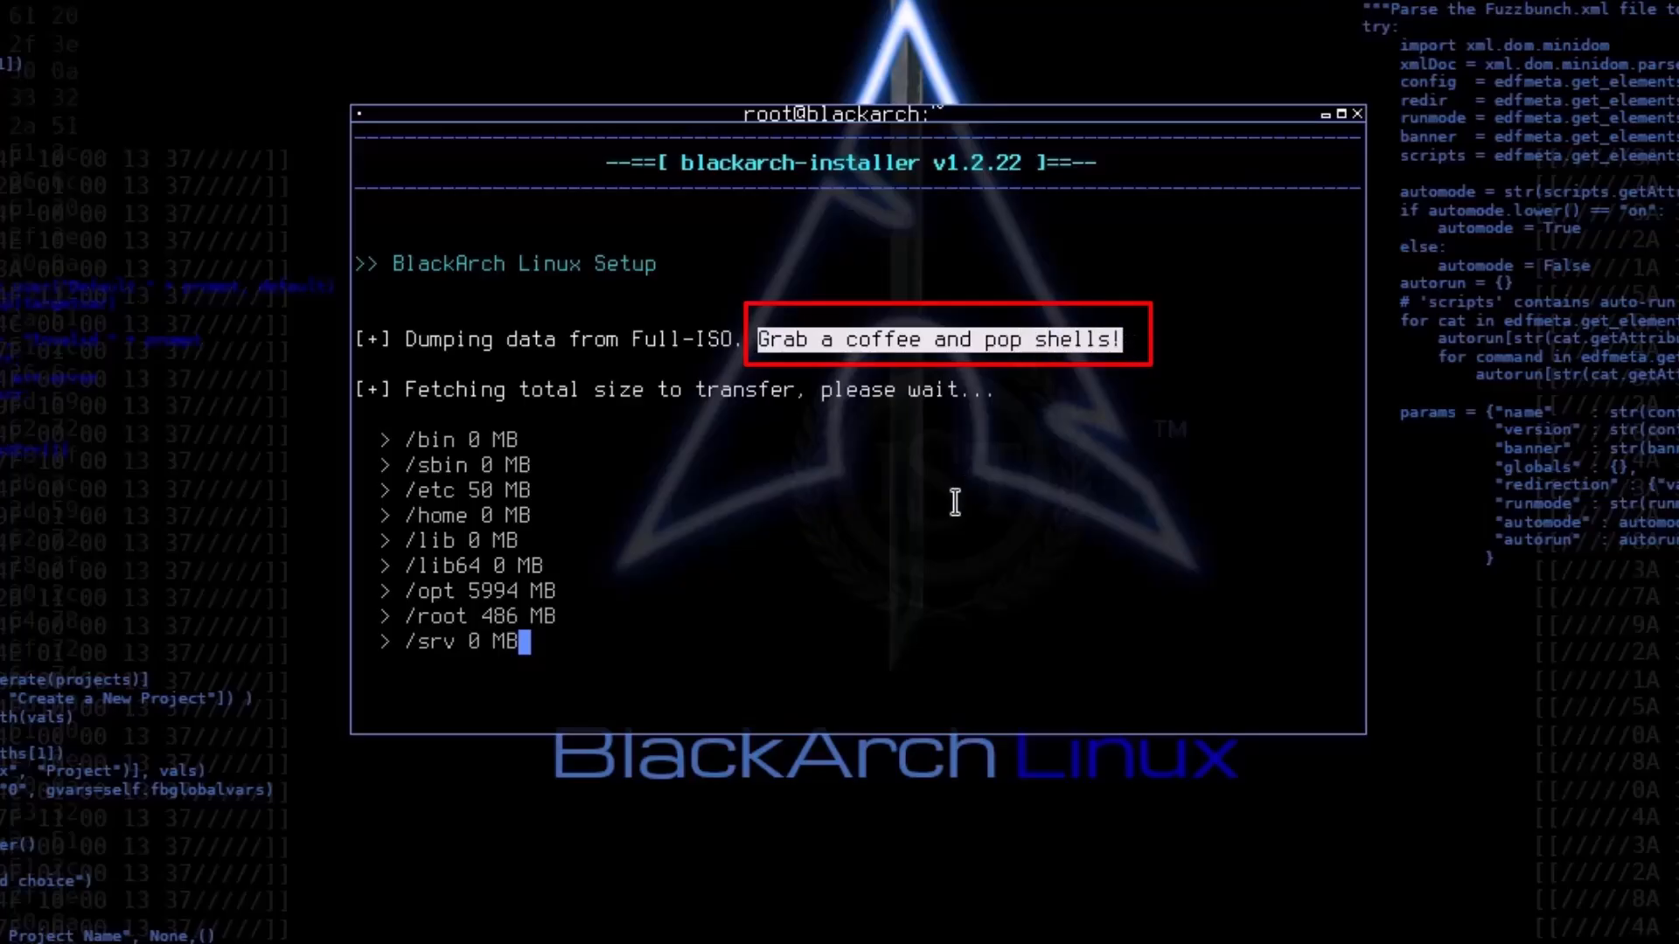
{"action": "left_click", "coordinate": [752, 360]}
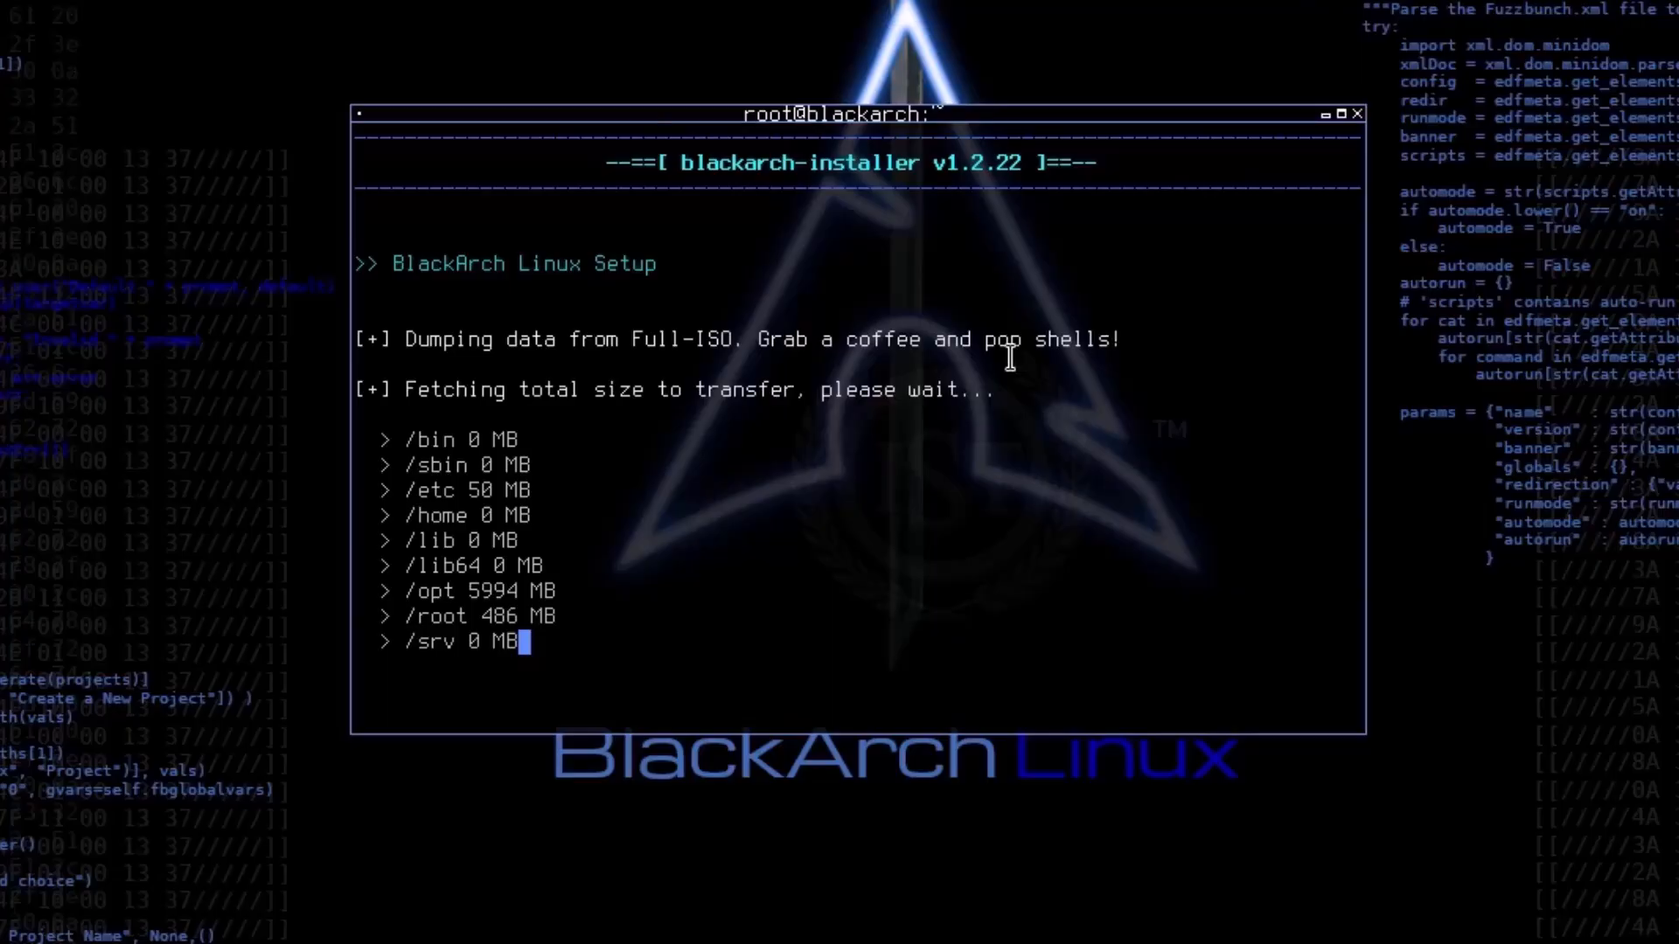
{"action": "left_click_drag", "start_coordinate": [746, 341], "coordinate": [1131, 338]}
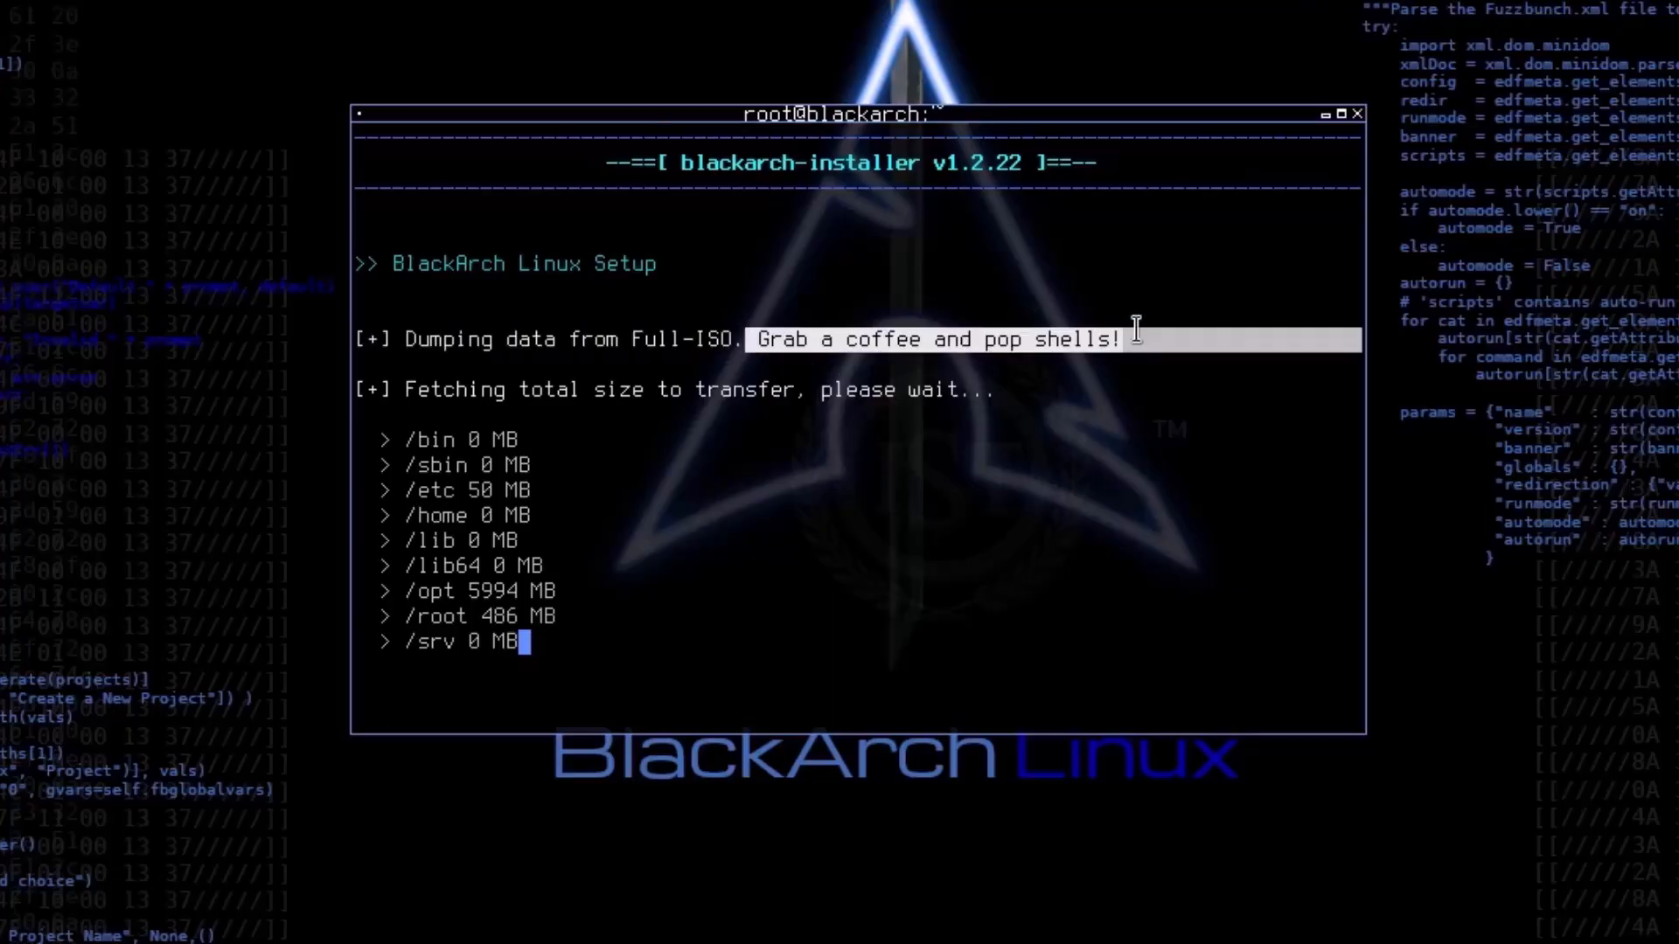
{"action": "left_click", "coordinate": [763, 339]}
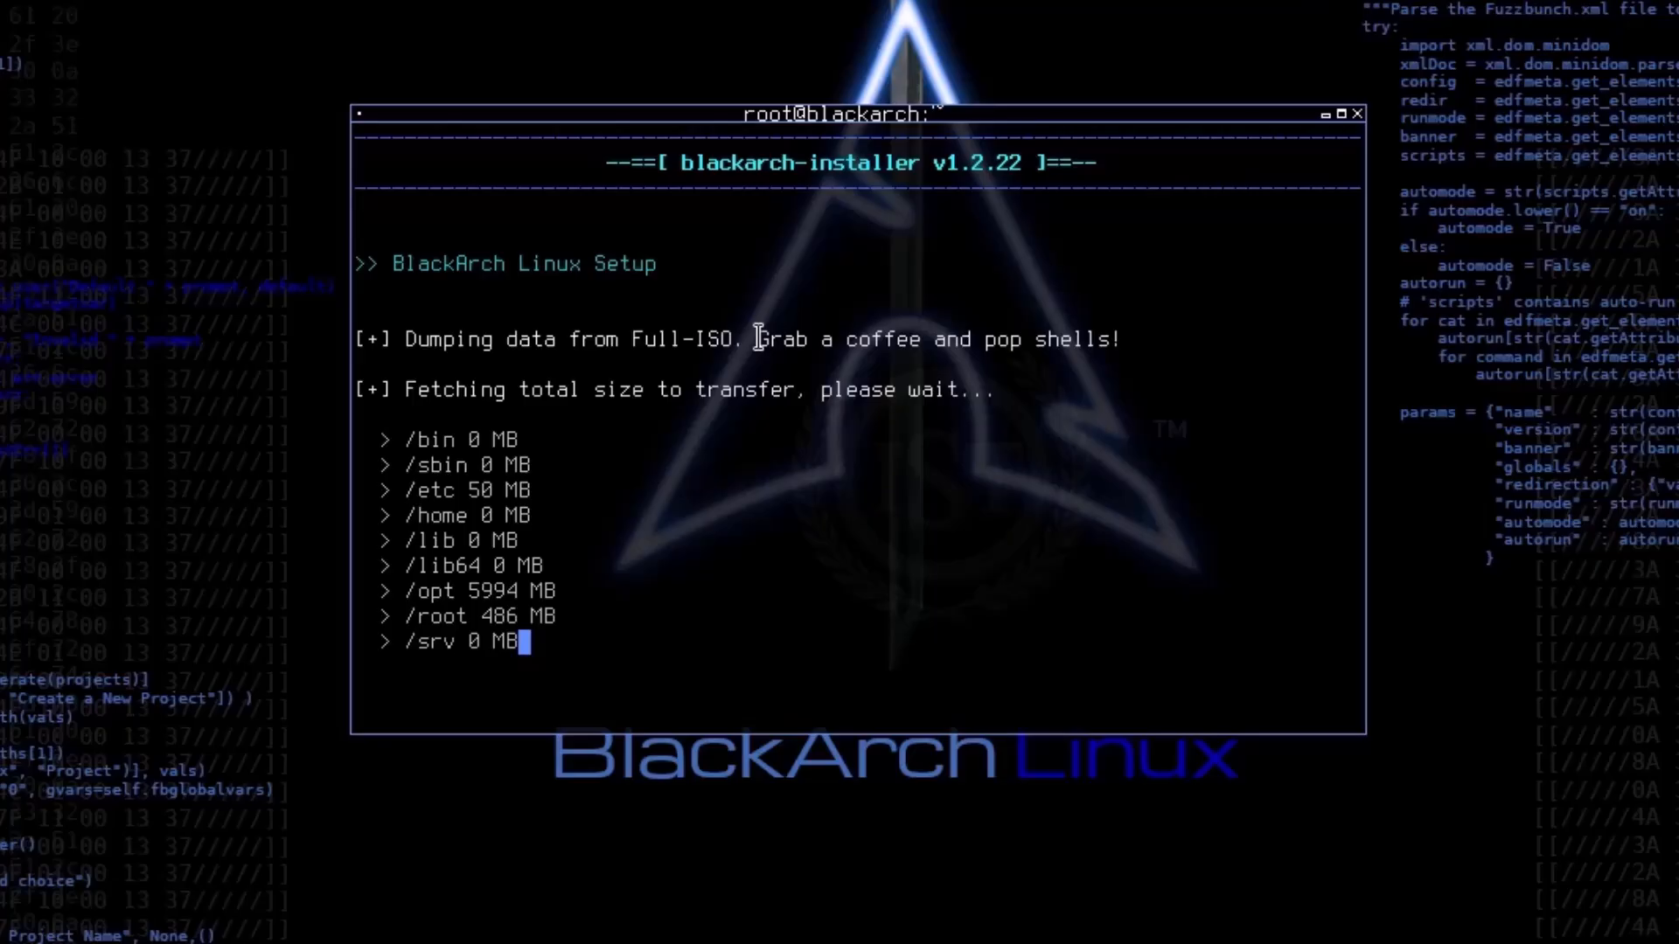
{"action": "left_click_drag", "start_coordinate": [758, 340], "coordinate": [819, 362]}
{"action": "left_click", "coordinate": [818, 526]}
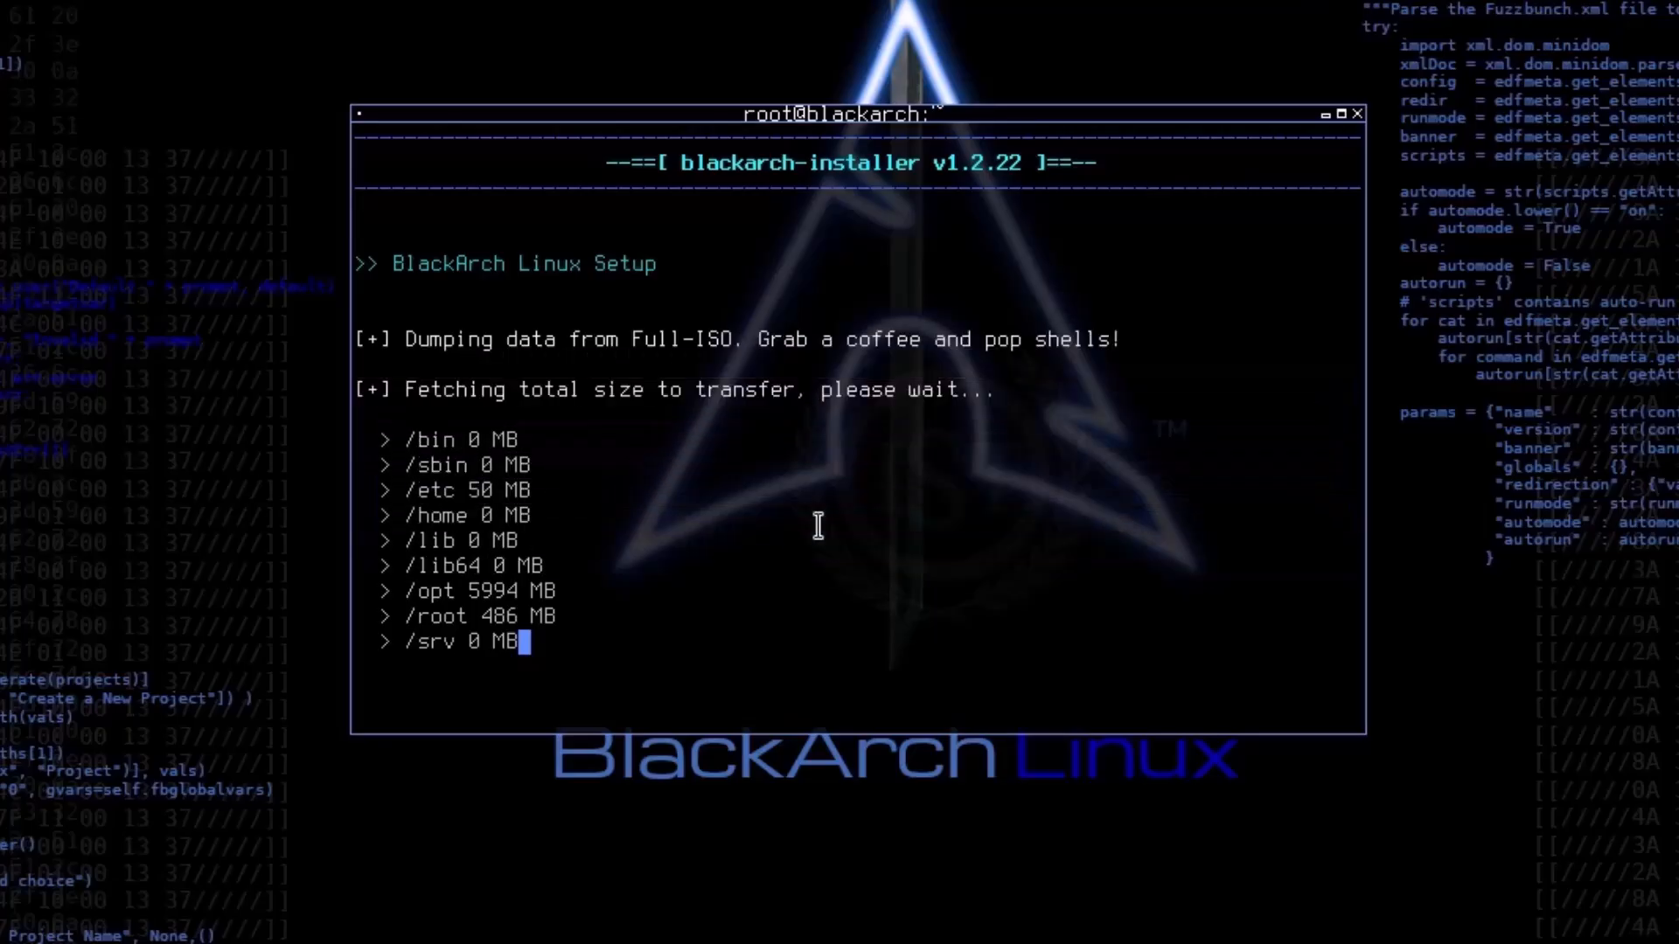
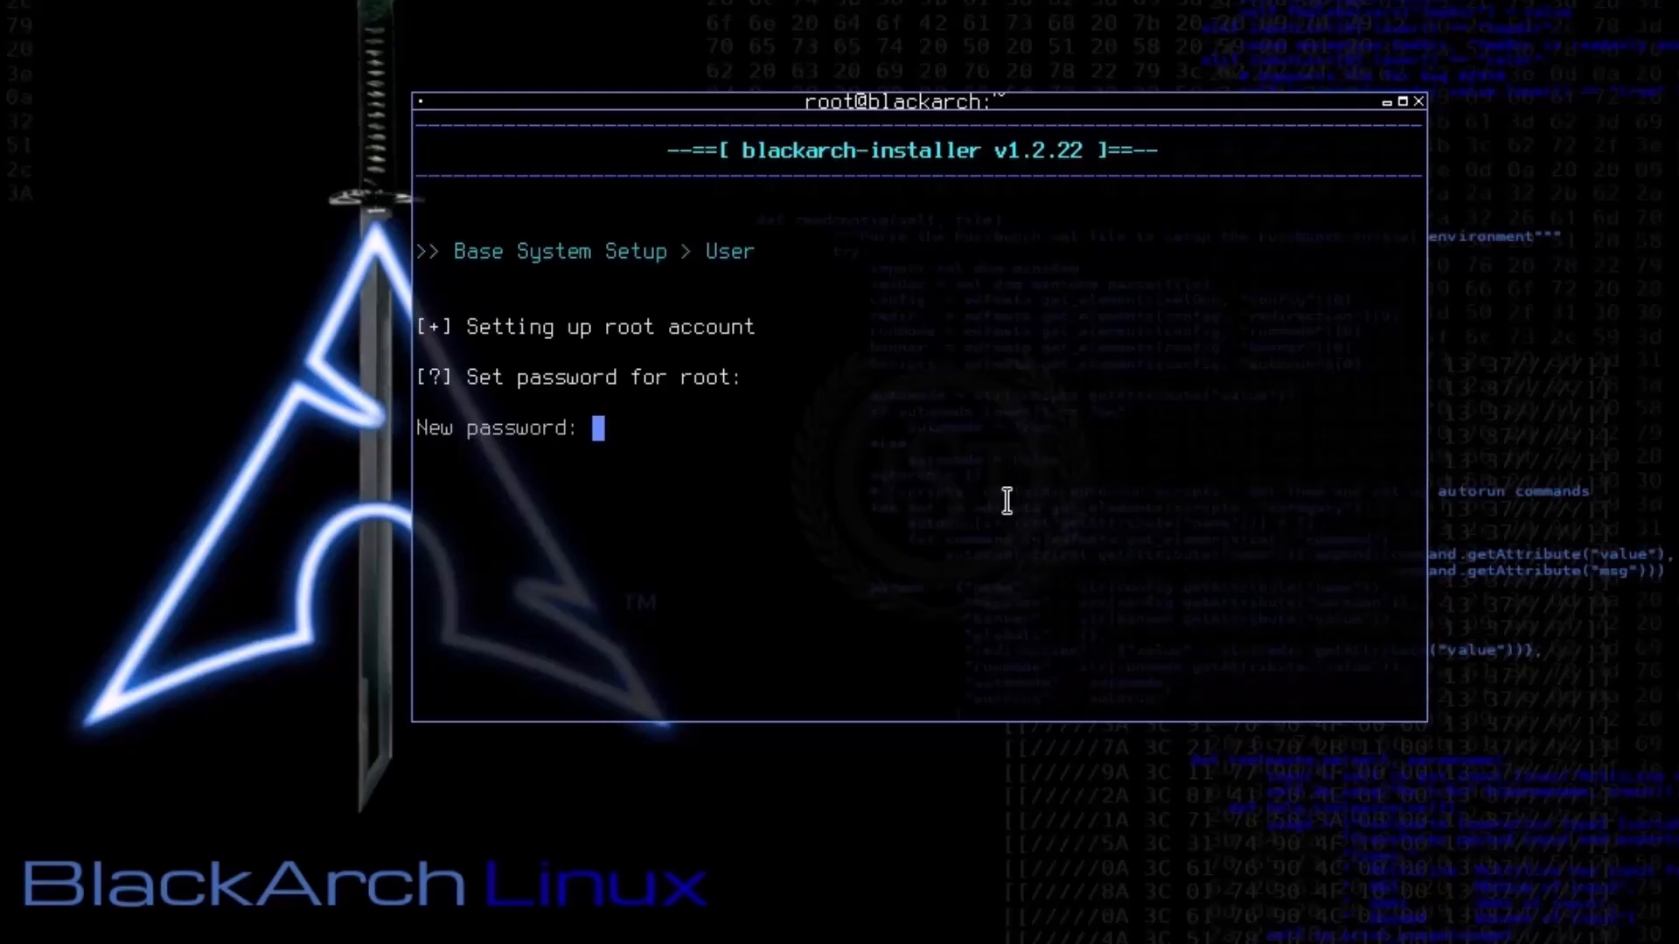
Step: Enter and confirm the root account's password, and agree to set up a normal user account
{"action": "key", "text": "Return"}
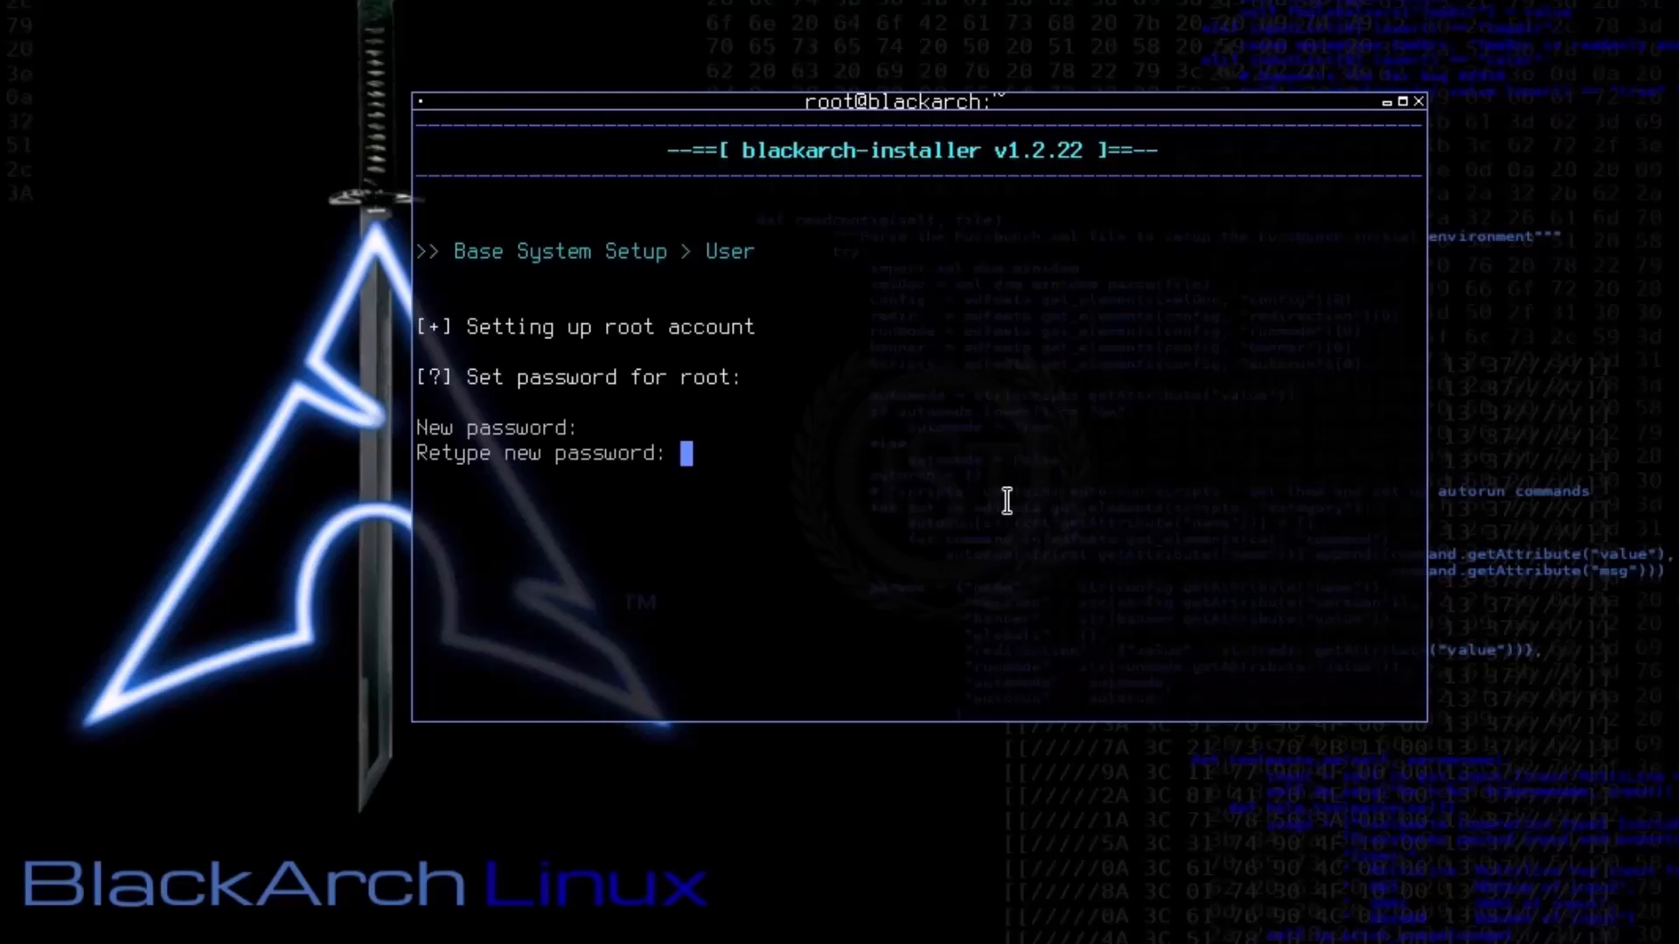
{"action": "key", "text": "Return"}
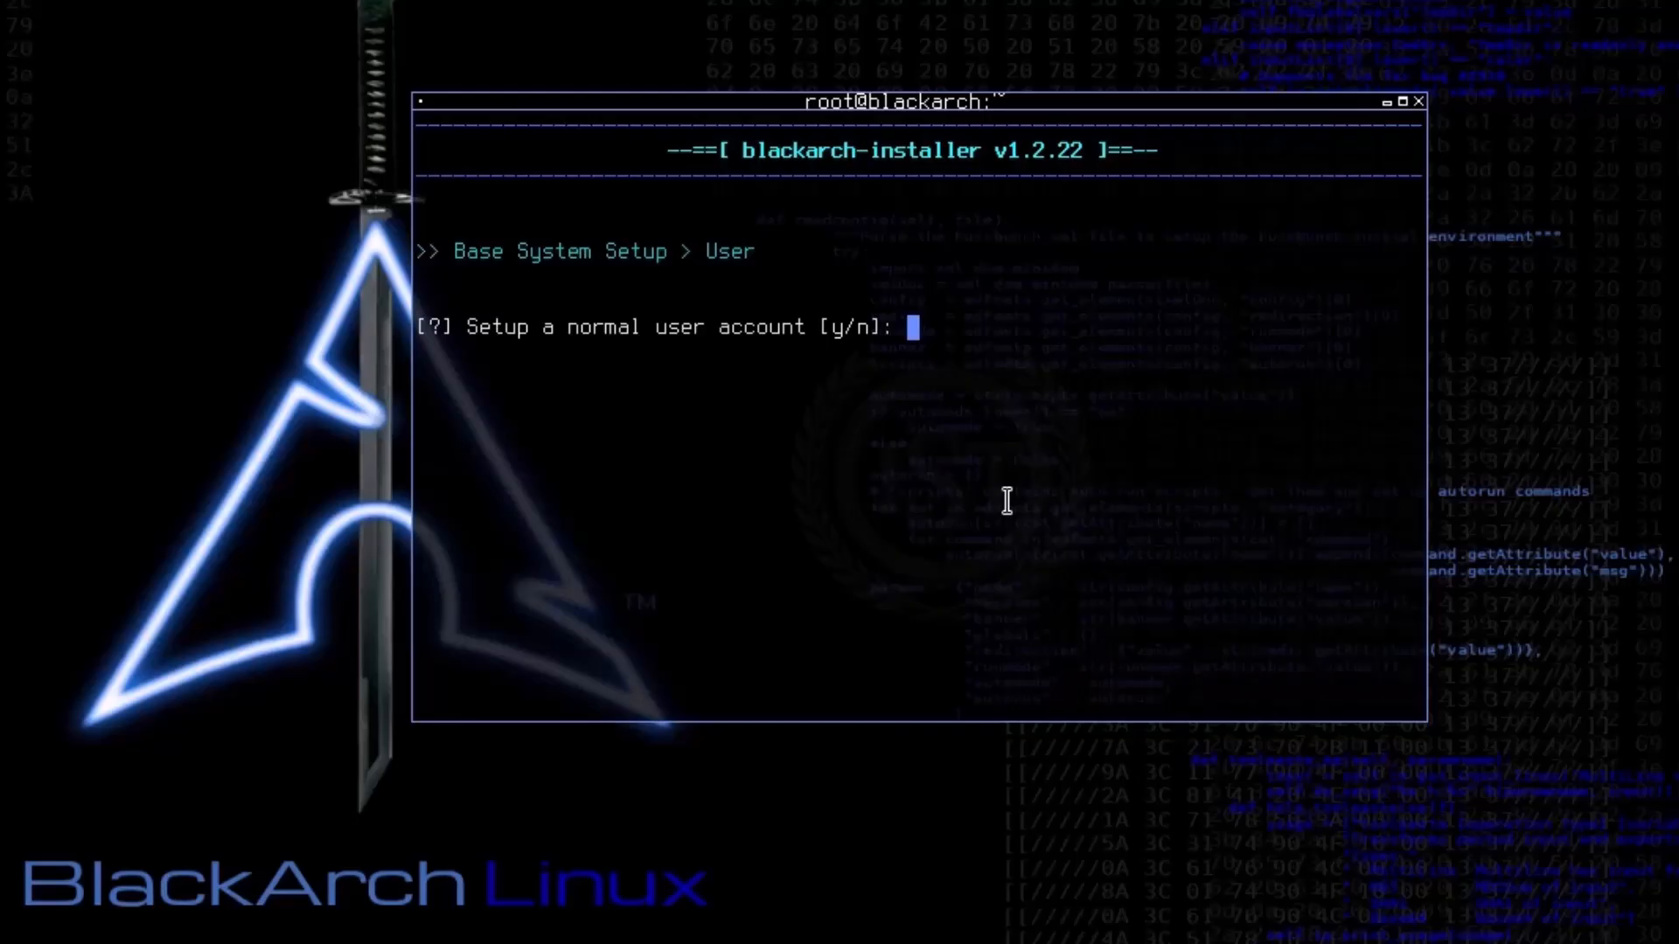
{"action": "type", "text": "n"}
{"action": "key", "text": "BackSpace"}
{"action": "type", "text": "y"}
{"action": "key", "text": "Return"}
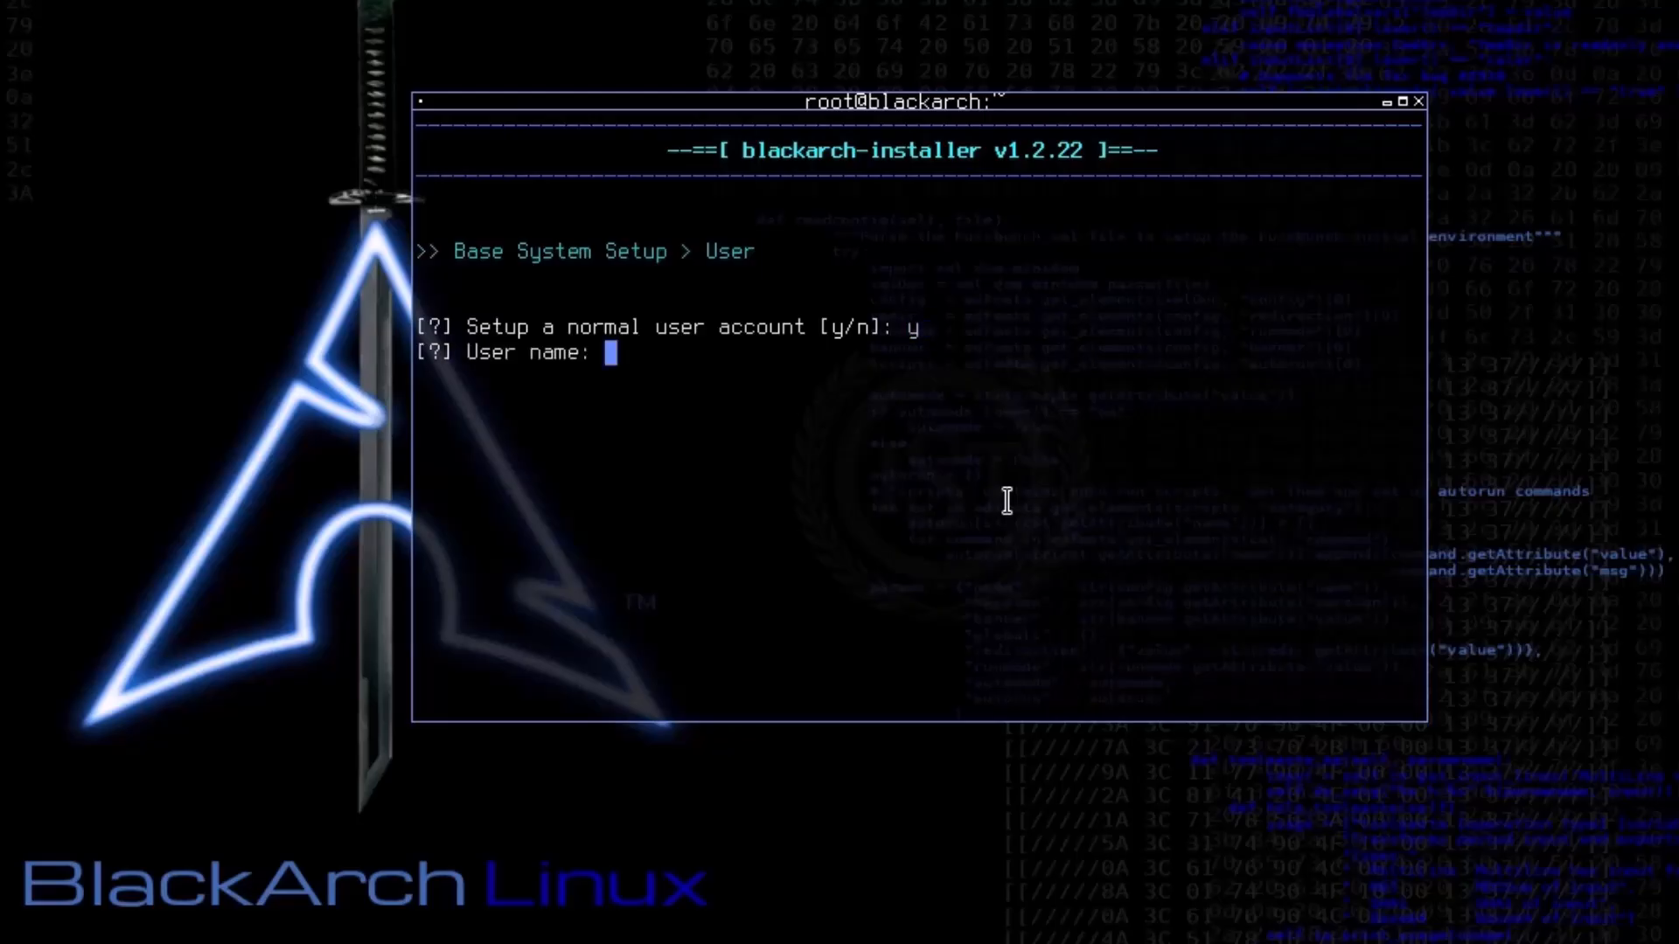
Step: Enter the normal account's user name, and enter and confirm its password
{"action": "type", "text": "kiran"}
{"action": "key", "text": "Return"}
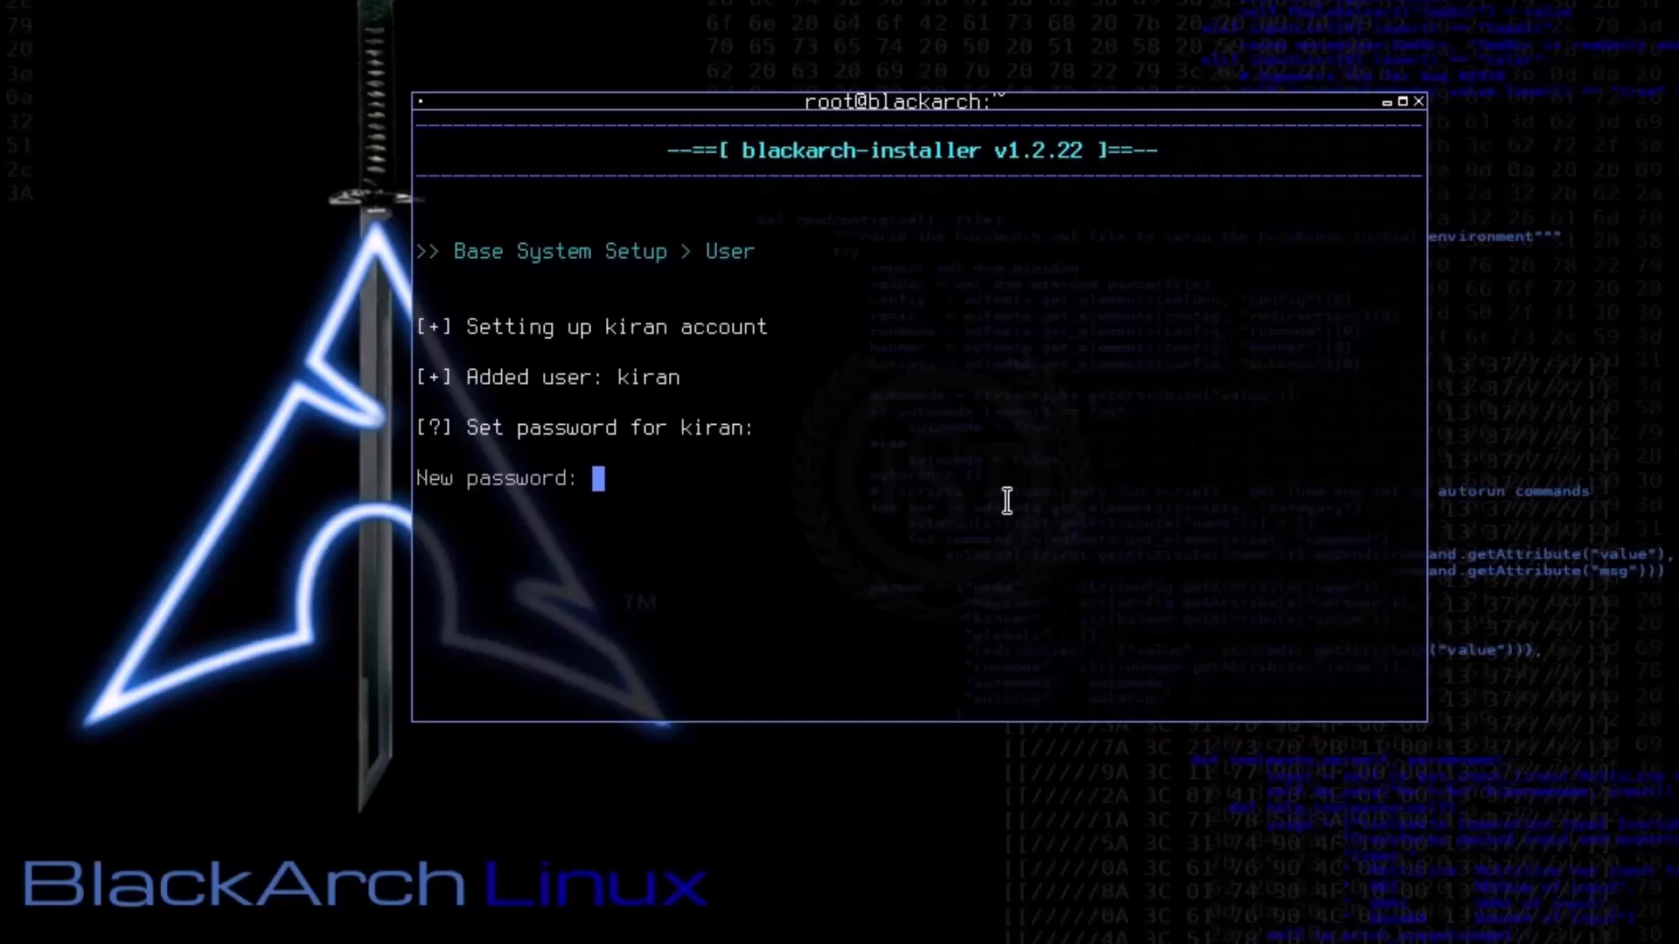
{"action": "key", "text": "Return"}
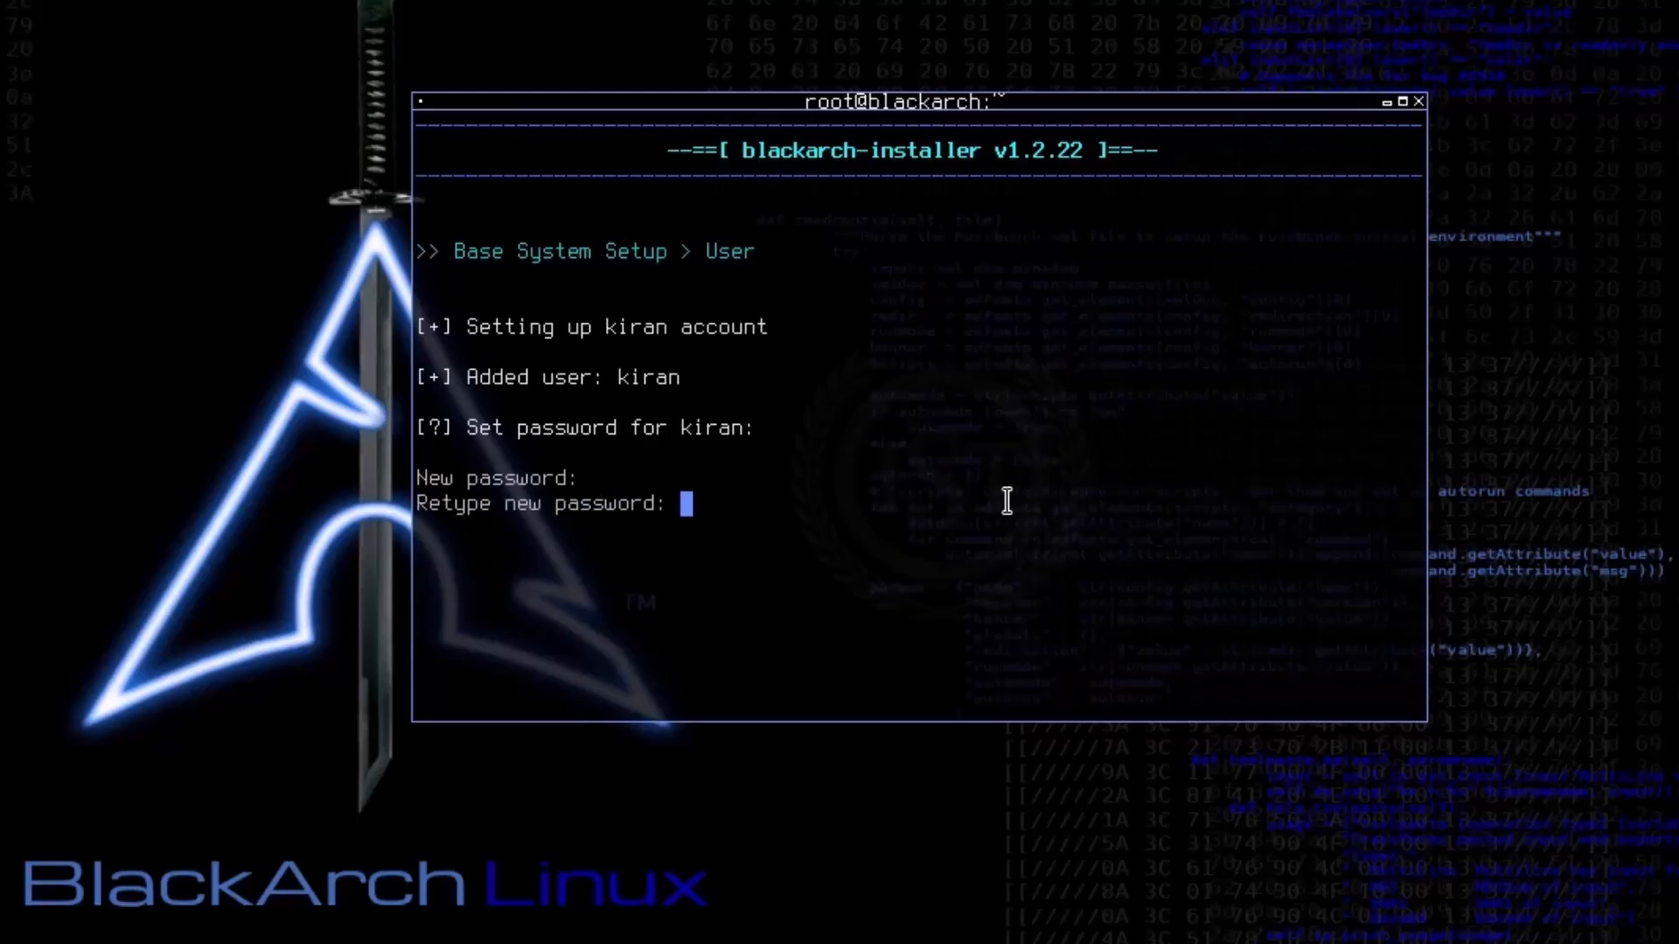
{"action": "key", "text": "Return"}
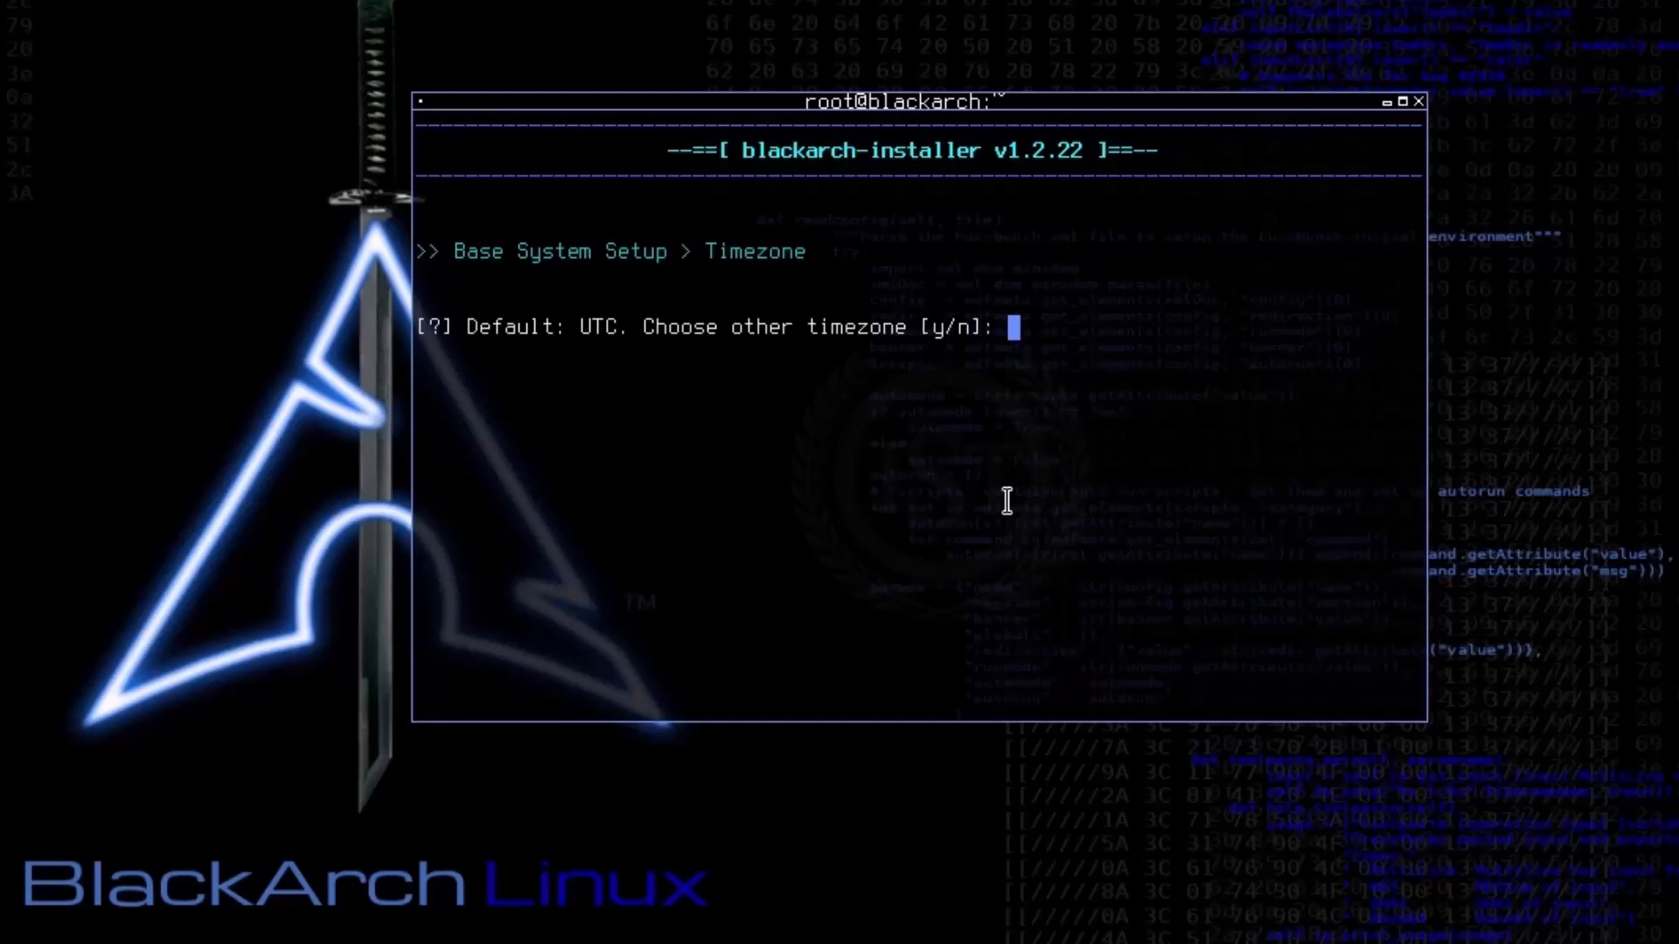
Step: Agree to choose a timezone other than UTC and locate Asia/Kolkata in the timezone list
{"action": "type", "text": "y"}
{"action": "key", "text": "Return"}
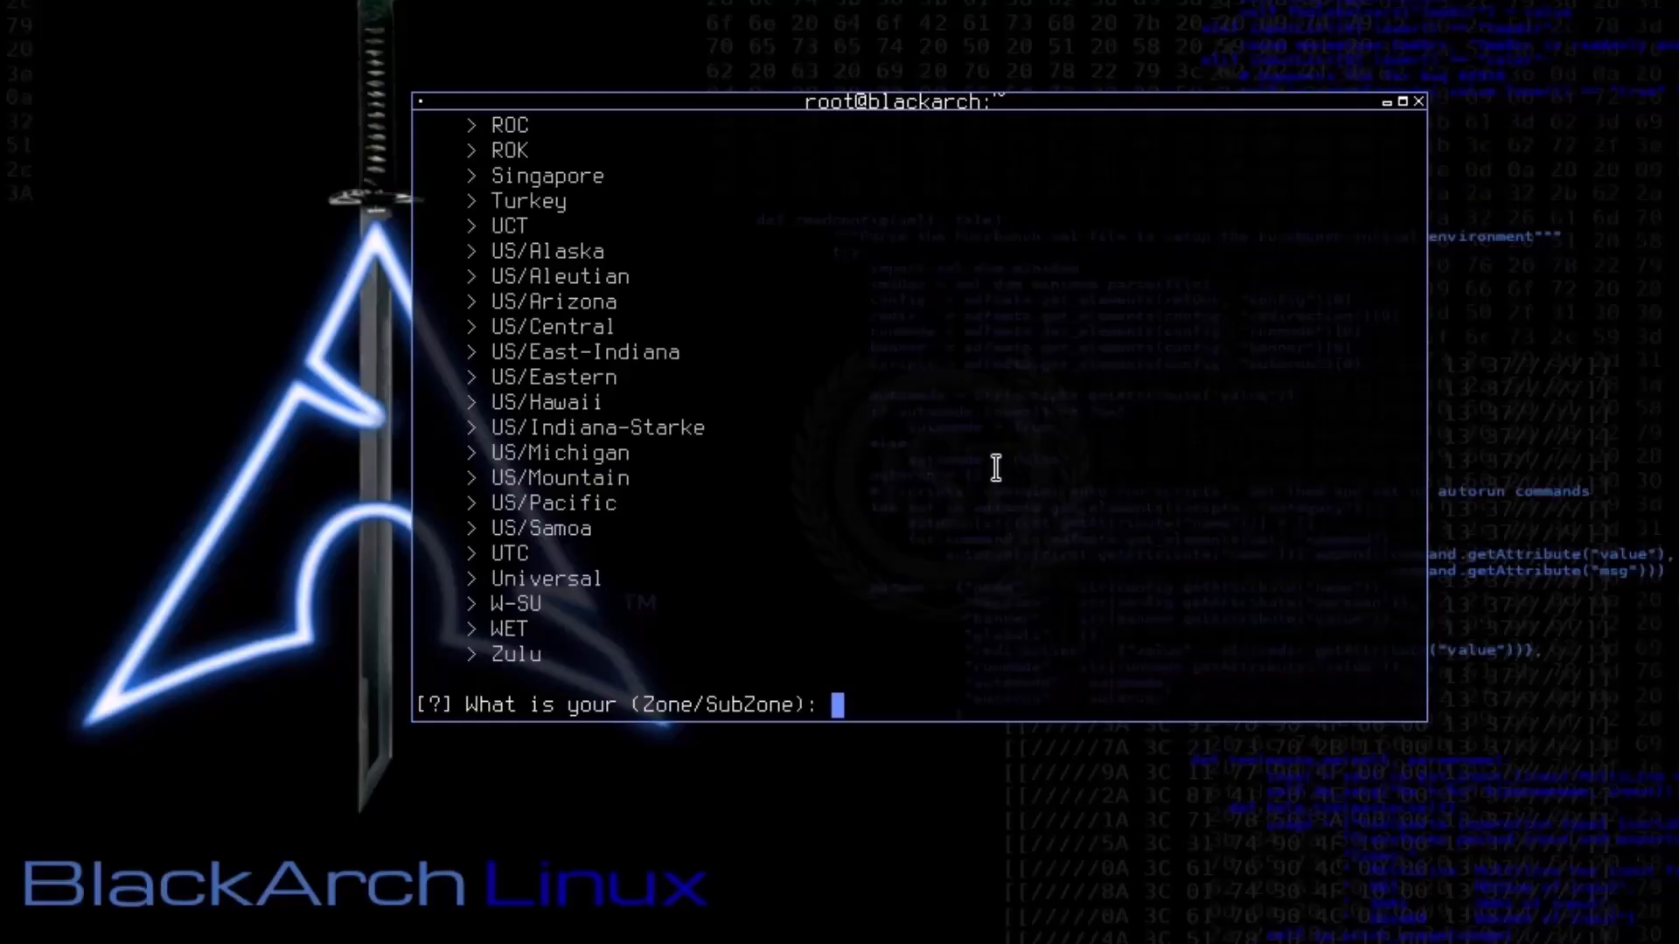
{"action": "scroll", "coordinate": [993, 468], "scroll_direction": "up", "scroll_amount": 20}
{"action": "scroll", "coordinate": [977, 548], "scroll_direction": "up", "scroll_amount": 20}
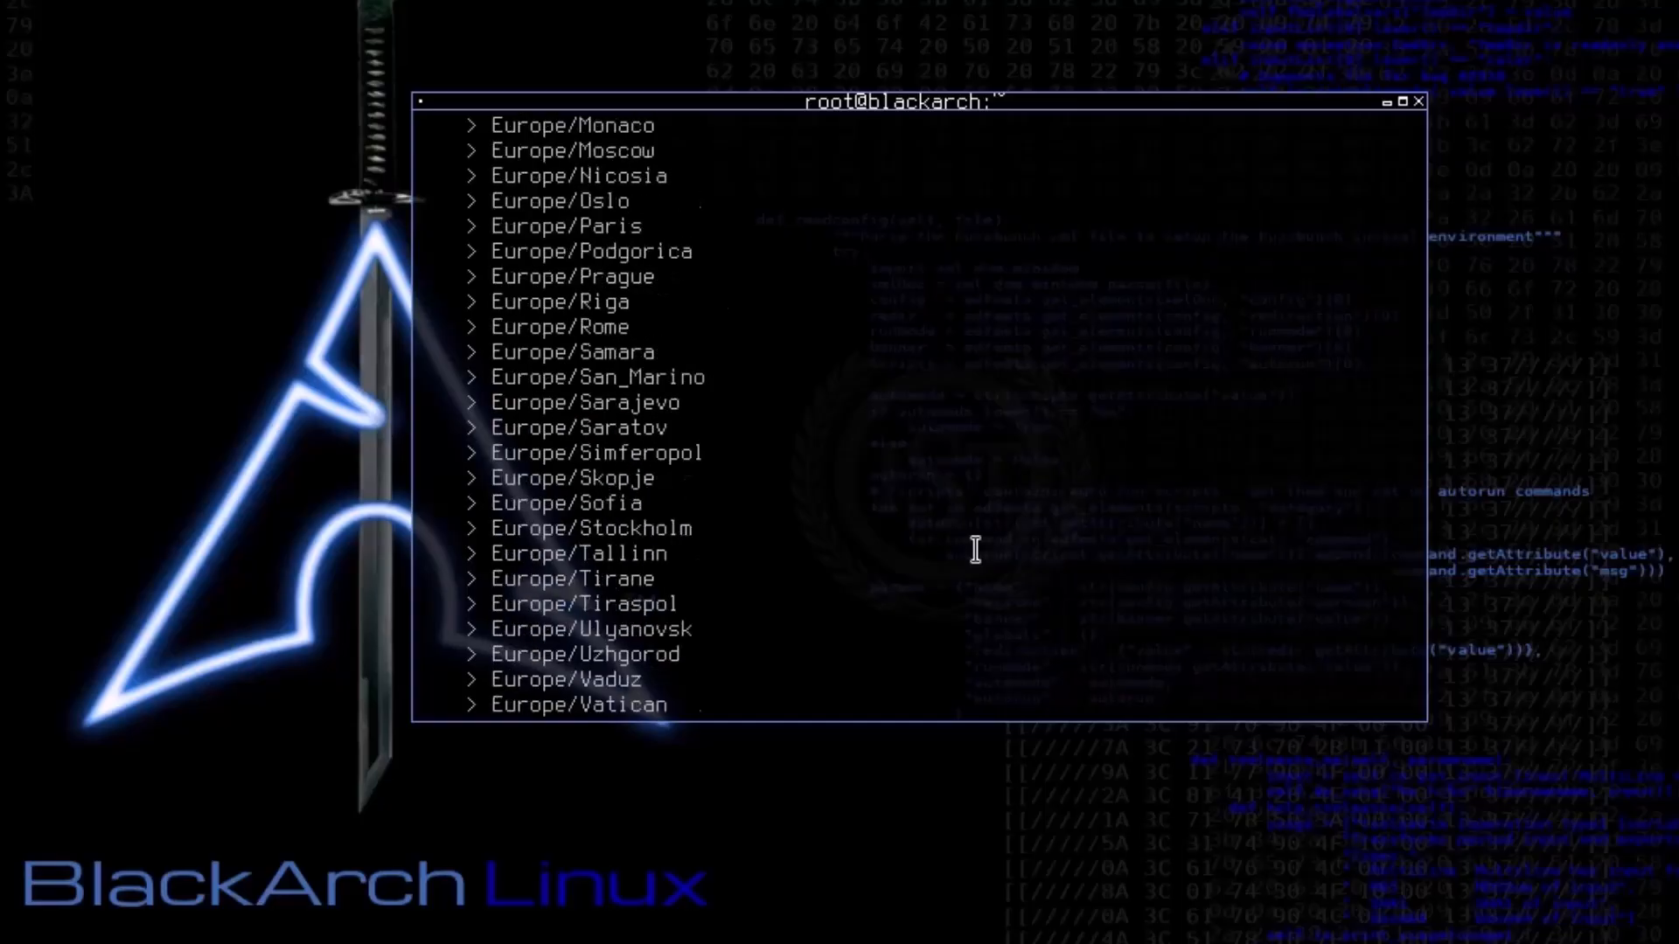
{"action": "scroll", "coordinate": [974, 555], "scroll_direction": "up", "scroll_amount": 12}
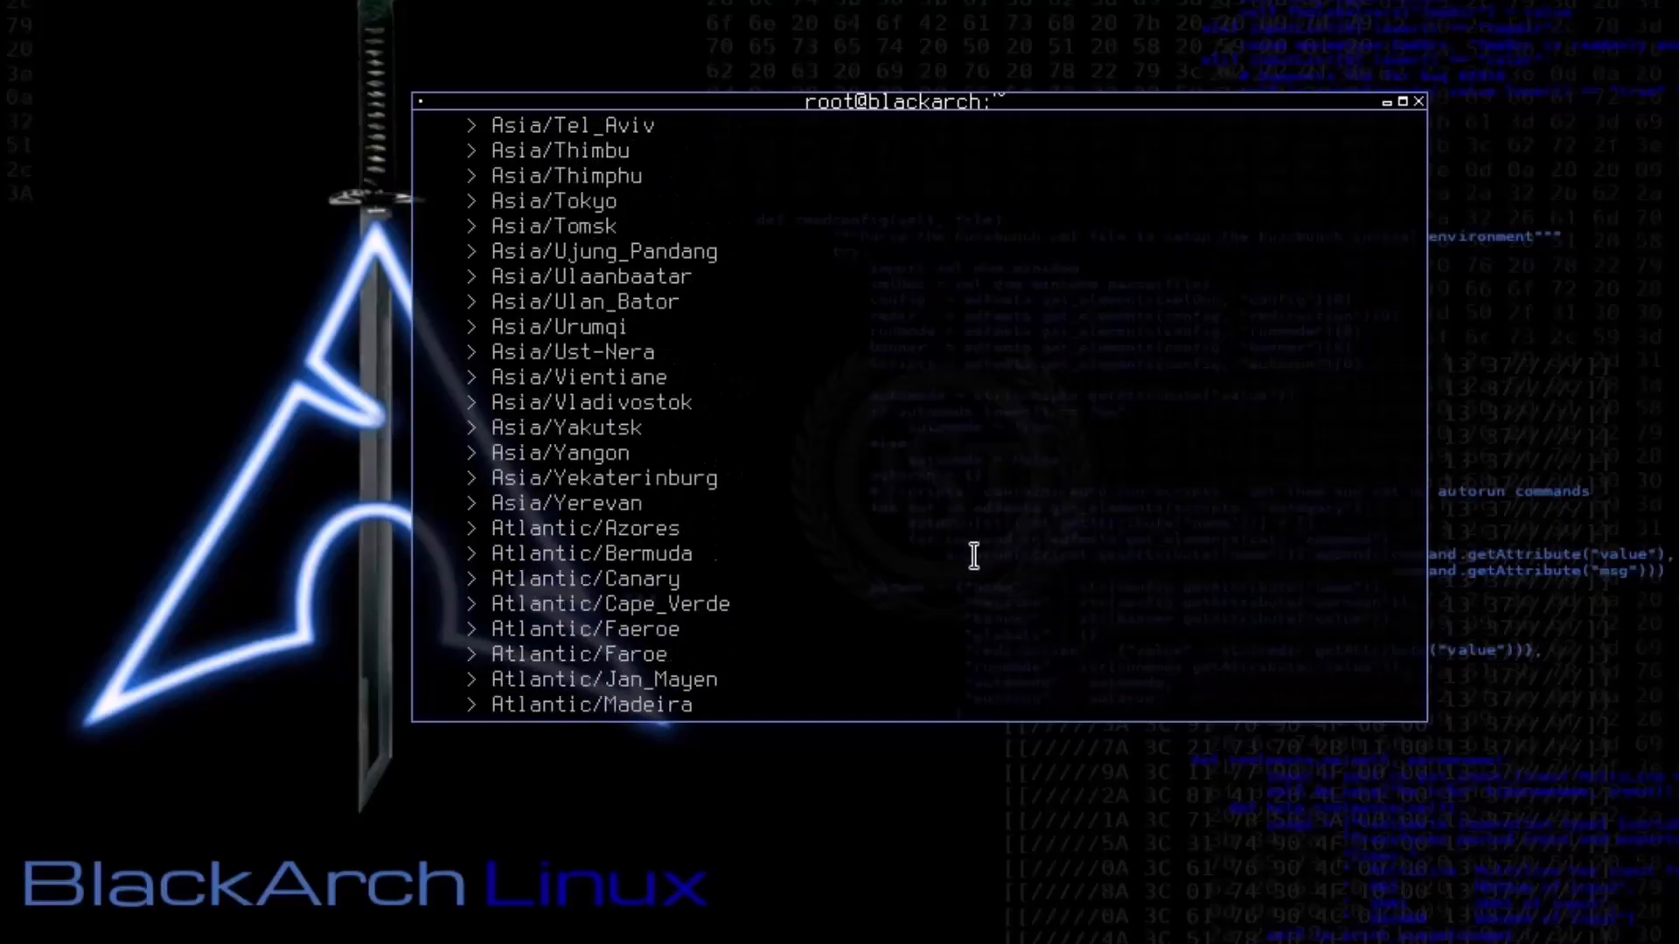
{"action": "scroll", "coordinate": [728, 499], "scroll_direction": "down", "scroll_amount": 2}
{"action": "scroll", "coordinate": [612, 427], "scroll_direction": "up", "scroll_amount": 3}
{"action": "scroll", "coordinate": [665, 451], "scroll_direction": "down", "scroll_amount": 3}
{"action": "scroll", "coordinate": [701, 498], "scroll_direction": "up", "scroll_amount": 2}
{"action": "scroll", "coordinate": [700, 522], "scroll_direction": "up", "scroll_amount": 17}
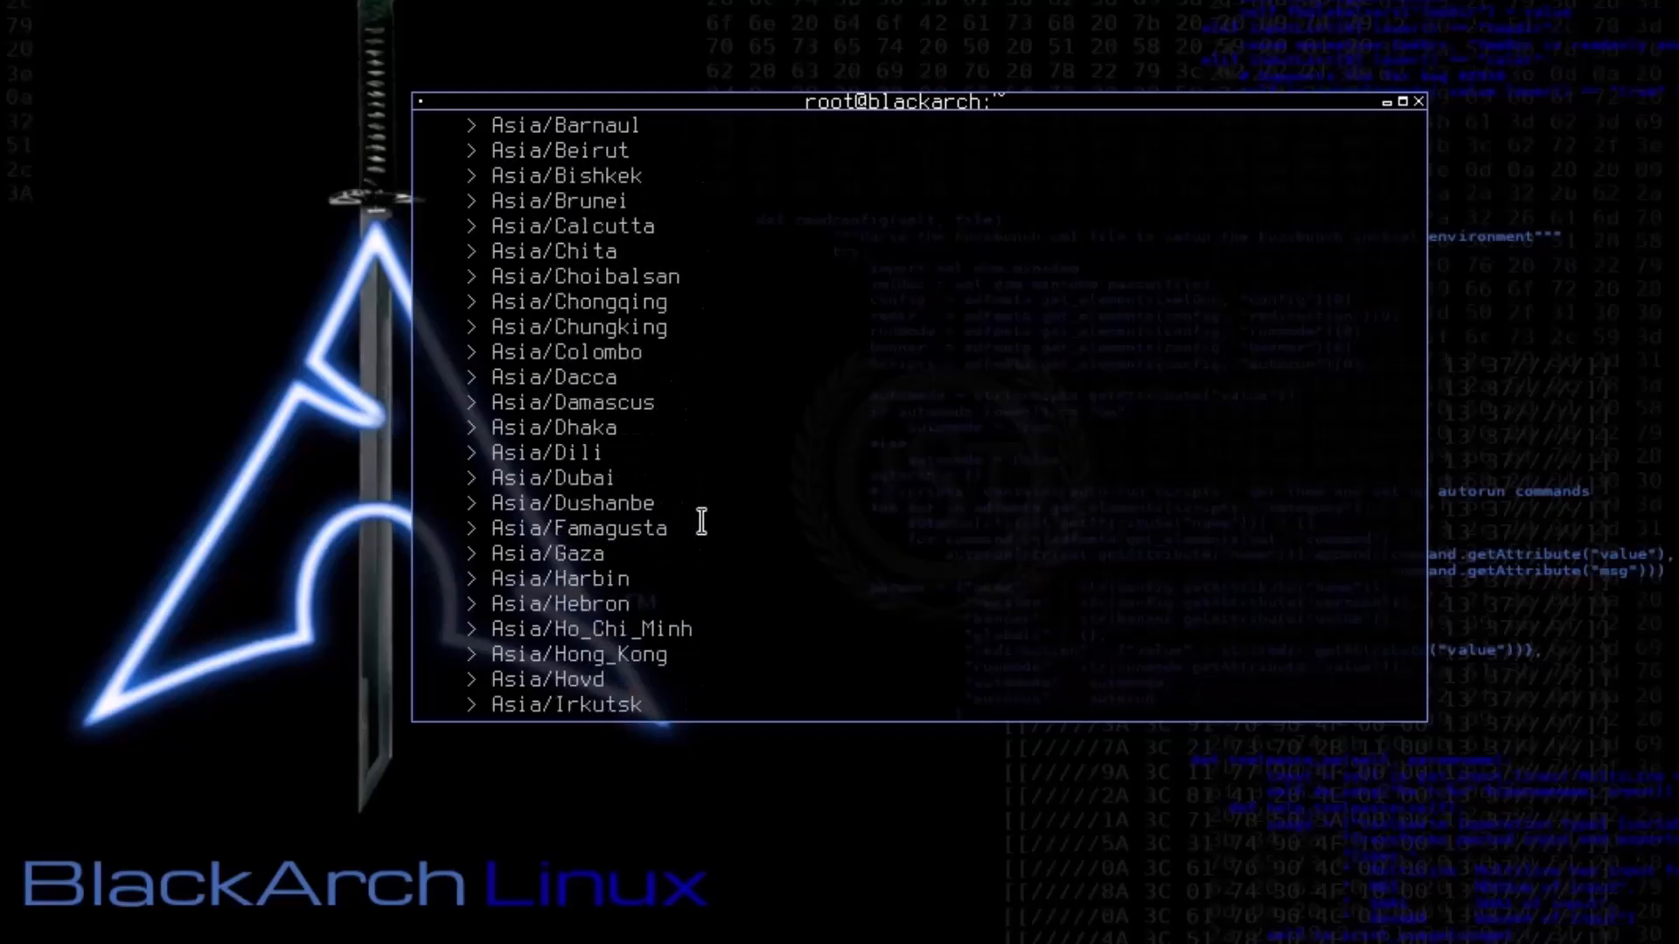
{"action": "scroll", "coordinate": [701, 522], "scroll_direction": "down", "scroll_amount": 7}
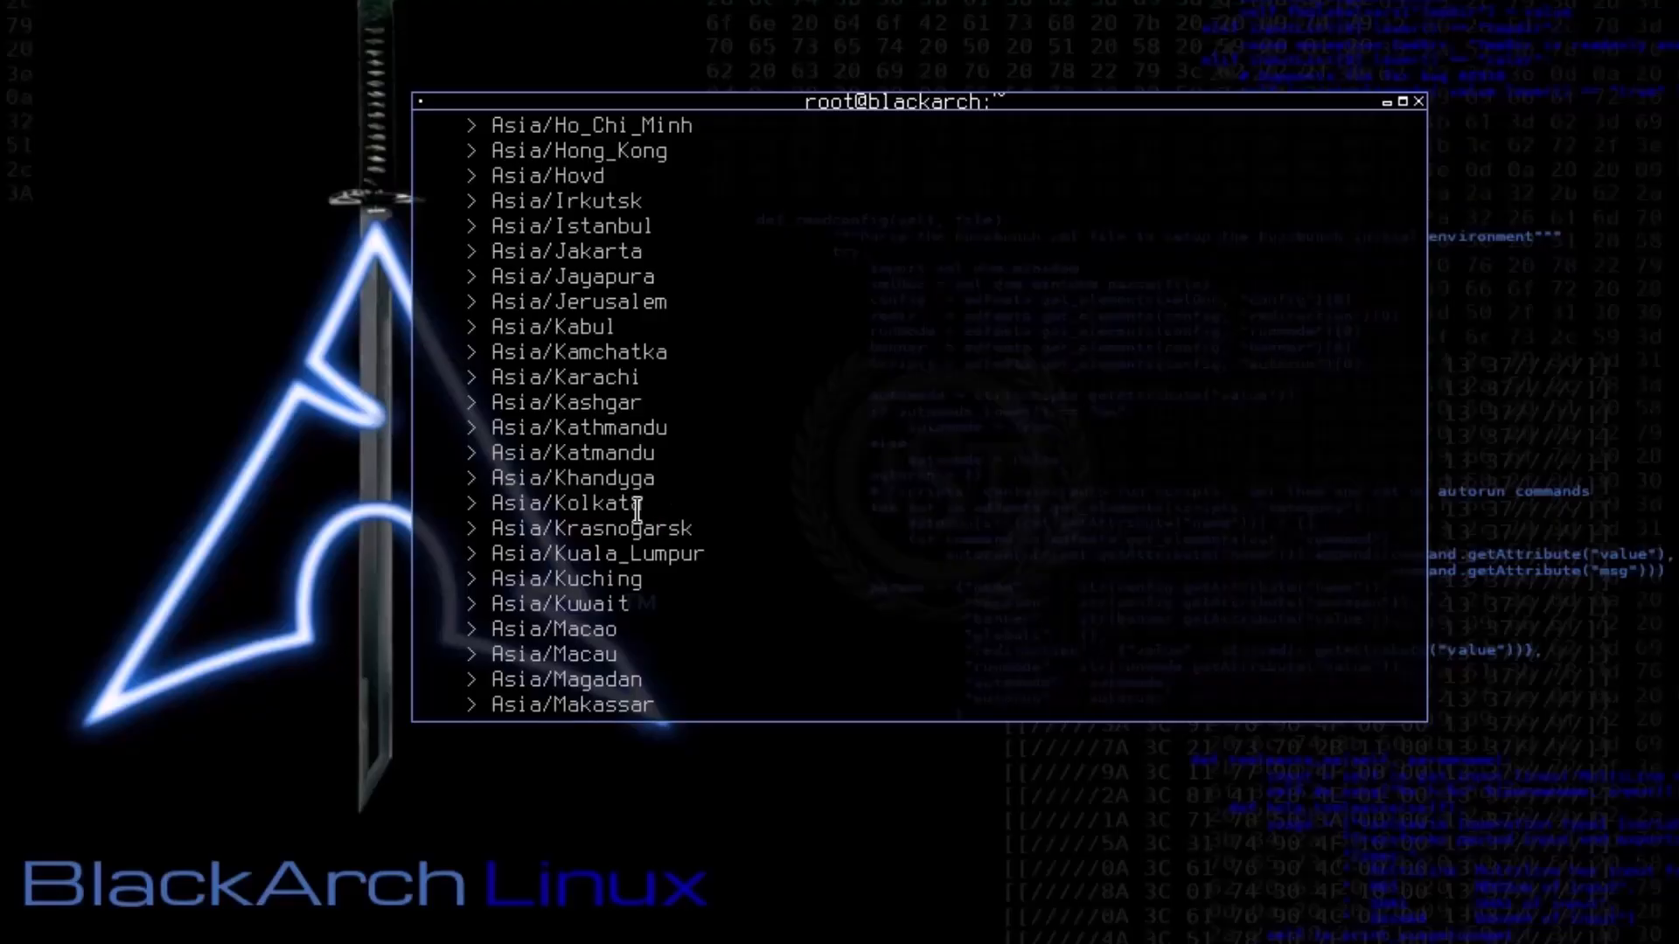
{"action": "left_click_drag", "start_coordinate": [509, 500], "coordinate": [490, 503]}
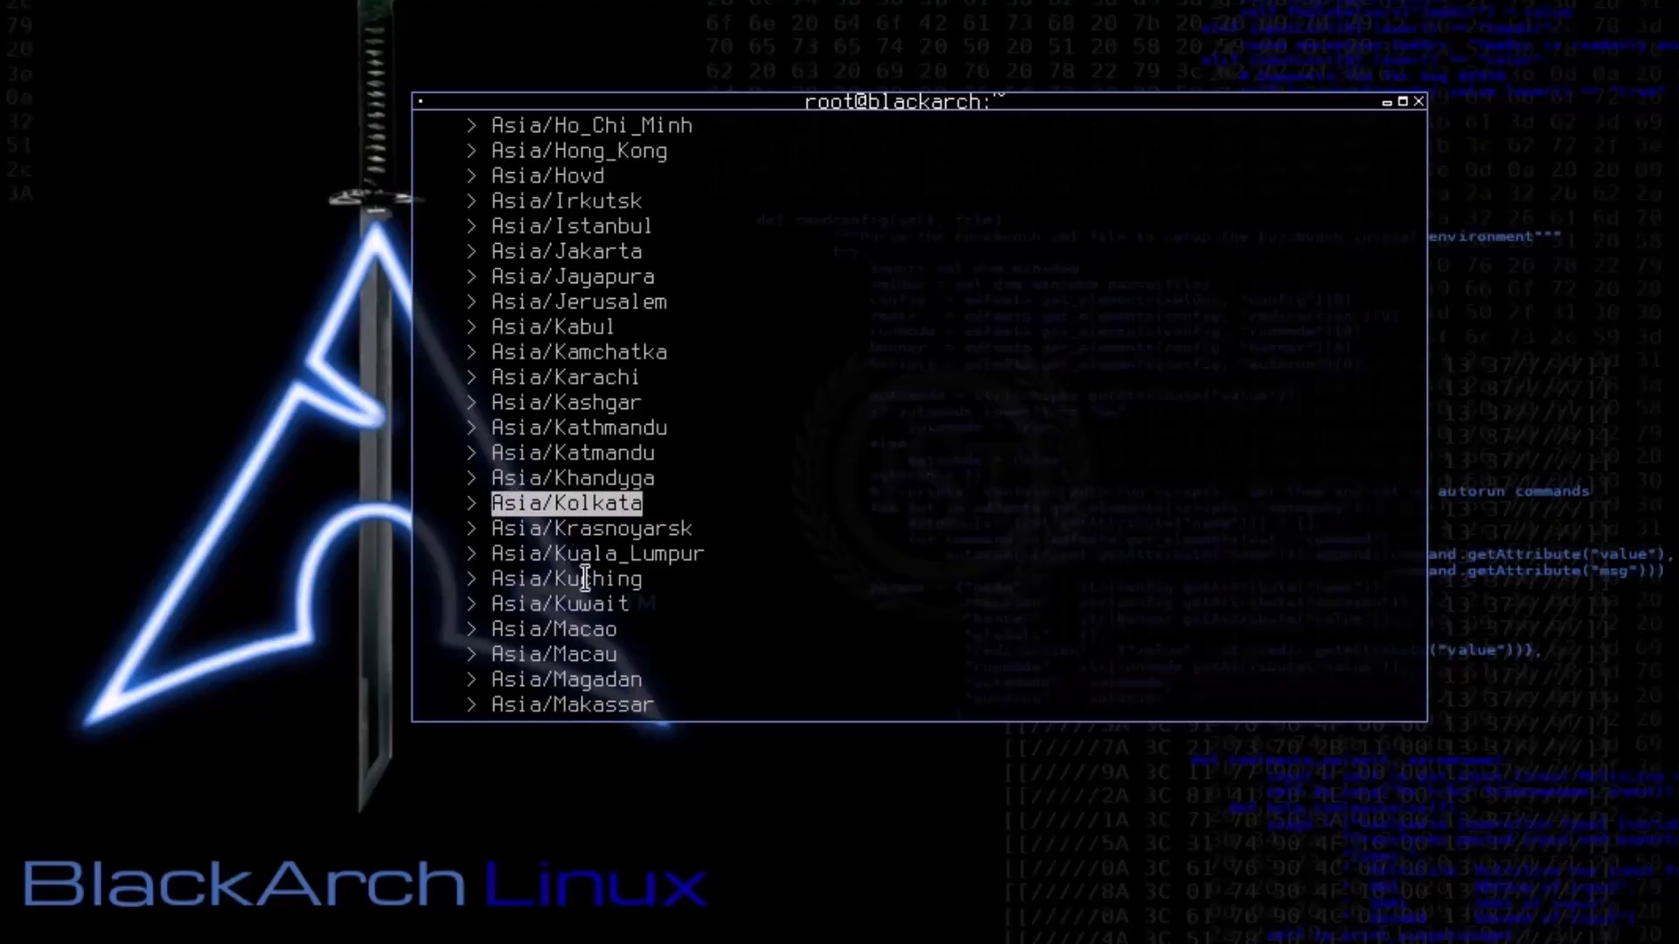
Step: Set the system timezone to Asia/Kolkata
{"action": "scroll", "coordinate": [676, 573], "scroll_direction": "down", "scroll_amount": 20}
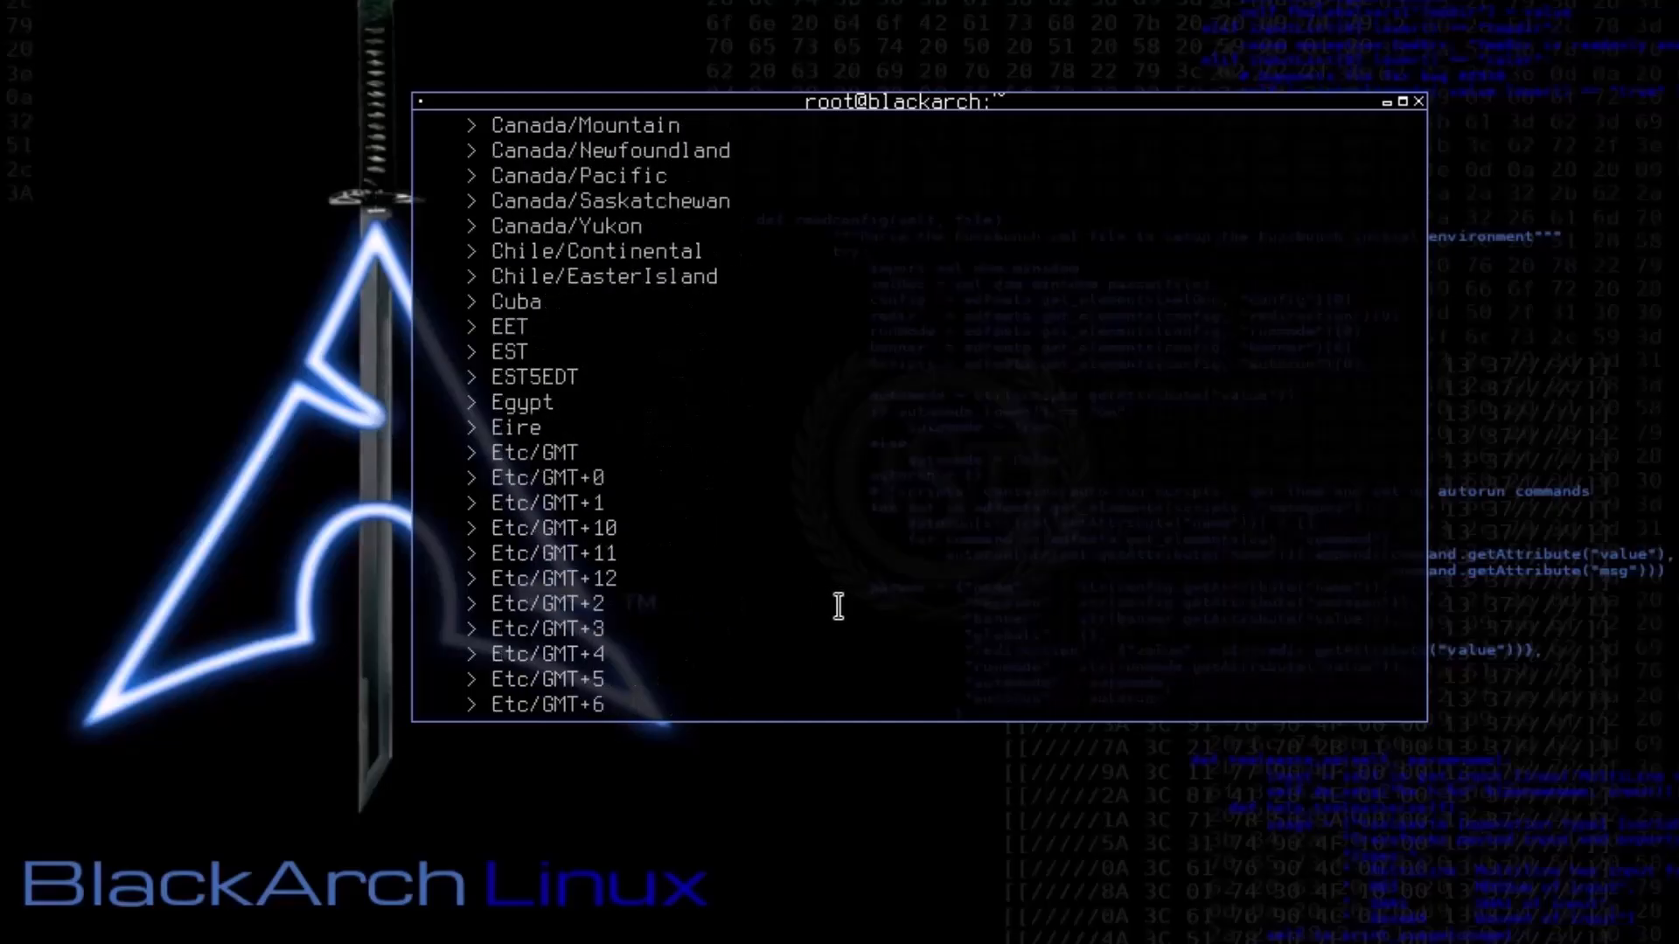
{"action": "scroll", "coordinate": [838, 606], "scroll_direction": "down", "scroll_amount": 20}
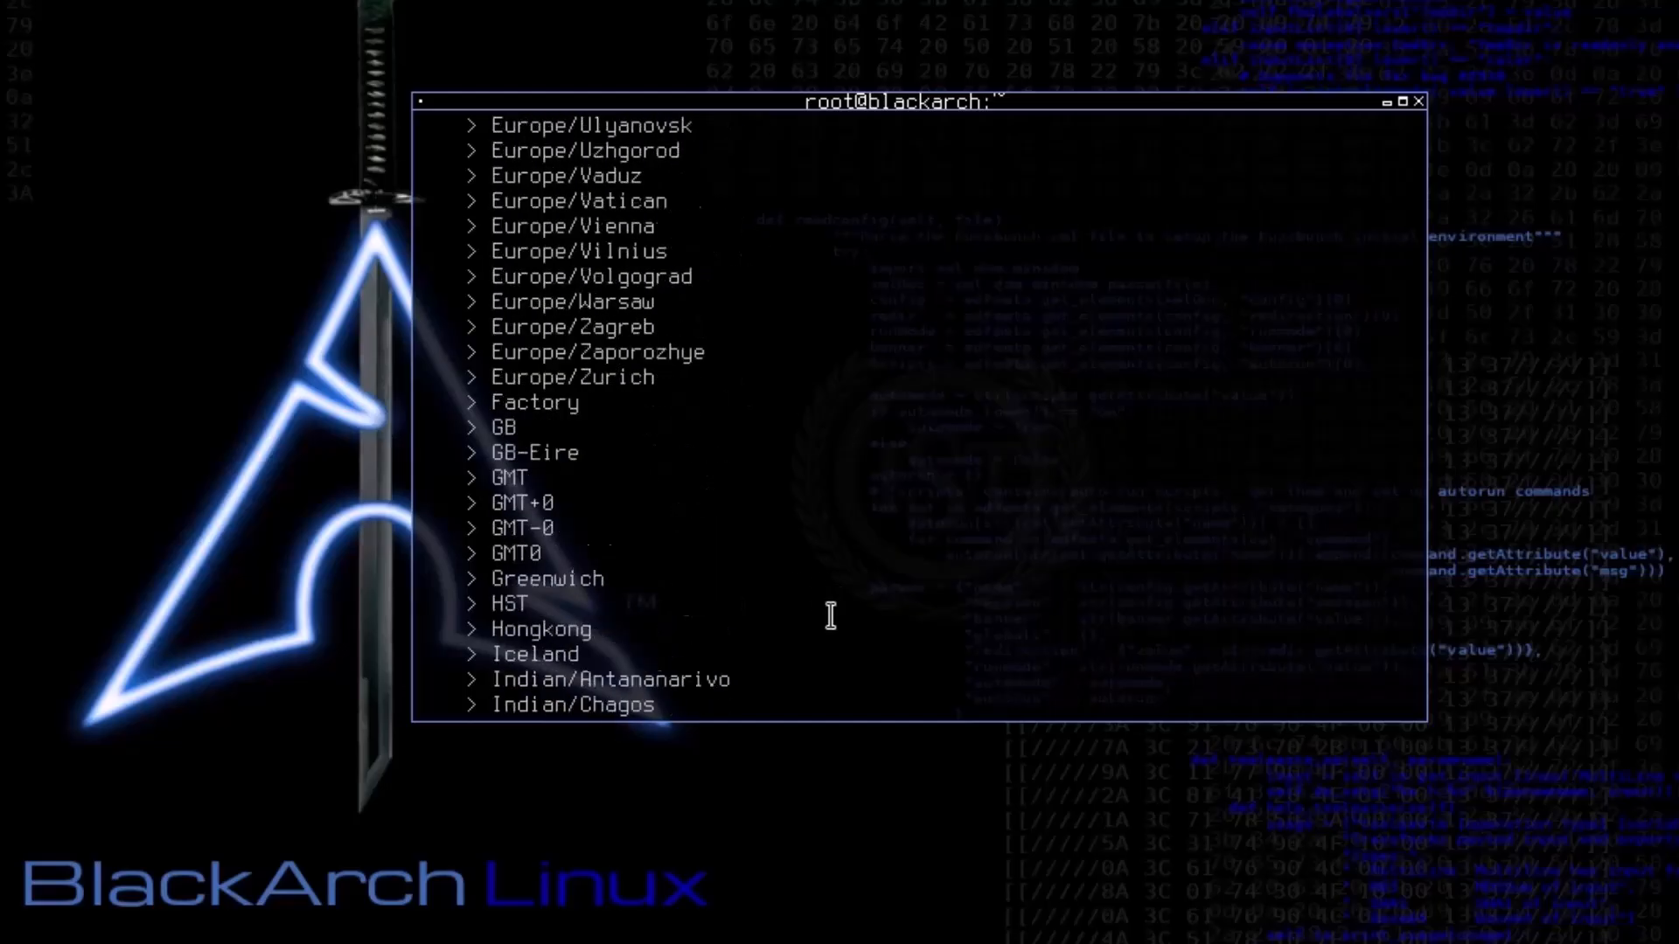
{"action": "scroll", "coordinate": [829, 618], "scroll_direction": "down", "scroll_amount": 12}
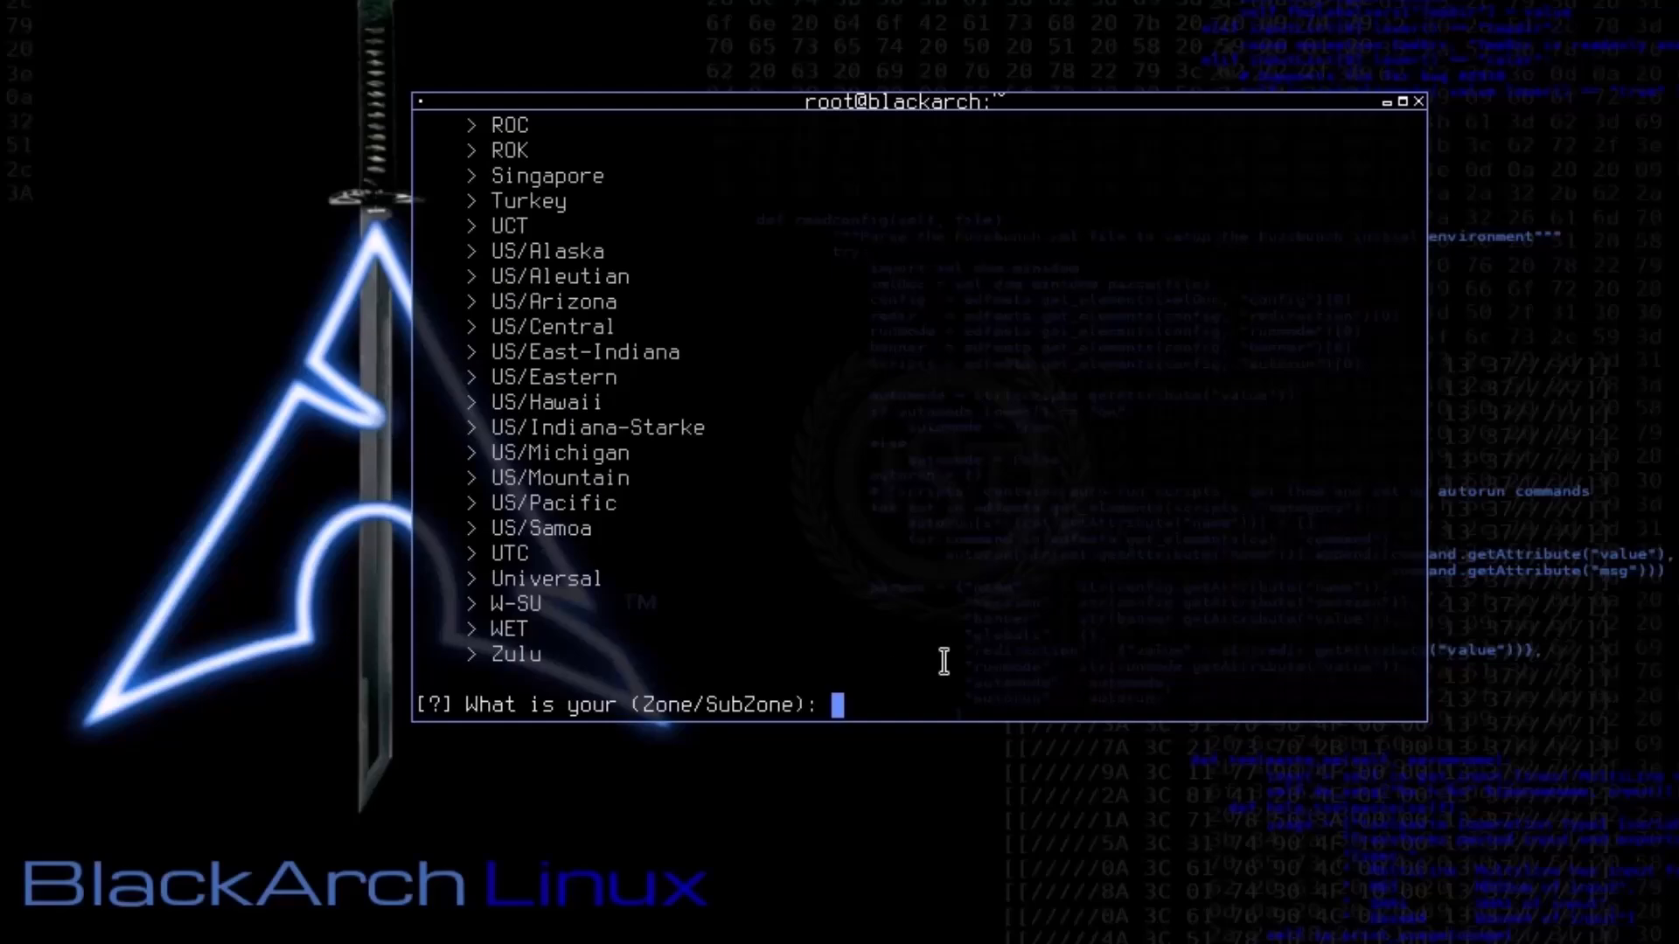
{"action": "type", "text": "Asia/"}
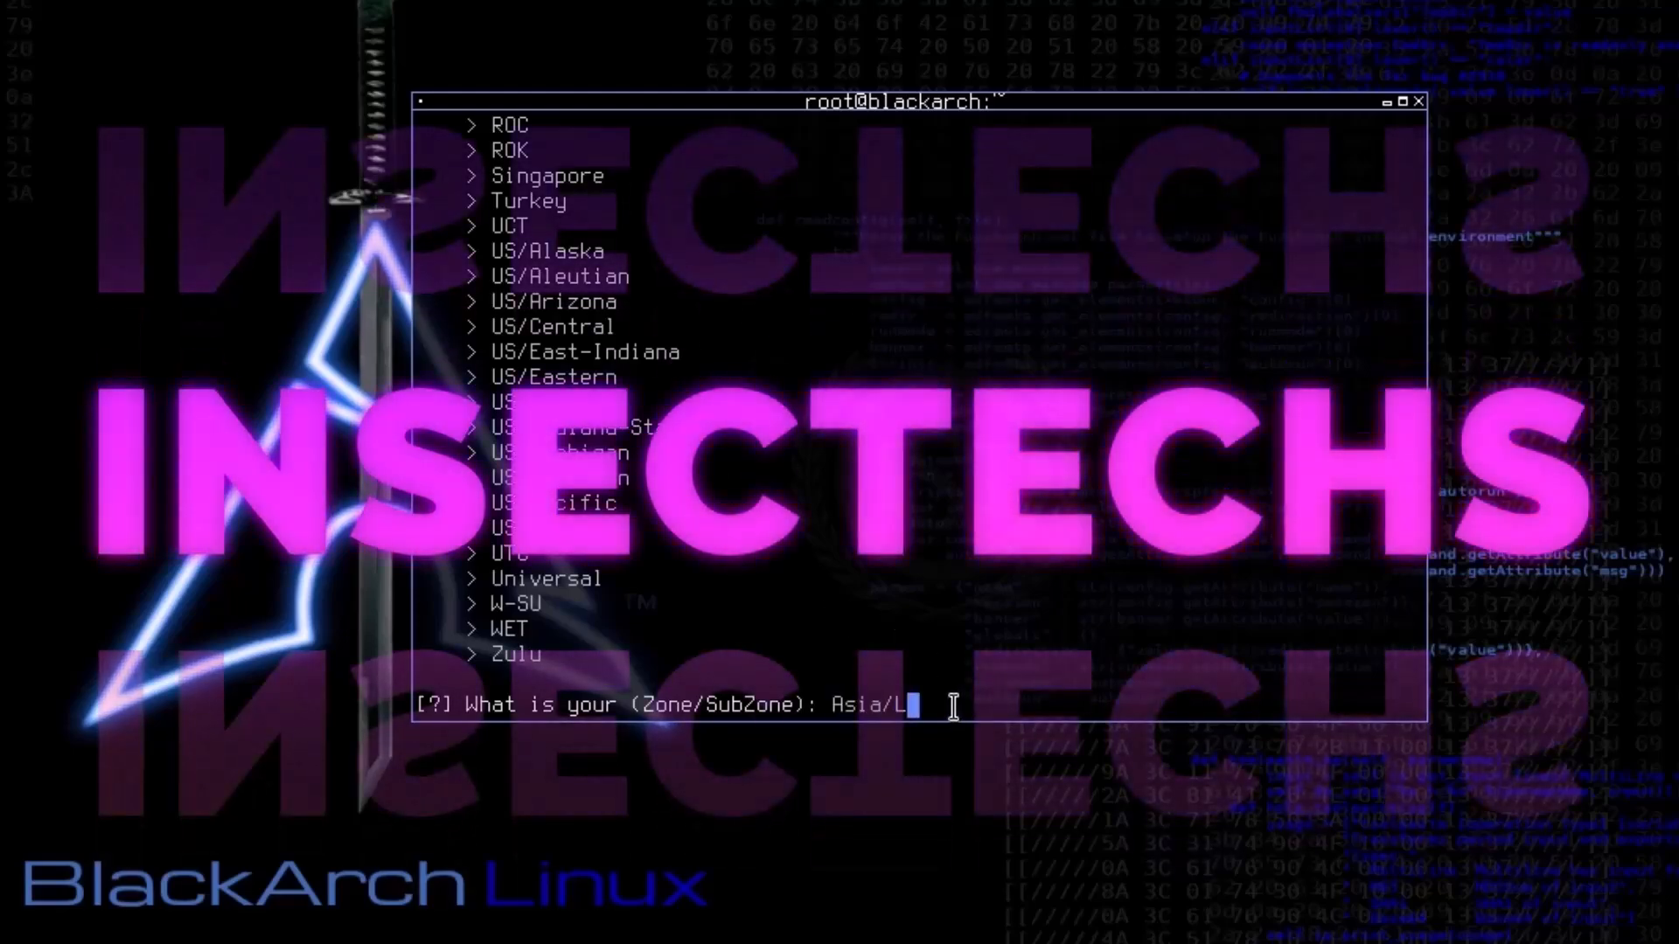
{"action": "type", "text": "Kolkata"}
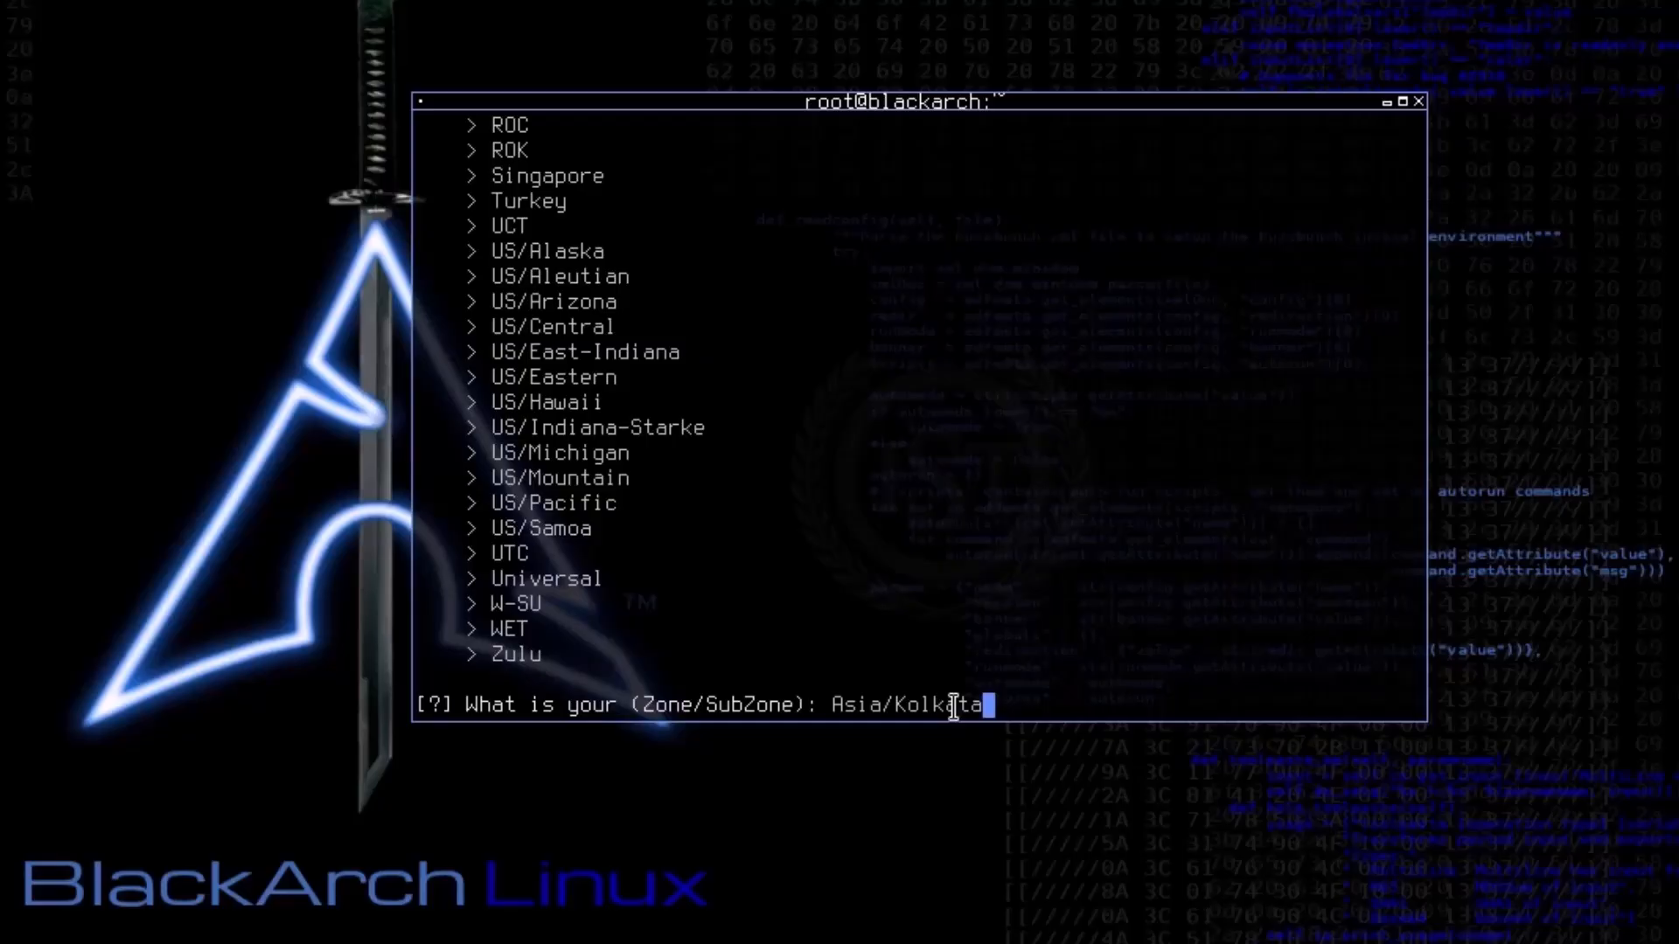
{"action": "key", "text": "Return"}
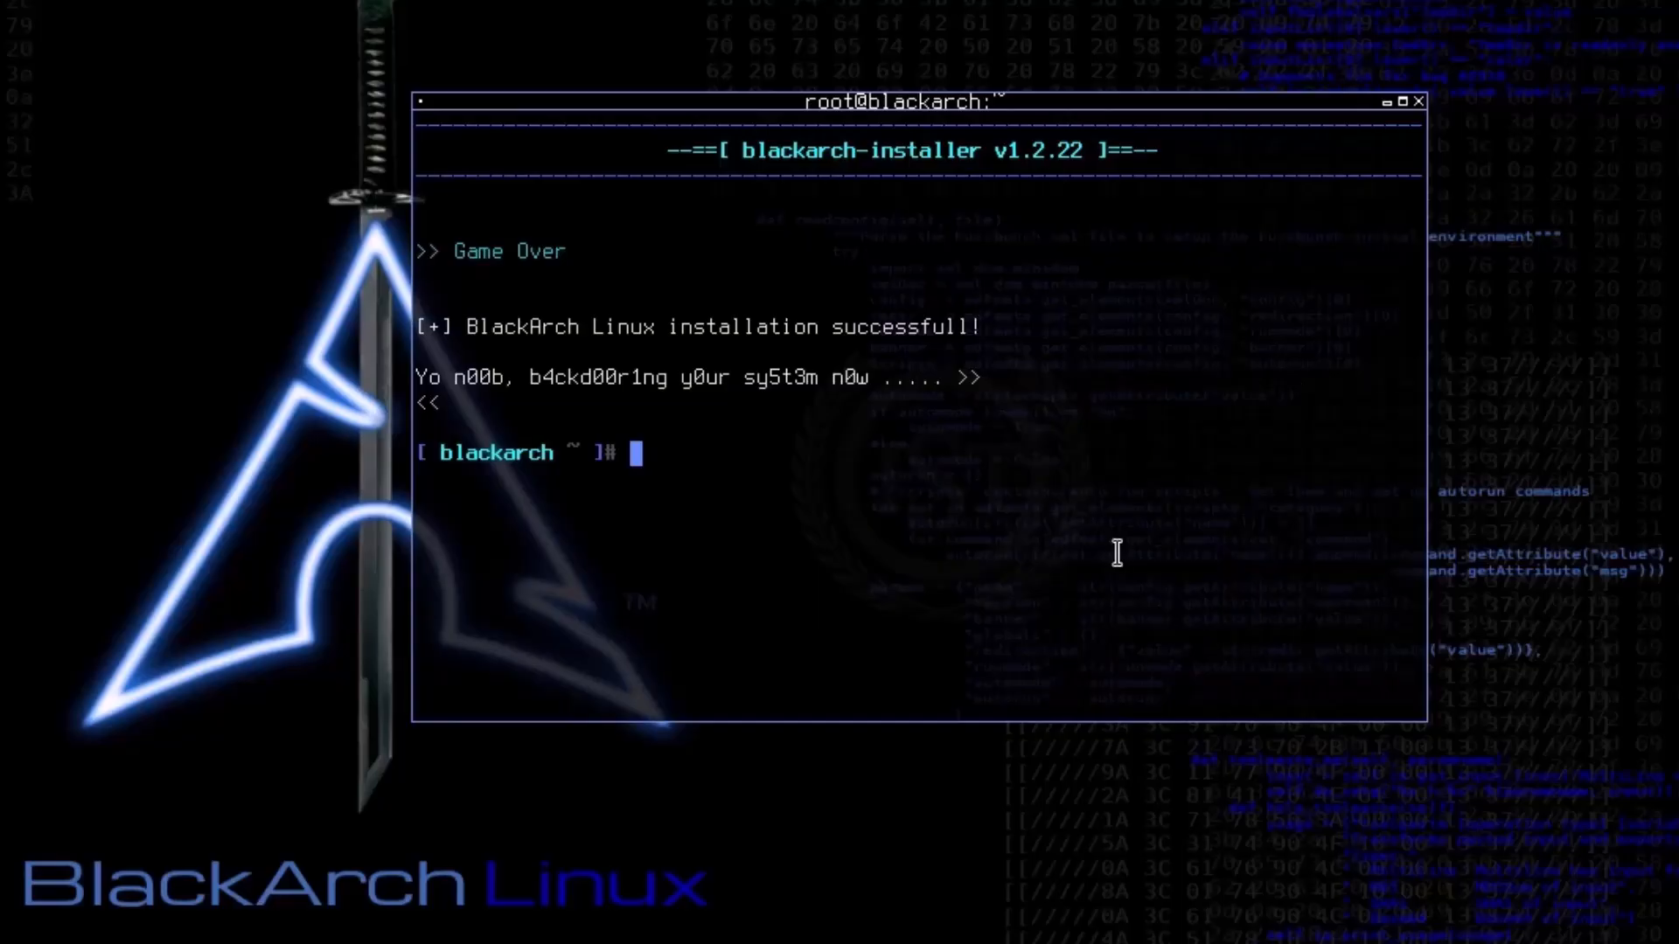
Step: Restart the virtual machine with the reboot command
{"action": "type", "text": "reboot"}
{"action": "key", "text": "Return"}
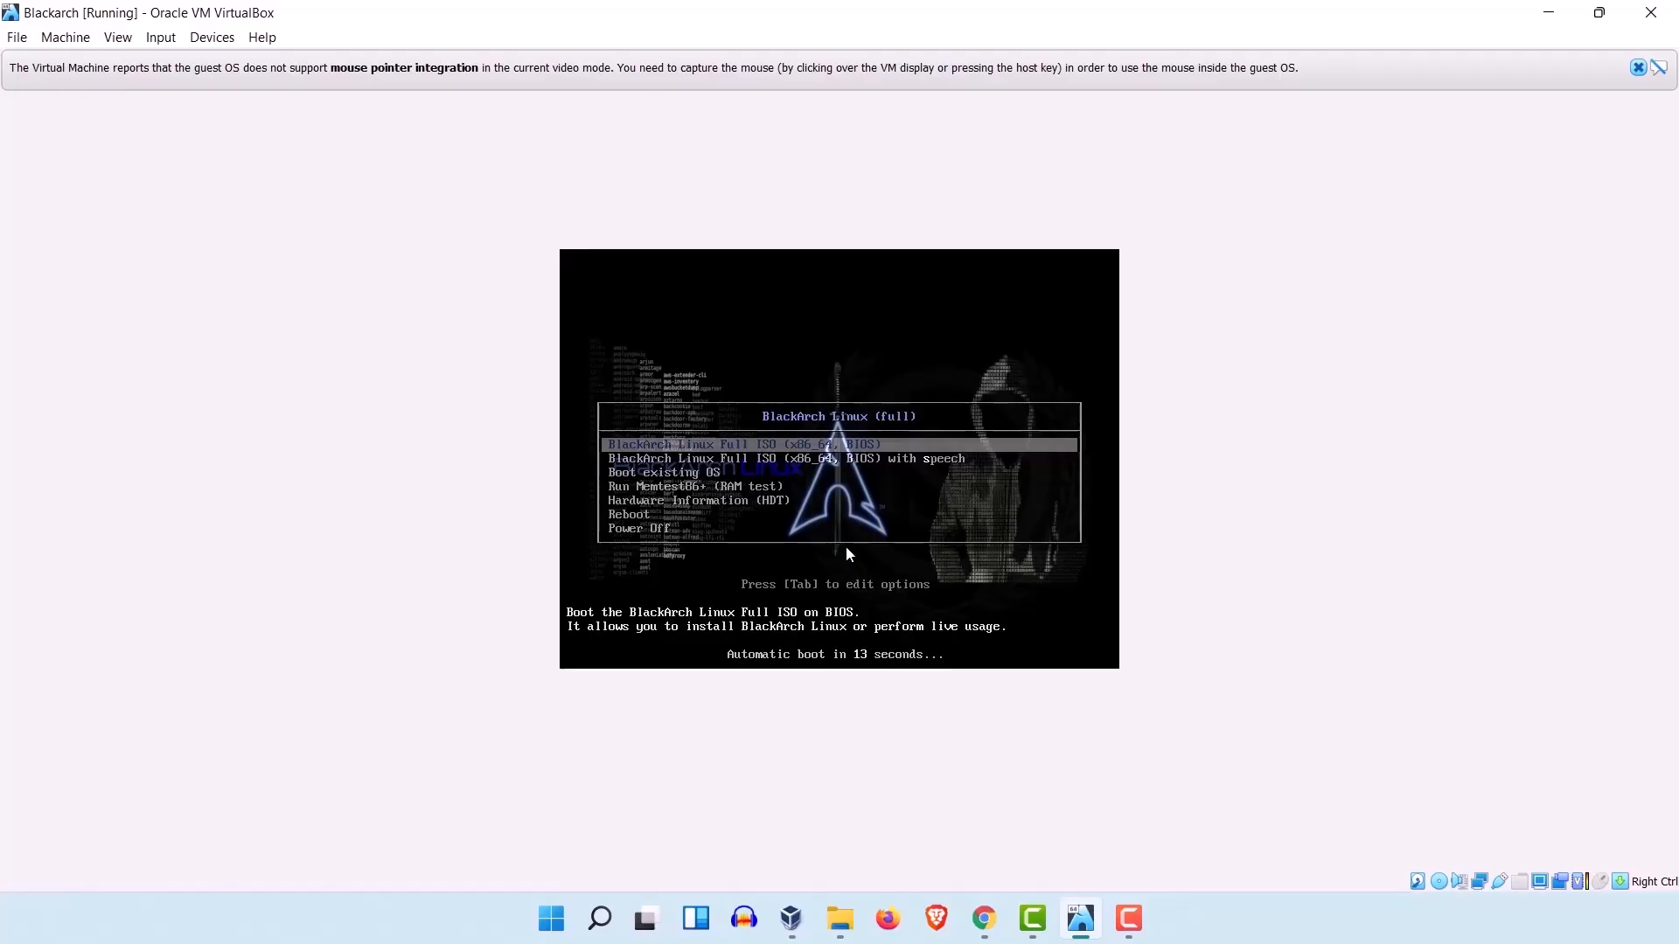
Step: Choose Power Off in the BlackArch live boot menu to shut down the virtual machine
{"action": "key", "text": "Down"}
{"action": "key", "text": "Down"}
{"action": "key", "text": "Down"}
{"action": "key", "text": "Down"}
{"action": "key", "text": "Down"}
{"action": "key", "text": "Down"}
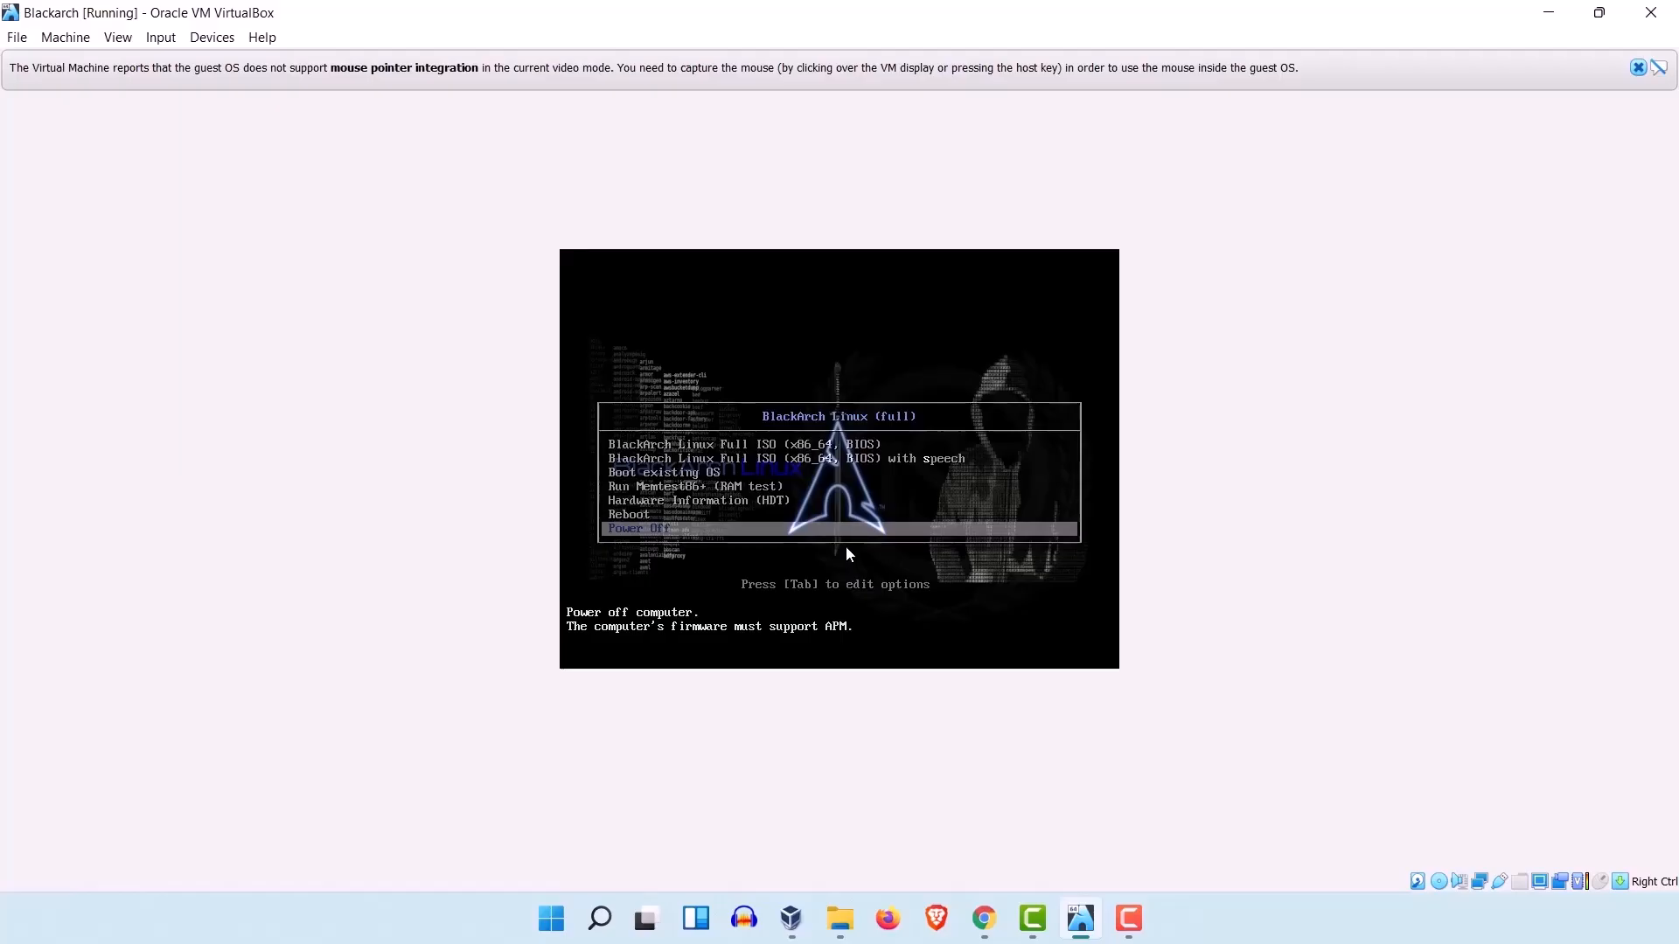
{"action": "key", "text": "Return"}
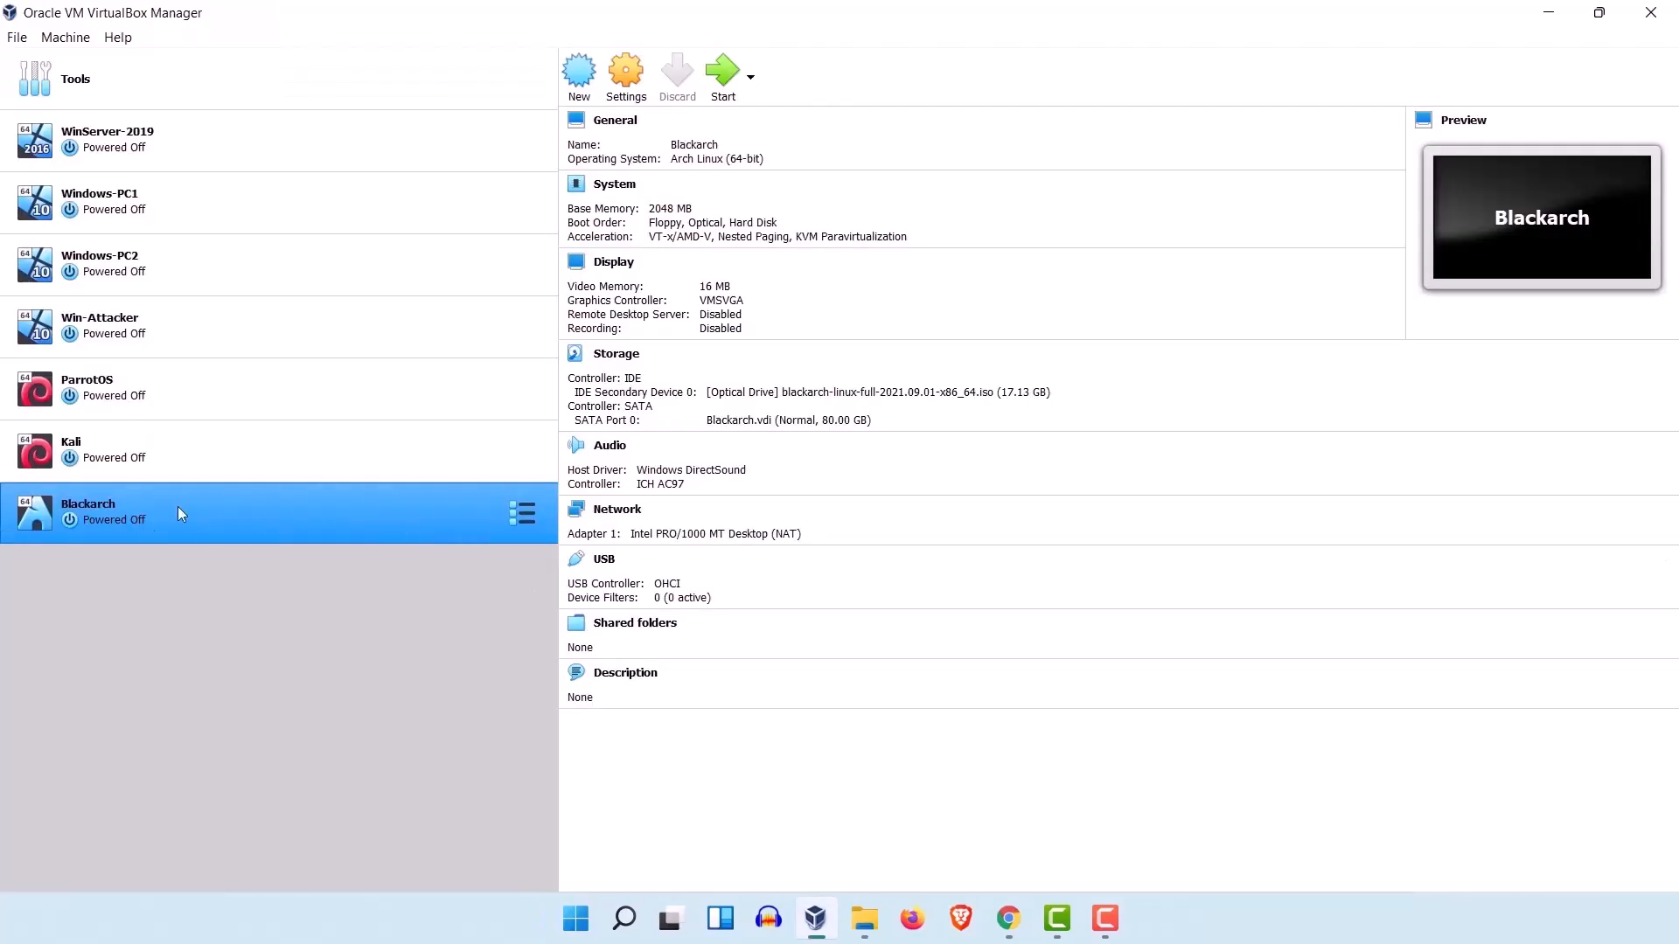
Step: Remove the blackarch-linux-full ISO from the Blackarch machine's IDE optical drive and save the storage settings
{"action": "left_click", "coordinate": [626, 77]}
{"action": "left_click", "coordinate": [647, 359]}
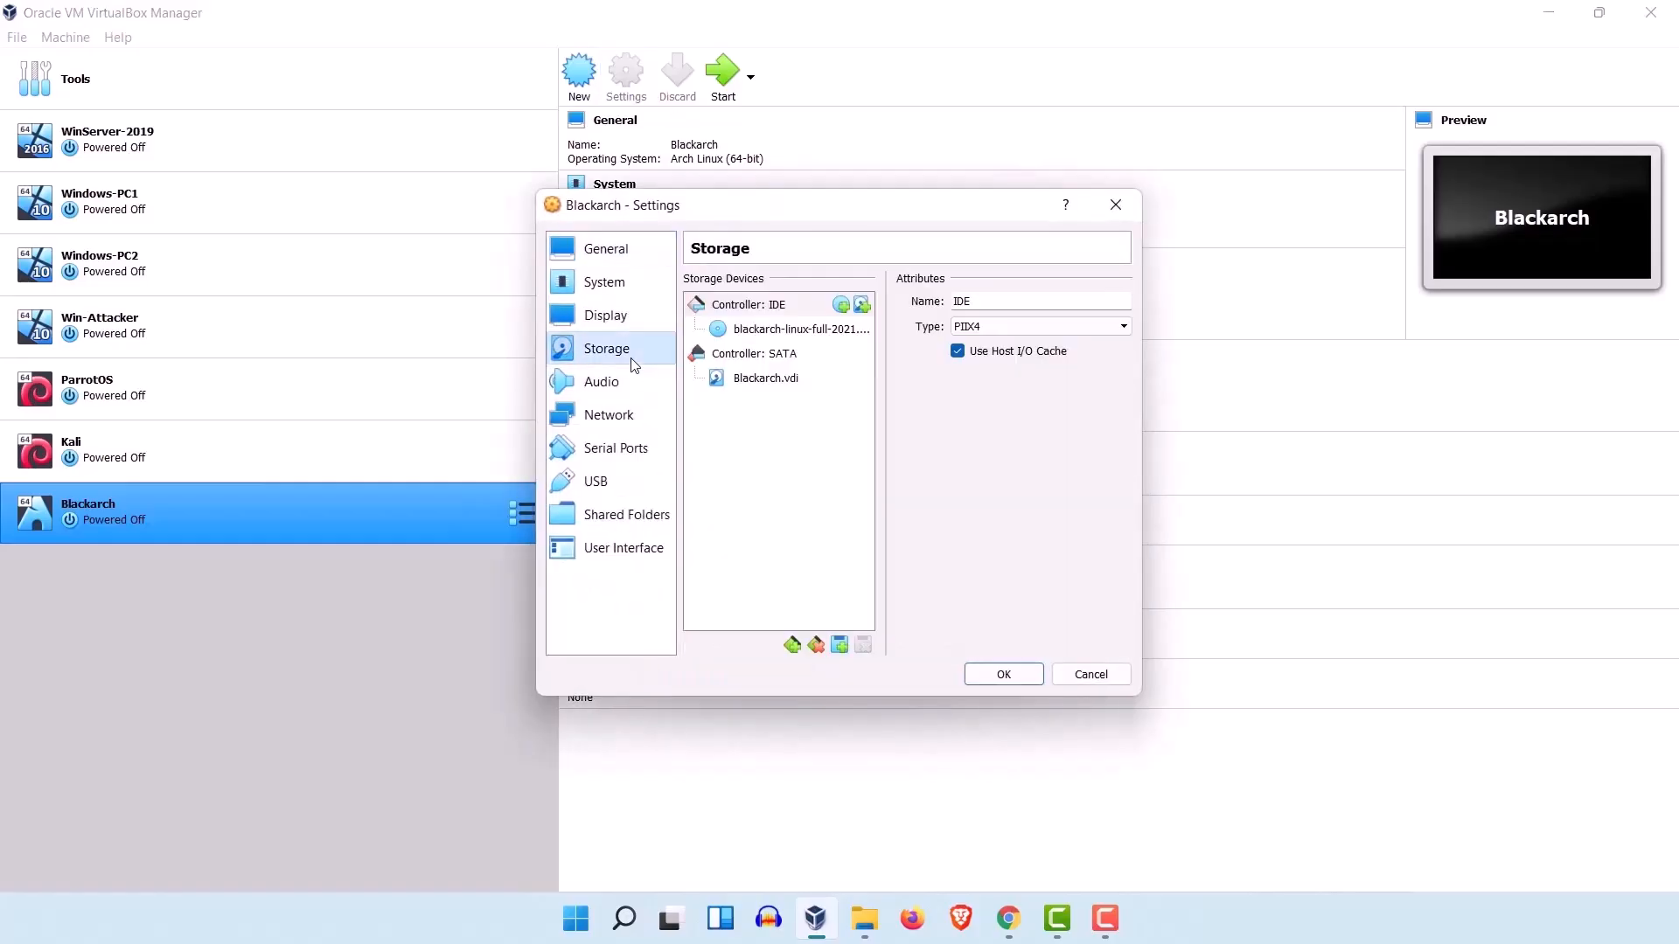
{"action": "left_click", "coordinate": [777, 329]}
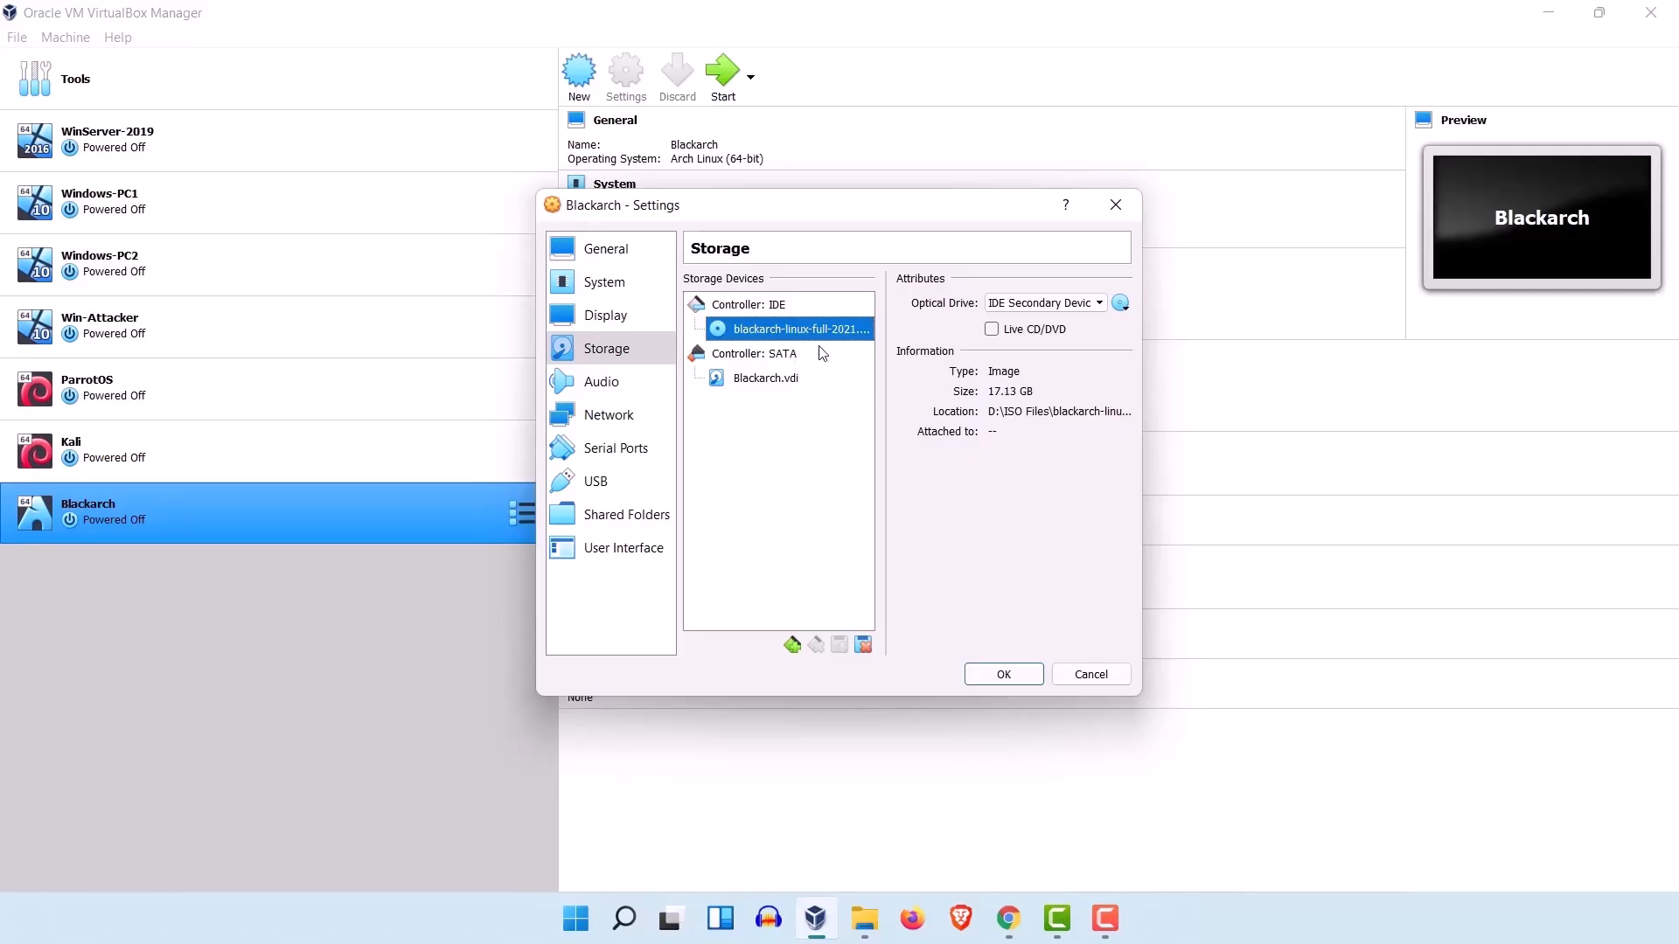
{"action": "left_click", "coordinate": [1120, 303]}
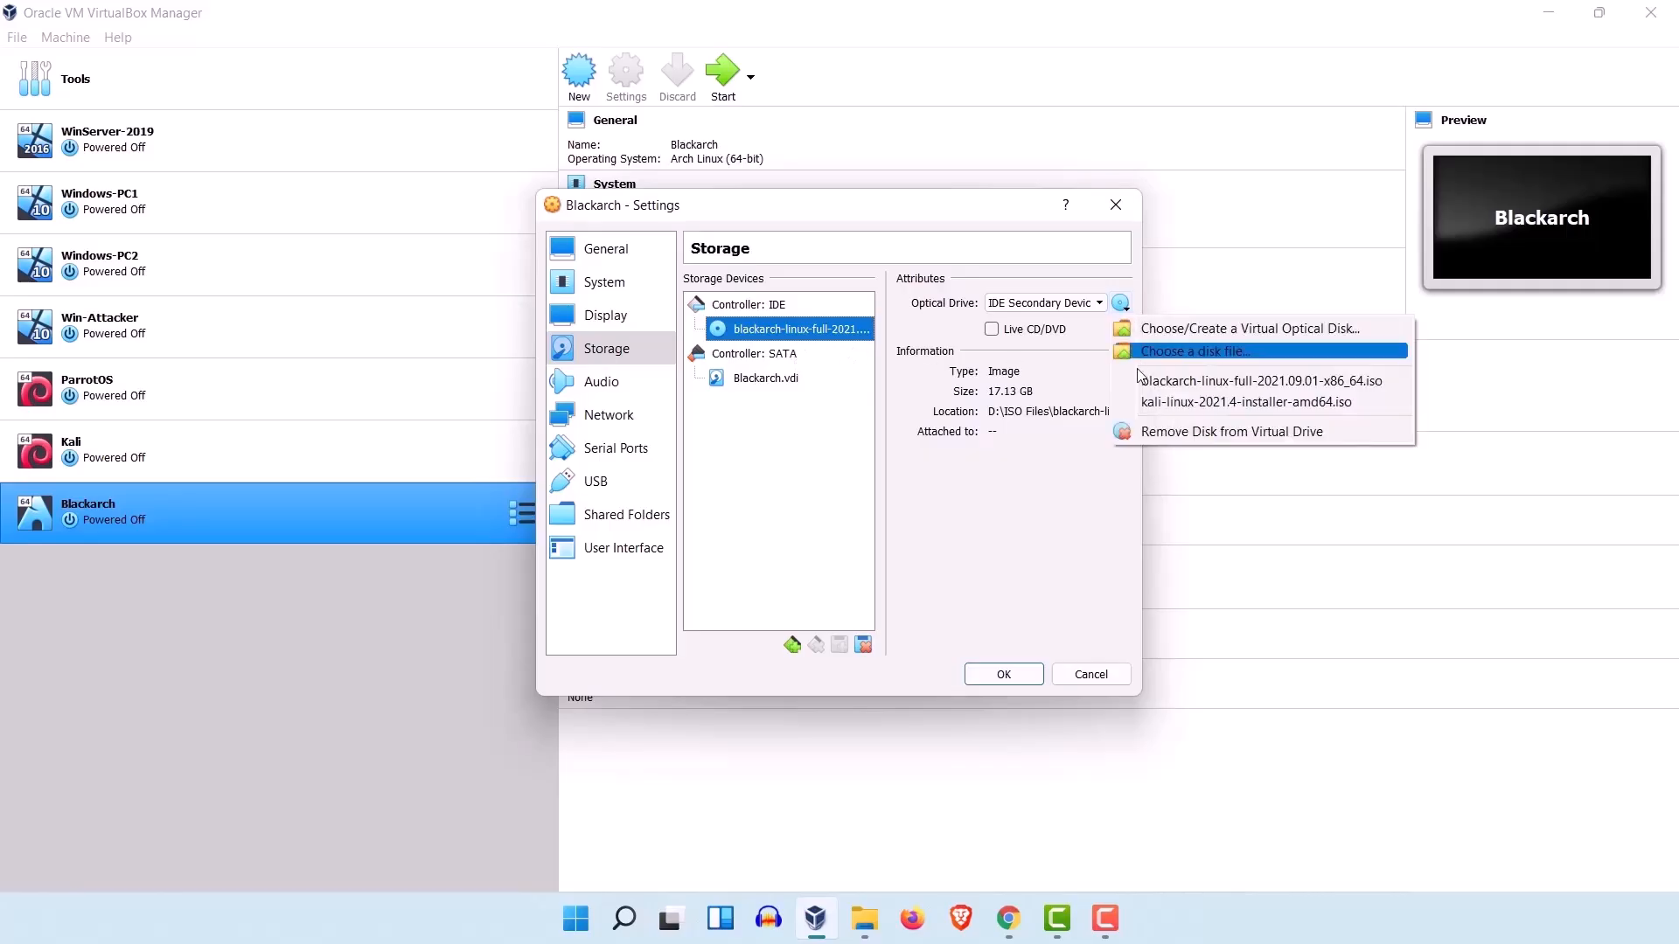
{"action": "left_click", "coordinate": [1179, 435]}
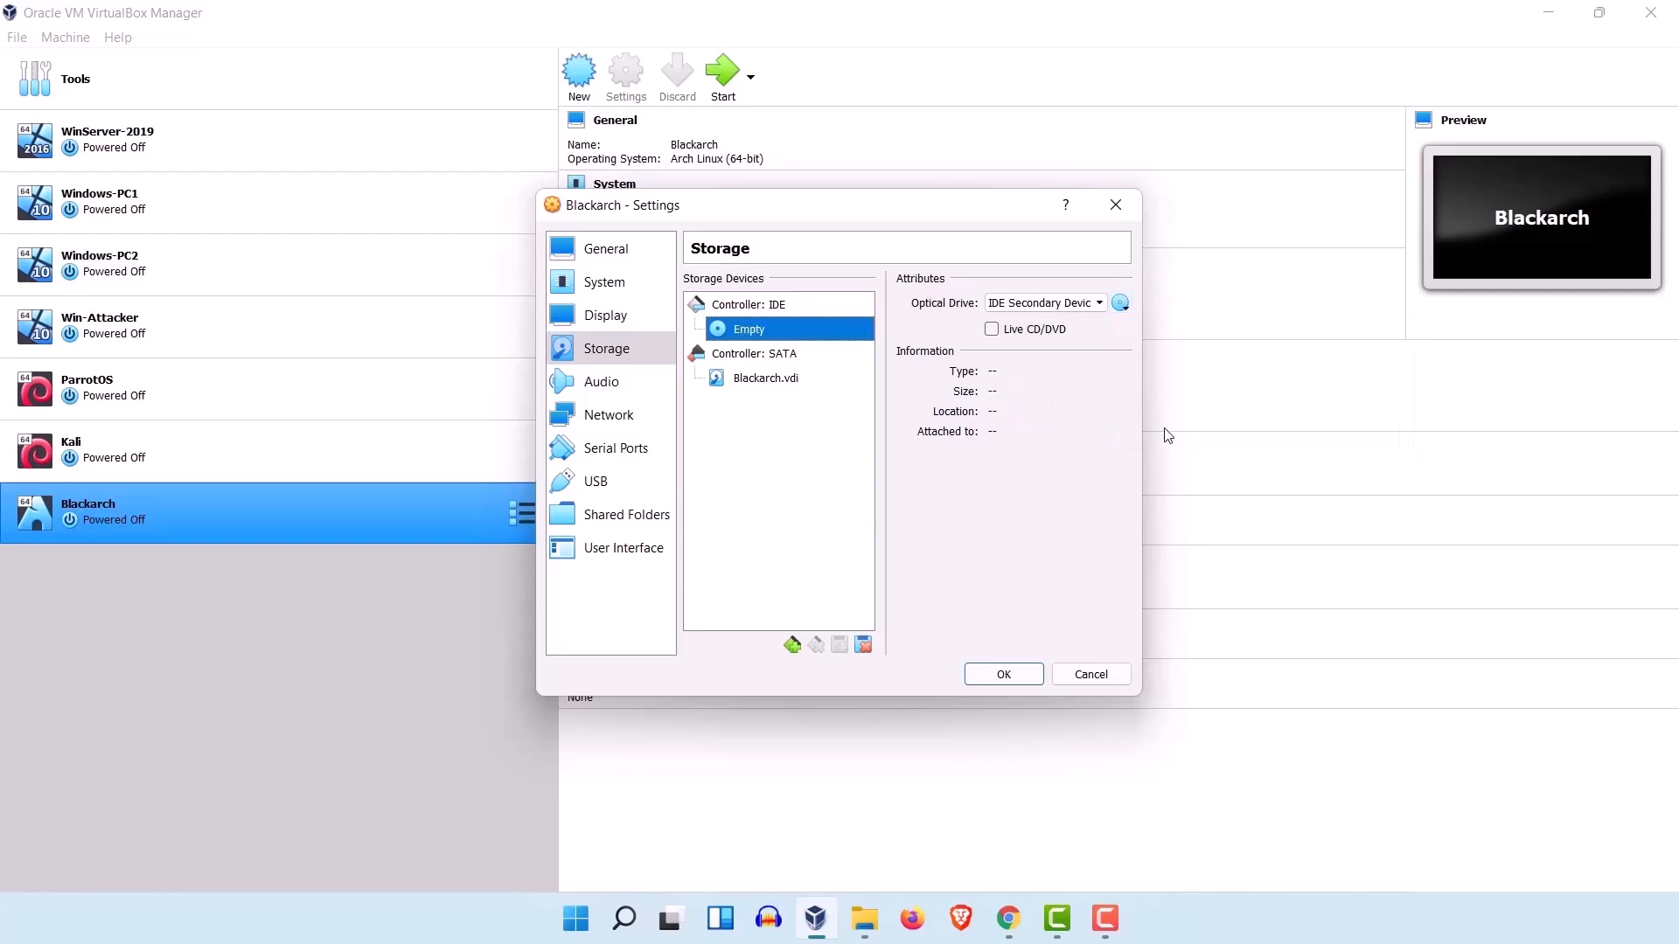
{"action": "left_click", "coordinate": [1004, 674]}
Step: Start the Blackarch virtual machine and boot the BlackArch Linux entry from GRUB
{"action": "left_click", "coordinate": [722, 79]}
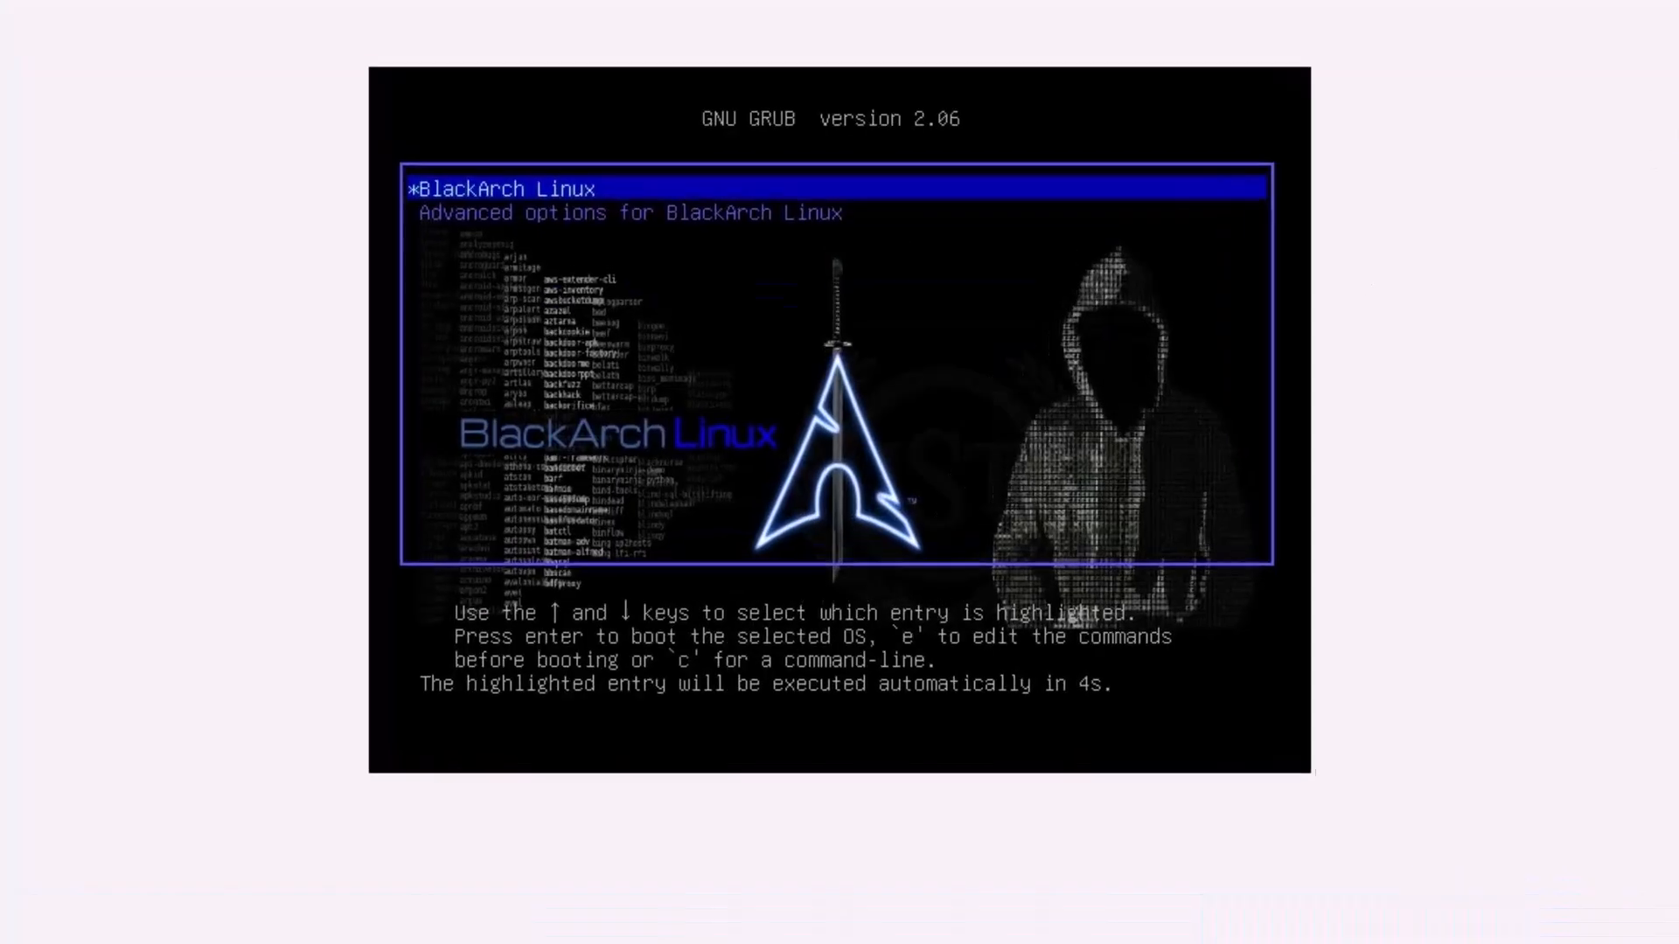
{"action": "key", "text": "Down"}
{"action": "key", "text": "Up"}
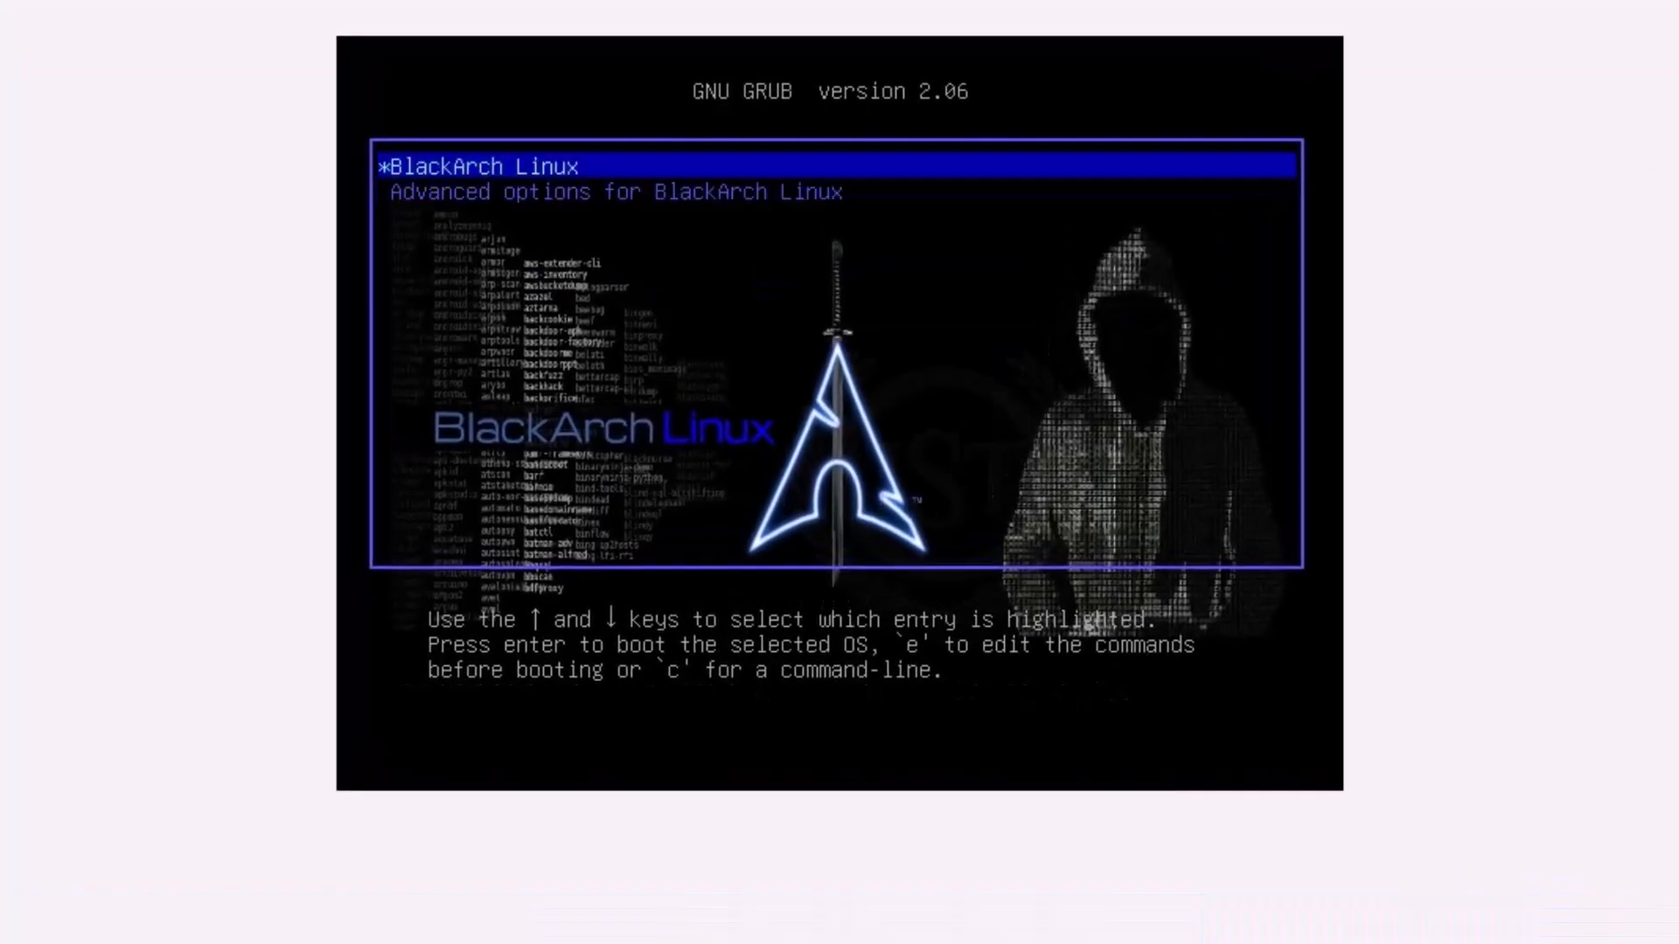
{"action": "key", "text": "Return"}
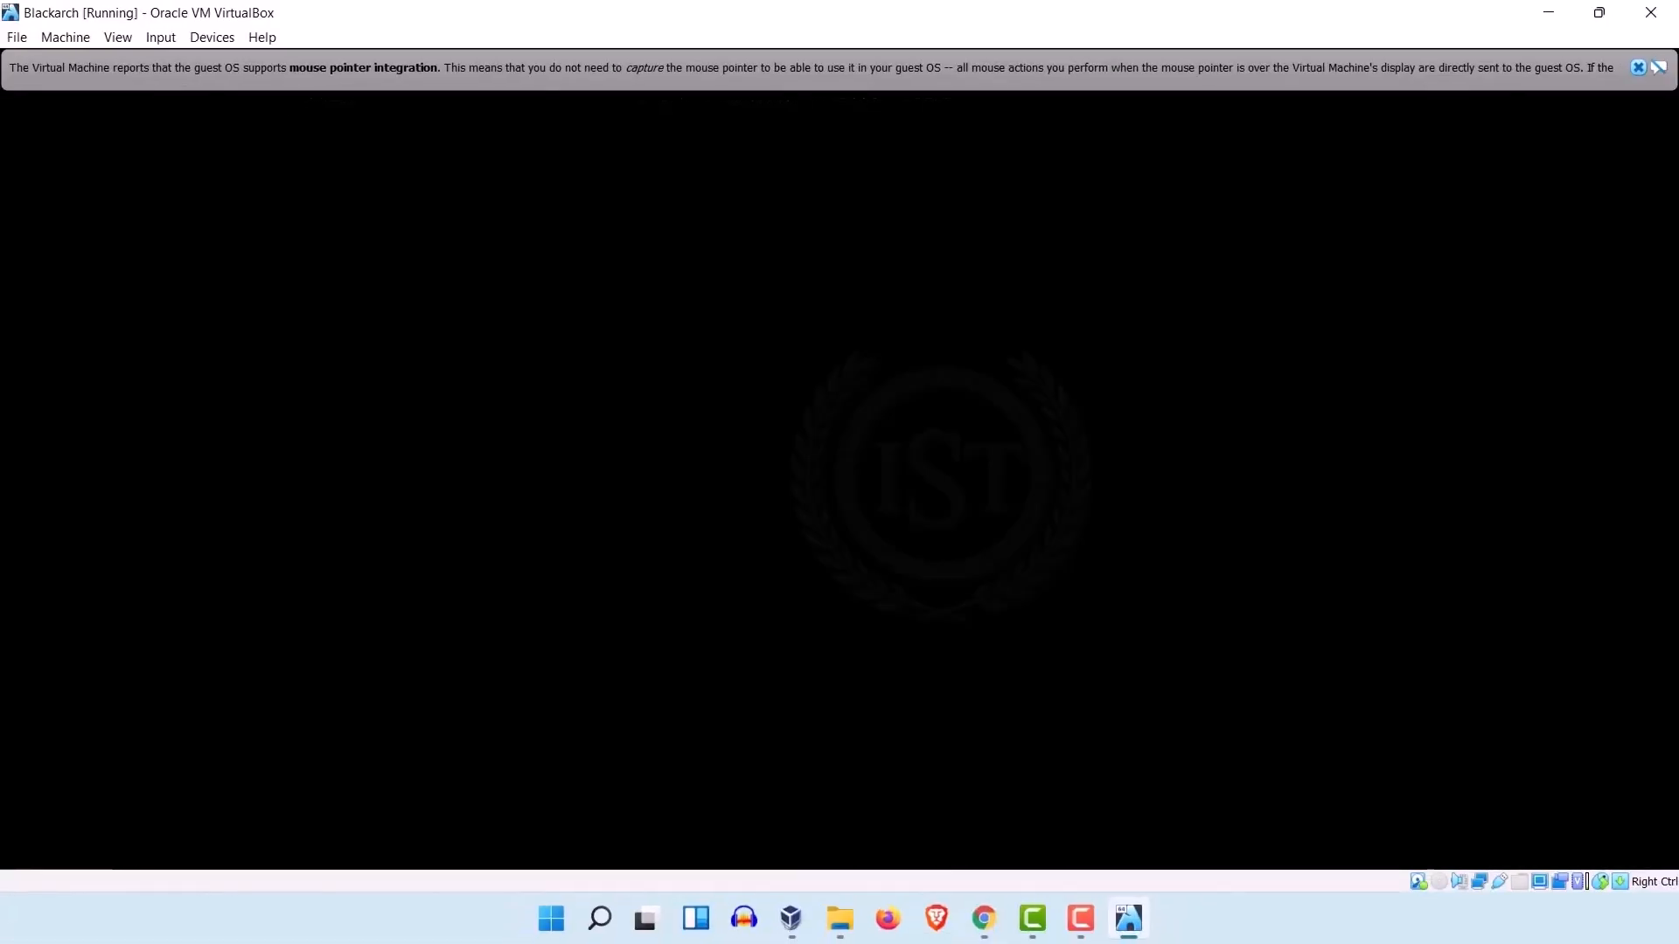
Step: Dismiss the mouse pointer integration notice and submit root as the login user
{"action": "left_click", "coordinate": [1637, 69]}
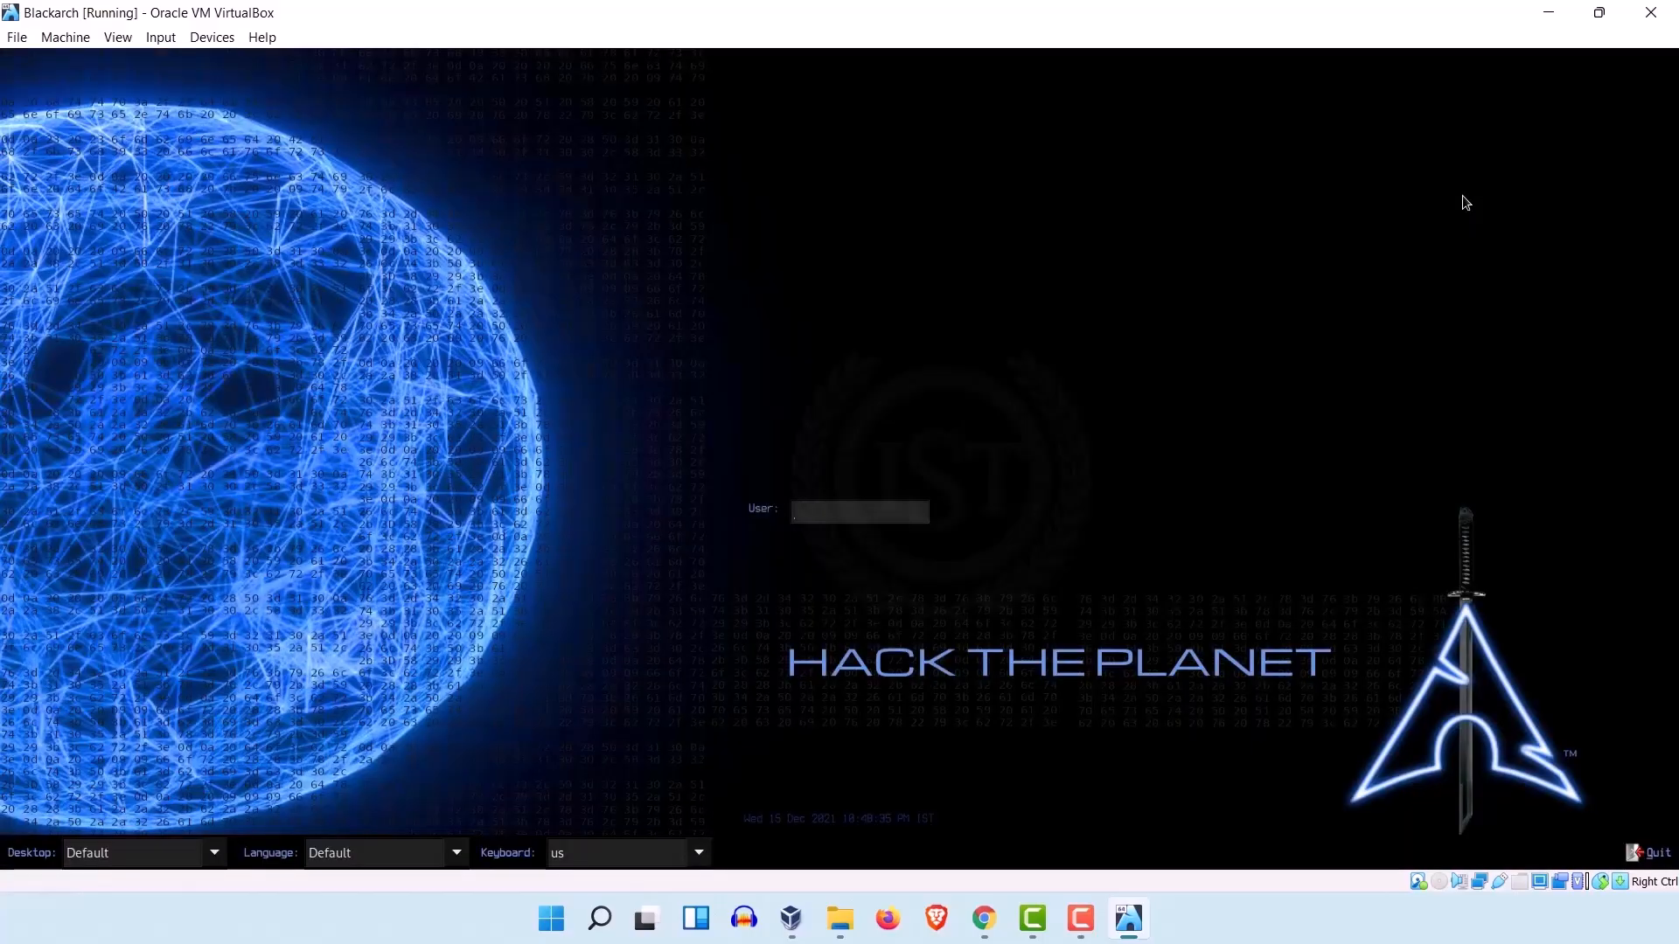
{"action": "type", "text": "root"}
{"action": "key", "text": "Return"}
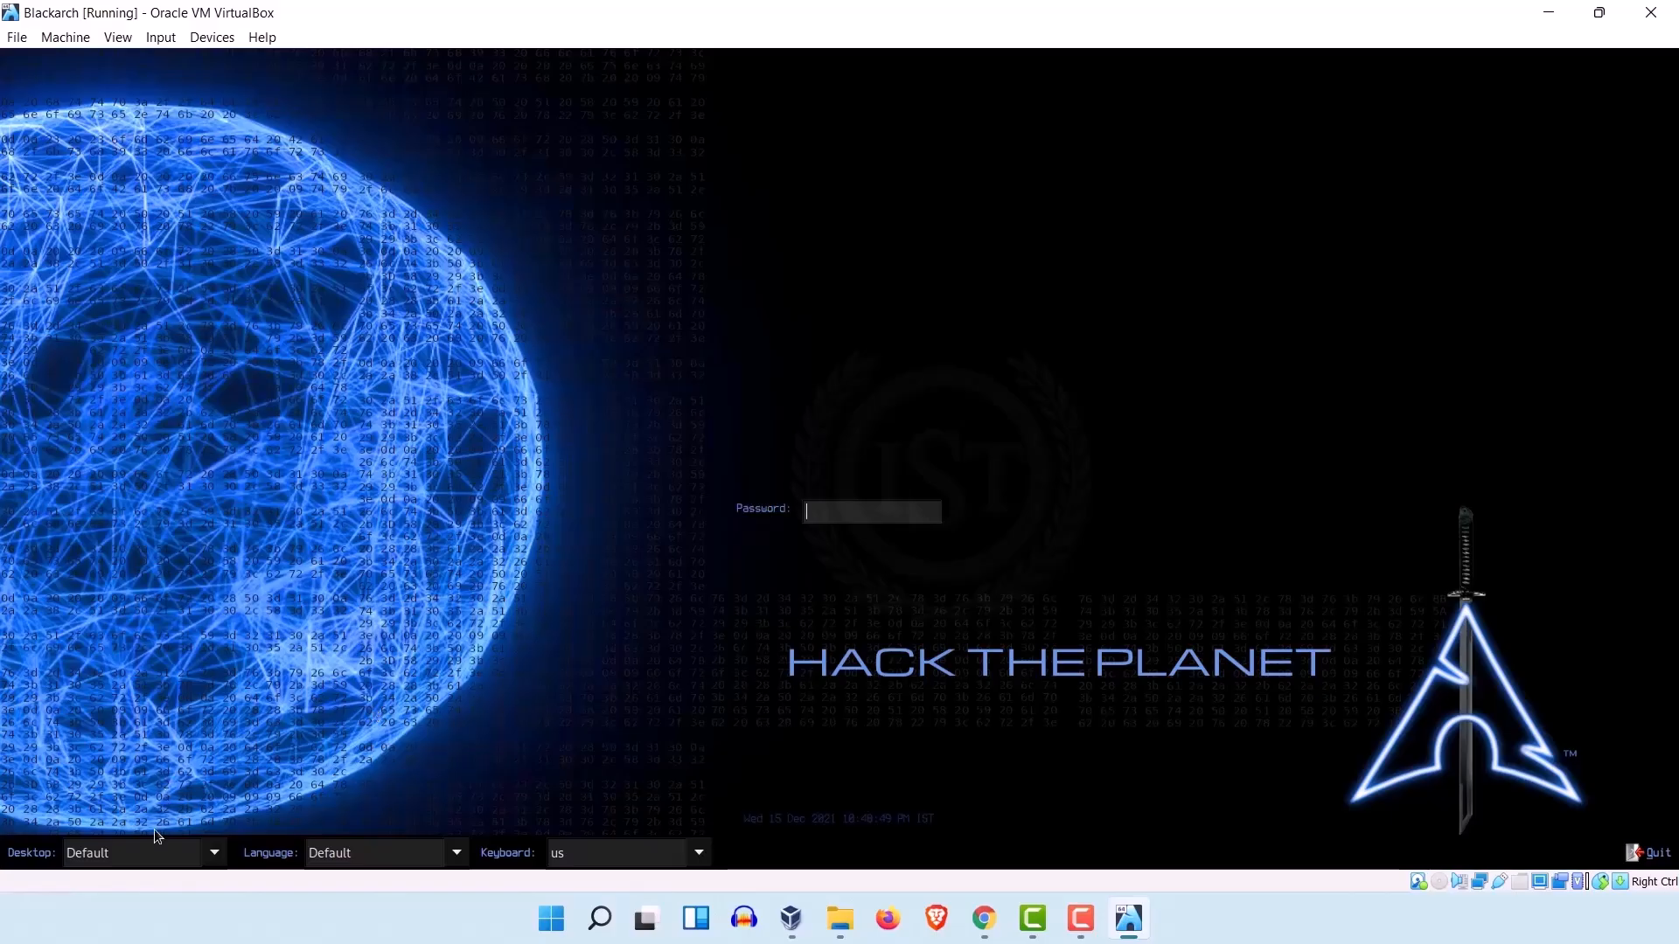
Step: Review the desktop session and language choices on the login screen, keeping Default for both
{"action": "left_click", "coordinate": [150, 851]}
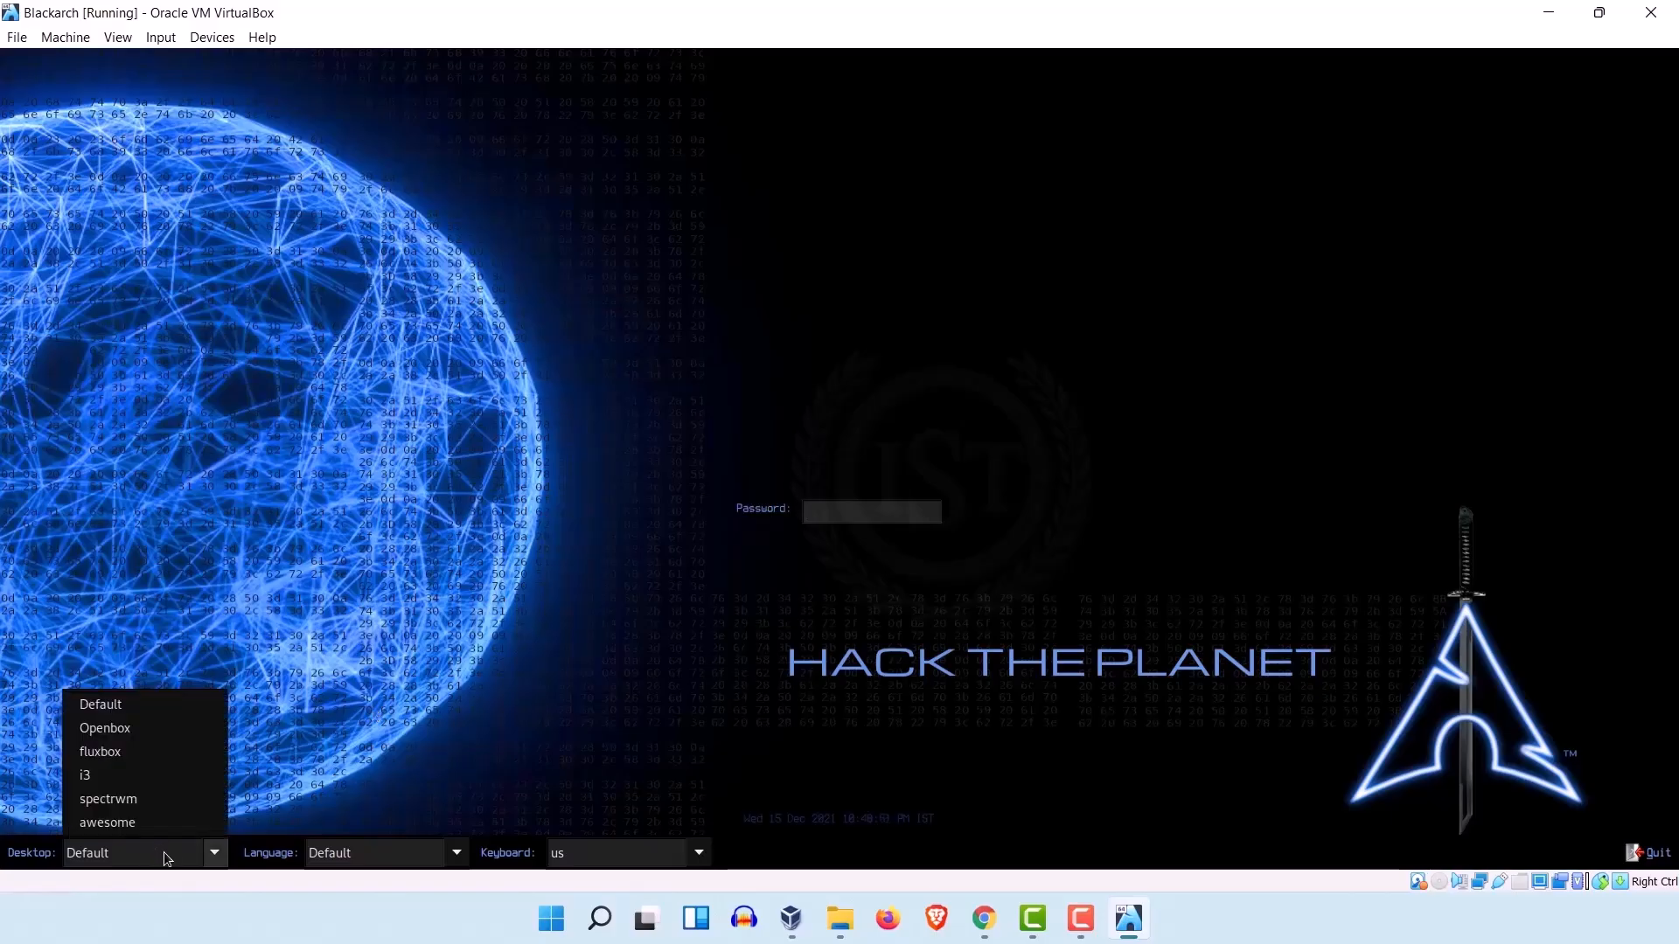
{"action": "left_click", "coordinate": [160, 705]}
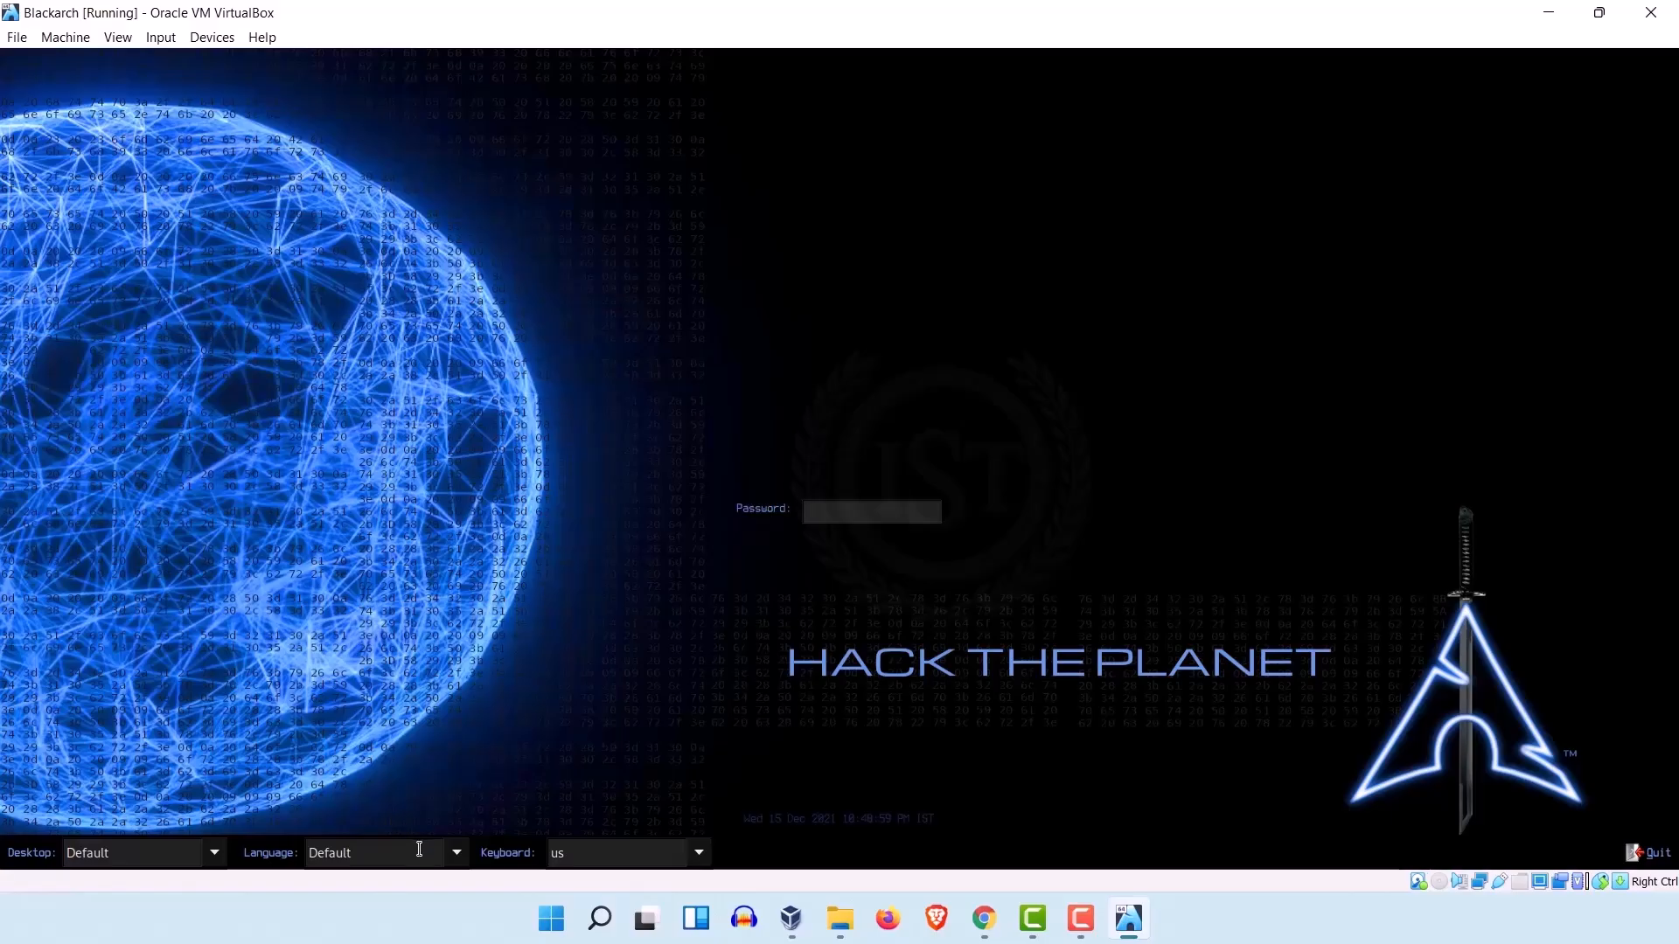
{"action": "left_click", "coordinate": [454, 857]}
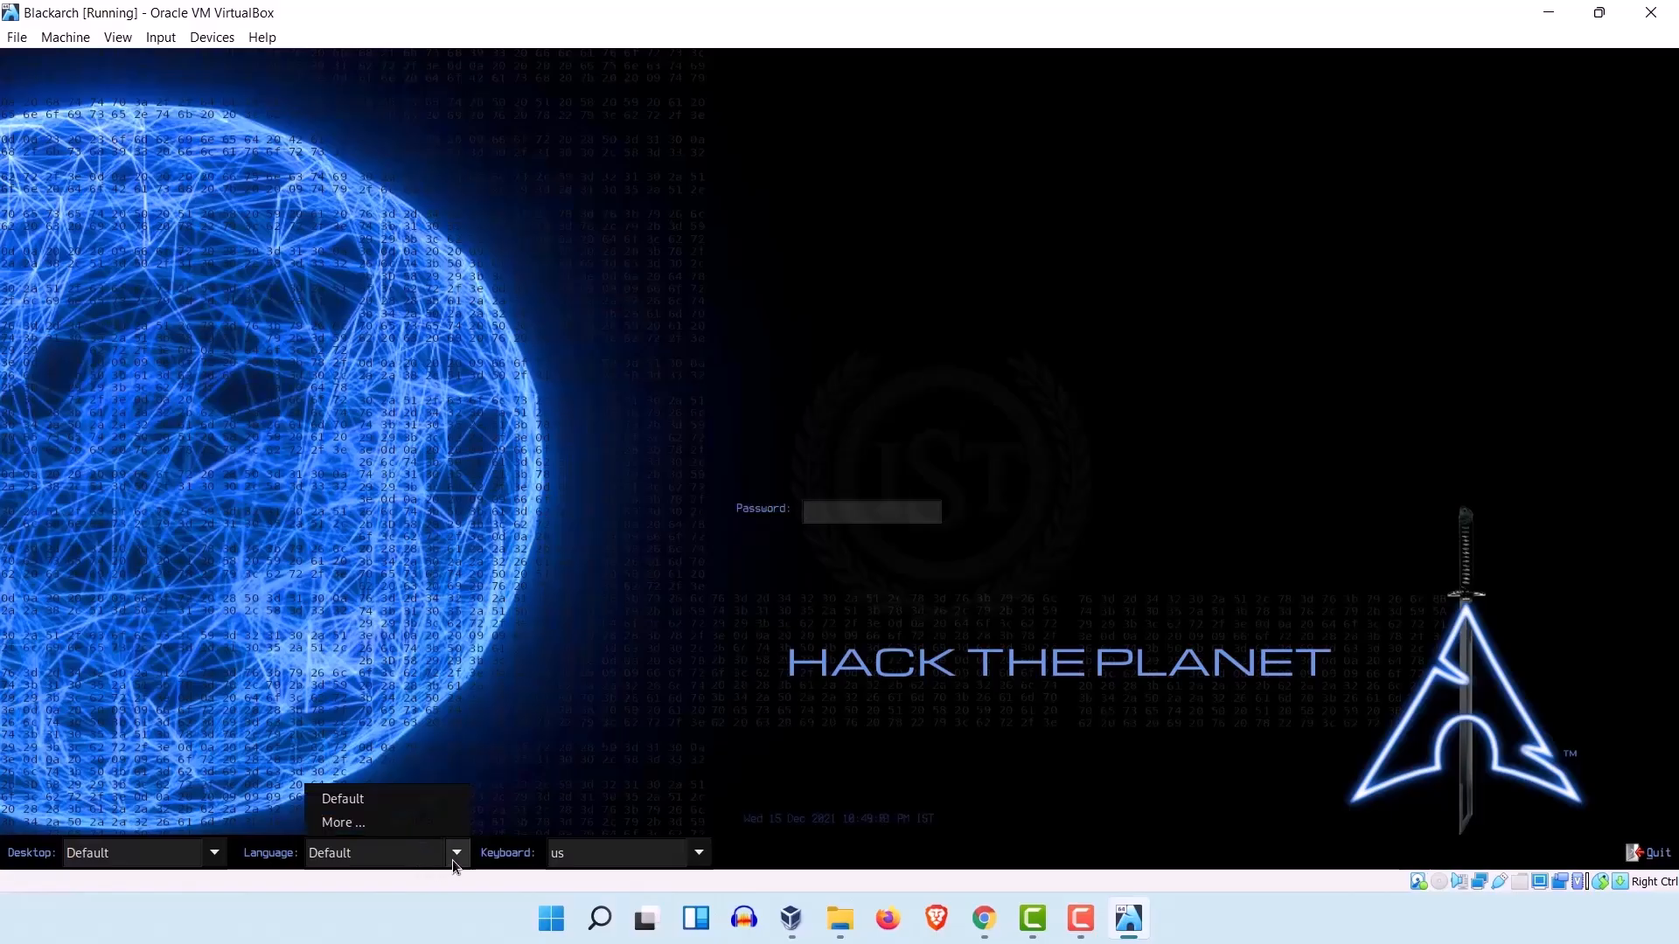
{"action": "left_click", "coordinate": [354, 854]}
{"action": "left_click", "coordinate": [357, 854]}
{"action": "left_click", "coordinate": [515, 700]}
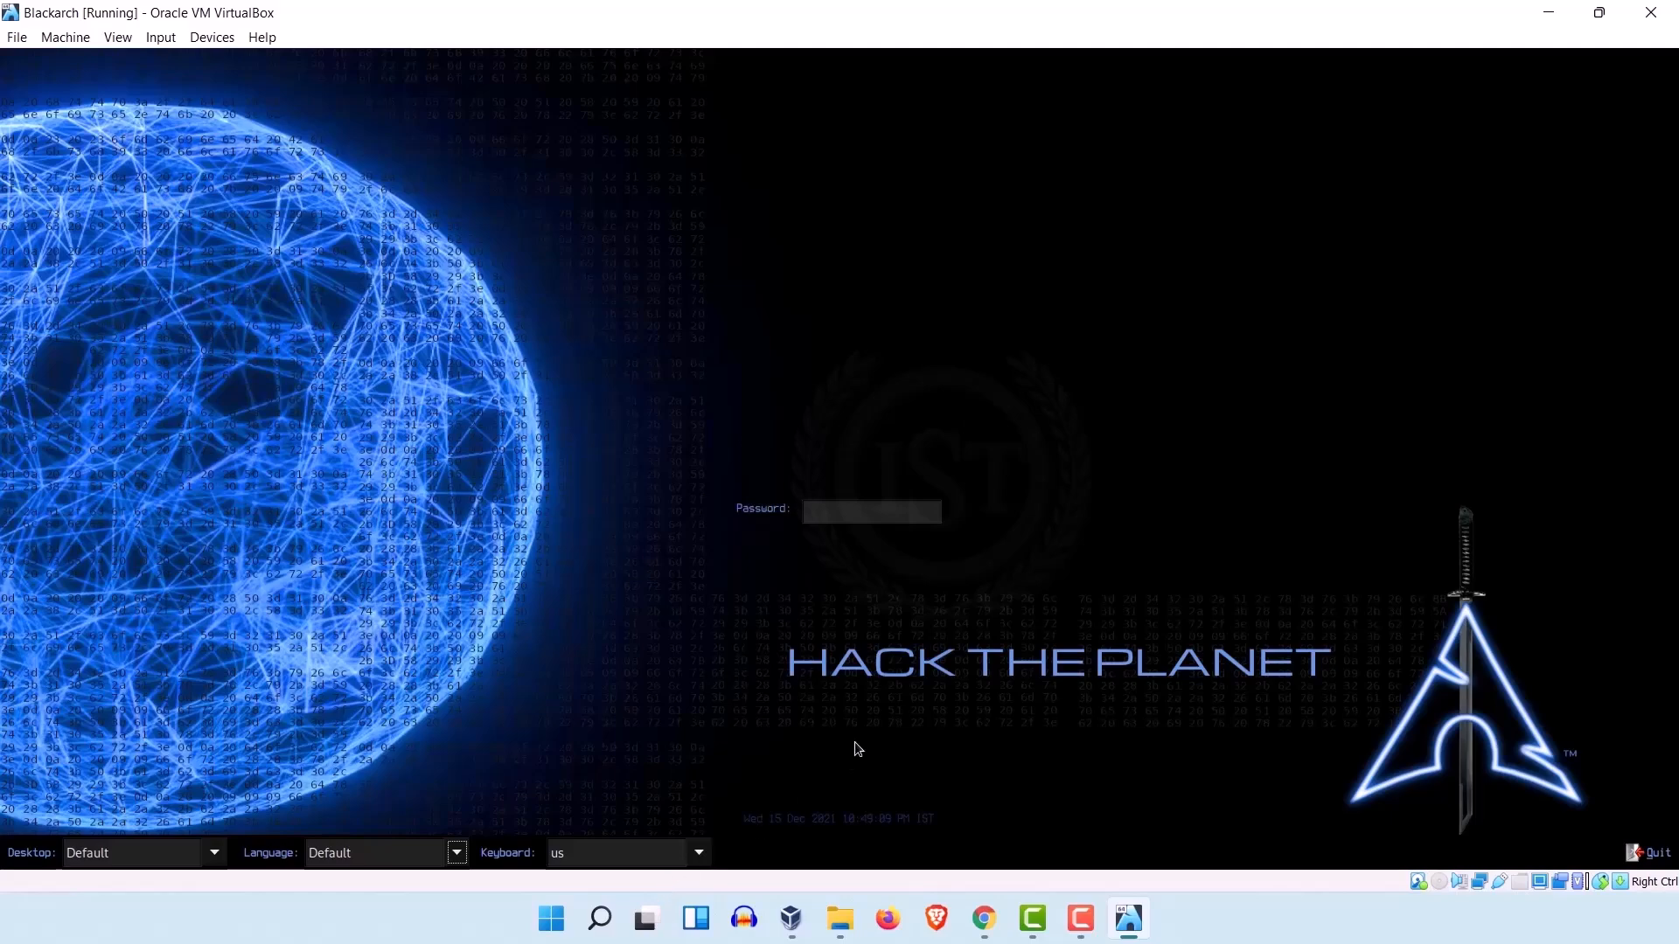
Step: Enter the root account's password and log in to the desktop
{"action": "left_click", "coordinate": [870, 519]}
{"action": "type", "text": "•••••••"}
{"action": "key", "text": "Return"}
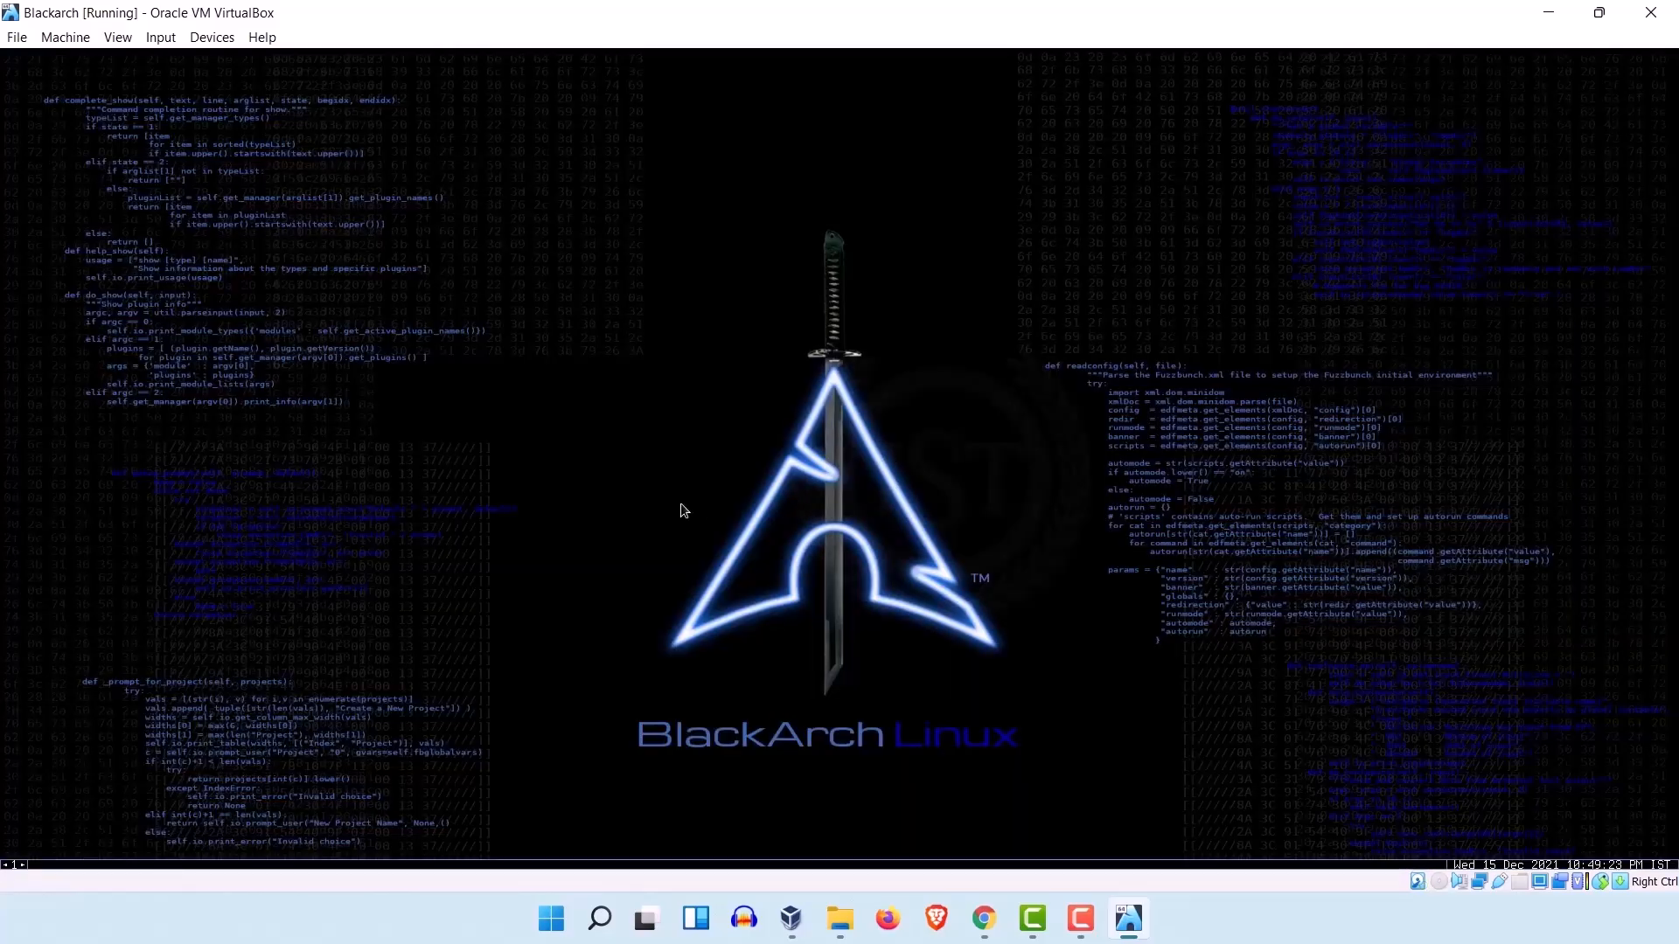
Step: Switch the Blackarch virtual machine window to full-screen mode and accept the switch notice
{"action": "left_click", "coordinate": [125, 37]}
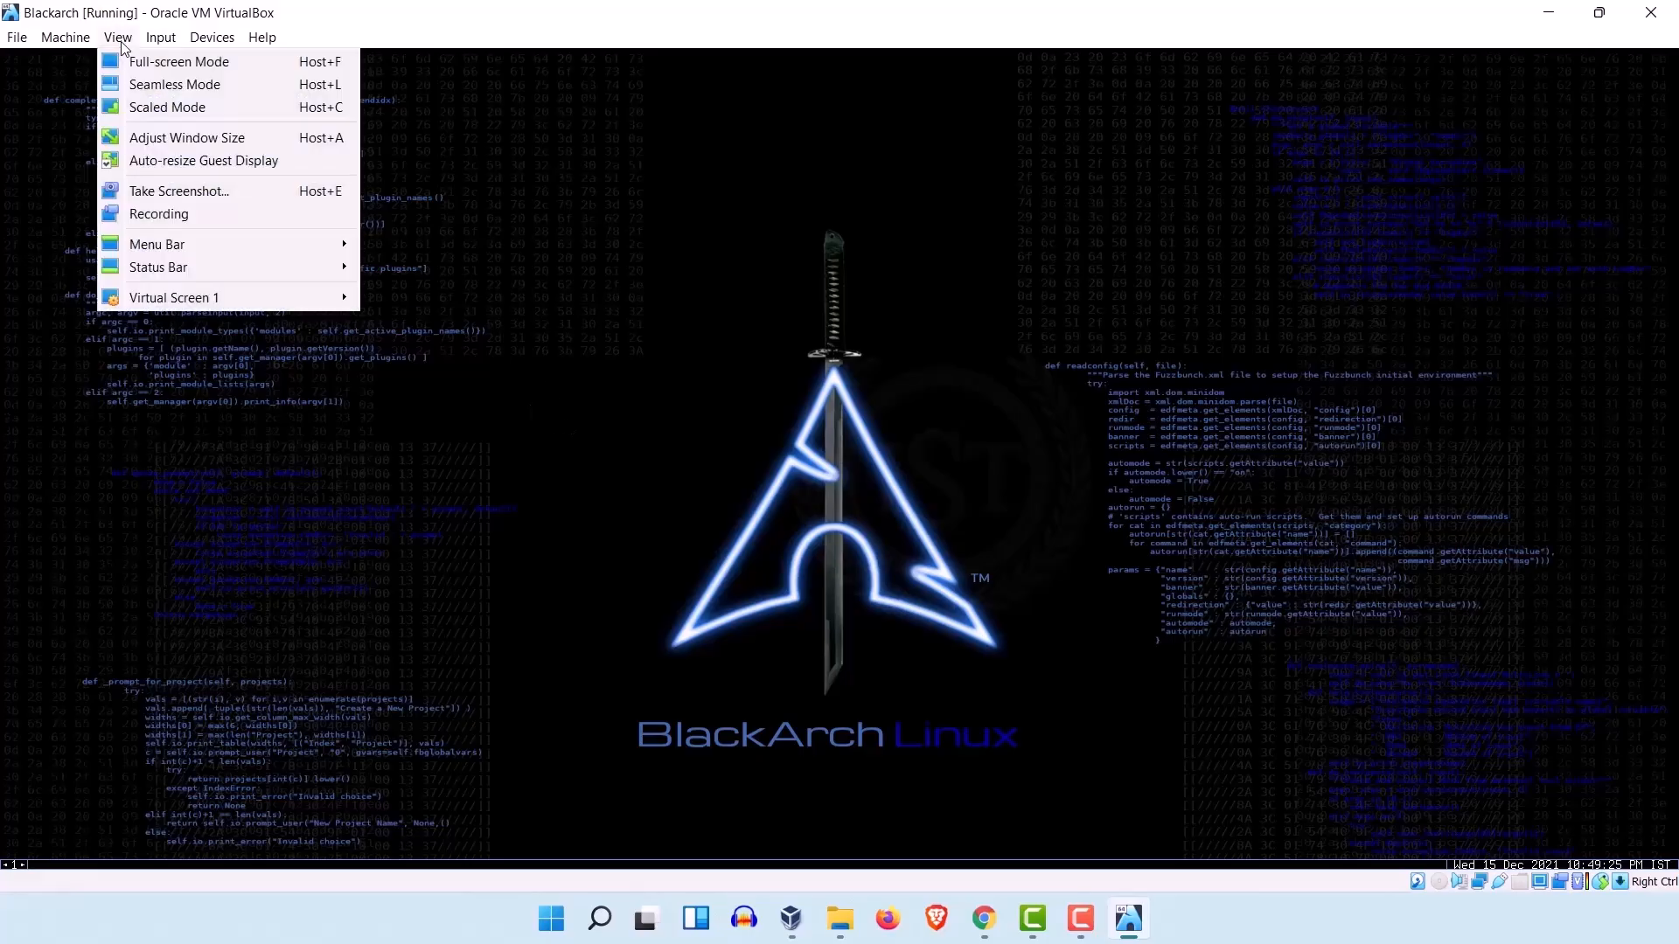
{"action": "left_click", "coordinate": [138, 69]}
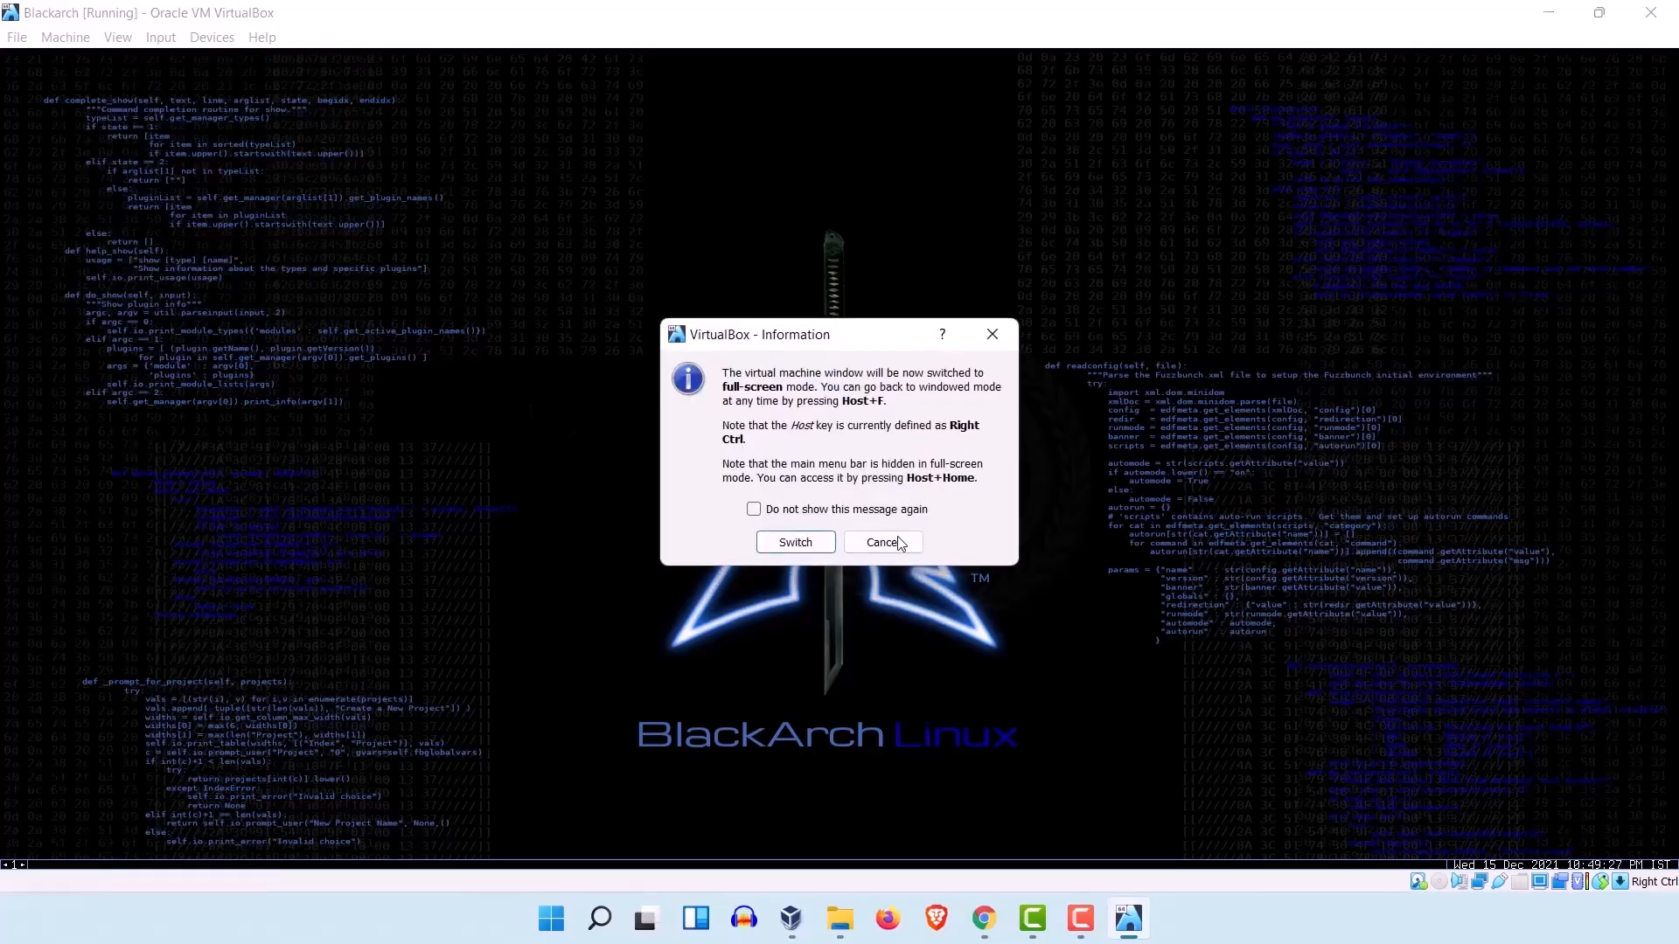
{"action": "left_click", "coordinate": [801, 537]}
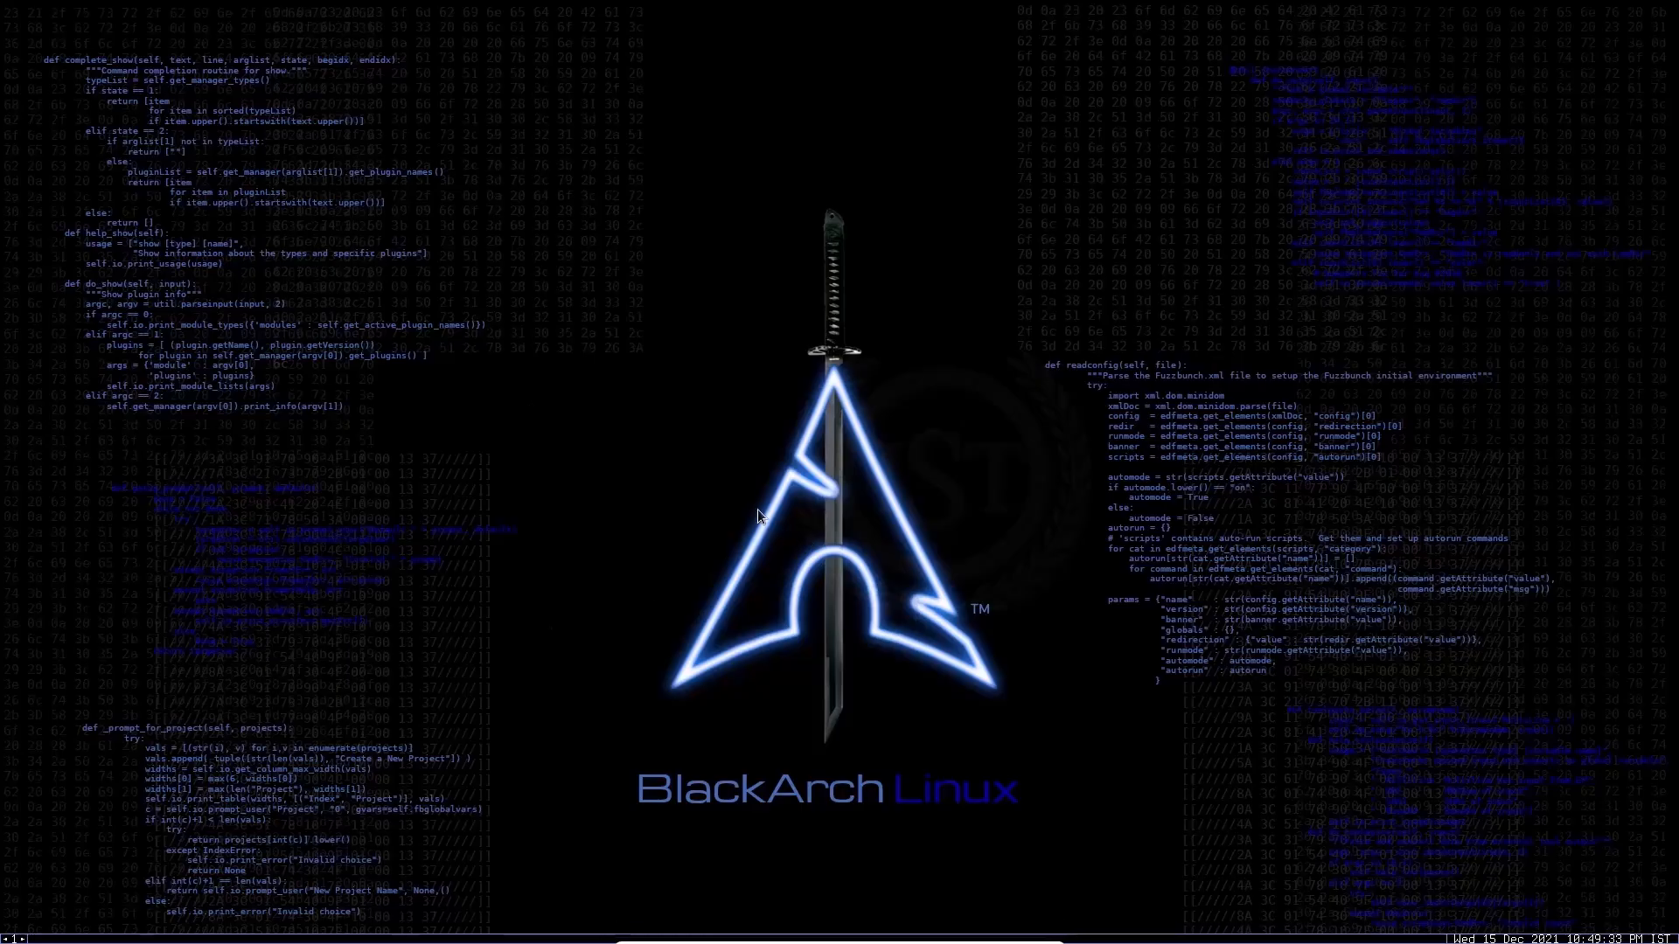
Step: Launch Firefox from the blackarch desktop menu, move its window toward the middle of the desktop, and load google.com
{"action": "right_click", "coordinate": [602, 369]}
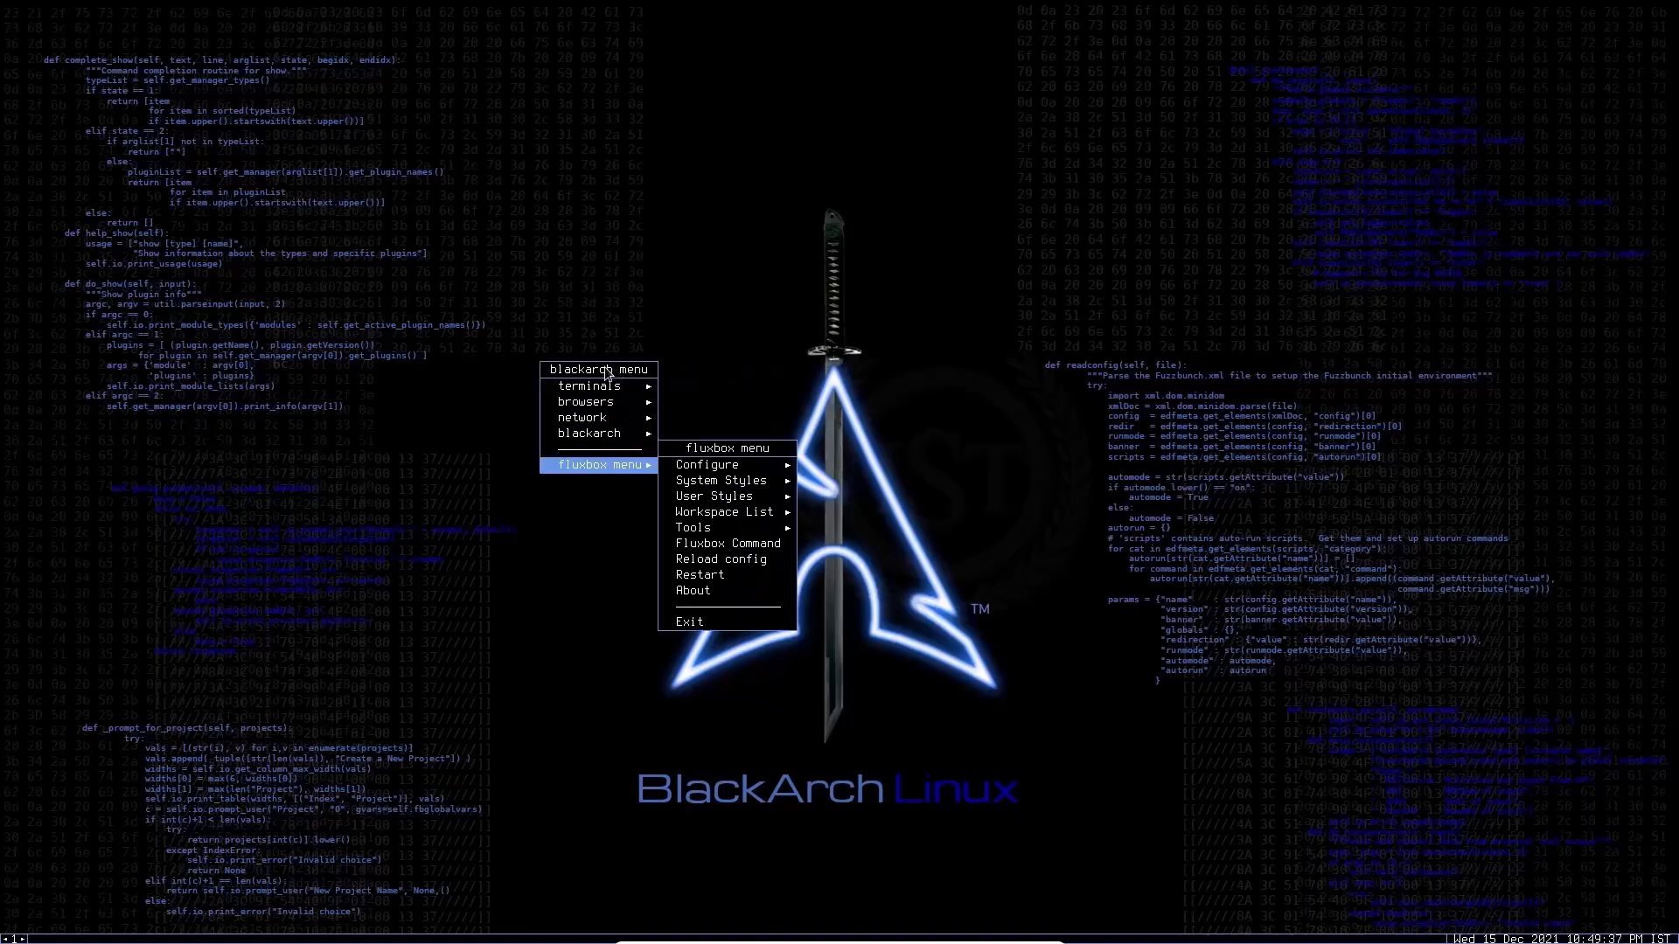
{"action": "mouse_move", "coordinate": [610, 404]}
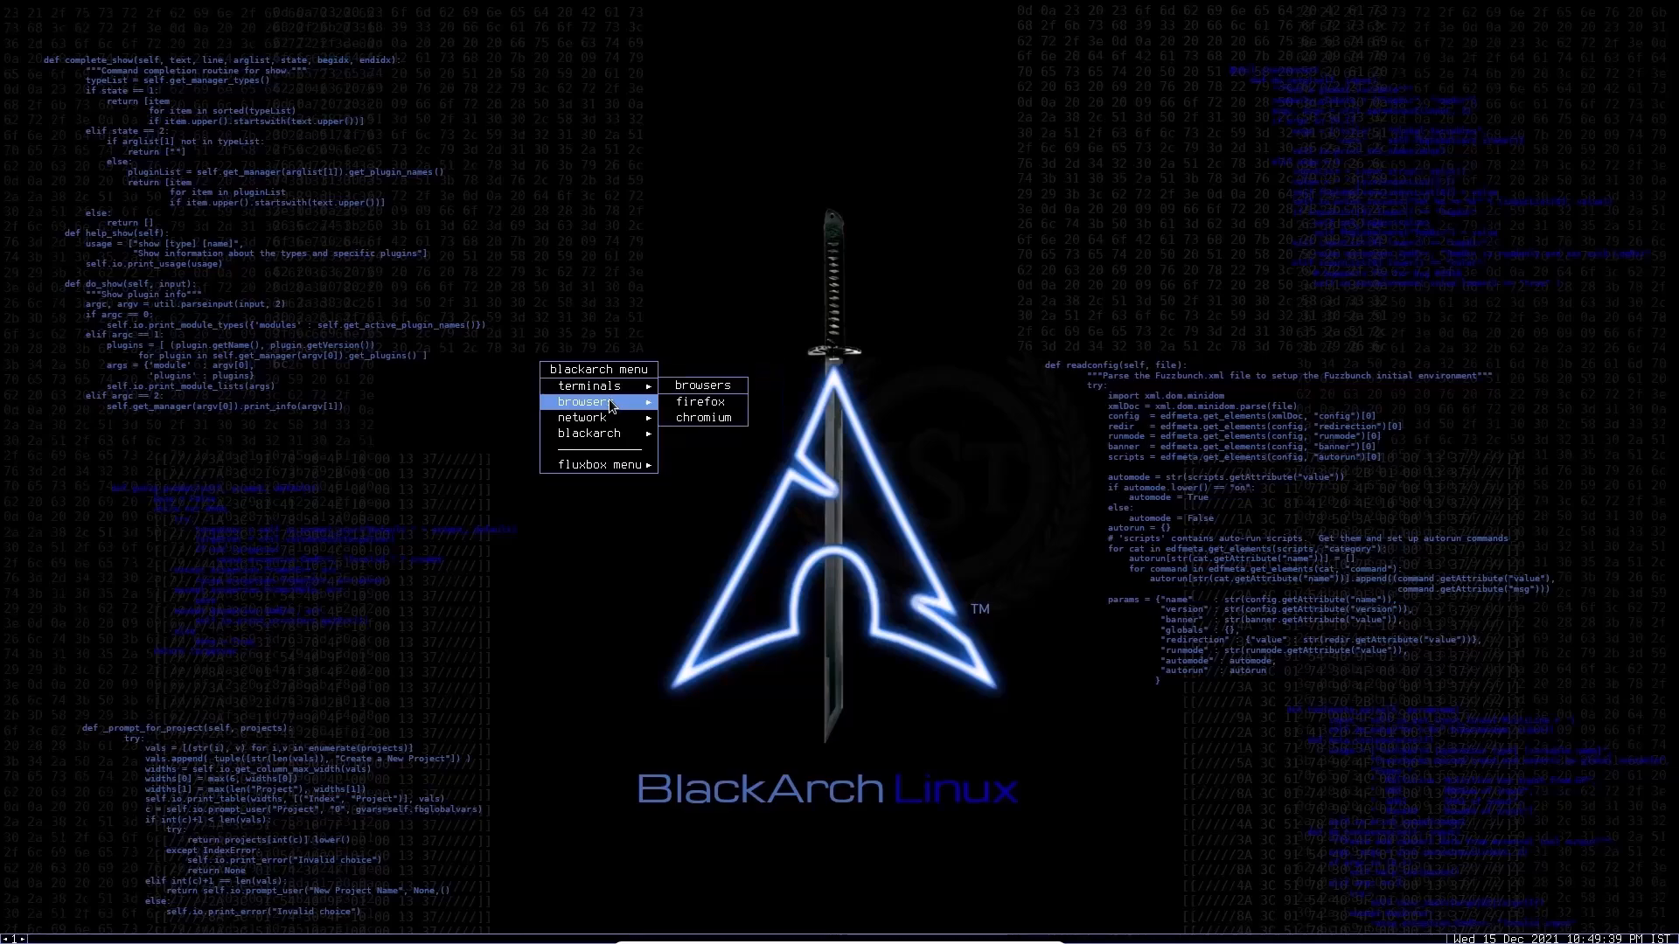
{"action": "left_click", "coordinate": [701, 404]}
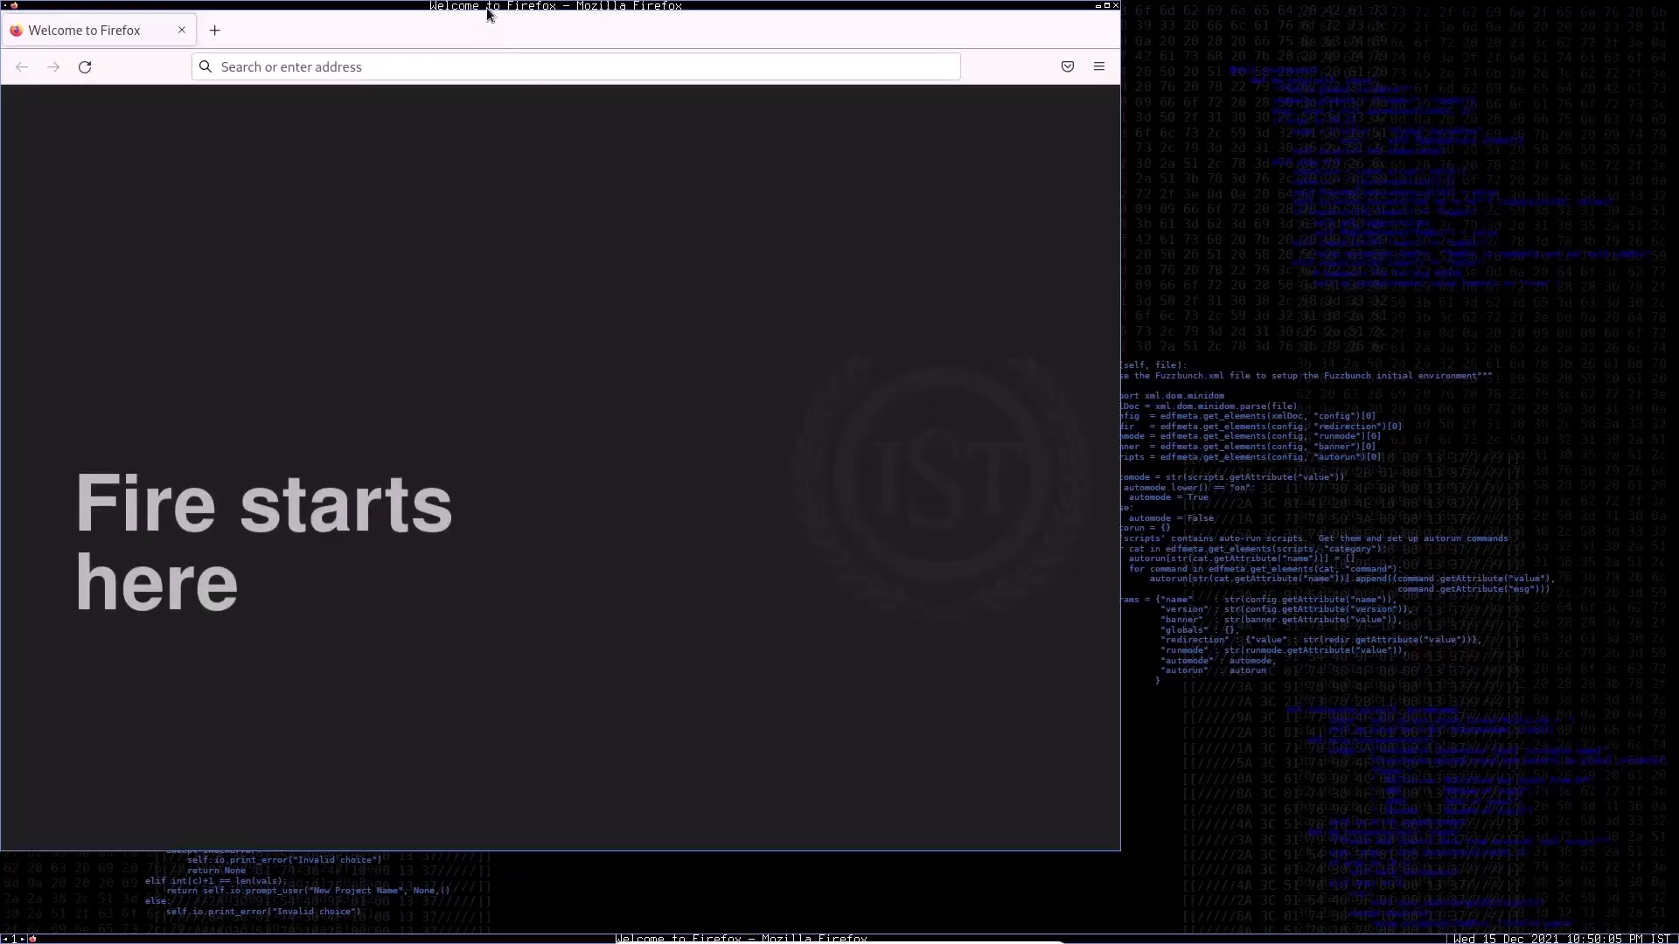
{"action": "left_click_drag", "start_coordinate": [508, 9], "coordinate": [860, 97]}
{"action": "left_click", "coordinate": [753, 152]}
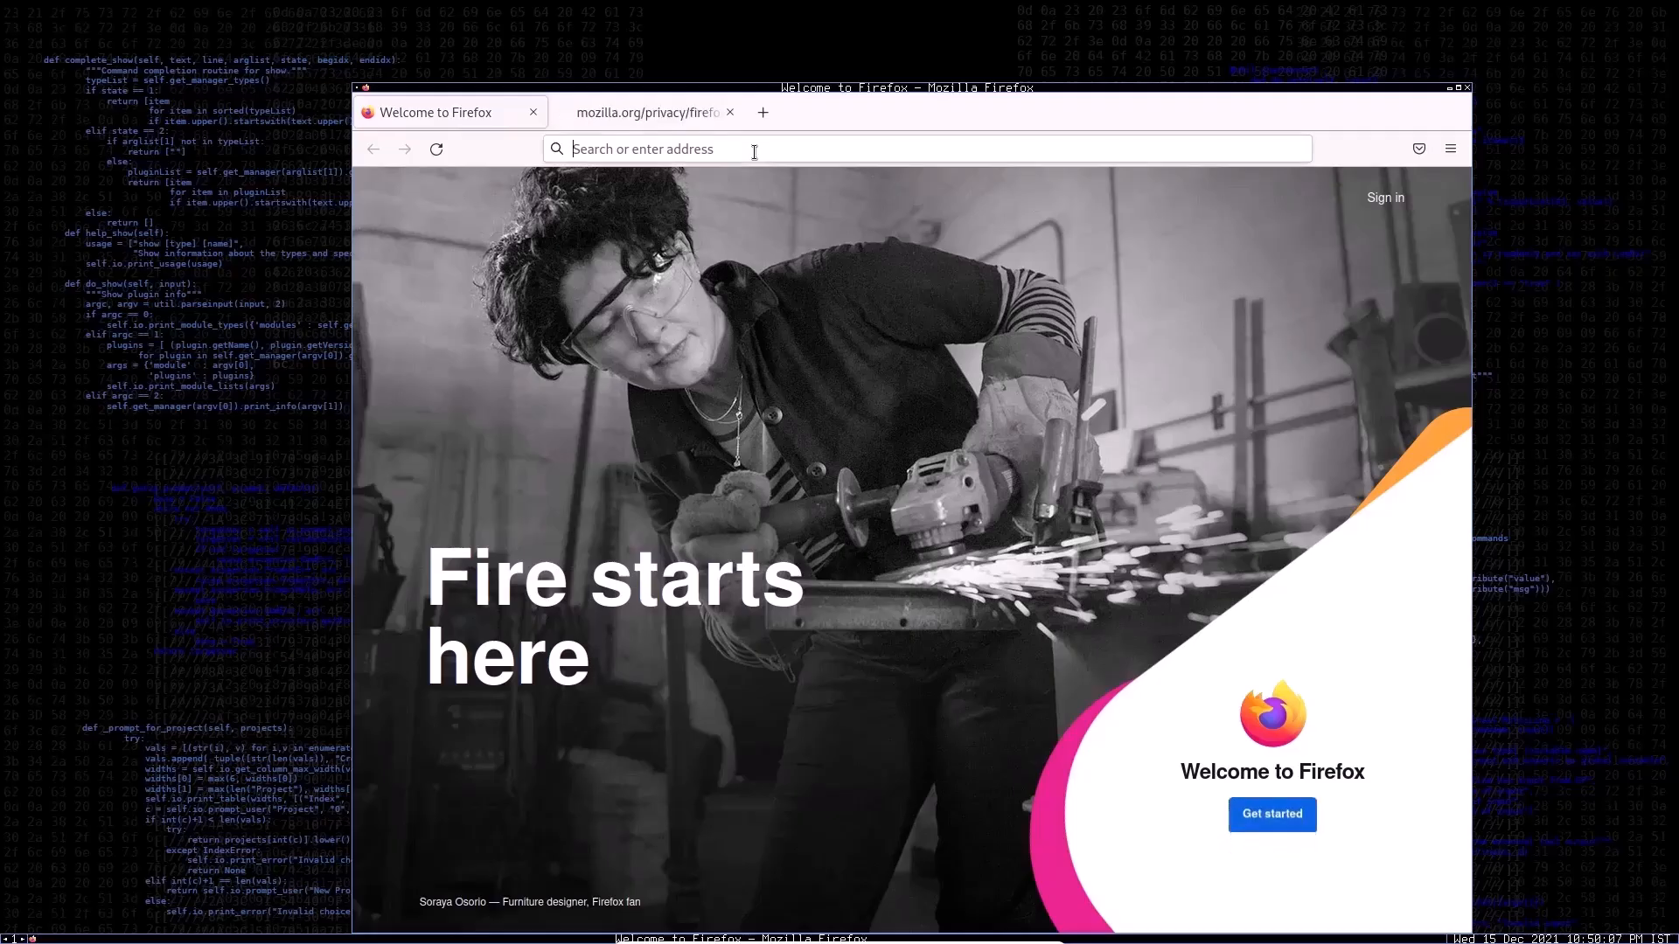
{"action": "type", "text": "google.com"}
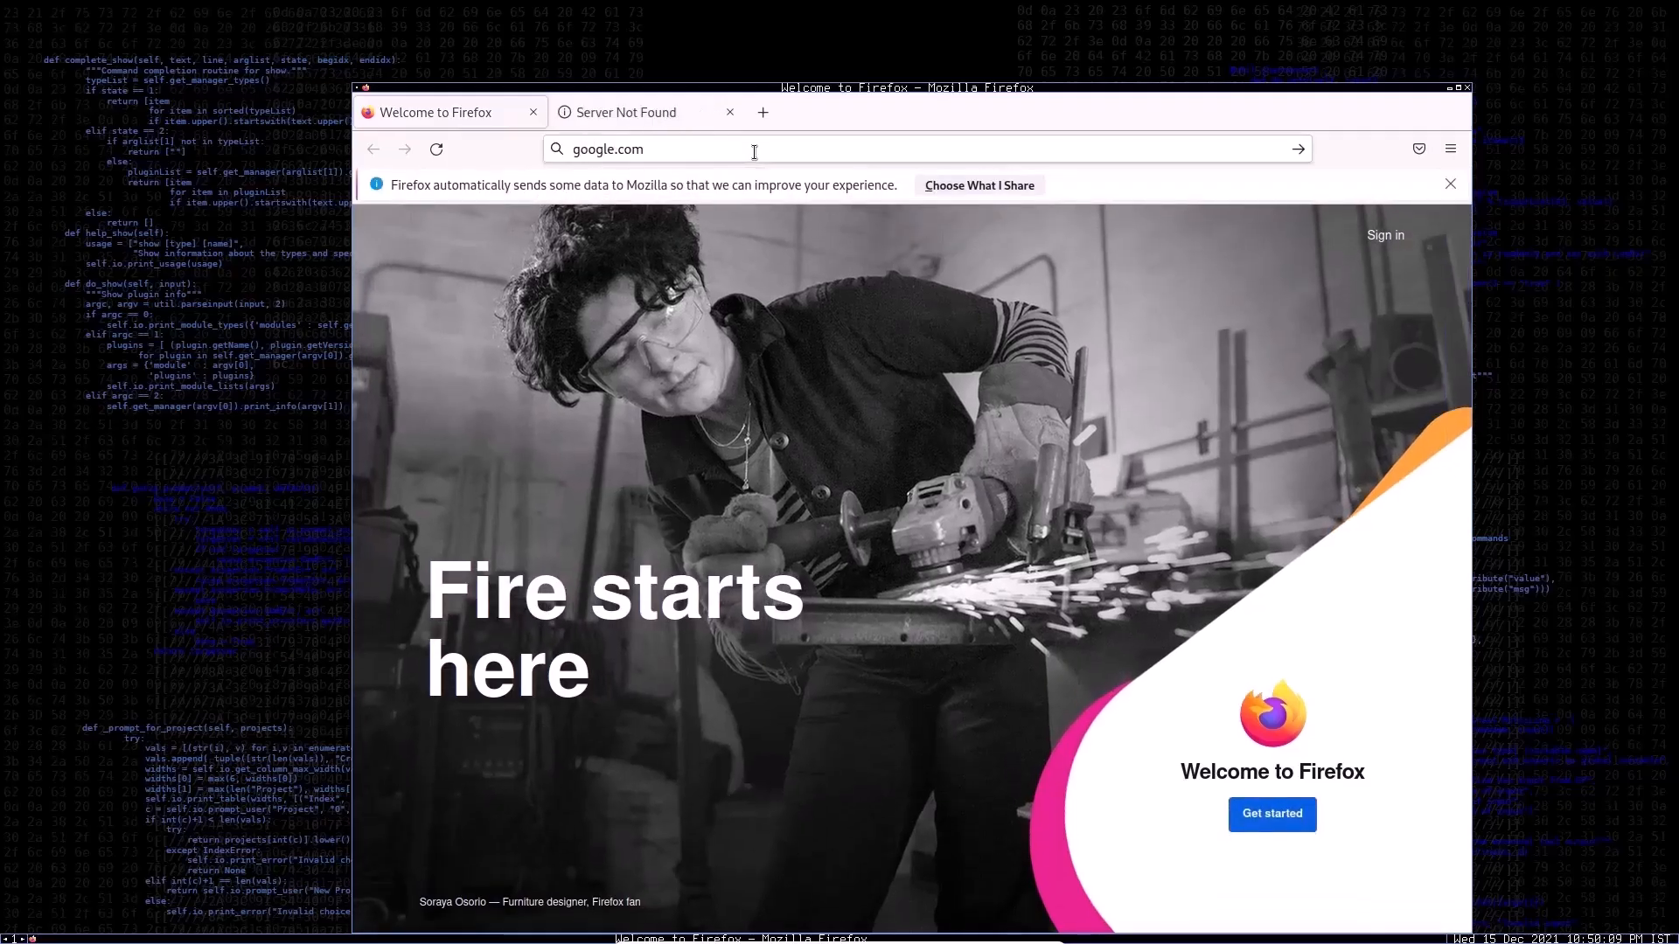
{"action": "key", "text": "Return"}
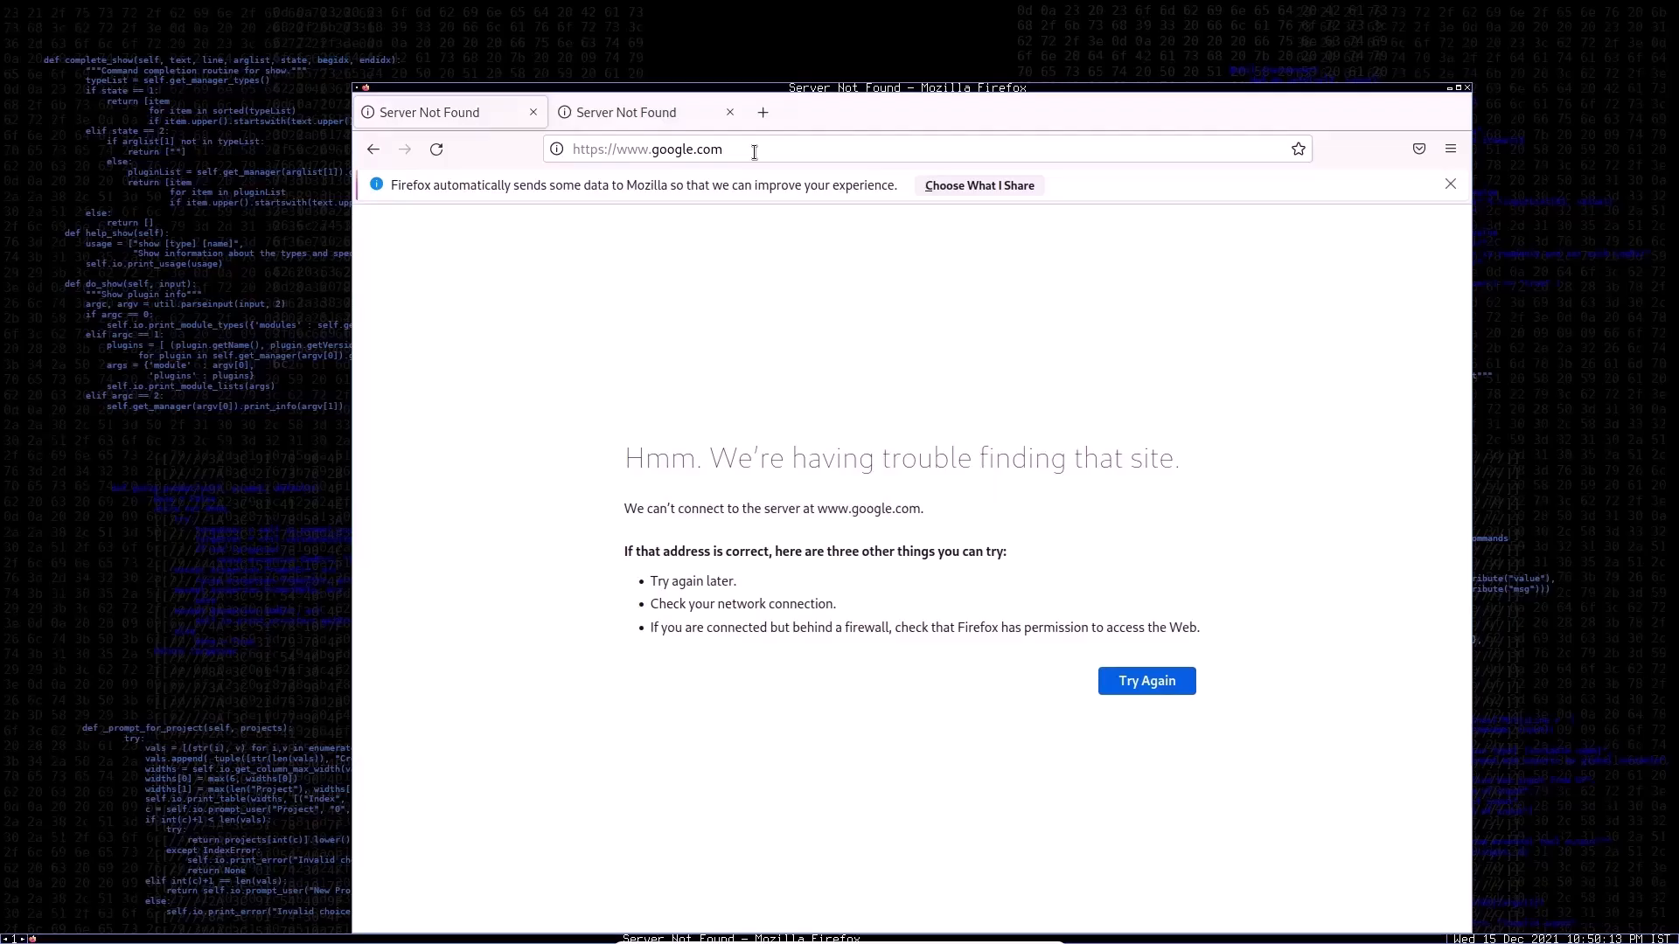
Step: Close the extra browser tab, try the suggested facebook.com site, and close Firefox
{"action": "left_click", "coordinate": [729, 111]}
{"action": "left_click", "coordinate": [709, 149]}
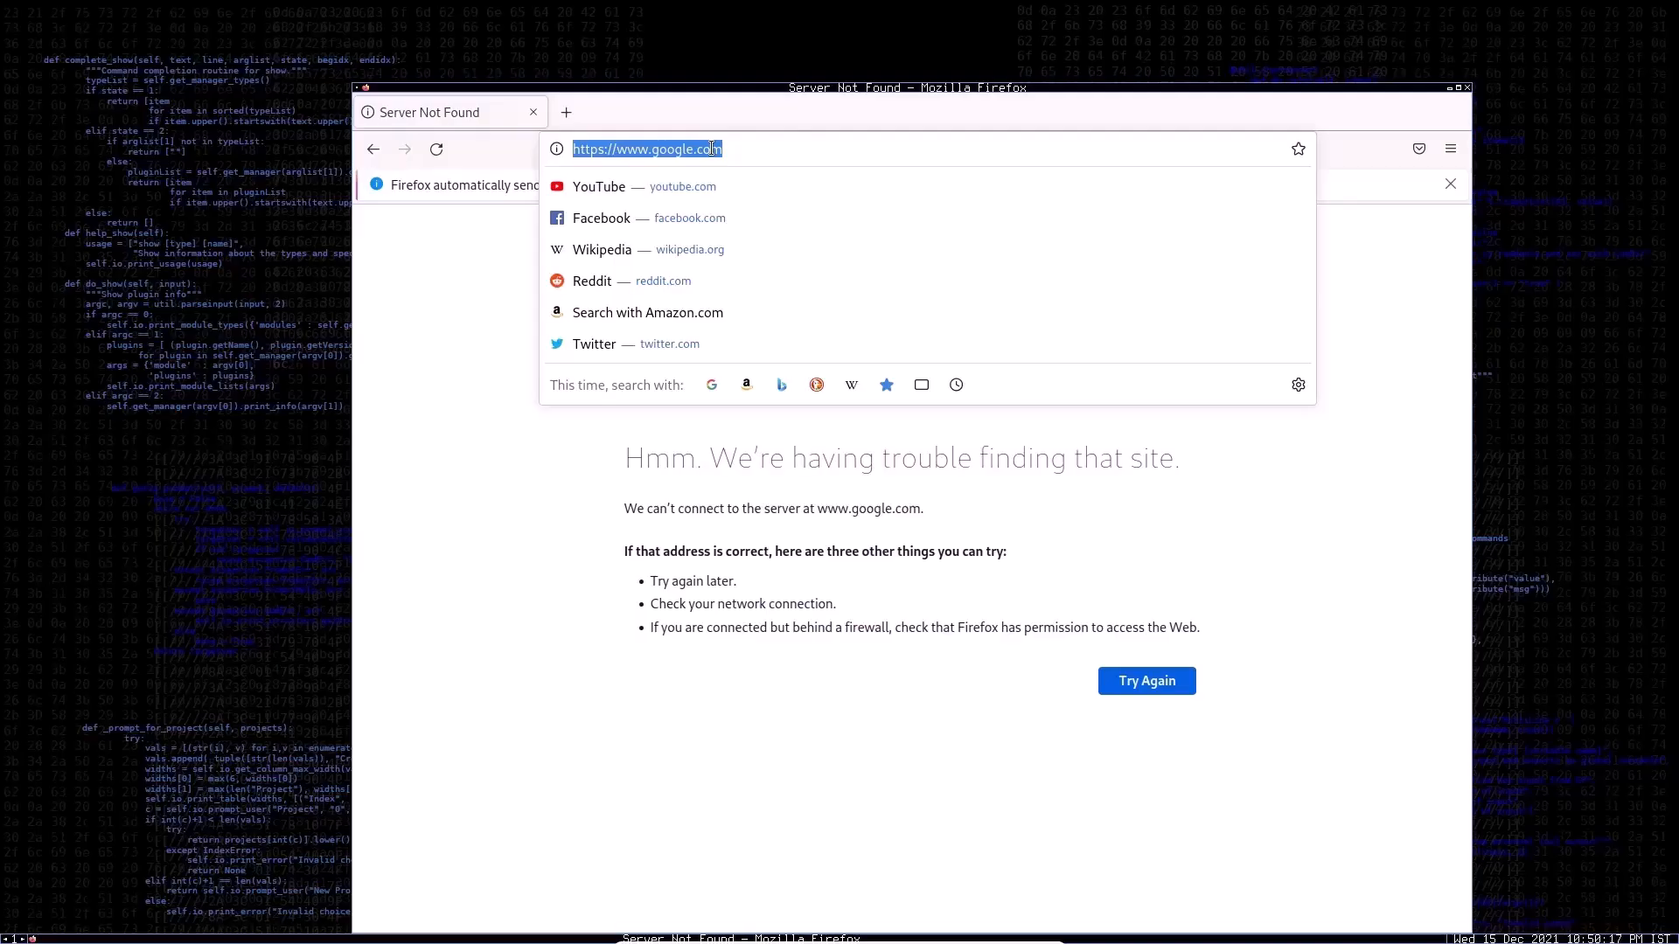
{"action": "left_click", "coordinate": [678, 215]}
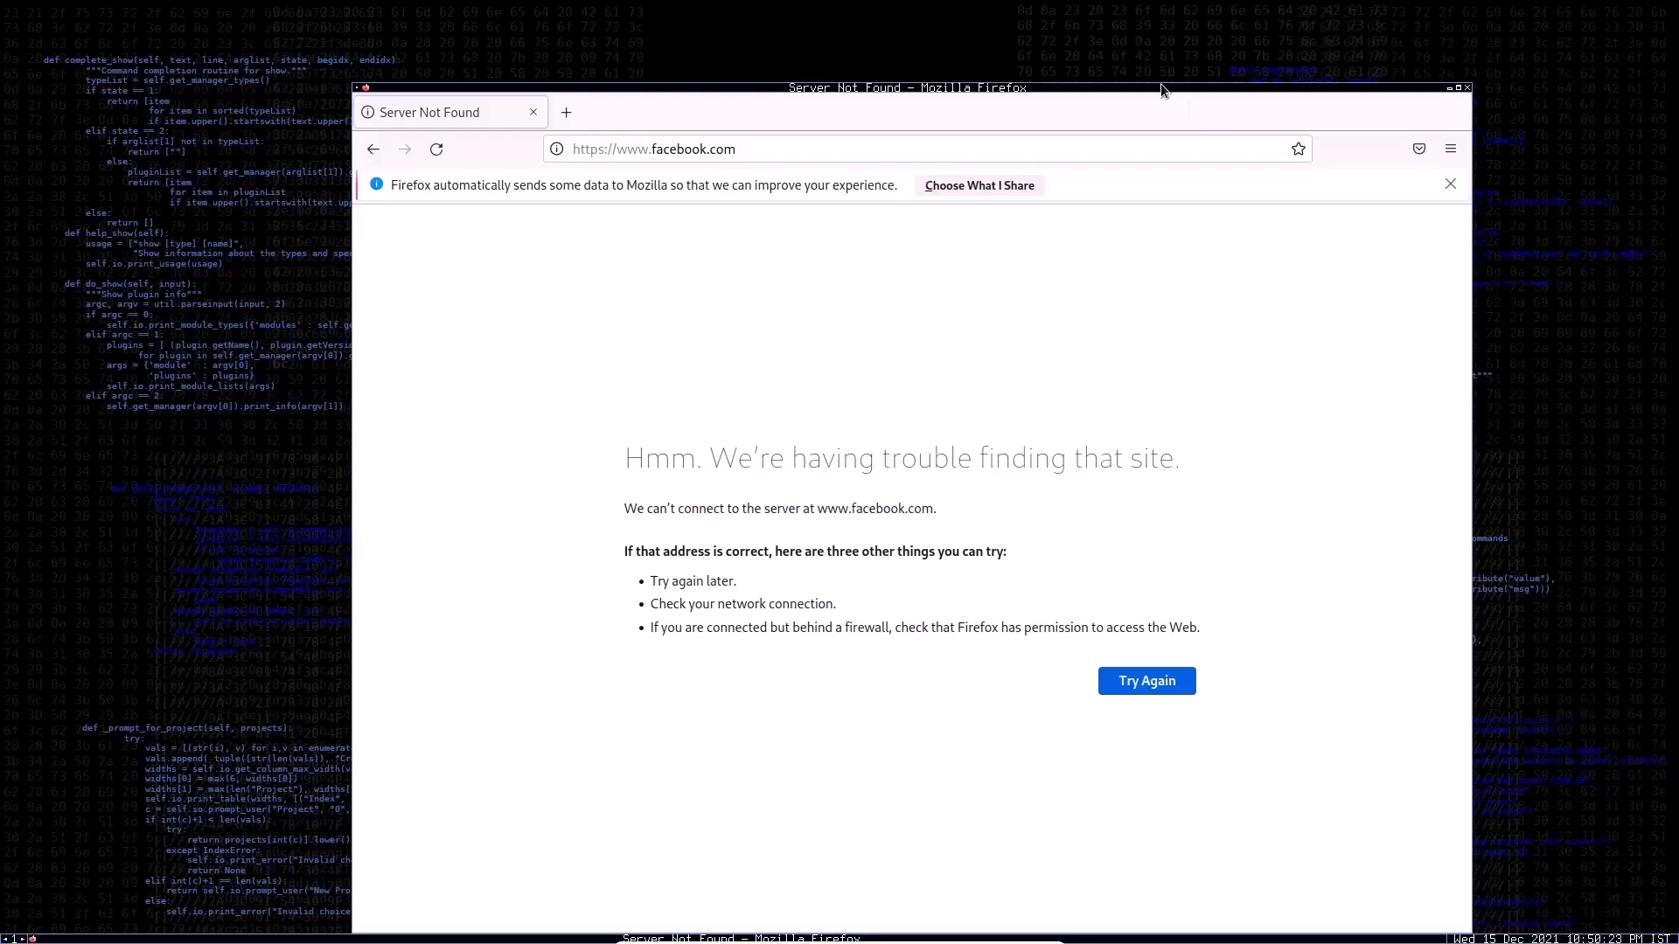
{"action": "left_click", "coordinate": [1465, 92]}
Step: Open a red terminal from the blackarch desktop menu and move its window toward the middle of the desktop
{"action": "right_click", "coordinate": [626, 302]}
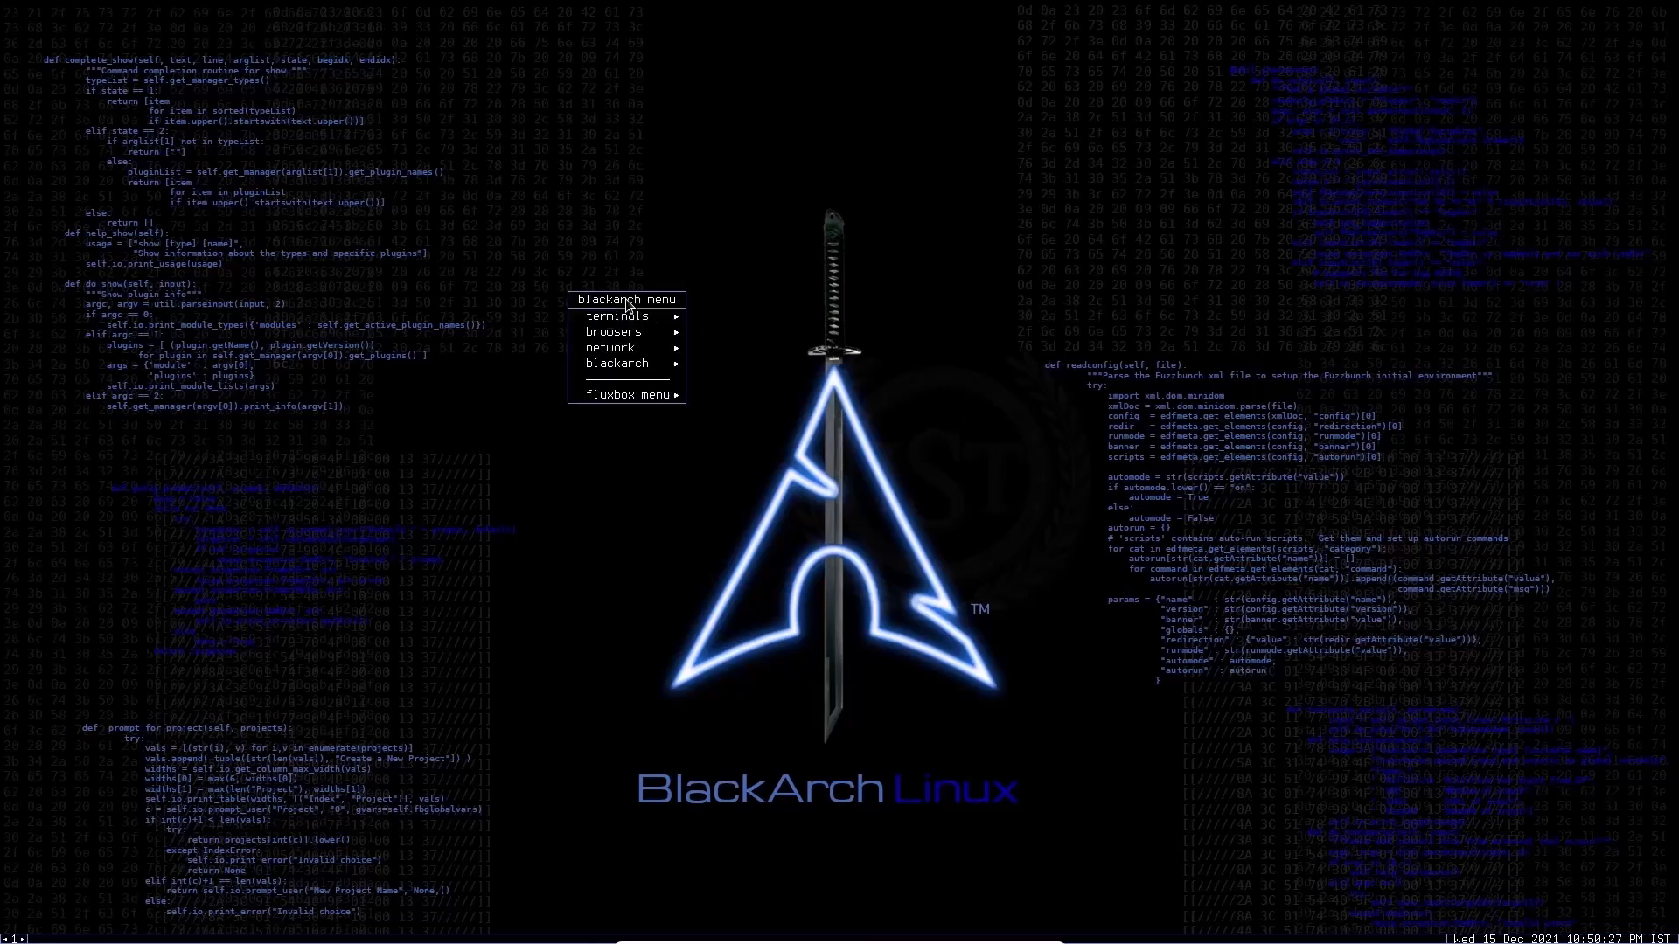
{"action": "mouse_move", "coordinate": [671, 317]}
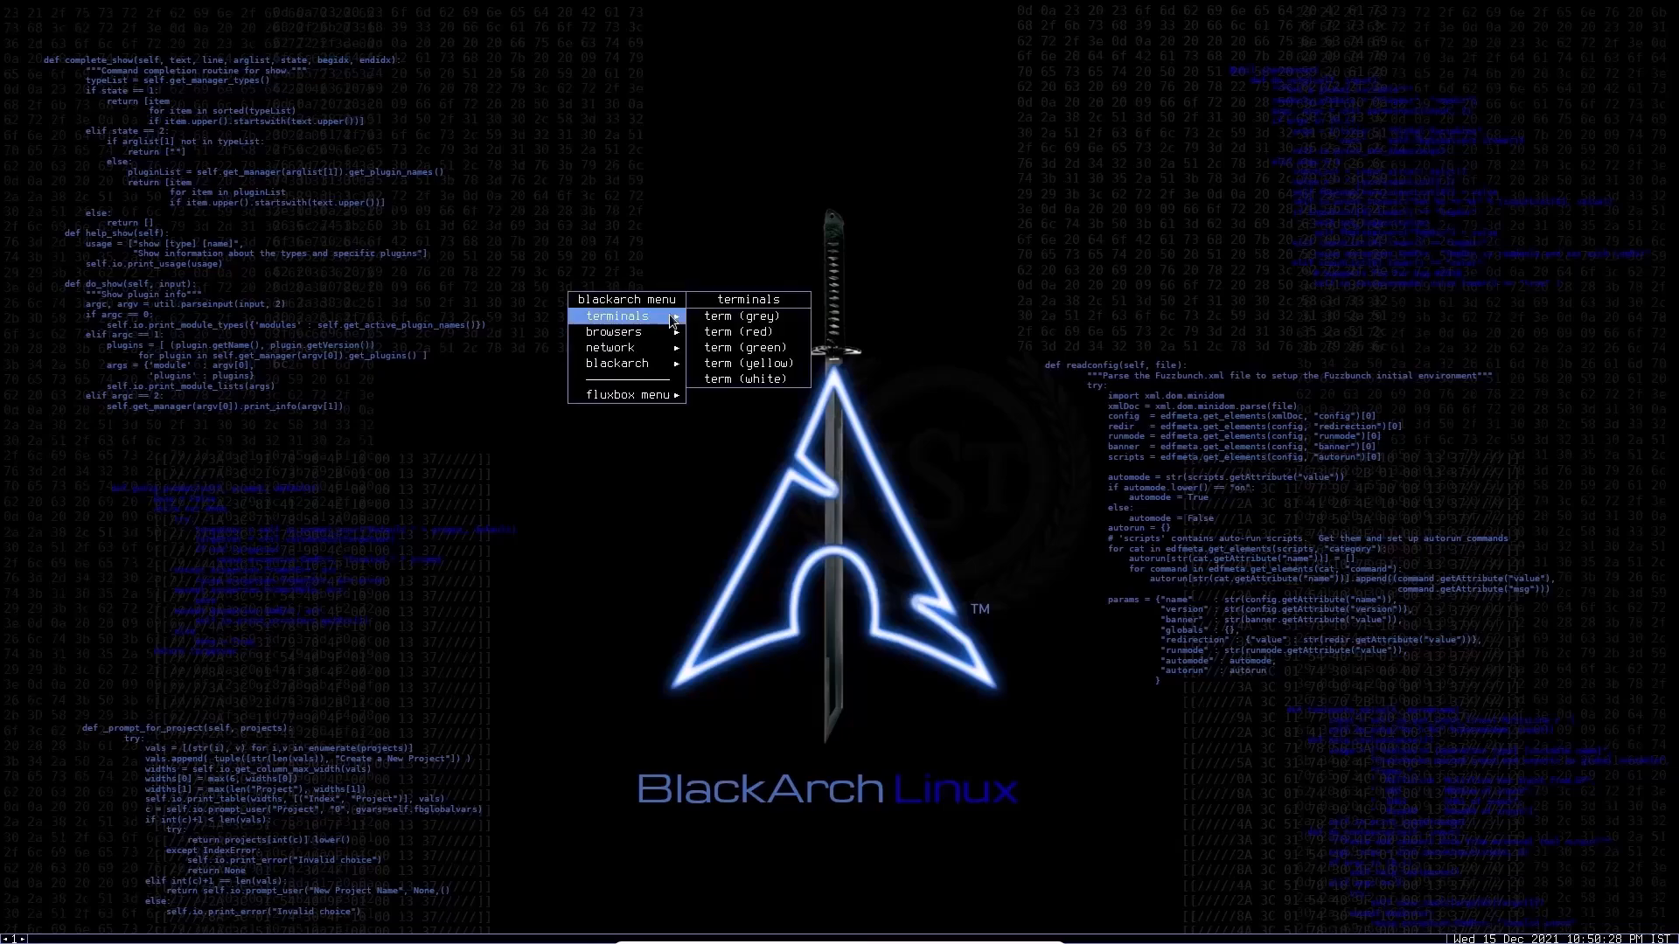
{"action": "left_click", "coordinate": [736, 332]}
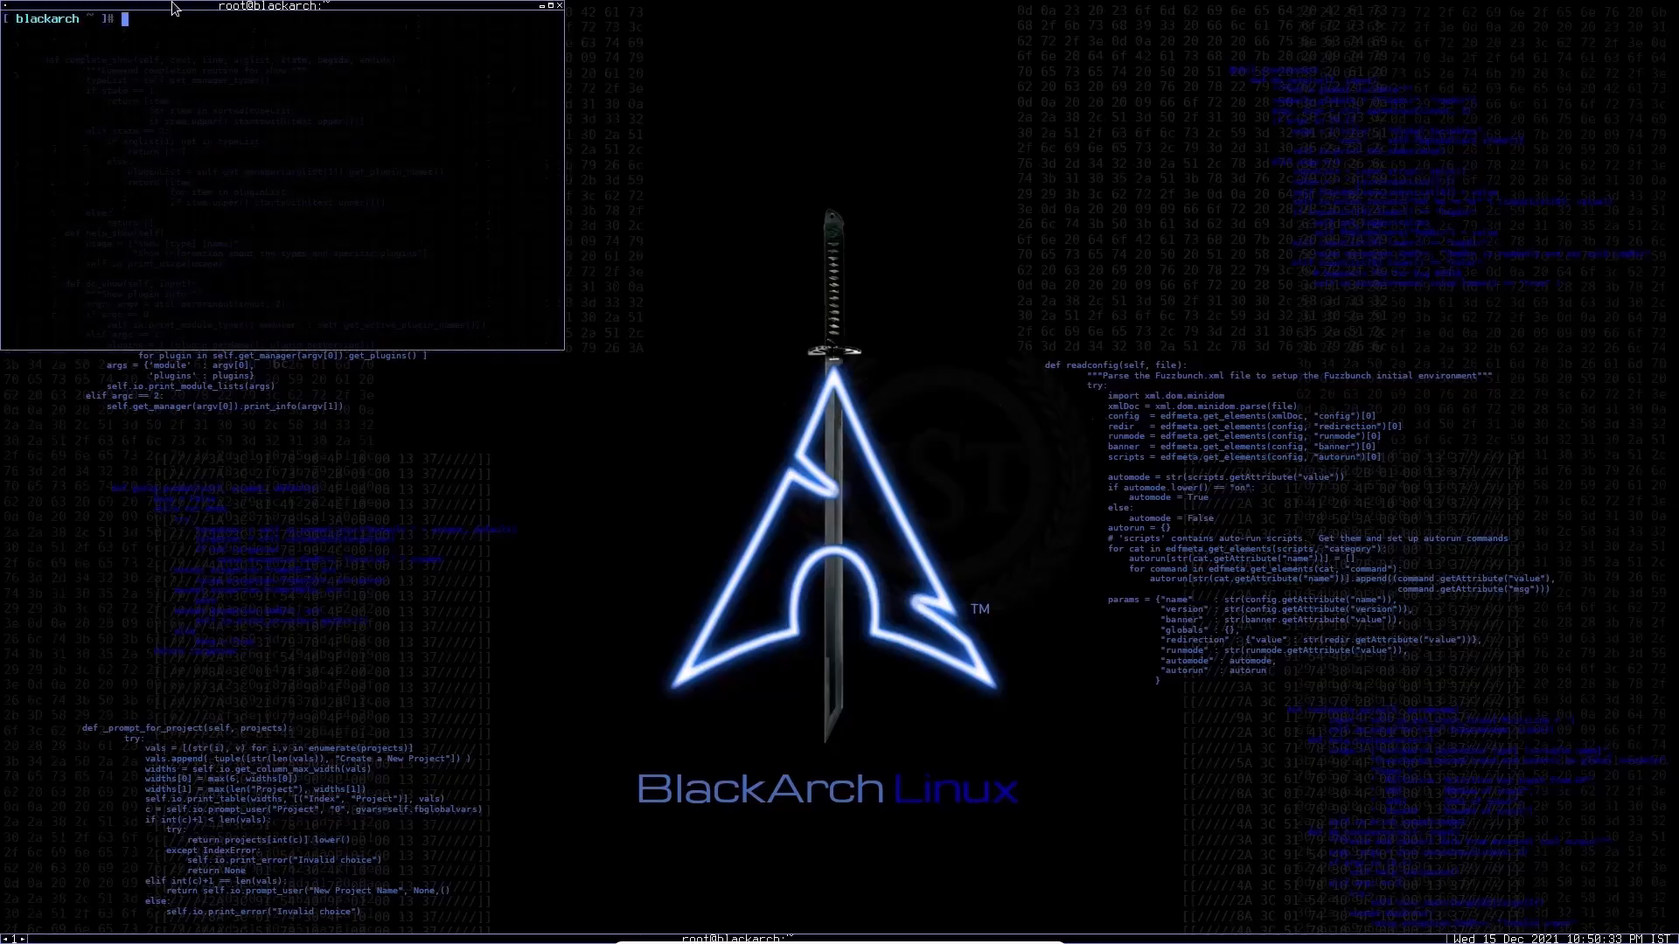
{"action": "left_click_drag", "start_coordinate": [195, 9], "coordinate": [659, 286]}
Step: Test the connection with ping google.com and list the network interfaces with ifconfig
{"action": "type", "text": "ping google.com"}
{"action": "key", "text": "Return"}
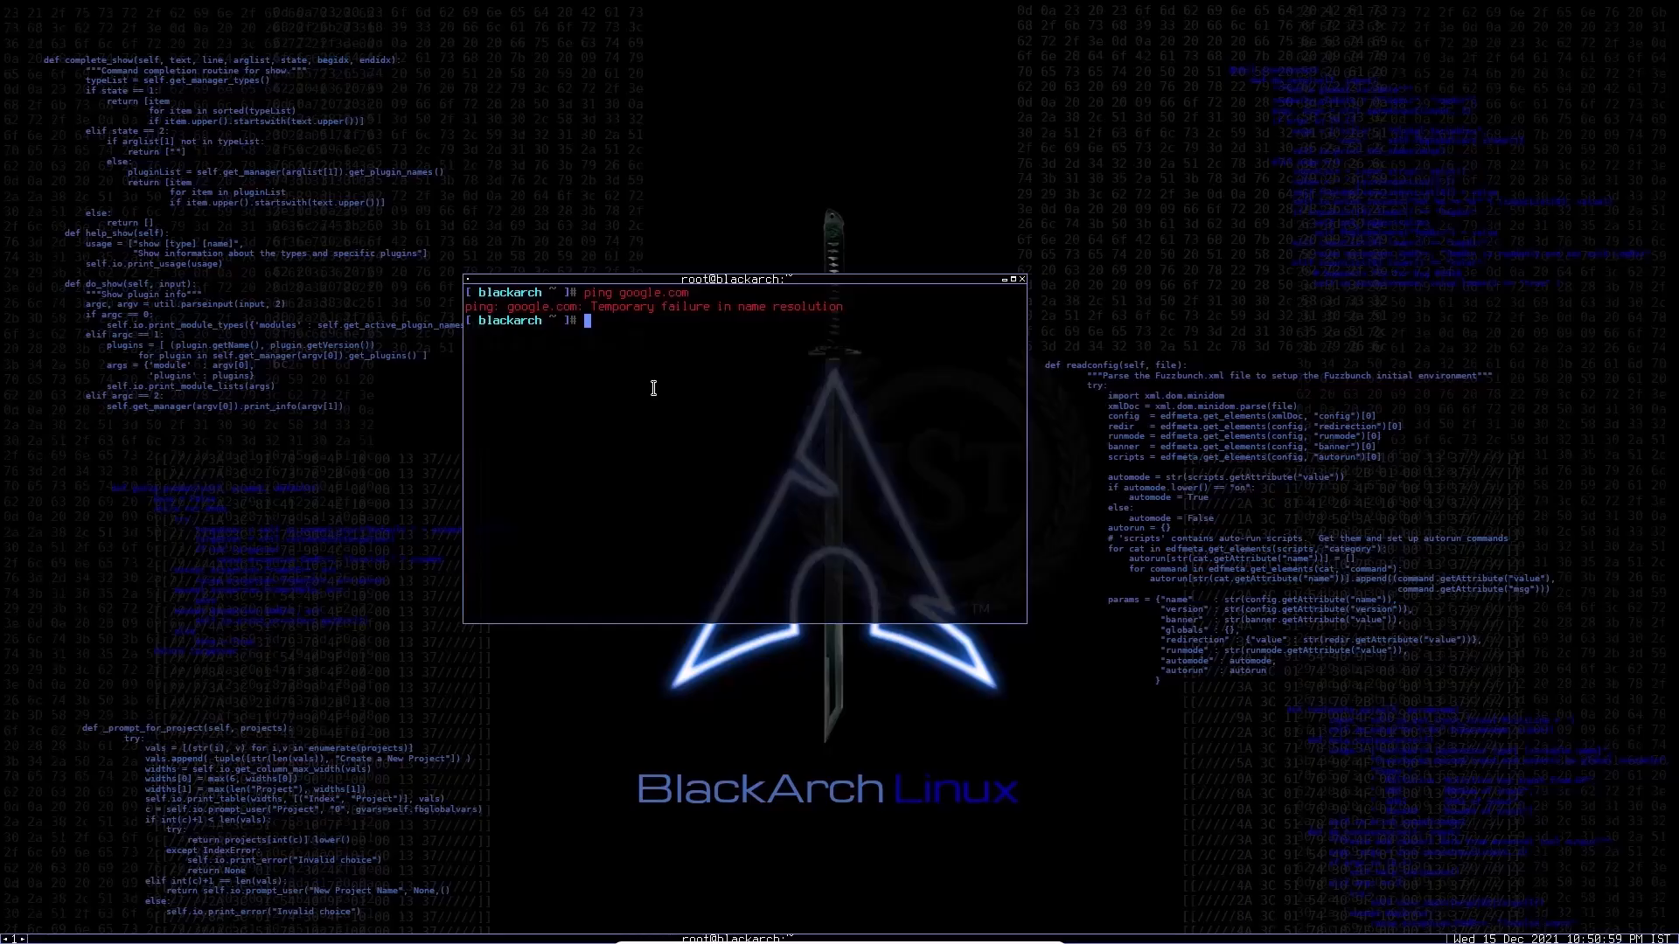
{"action": "type", "text": "ifconfig"}
{"action": "key", "text": "Return"}
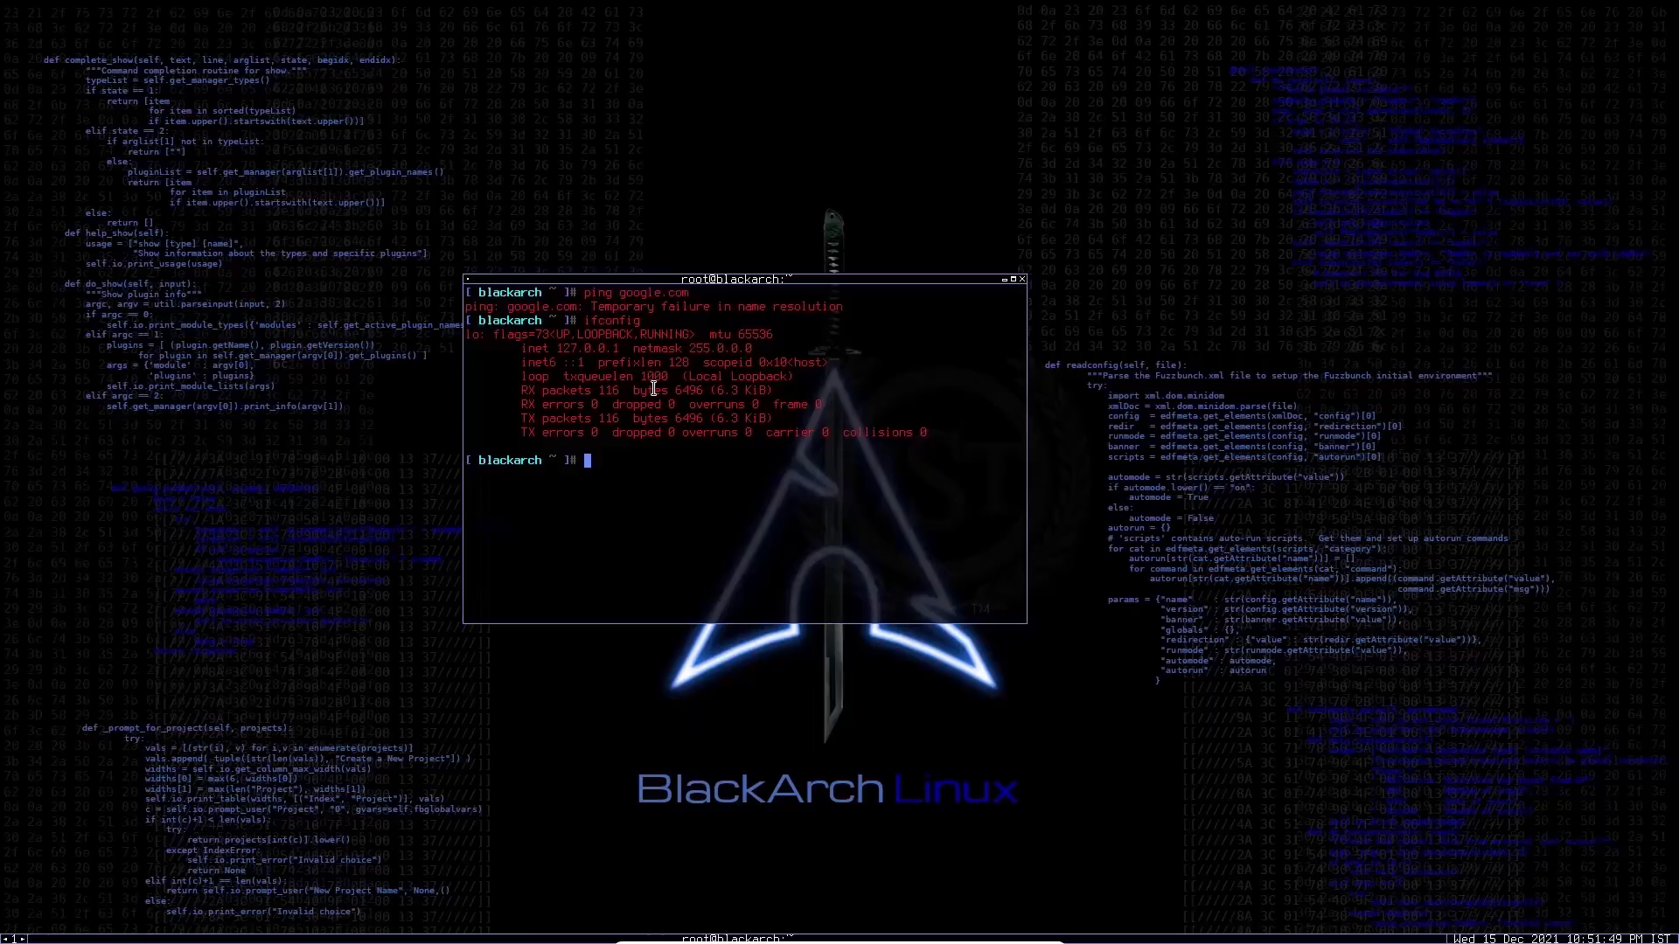
Step: Enable the DHCP client service at boot with systemctl enable dhcpcd
{"action": "type", "text": "systemctl "}
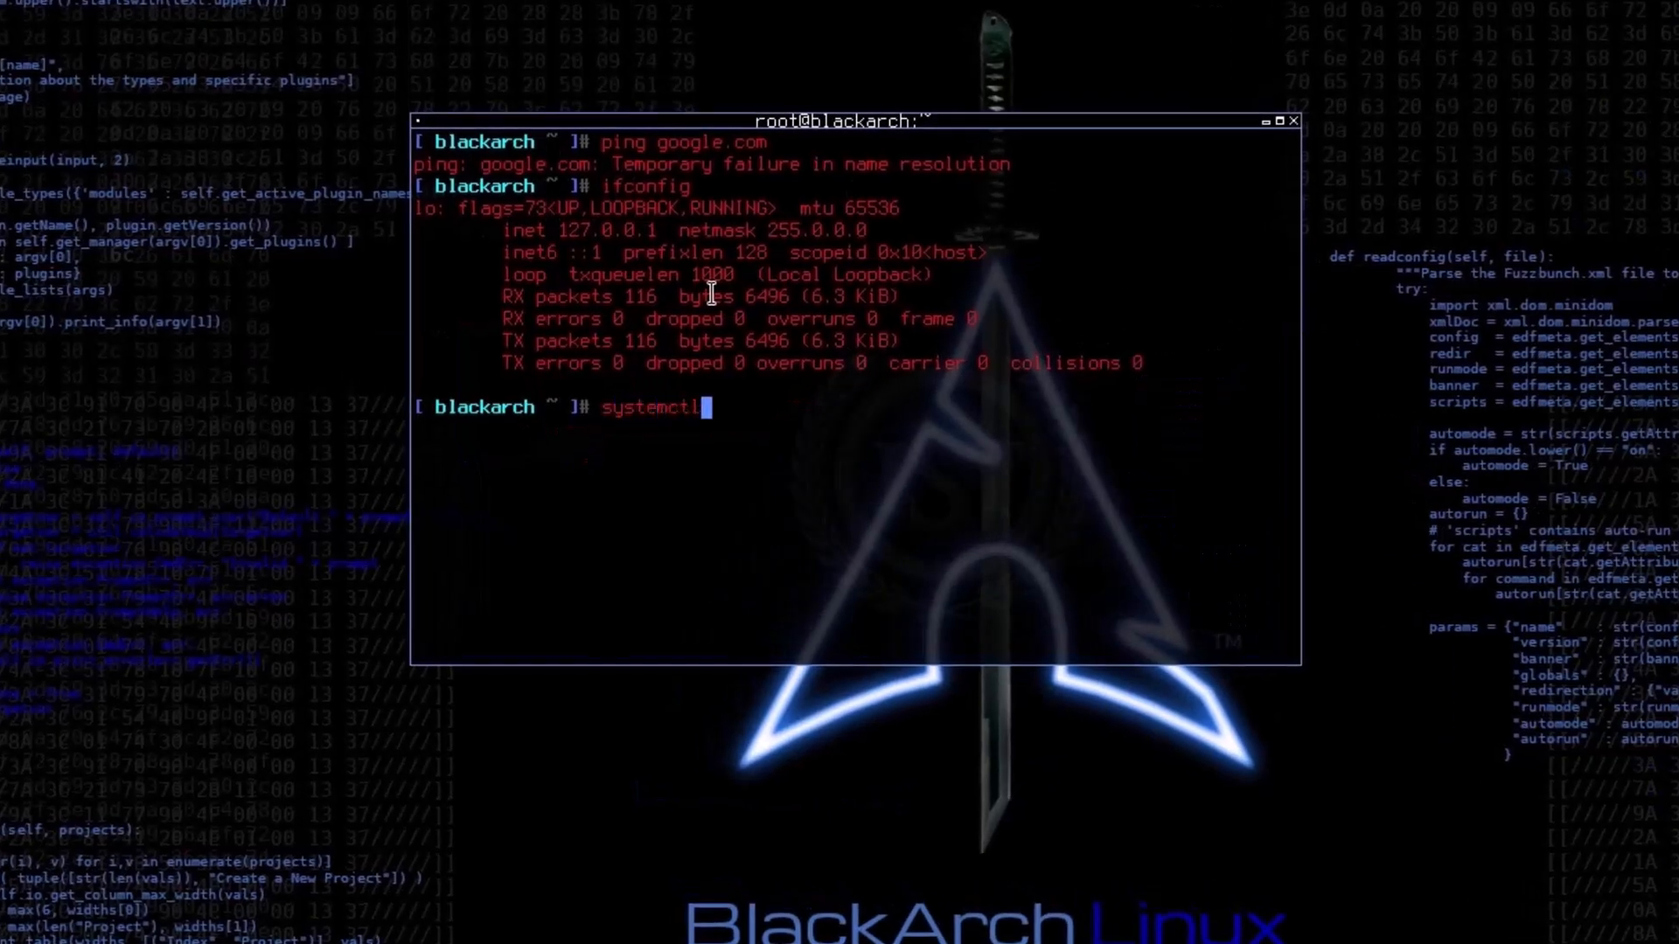
{"action": "type", "text": "enable "}
{"action": "type", "text": "dhac"}
{"action": "key", "text": "BackSpace"}
{"action": "key", "text": "BackSpace"}
{"action": "type", "text": "cp"}
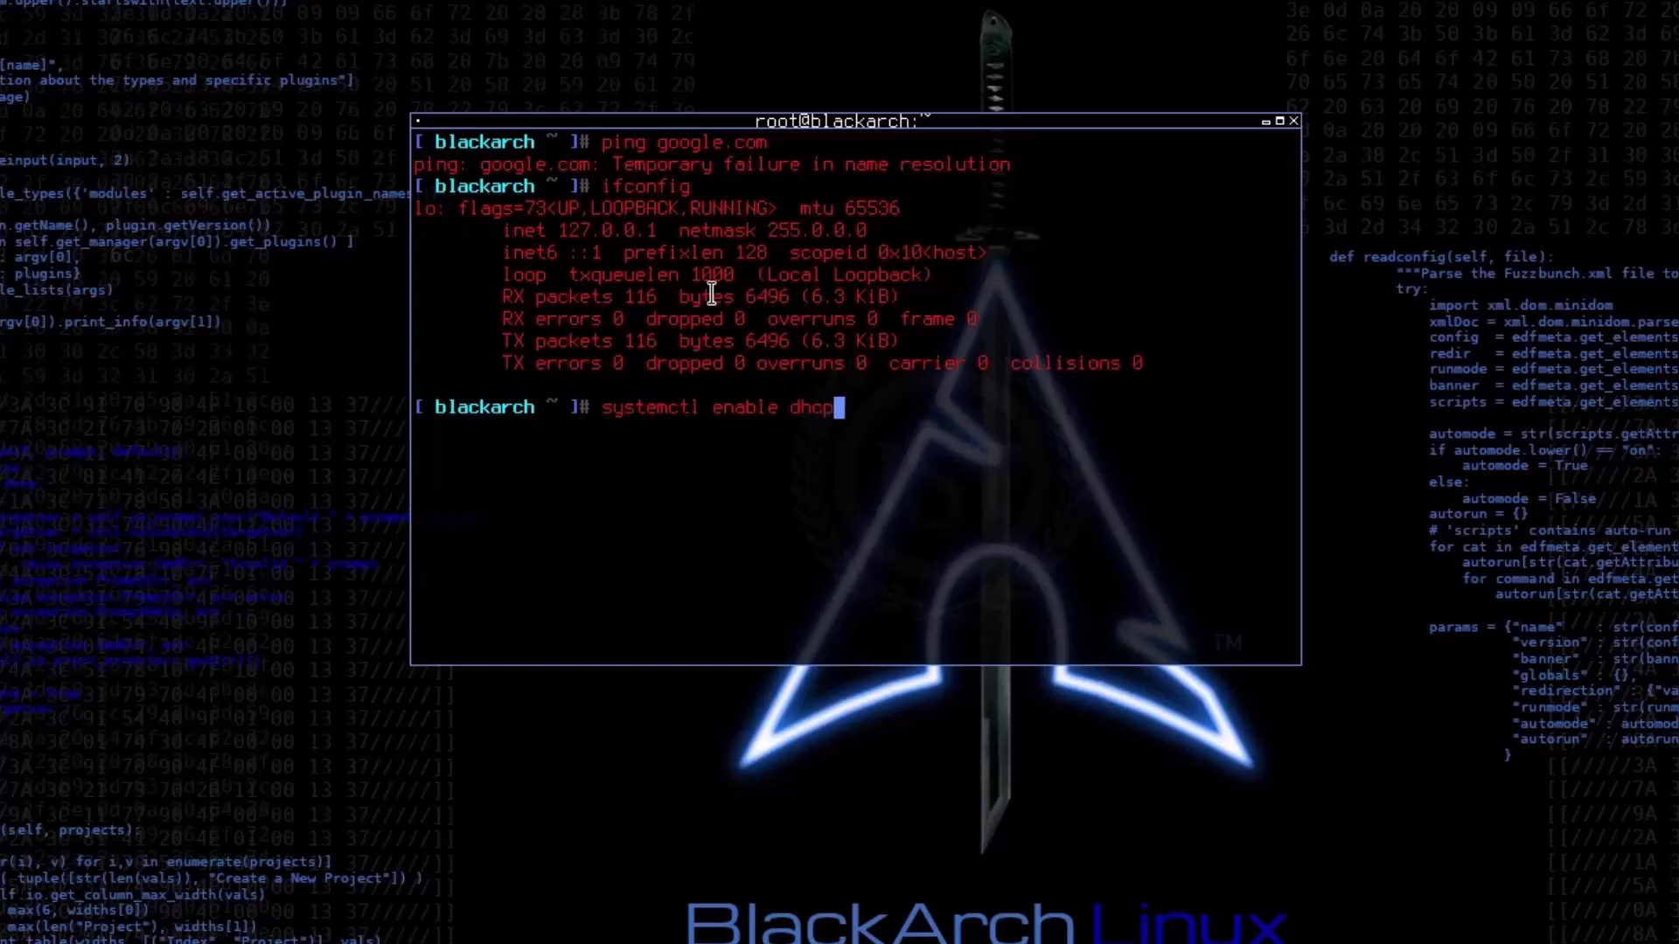
{"action": "type", "text": "cd"}
{"action": "key", "text": "Return"}
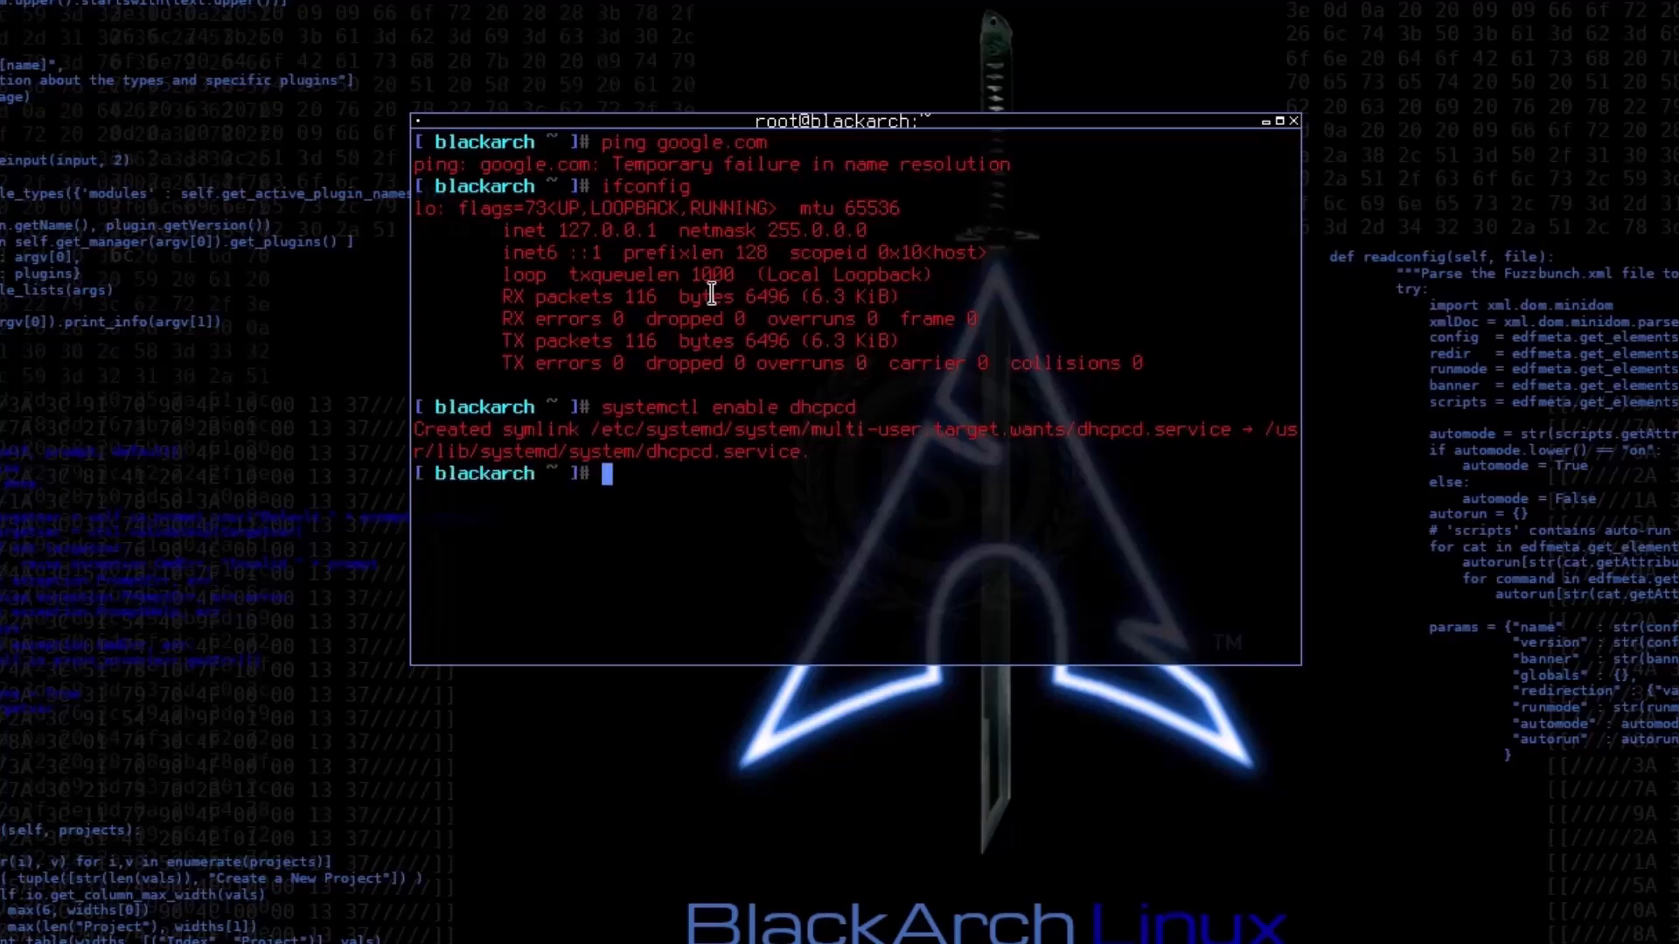
{"action": "key", "text": "Up"}
{"action": "key", "text": "Left"}
{"action": "key", "text": "Left"}
{"action": "key", "text": "Left"}
{"action": "key", "text": "Left"}
{"action": "key", "text": "Left"}
{"action": "key", "text": "Left"}
{"action": "key", "text": "Left"}
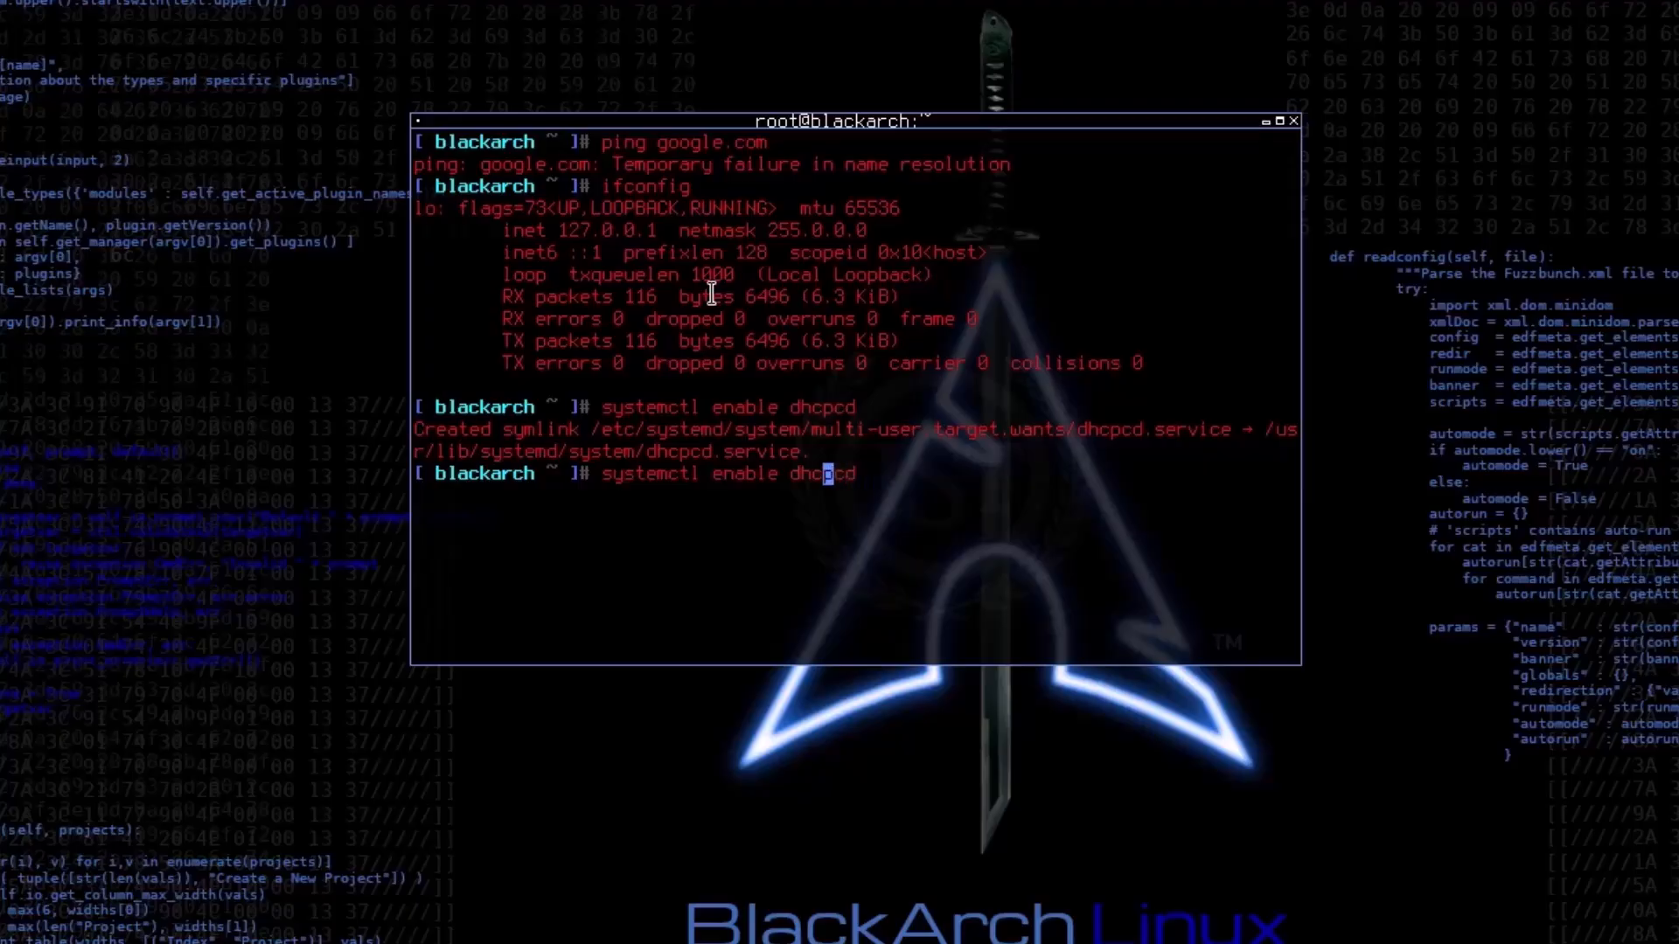
{"action": "key", "text": "BackSpace"}
{"action": "key", "text": "BackSpace"}
{"action": "key", "text": "BackSpace"}
{"action": "key", "text": "BackSpace"}
{"action": "key", "text": "BackSpace"}
{"action": "key", "text": "BackSpace"}
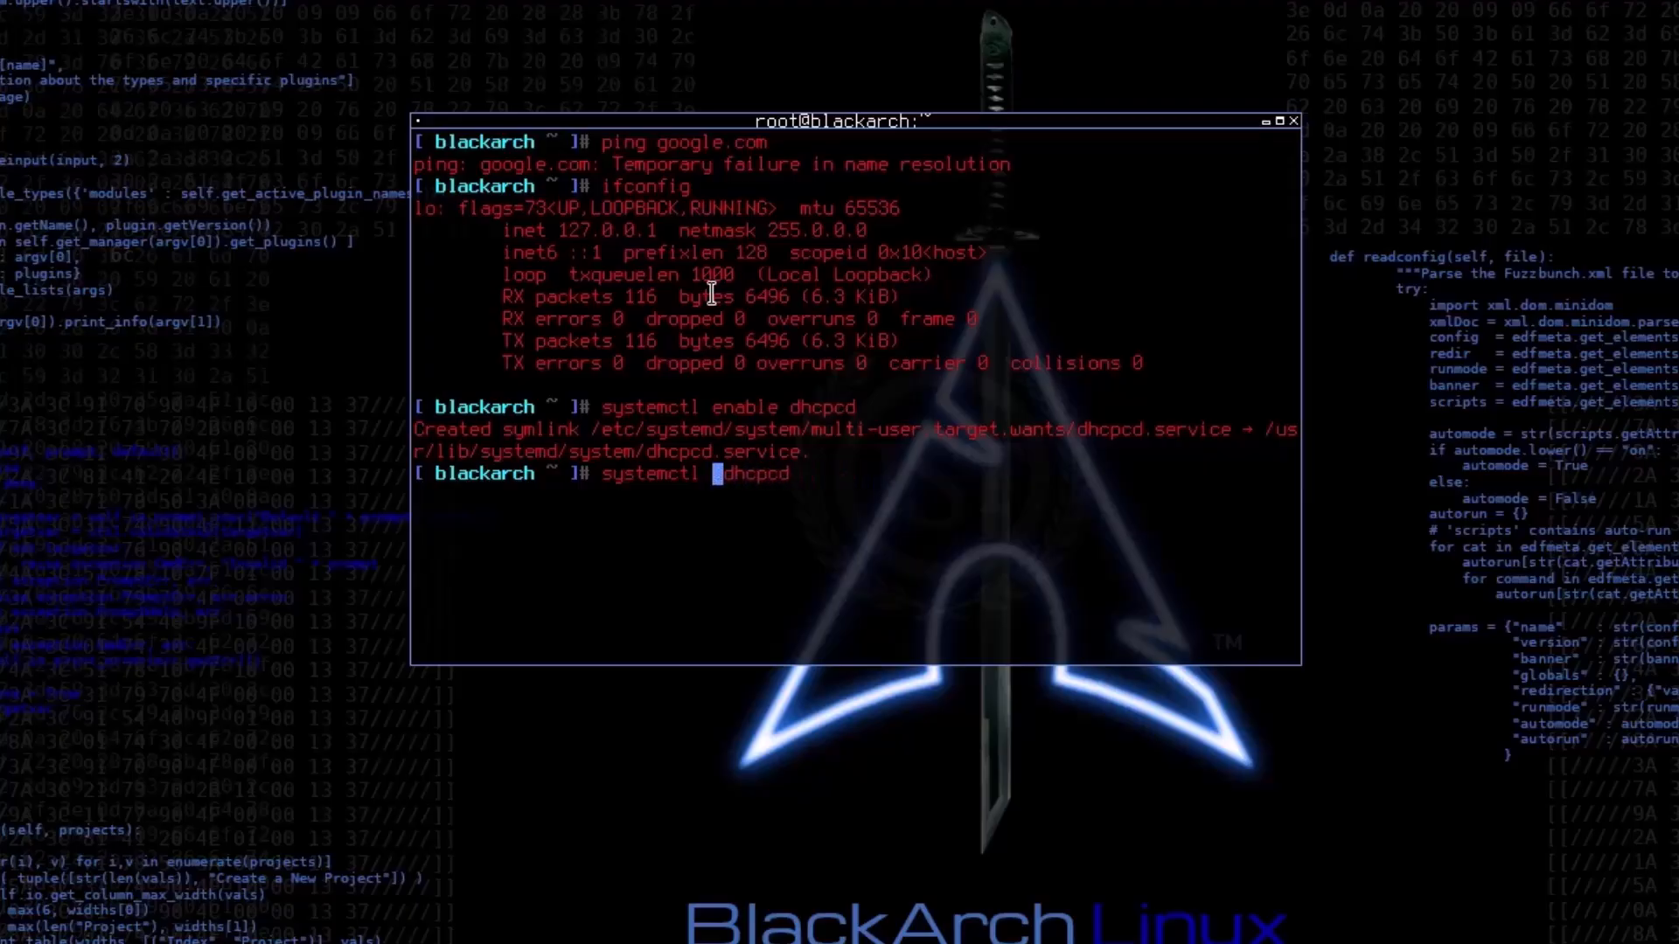
{"action": "type", "text": "start"}
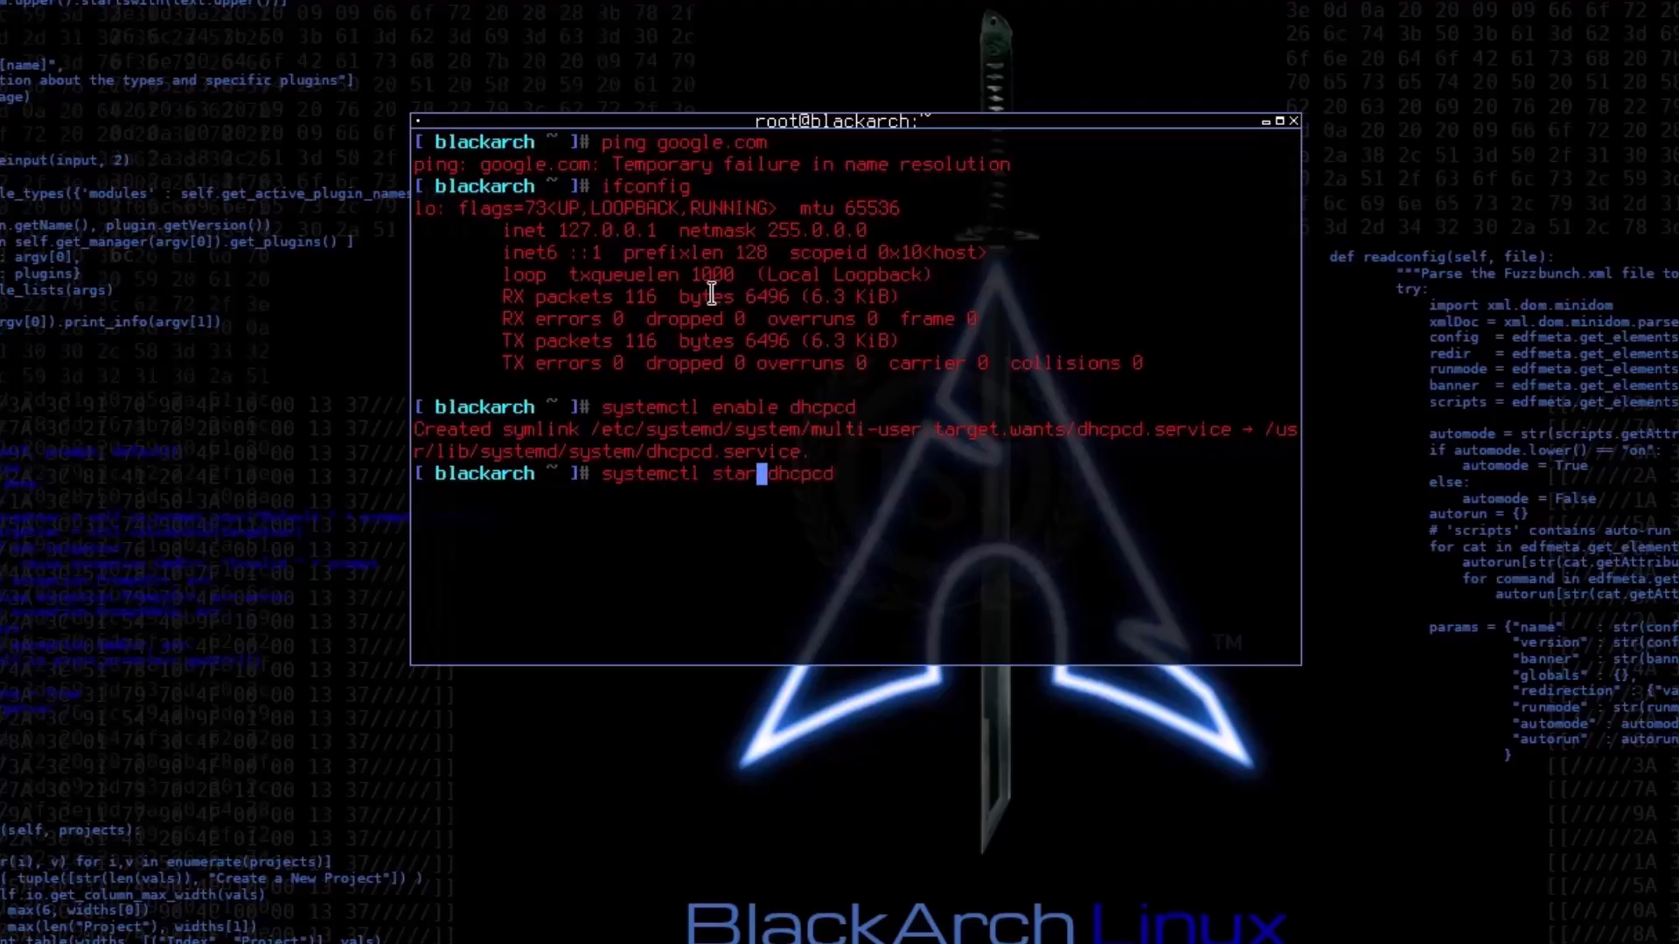
{"action": "key", "text": "ctrl+u"}
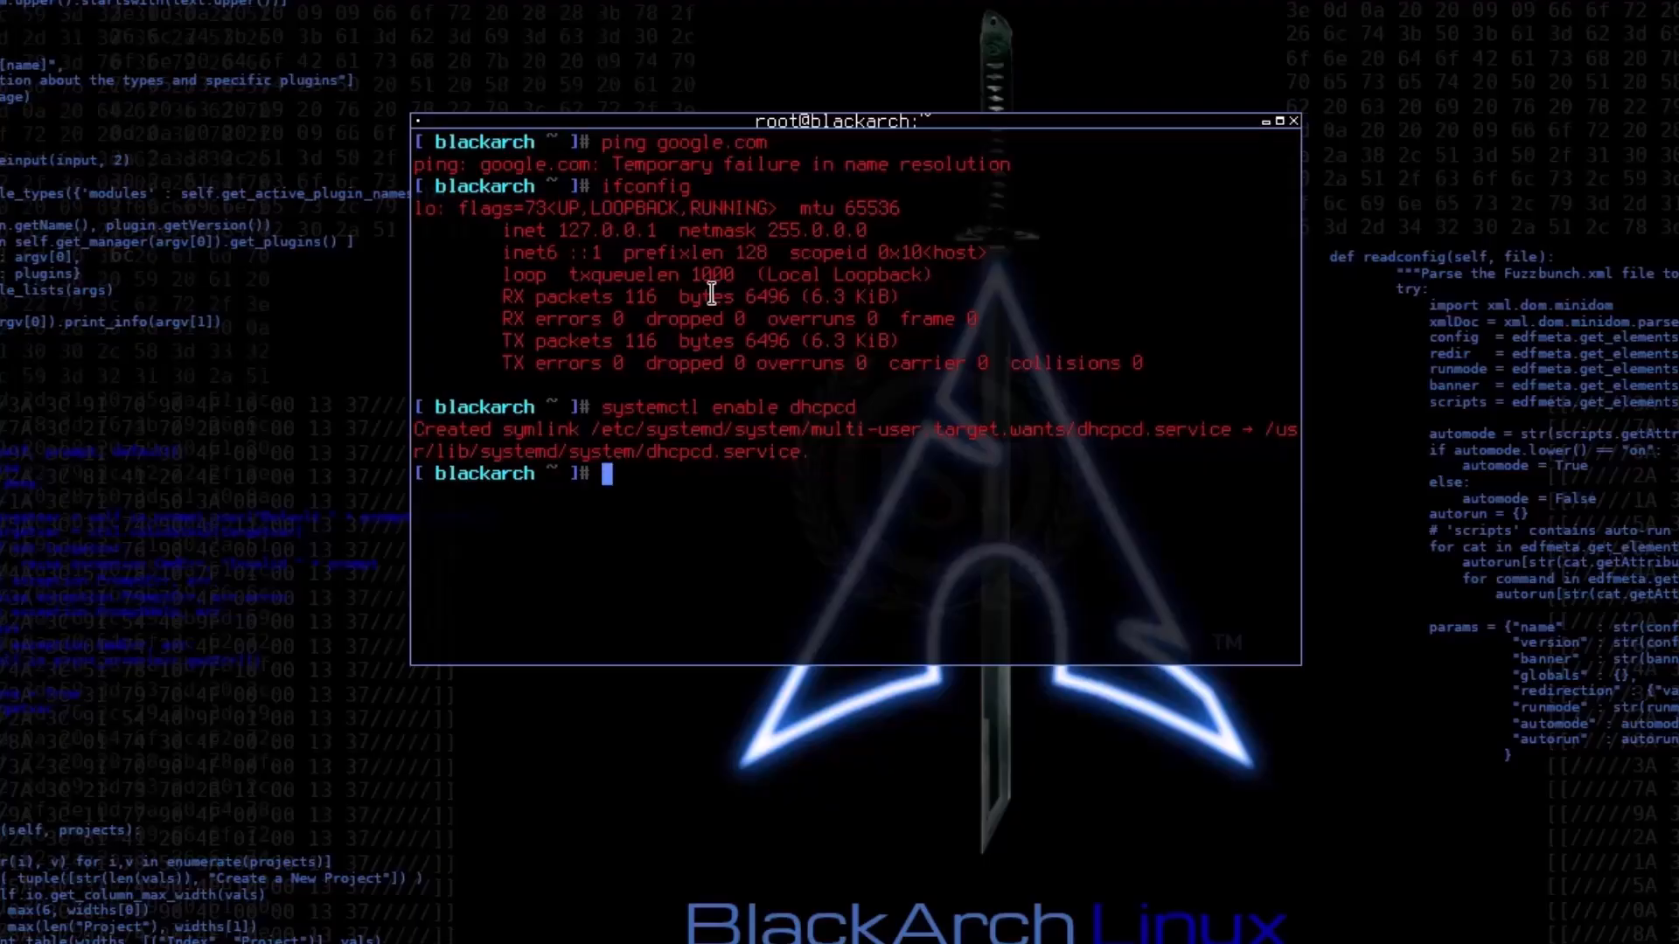
Step: Start the DHCP client service with systemctl start dhcpcd
{"action": "type", "text": "systemctl "}
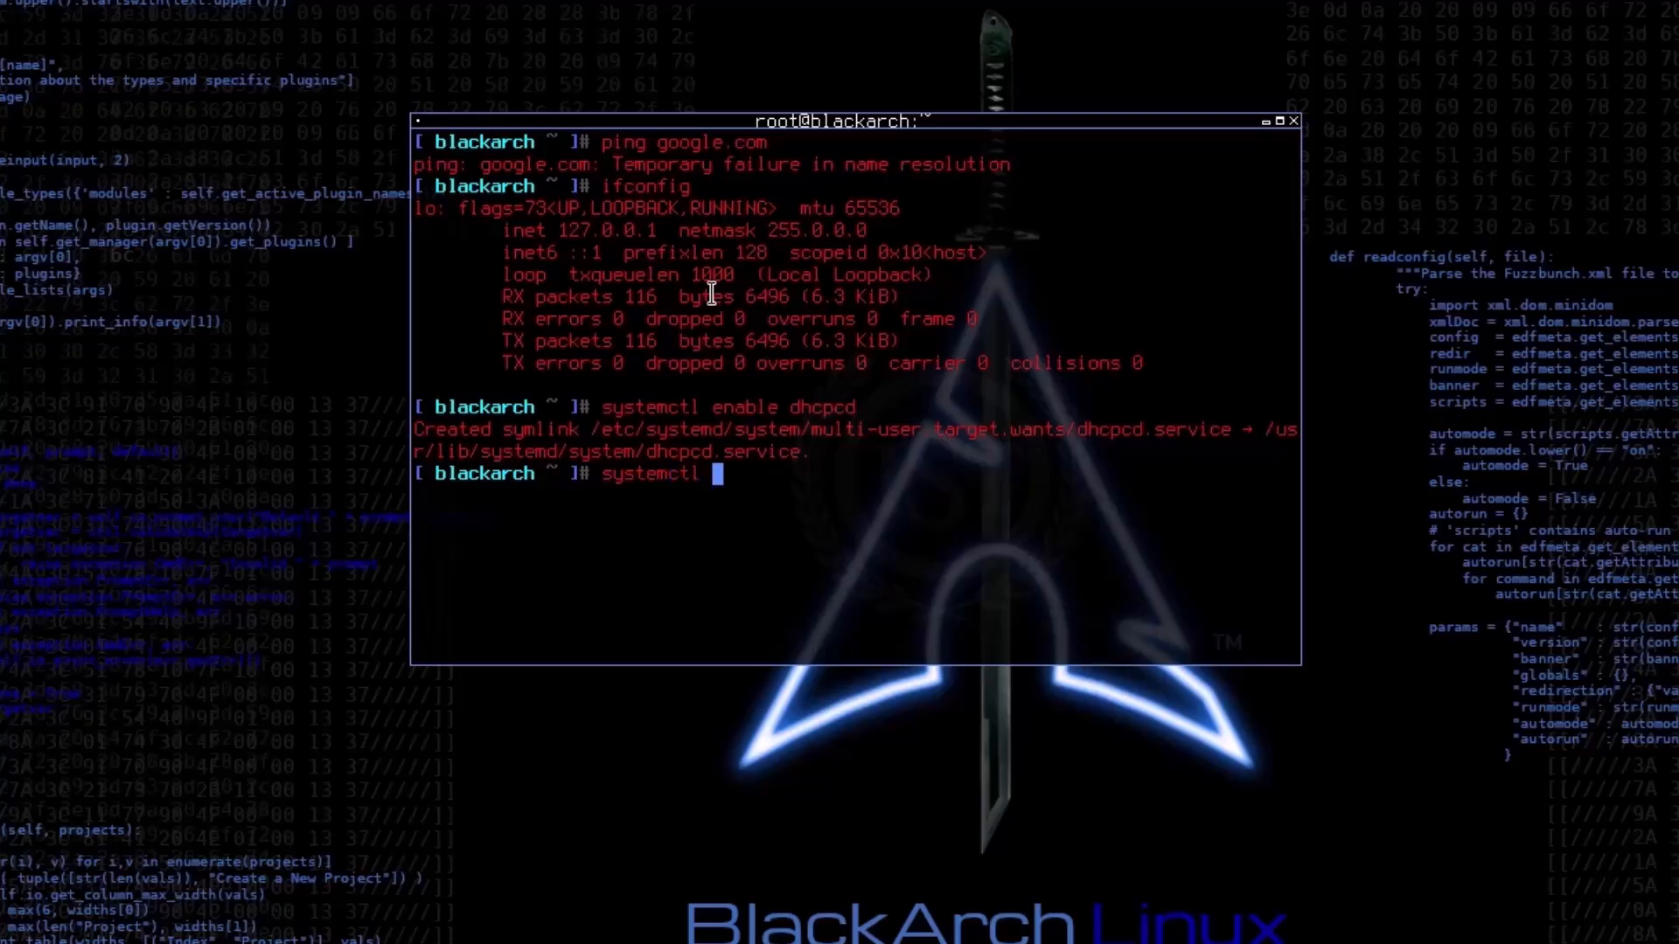
{"action": "type", "text": "start dhcpcd"}
{"action": "key", "text": "Return"}
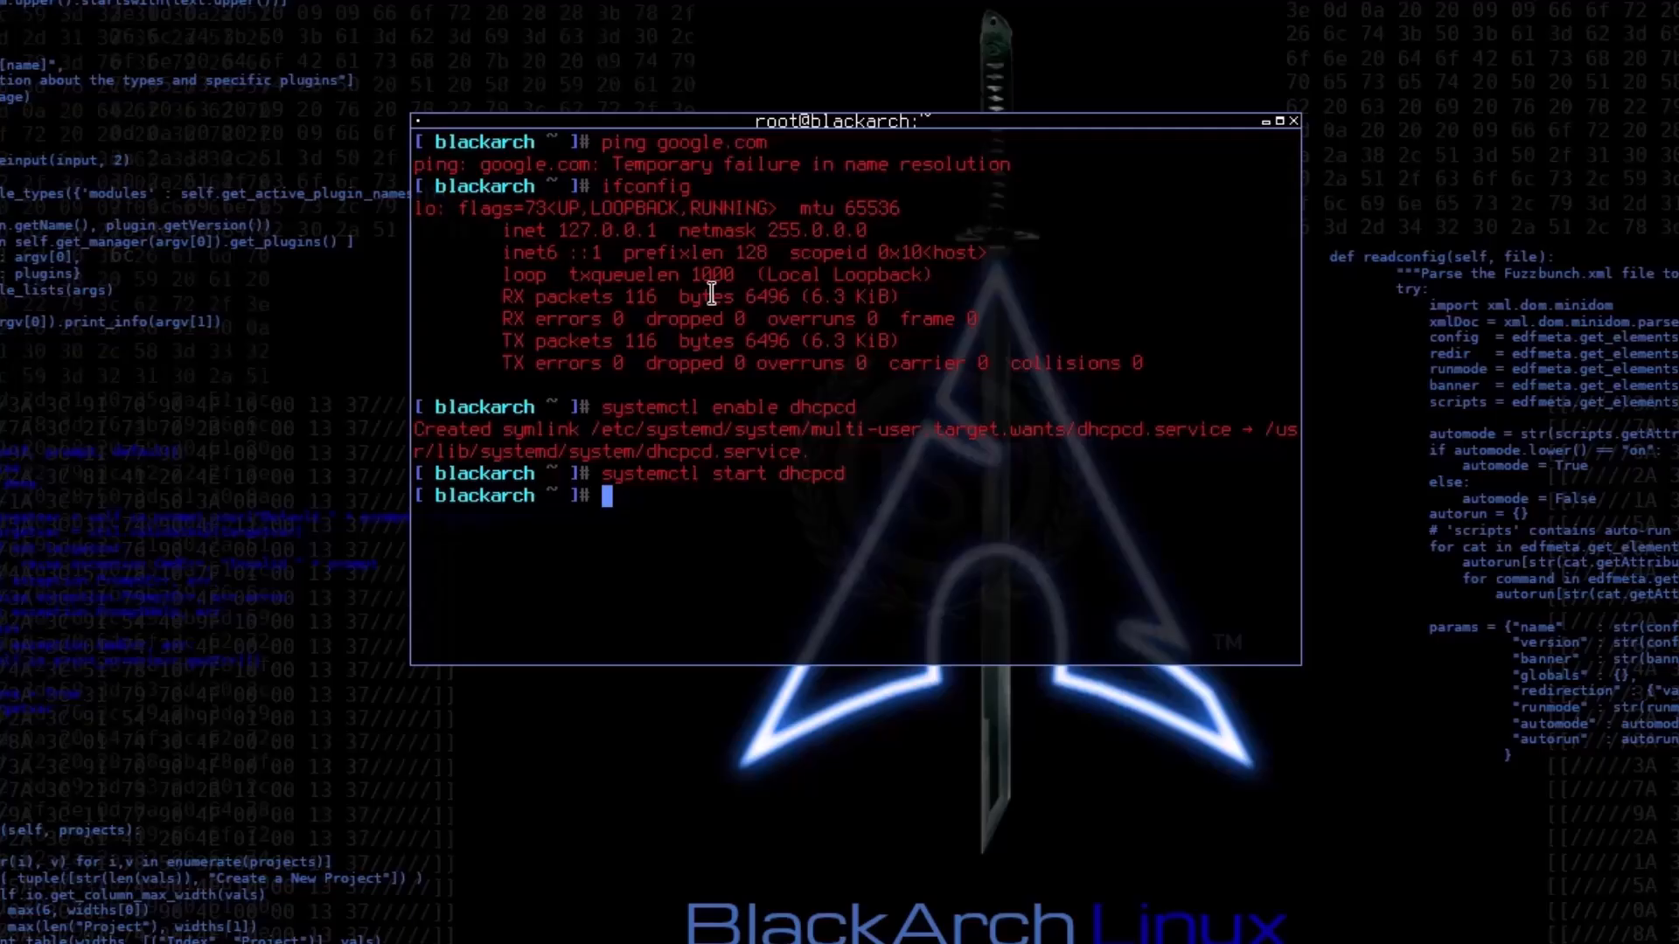
Step: Ping google.com again to test the network connection, and stop the ping after a few replies
{"action": "type", "text": "ping google"}
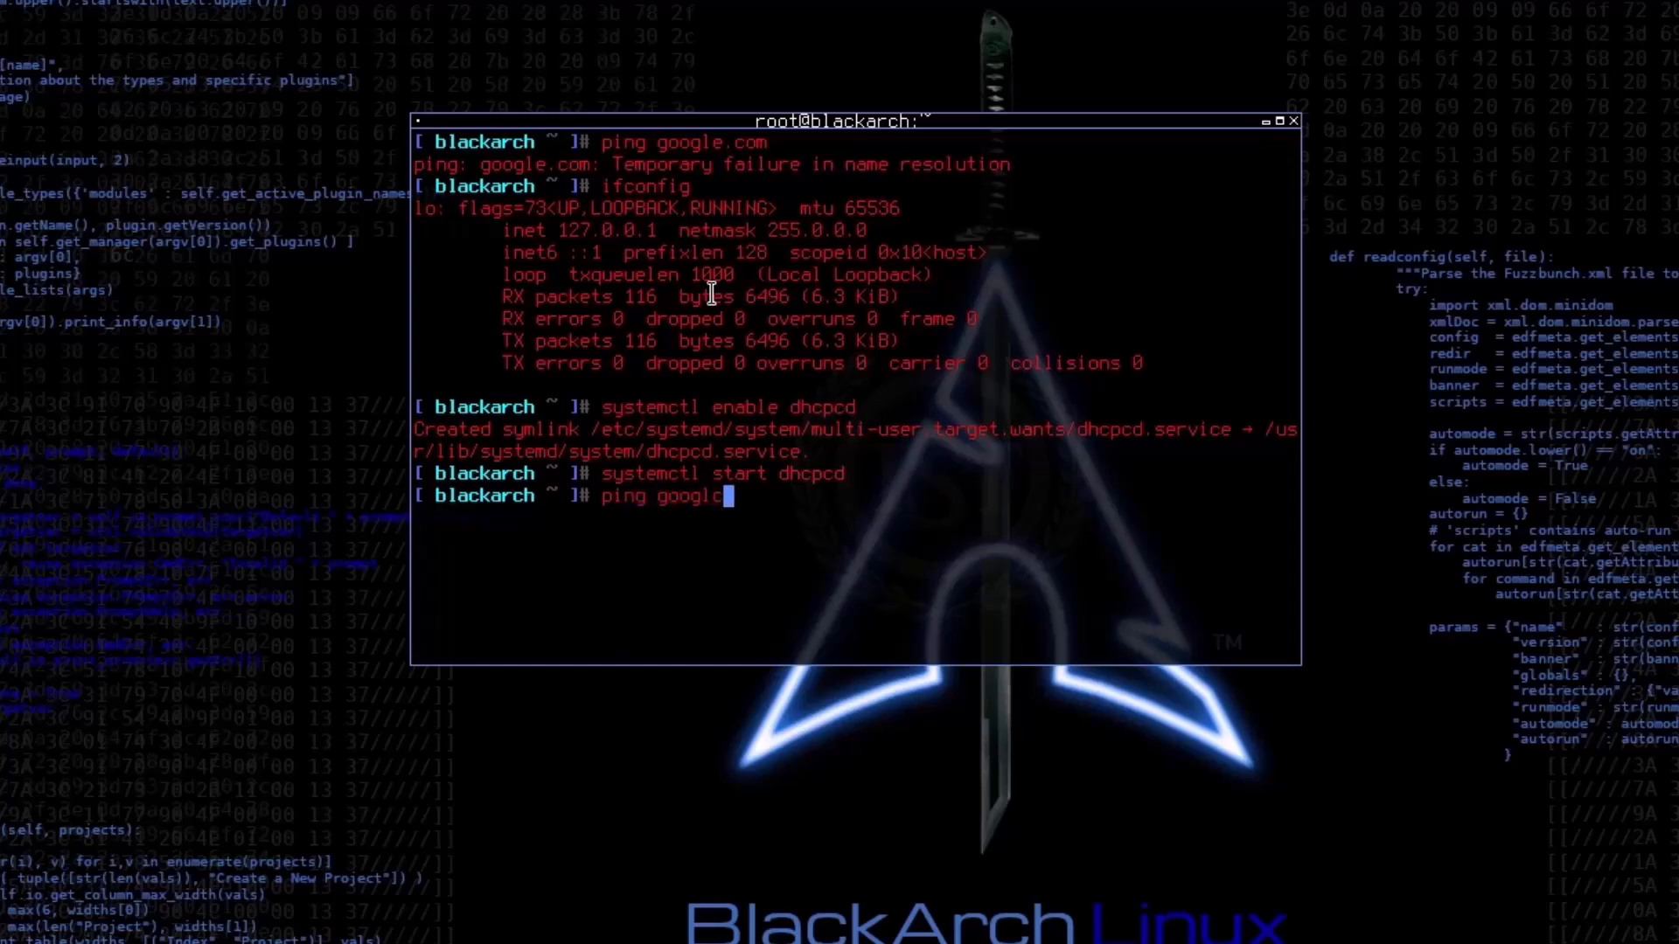
{"action": "key", "text": "BackSpace"}
{"action": "type", "text": "e.com"}
{"action": "key", "text": "Return"}
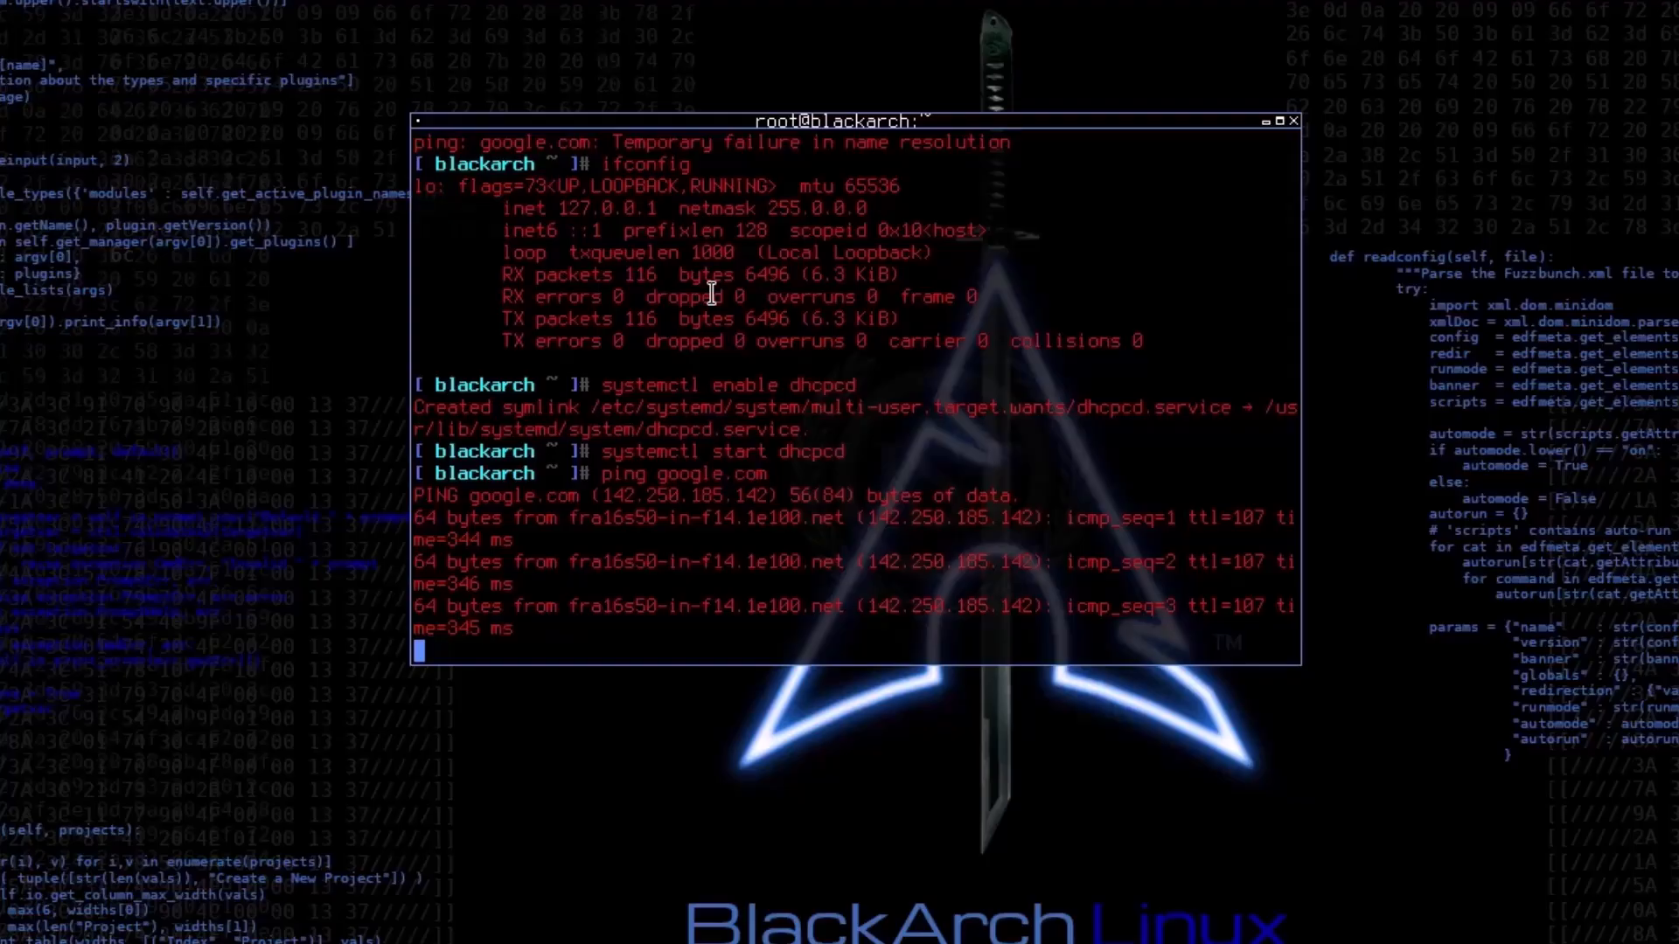
{"action": "key", "text": "ctrl+c"}
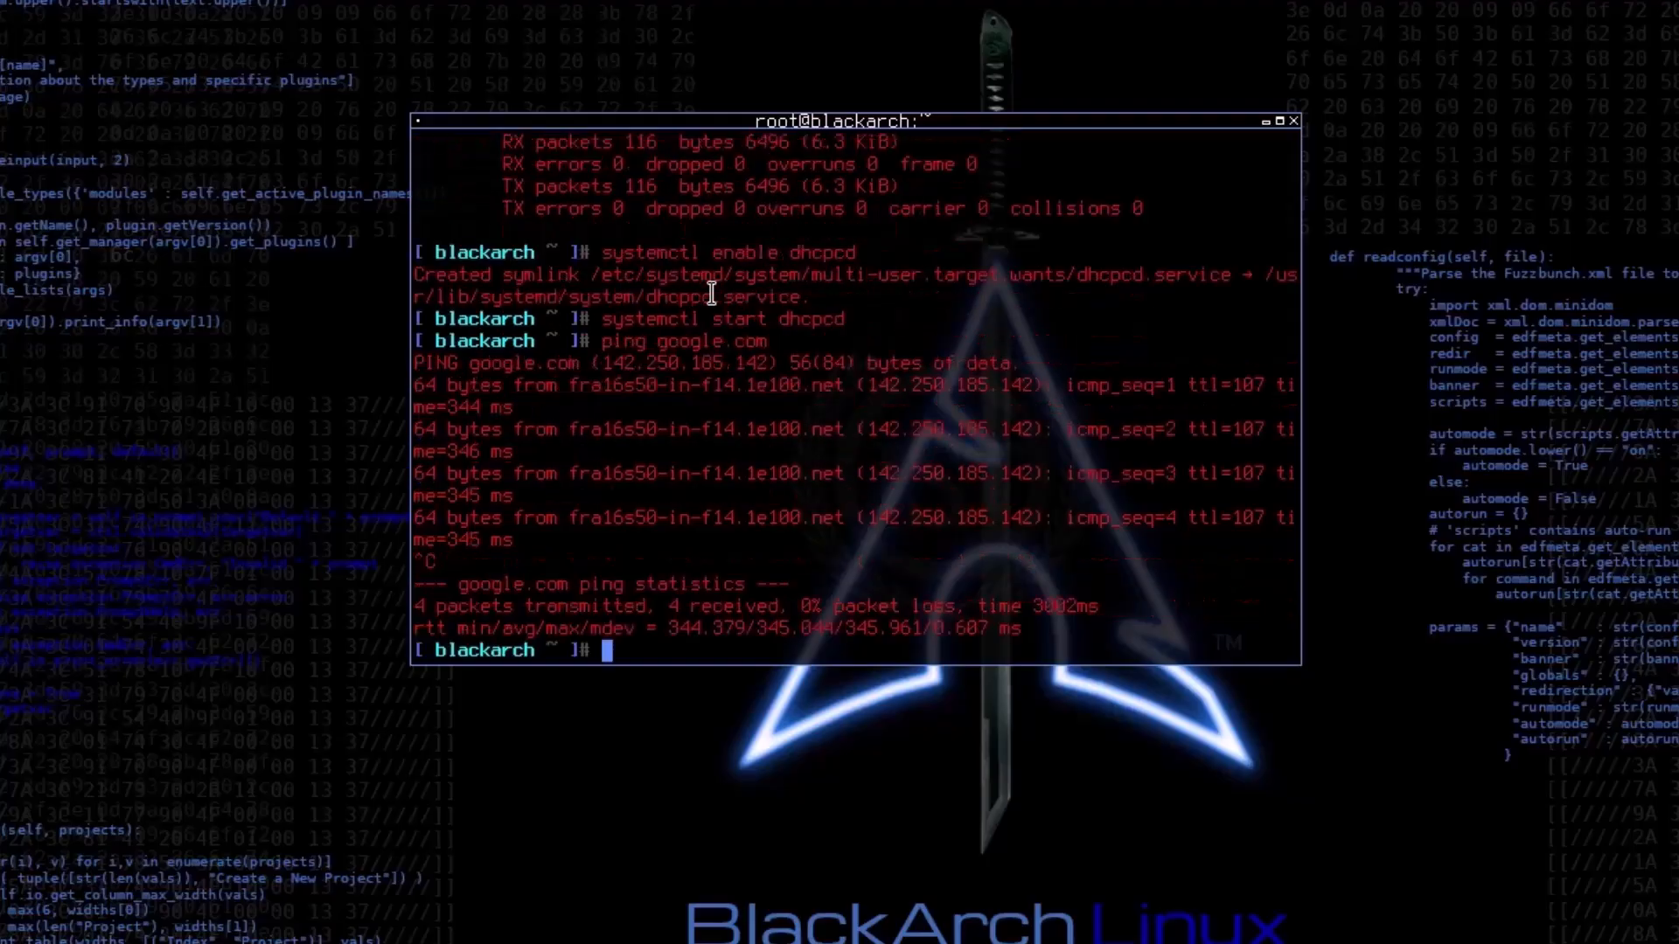
Step: Launch firefox from the terminal, open the Facebook shortcut to test browsing, and close the browser
{"action": "type", "text": "fire"}
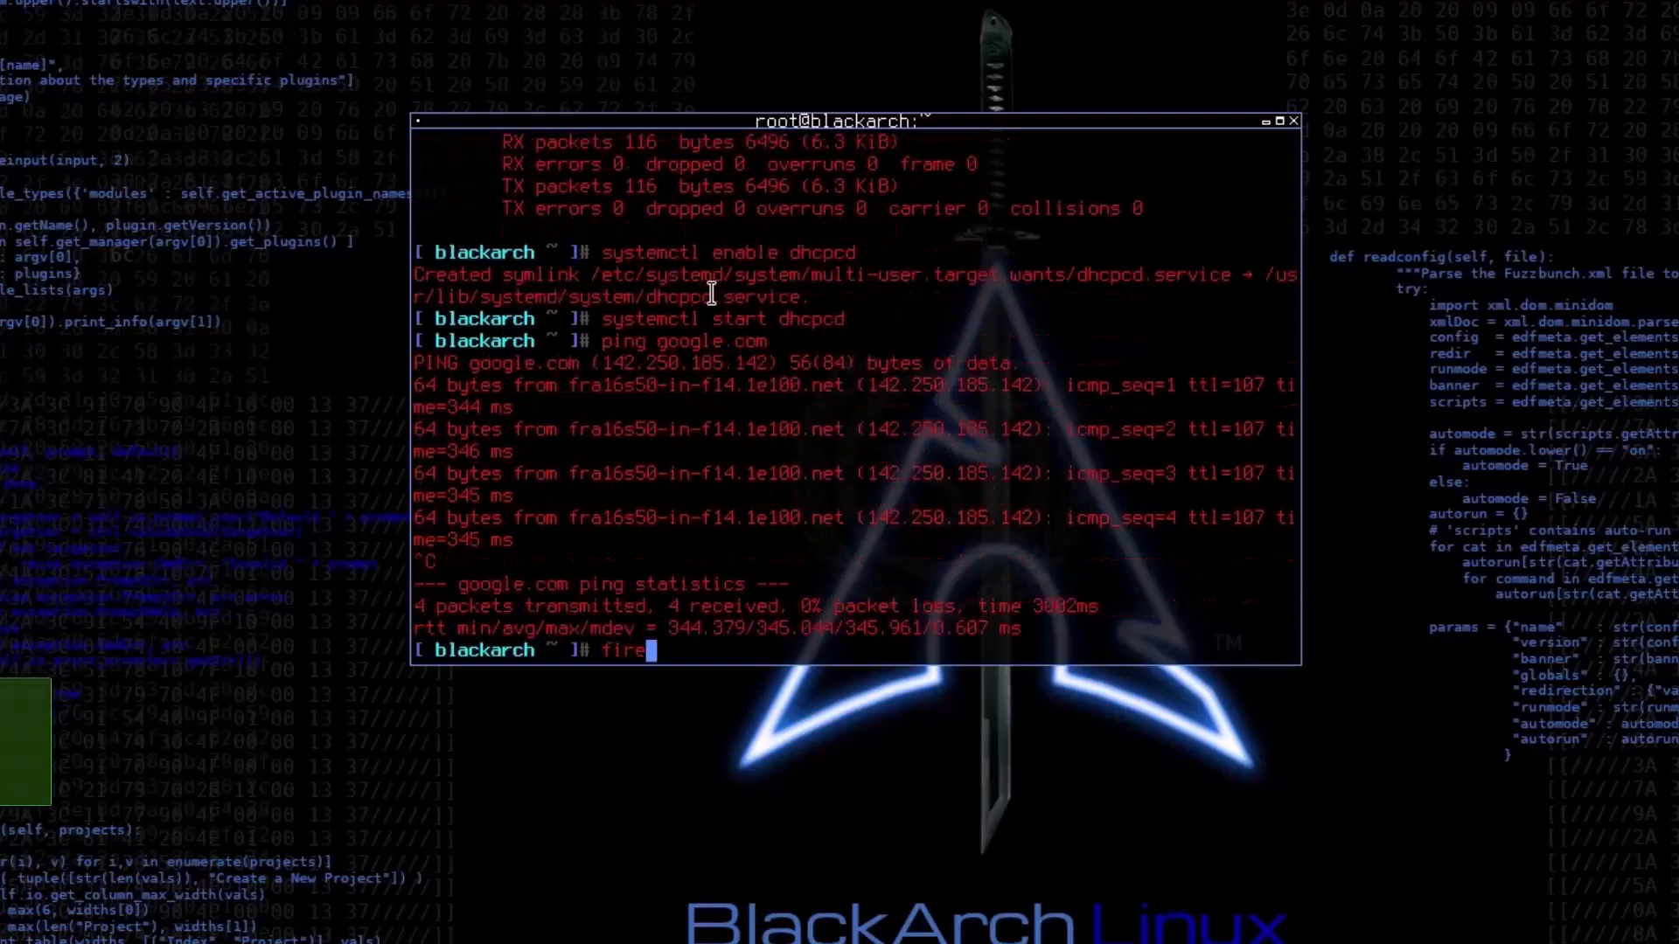
{"action": "type", "text": "fox"}
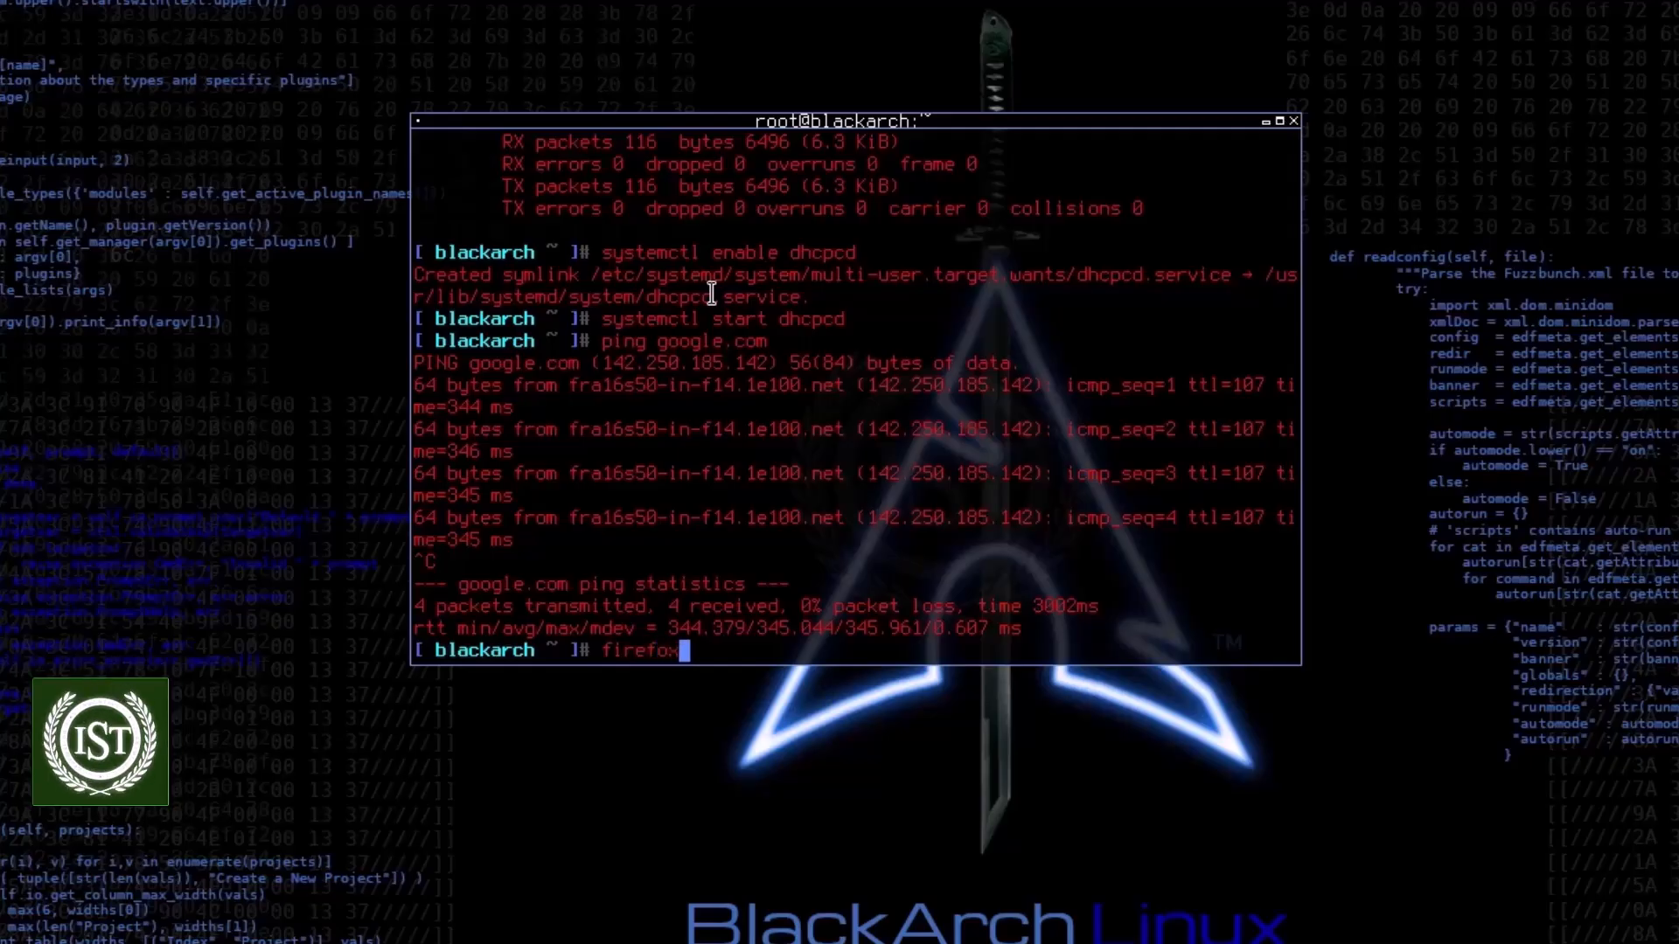
{"action": "key", "text": "Return"}
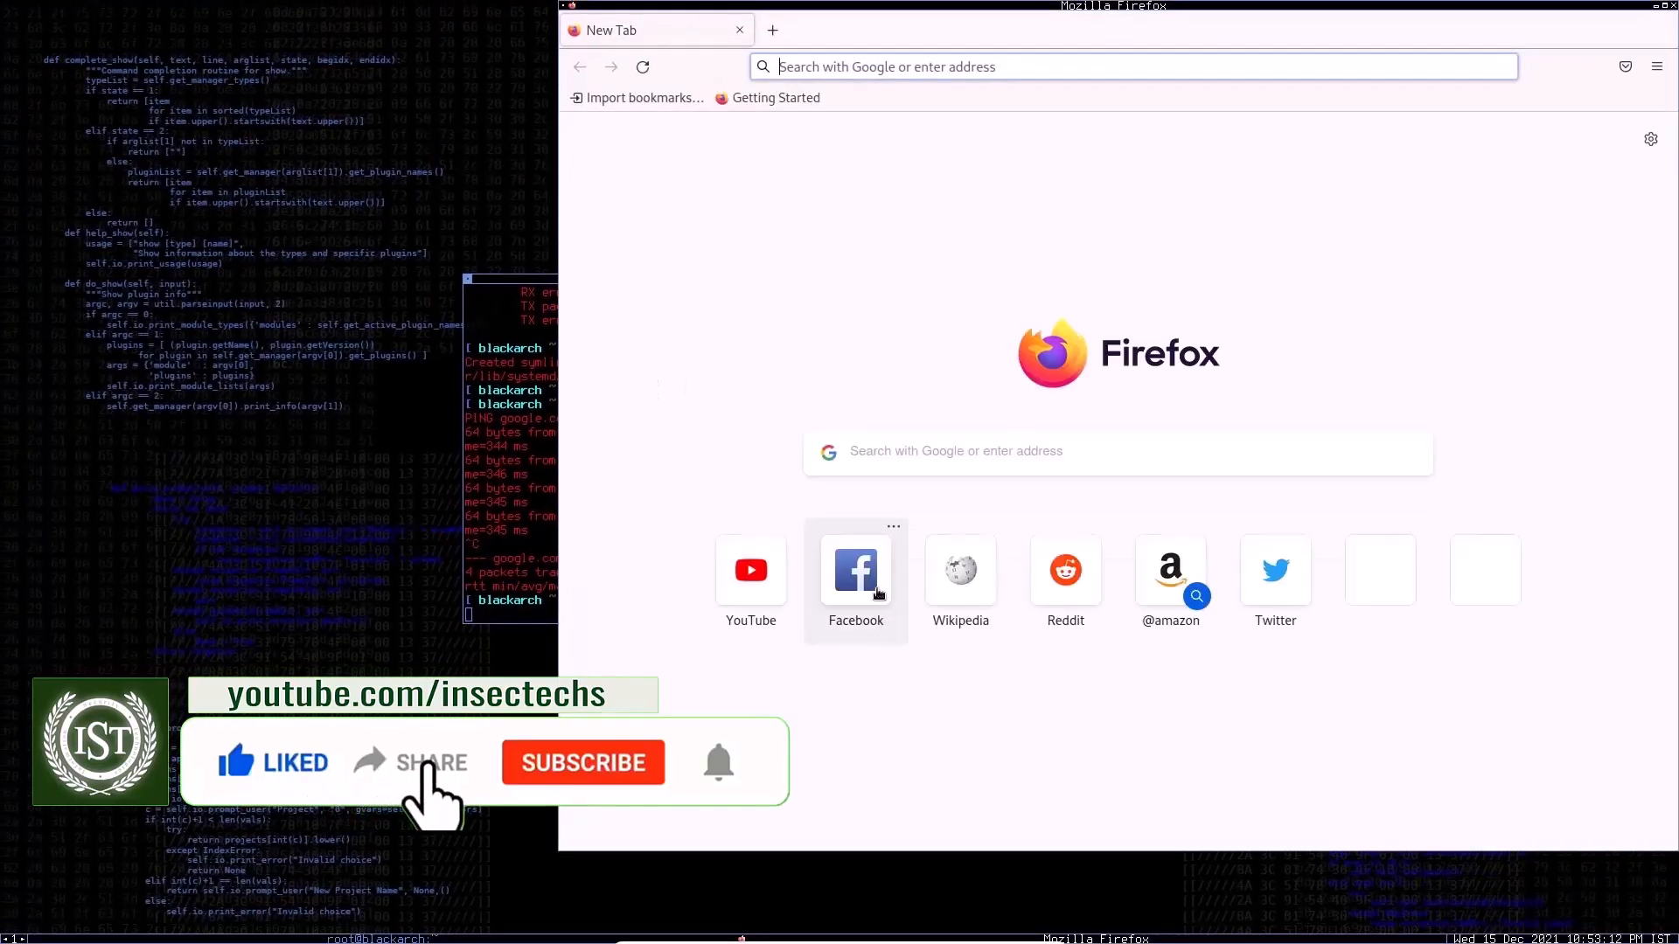
{"action": "left_click", "coordinate": [867, 585]}
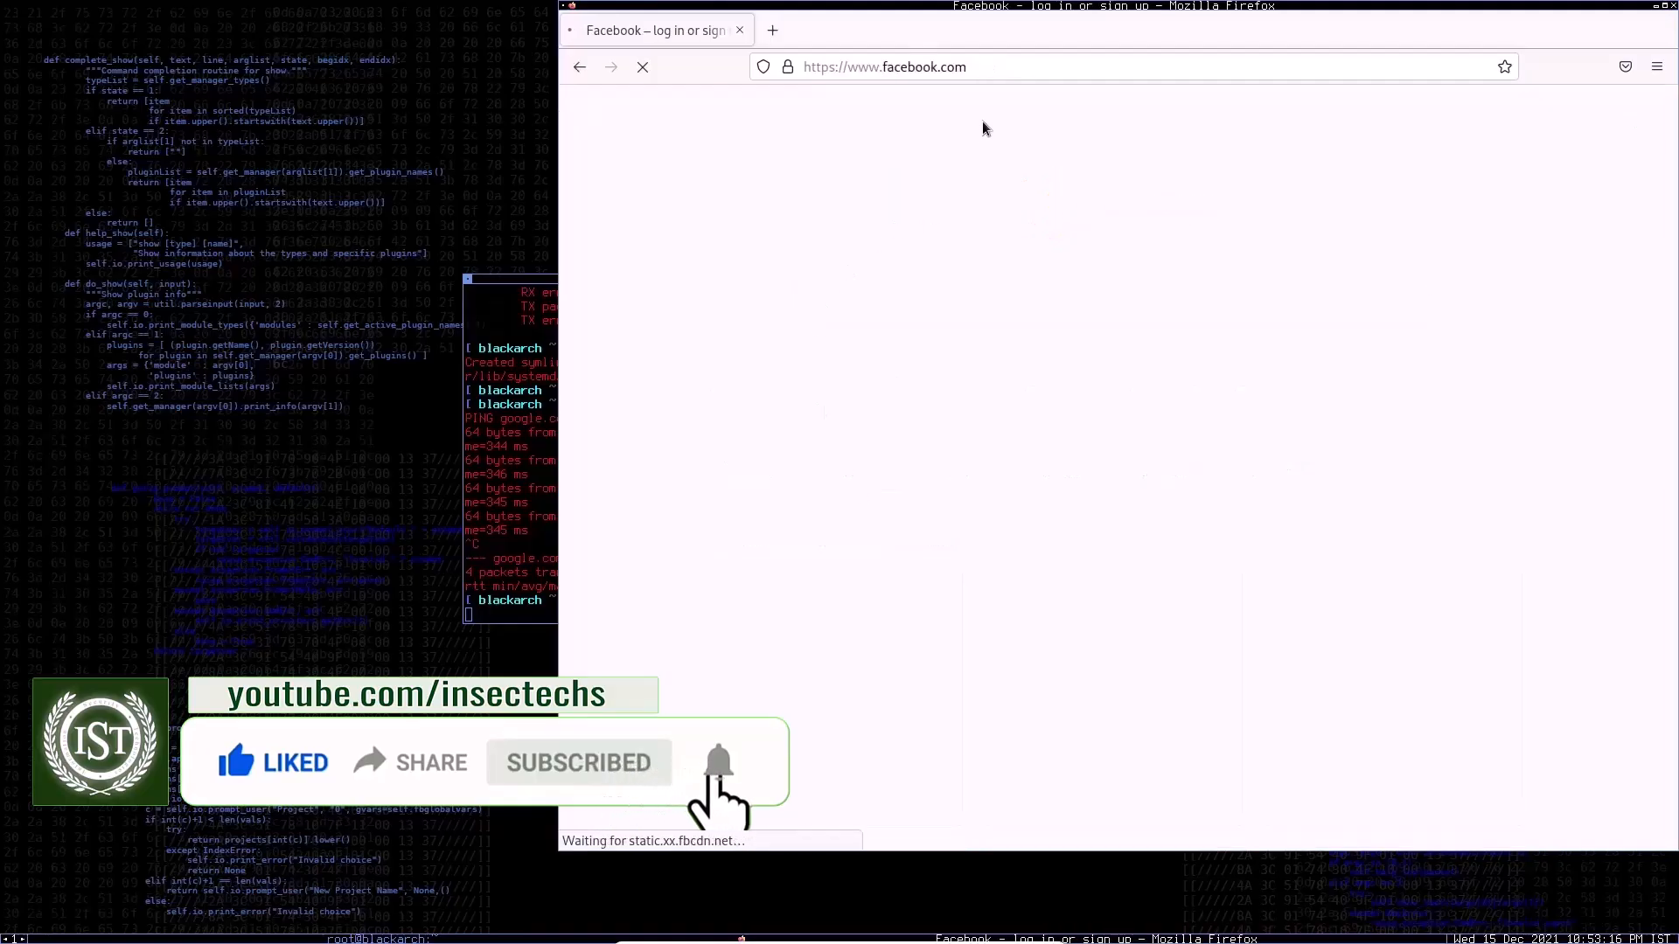
{"action": "left_click", "coordinate": [993, 69]}
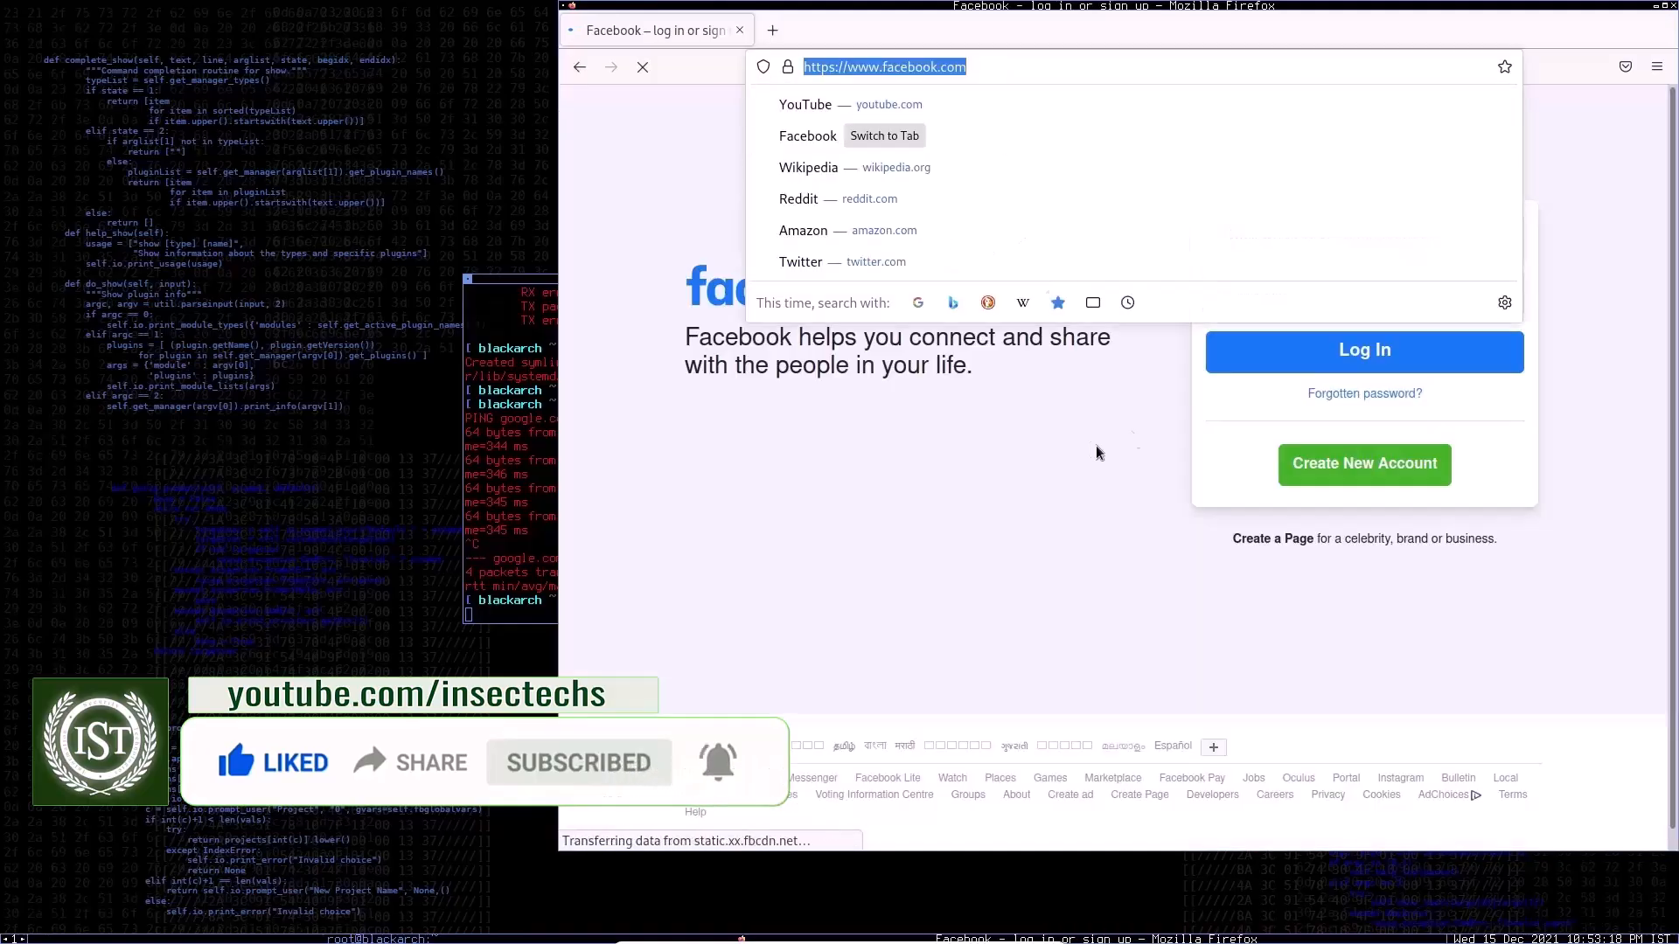
{"action": "left_click", "coordinate": [1671, 6]}
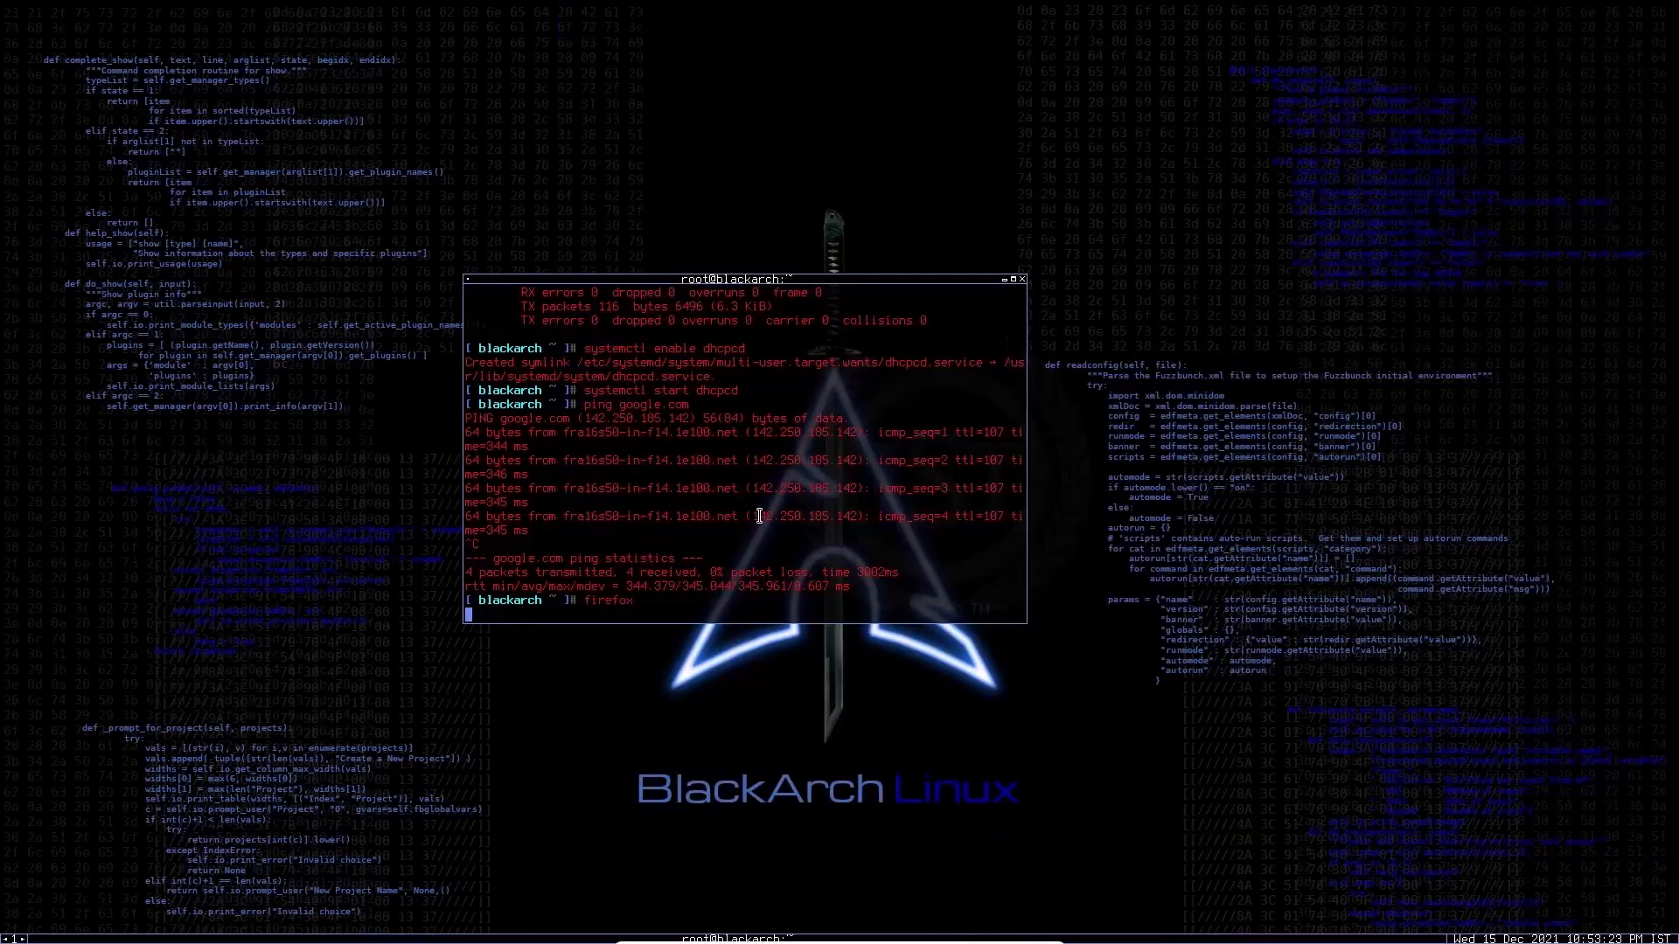
Step: Interrupt the running terminal process and clear the terminal screen
{"action": "key", "text": "ctrl+x"}
{"action": "key", "text": "ctrl+c"}
{"action": "type", "text": "clear"}
{"action": "key", "text": "Return"}
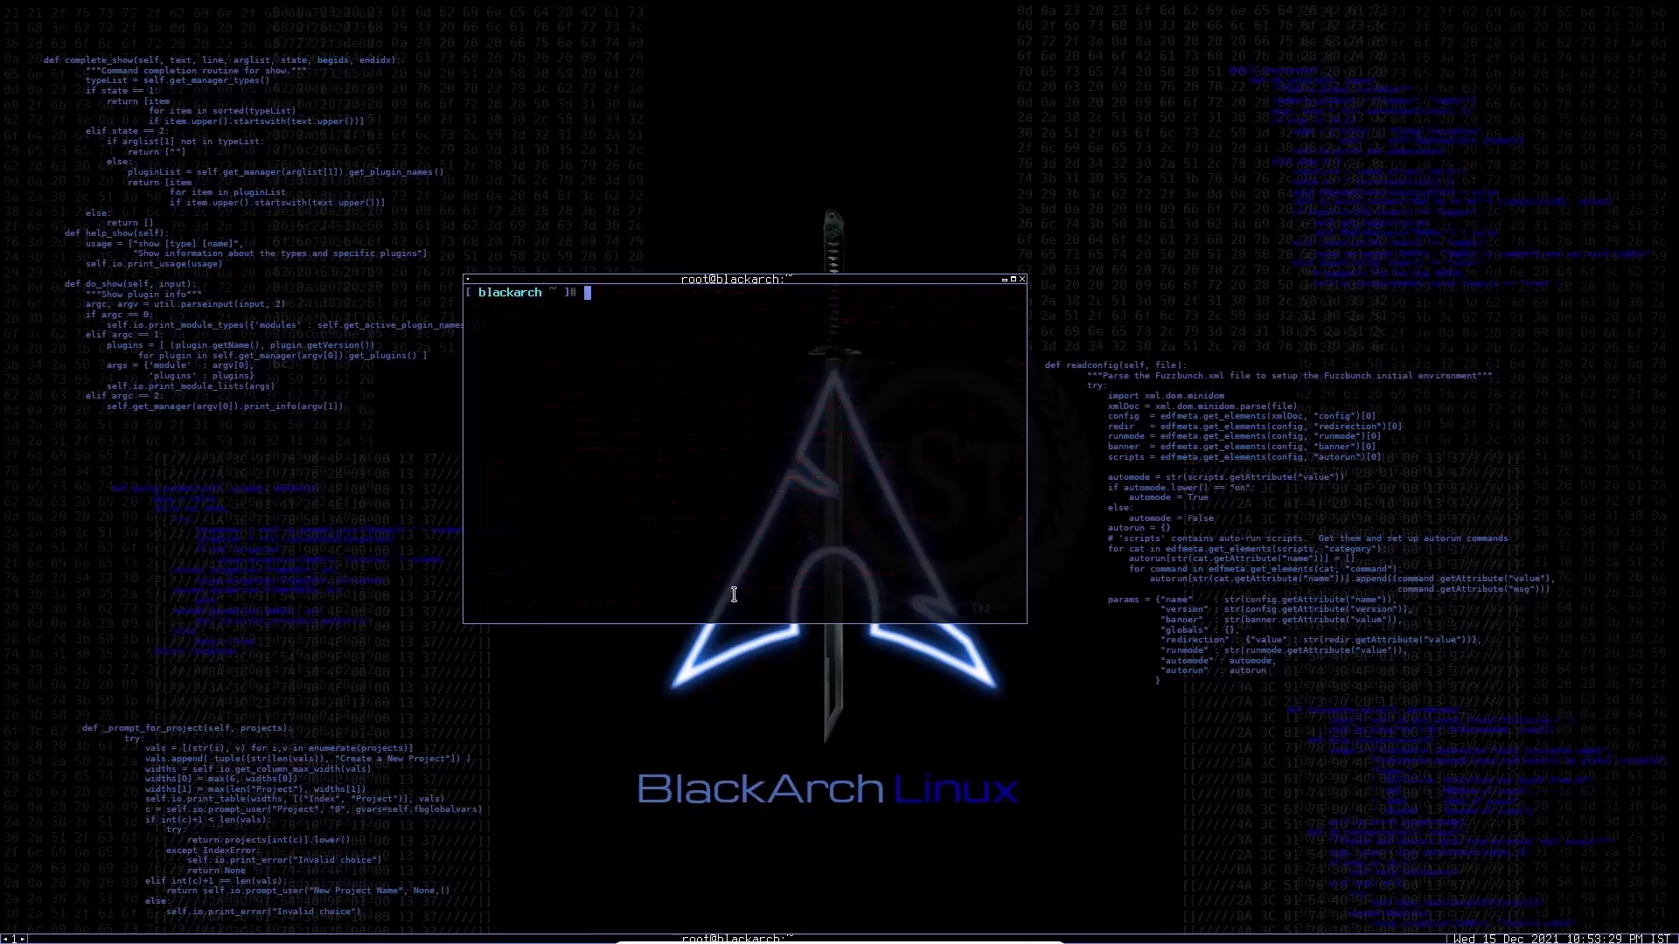
Step: Run ifconfig to check the network interfaces, and clear the terminal screen
{"action": "type", "text": "ifconfig"}
{"action": "key", "text": "Return"}
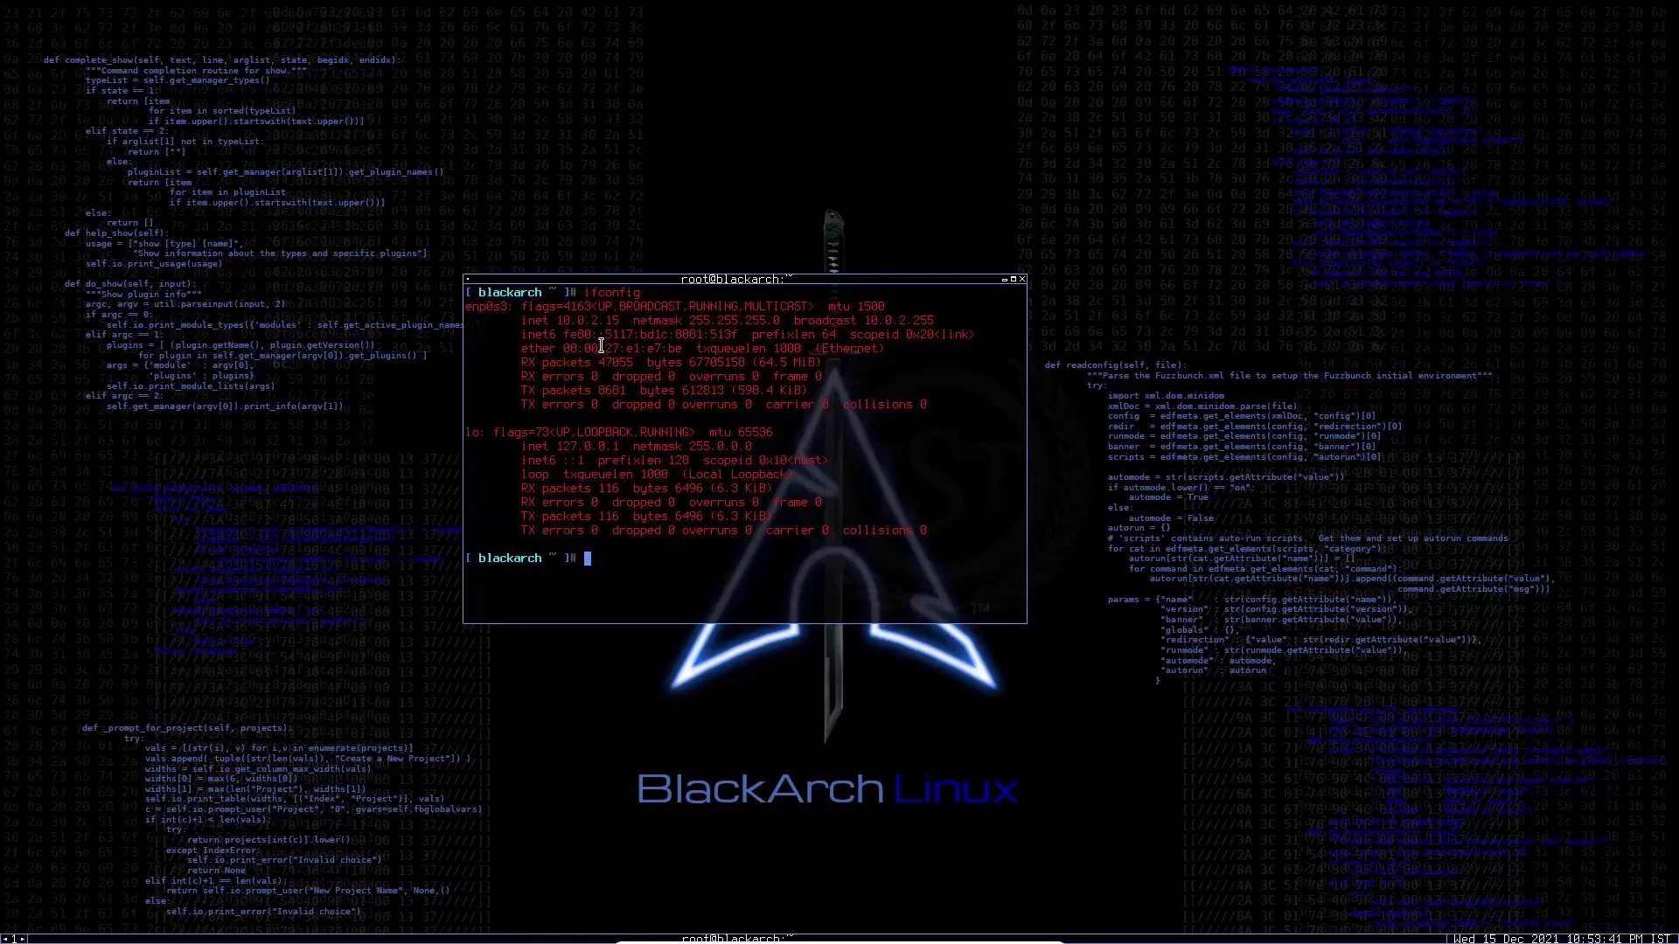
{"action": "type", "text": "clear"}
{"action": "key", "text": "Return"}
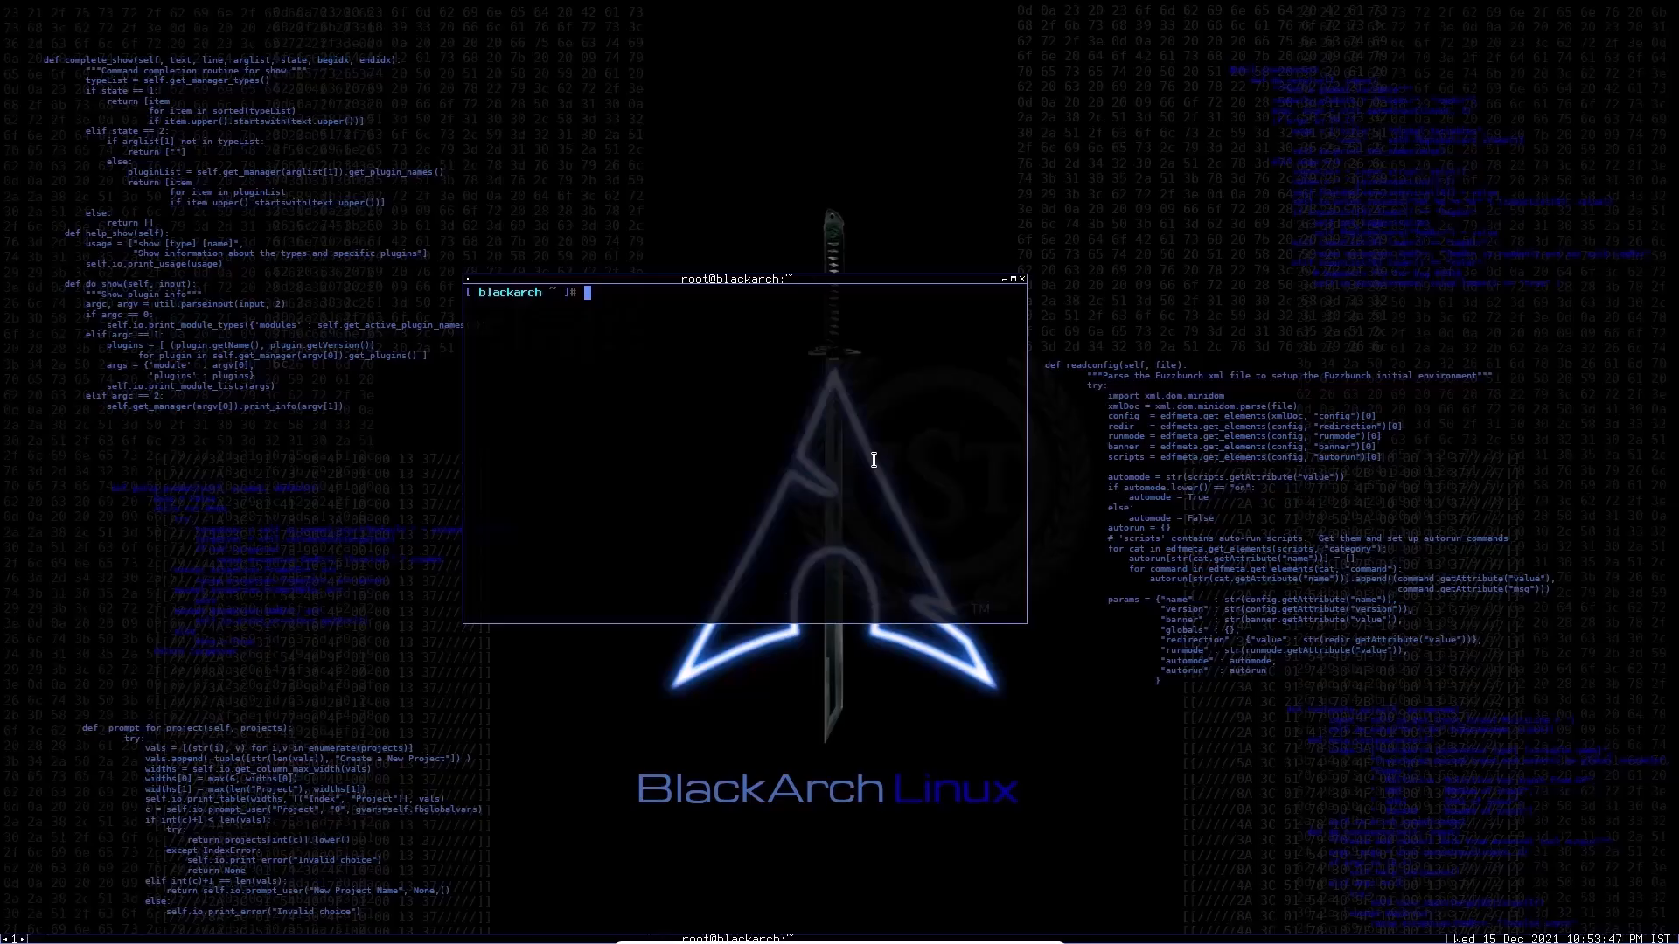
Step: Run xrandr and examine its output for the current, maximum and available screen resolutions
{"action": "type", "text": "xrandr"}
{"action": "key", "text": "Return"}
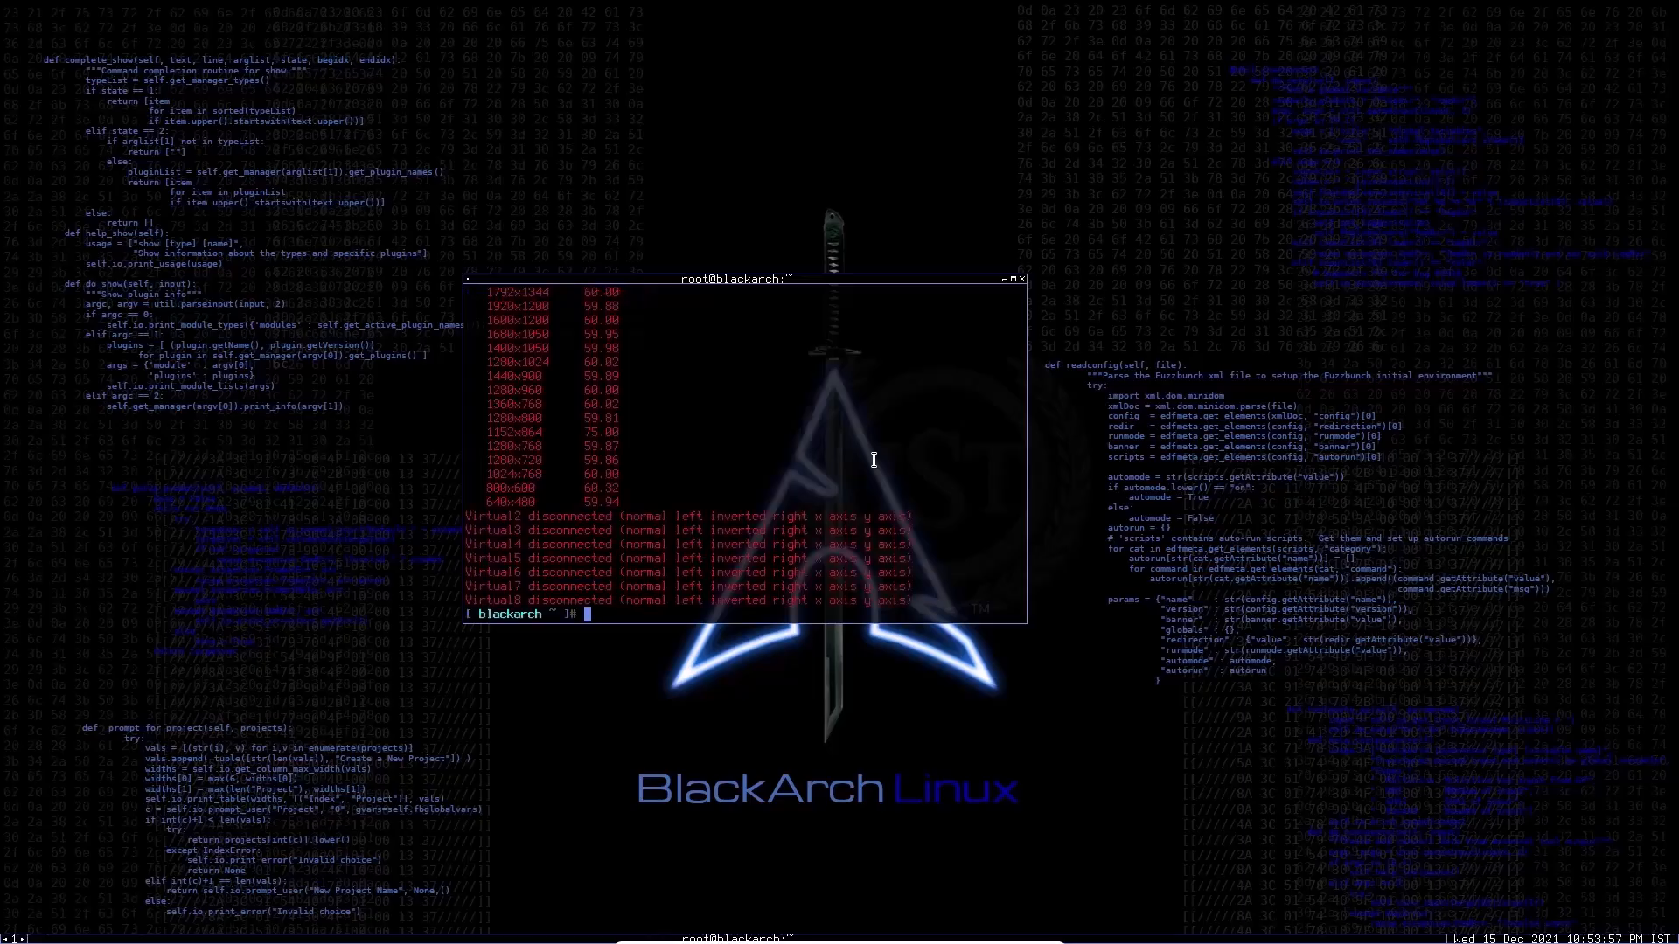
{"action": "scroll", "coordinate": [874, 459], "scroll_direction": "up", "scroll_amount": 7}
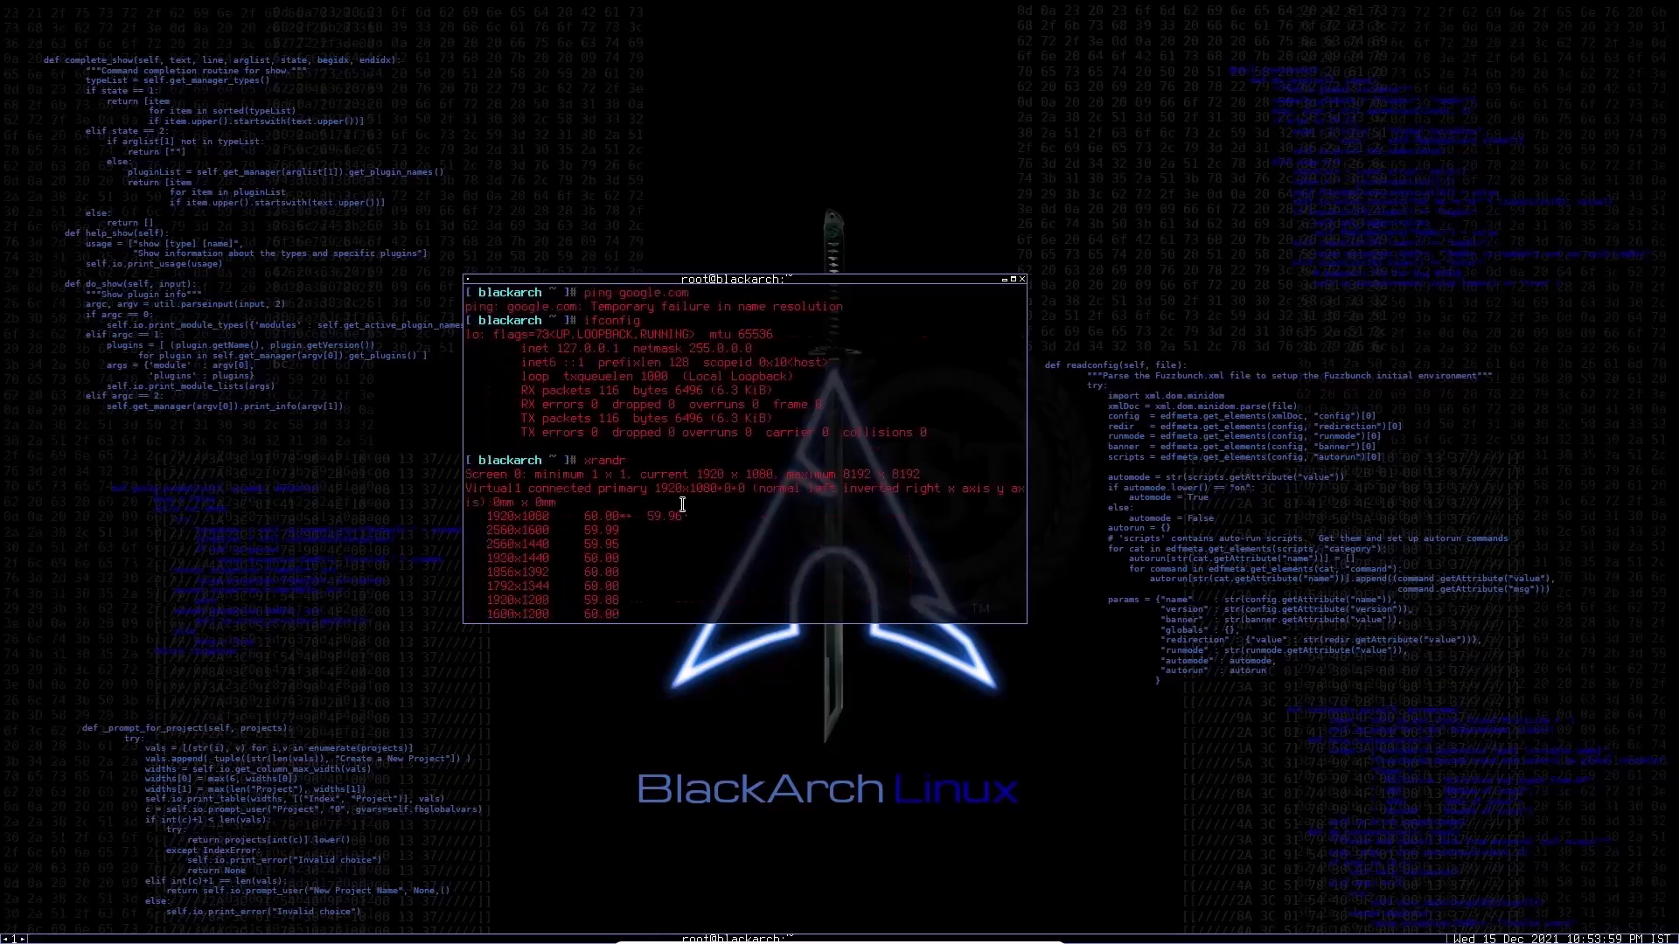
{"action": "left_click_drag", "start_coordinate": [654, 489], "coordinate": [724, 490]}
{"action": "scroll", "coordinate": [753, 516], "scroll_direction": "down", "scroll_amount": 5}
{"action": "scroll", "coordinate": [749, 522], "scroll_direction": "up", "scroll_amount": 3}
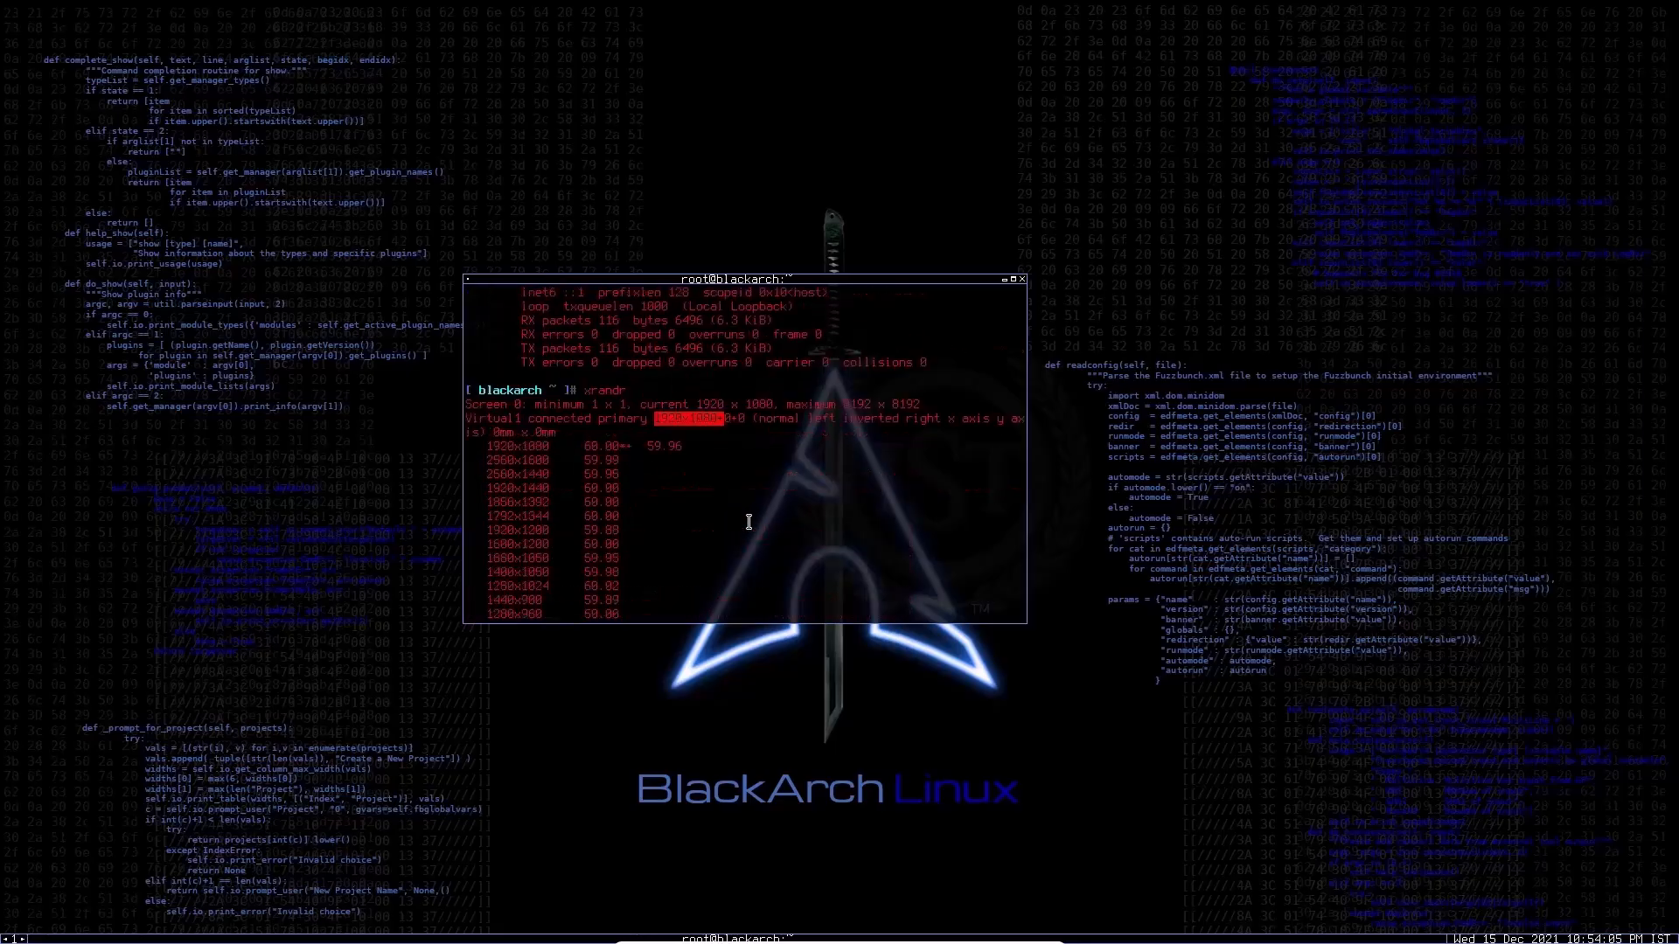
{"action": "scroll", "coordinate": [748, 522], "scroll_direction": "down", "scroll_amount": 5}
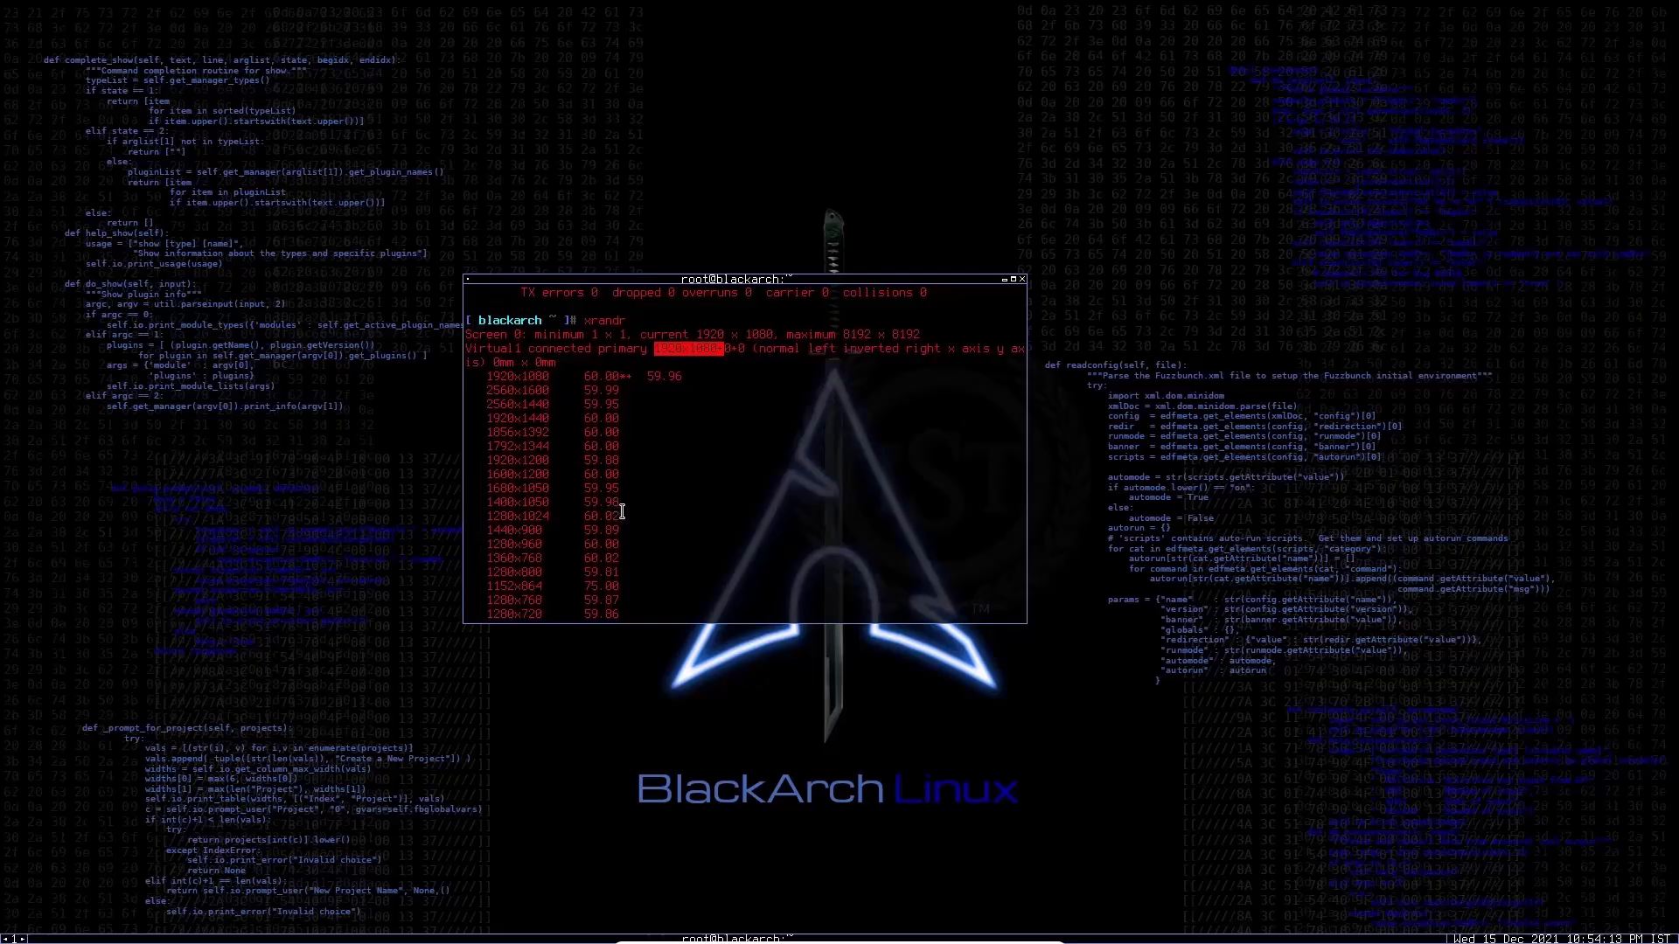
{"action": "left_click_drag", "start_coordinate": [493, 488], "coordinate": [549, 493]}
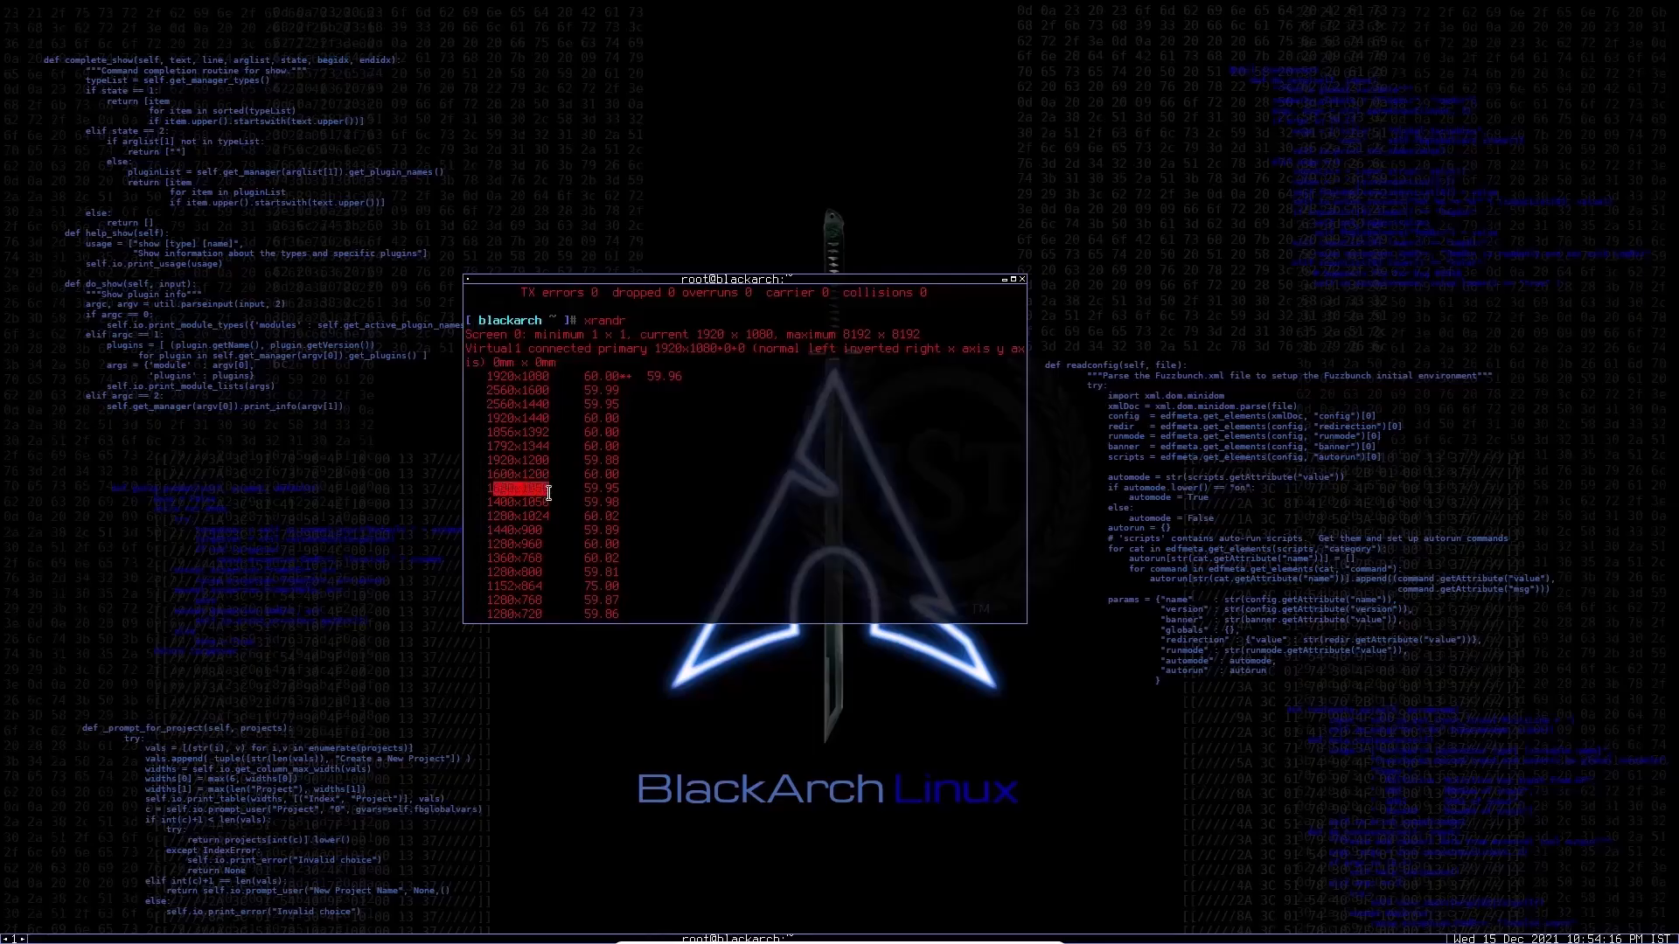
{"action": "left_click", "coordinate": [805, 353]}
{"action": "left_click_drag", "start_coordinate": [912, 334], "coordinate": [846, 334]}
{"action": "scroll", "coordinate": [803, 552], "scroll_direction": "down", "scroll_amount": 3}
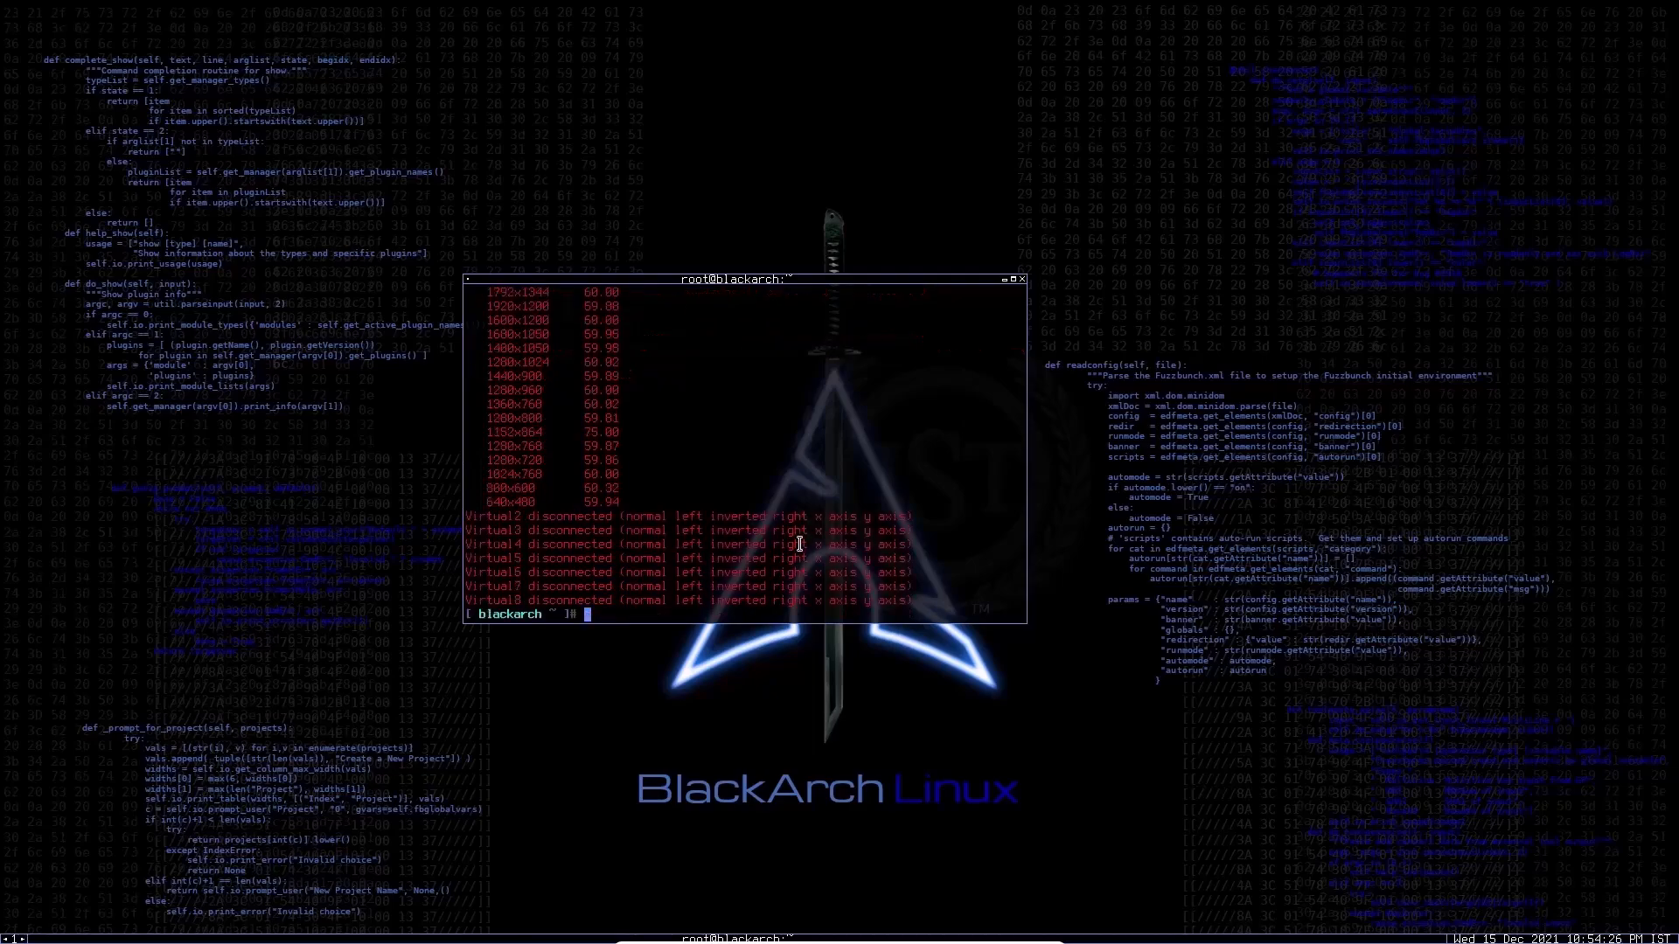
{"action": "type", "text": "xrandr  -s 1024x768"}
{"action": "key", "text": "BackSpace"}
{"action": "key", "text": "BackSpace"}
{"action": "key", "text": "BackSpace"}
{"action": "key", "text": "BackSpace"}
{"action": "key", "text": "BackSpace"}
{"action": "key", "text": "BackSpace"}
{"action": "key", "text": "BackSpace"}
{"action": "key", "text": "BackSpace"}
{"action": "key", "text": "BackSpace"}
{"action": "key", "text": "BackSpace"}
{"action": "key", "text": "BackSpace"}
{"action": "key", "text": "BackSpace"}
{"action": "key", "text": "BackSpace"}
{"action": "key", "text": "BackSpace"}
{"action": "key", "text": "BackSpace"}
{"action": "key", "text": "BackSpace"}
{"action": "key", "text": "BackSpace"}
{"action": "key", "text": "BackSpace"}
{"action": "key", "text": "BackSpace"}
Step: Clear the xrandr output from the terminal screen and start a pacman command
{"action": "type", "text": "clear"}
{"action": "key", "text": "Return"}
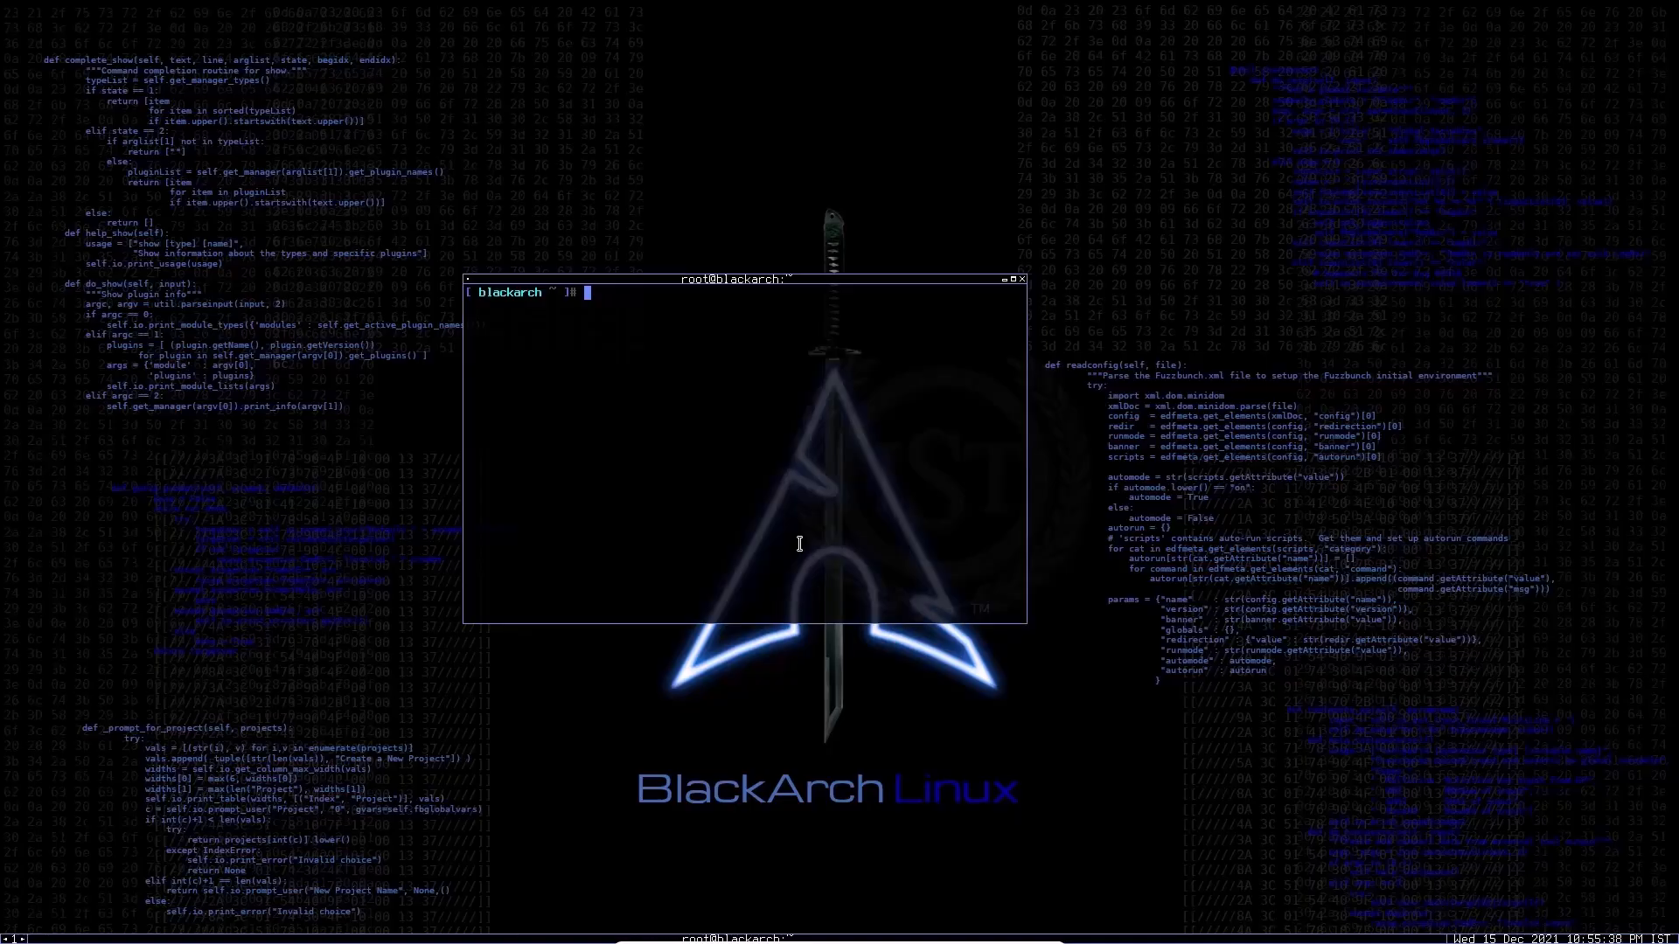
{"action": "type", "text": "pacman"}
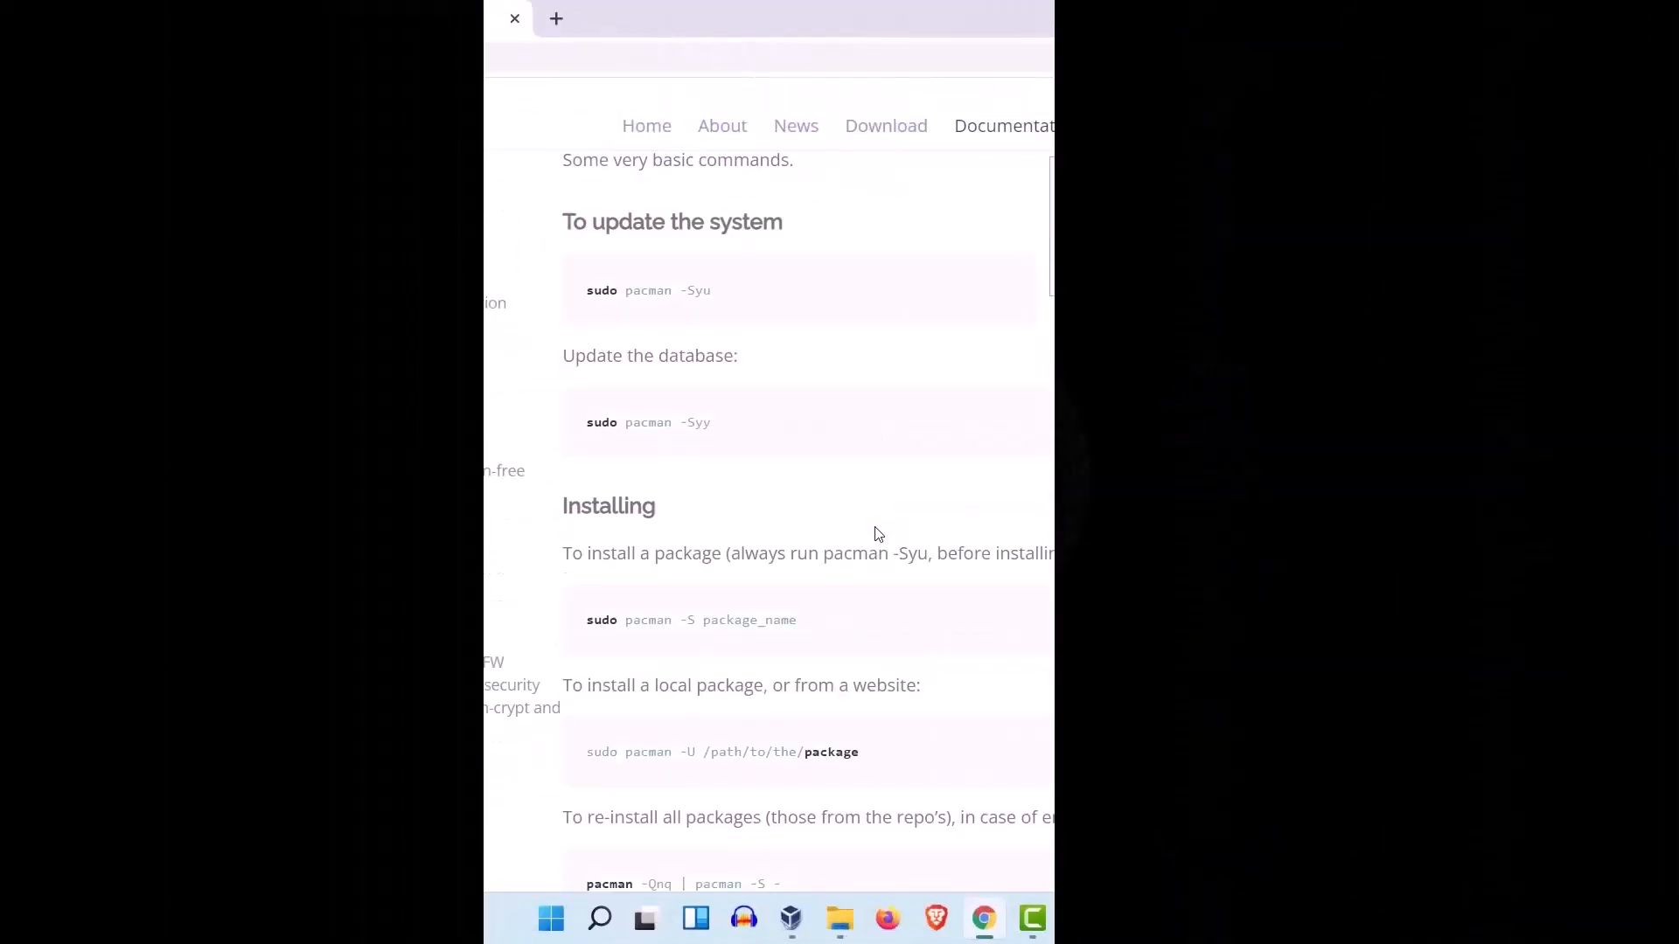
Step: In the web browser, review the Pacman Guide's commands for updating the system, updating the database and installing packages
{"action": "scroll", "coordinate": [874, 531], "scroll_direction": "down", "scroll_amount": 1}
{"action": "scroll", "coordinate": [873, 524], "scroll_direction": "up", "scroll_amount": 2}
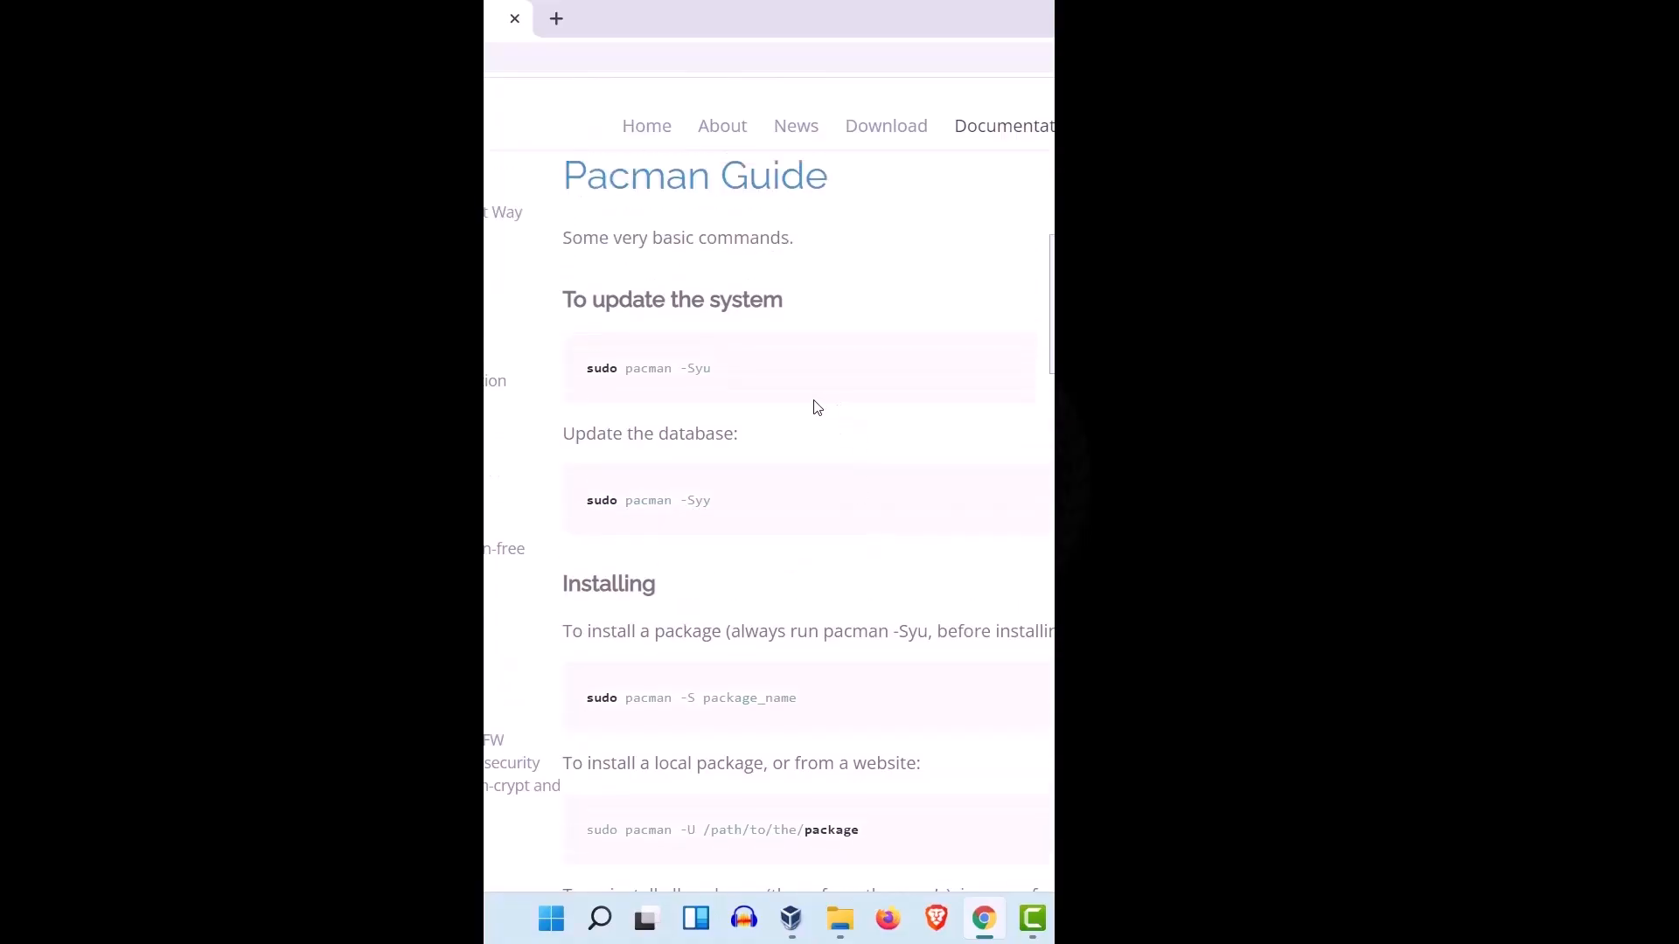
{"action": "scroll", "coordinate": [813, 408], "scroll_direction": "down", "scroll_amount": 2}
{"action": "left_click_drag", "start_coordinate": [627, 413], "coordinate": [1031, 413]}
{"action": "scroll", "coordinate": [832, 443], "scroll_direction": "up", "scroll_amount": 3}
{"action": "left_click", "coordinate": [690, 490]}
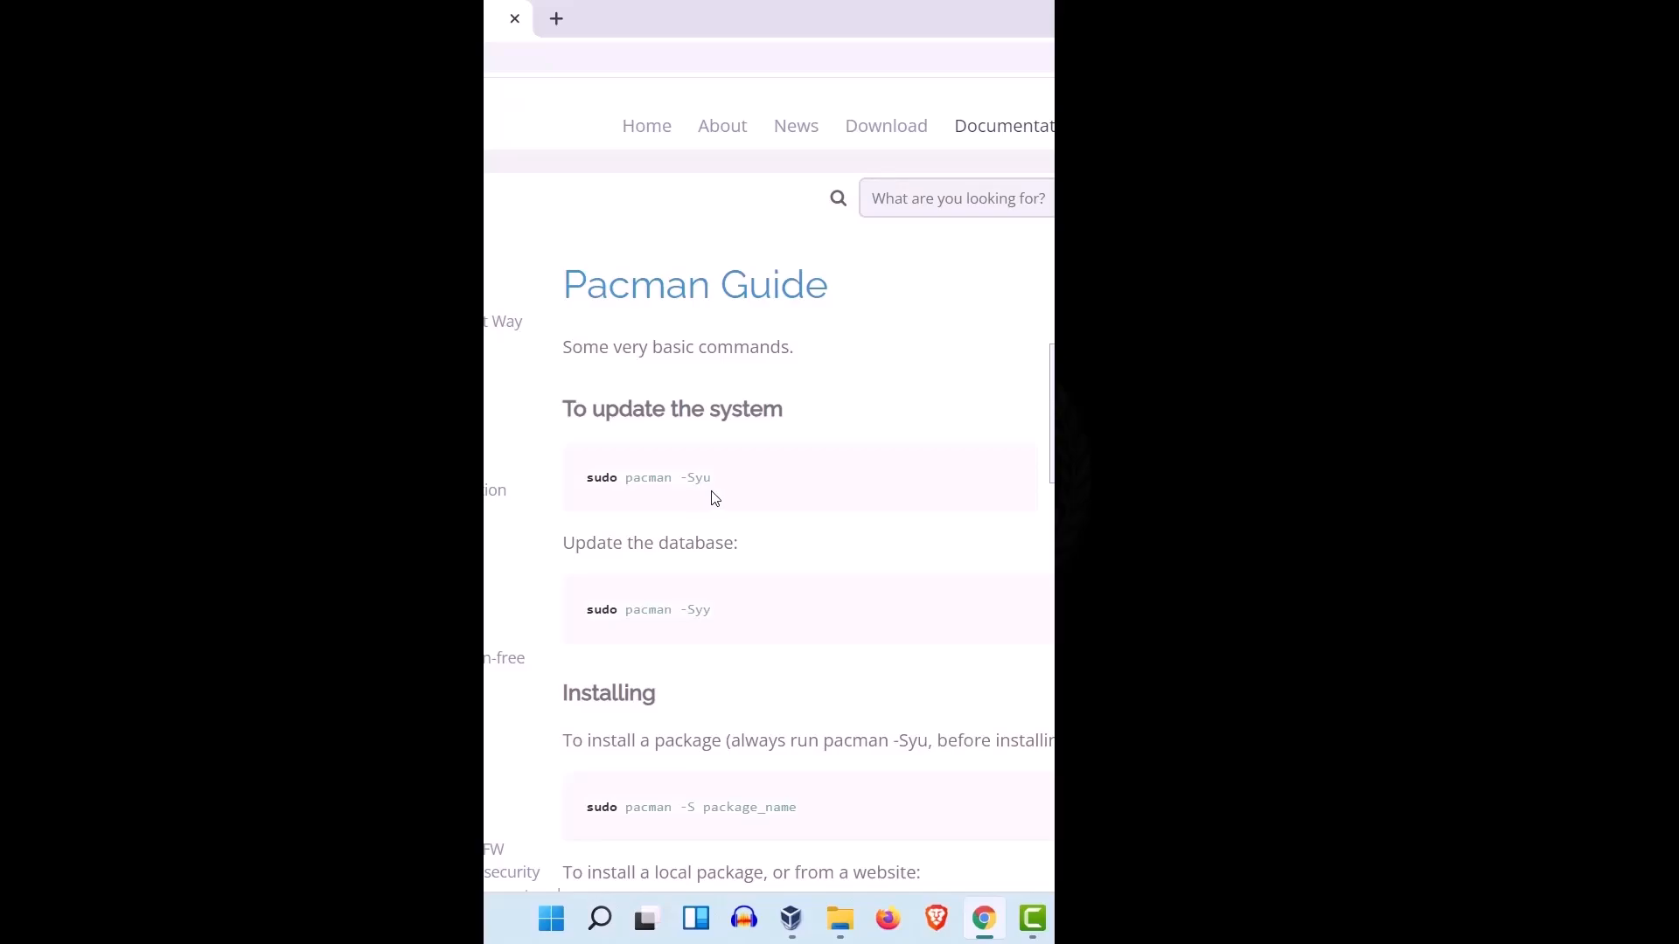
{"action": "left_click_drag", "start_coordinate": [724, 495], "coordinate": [588, 498]}
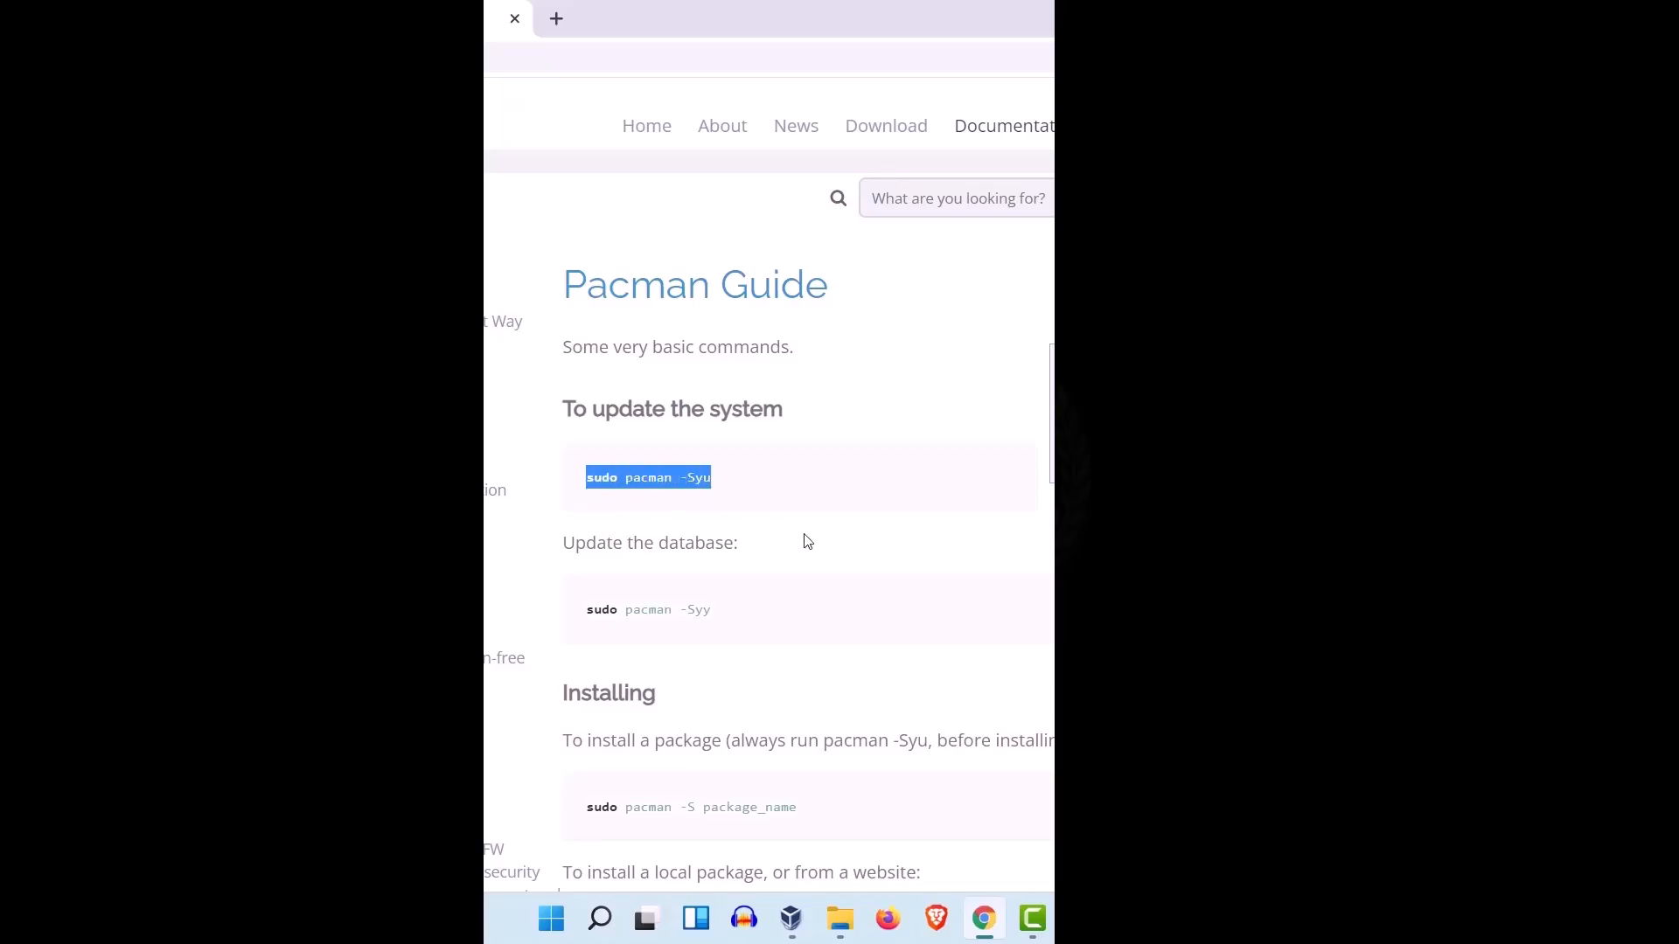
{"action": "scroll", "coordinate": [802, 543], "scroll_direction": "down", "scroll_amount": 1}
{"action": "left_click_drag", "start_coordinate": [780, 521], "coordinate": [592, 498]}
{"action": "left_click", "coordinate": [775, 517]}
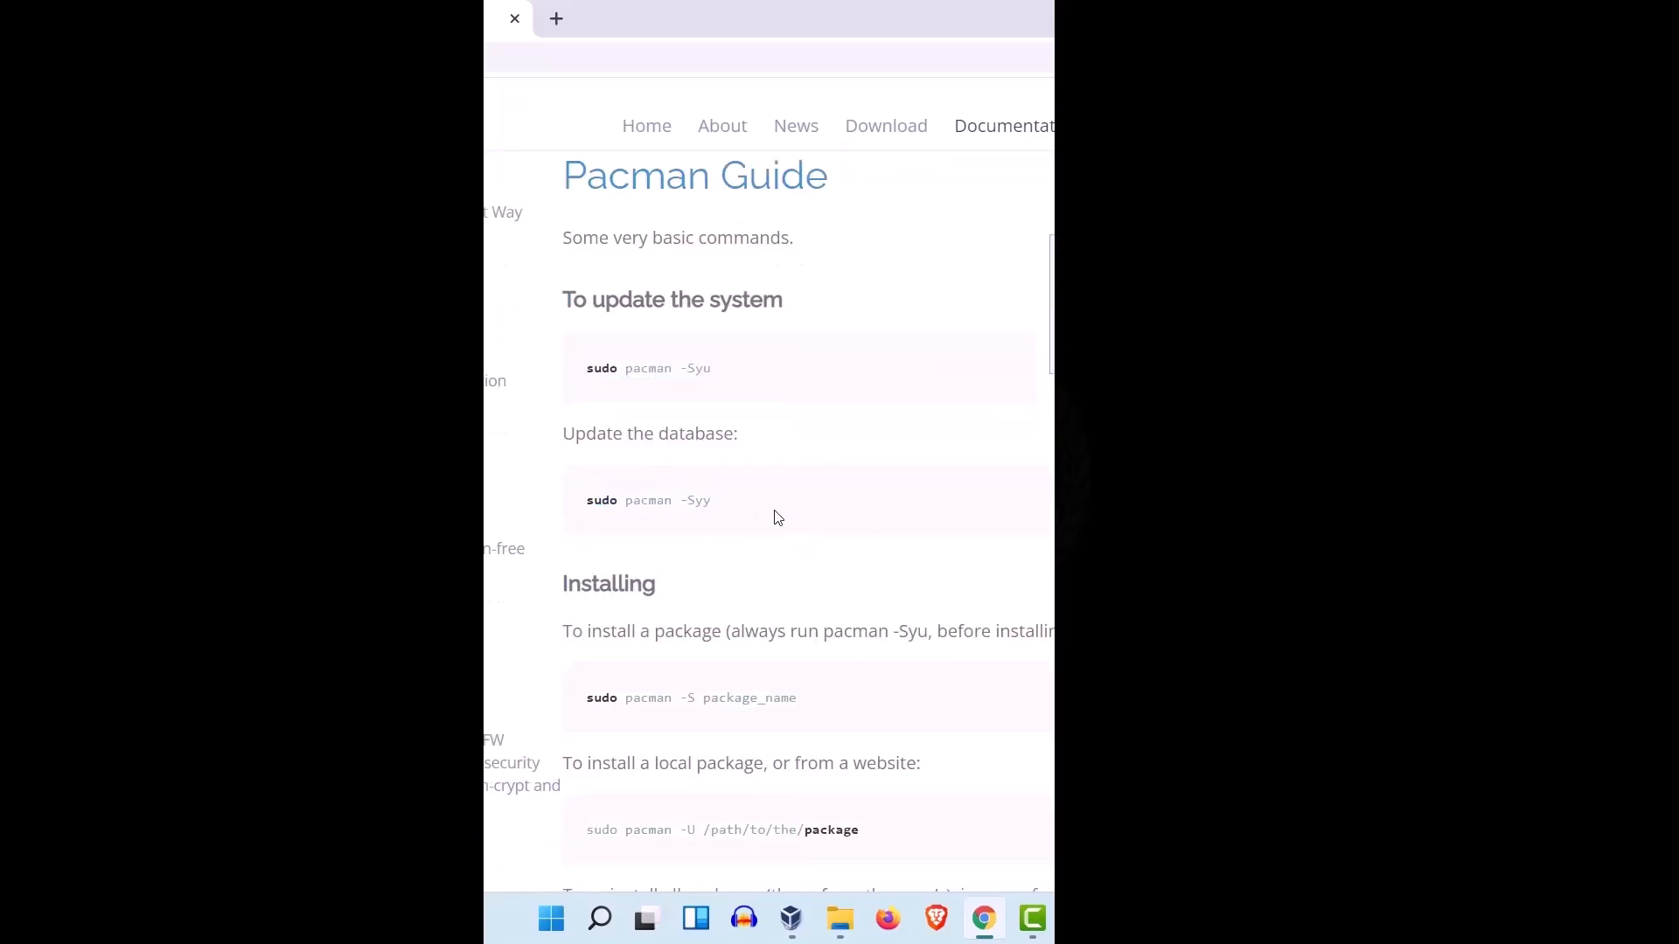
{"action": "scroll", "coordinate": [802, 532], "scroll_direction": "down", "scroll_amount": 2}
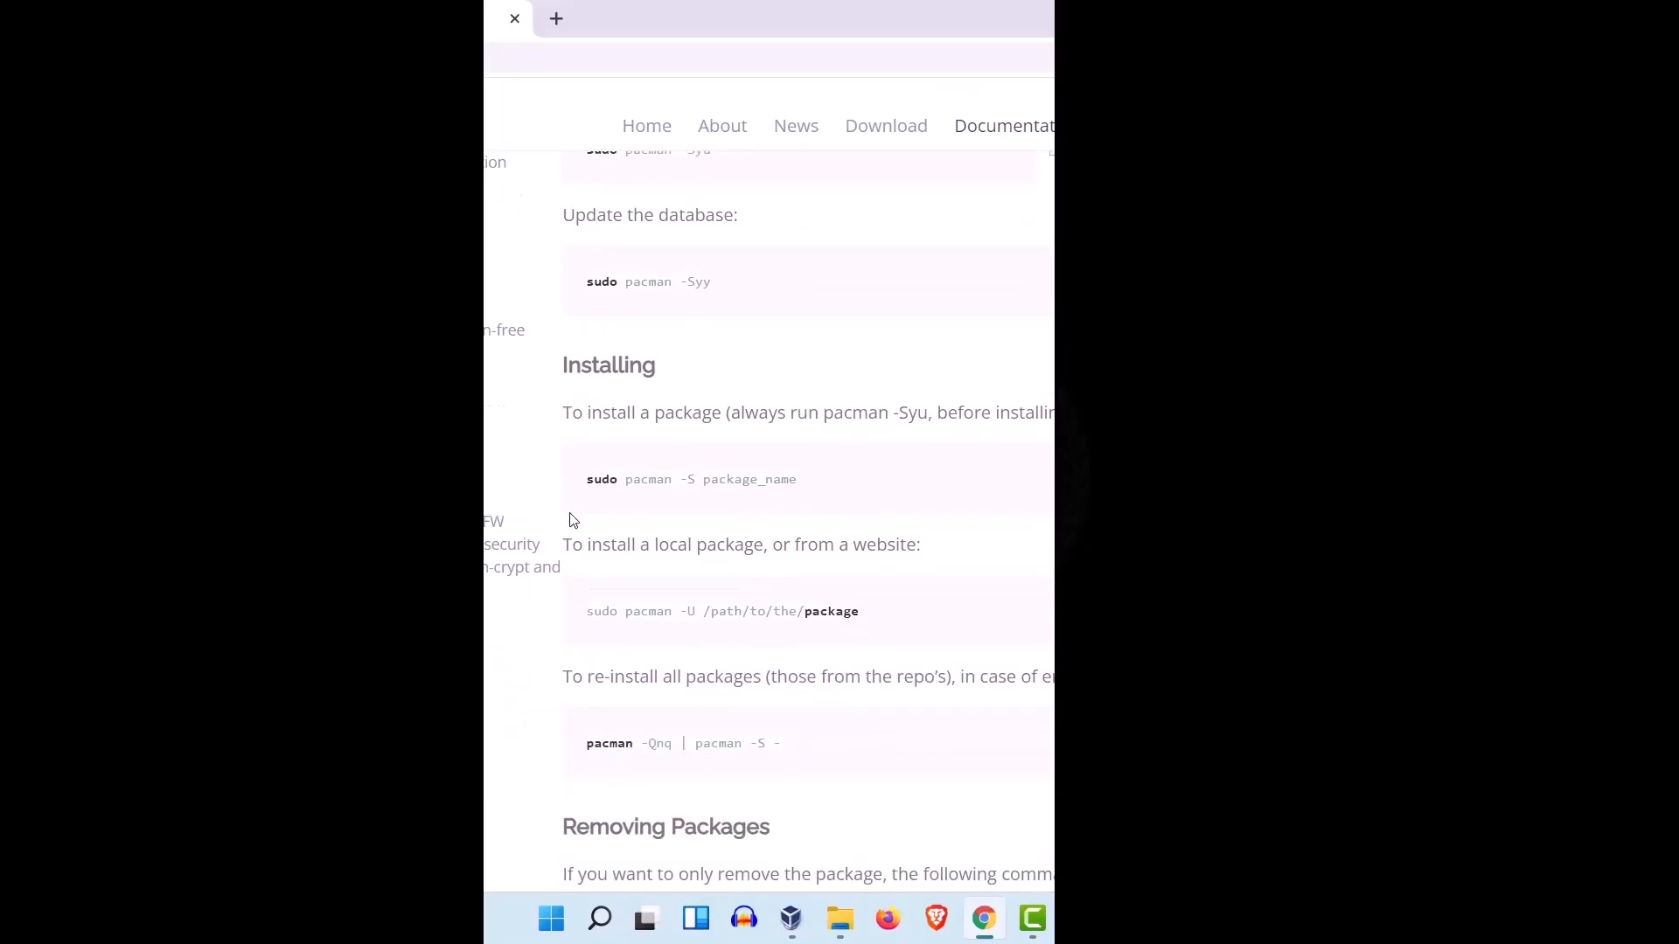
{"action": "double_click", "coordinate": [605, 369]}
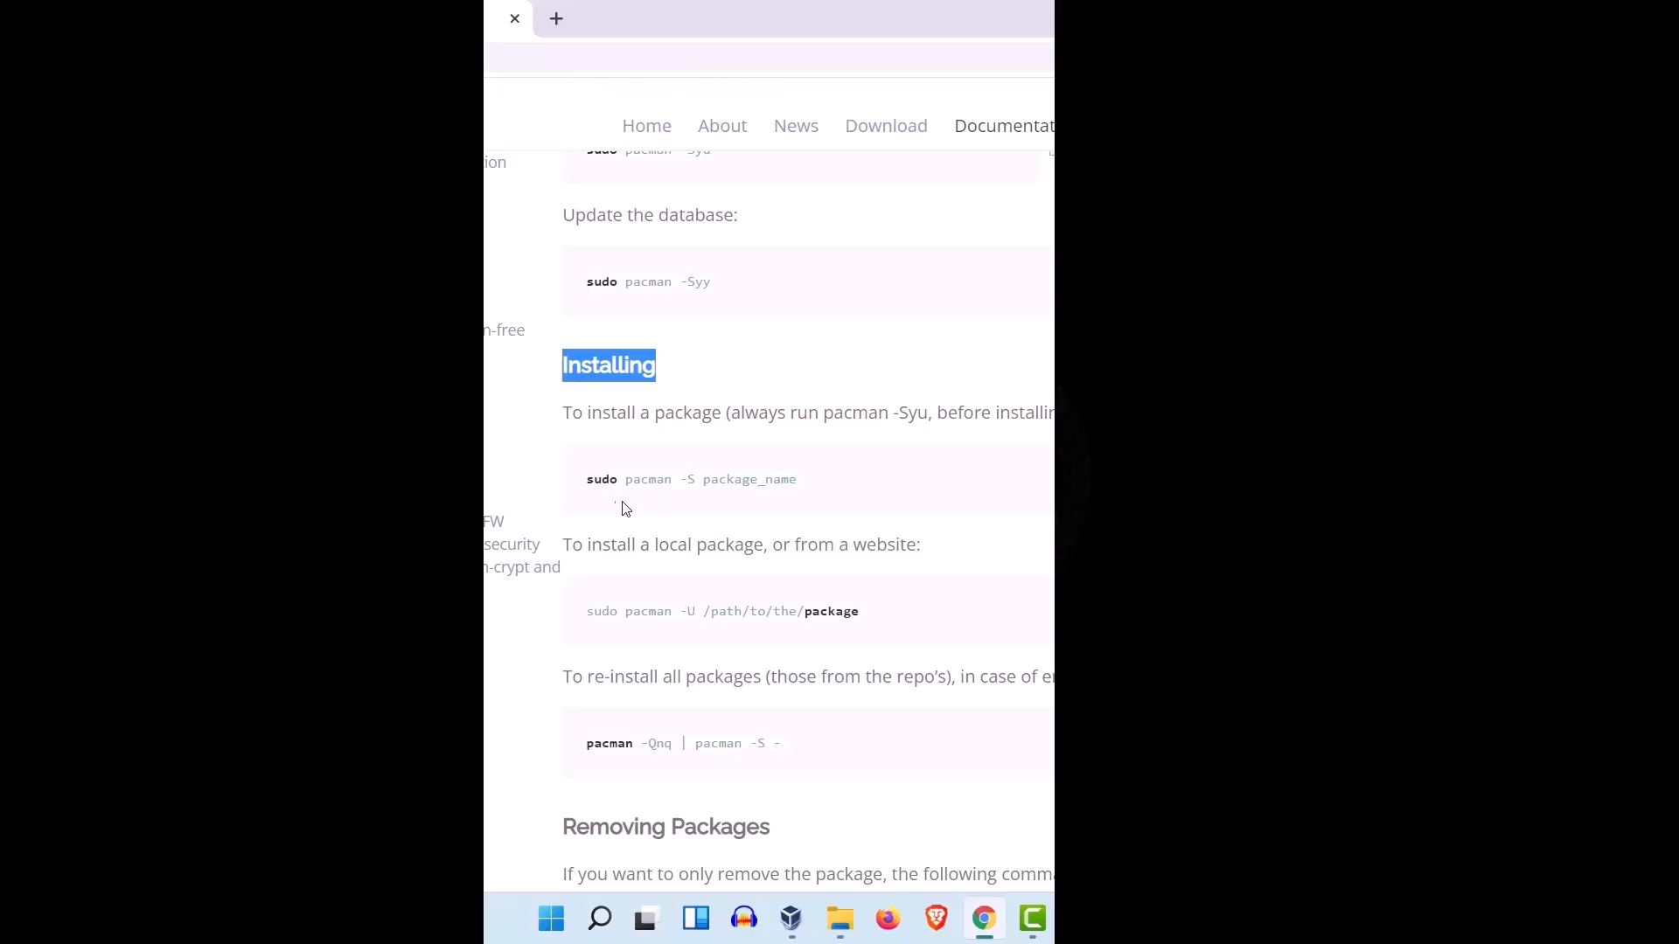
{"action": "double_click", "coordinate": [691, 481]}
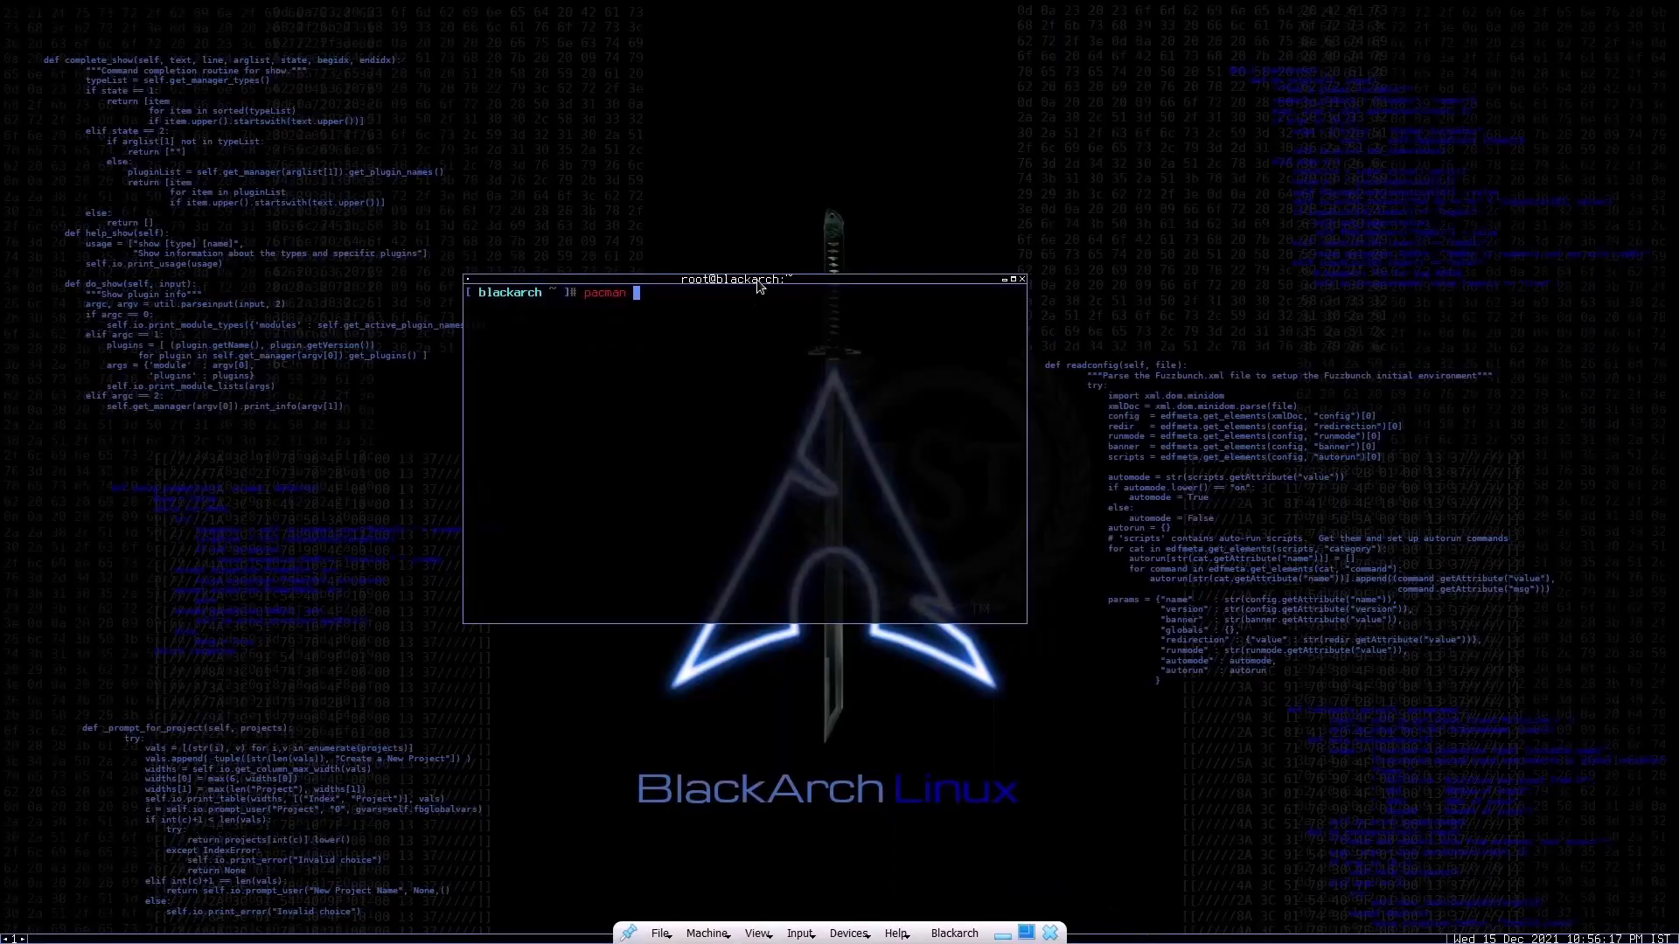
Step: Back in the virtual machine, move the terminal window, discard the unfinished pacman command and change the directory to /etc/pacman.d/
{"action": "left_click_drag", "start_coordinate": [758, 289], "coordinate": [991, 379]}
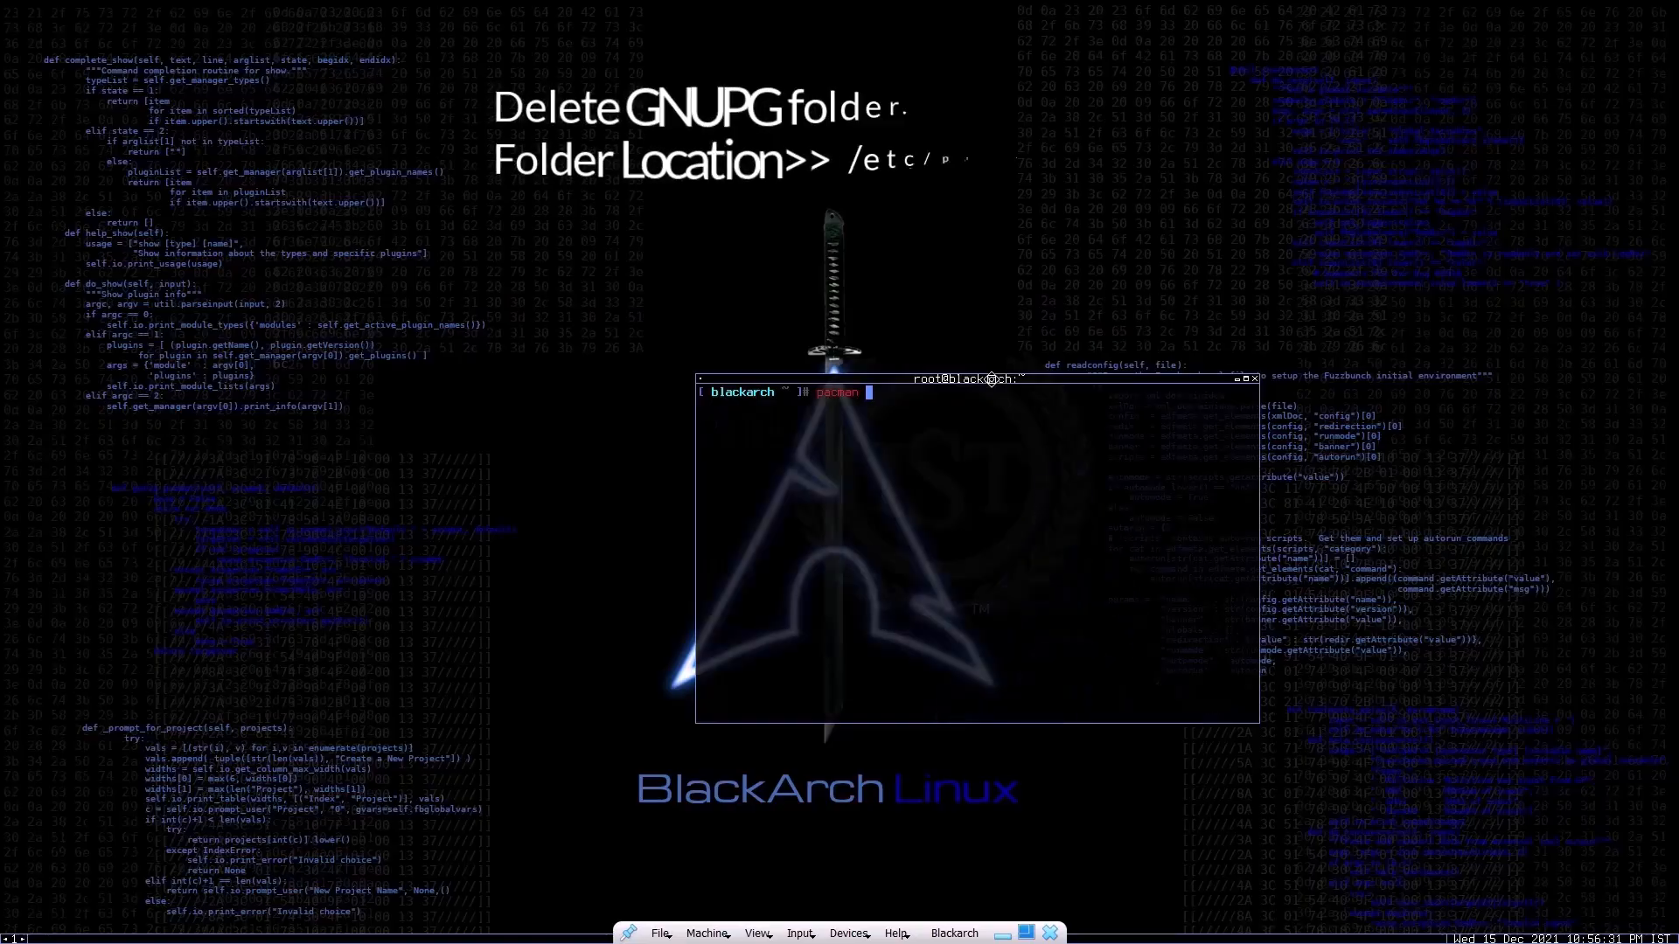
{"action": "key", "text": "BackSpace"}
{"action": "key", "text": "BackSpace"}
{"action": "key", "text": "BackSpace"}
{"action": "key", "text": "BackSpace"}
{"action": "key", "text": "BackSpace"}
{"action": "key", "text": "BackSpace"}
{"action": "key", "text": "BackSpace"}
{"action": "type", "text": "cd /et"}
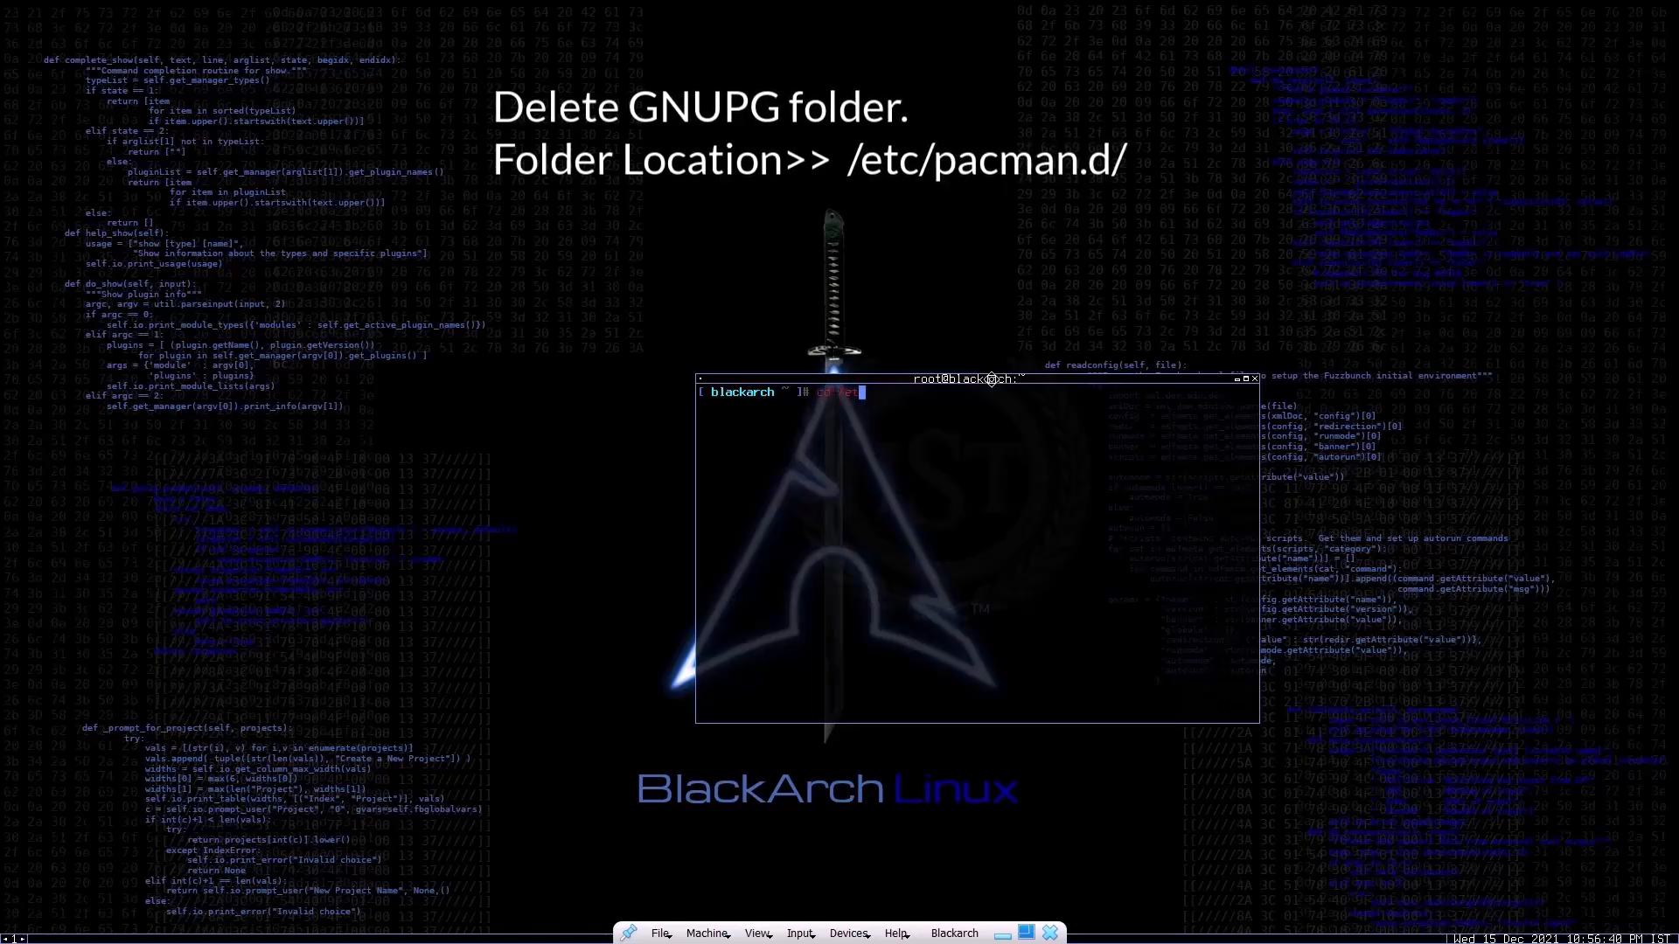
{"action": "type", "text": "c/"}
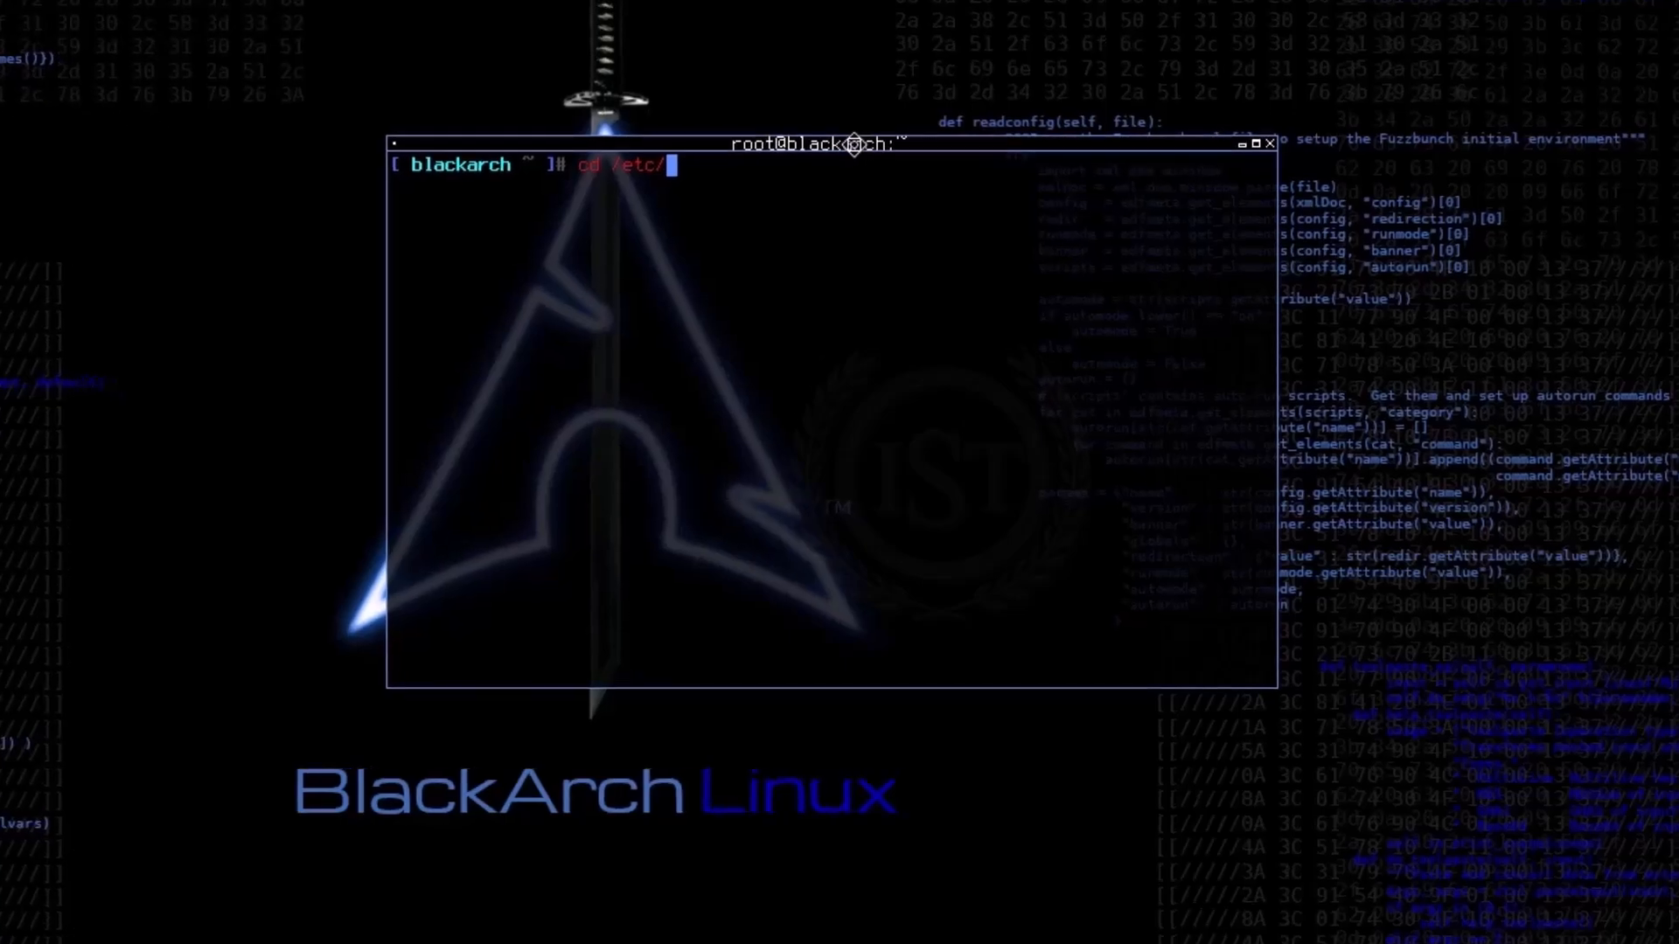
{"action": "type", "text": "pacman.d/"}
{"action": "key", "text": "Return"}
Step: Print the working directory with pwd and list its contents with ls to locate the gnupg folder
{"action": "type", "text": "pwd"}
{"action": "key", "text": "Return"}
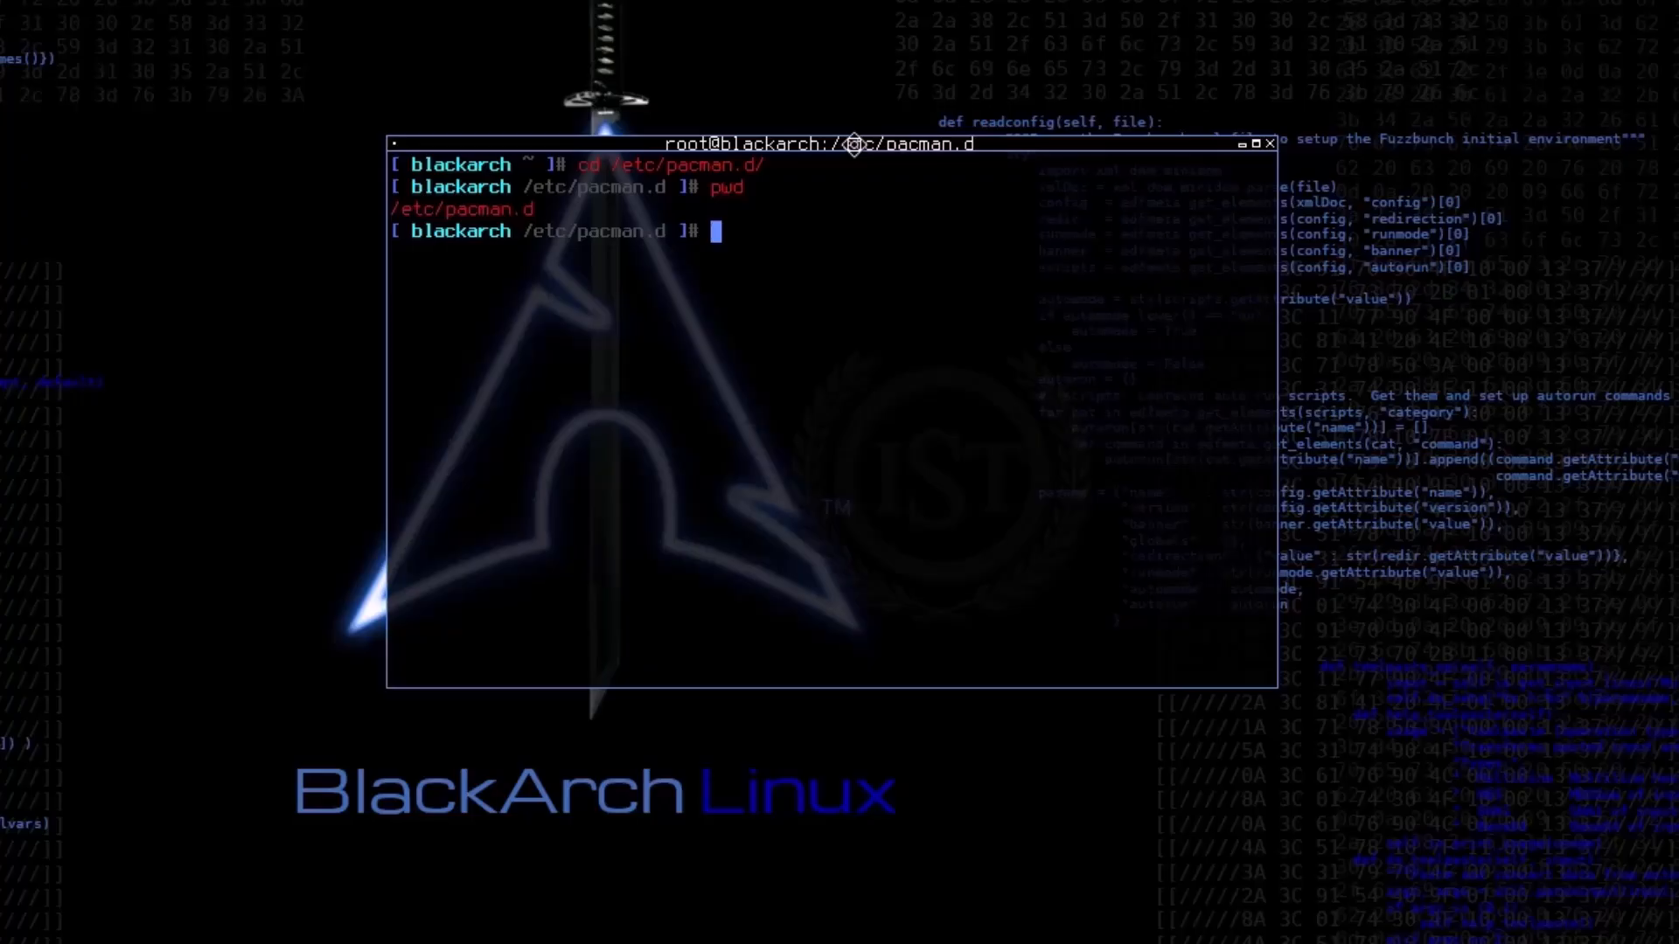
{"action": "type", "text": "ls"}
{"action": "key", "text": "Return"}
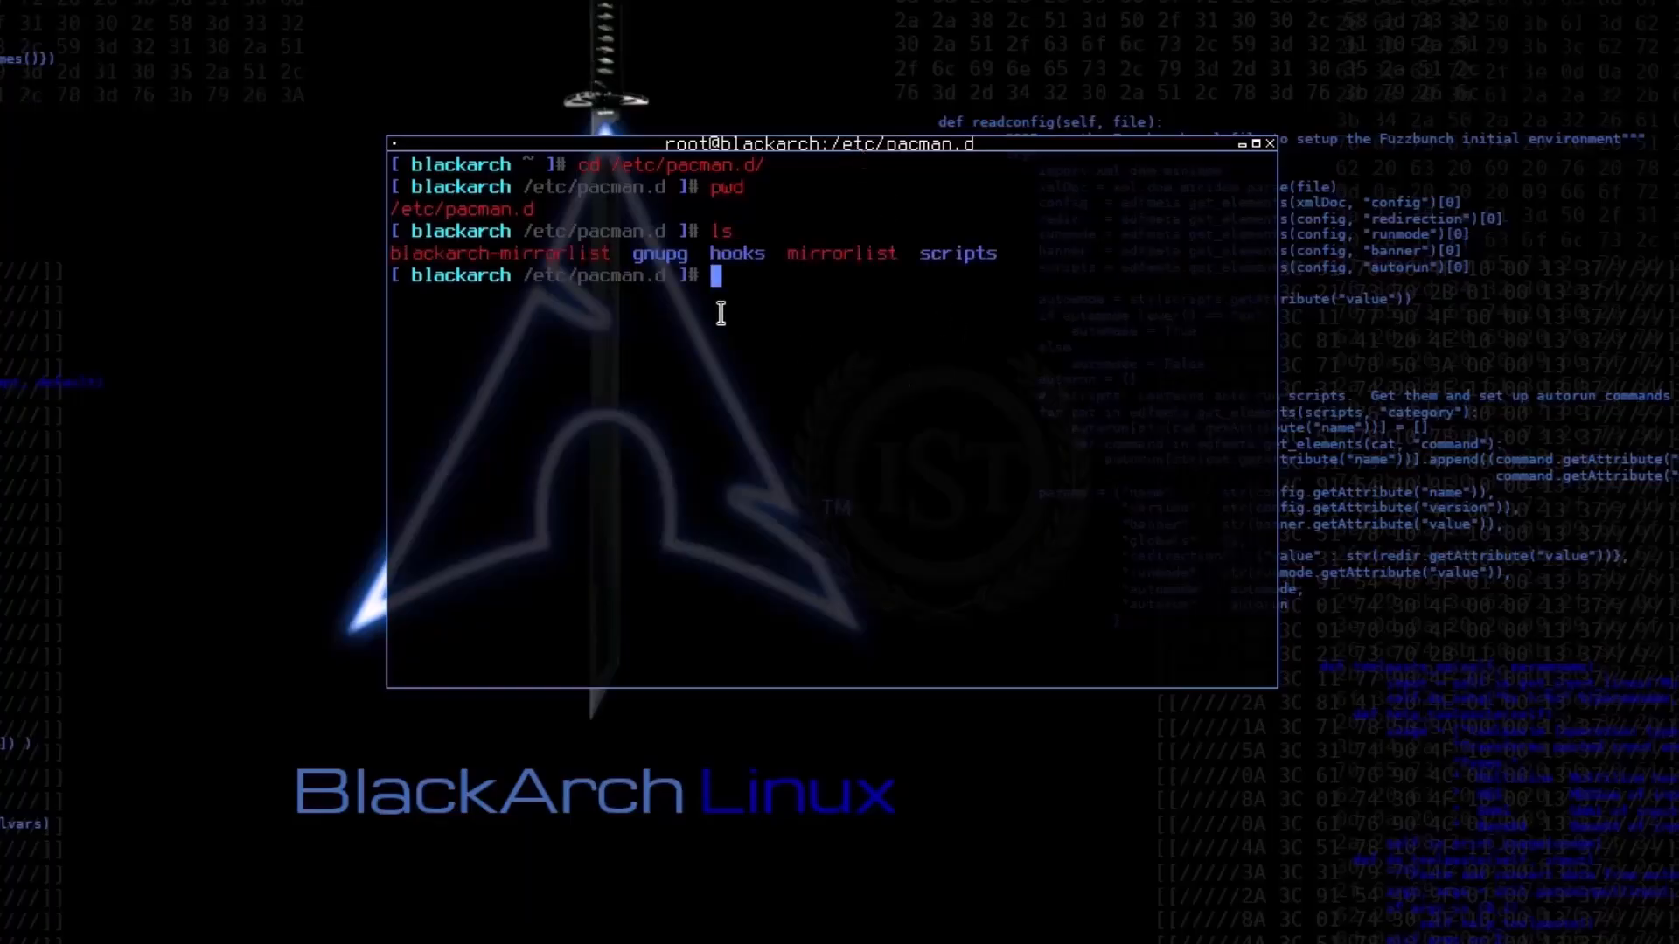
{"action": "double_click", "coordinate": [676, 256]}
{"action": "left_click", "coordinate": [892, 372]}
Step: Delete the gnupg folder recursively with rm -r gnupg and list the directory again
{"action": "type", "text": "rm -r gnupg"}
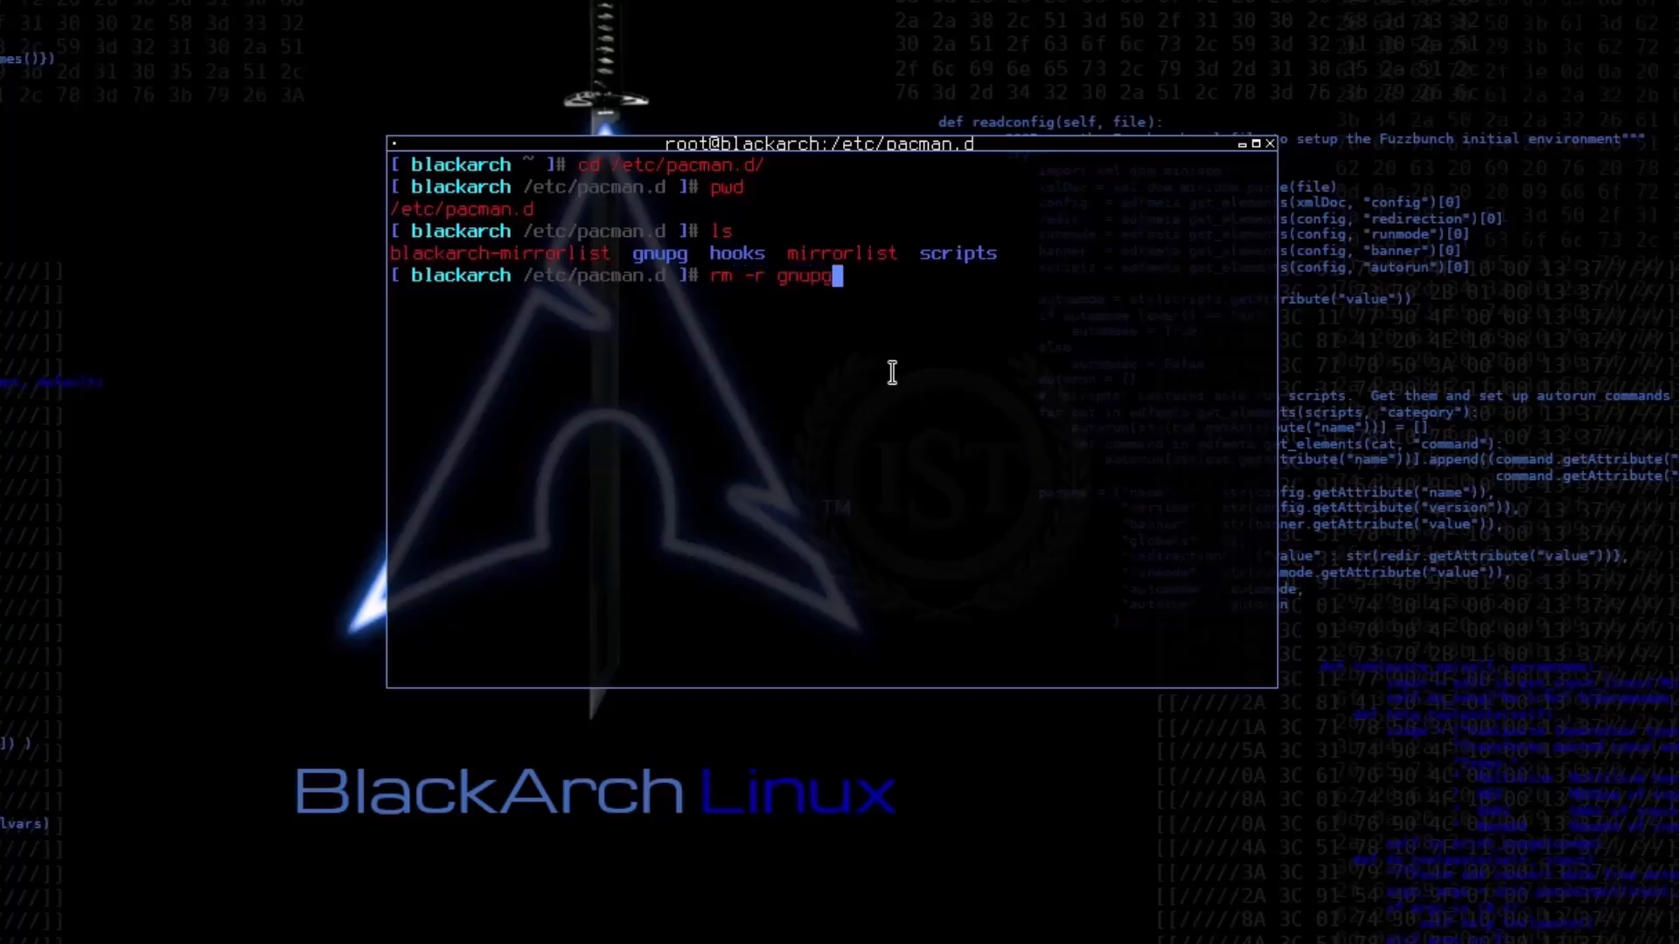
{"action": "key", "text": "Return"}
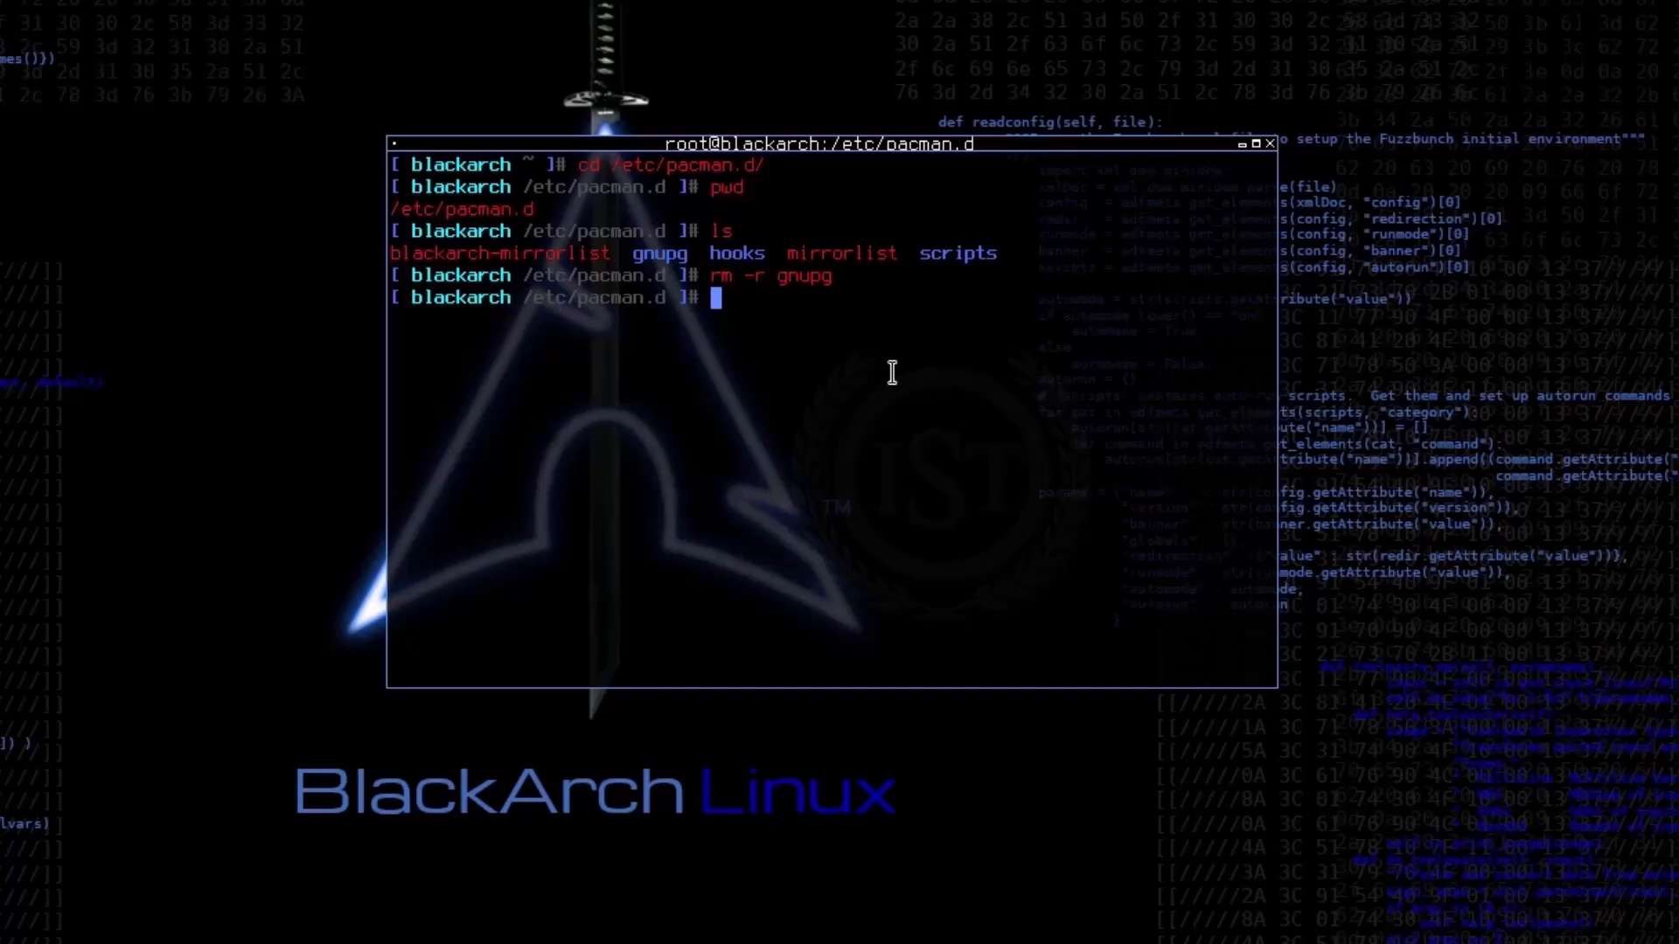
{"action": "type", "text": "ls"}
{"action": "key", "text": "Return"}
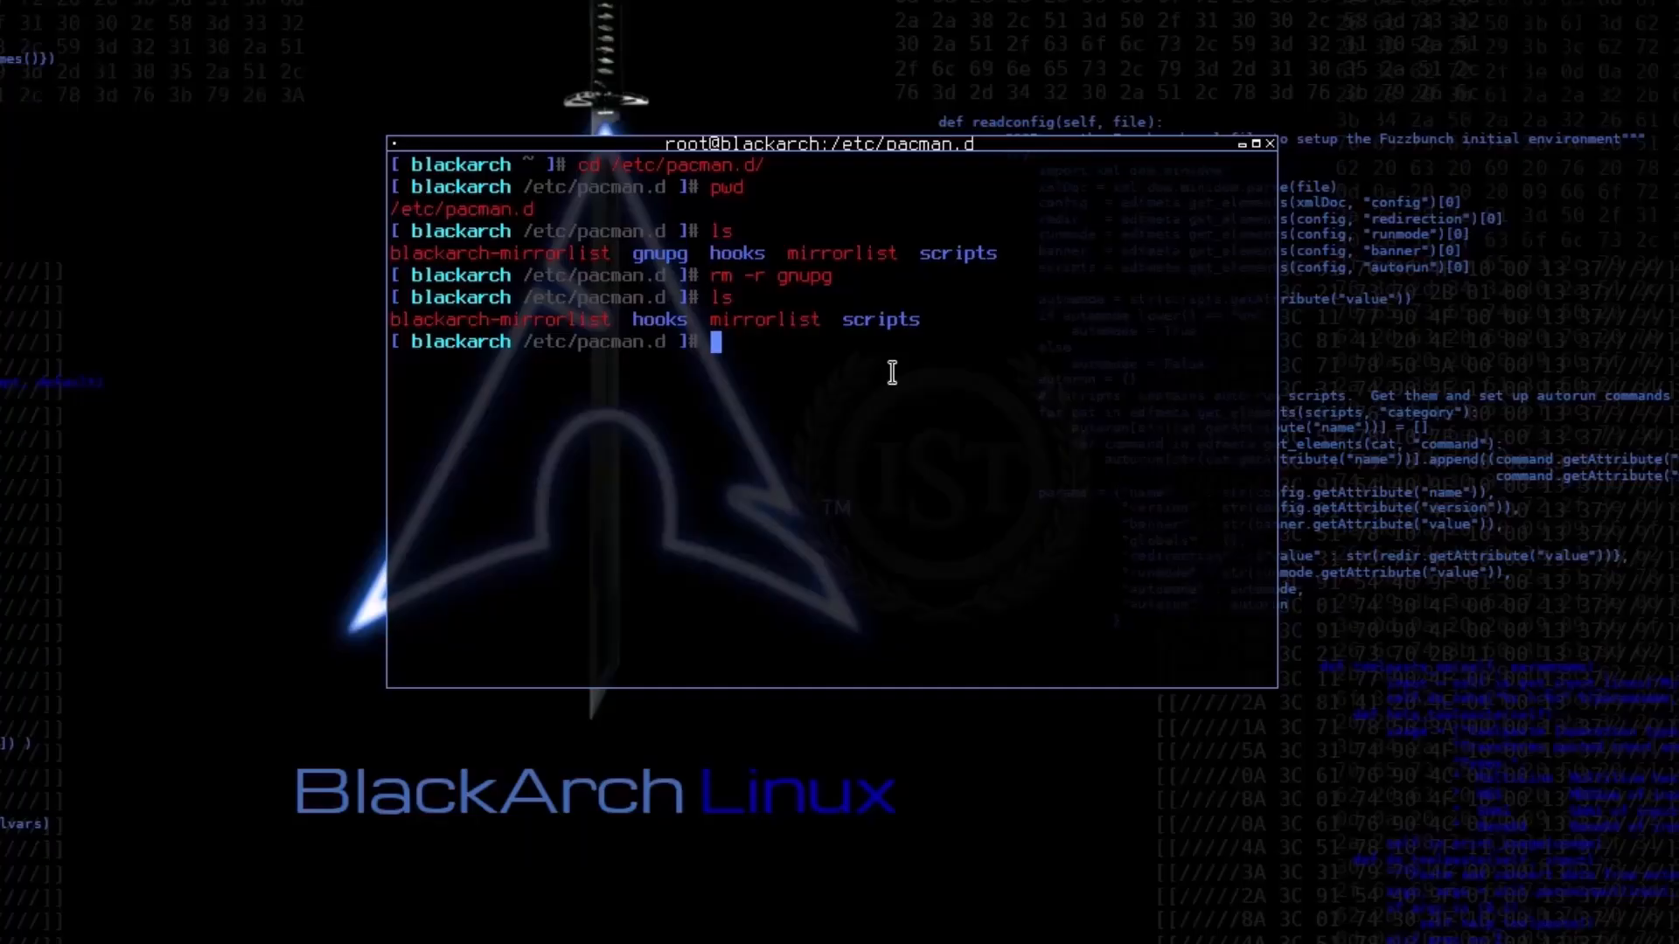
Step: Initialize the pacman keyring with pacman-key --init
{"action": "type", "text": "pacman-key --init"}
{"action": "key", "text": "Return"}
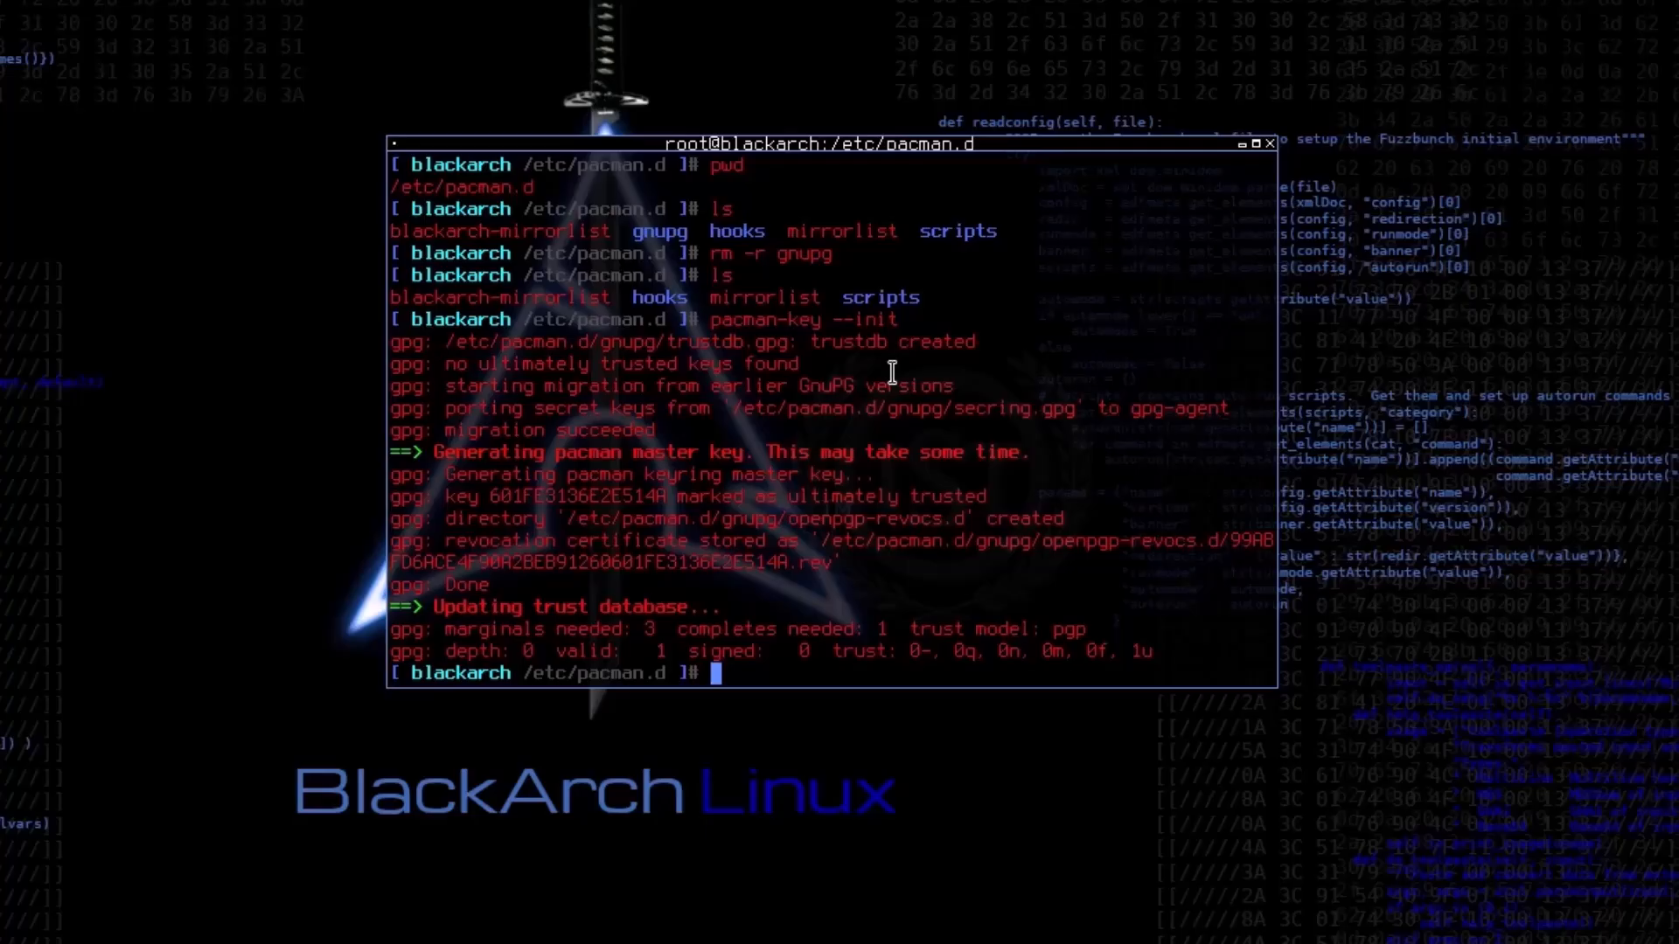
Step: Populate the pacman keyring with pacman-key --populate
{"action": "key", "text": "Up"}
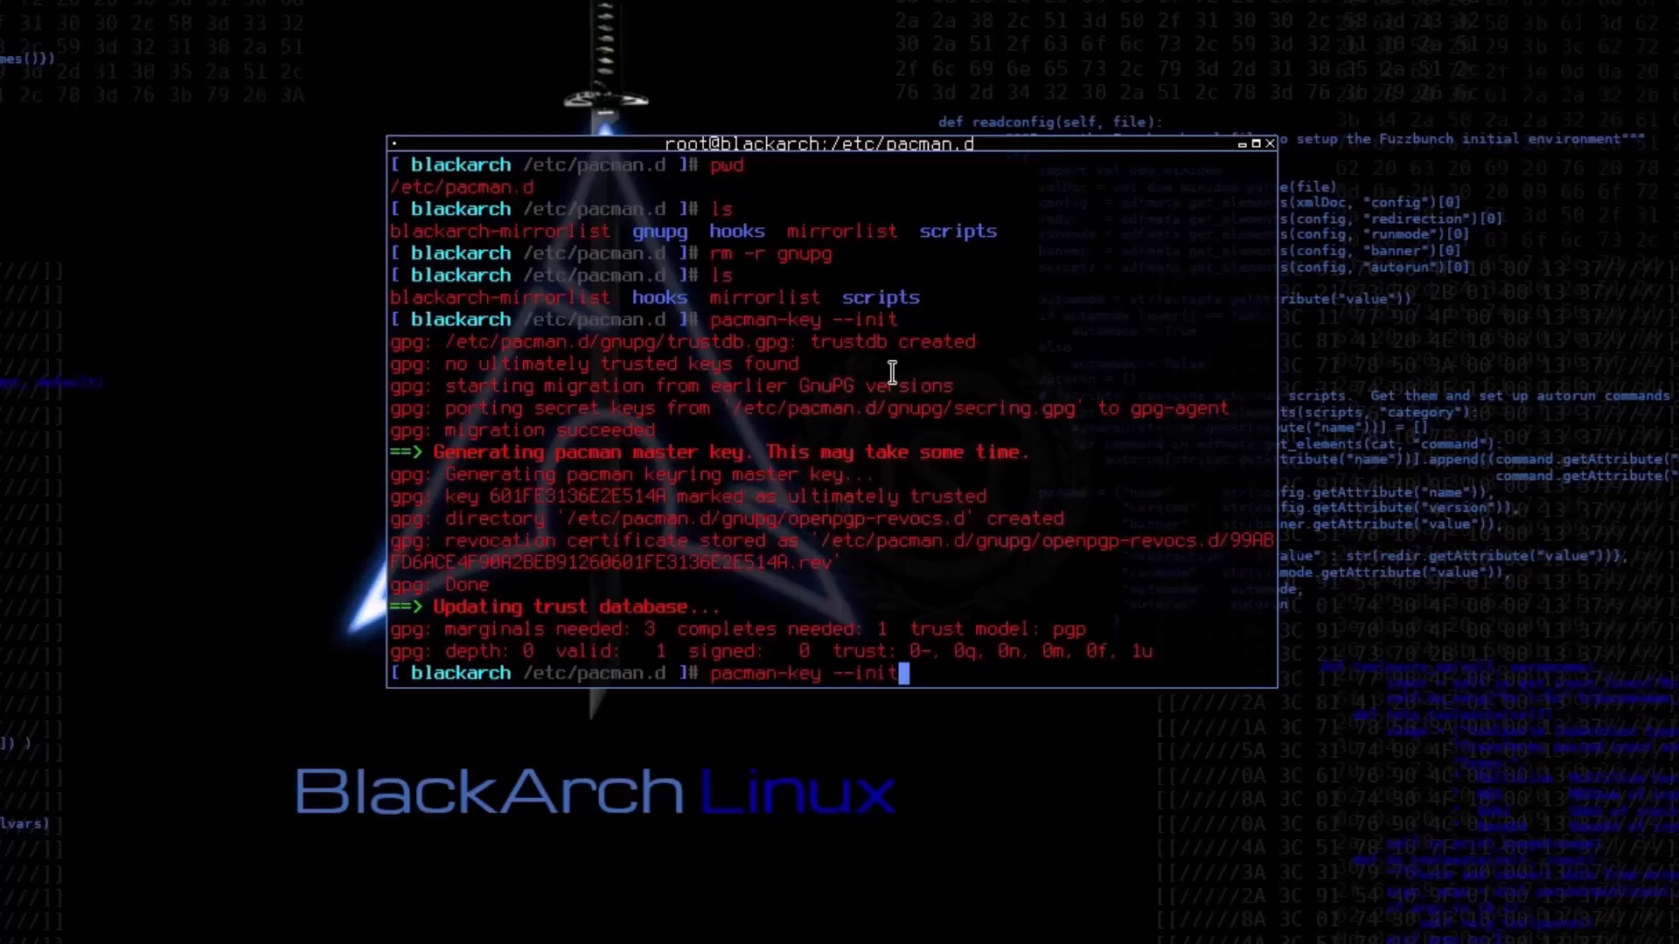
{"action": "key", "text": "BackSpace"}
{"action": "key", "text": "BackSpace"}
{"action": "key", "text": "BackSpace"}
{"action": "key", "text": "BackSpace"}
{"action": "type", "text": "populate"}
{"action": "key", "text": "Return"}
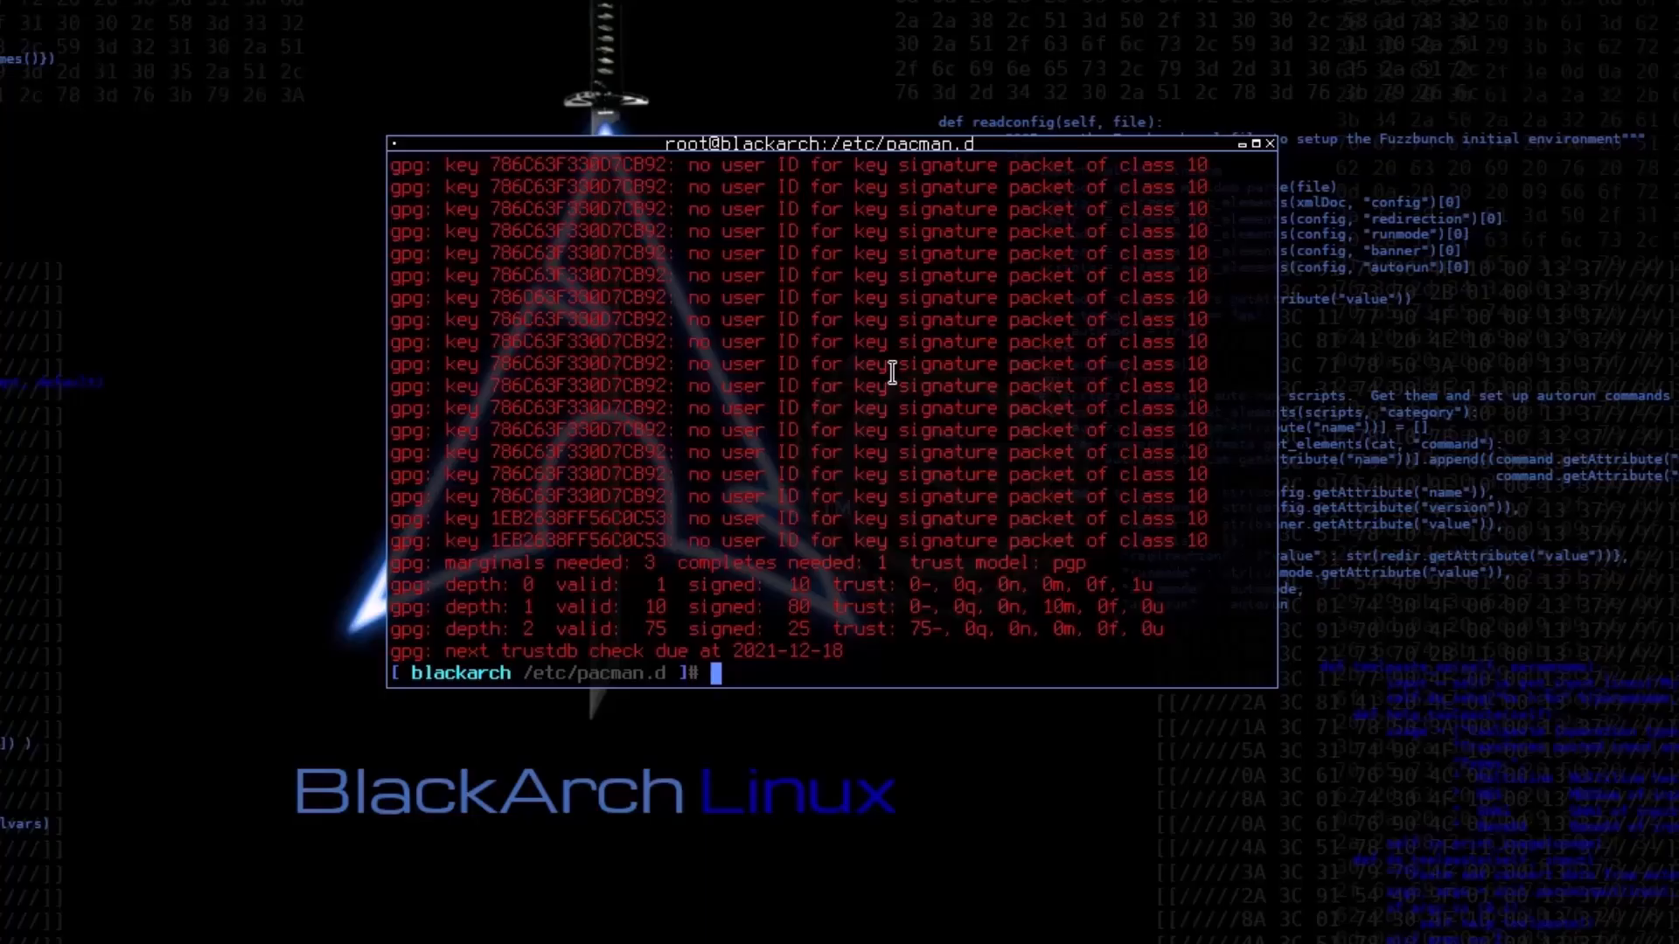
Step: Clear the terminal screen and try to install the Thunar file manager with pacman -S thunar
{"action": "type", "text": "clear"}
{"action": "key", "text": "Return"}
{"action": "type", "text": "pacma"}
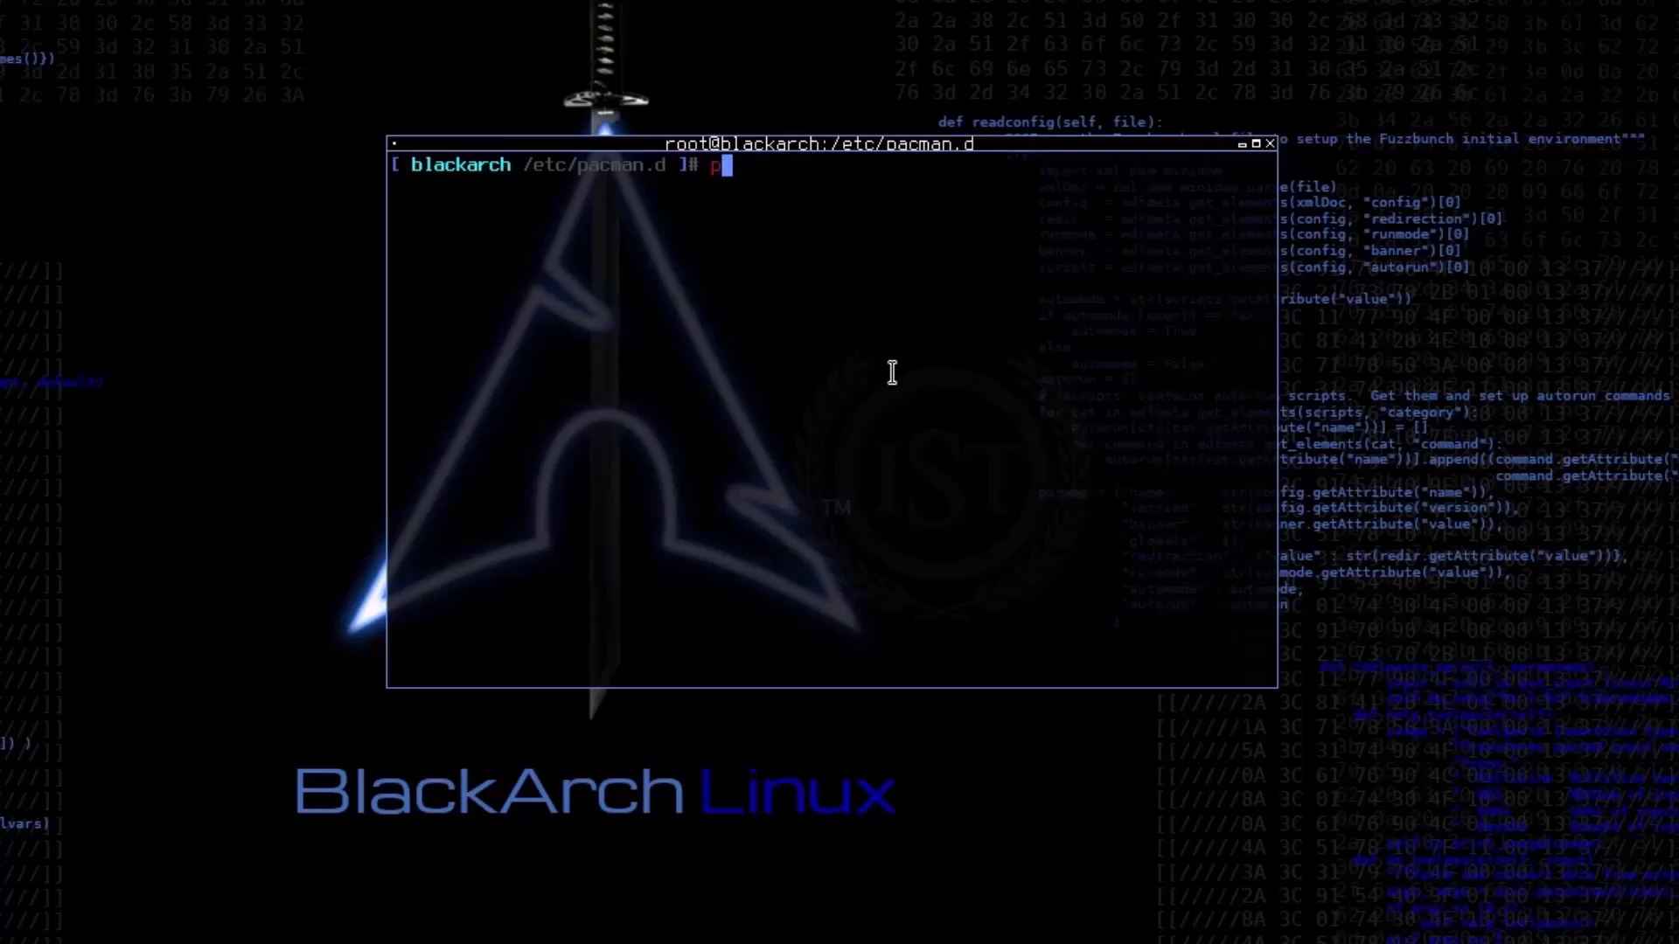
{"action": "type", "text": "n -S thunar"}
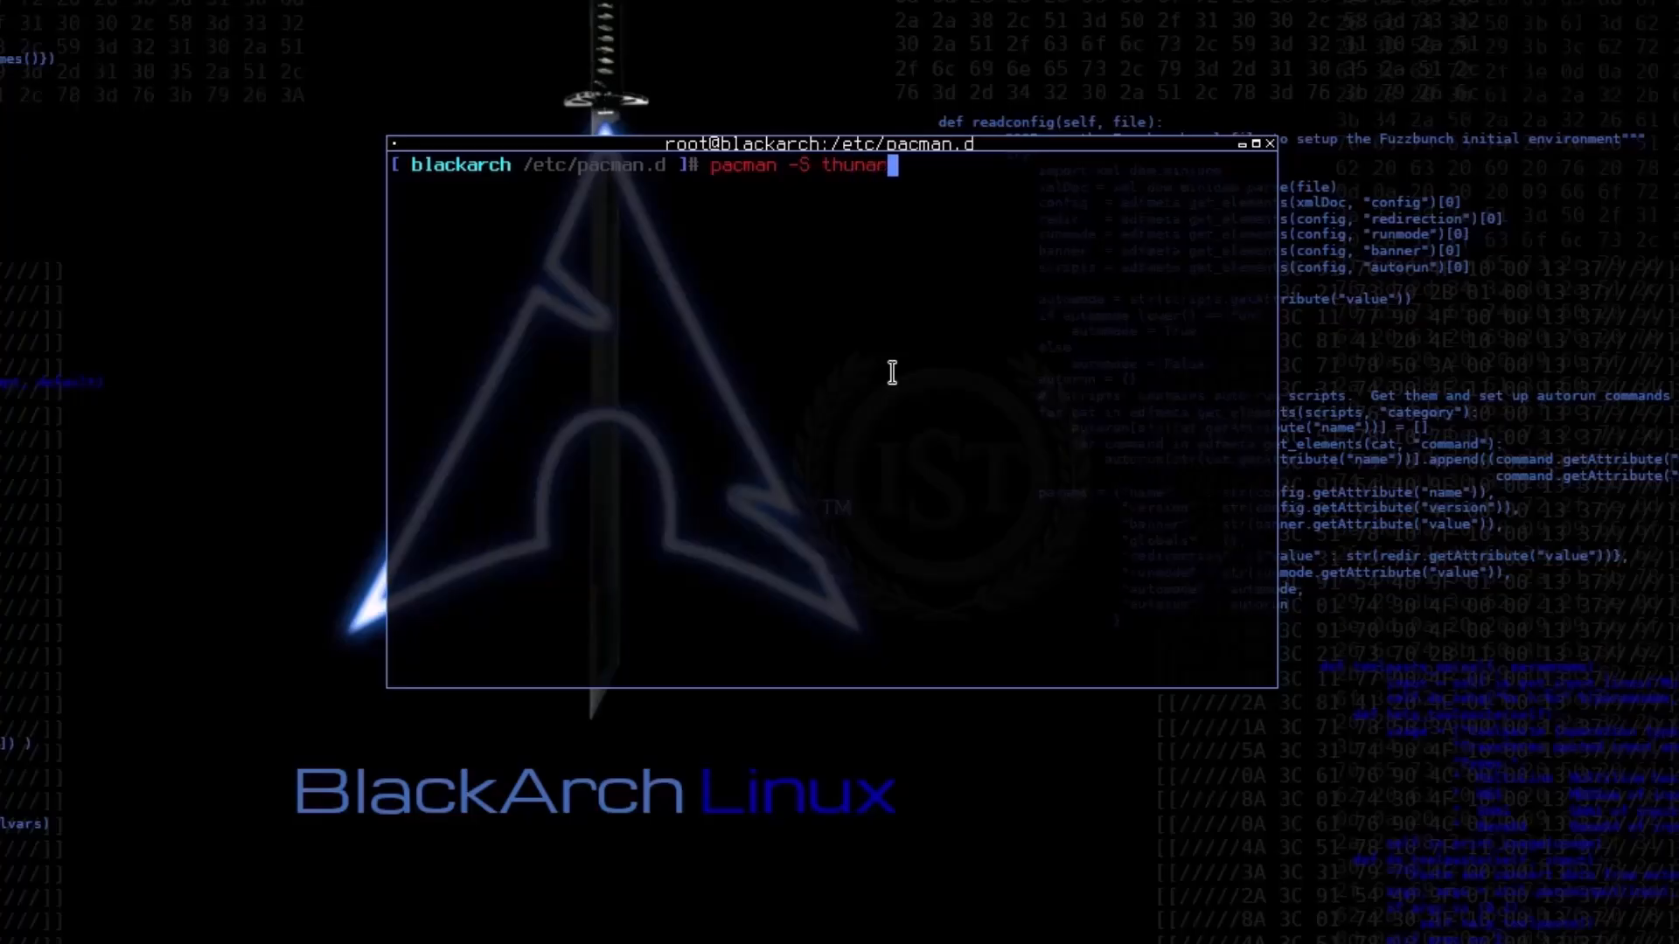
{"action": "key", "text": "Return"}
Step: Synchronize the package databases and install Thunar with pacman -Sy thunar, accepting the installation with Y
{"action": "key", "text": "Up"}
{"action": "key", "text": "Left"}
{"action": "key", "text": "Left"}
{"action": "key", "text": "Left"}
{"action": "key", "text": "Left"}
{"action": "key", "text": "Left"}
{"action": "key", "text": "Left"}
{"action": "key", "text": "Left"}
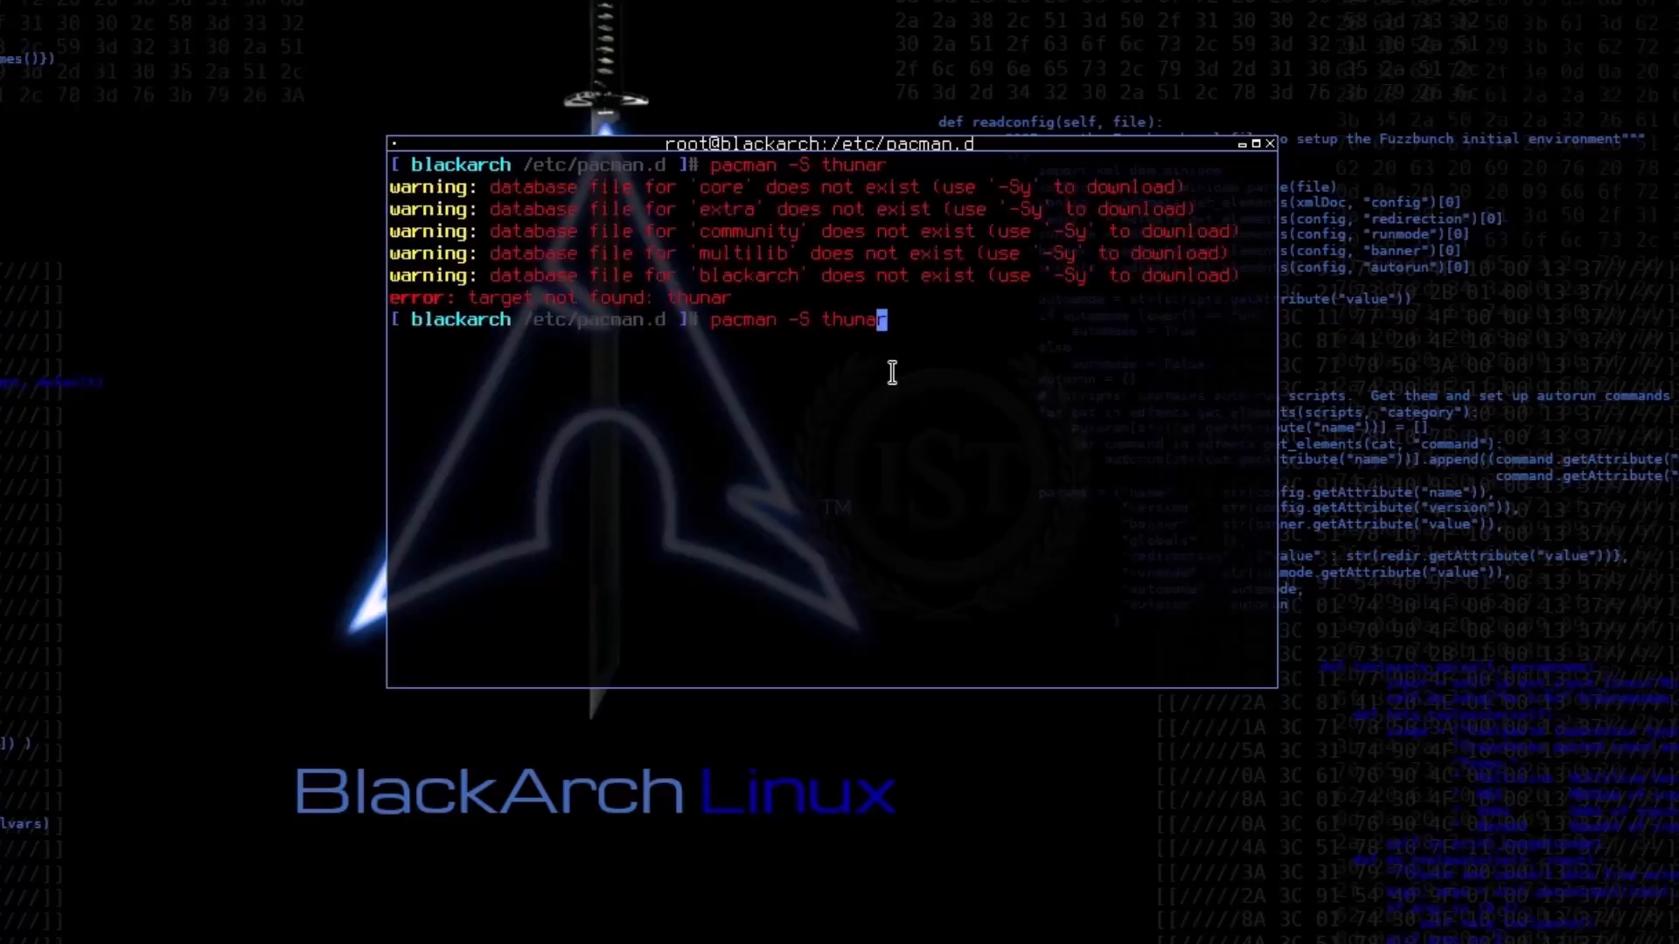
{"action": "type", "text": "y"}
{"action": "key", "text": "Return"}
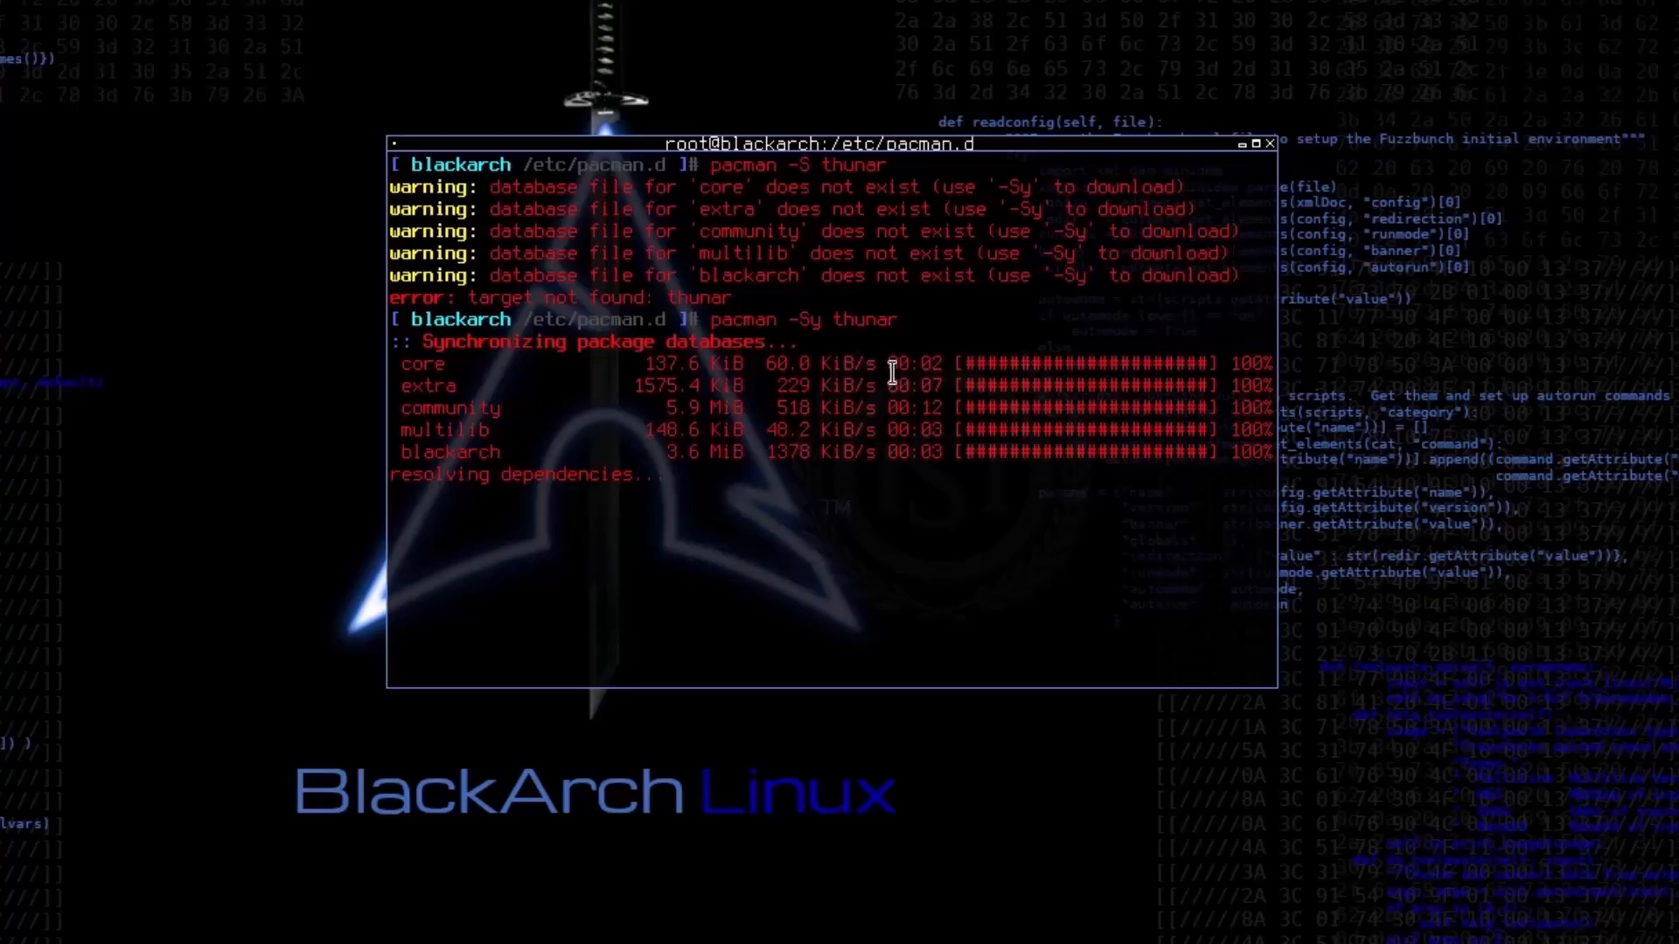
{"action": "type", "text": "Y"}
{"action": "key", "text": "Return"}
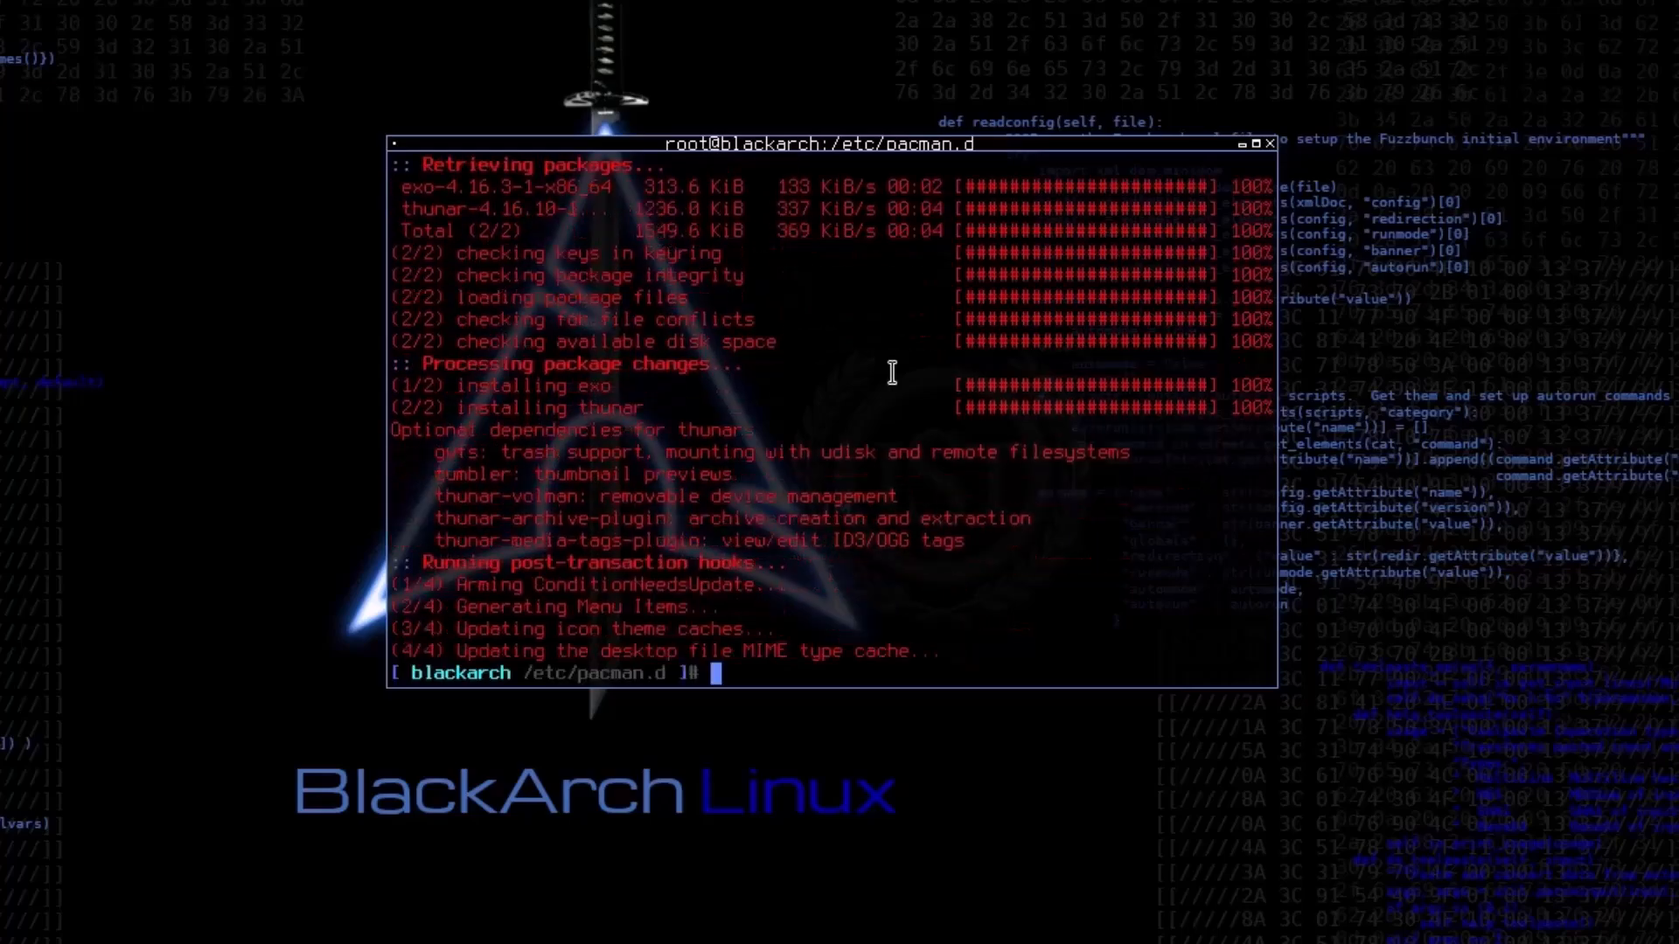
Step: Clear the terminal, launch Thunar with the thunar command, and move its window fully into view
{"action": "type", "text": "clear"}
{"action": "key", "text": "Return"}
{"action": "type", "text": "thunar"}
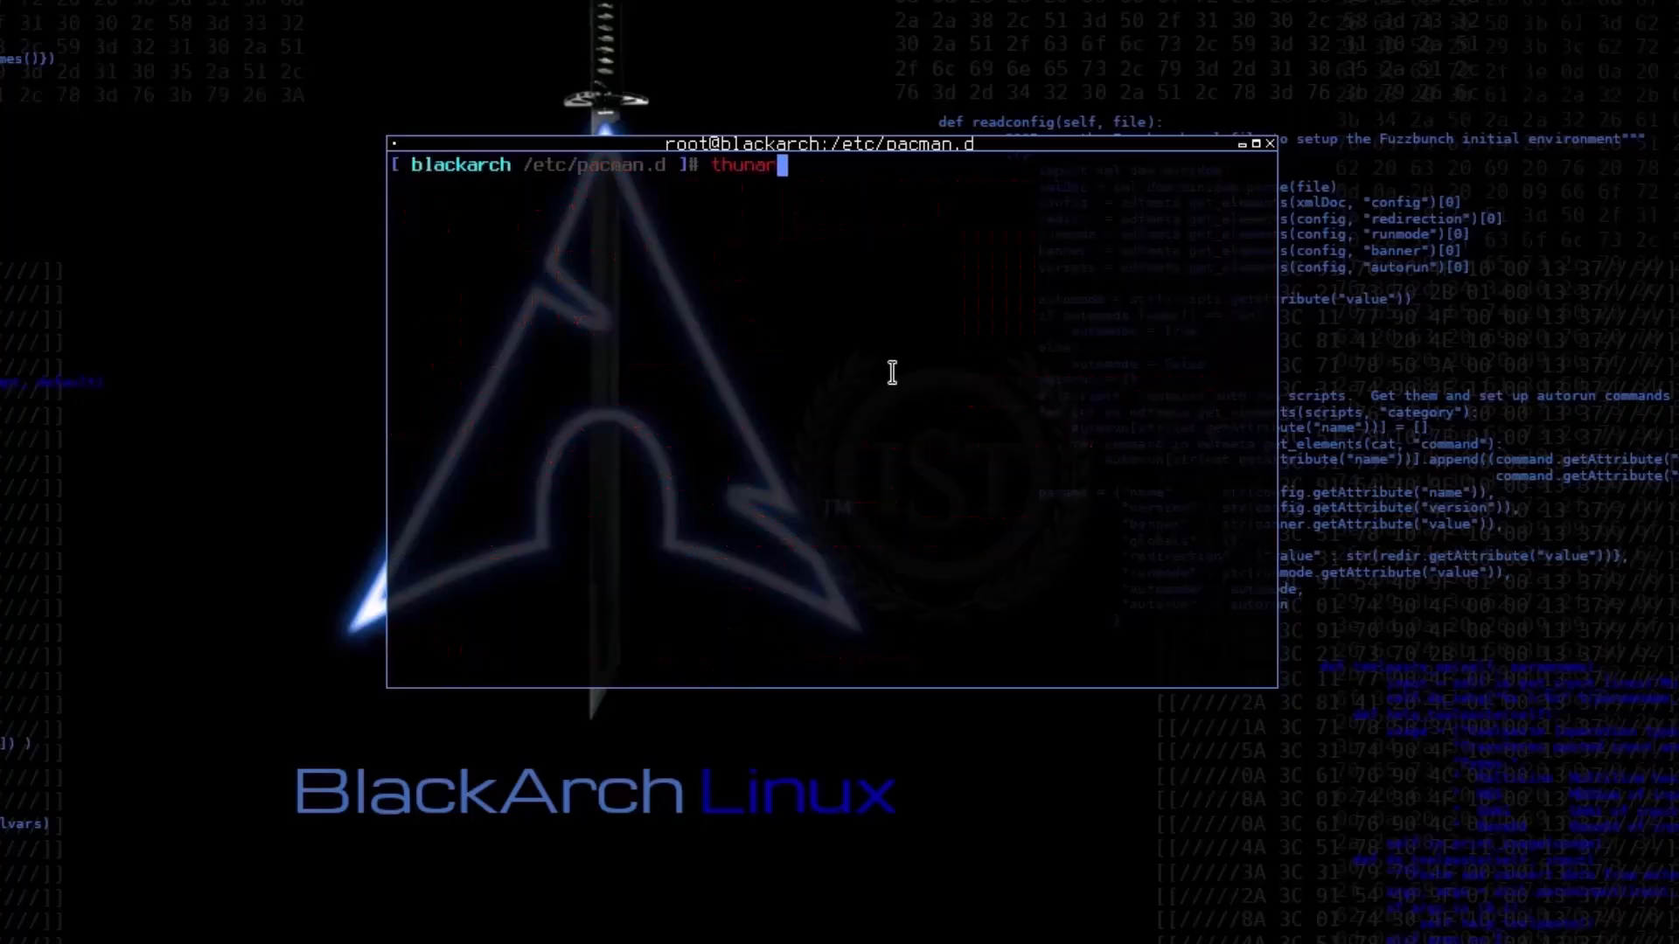
{"action": "key", "text": "Return"}
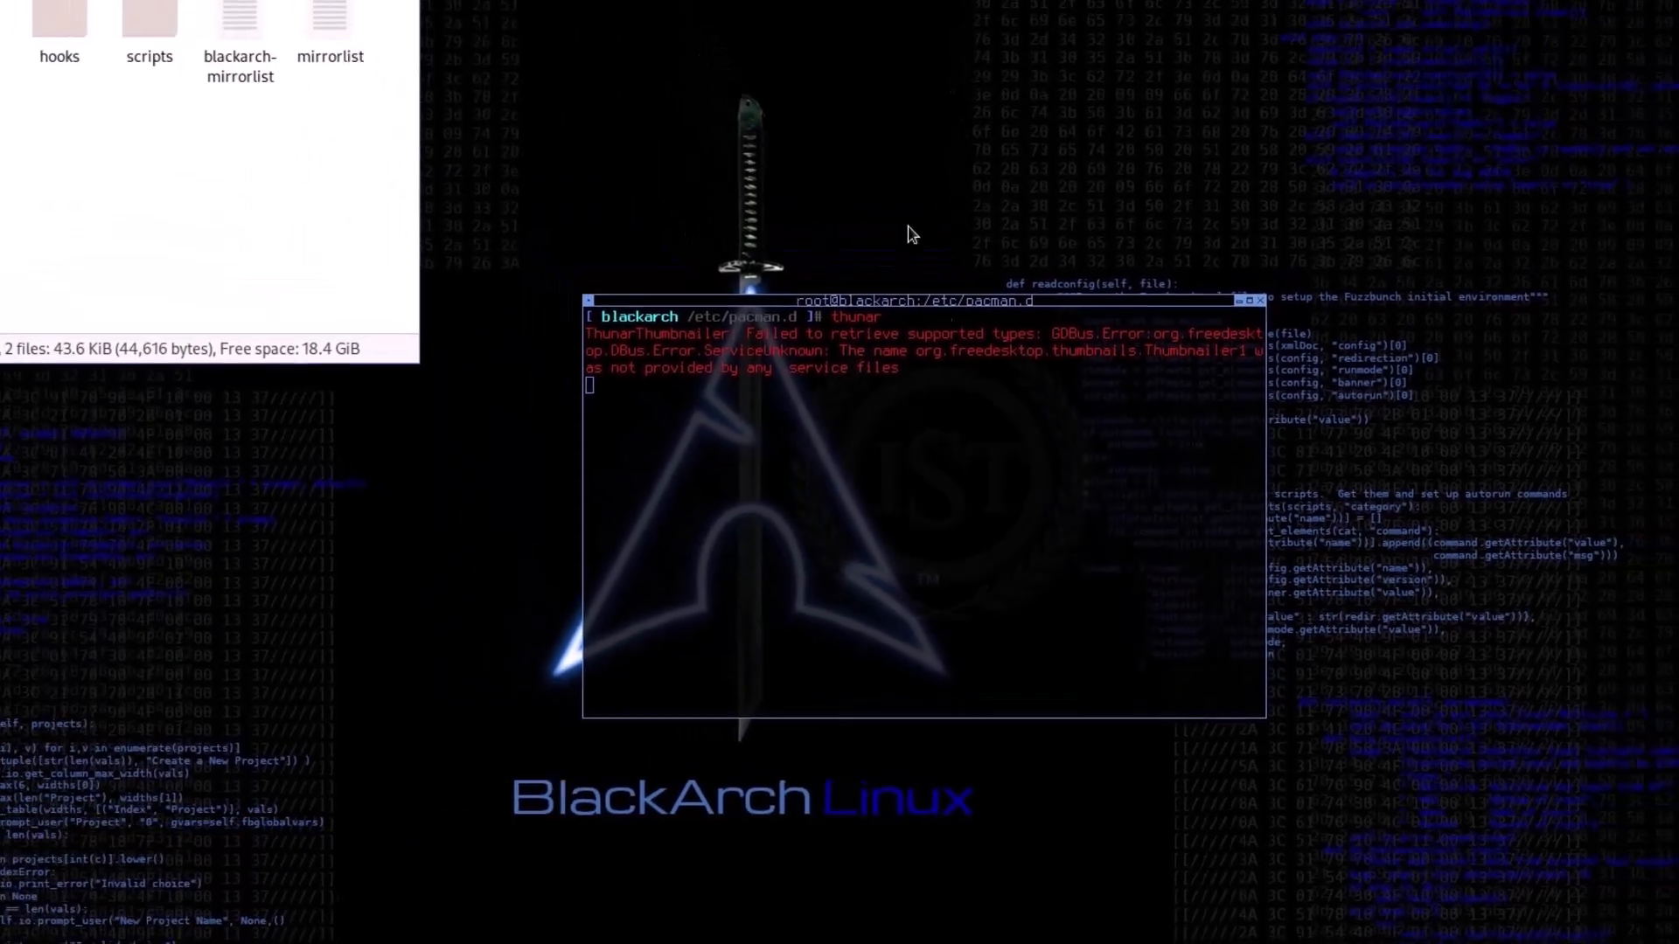
{"action": "left_click_drag", "start_coordinate": [274, 14], "coordinate": [507, 129]}
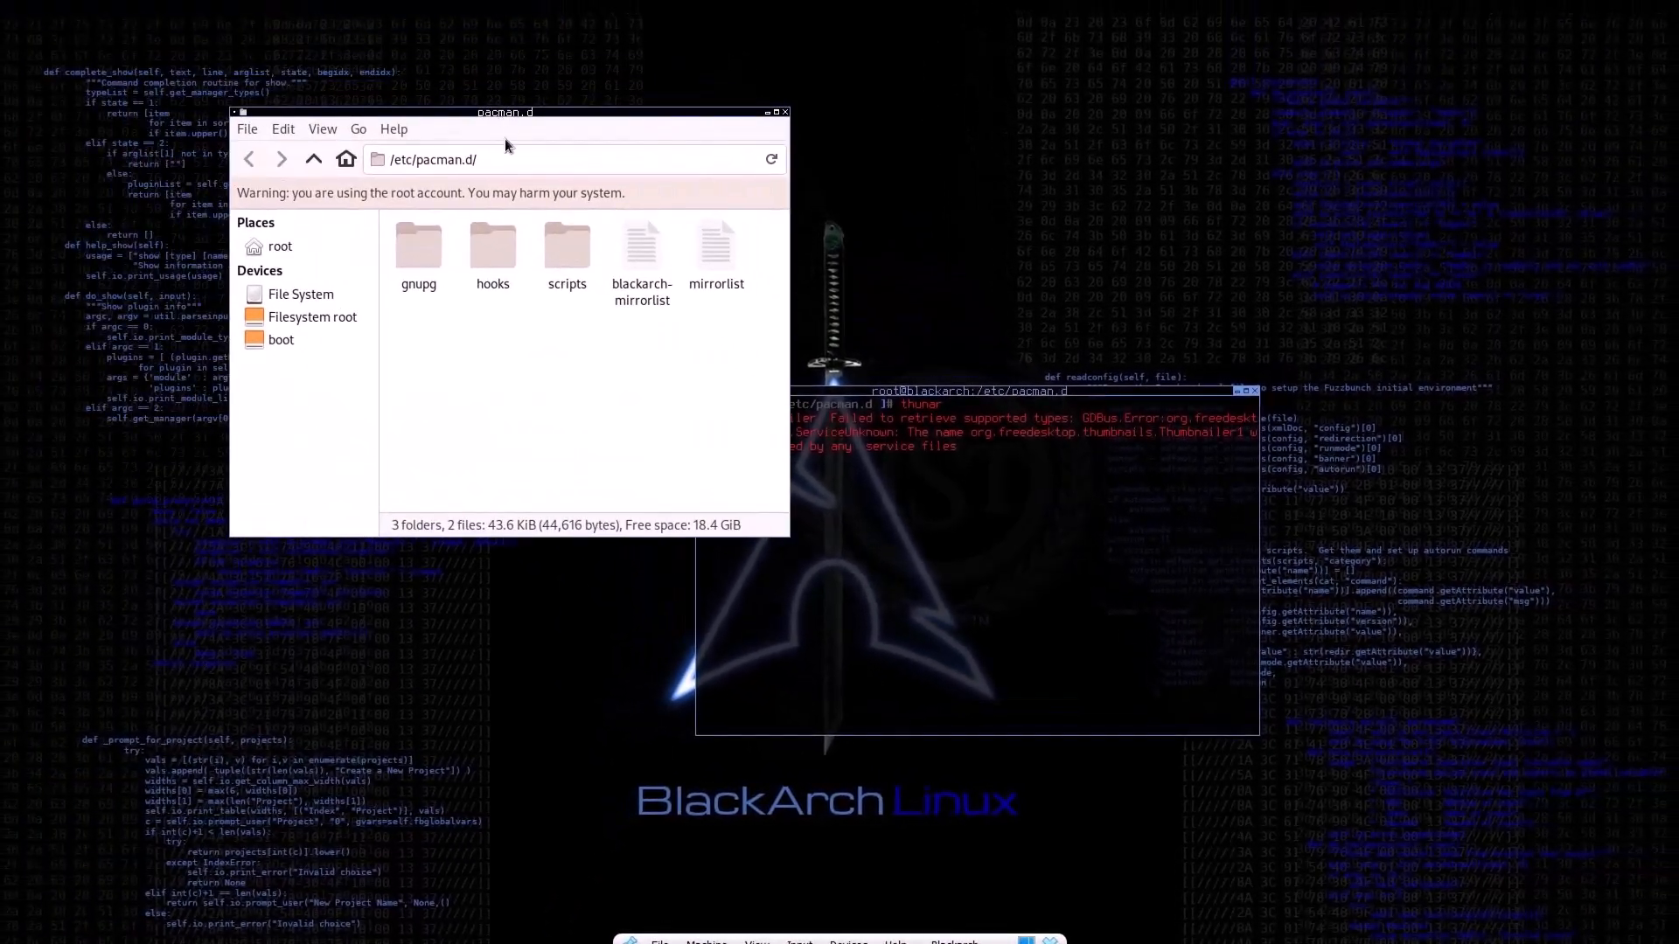
Step: Browse to the root home folder in Thunar, select its bin and scripts folders in turn, and close the file manager
{"action": "double_click", "coordinate": [489, 238]}
{"action": "left_click", "coordinate": [282, 251]}
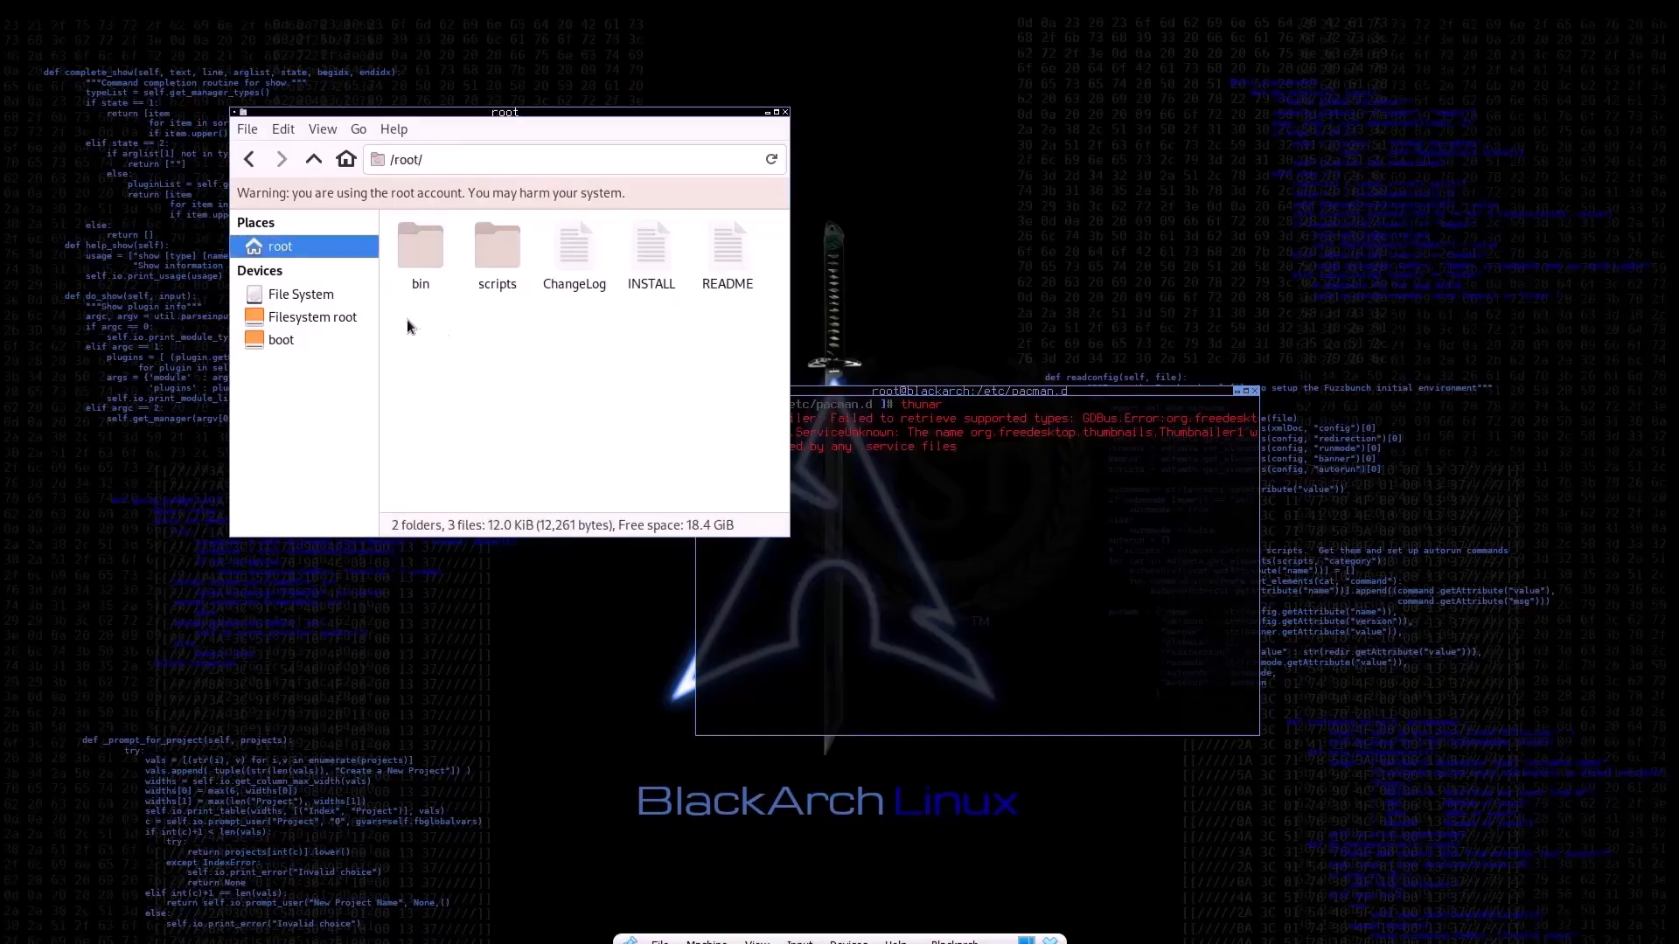
{"action": "left_click", "coordinate": [430, 288]}
{"action": "left_click", "coordinate": [503, 282]}
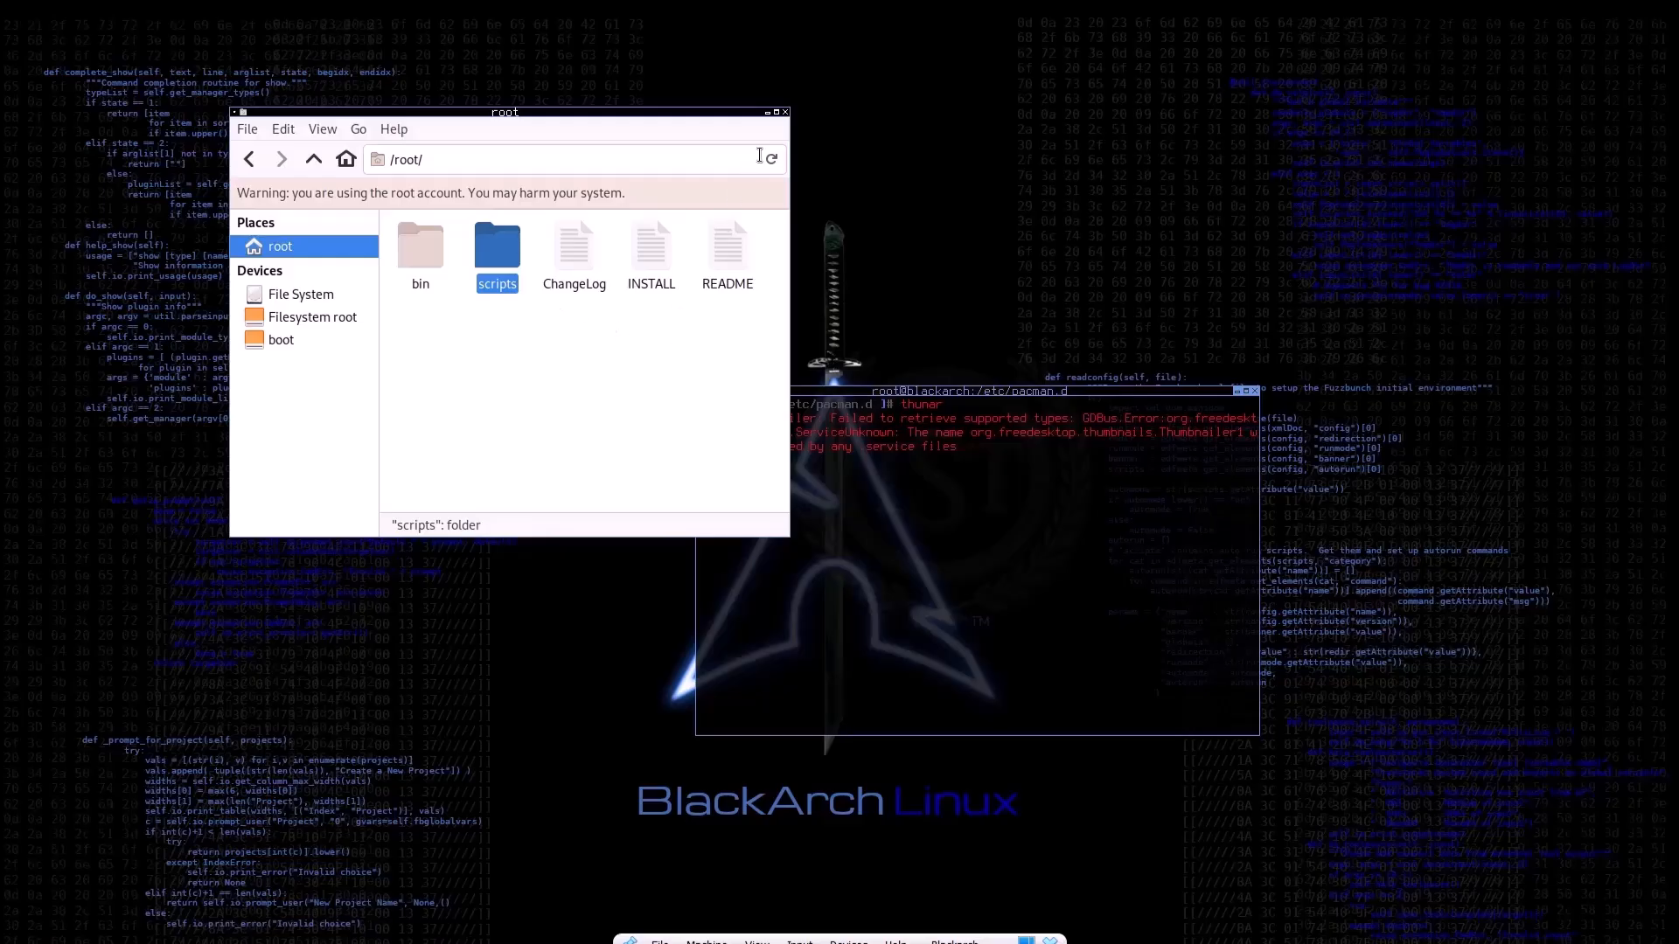
{"action": "left_click", "coordinate": [785, 113]}
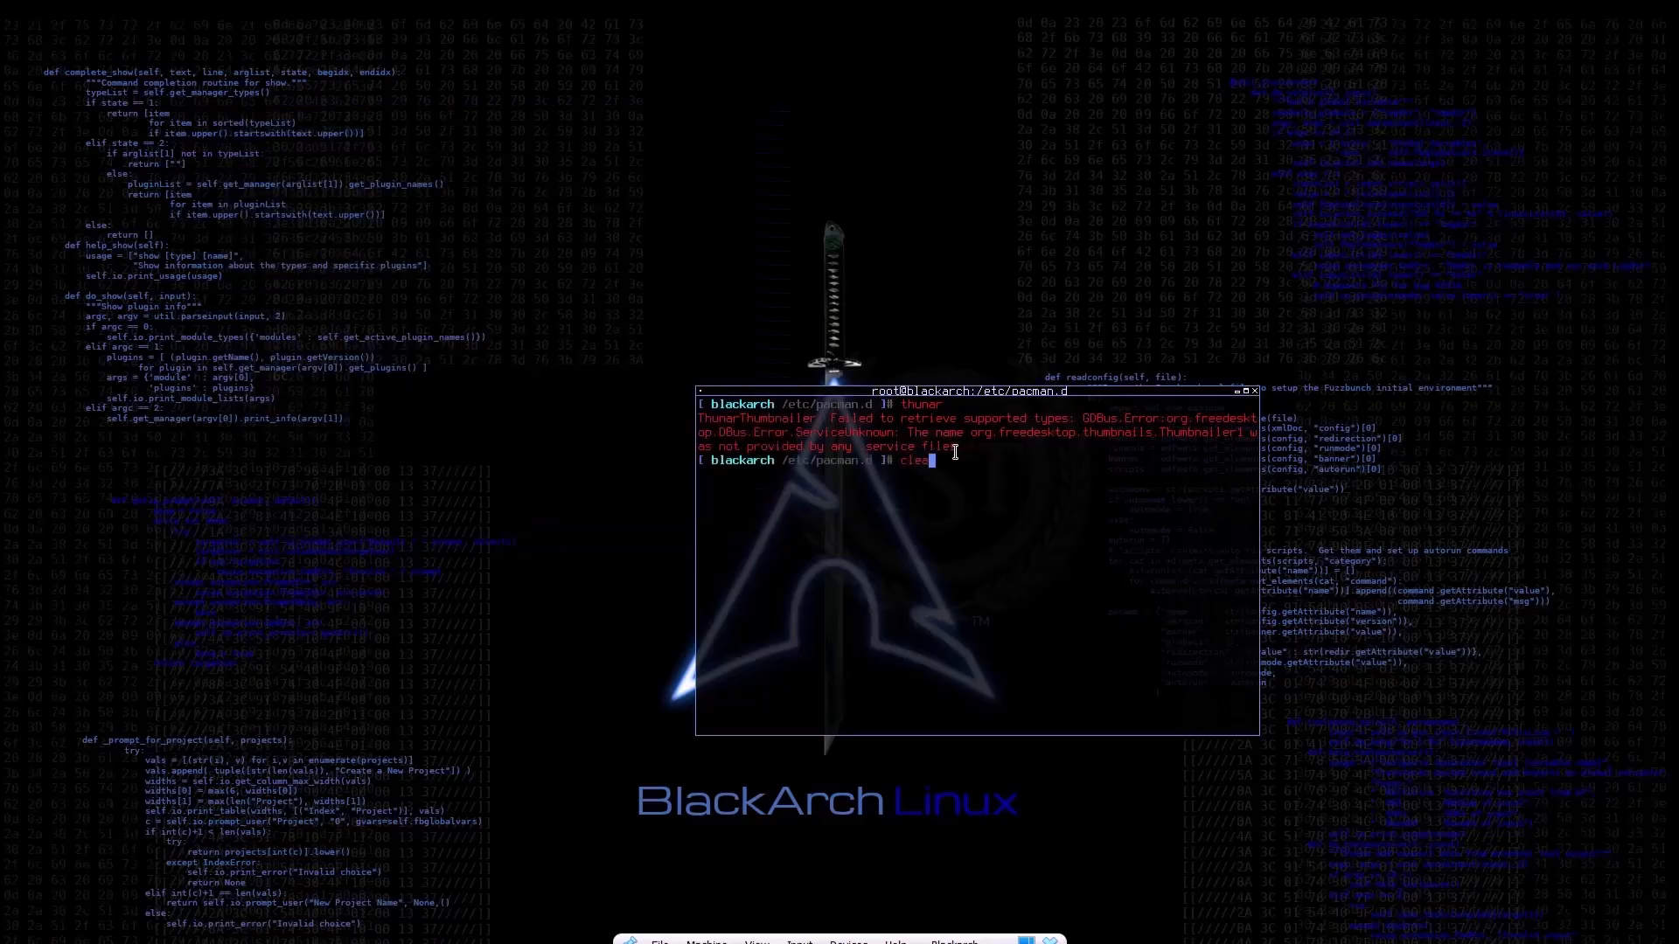
Step: Clear the terminal and force a refresh of all package databases with pacman -Syy
{"action": "key", "text": "ctrl+l"}
{"action": "type", "text": "pac"}
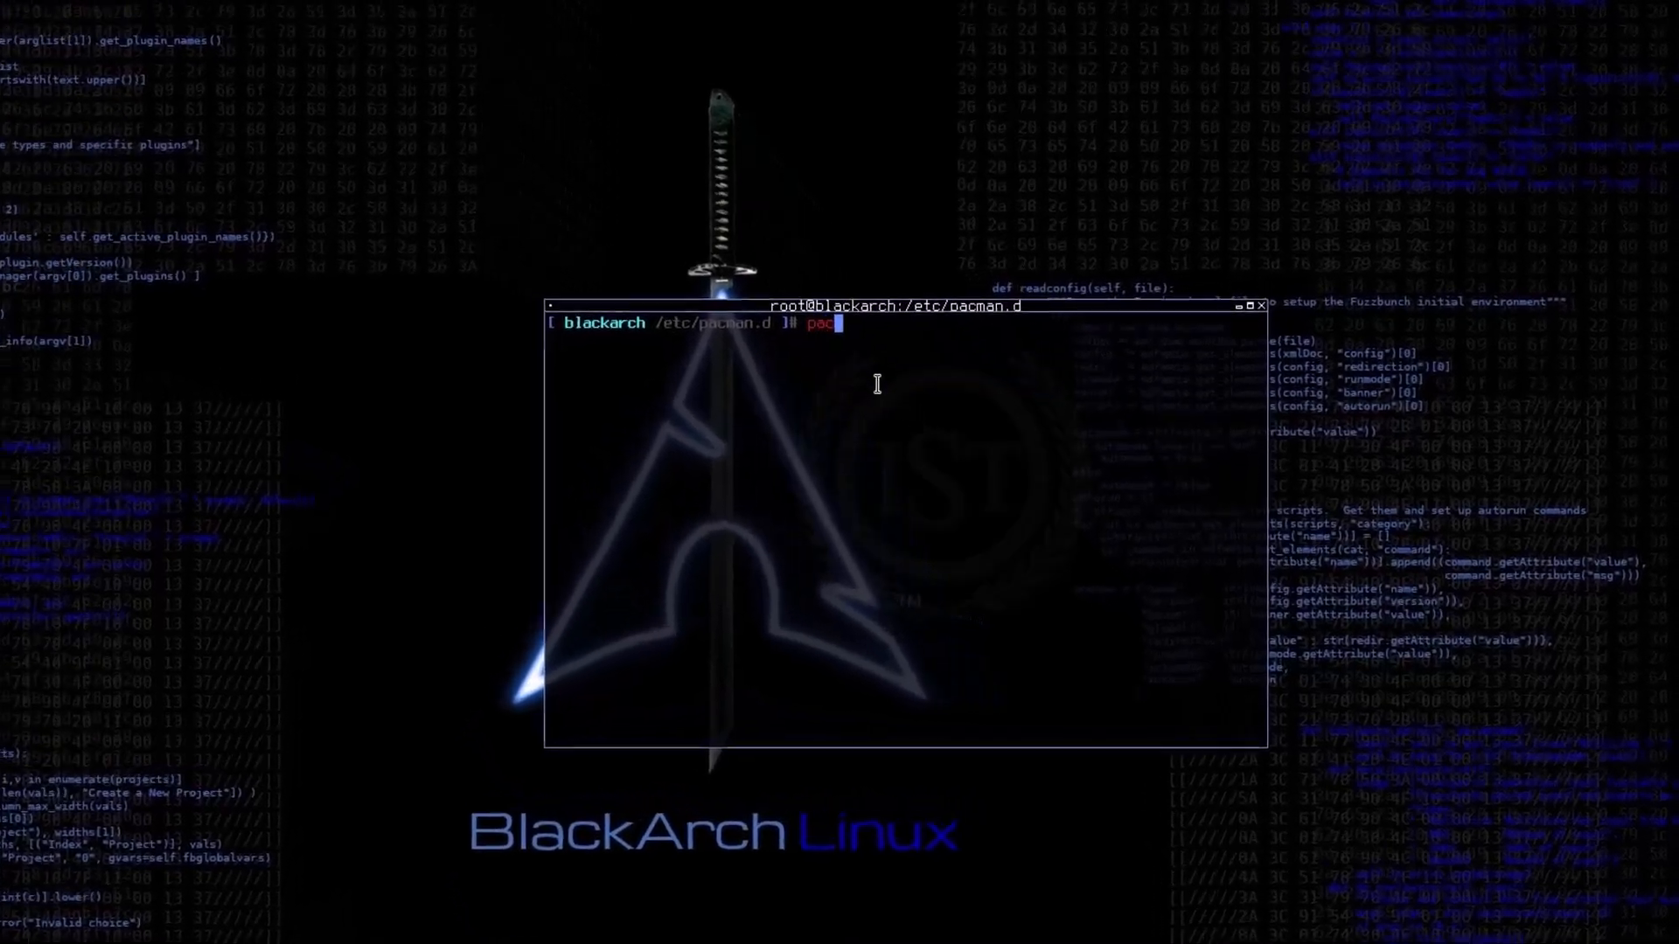
{"action": "type", "text": "man -"}
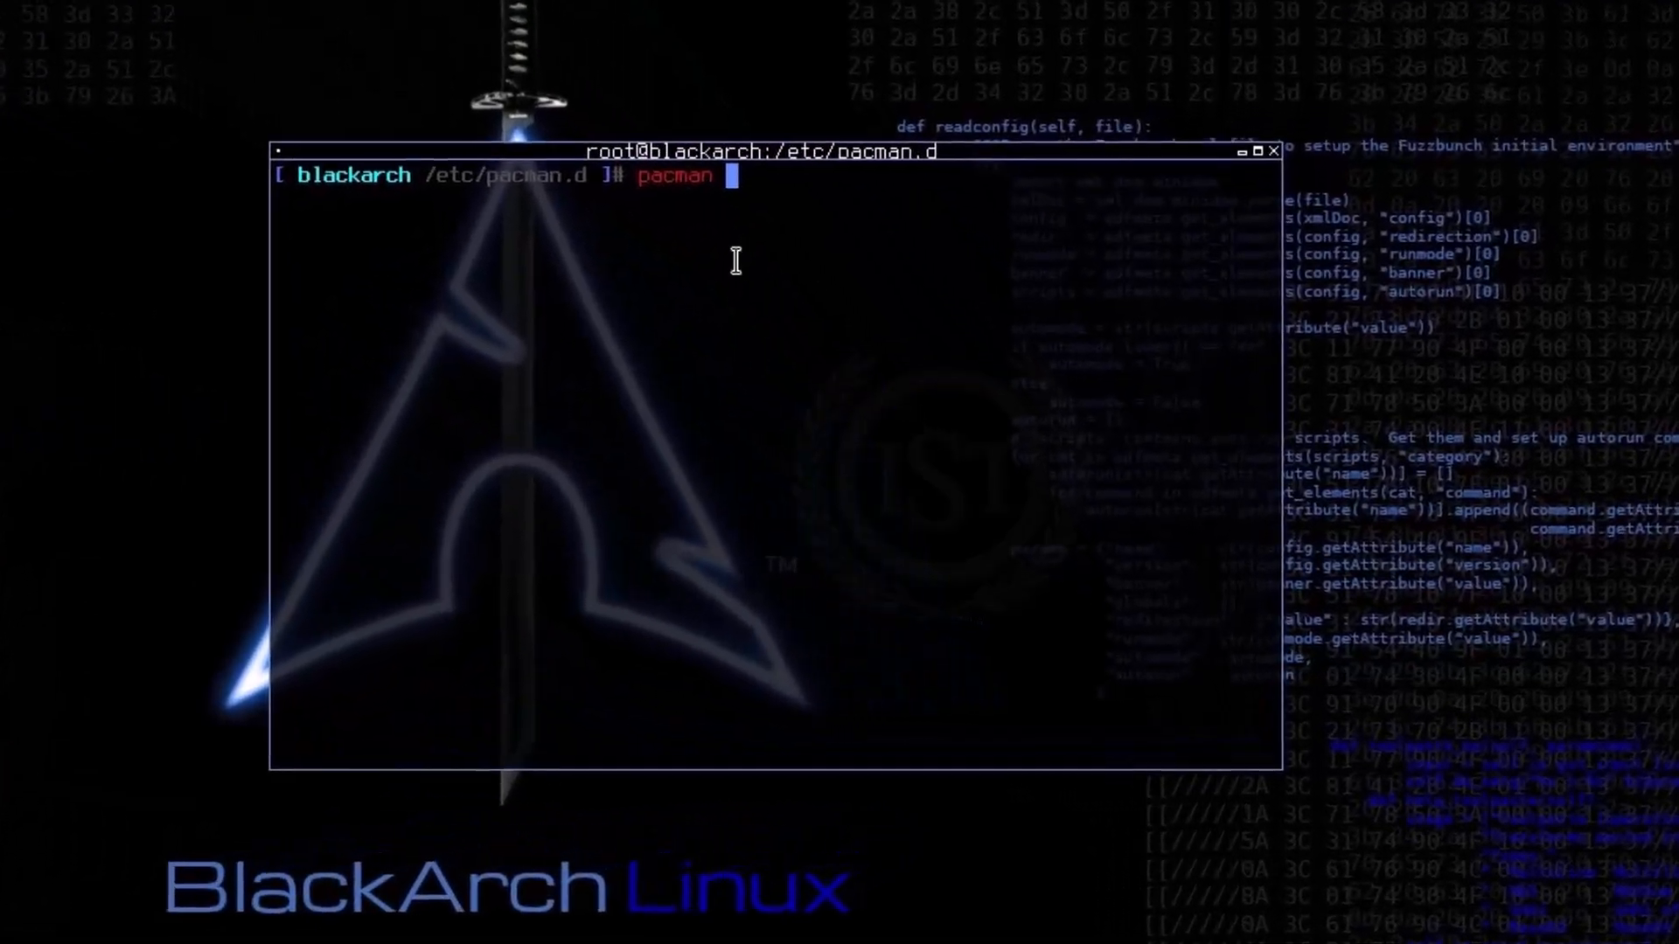
{"action": "key", "text": "BackSpace"}
{"action": "type", "text": "-Syy"}
{"action": "key", "text": "Return"}
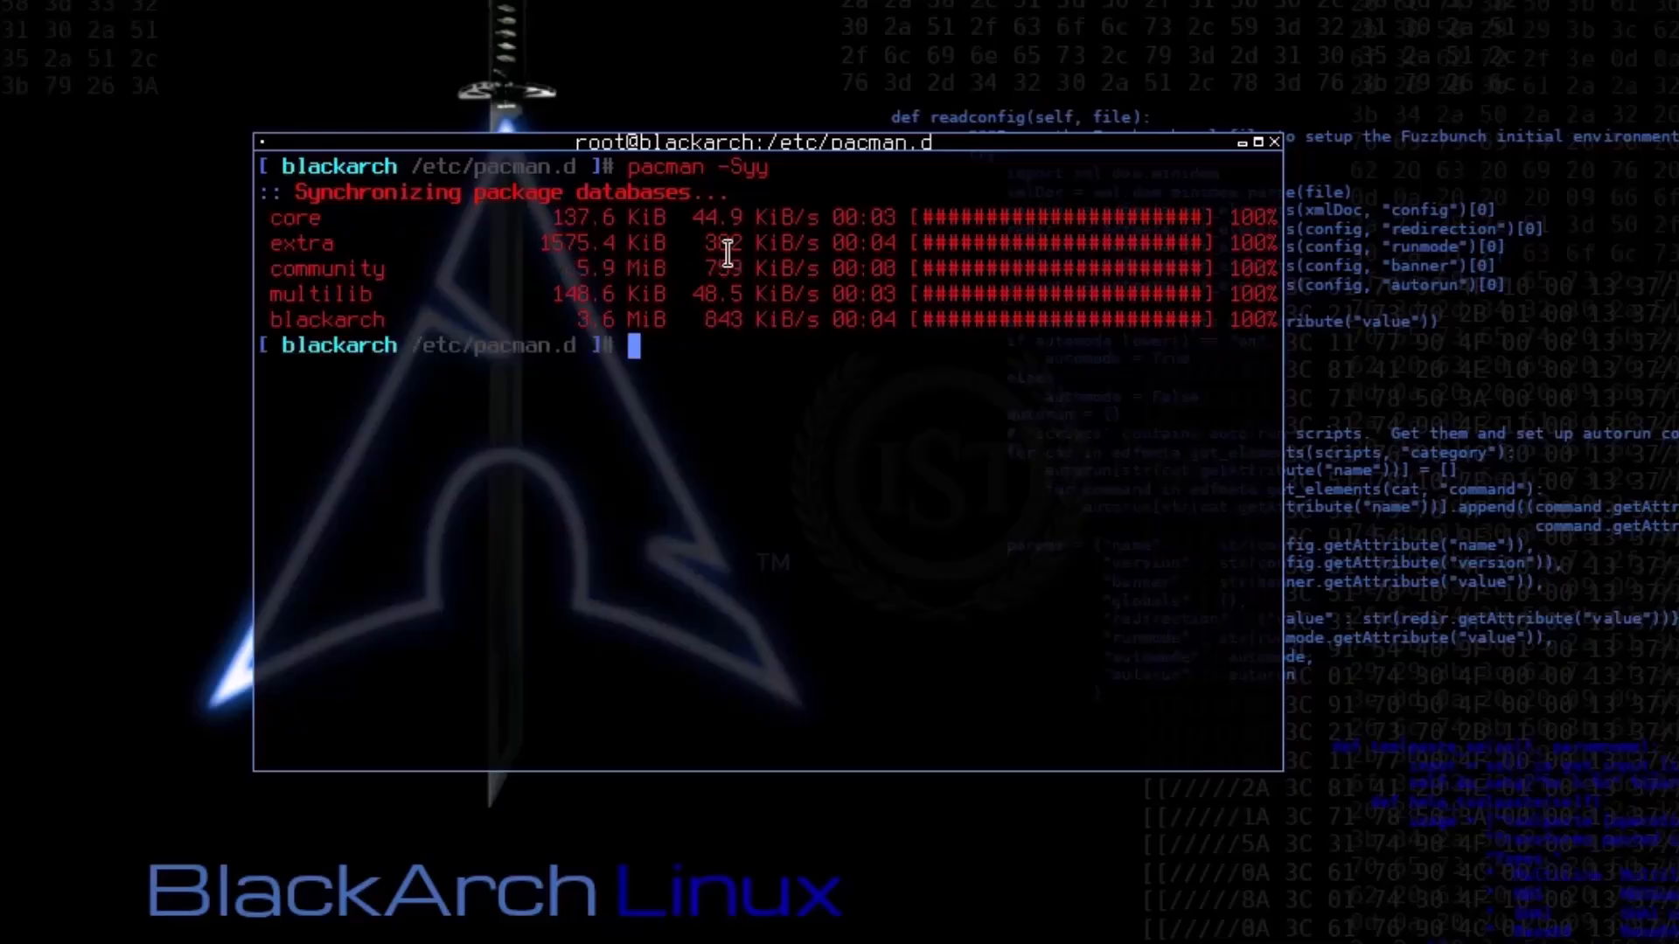
Step: Start a full system upgrade with pacman -Syu, answering Y to replace python-nest_asyncio with community/python-nest-asyncio
{"action": "key", "text": "Up"}
{"action": "key", "text": "BackSpace"}
{"action": "type", "text": "u"}
{"action": "key", "text": "Return"}
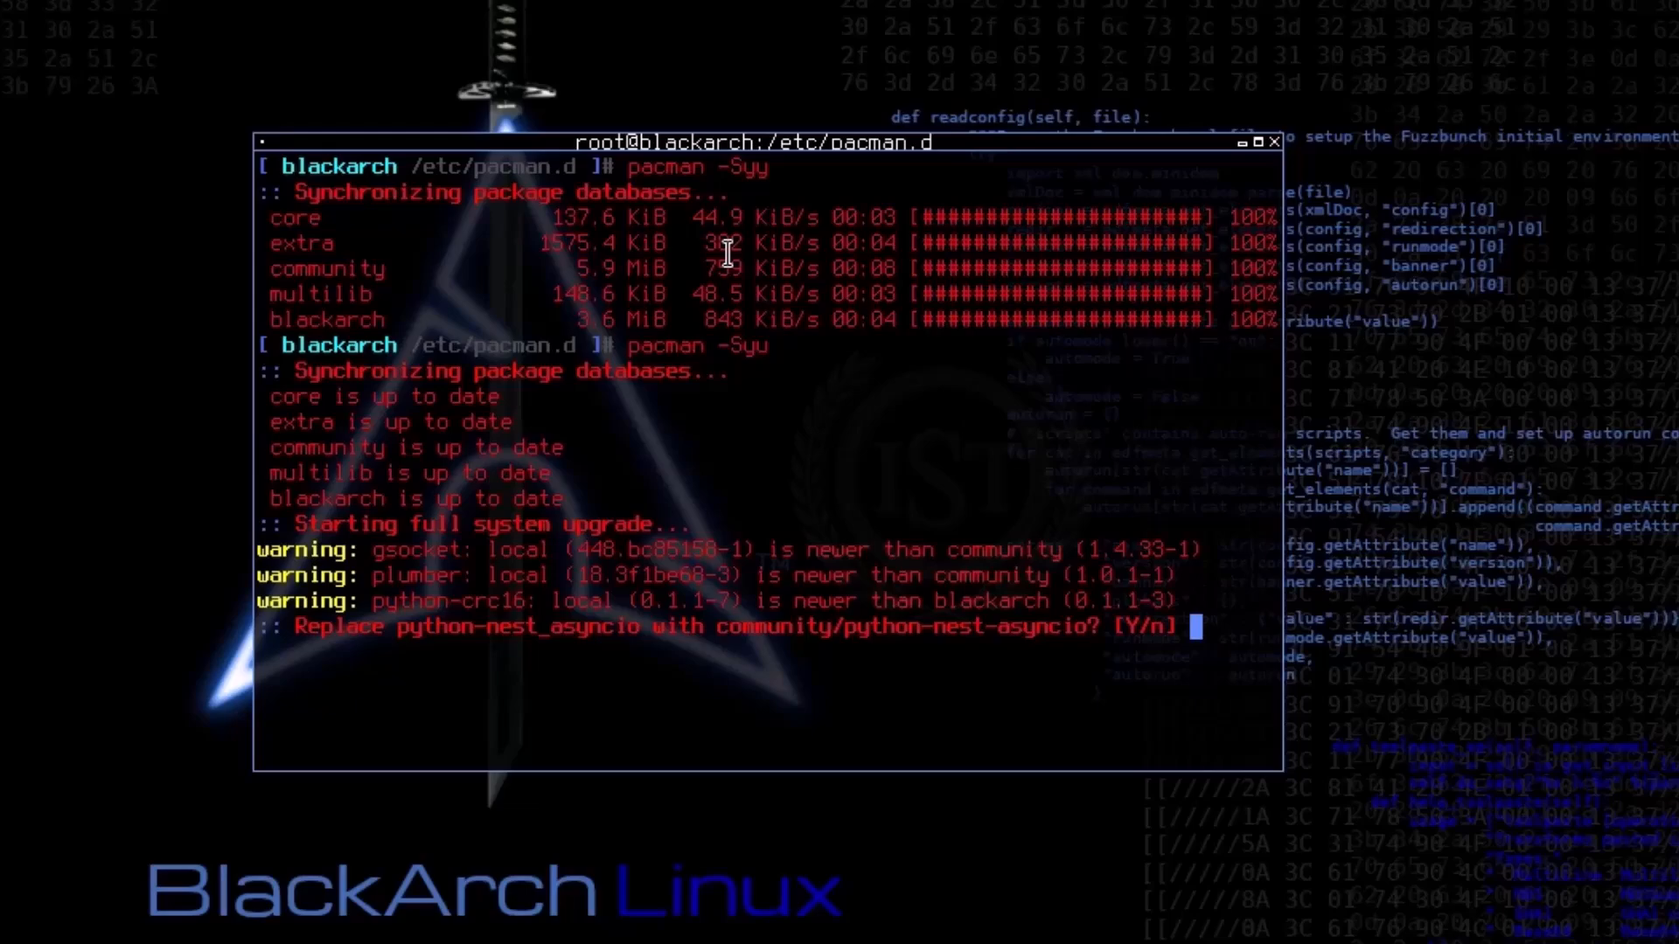
{"action": "type", "text": "Y"}
{"action": "key", "text": "Return"}
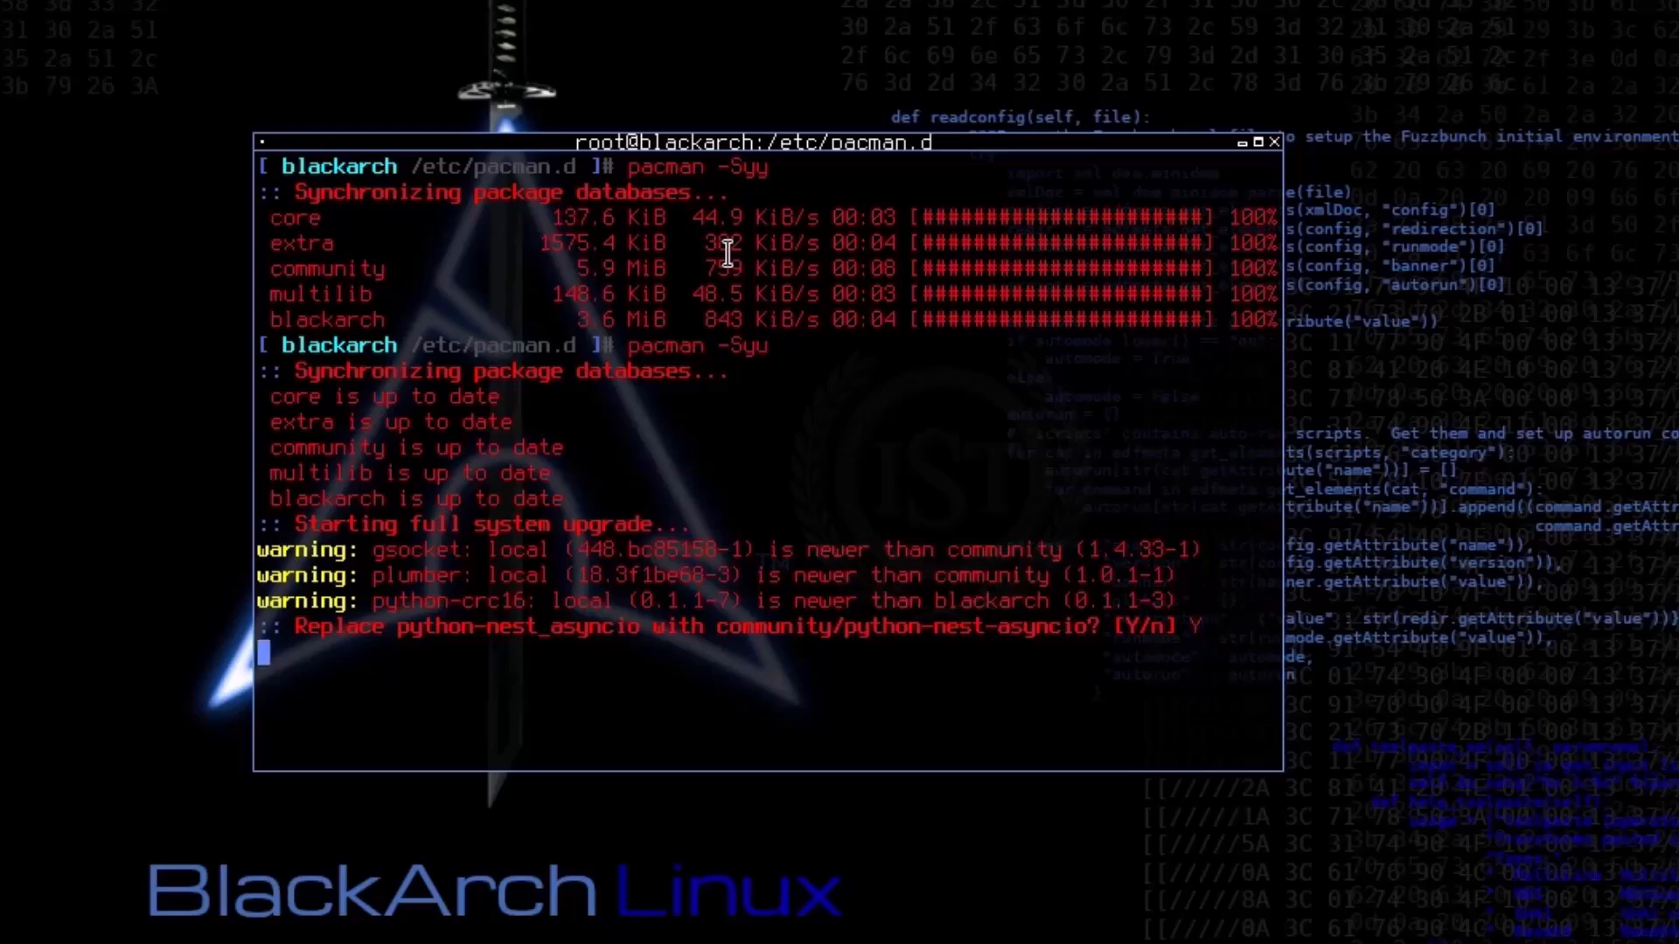